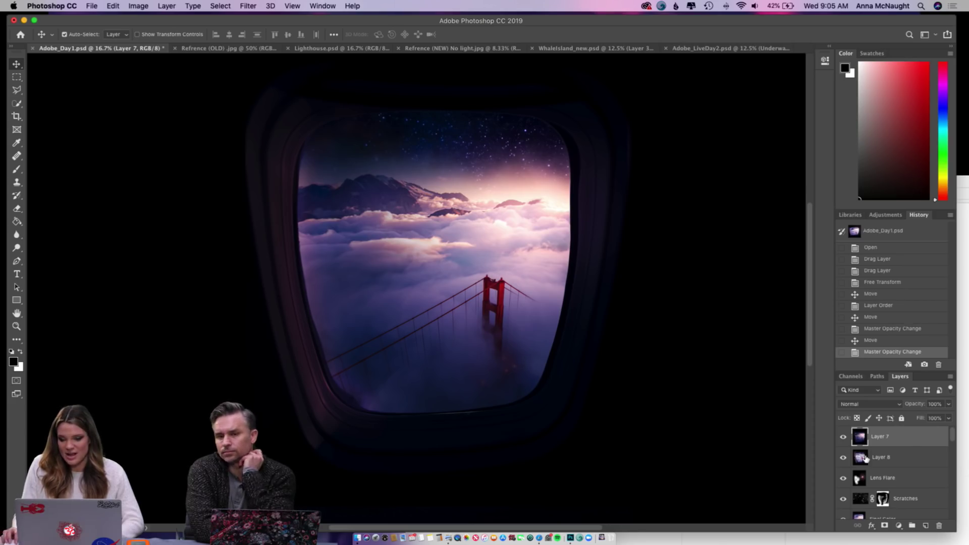
- Hide Layer 7 and Layer 8 and view the airplane-window composite beneath them, from the sky to the bridge
left_click(843, 437)
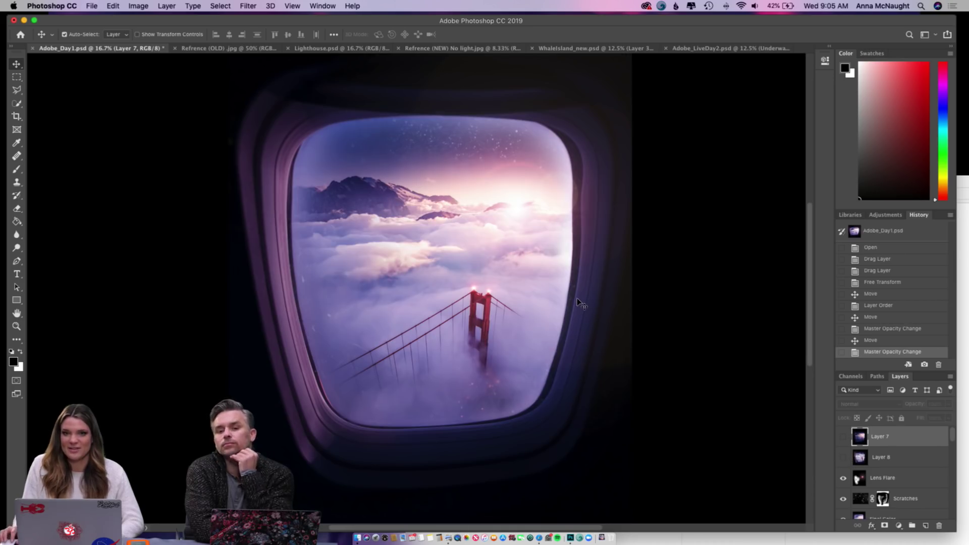
scroll(577, 297, "down", 2)
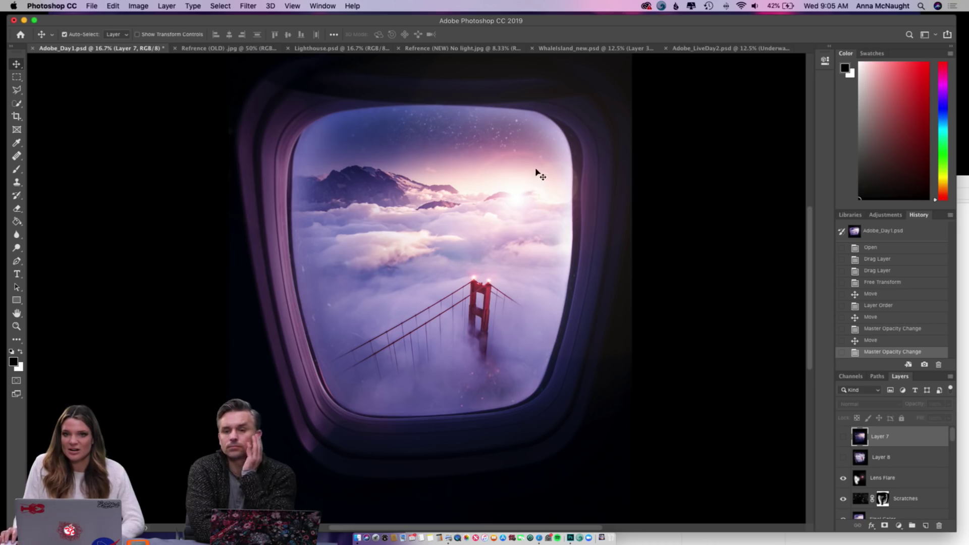
key("super+plus")
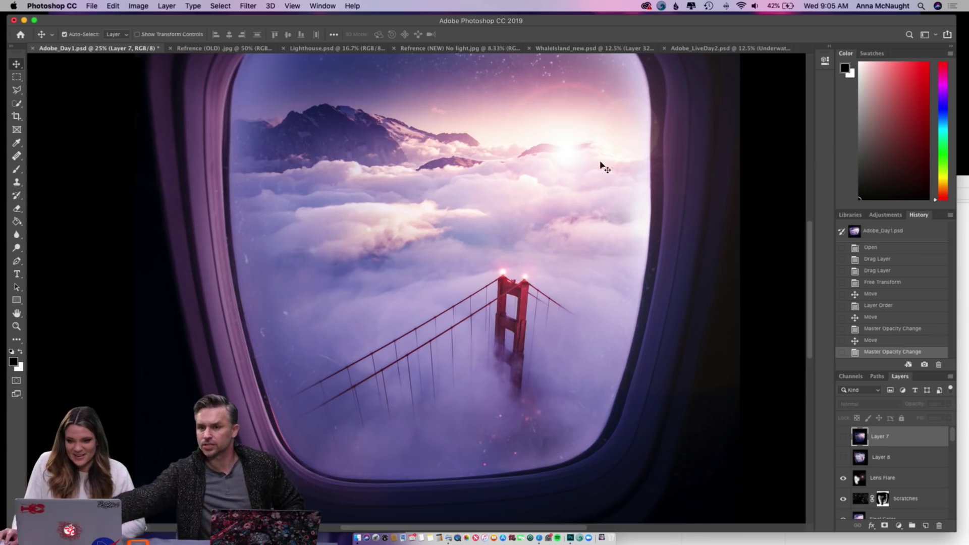
key("super+plus")
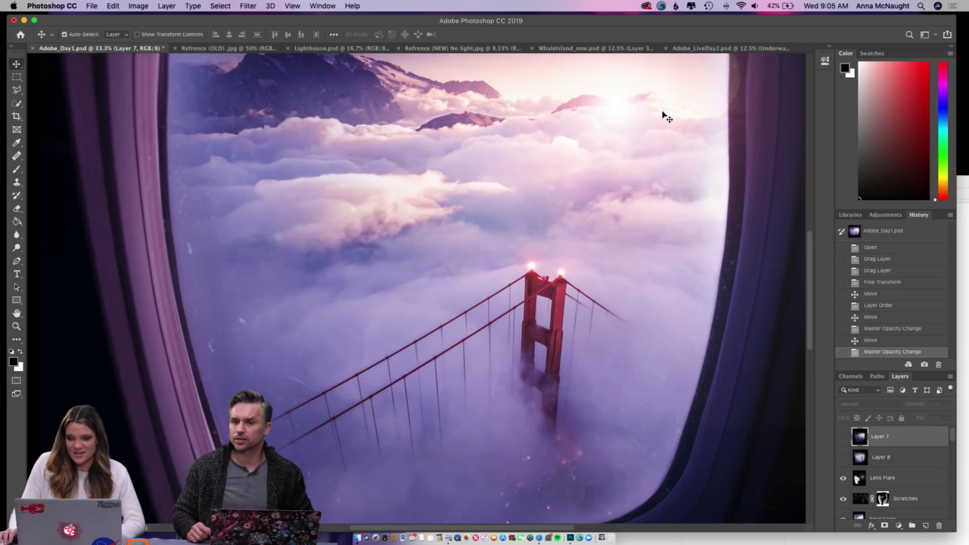
scroll(663, 113, "up", 5)
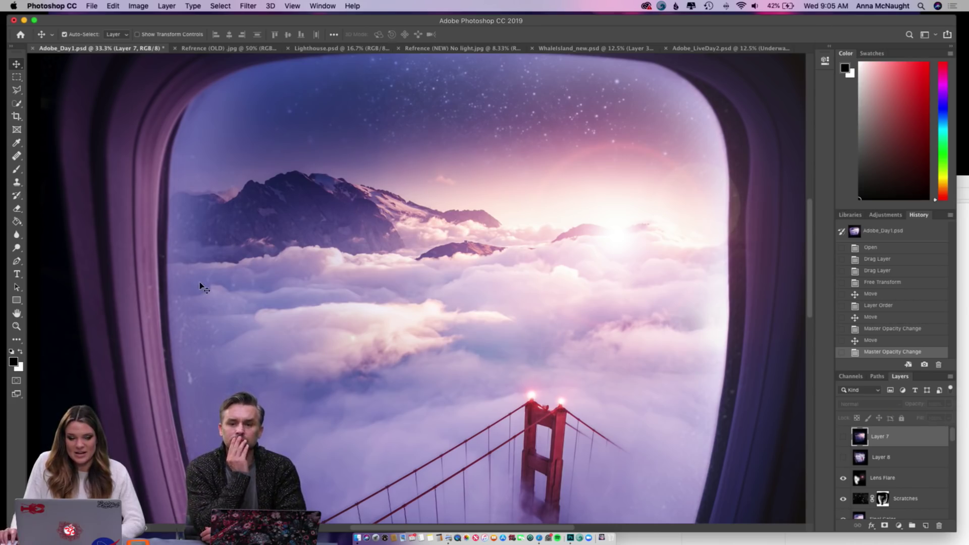
- Examine the bridge's tower lights, suspension cables, glowing embers and the lower window edge of the composite at closer range
key("super+minus")
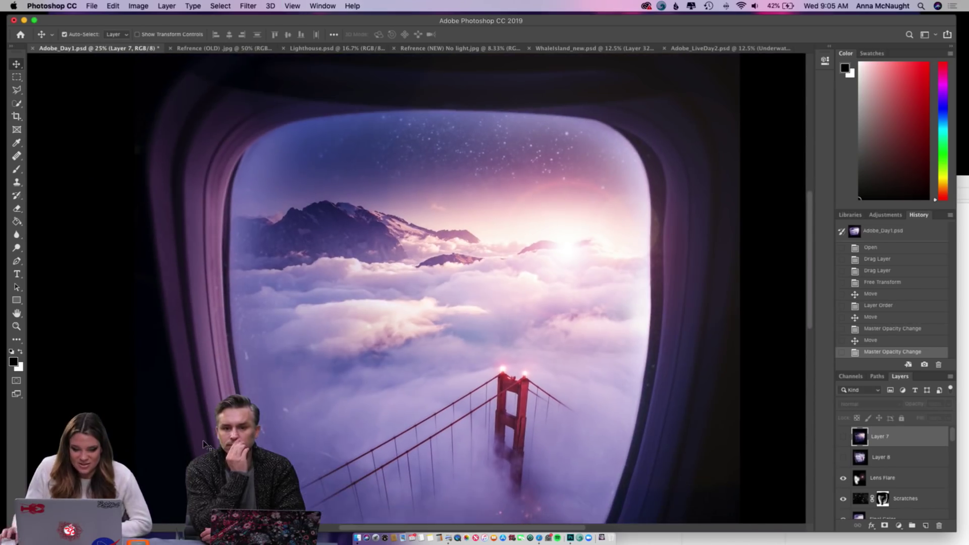
scroll(271, 368, "down", 5)
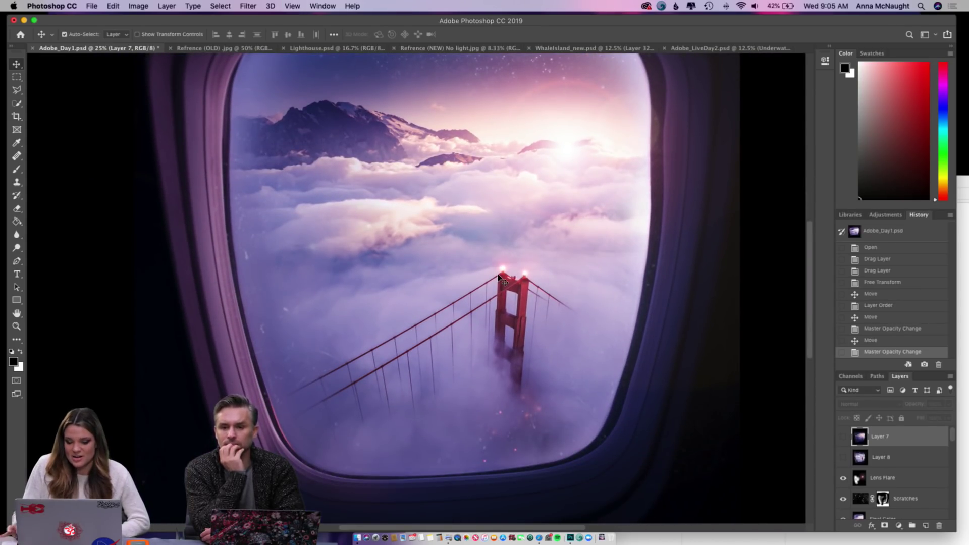
key("super+plus")
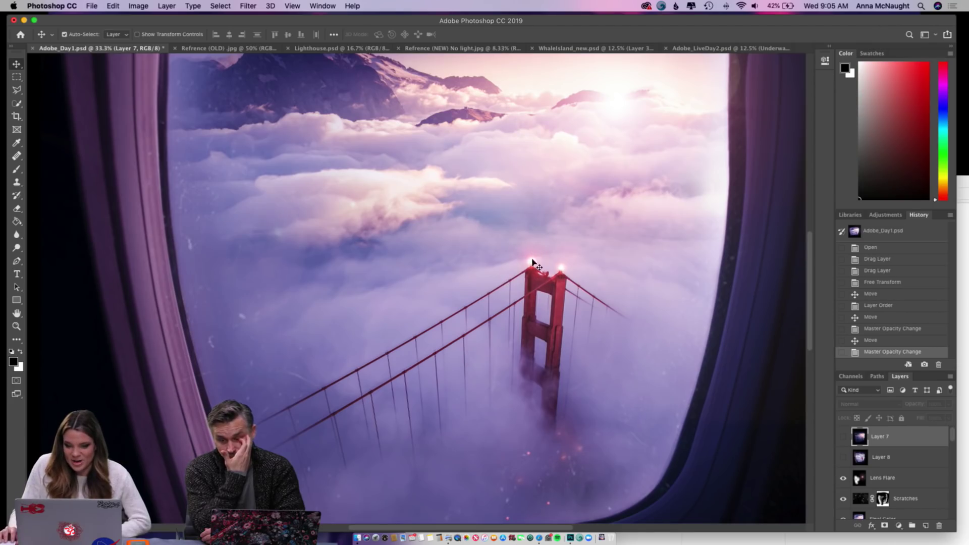
key("super+minus")
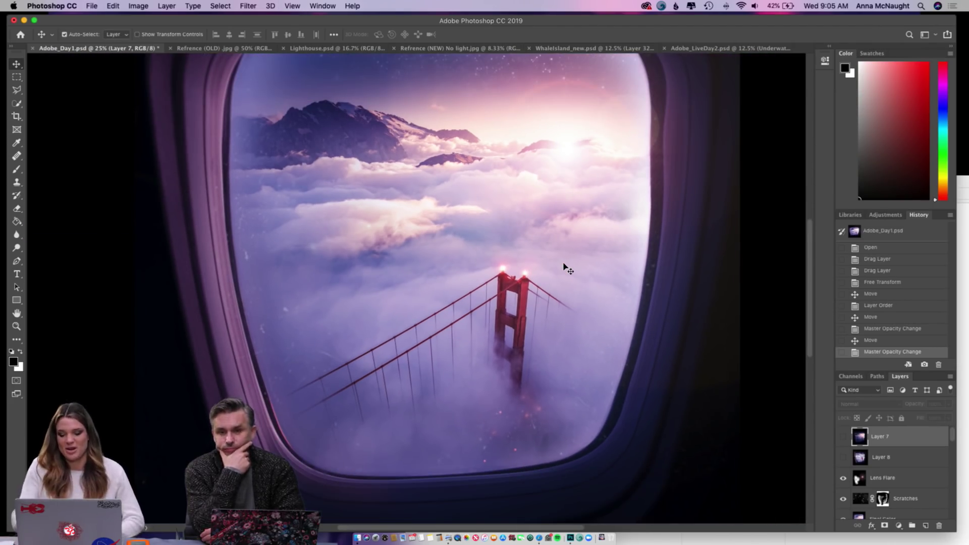
key("super+minus")
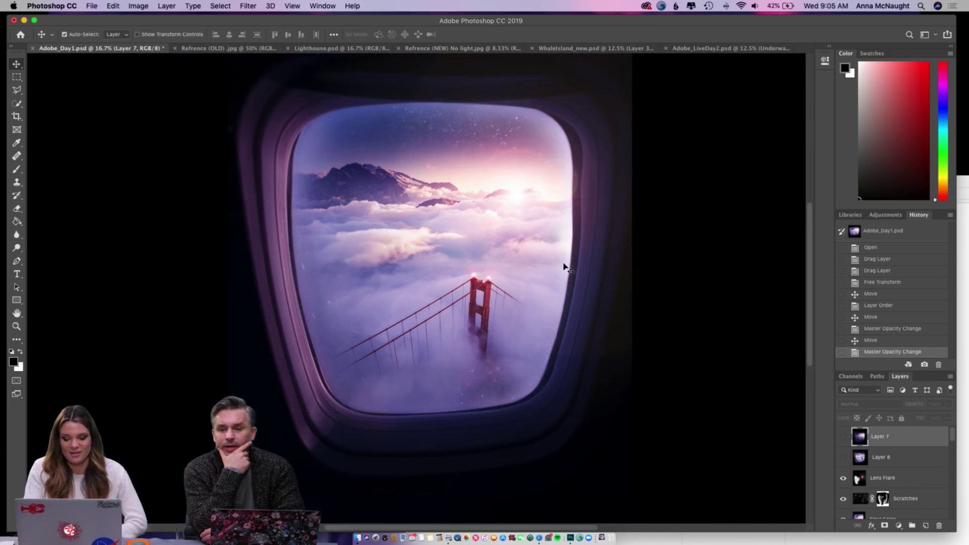
key("super+plus")
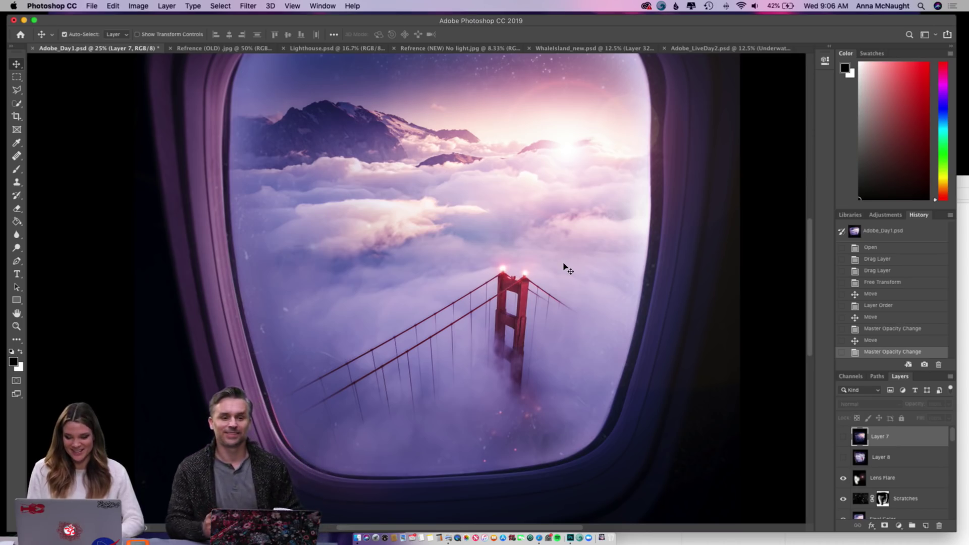
key("super")
key("super+equal")
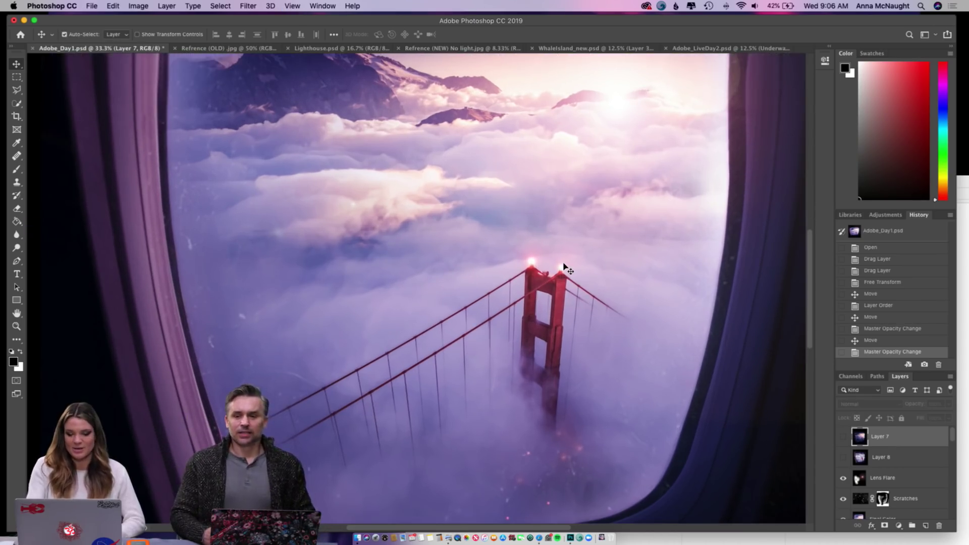
scroll(168, 276, "down", 5)
scroll(168, 277, "left", 3)
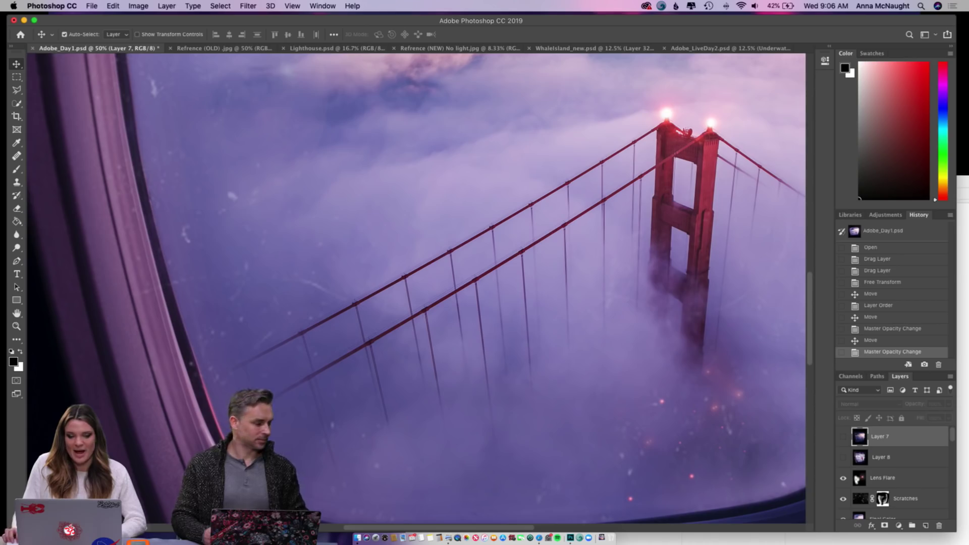
scroll(359, 454, "up", 1)
scroll(359, 454, "down", 5)
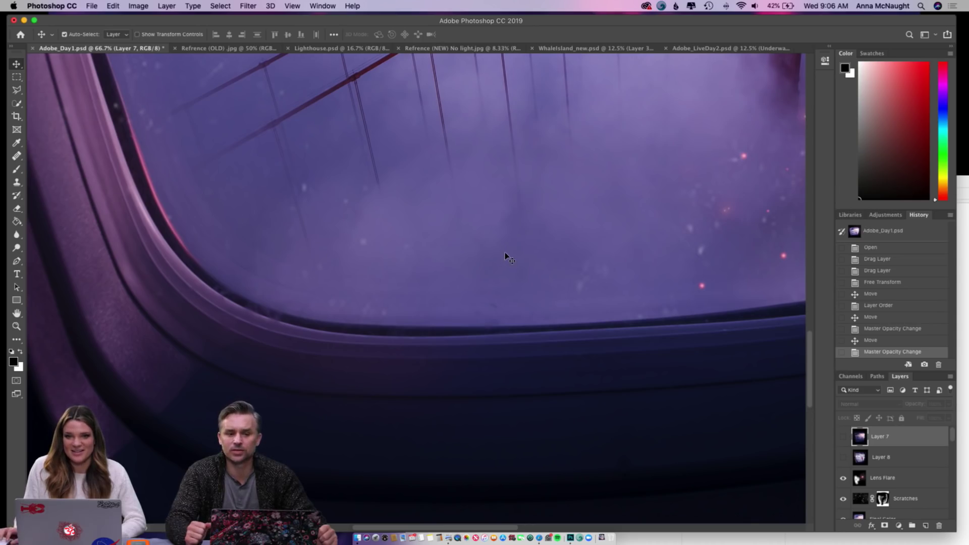
scroll(645, 314, "up", 2)
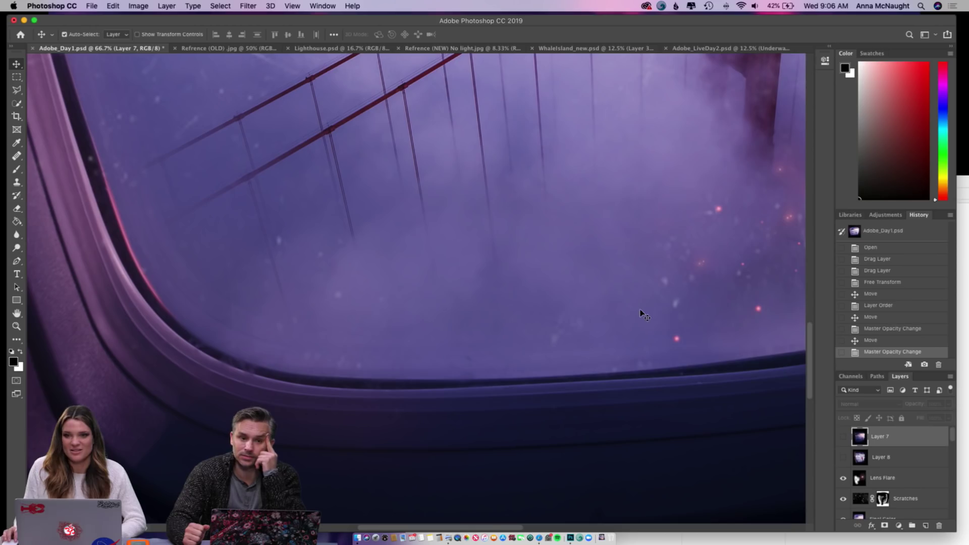
- Show Layer 8 temporarily to compare its lower window edge and fog with the composite, and hide it again
left_click(843, 458)
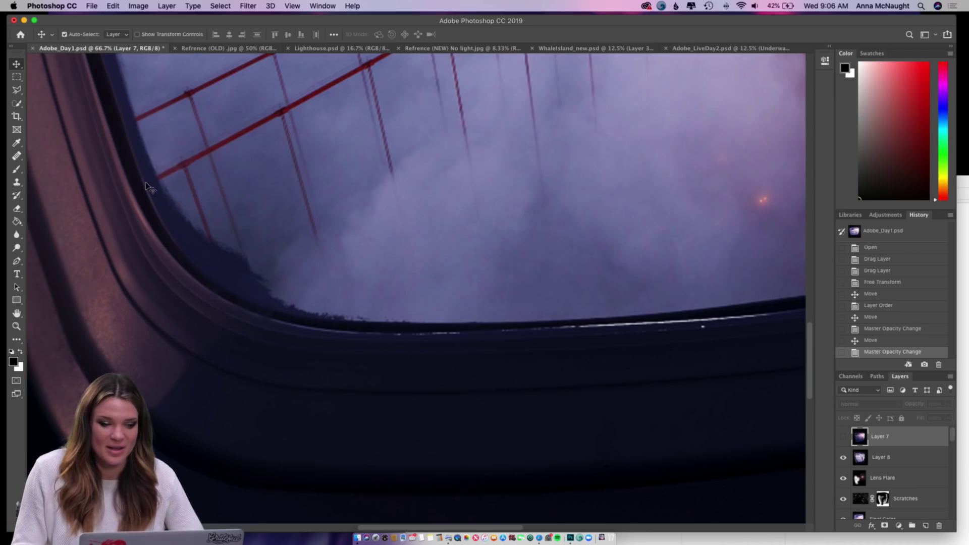
left_click(843, 459)
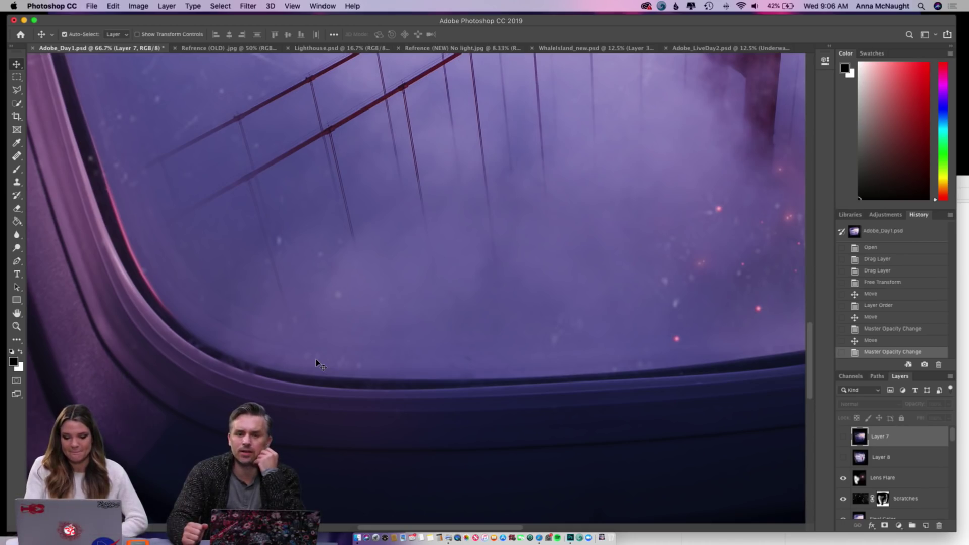
key("super+minus")
key("super+minus")
key("super+minus")
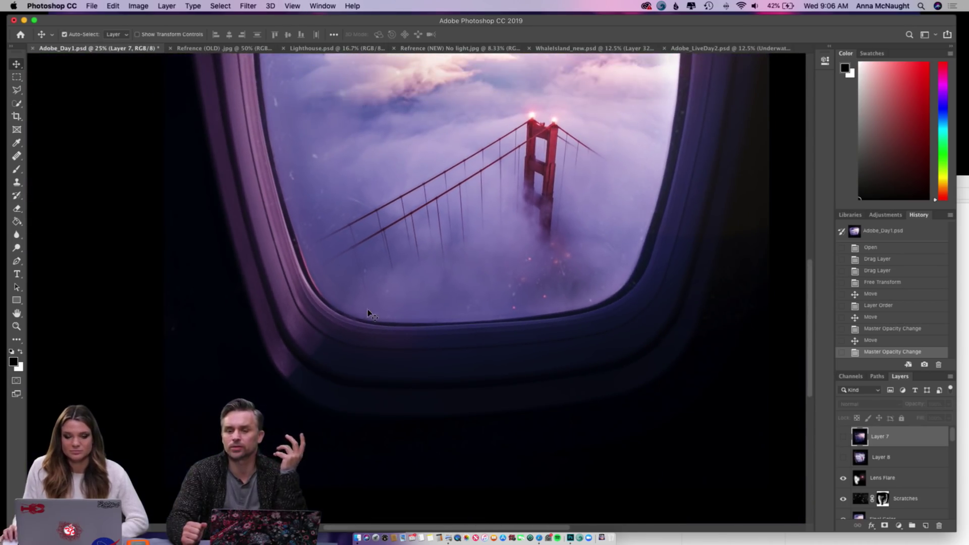
scroll(368, 313, "up", 5)
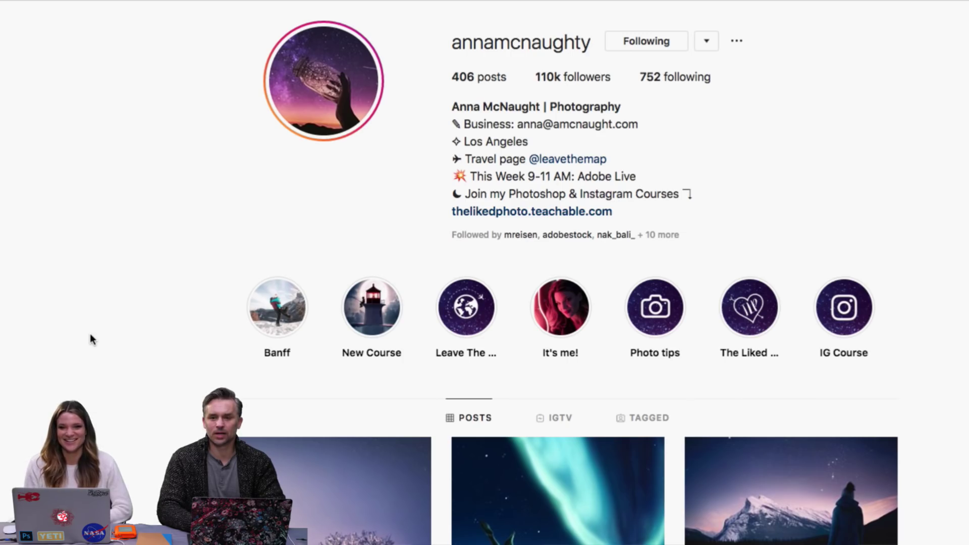
- Browse the photographer's Instagram post grid as far as the foggy red bridge image, and review the recent surreal composites
scroll(91, 338, "down", 6)
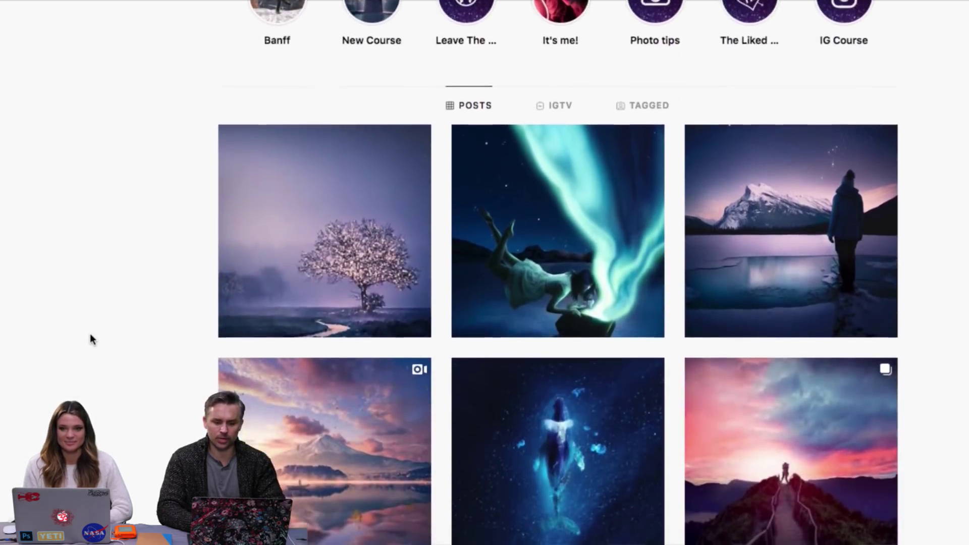
scroll(92, 338, "up", 6)
scroll(91, 339, "down", 5)
scroll(91, 338, "down", 20)
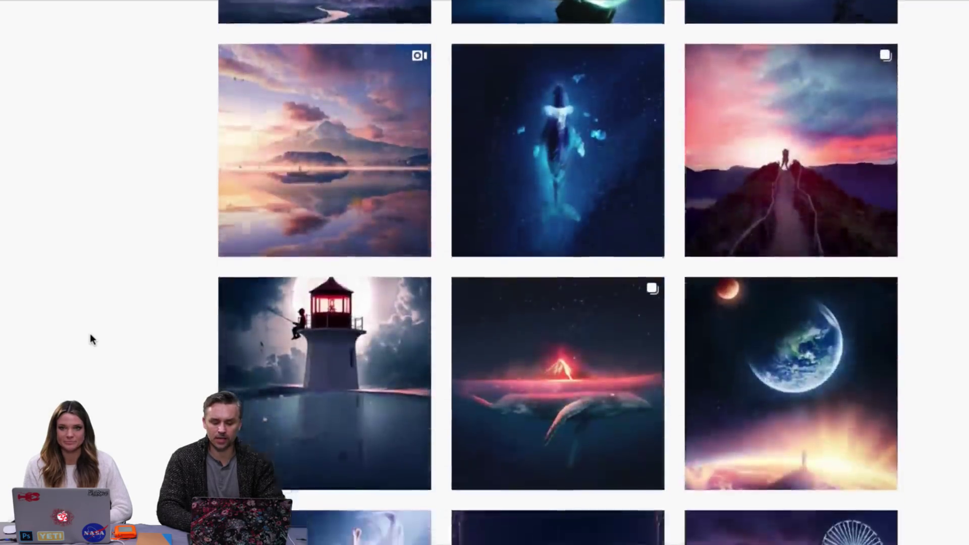
scroll(92, 339, "down", 5)
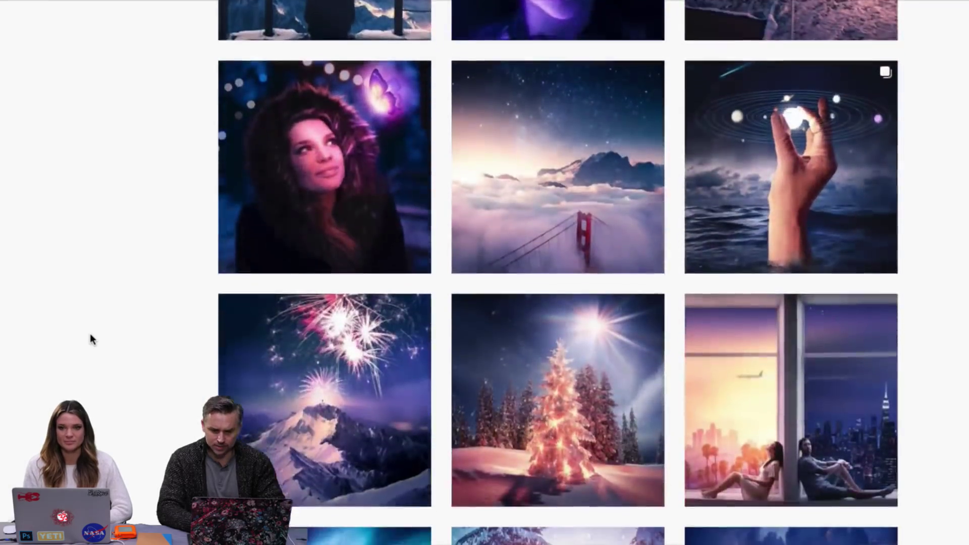
mouse_move(599, 130)
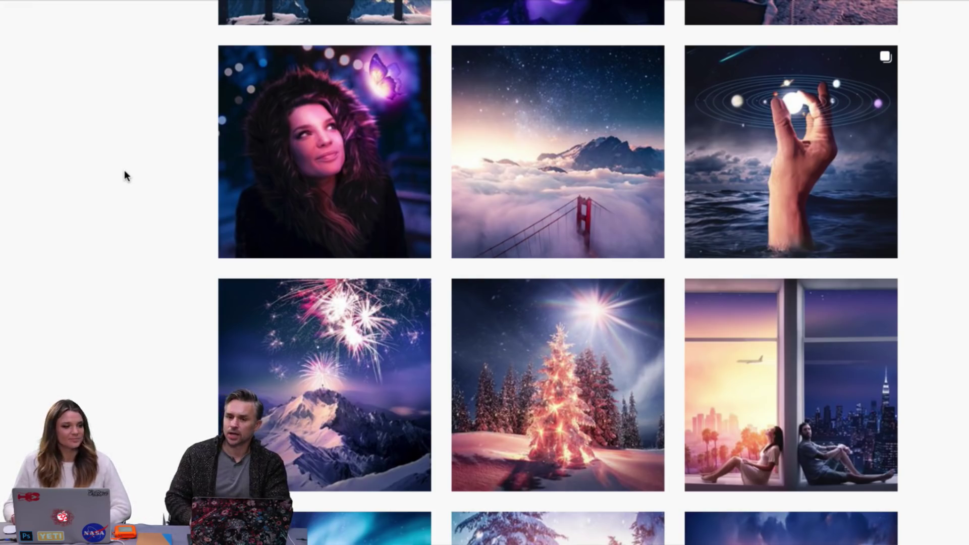
scroll(124, 170, "up", 20)
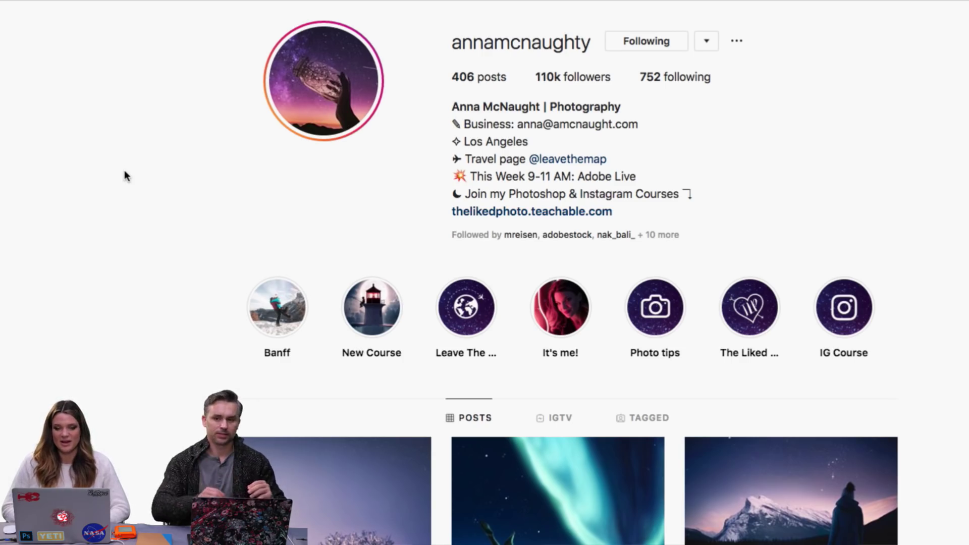
scroll(124, 170, "down", 12)
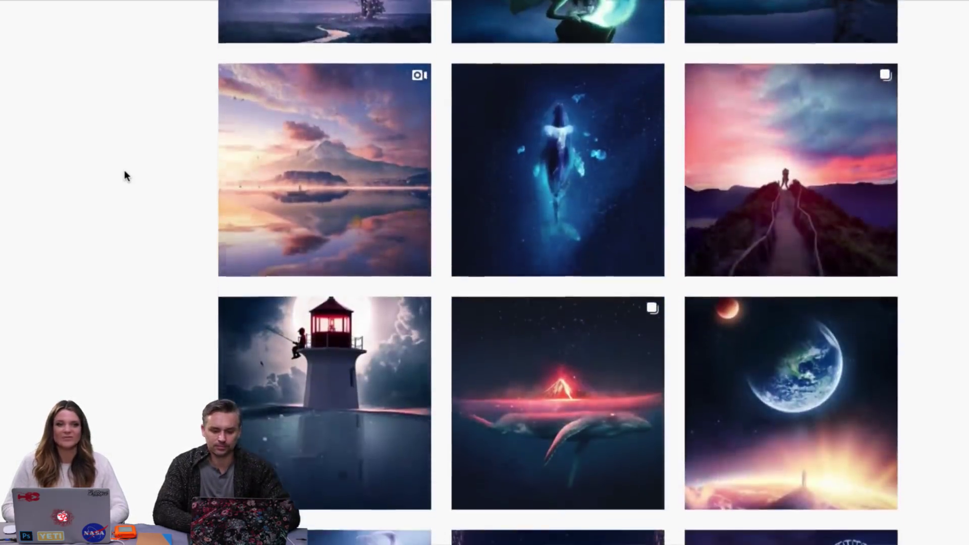
scroll(124, 170, "down", 1)
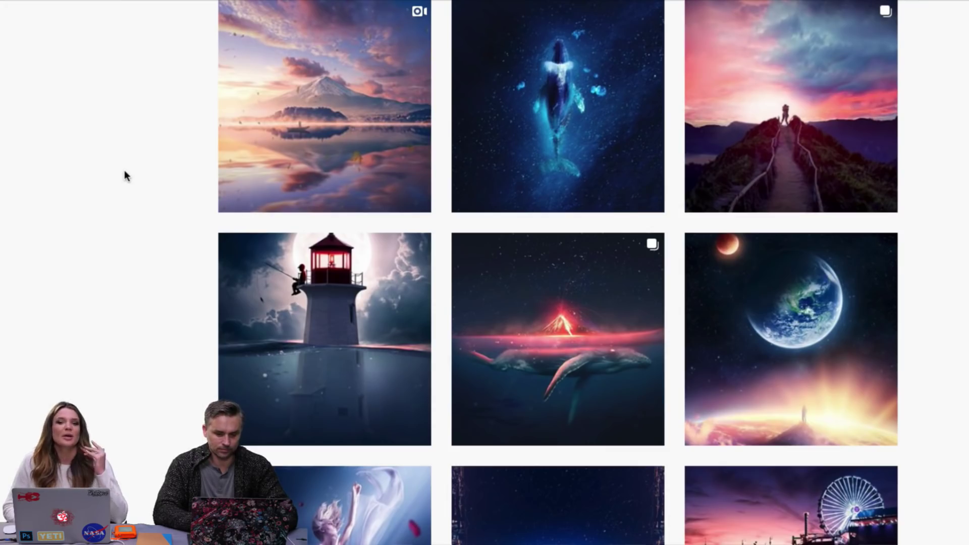
- Open thelikedphoto.teachable.com from the profile bio and view its Featured Course section
scroll(124, 170, "up", 12)
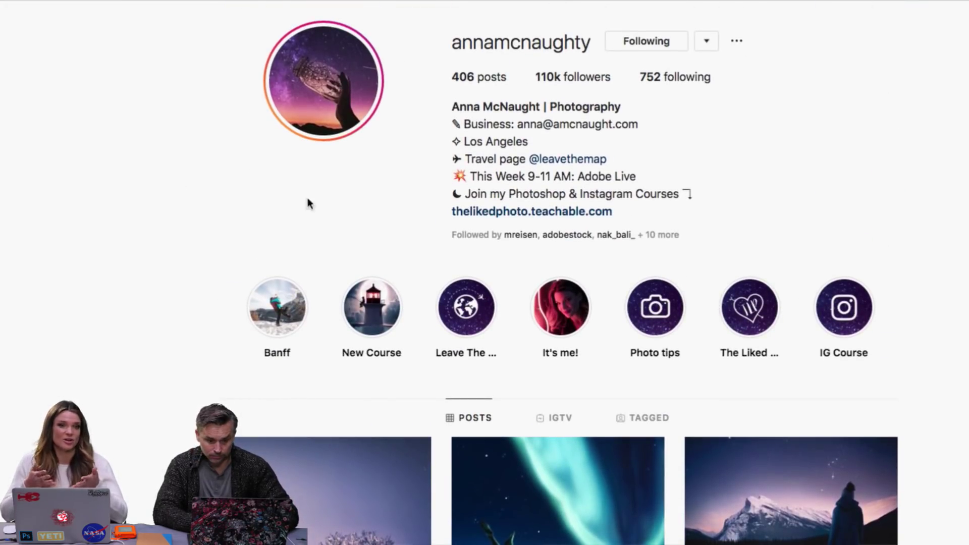
left_click(530, 212)
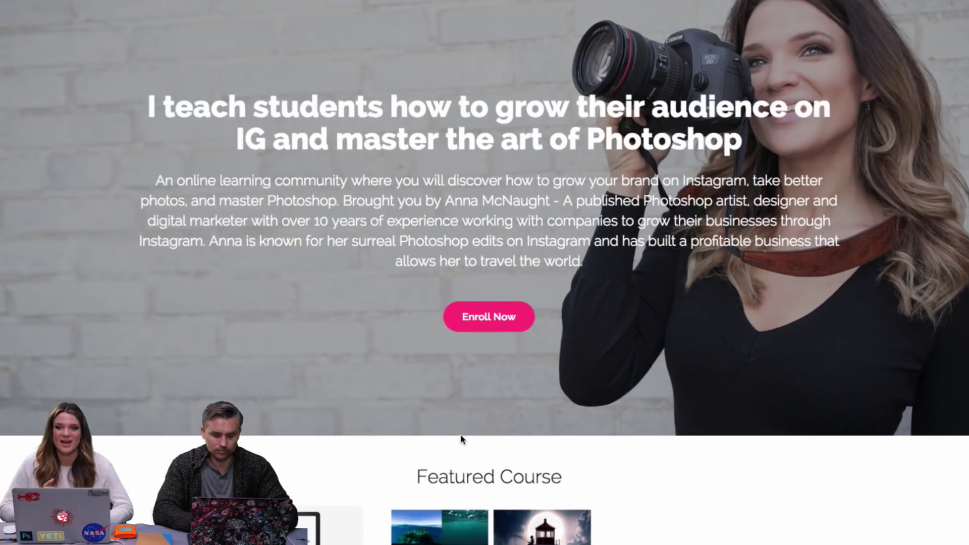
scroll(461, 439, "down", 6)
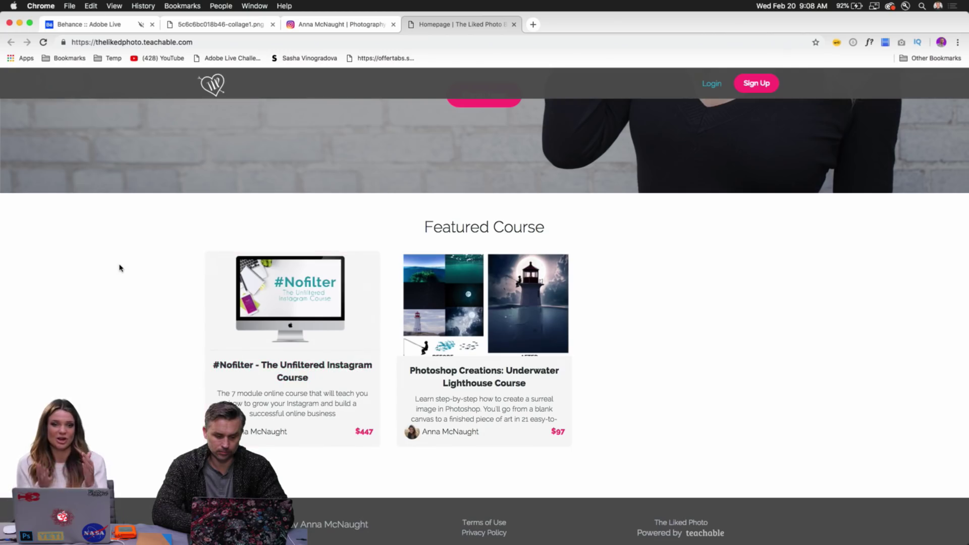
- Return to the photographer's Instagram profile and look through the posts past the bridge image to the older moon and night-sky composites
left_click(305, 25)
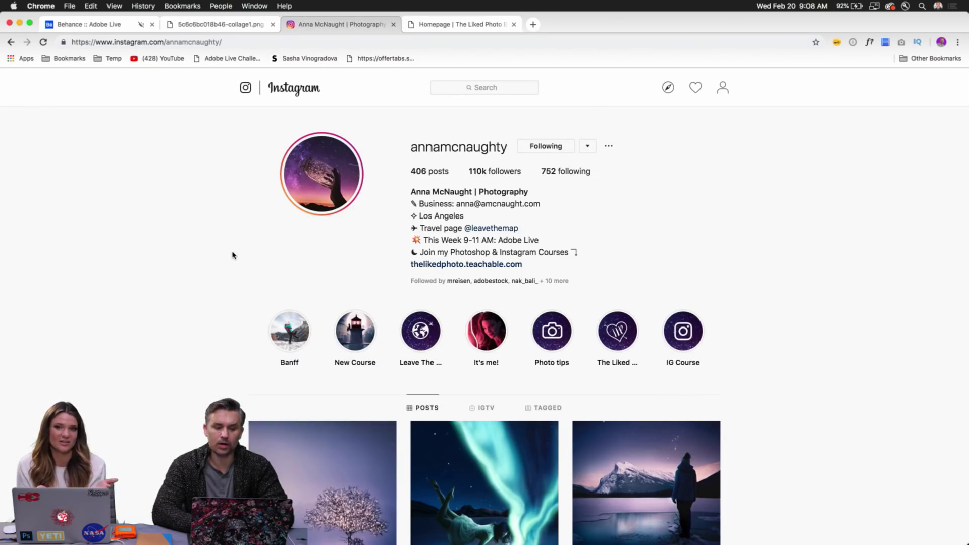
scroll(233, 254, "down", 3)
scroll(232, 255, "up", 5)
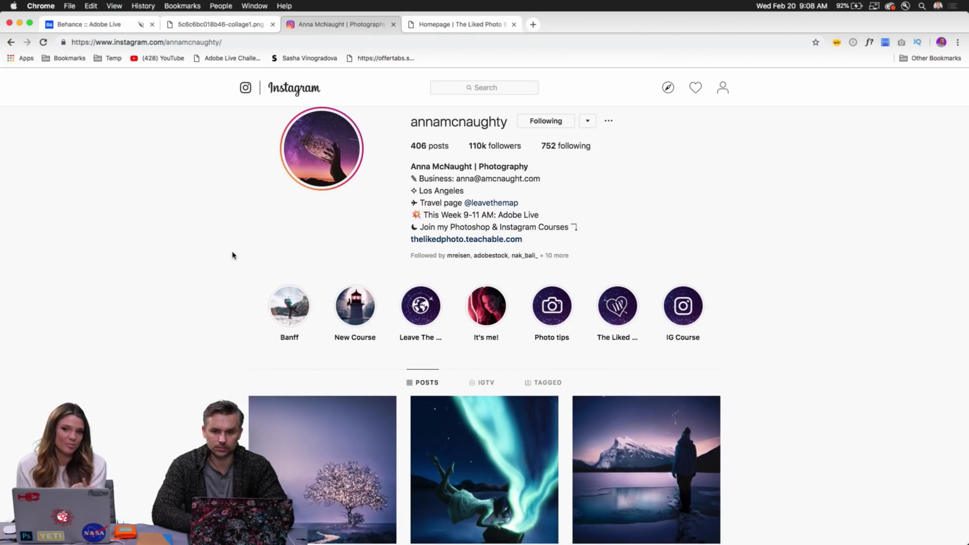
scroll(232, 255, "down", 10)
scroll(232, 255, "down", 2)
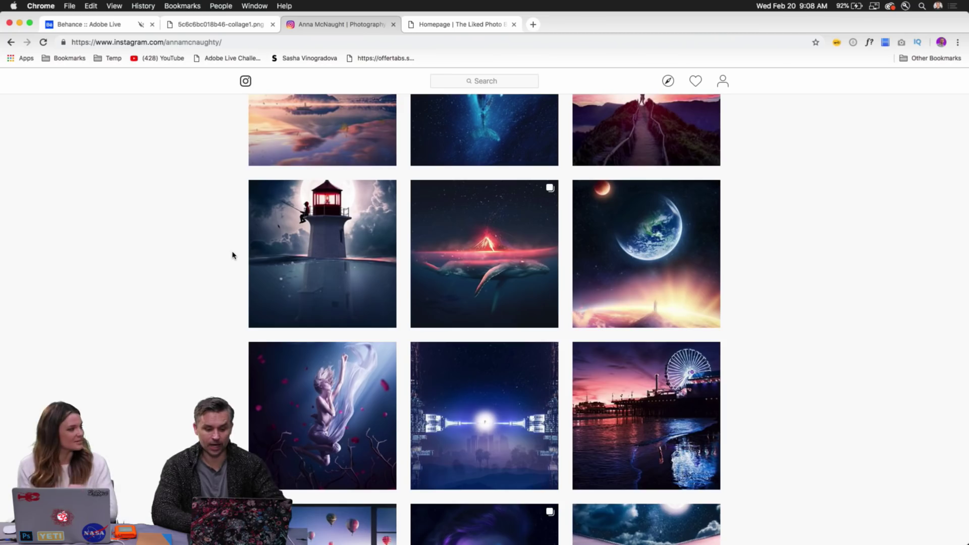
scroll(232, 254, "down", 4)
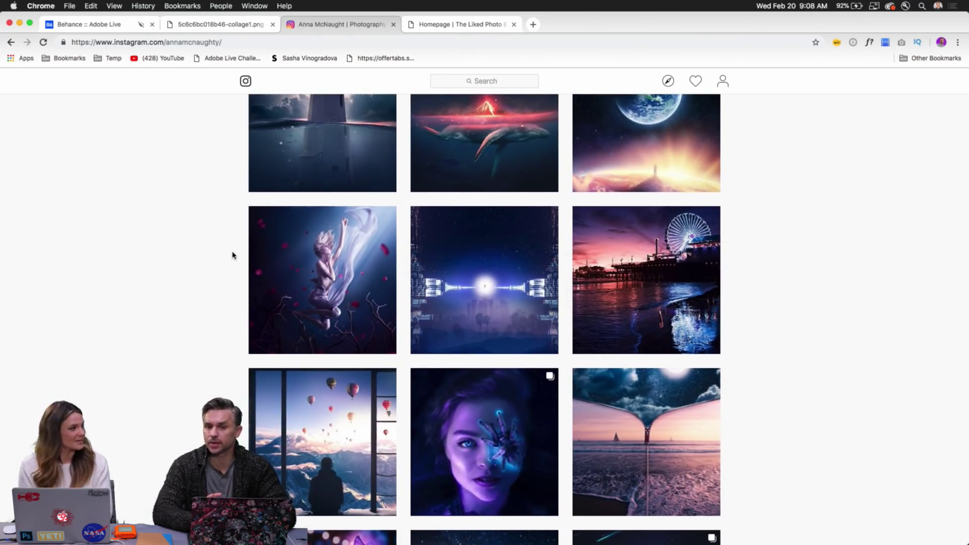
scroll(232, 256, "down", 13)
scroll(233, 257, "down", 1)
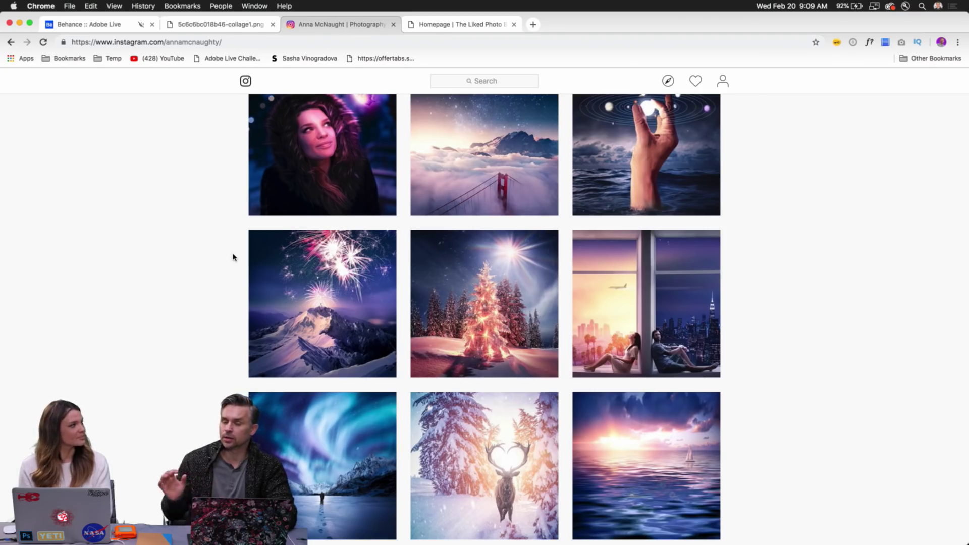
scroll(232, 258, "down", 10)
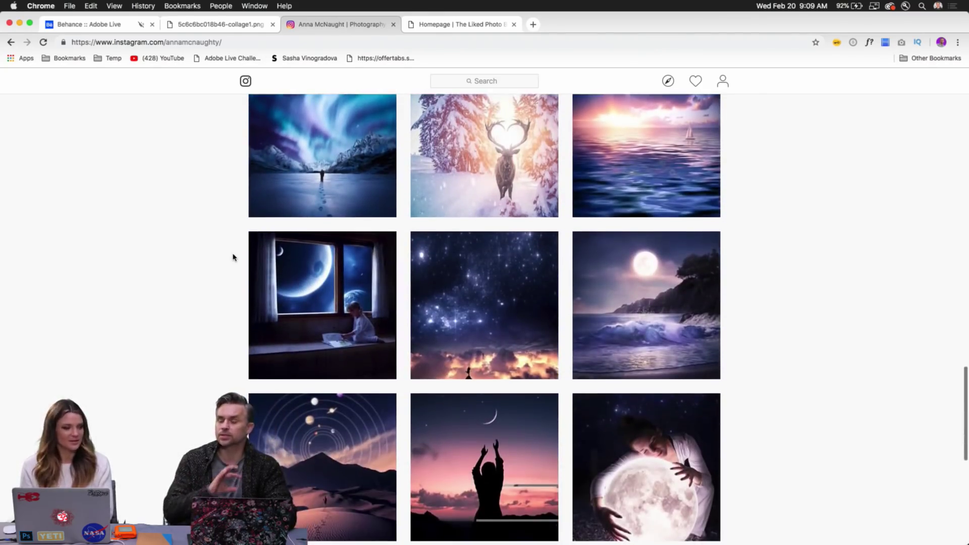
- Look further down the photographer's older Instagram posts, view the hilltop couple at sunset post, and close it
scroll(233, 258, "down", 12)
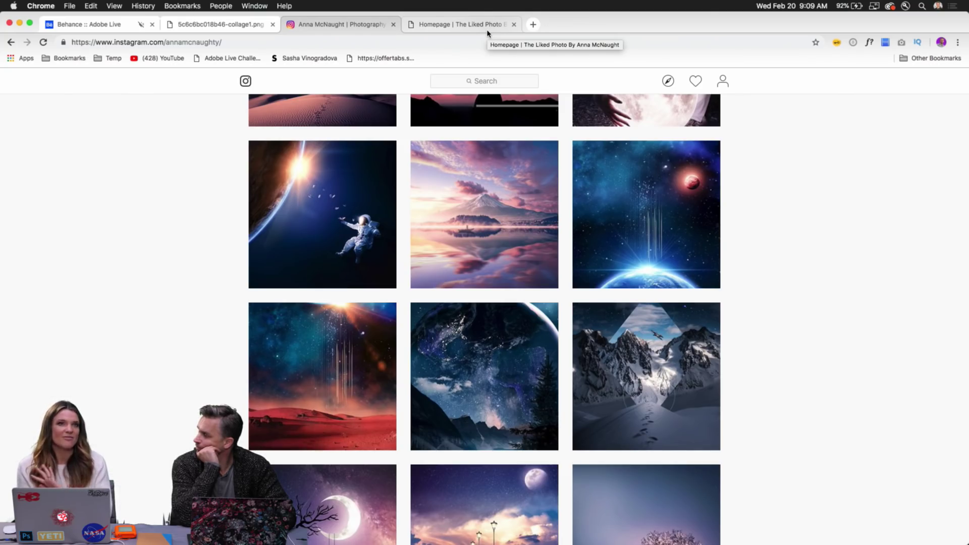
scroll(78, 338, "down", 3)
scroll(79, 338, "down", 8)
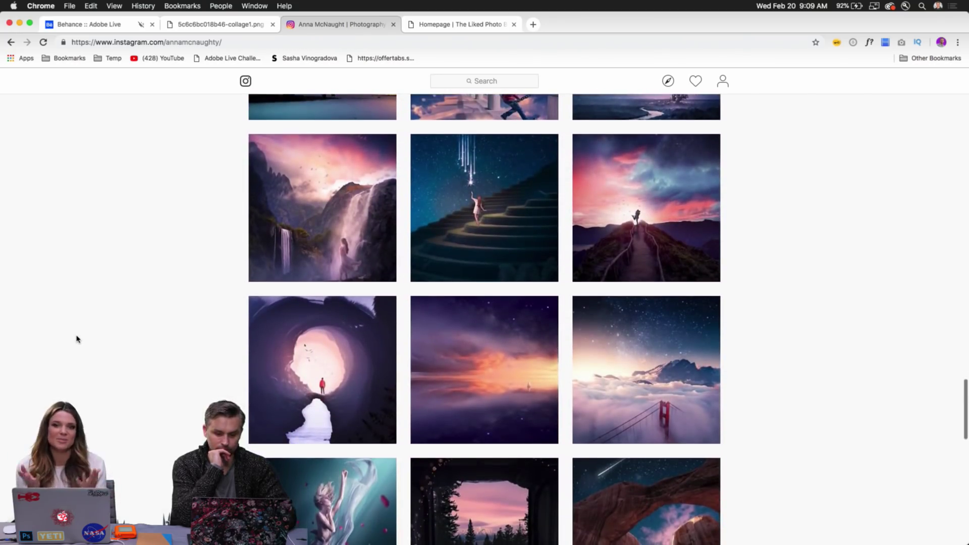
left_click(653, 161)
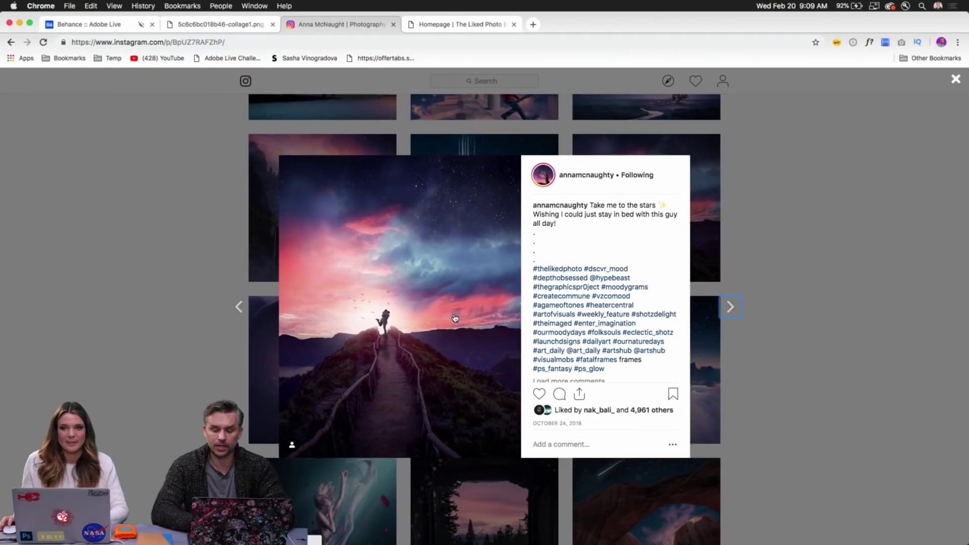
left_click(169, 204)
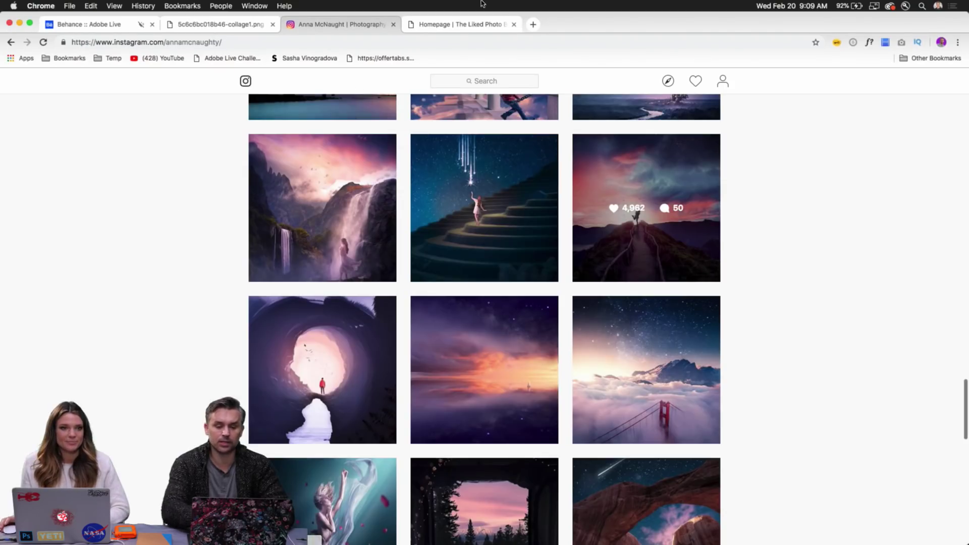
- Open the co-host's Instagram profile in a new browser tab and look through his post grid
left_click(533, 25)
type("instagram.com/ptrani/")
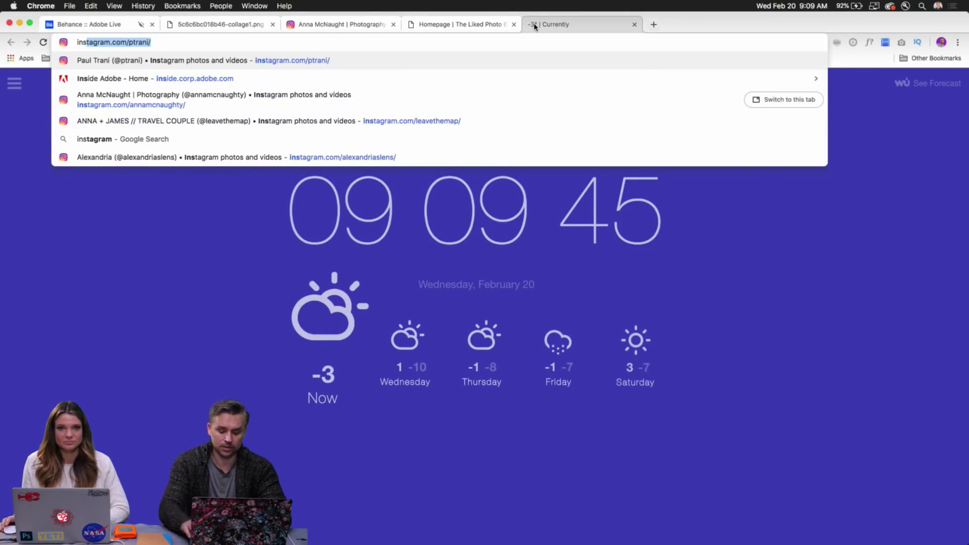
key("Return")
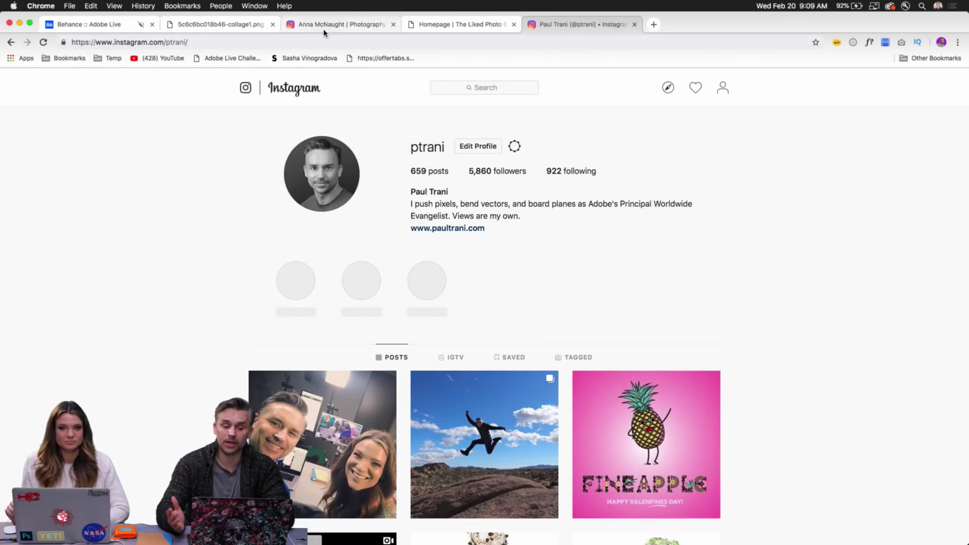
scroll(192, 217, "down", 5)
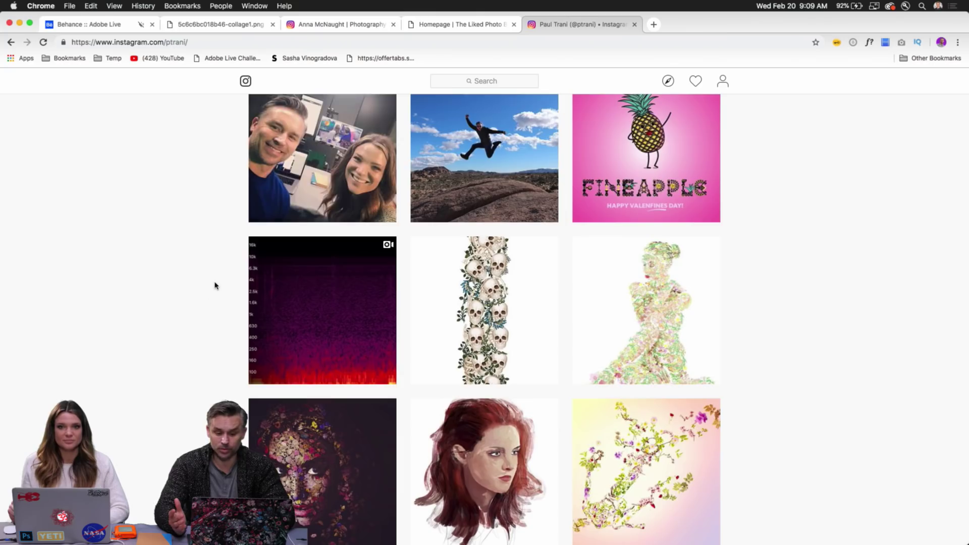
scroll(214, 287, "down", 3)
scroll(214, 286, "up", 4)
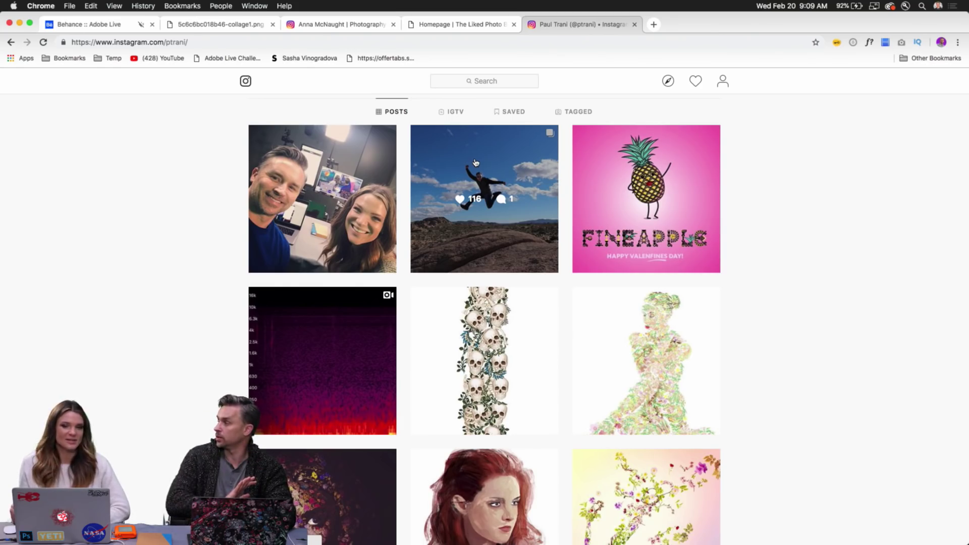
scroll(266, 255, "down", 6)
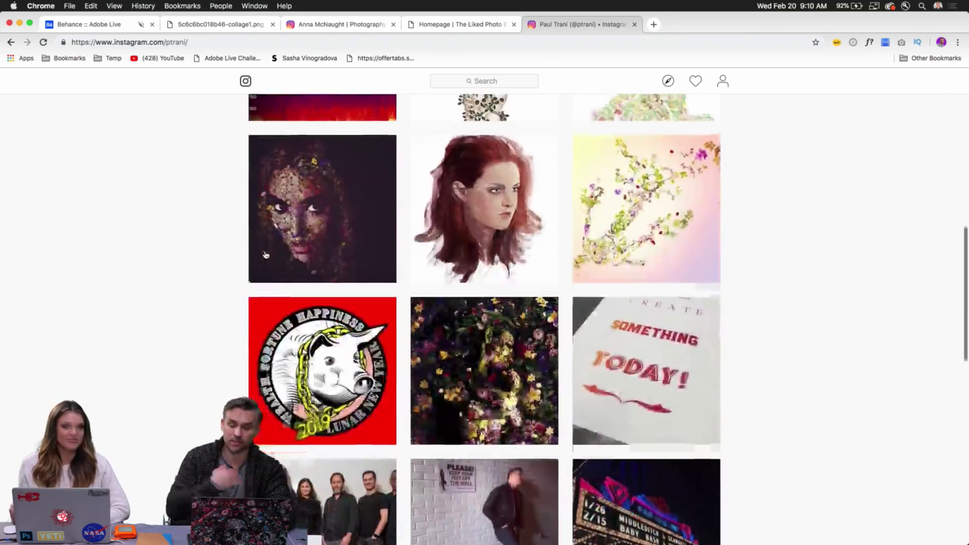
scroll(266, 255, "down", 10)
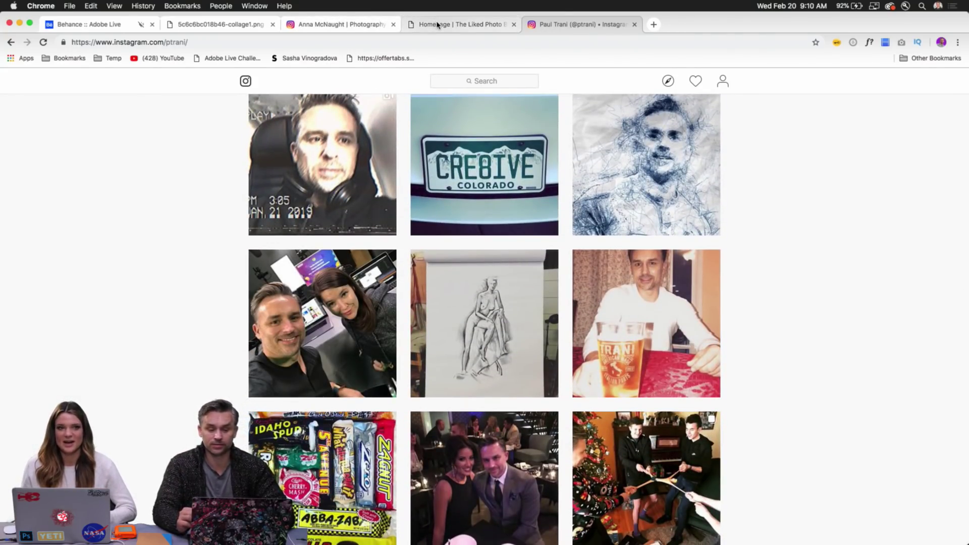
- Return to the photographer's Instagram profile, look through her older composites, and go back up to the profile header
left_click(315, 27)
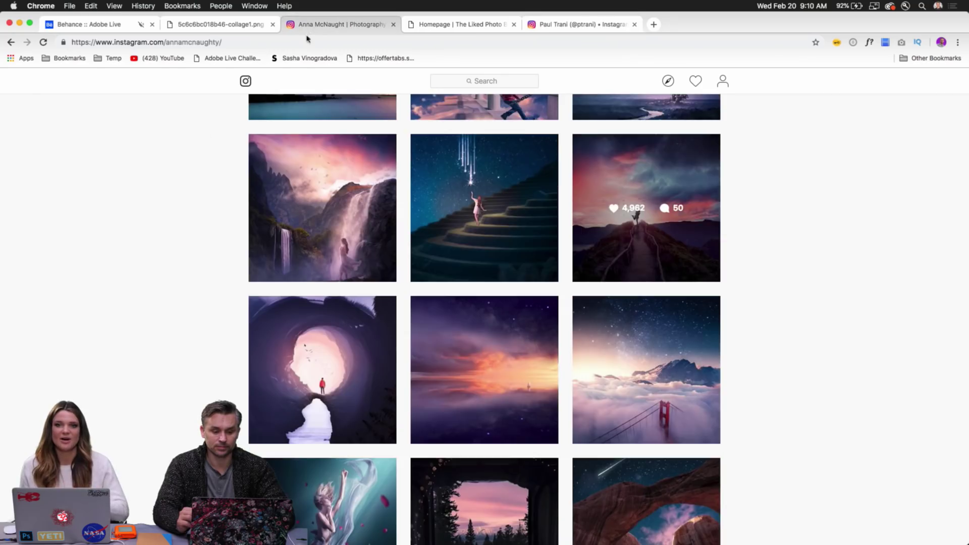
scroll(147, 314, "down", 3)
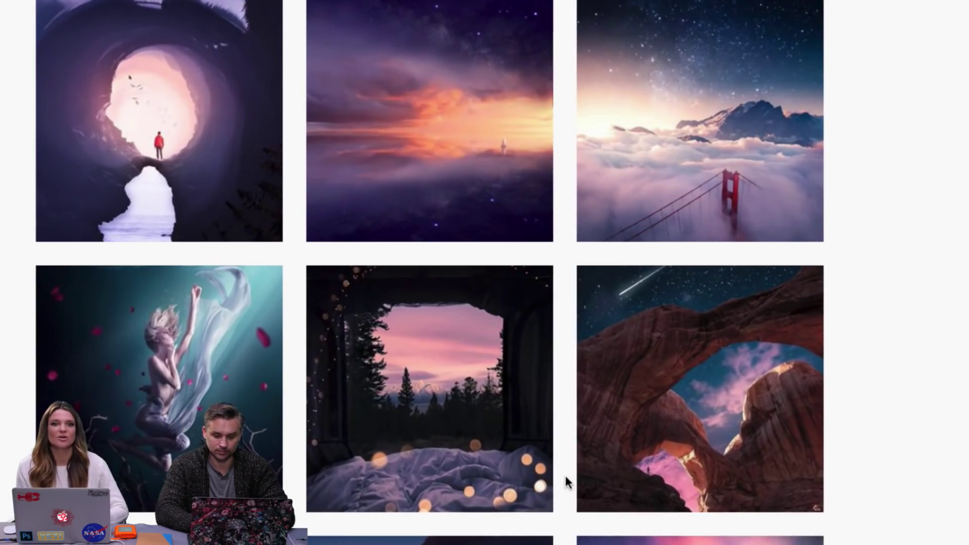
scroll(566, 477, "down", 5)
scroll(564, 473, "down", 2)
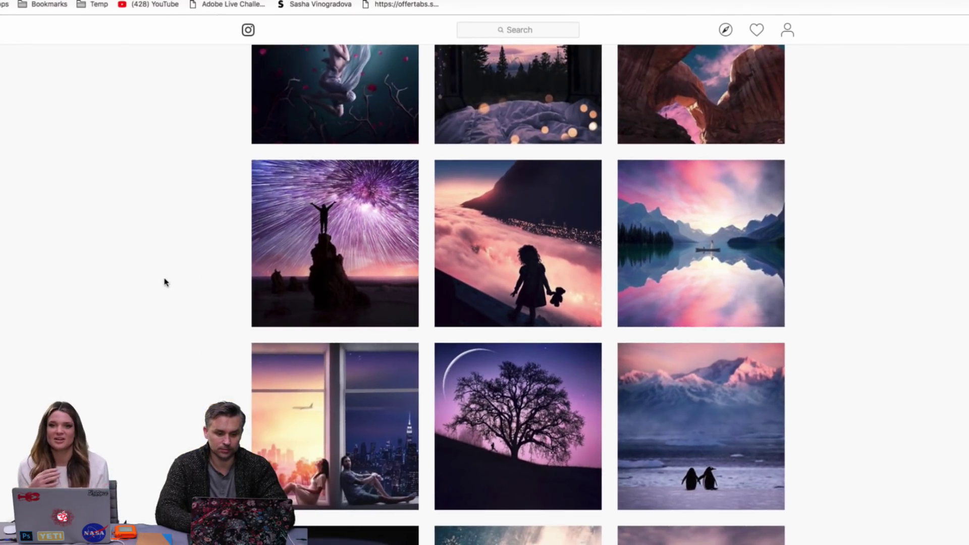
scroll(167, 273, "down", 10)
scroll(168, 273, "up", 4)
scroll(168, 273, "up", 15)
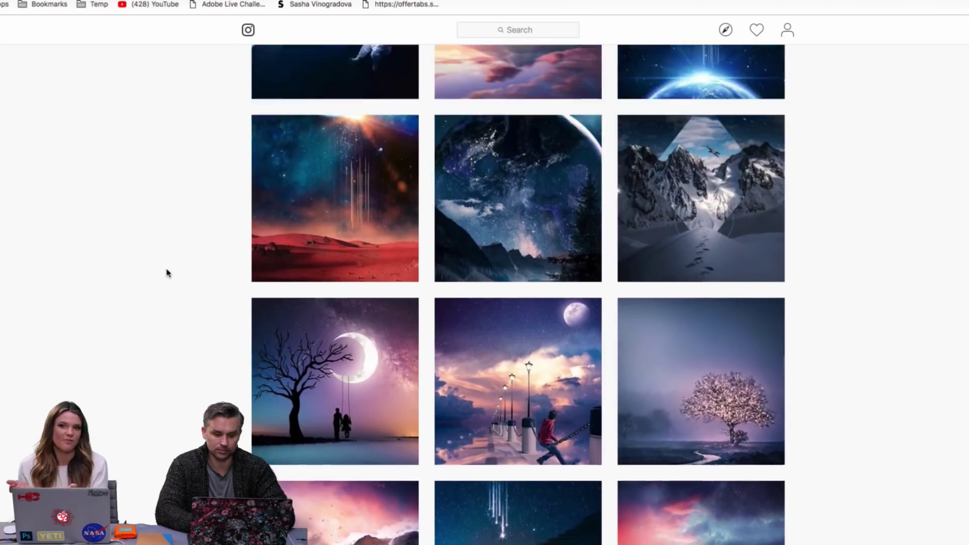
scroll(168, 273, "up", 15)
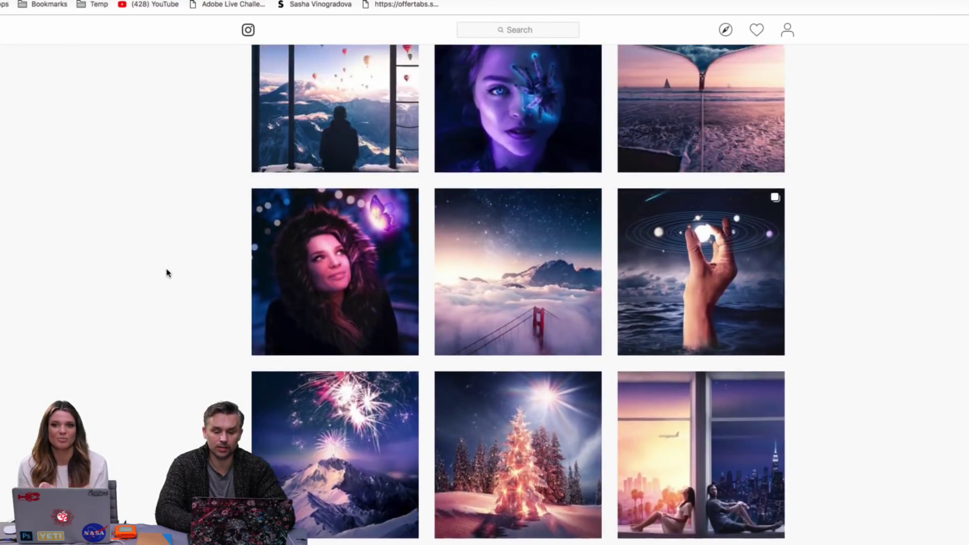
scroll(168, 273, "up", 5)
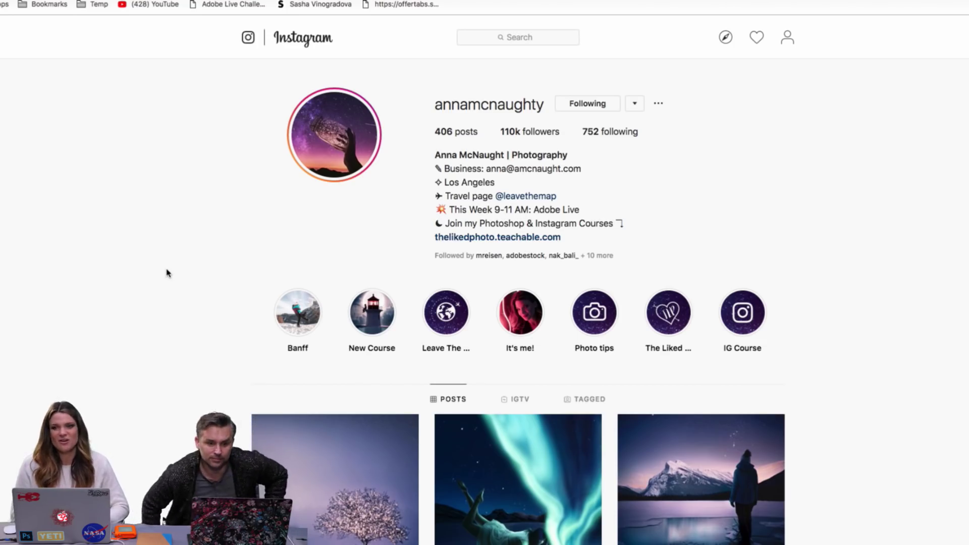
- Open the whale and erupting volcano post from the grid, read its caption and like it
scroll(167, 273, "down", 10)
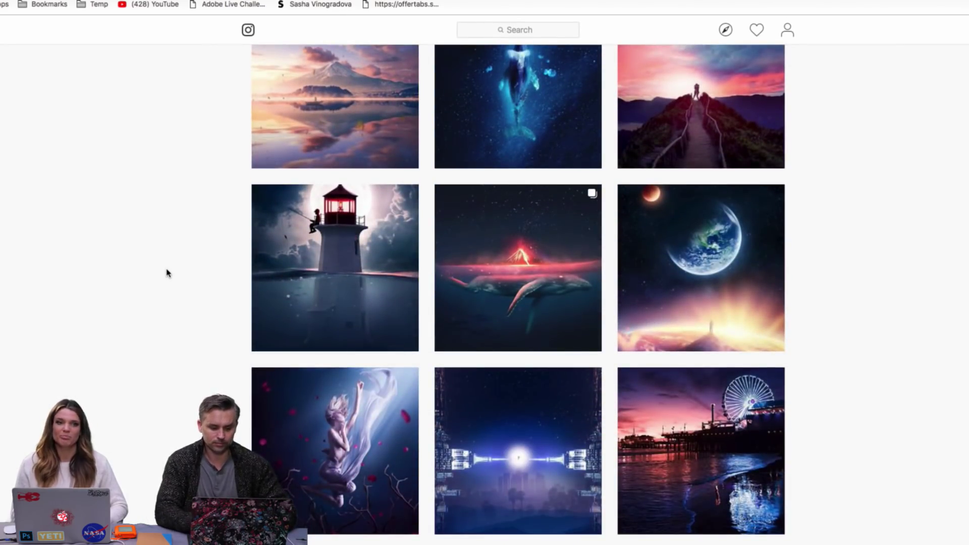
left_click(530, 214)
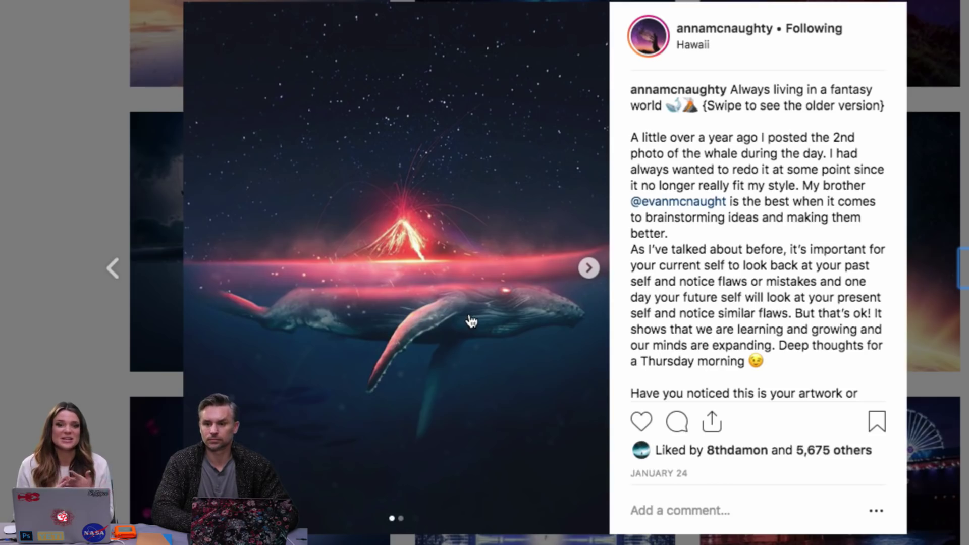
scroll(768, 277, "down", 5)
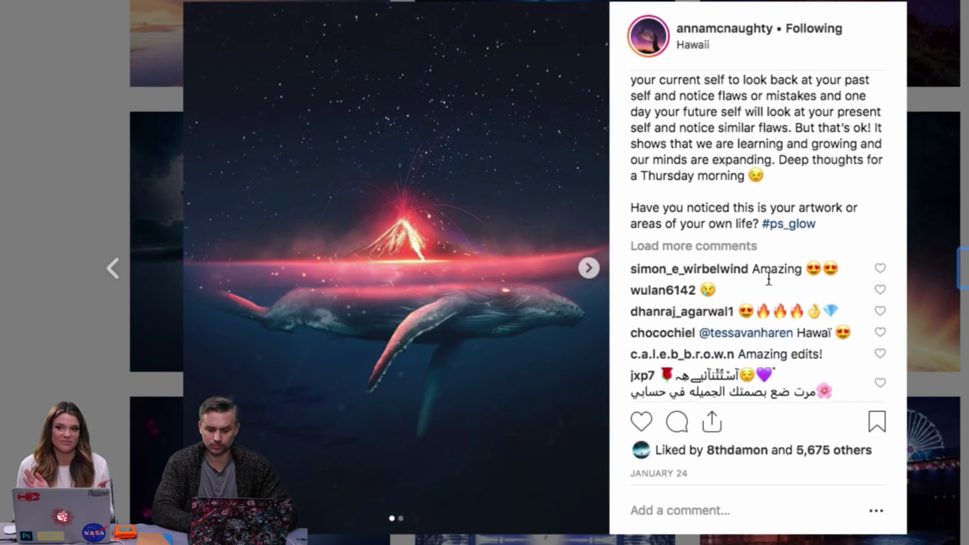
left_click(646, 423)
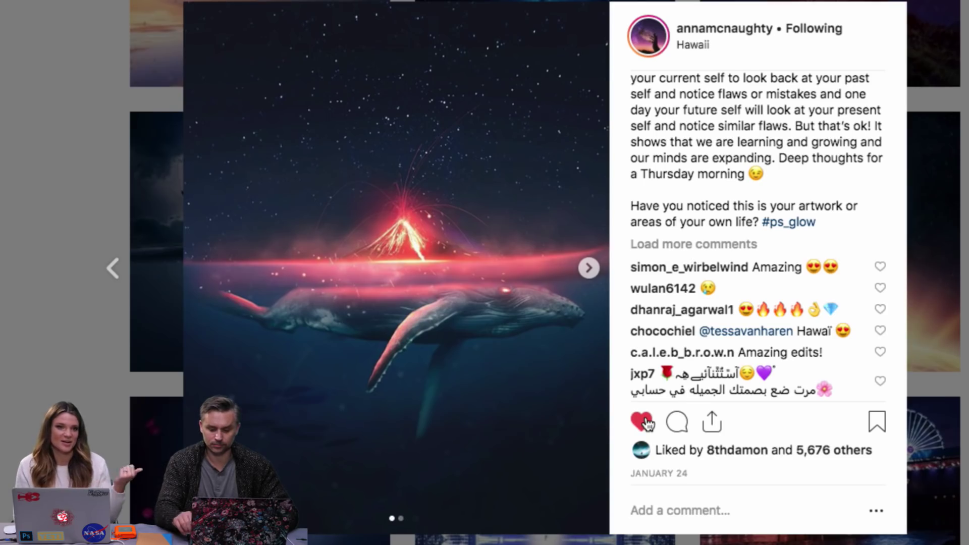
- Advance to the Earth and blood moon post, like it and read its eclipse caption
key("Right")
left_click(641, 415)
scroll(706, 272, "down", 1)
scroll(706, 273, "down", 5)
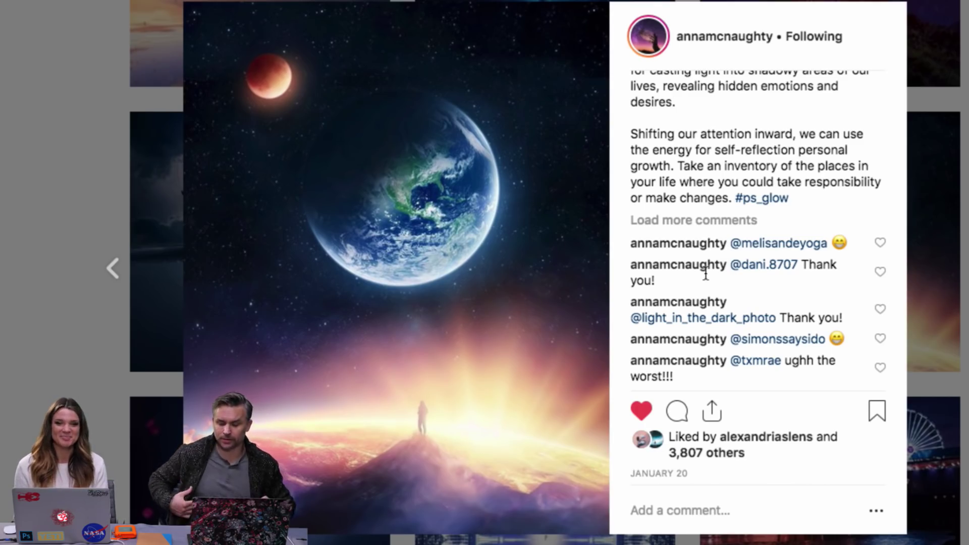
scroll(706, 274, "up", 5)
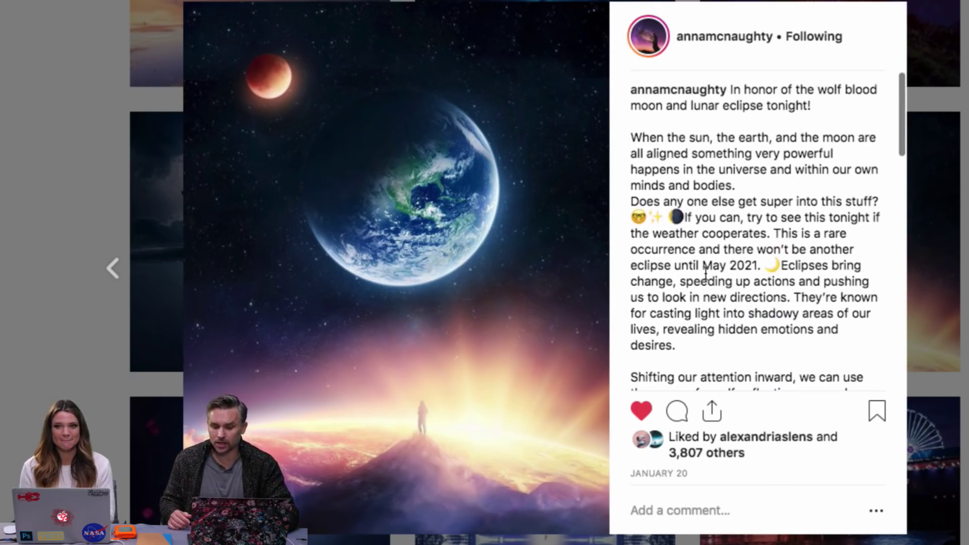
scroll(706, 273, "down", 5)
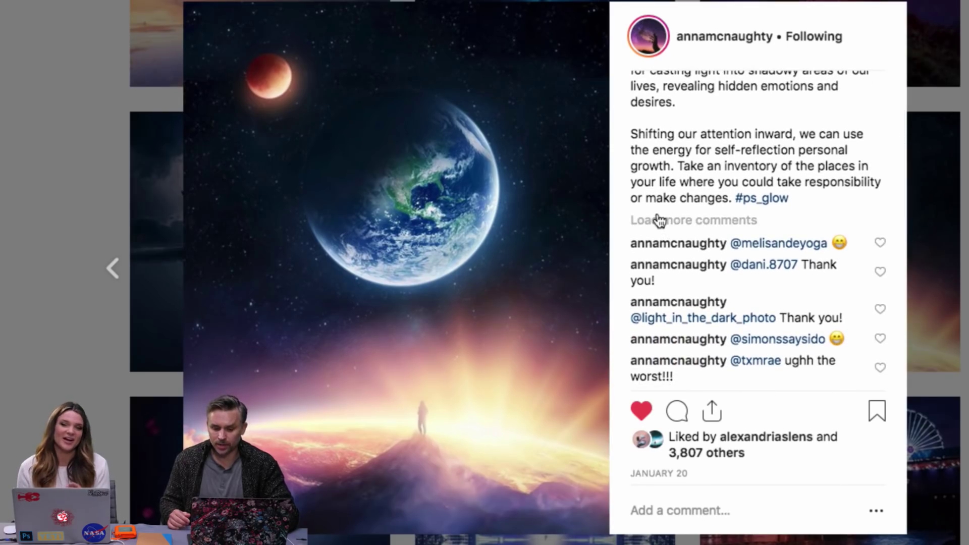
- Load more comments on the Earth and blood moon post and look through them
left_click(659, 220)
scroll(659, 221, "up", 5)
scroll(658, 221, "up", 8)
scroll(658, 221, "down", 7)
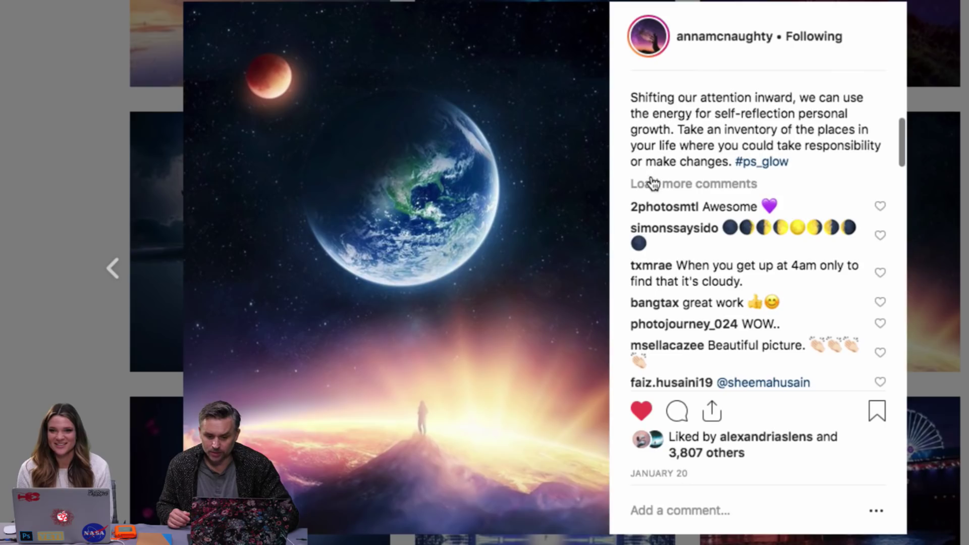
left_click(653, 184)
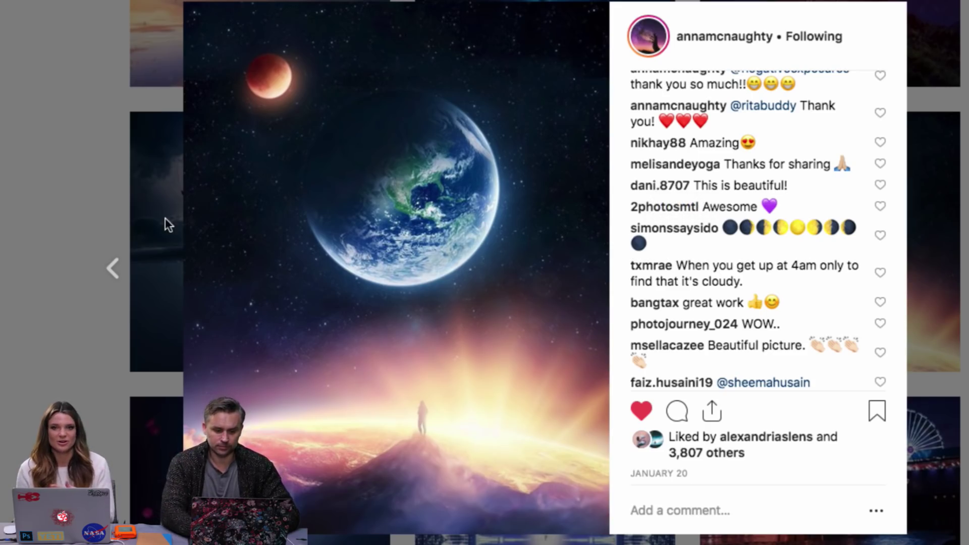
- Go on to the underwater woman with rose petals post, load more comments and like the post
key("Escape")
left_click(552, 331)
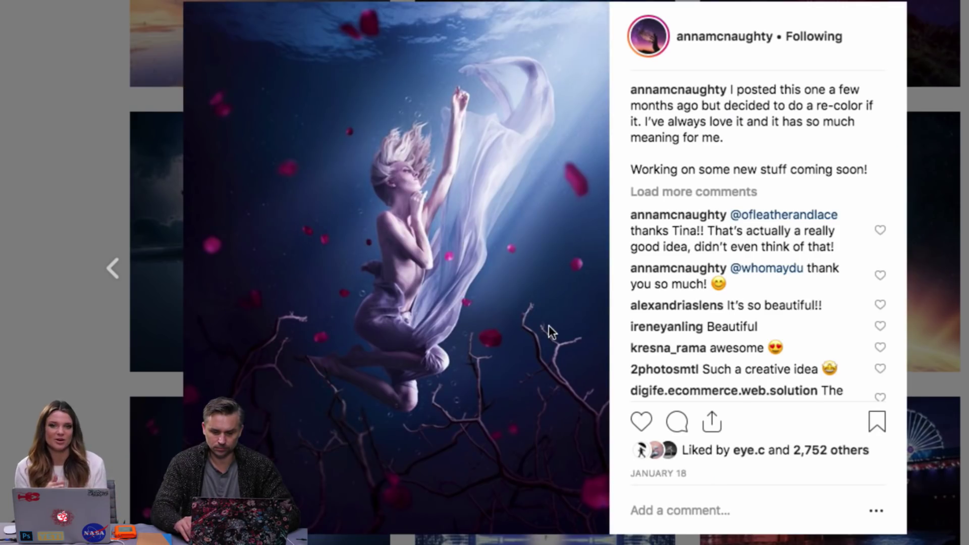
left_click(656, 191)
scroll(646, 353, "up", 3)
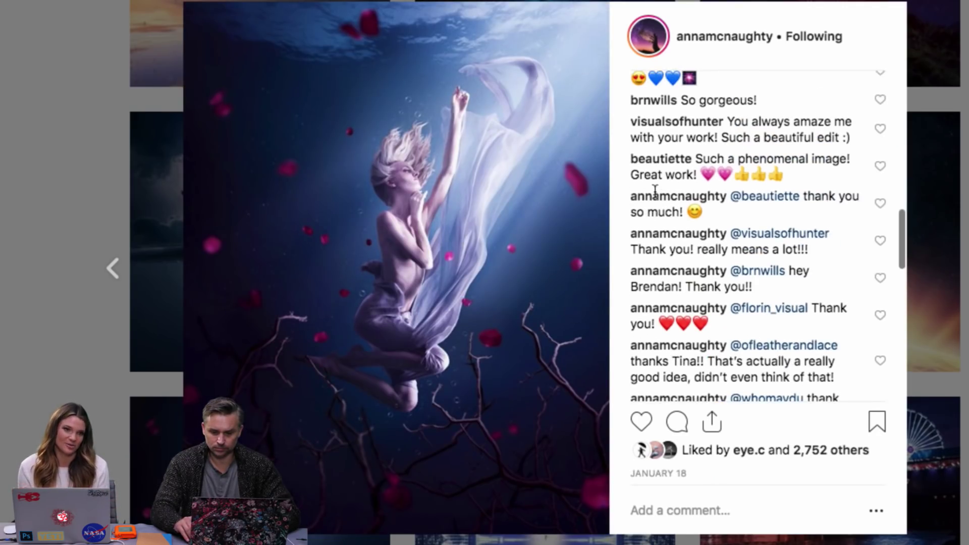
left_click(641, 420)
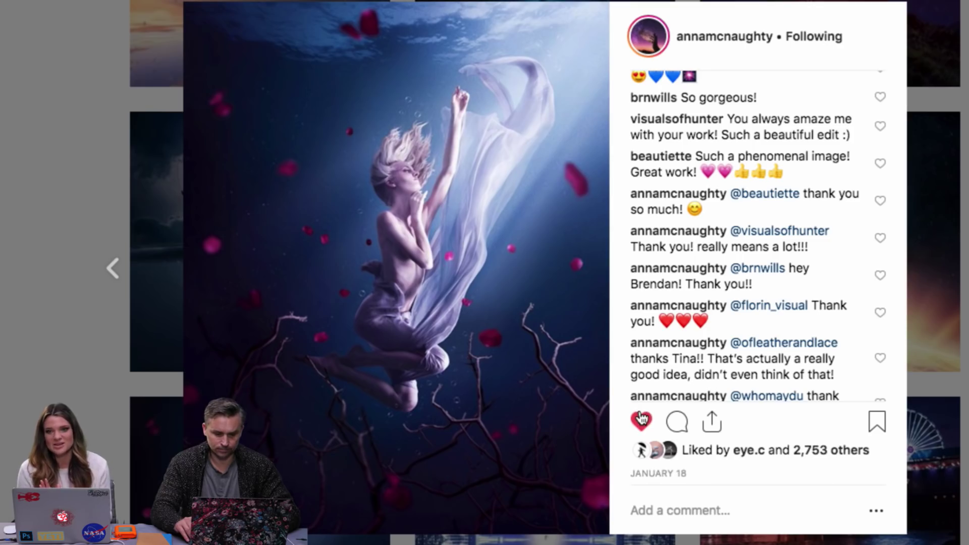
- Advance through the New York time-traveling post and the Santa Monica Pier post, liking each one
key("Right")
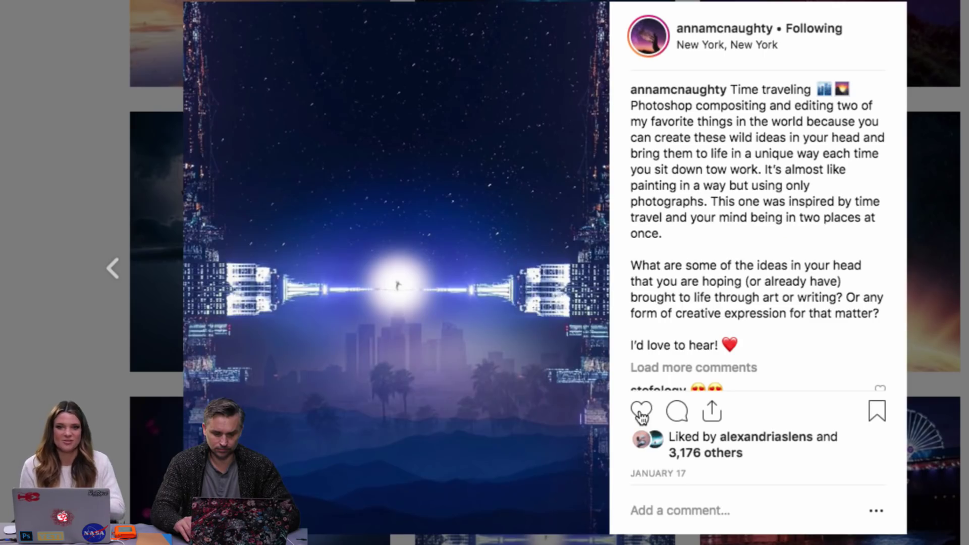
left_click(642, 420)
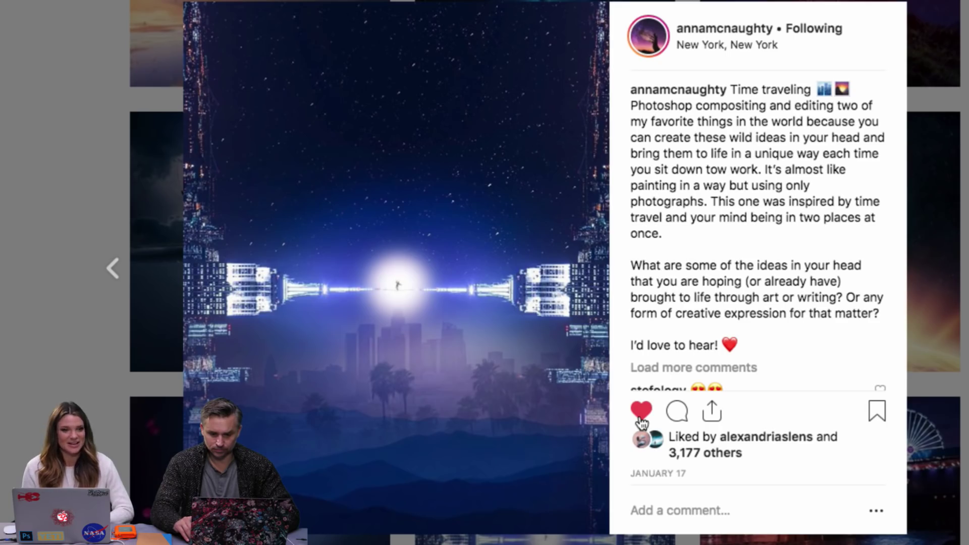
key("Right")
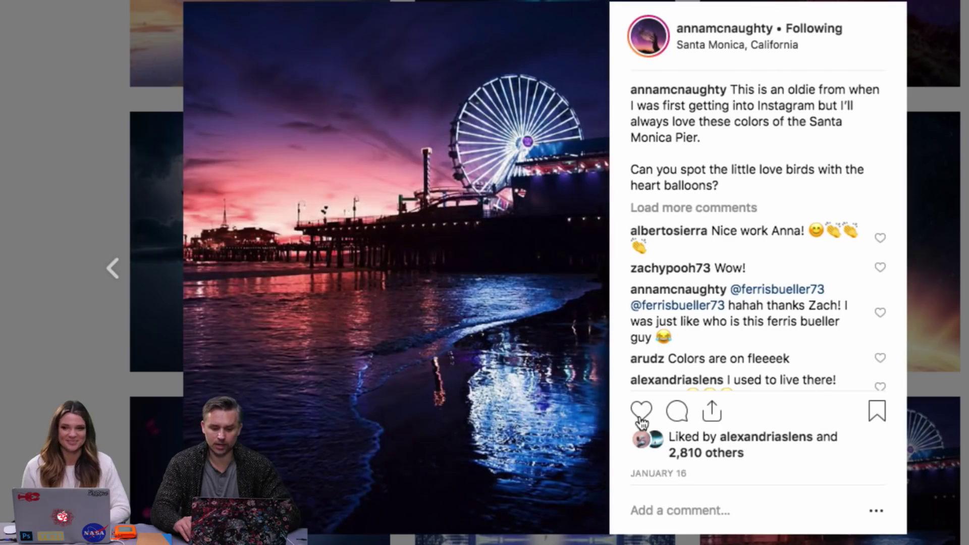
left_click(642, 420)
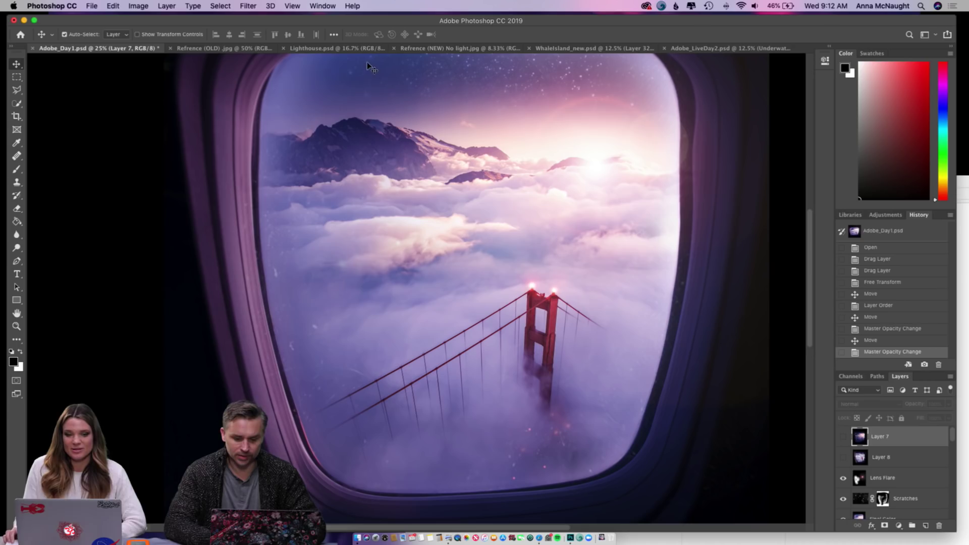
- In Photoshop, view the whole Lighthouse.psd composite and compare it with the older version in Refrence (OLD) .jpg
left_click(357, 50)
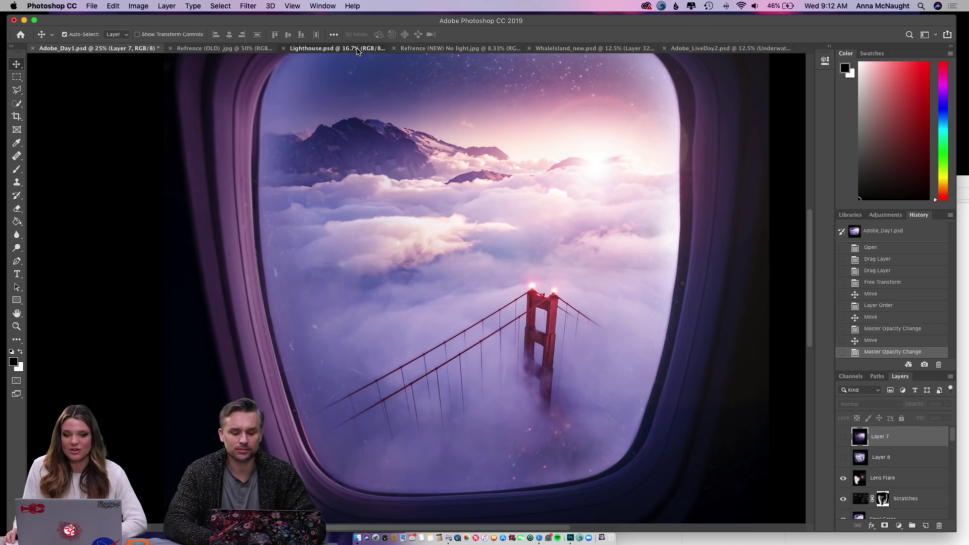
key("super+minus")
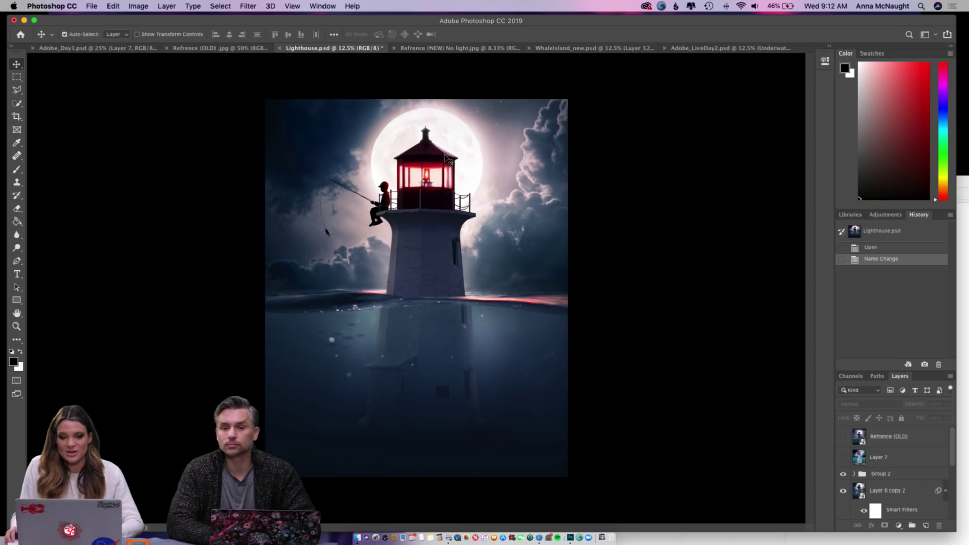
left_click(230, 49)
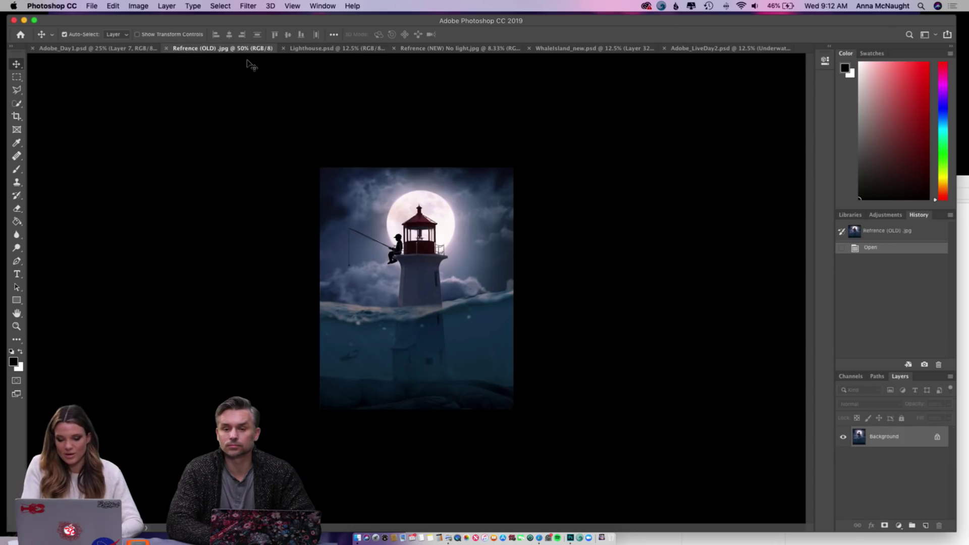
- Examine the old lighthouse reference up close, from the tower at the waterline to the fishing boy and the moon
key("super+1")
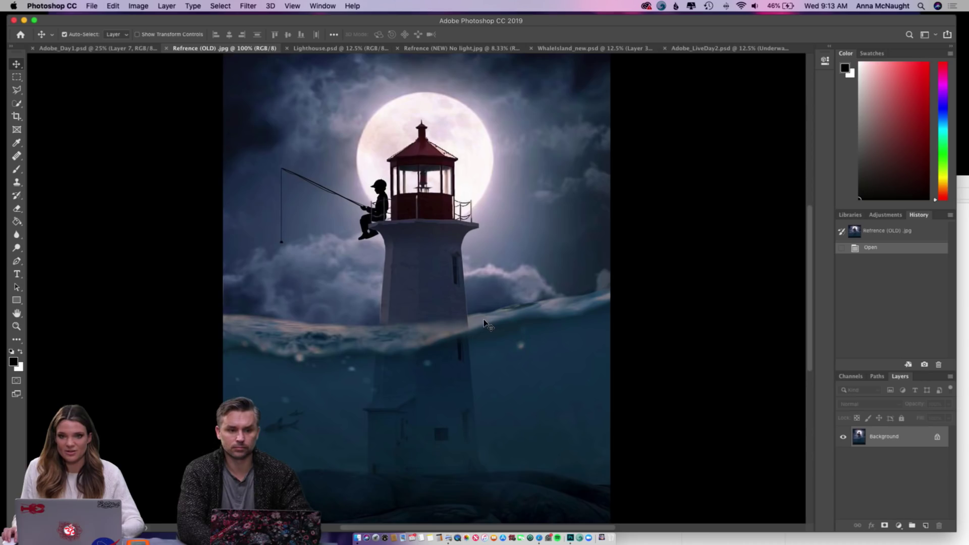
key("super+equal")
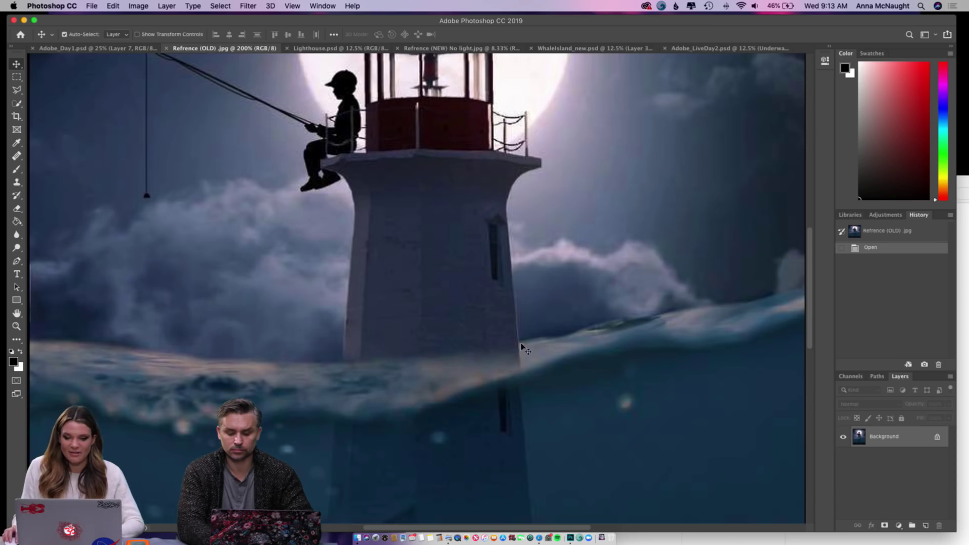
scroll(452, 273, "up", 5)
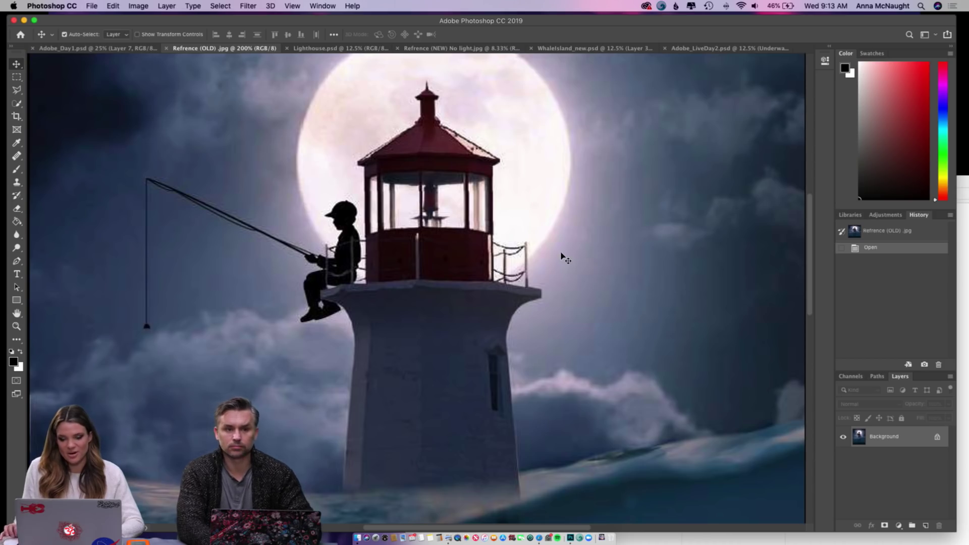
key("super+minus")
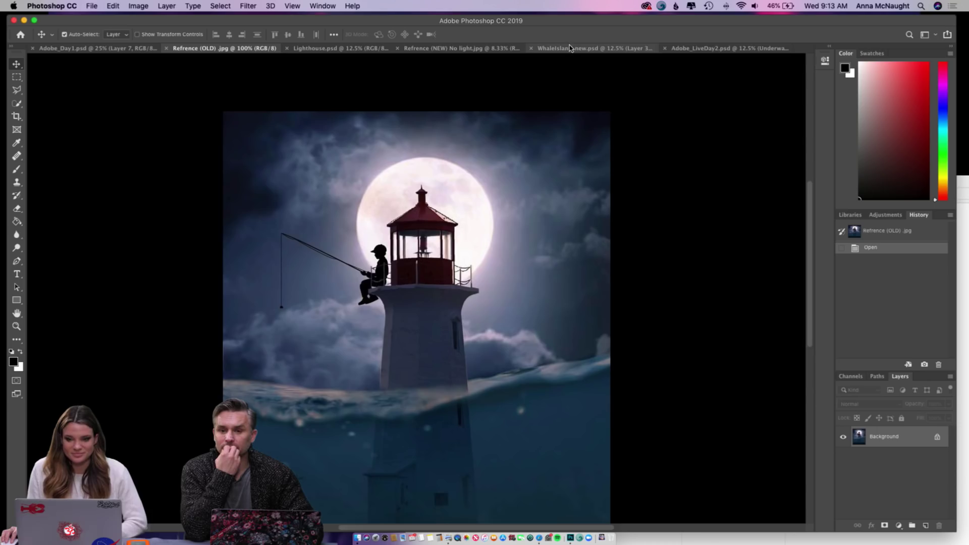
- Switch to the Adobe_LiveDay2.psd document, then show and select the lighthouse photo layer AdobeStock_14368041
left_click(709, 48)
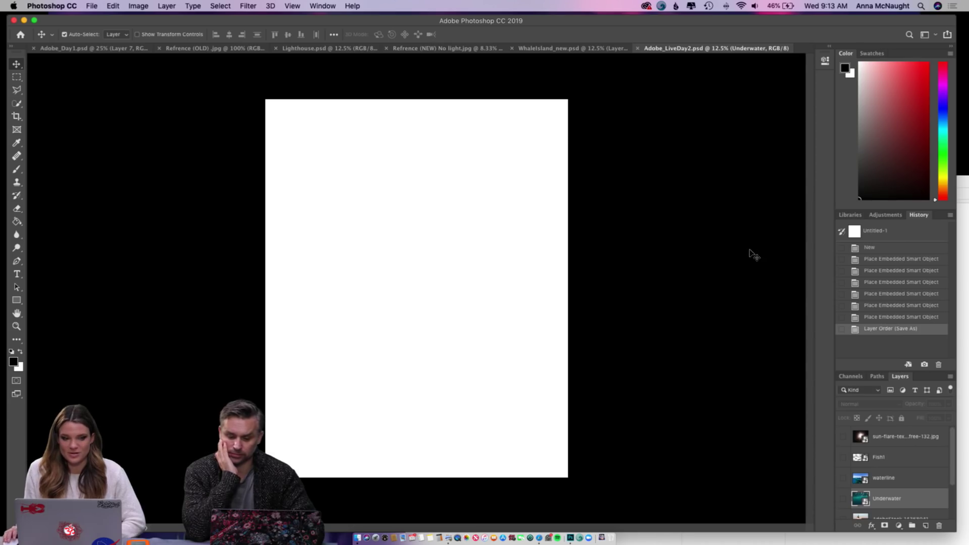
scroll(909, 458, "down", 3)
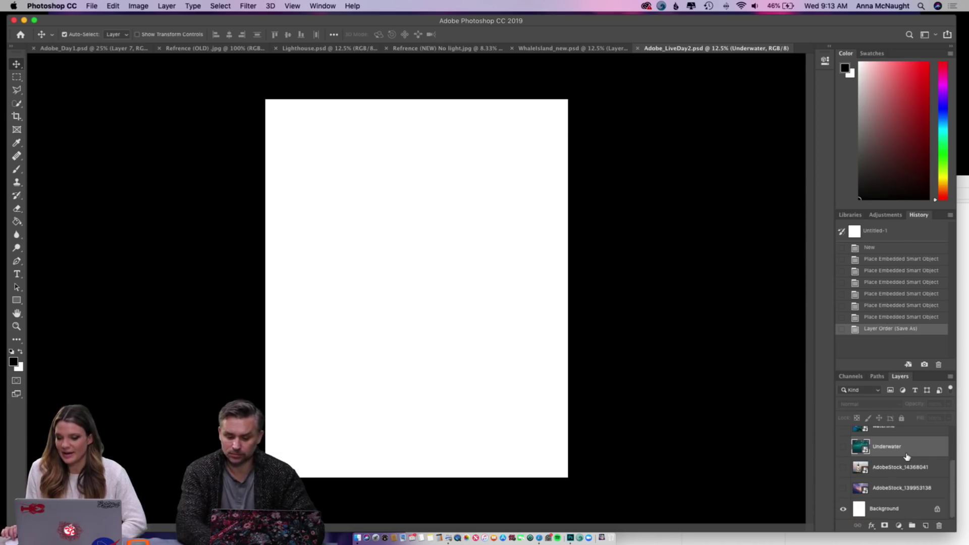
left_click(845, 469)
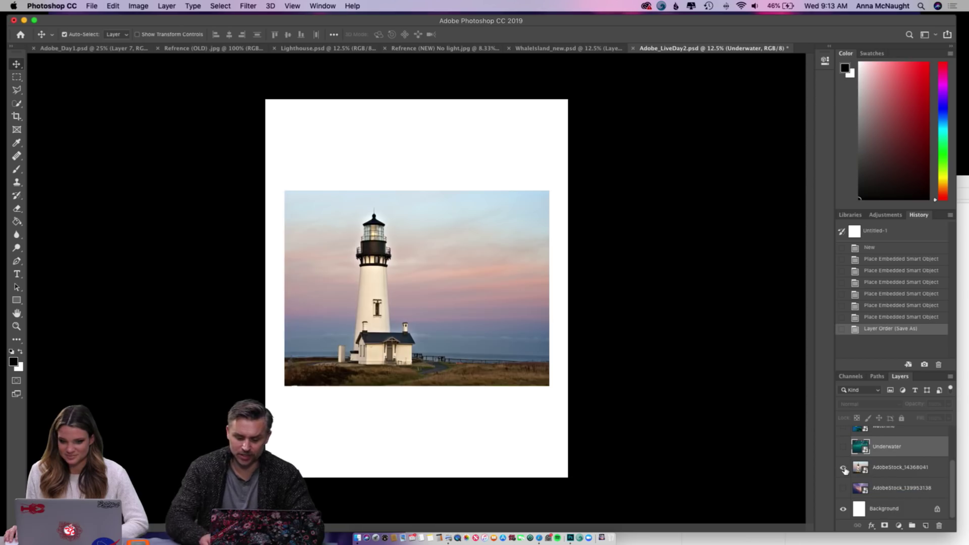
left_click(918, 472)
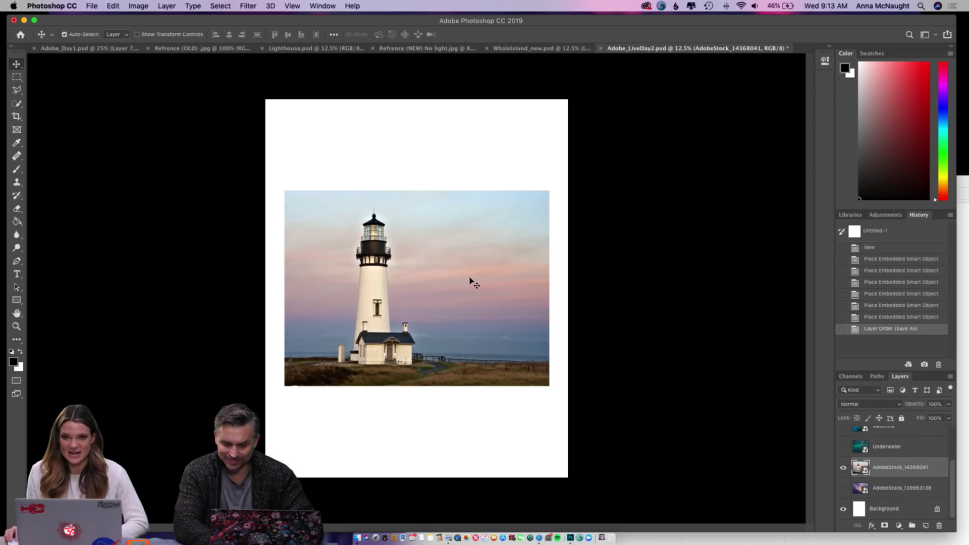
- Scale the lighthouse photo to about 190% and position it so the tower stands centred and the photo covers the canvas
key("super")
key("super+t")
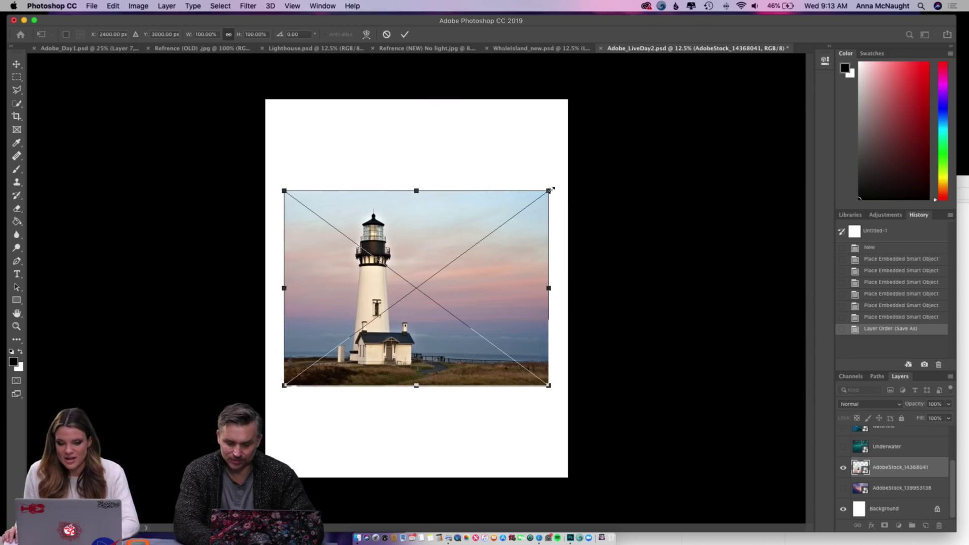
left_click_drag(552, 189, 648, 118)
left_click_drag(528, 233, 530, 290)
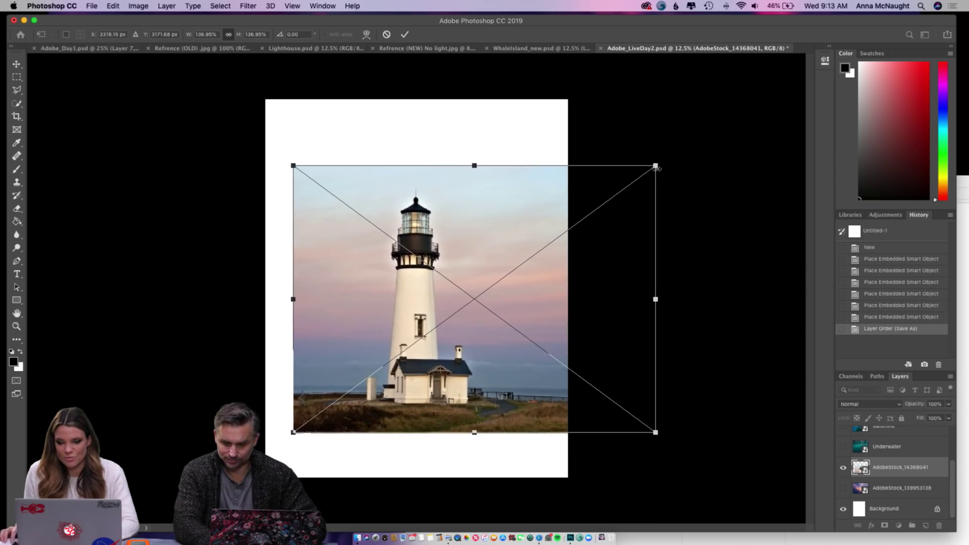
left_click_drag(661, 161, 768, 91)
left_click_drag(548, 212, 526, 221)
left_click_drag(733, 100, 793, 57)
left_click_drag(630, 170, 607, 187)
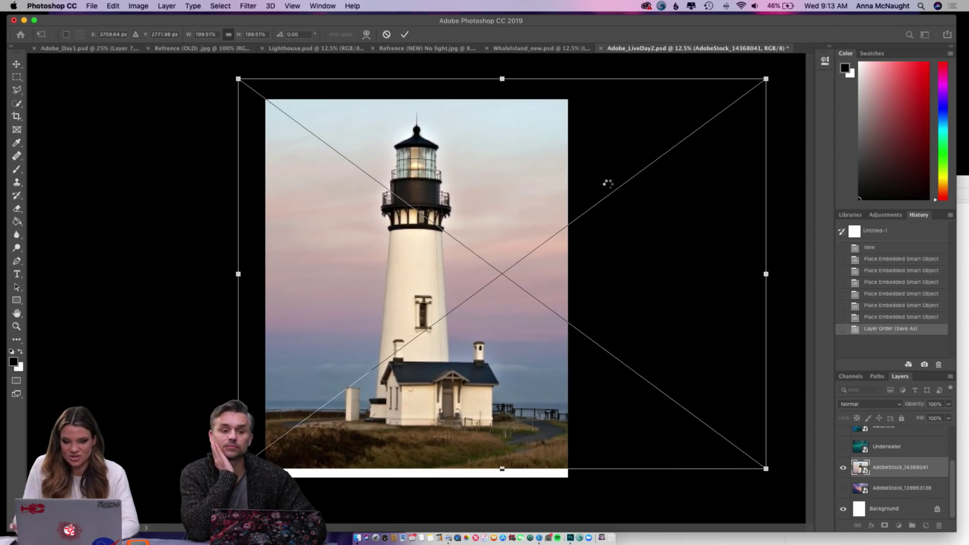
key("Return")
left_click_drag(428, 222, 433, 231)
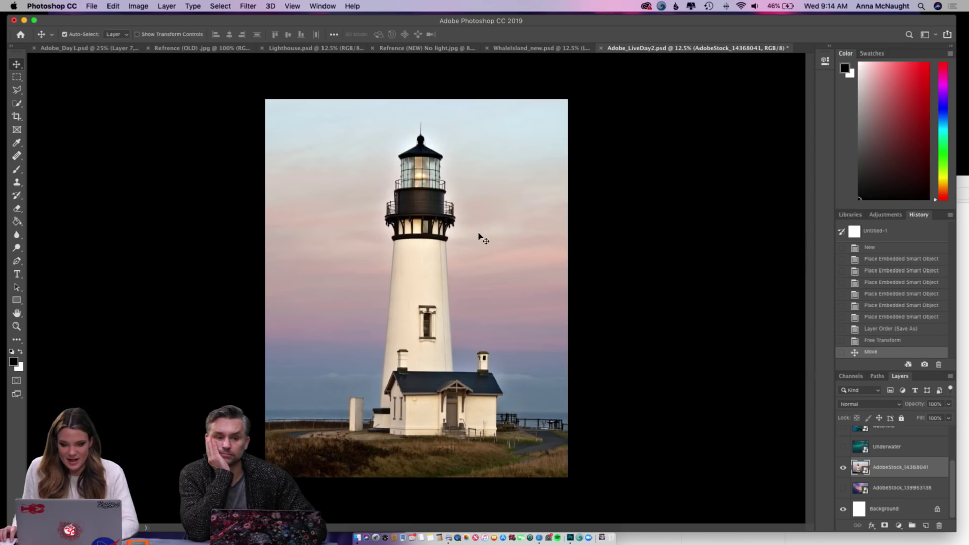
- Enlarge the lighthouse photo further to about 213% and shift it to keep the tower centred on the canvas
key("super+t")
left_click_drag(770, 89, 804, 62)
left_click_drag(725, 147, 707, 169)
key("Return")
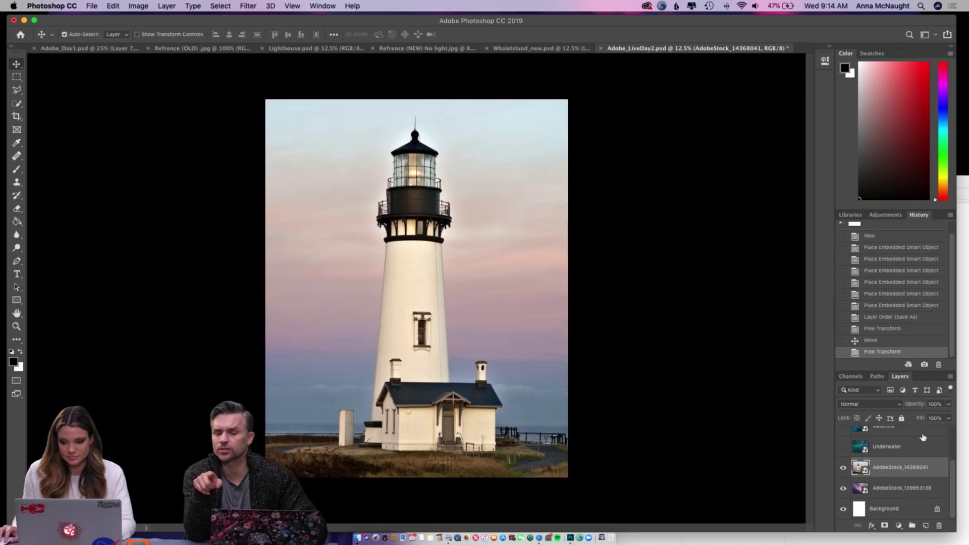
- Reduce the lighthouse layer's opacity to 38% over the sunset sky photo
left_click(948, 404)
left_click(921, 417)
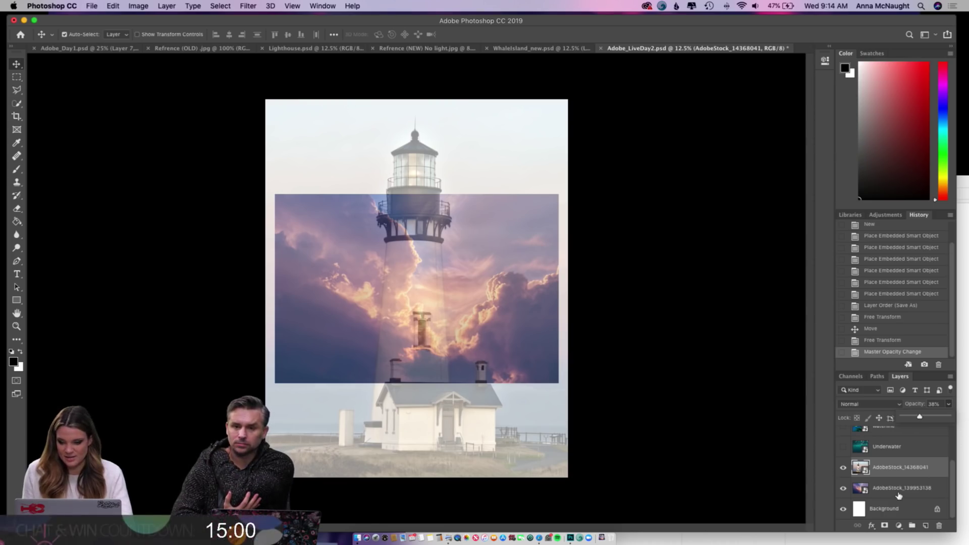
left_click(457, 253)
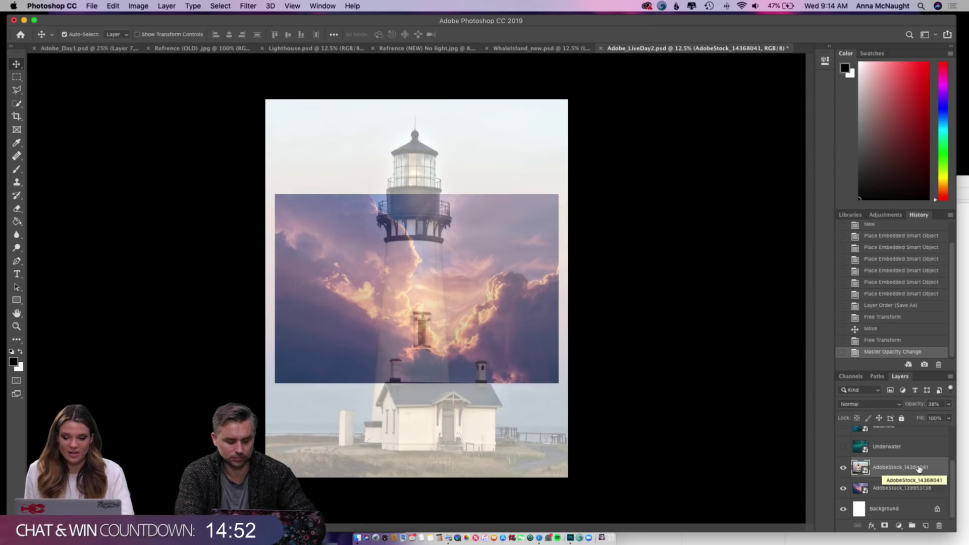
left_click(894, 488)
left_click(513, 216)
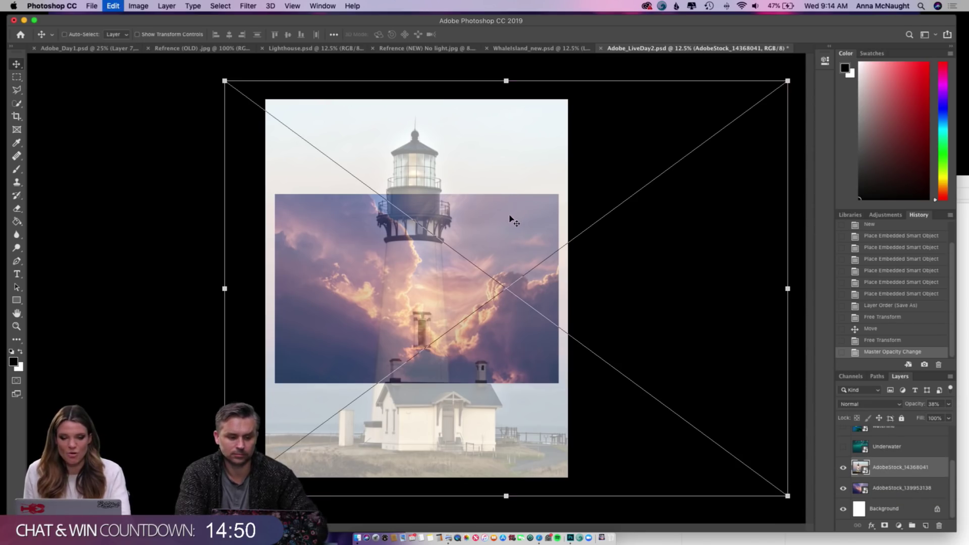
key("super+t")
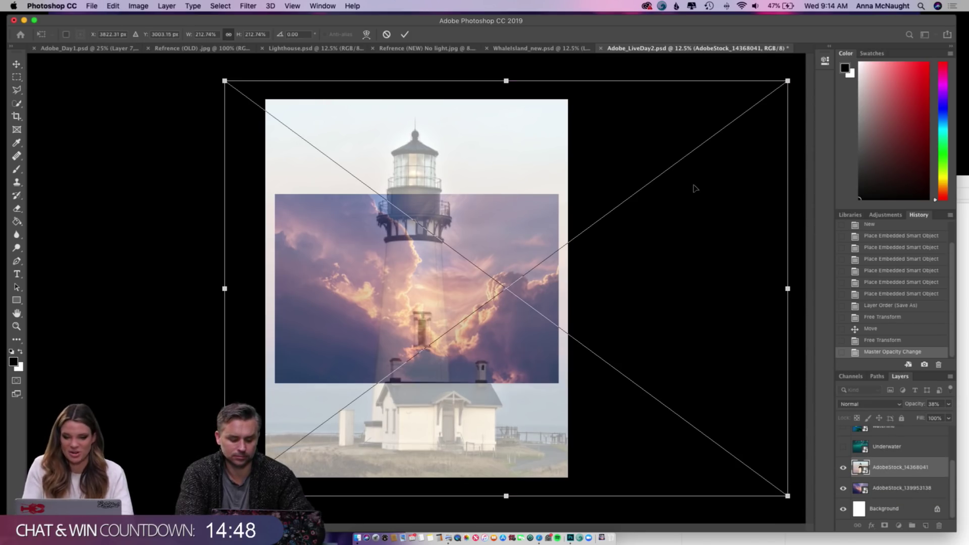
key("Return")
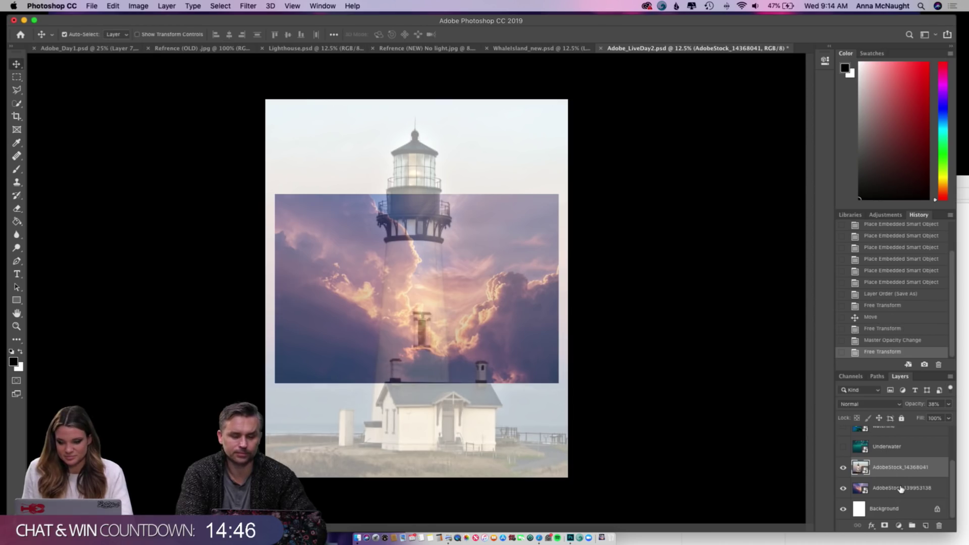
- Scale the sunset cloud layer AdobeStock_139953138 to about 130% and place it across the canvas's upper part behind the lighthouse
left_click(897, 488)
key("super+t")
left_click_drag(558, 195, 692, 100)
left_click_drag(600, 182, 551, 161)
left_click_drag(608, 81, 596, 92)
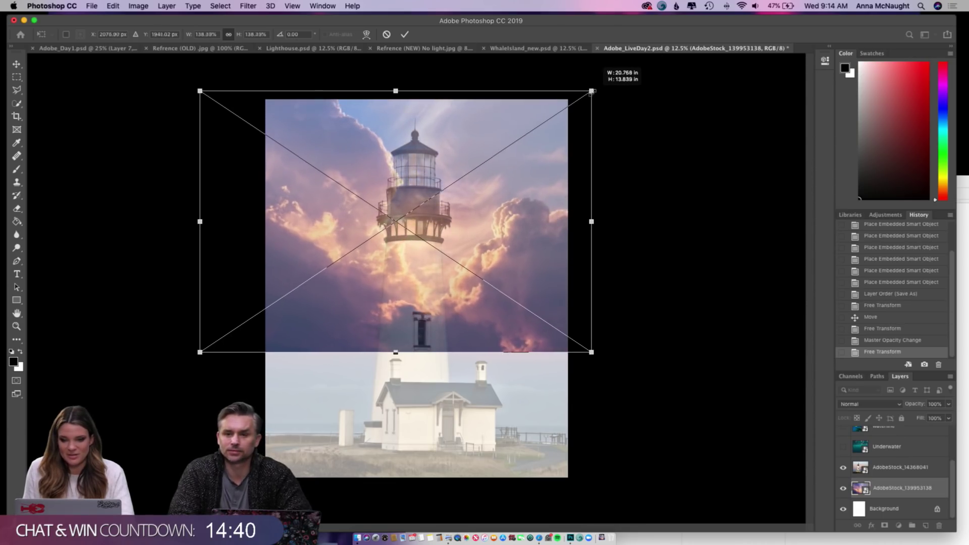
mouse_move(544, 158)
left_mouse_down()
mouse_move(551, 119)
mouse_move(552, 144)
left_mouse_up()
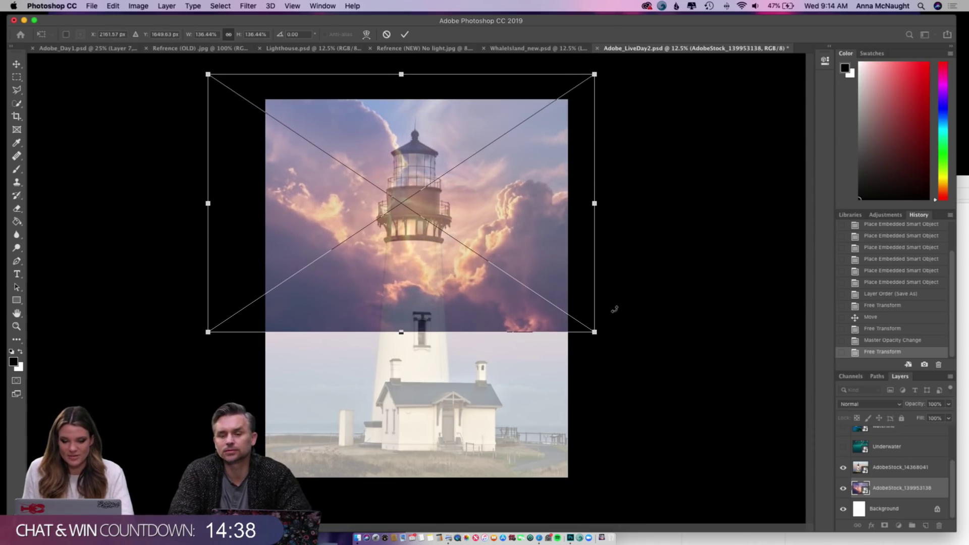
left_click_drag(599, 336, 581, 323)
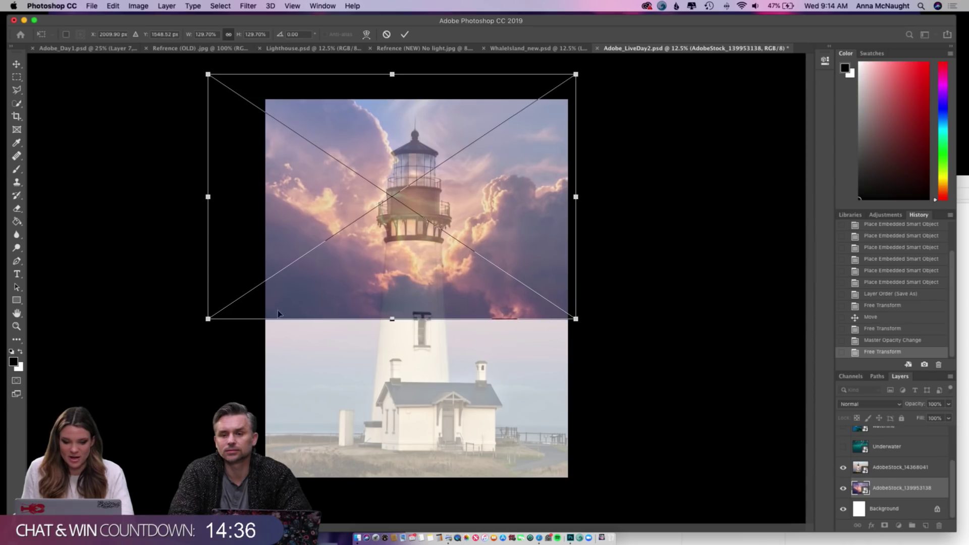
mouse_move(296, 307)
left_mouse_down()
mouse_move(302, 323)
mouse_move(292, 322)
left_mouse_up()
key("Return")
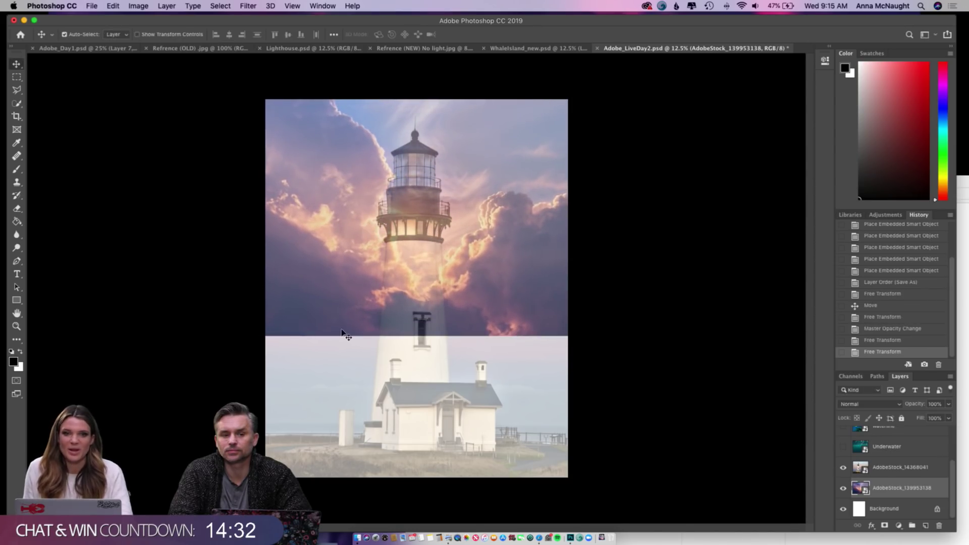
- Try a different opacity on the lighthouse layer and return it to 38%
left_click(899, 469)
left_click(949, 403)
left_click_drag(951, 417, 920, 421)
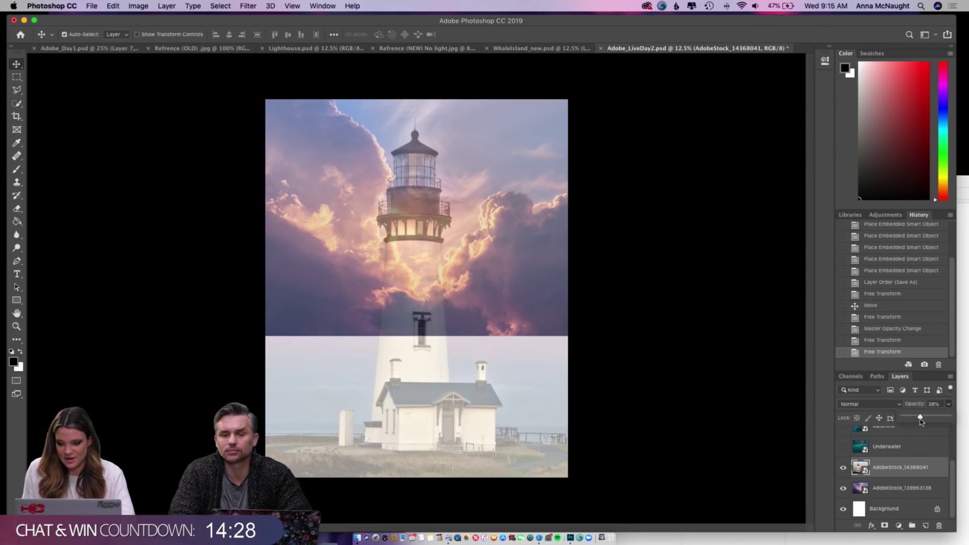
left_click(877, 451)
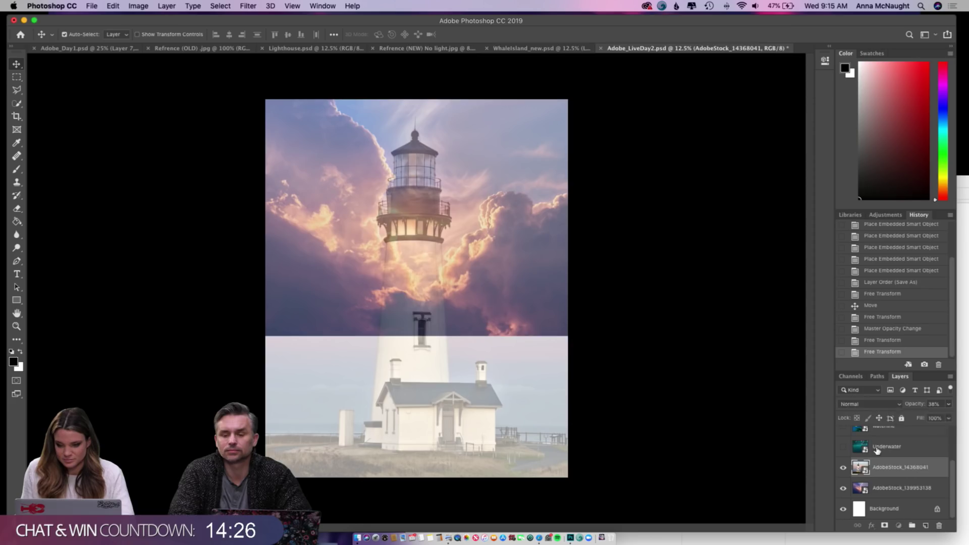
- Show the Underwater layer and move it down to cover the lower part of the canvas
left_click(891, 447)
left_click(843, 446)
left_click_drag(440, 218, 453, 301)
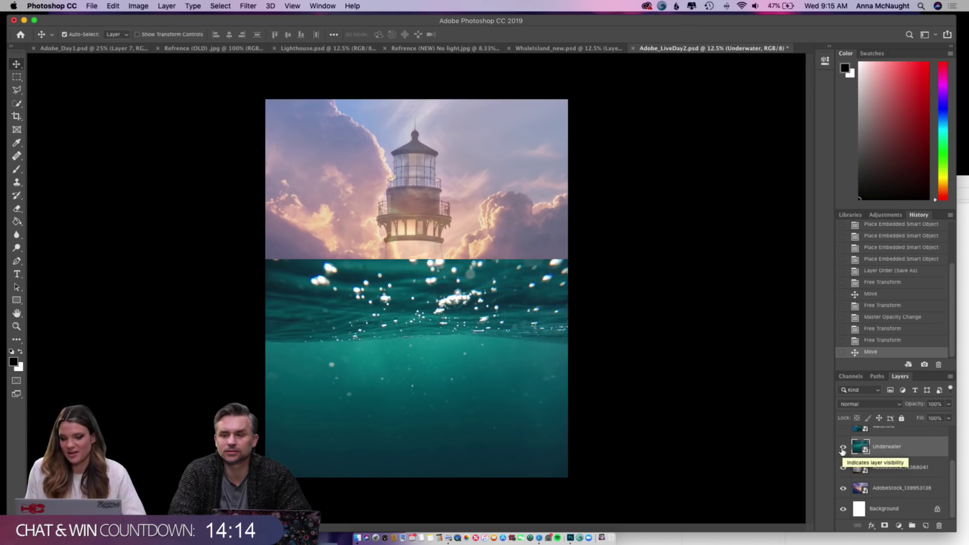
- Show the waterline layer, try the Underwater layer at 50% opacity, restore it to 100% and hide the waterline layer
scroll(842, 452, "up", 2)
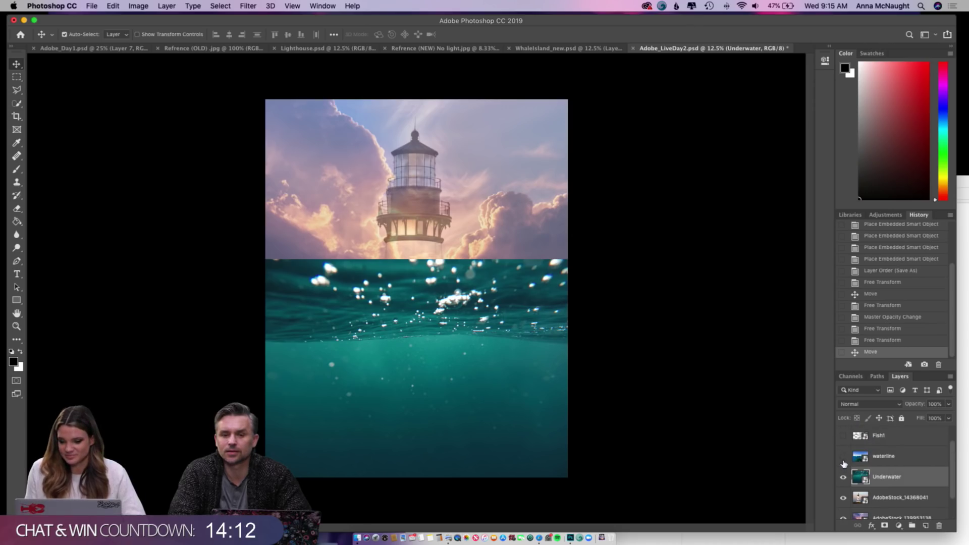
left_click(843, 458)
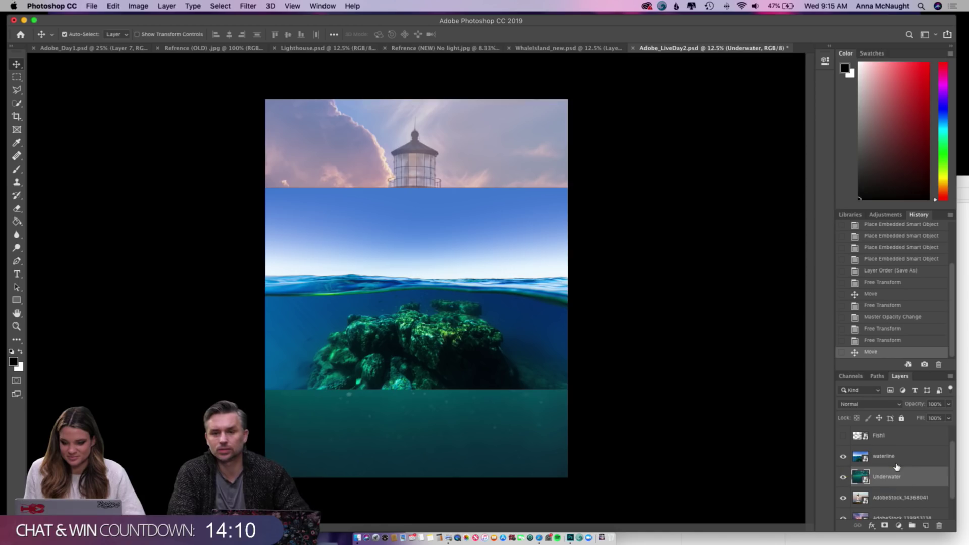
left_click(948, 418)
left_click(927, 418)
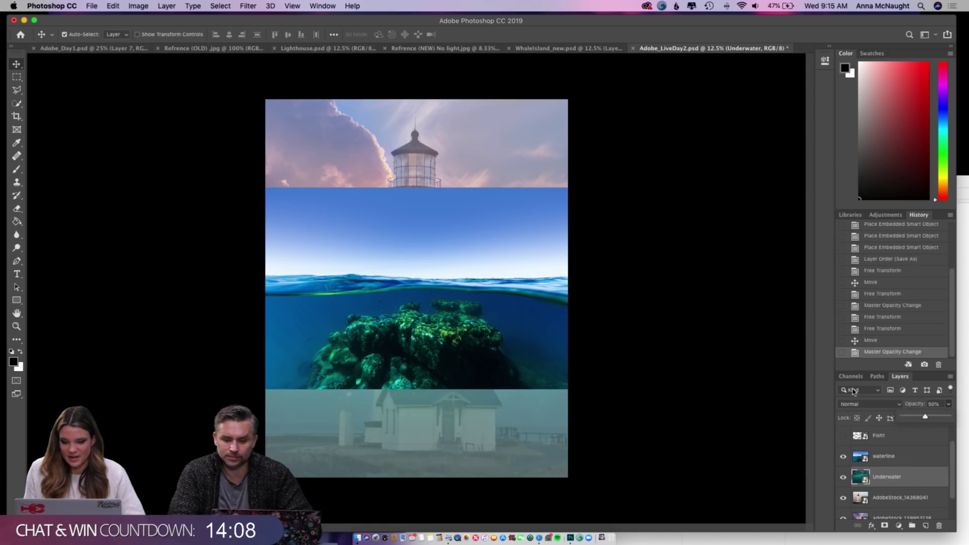
left_click(949, 417)
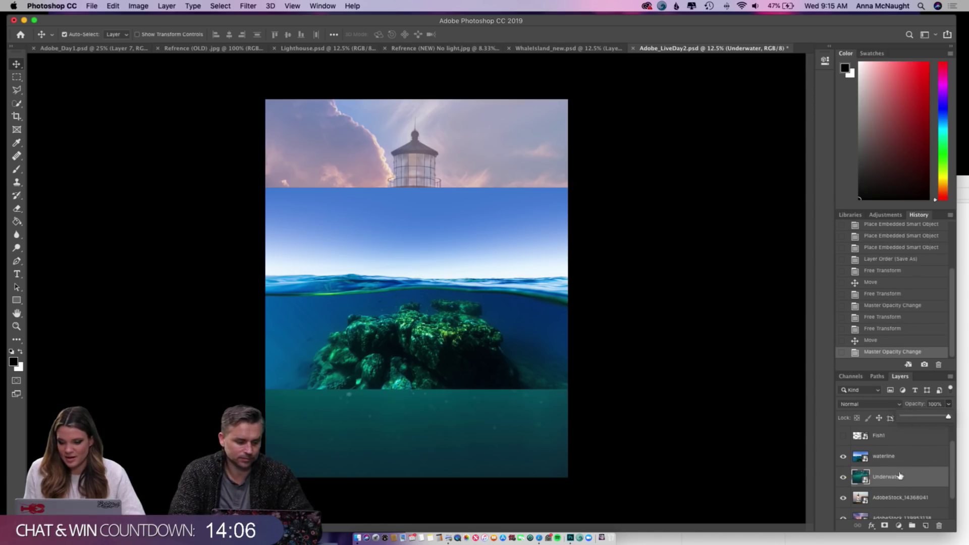
left_click(843, 457)
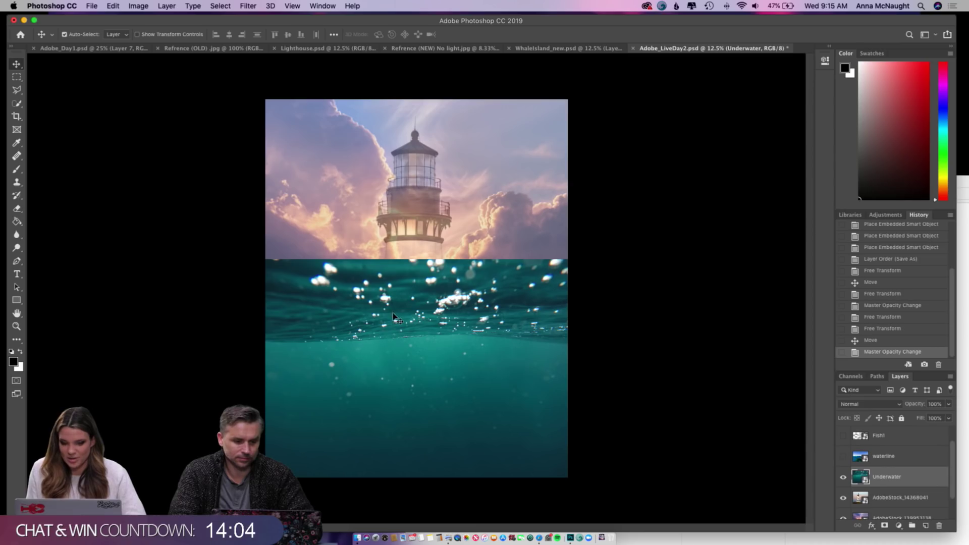
- Show the waterline layer, lower its opacity, nudge it slightly down over the underwater photo and hide it again
left_click(844, 457)
left_click(886, 459)
left_click(949, 404)
left_click(920, 416)
mouse_move(461, 290)
left_mouse_down()
mouse_move(465, 317)
mouse_move(464, 290)
mouse_move(453, 292)
mouse_move(461, 297)
left_mouse_up()
left_click(843, 457)
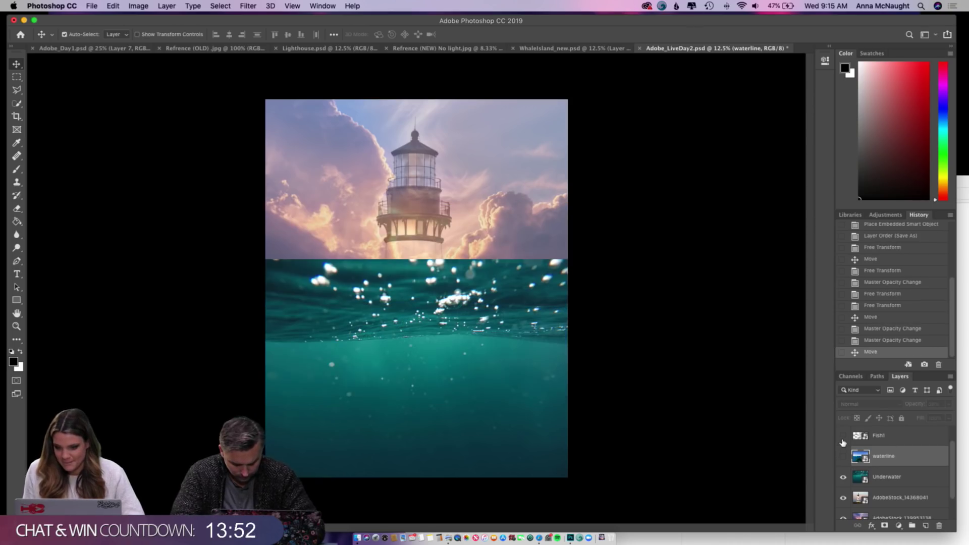
- Preview the fish and sun flare layers by briefly showing each one and hiding it again
left_click(843, 439)
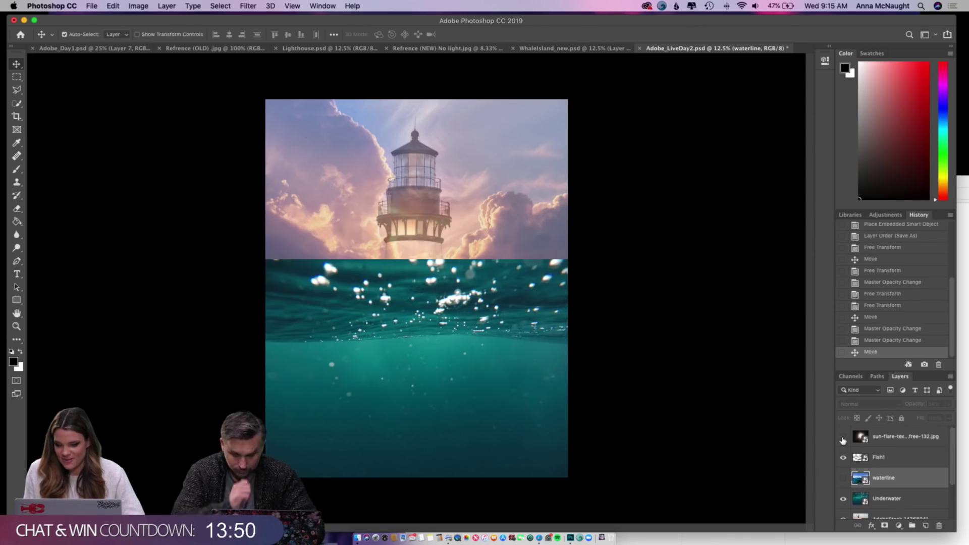
left_click(844, 437)
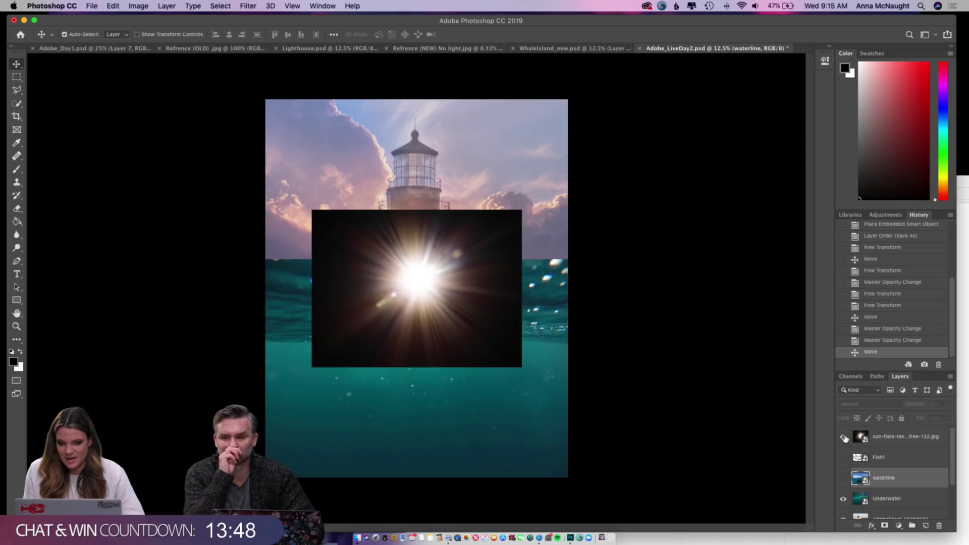
left_click(844, 438)
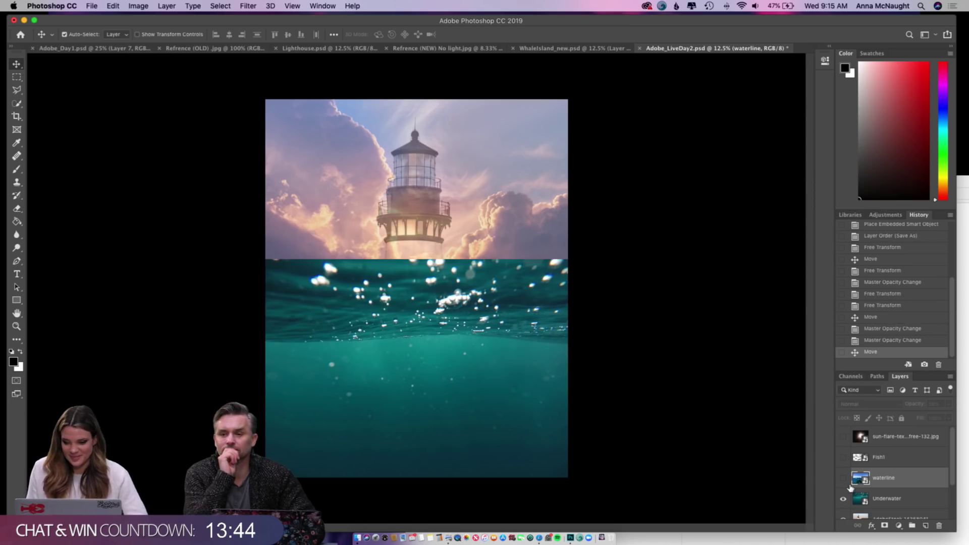
scroll(848, 486, "down", 2)
left_click(844, 471)
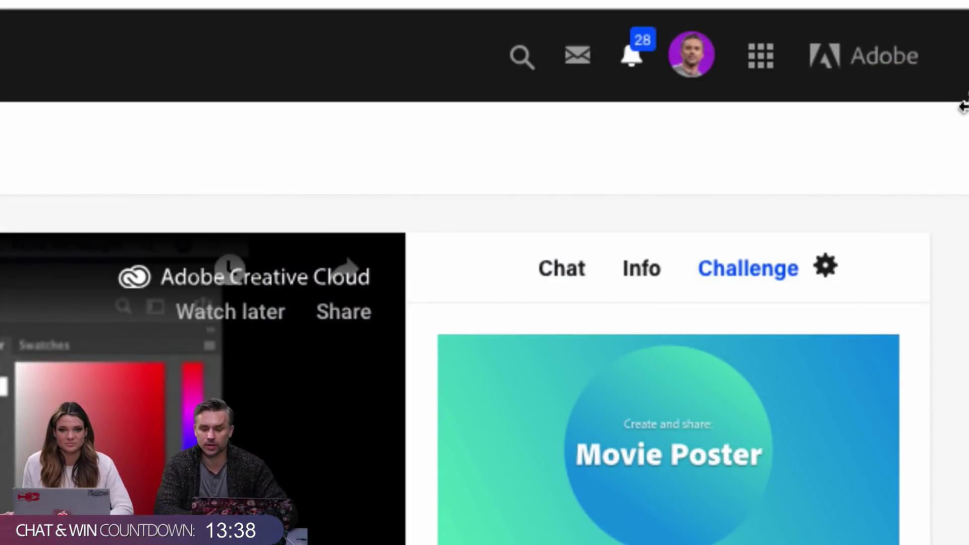
- Move the AdobeStock_14368041 lighthouse layer slightly to the right
scroll(962, 324, "down", 5)
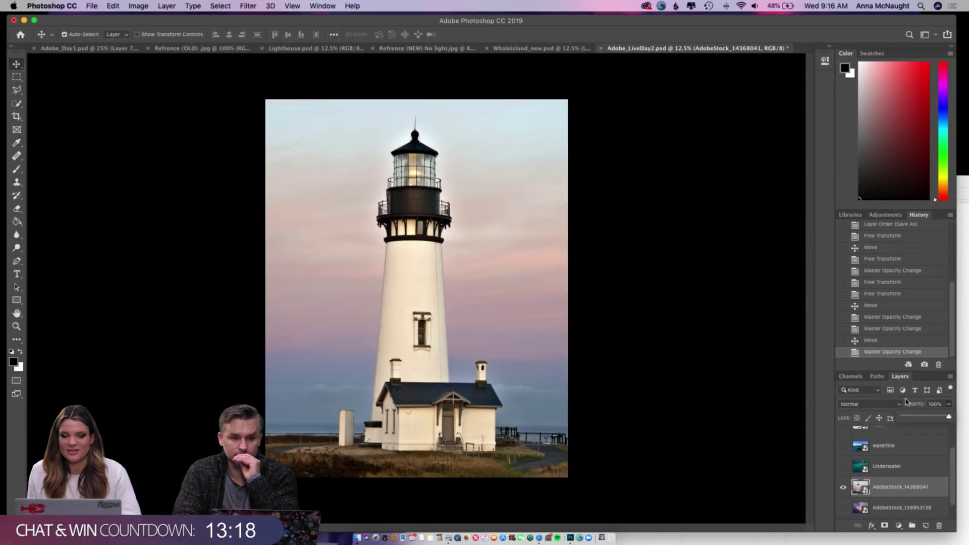
left_click_drag(435, 325, 445, 325)
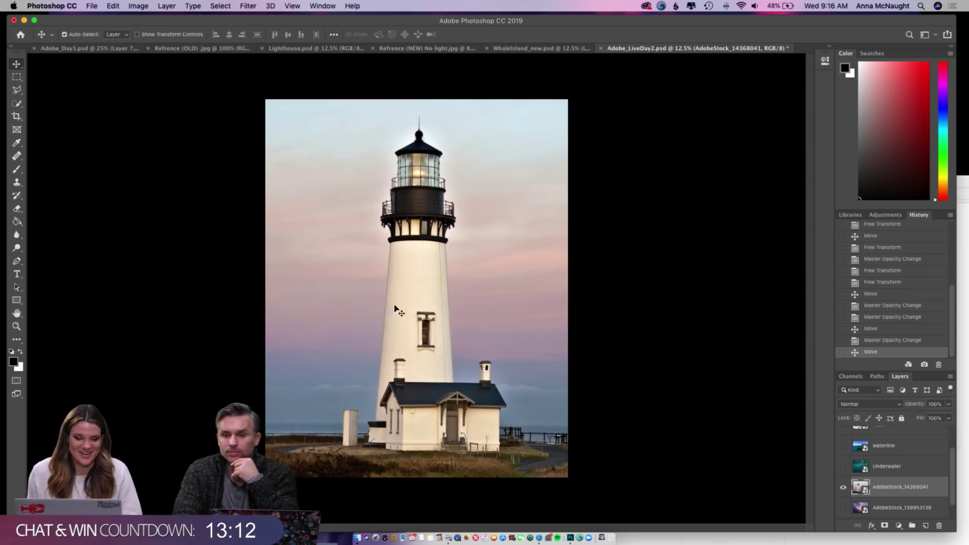
- Try selecting the lighthouse automatically with Select Subject and inspect the selection edges from the spire to the house
left_click(16, 104)
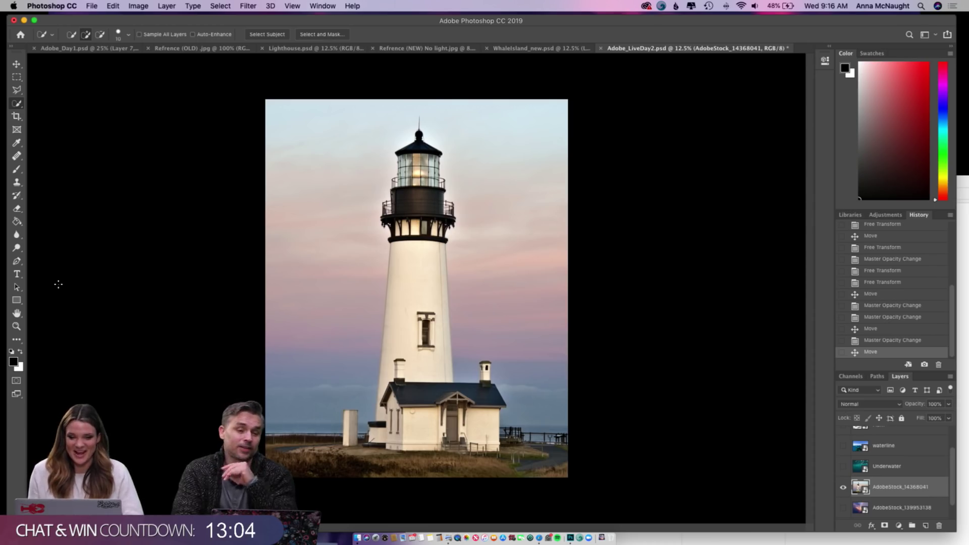
left_click(268, 34)
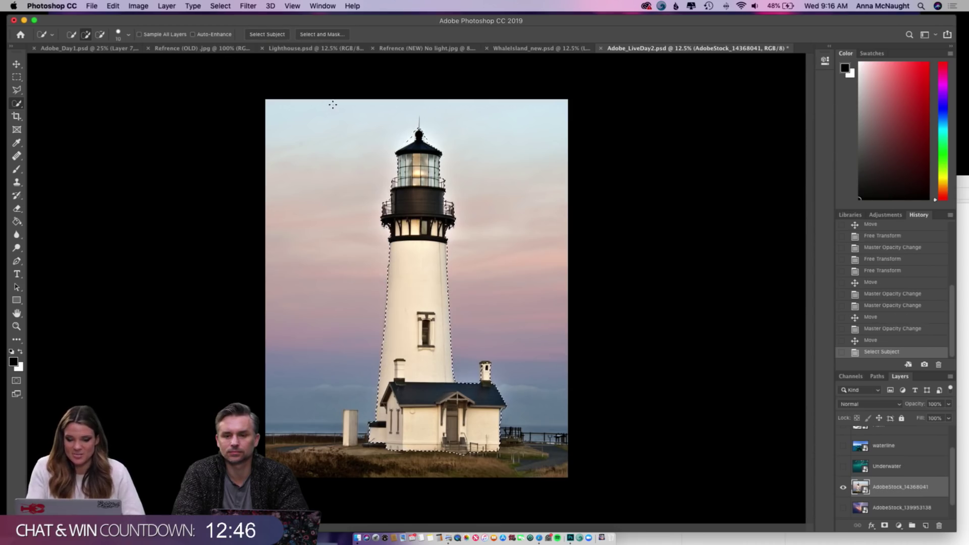
key("super+equal")
key("super+equal")
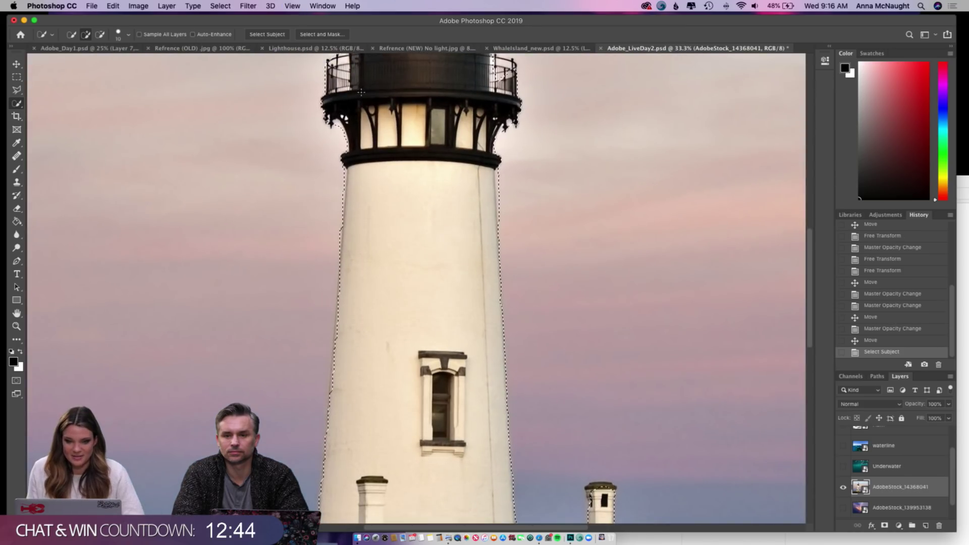
scroll(361, 92, "up", 2)
scroll(360, 85, "up", 5)
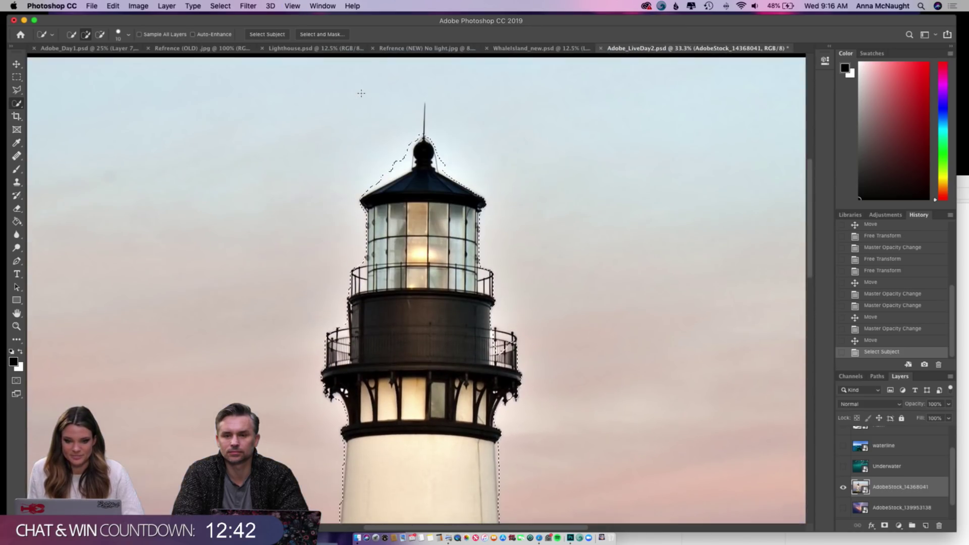
scroll(357, 70, "down", 3)
scroll(373, 106, "down", 10)
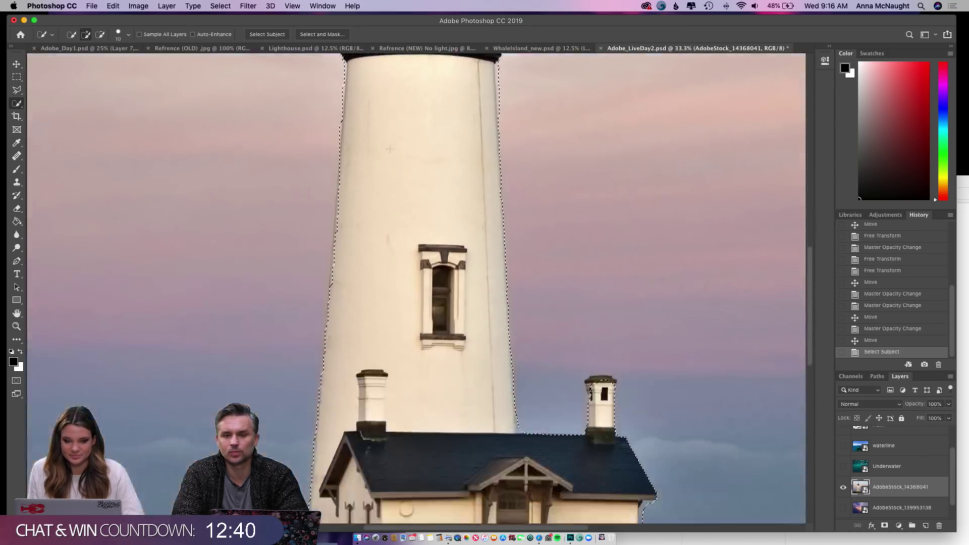
scroll(390, 148, "up", 4)
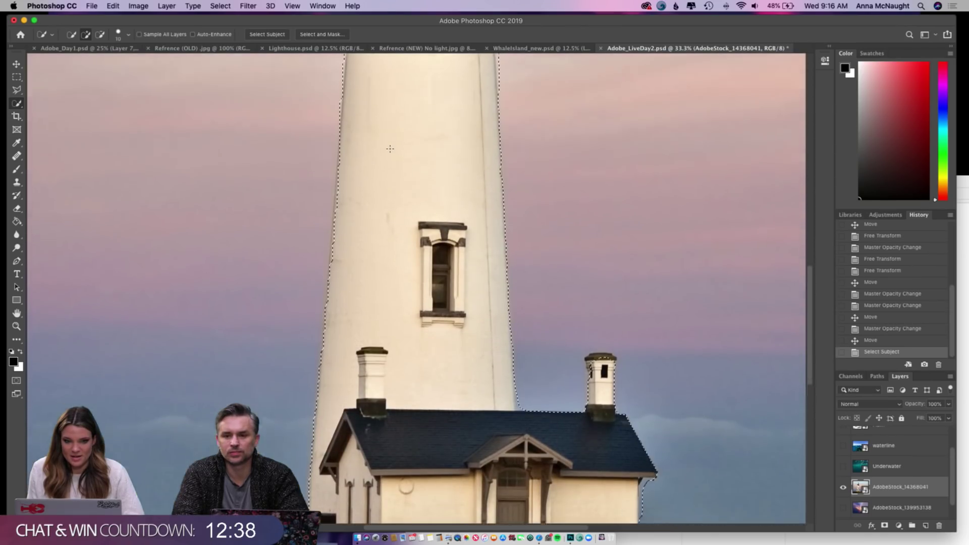
key("ctrl+minus")
key("ctrl+minus")
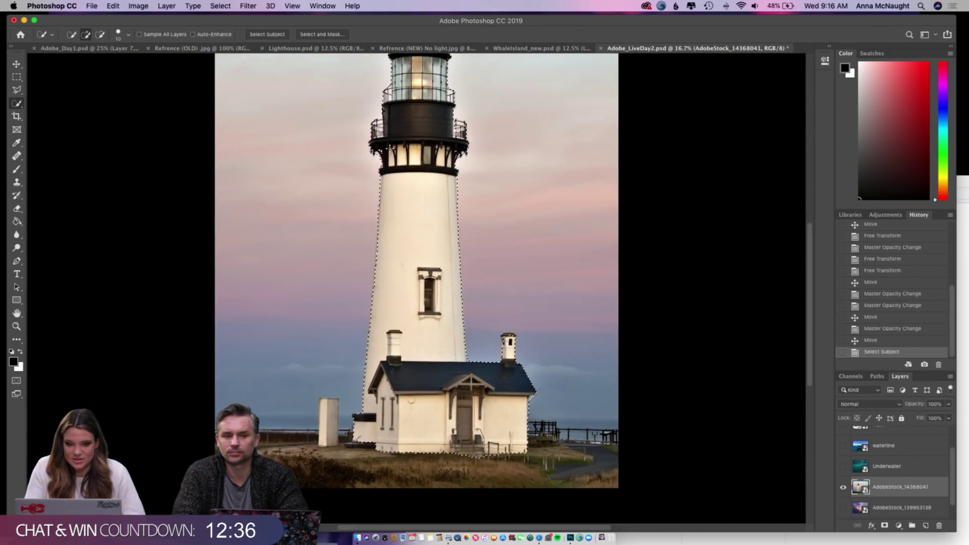
- Preview the automatic selection in Select and Mask, cancel it and deselect the lighthouse
left_click(321, 34)
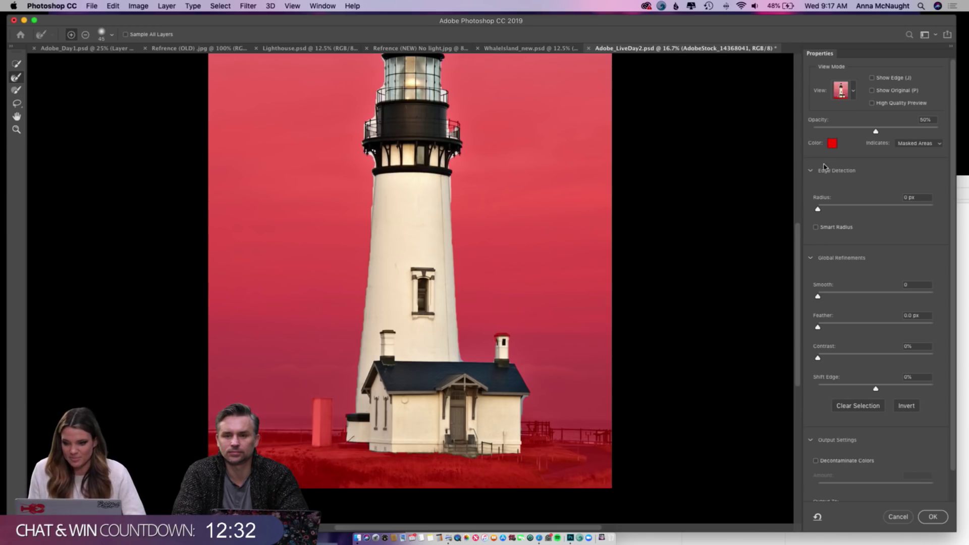
scroll(503, 197, "up", 5)
scroll(503, 197, "down", 2)
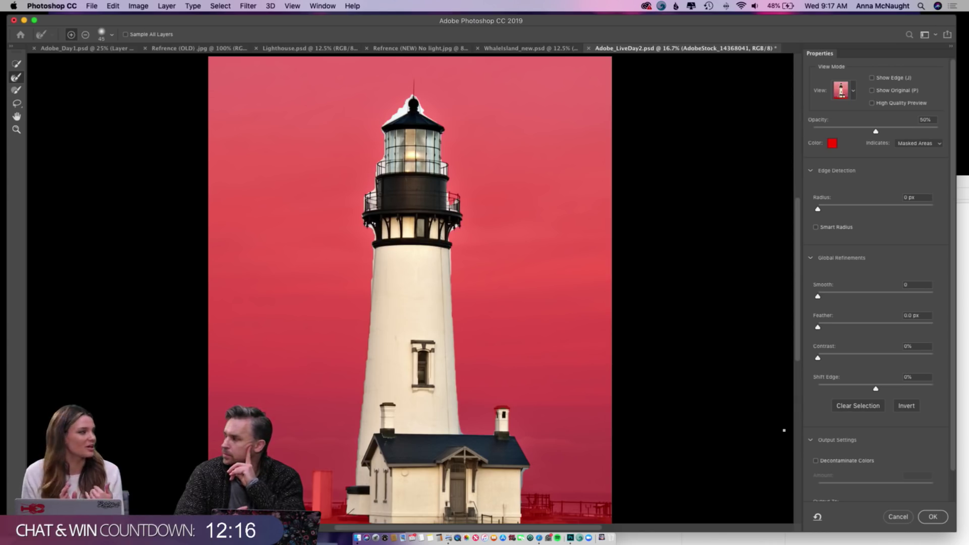
left_click(898, 516)
key("super+d")
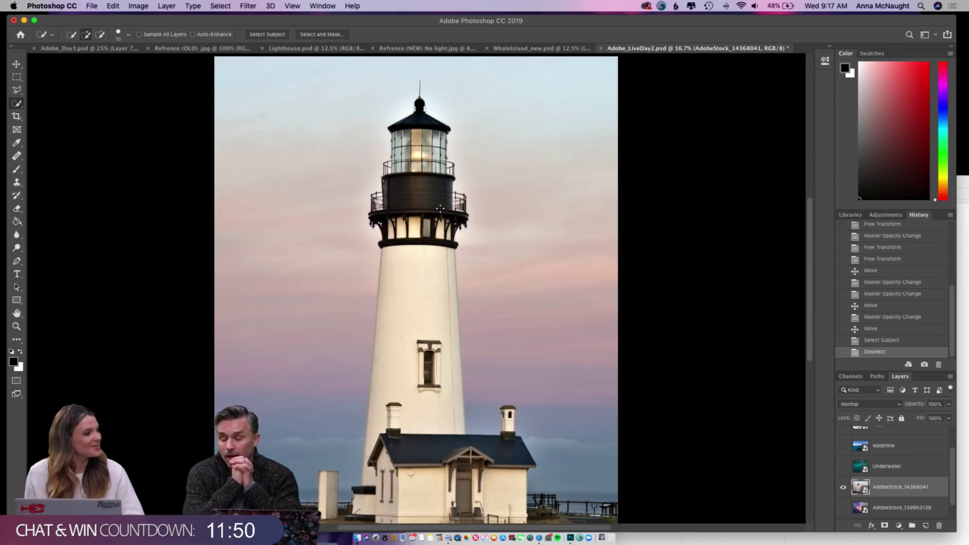
- Select the white tower, the house and its chimneys with the Quick Selection tool
scroll(423, 176, "right", 2)
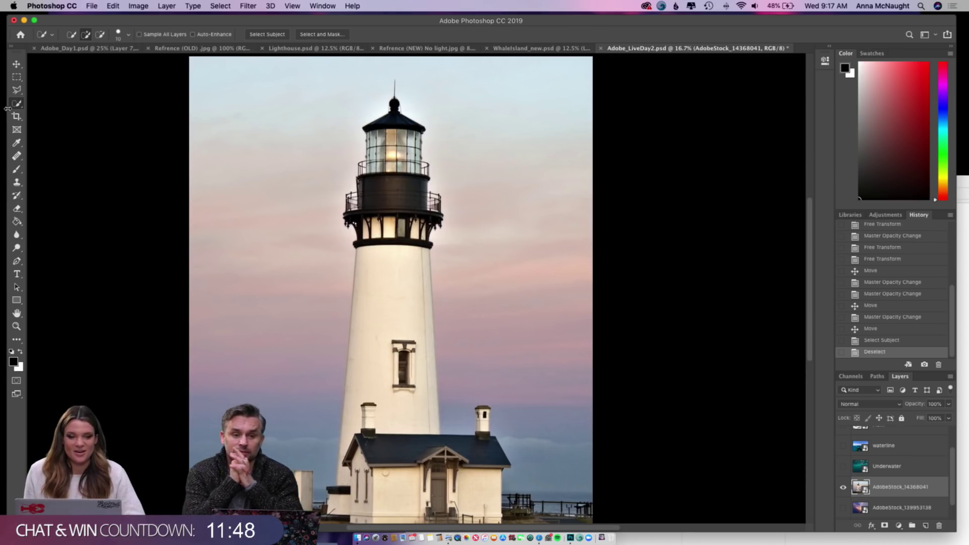
left_click(18, 105)
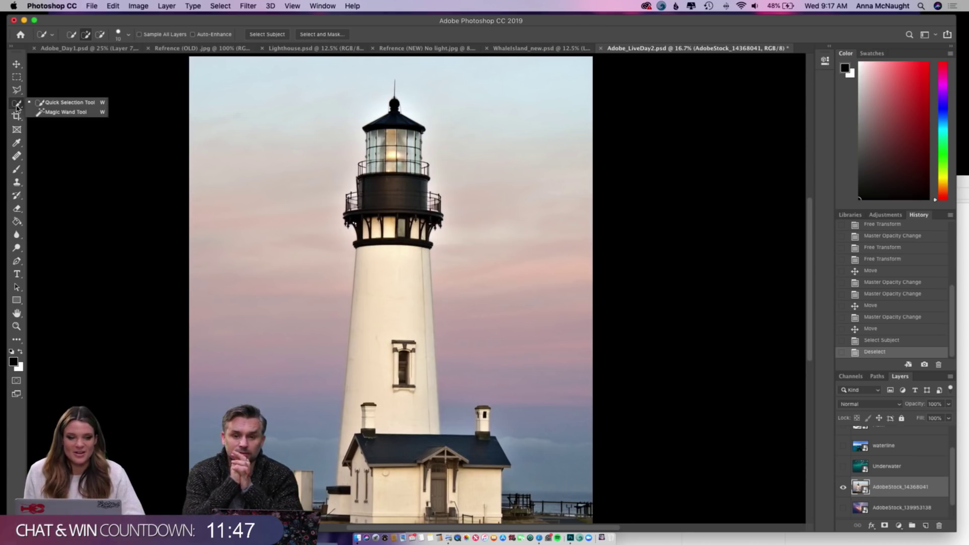
left_click(50, 103)
mouse_move(378, 269)
left_mouse_down()
mouse_move(408, 427)
mouse_move(459, 459)
left_mouse_up()
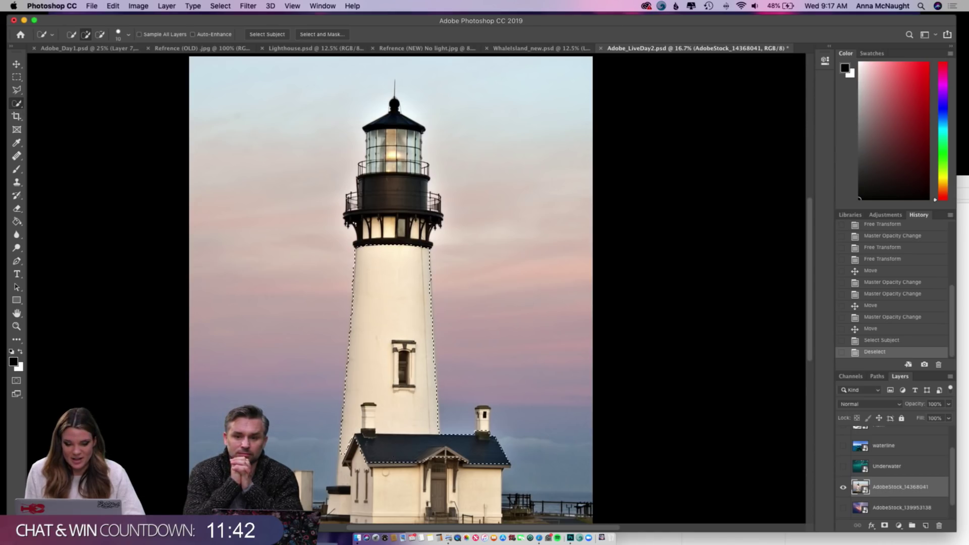
left_click_drag(383, 475, 386, 473)
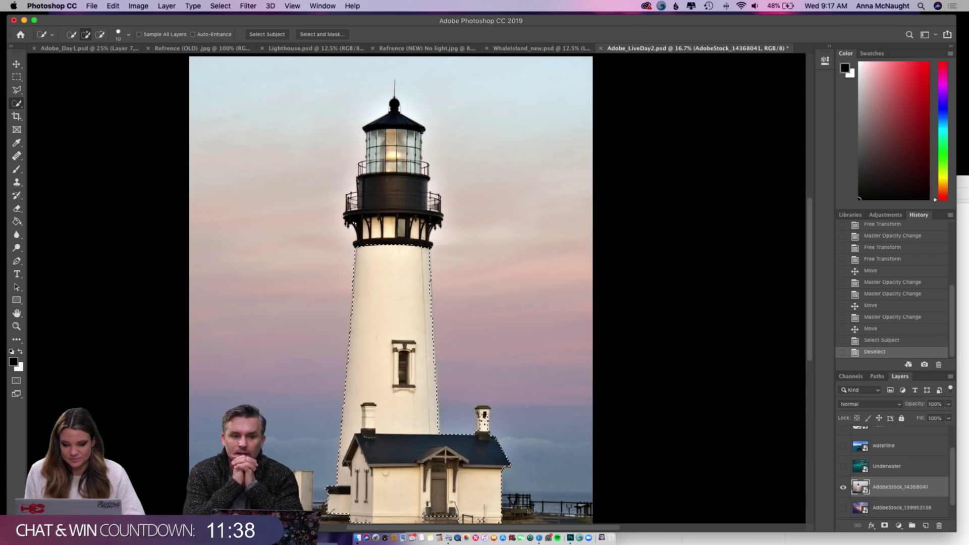
left_click(483, 415)
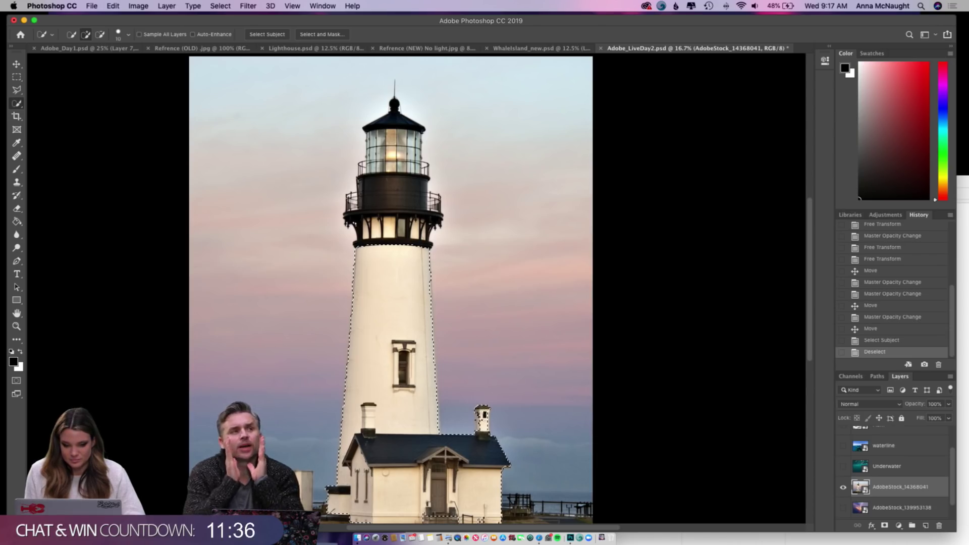
left_click(481, 487)
- Extend the quick selection across the grass, path, fence and white pillar around the base of the lighthouse
scroll(459, 487, "down", 3)
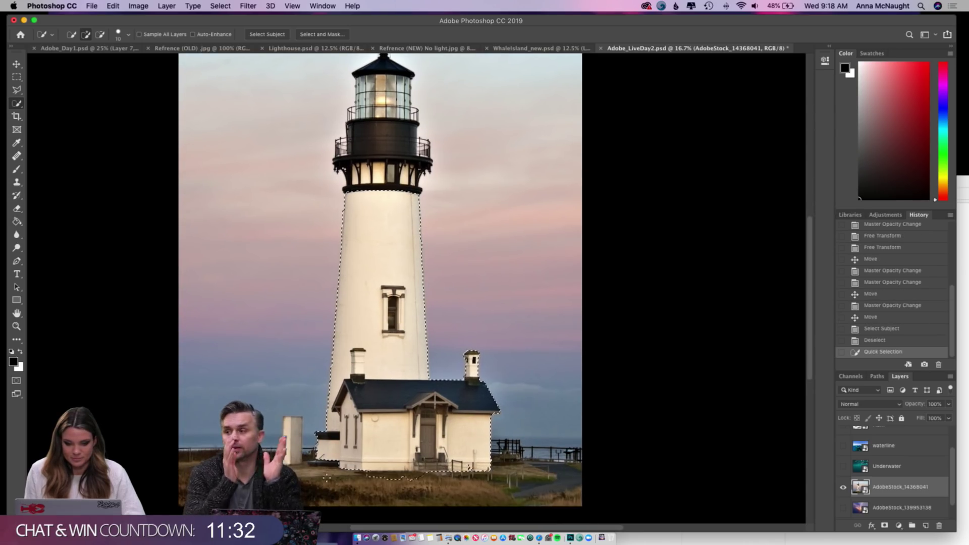
left_click_drag(444, 488, 160, 470)
mouse_move(555, 479)
left_mouse_down()
mouse_move(588, 491)
mouse_move(545, 486)
left_mouse_up()
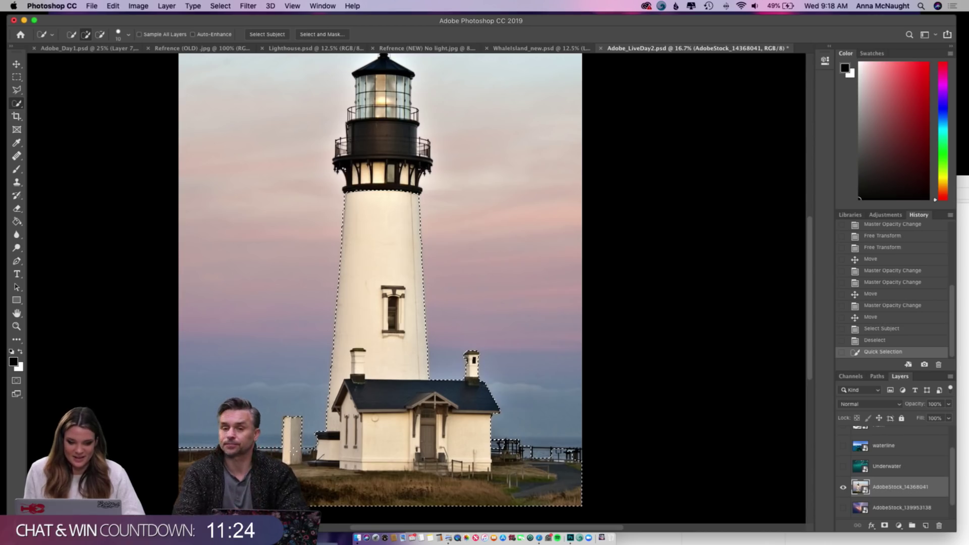
- Add the black gallery, railings, lantern room and roof at the top of the lighthouse to the selection
left_click(375, 353)
scroll(371, 328, "up", 5)
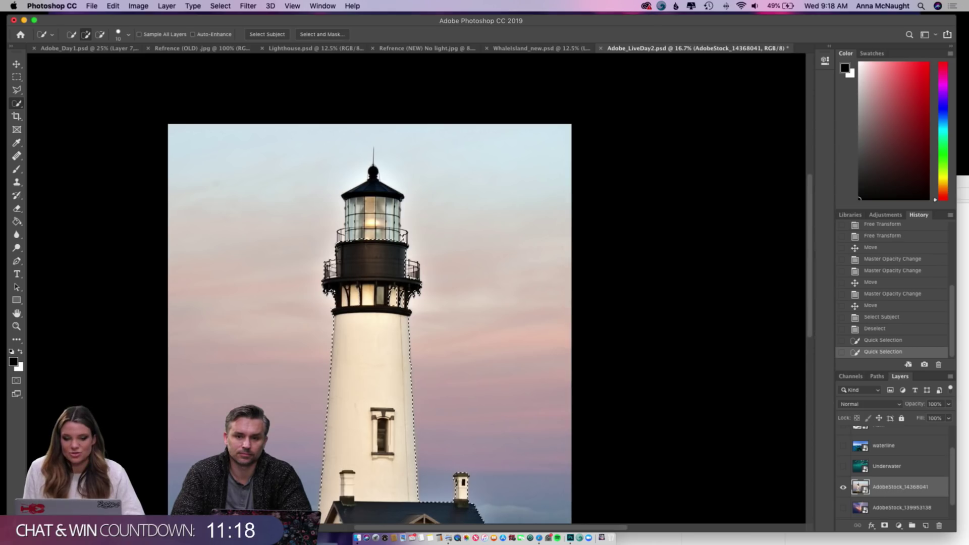
mouse_move(346, 244)
left_mouse_down()
mouse_move(379, 217)
mouse_move(377, 187)
left_mouse_up()
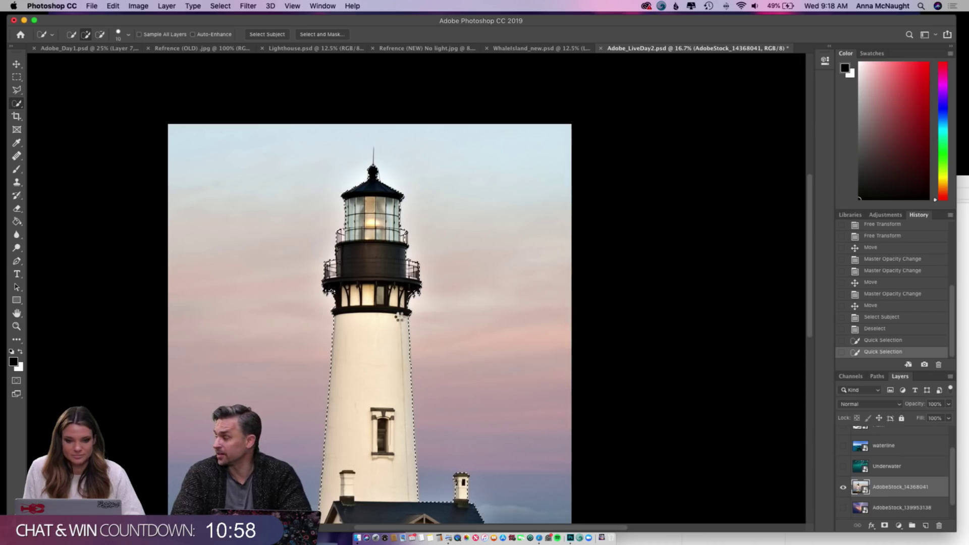
left_click(372, 158)
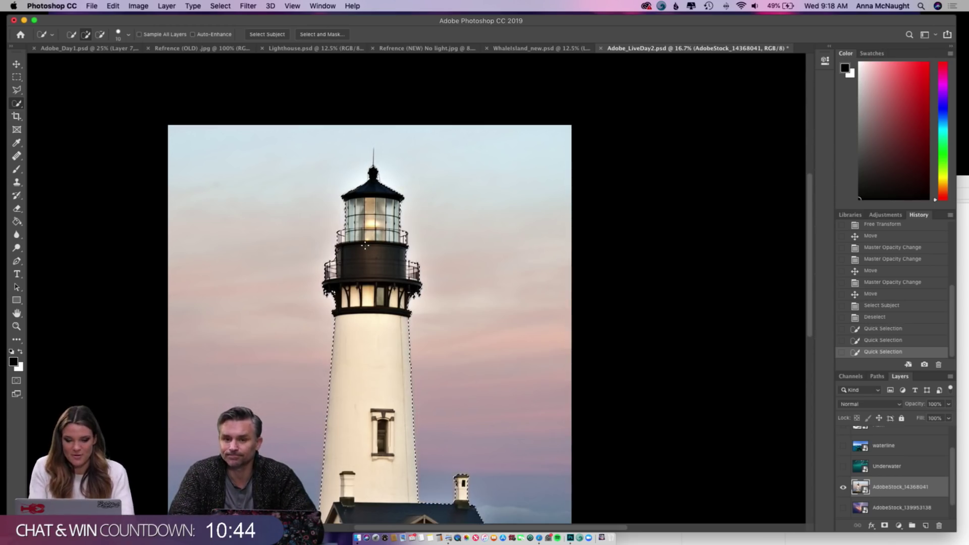
- Refine the lighthouse selection in Select and Mask with Smooth at 21 and Shift Edge at -32%
key("super+equal")
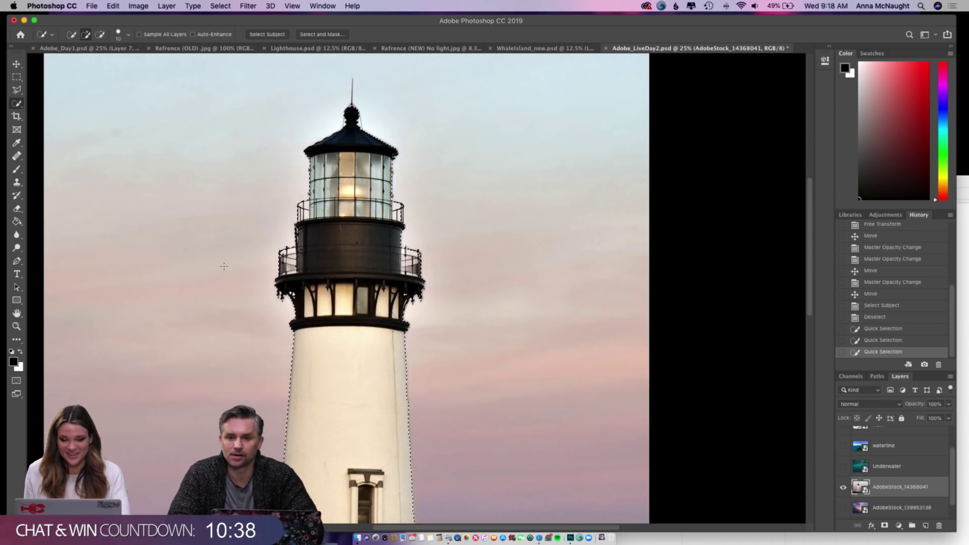
scroll(224, 266, "left", 5)
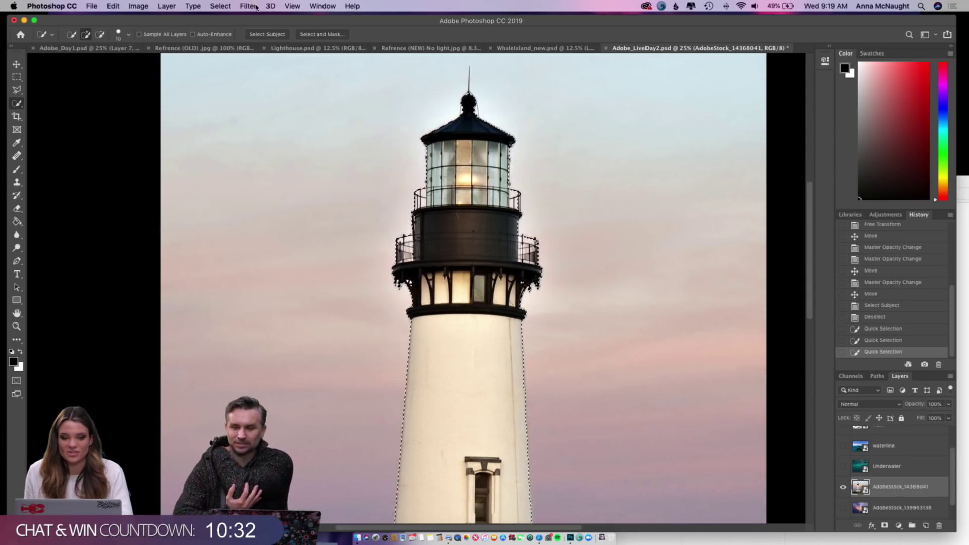
left_click(318, 34)
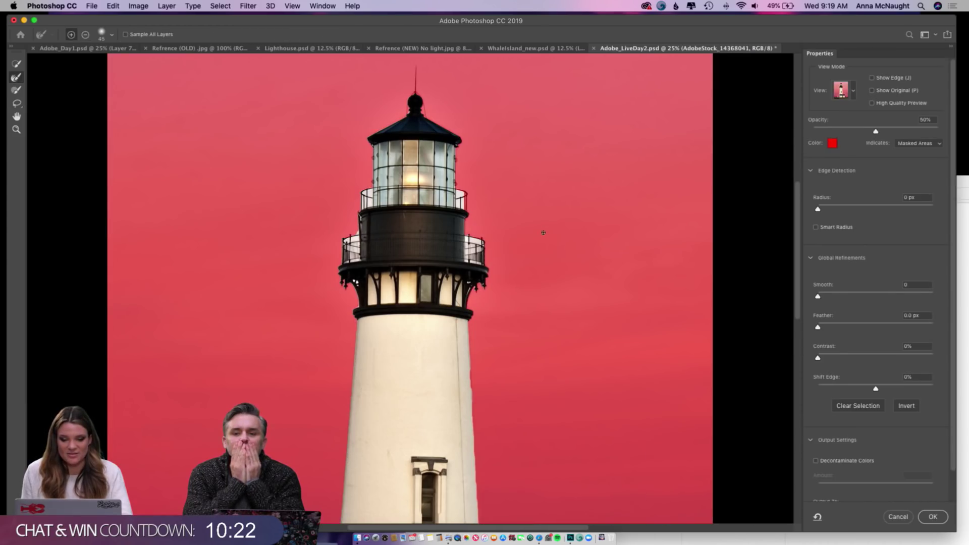
scroll(544, 232, "down", 3)
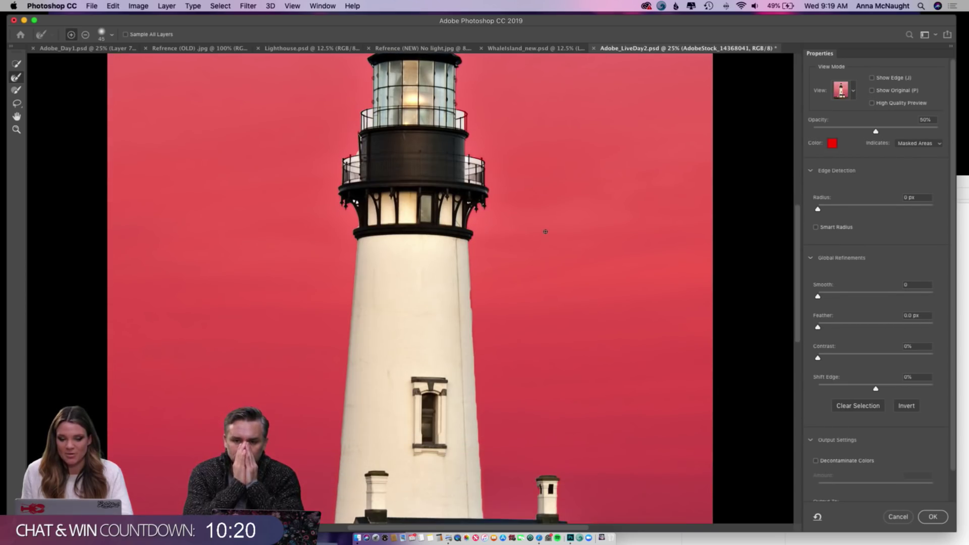
left_click_drag(832, 296, 843, 297)
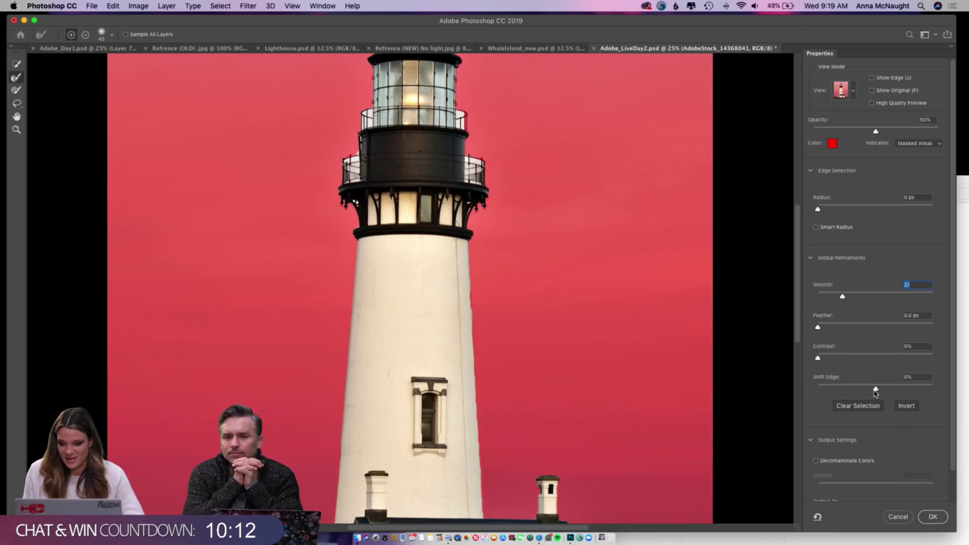
left_click(863, 388)
left_click_drag(864, 390, 858, 390)
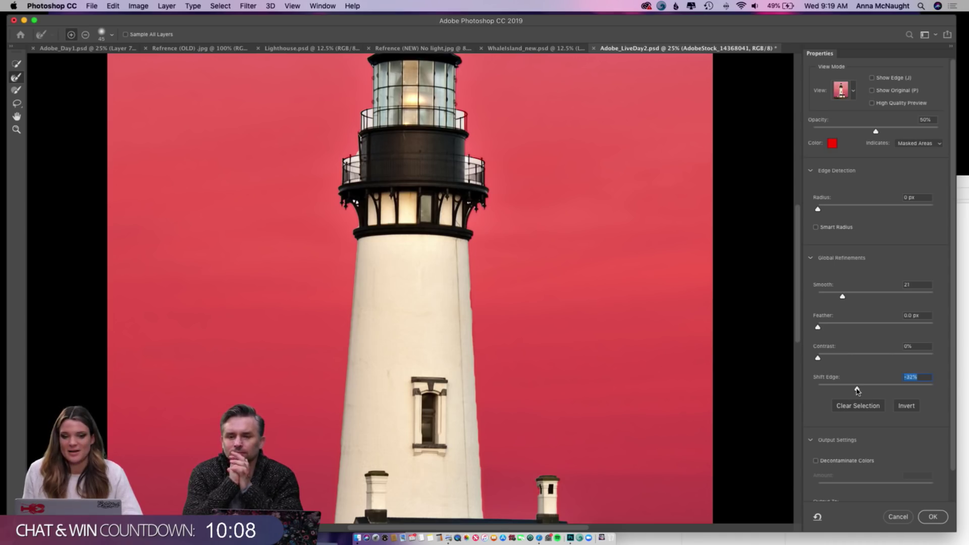
- Check the refined selection from the lantern room down to the ground and apply the Select and Mask refinement
scroll(540, 290, "up", 5)
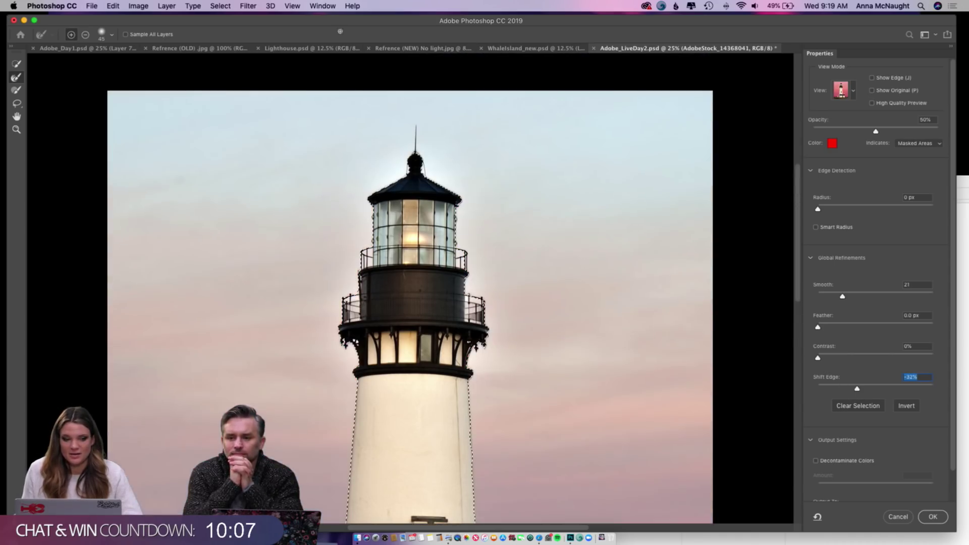
left_click(17, 63)
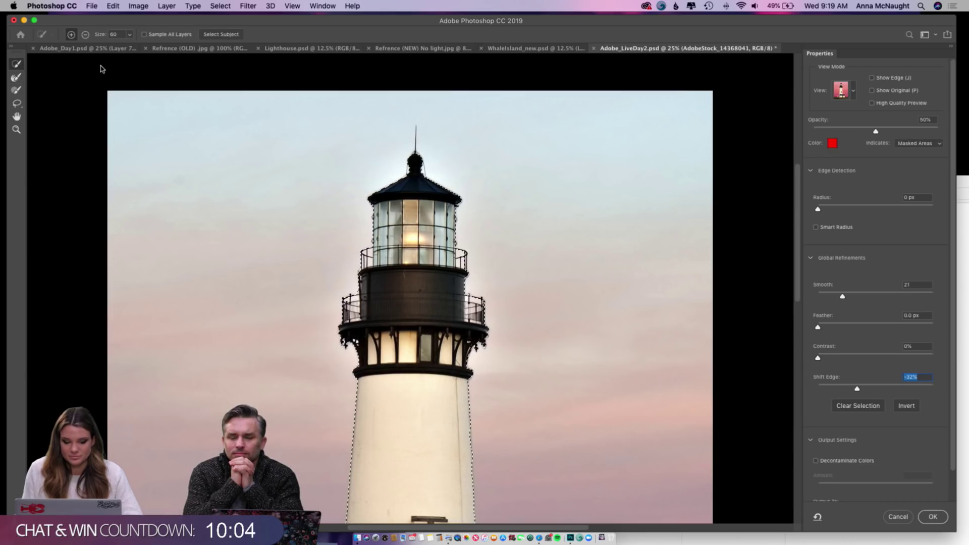
key("super+minus")
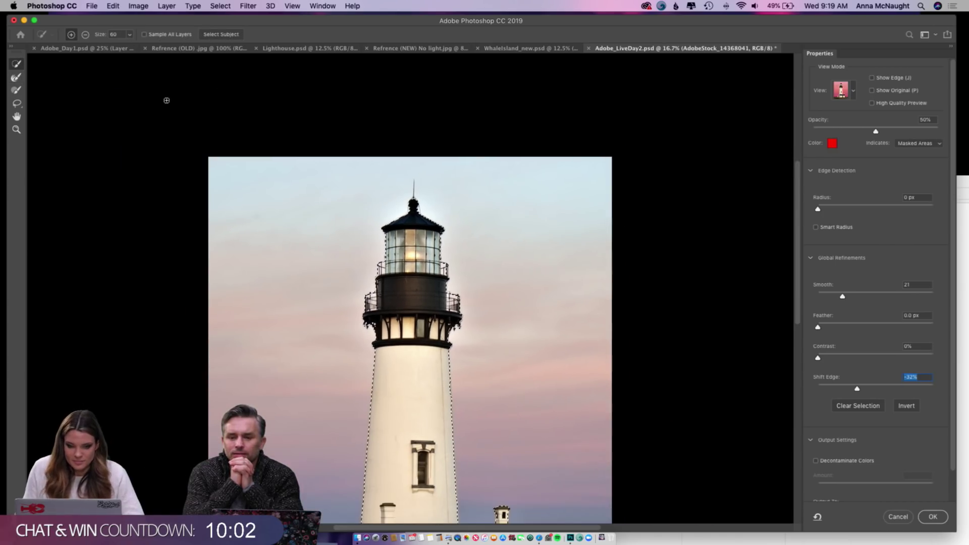
scroll(452, 249, "down", 5)
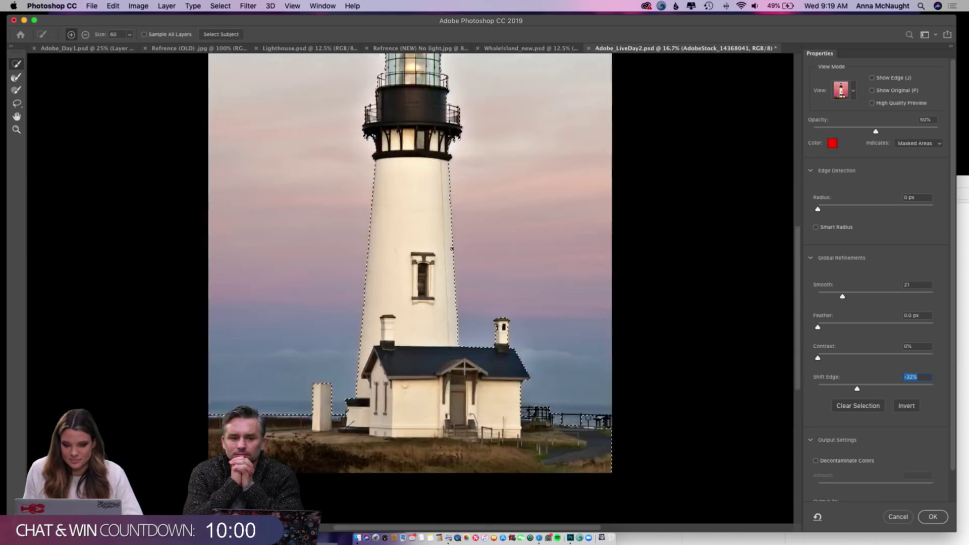
scroll(452, 248, "down", 2)
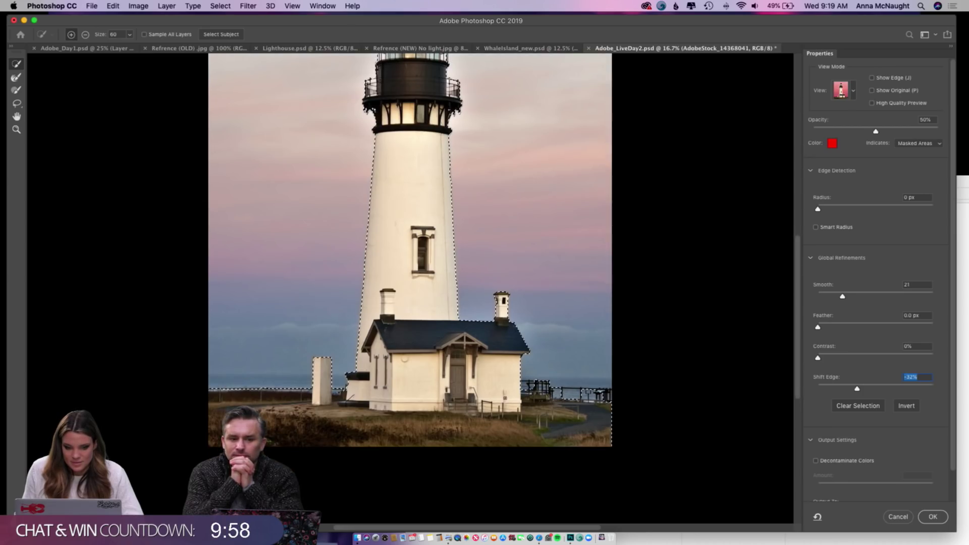
scroll(452, 248, "right", 1)
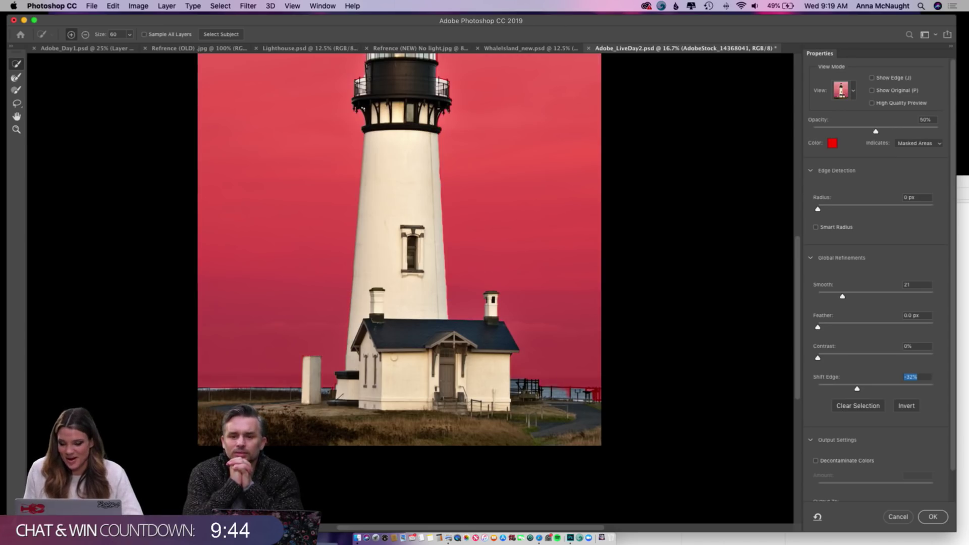
left_click(934, 517)
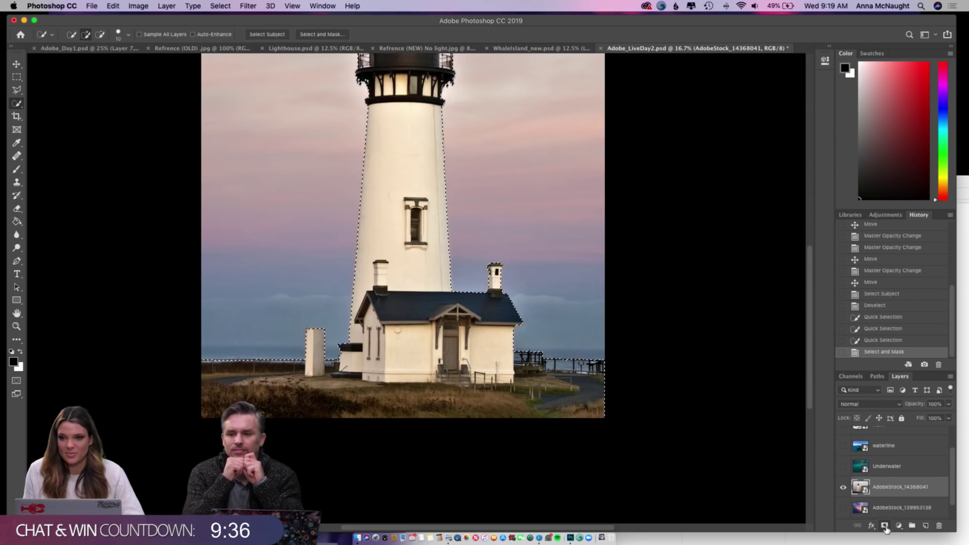
- Add a layer mask to the lighthouse layer from the refined selection and check the whole cutout
left_click(885, 526)
scroll(888, 475, "up", 2)
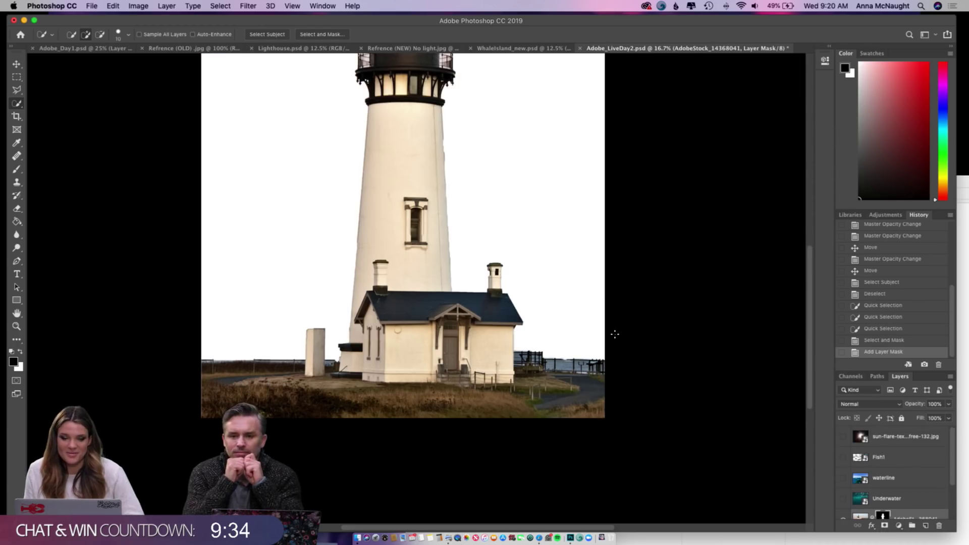
scroll(615, 334, "up", 3)
scroll(614, 334, "up", 1)
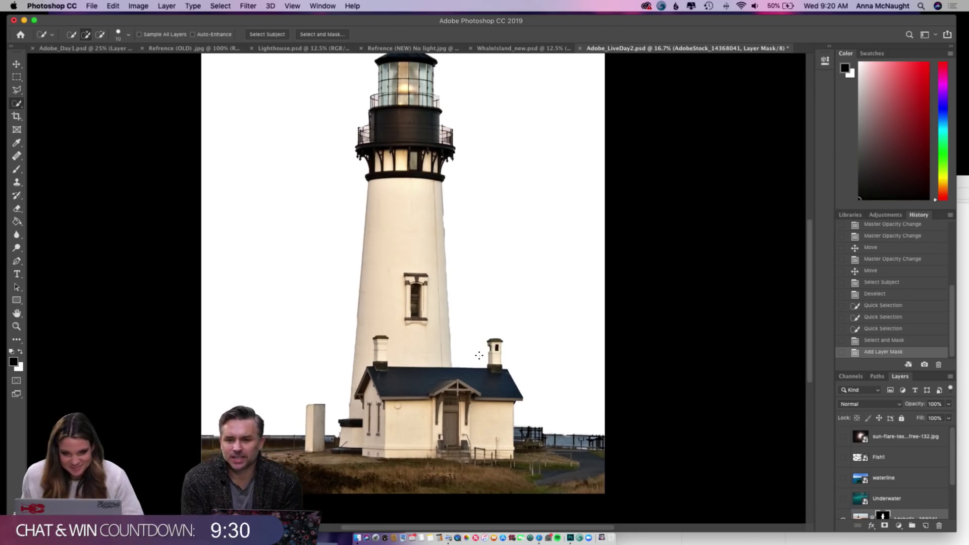
scroll(479, 354, "up", 3)
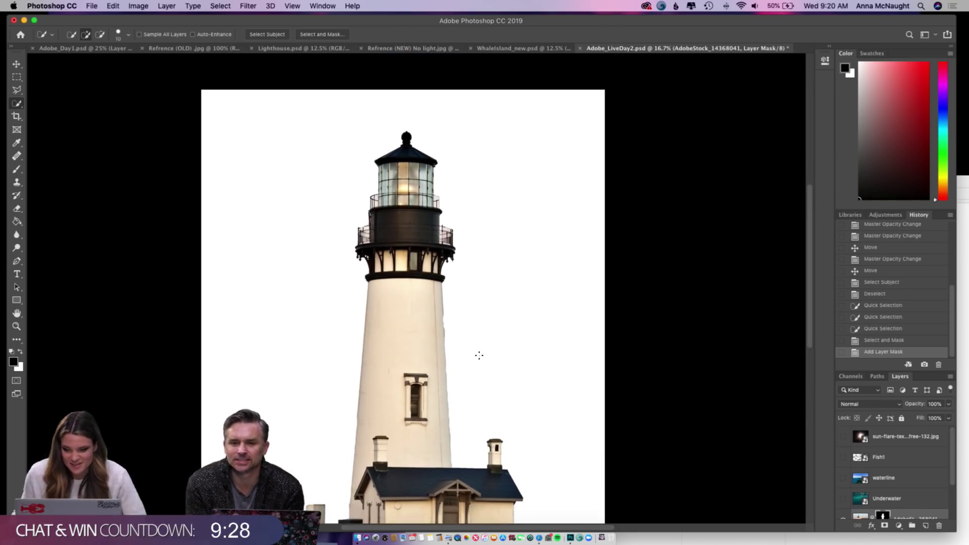
scroll(533, 378, "down", 2)
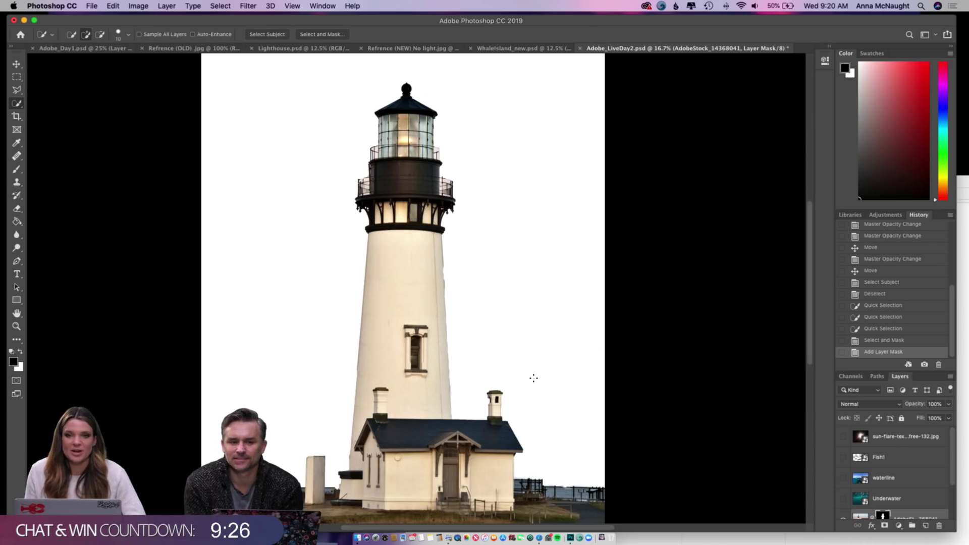
- Examine the masked edges of the lighthouse up close along the tower walls, chimneys, gallery and lantern room
key("super+equal")
key("super+equal")
key("super+equal")
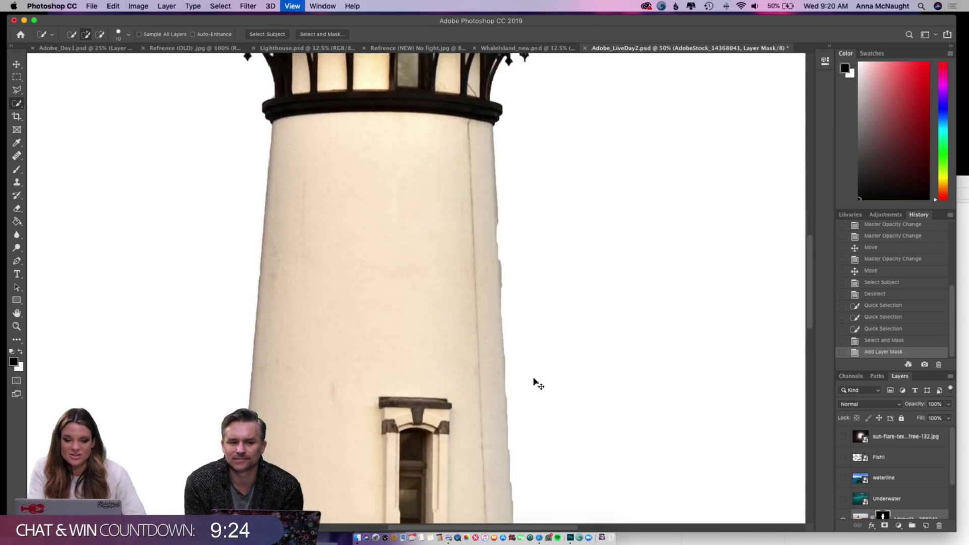
key("super+minus")
key("super+minus")
key("super+minus")
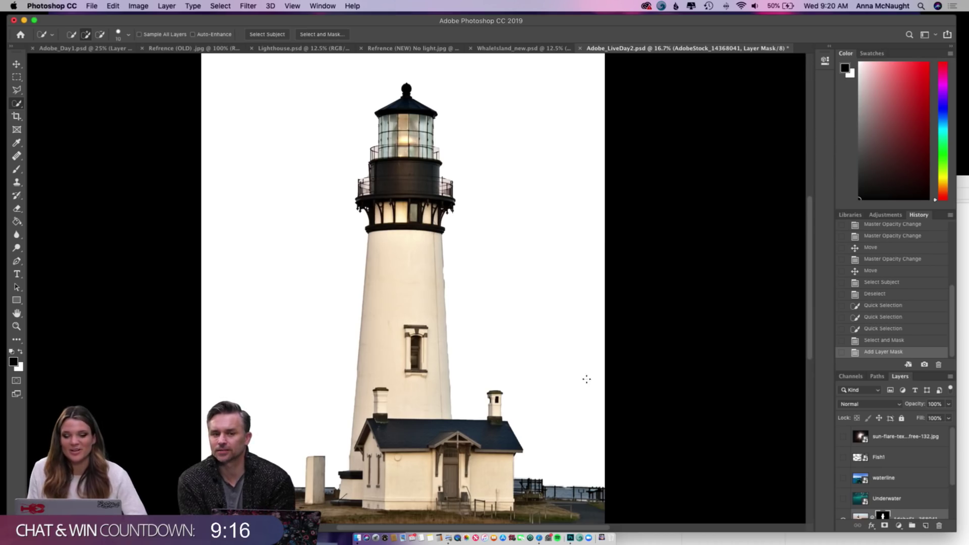
key("super+plus")
key("super+plus")
key("super+plus")
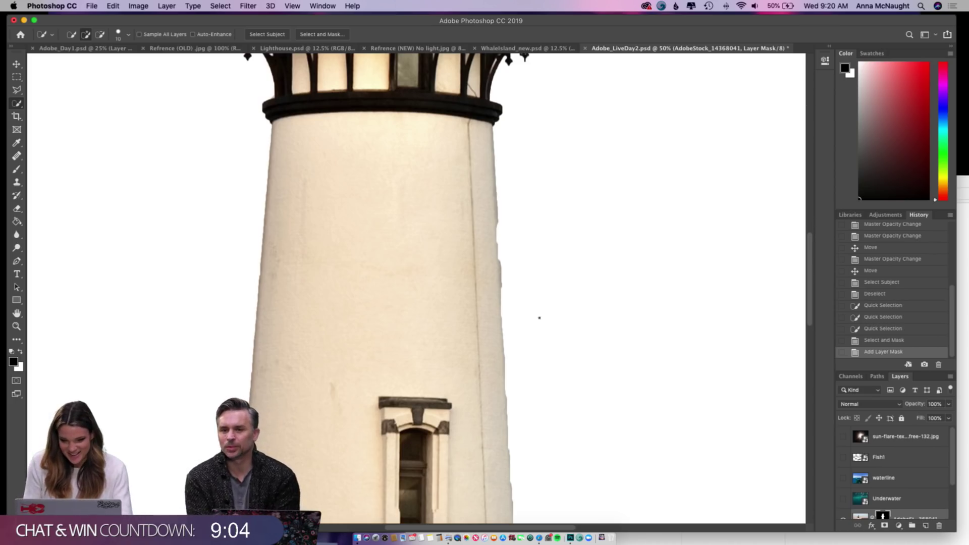
scroll(655, 366, "down", 5)
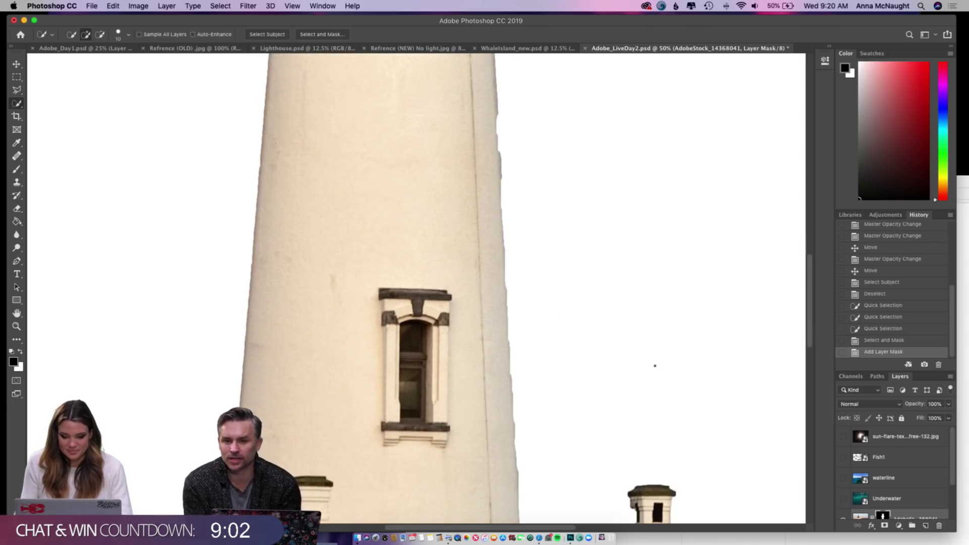
key("super+minus")
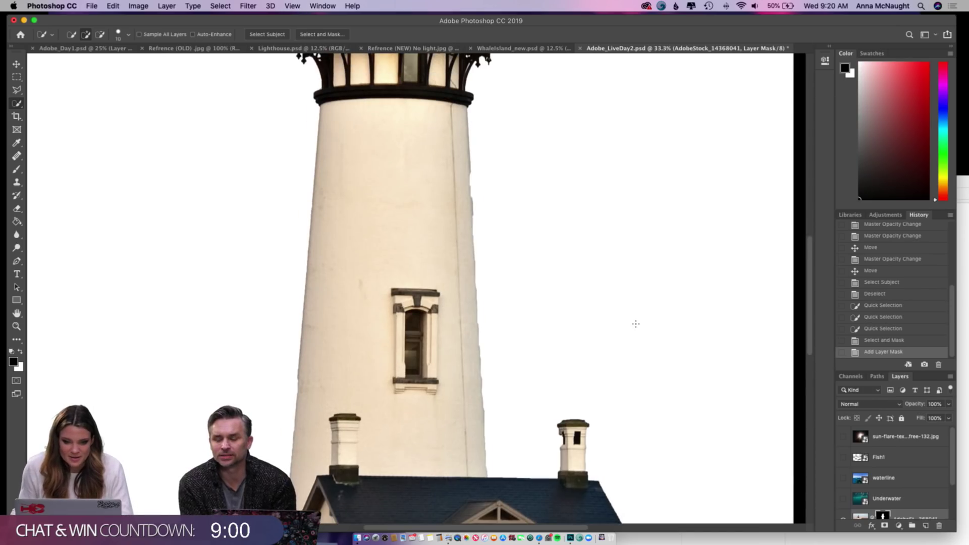
scroll(635, 324, "down", 2)
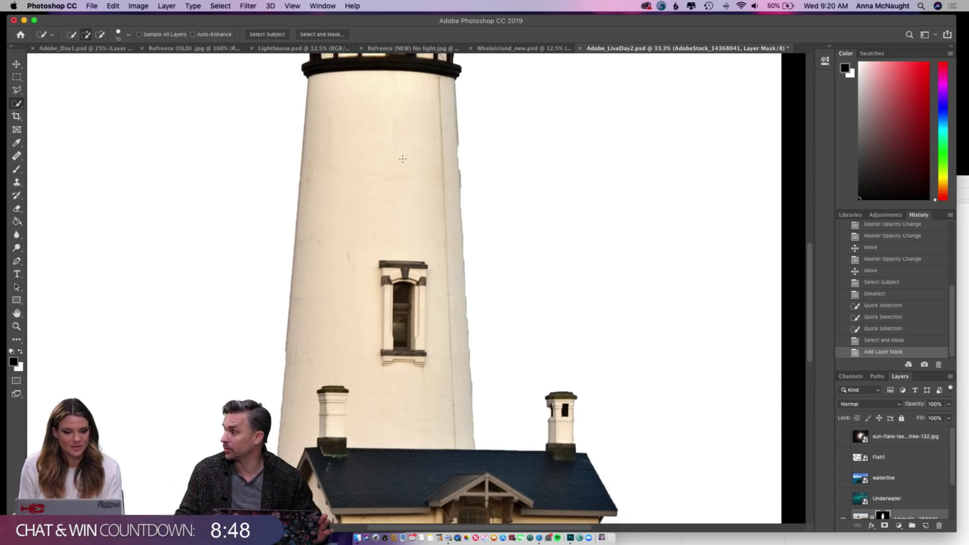
scroll(402, 159, "up", 5)
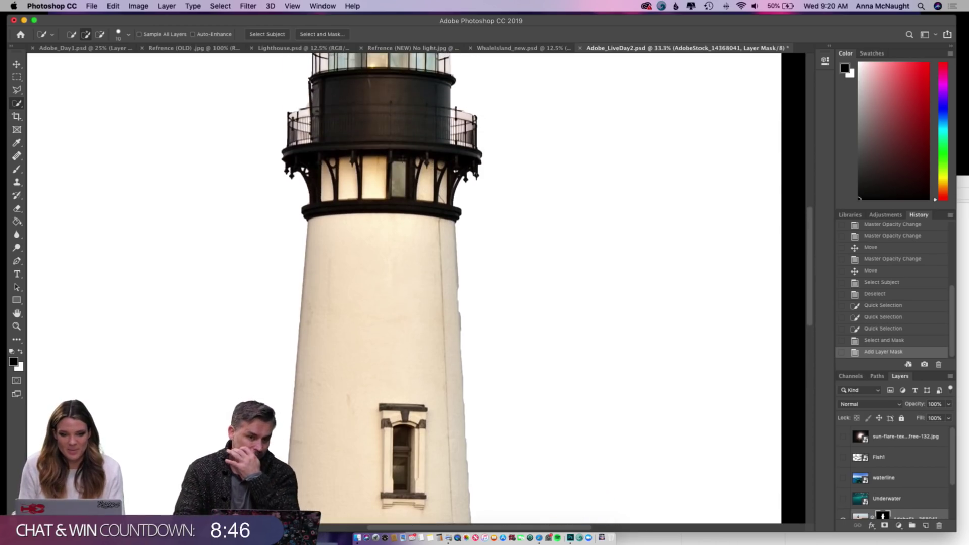
scroll(402, 167, "up", 2)
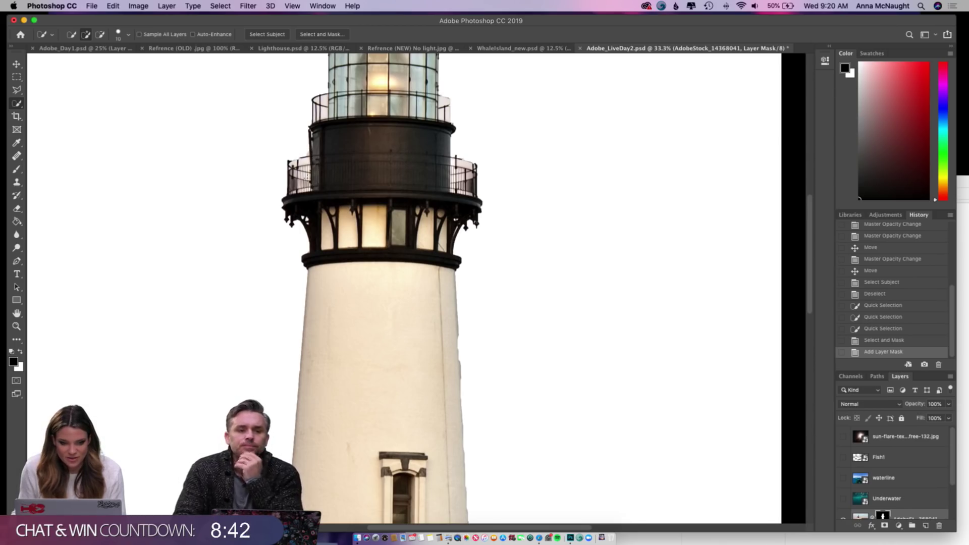
scroll(357, 164, "up", 7)
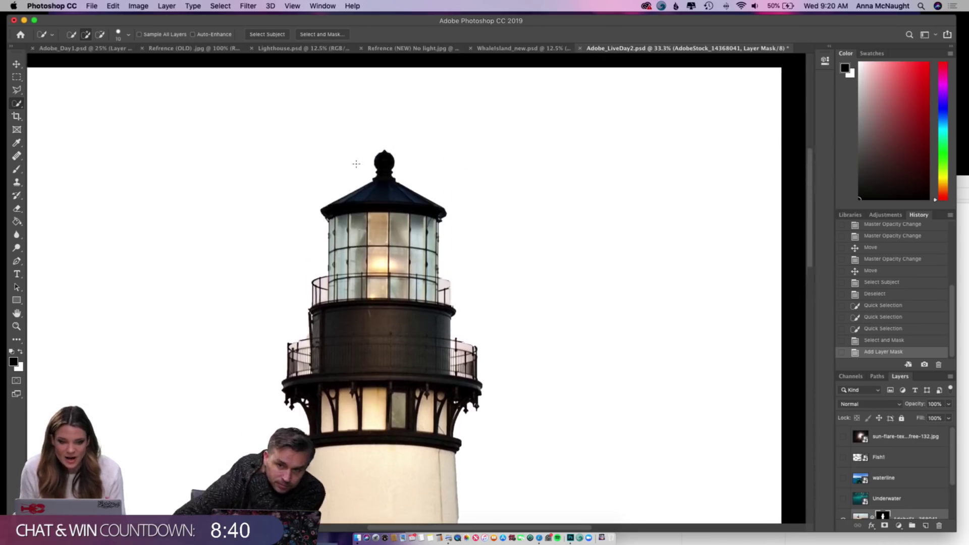
scroll(357, 164, "down", 2)
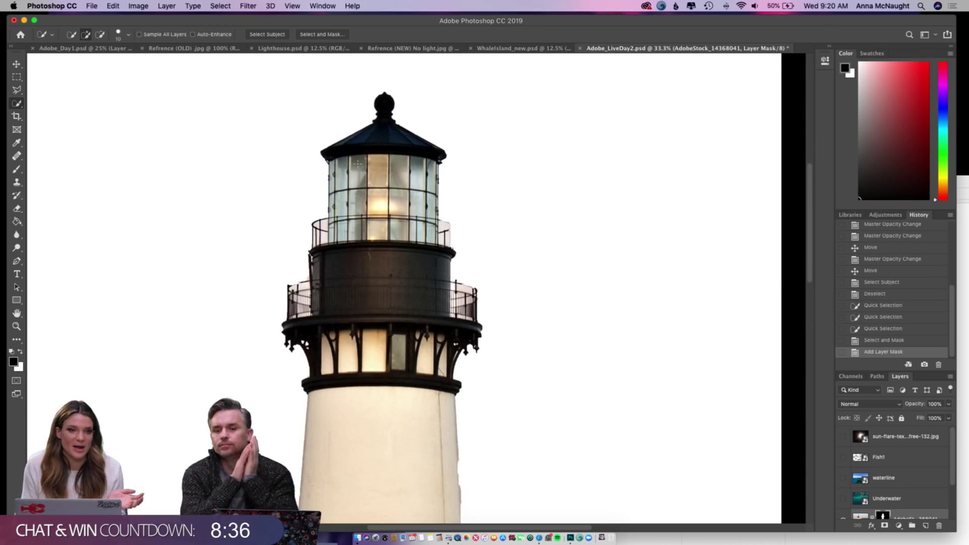
scroll(363, 165, "down", 7)
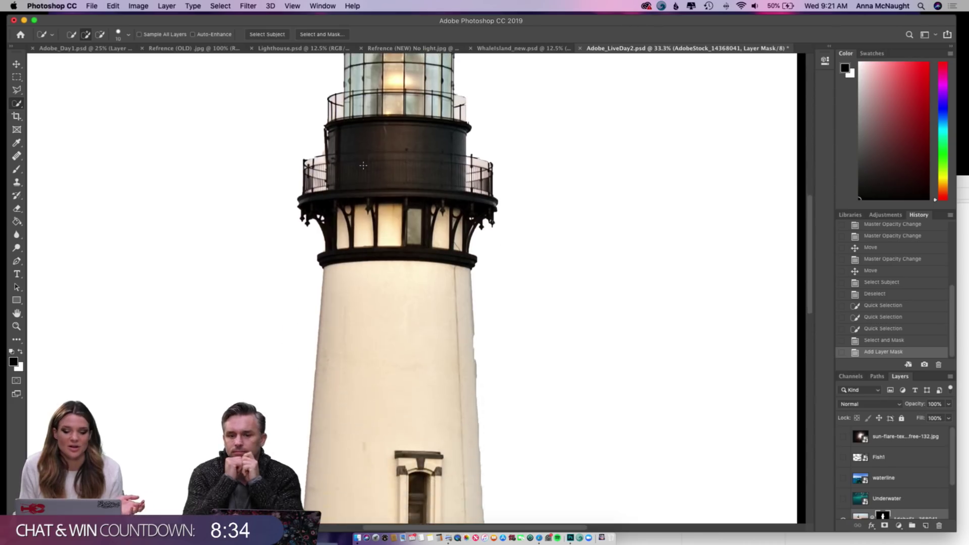
- Set up the Brush tool with a smaller tip and white as the foreground colour for retouching the layer mask
left_click(17, 170)
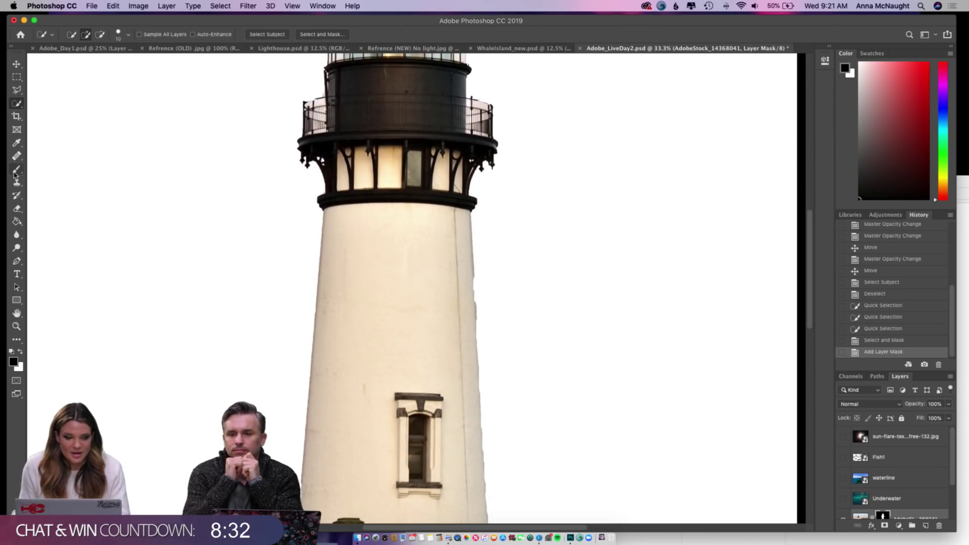
key("bracketleft")
key("bracketleft")
key("bracketleft")
key("bracketleft")
key("bracketleft")
key("bracketleft")
key("bracketleft")
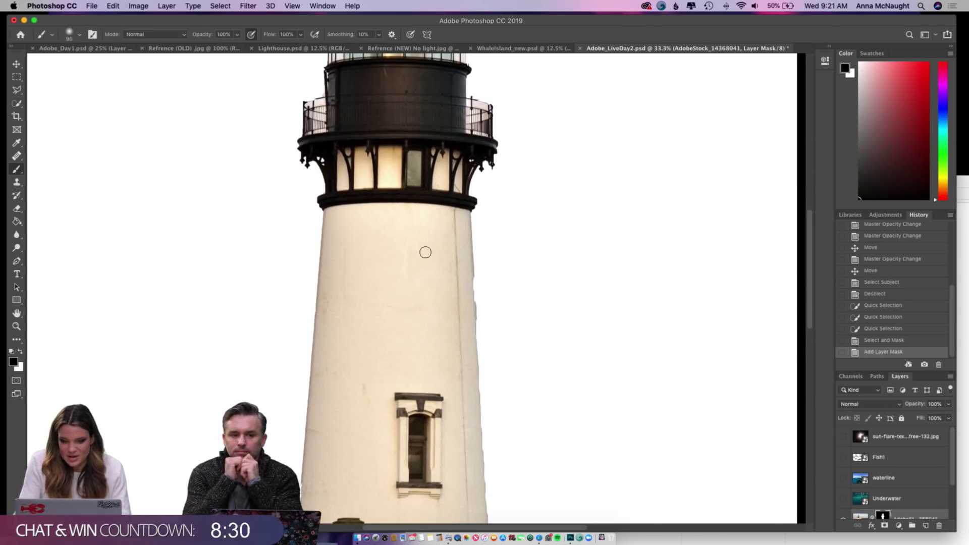
scroll(457, 242, "down", 4)
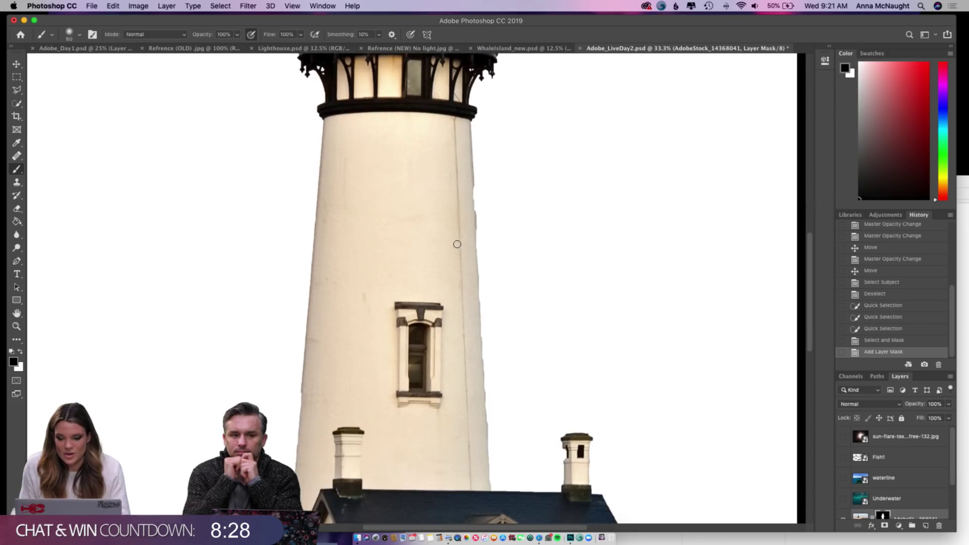
left_click(20, 352)
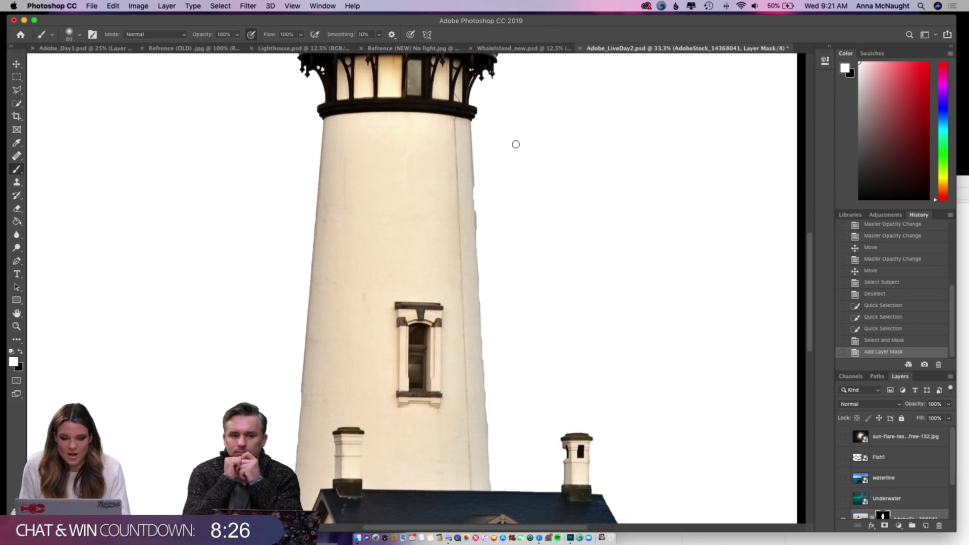
- Try straight white mask strokes down both edges of the tower and revert to the Add Layer Mask history state
left_click(471, 183)
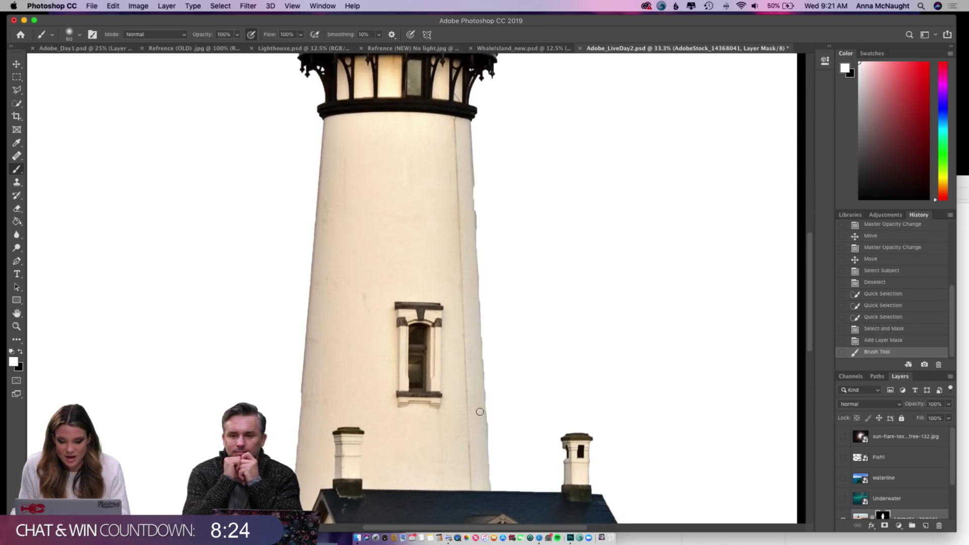
left_click(470, 188)
left_click(487, 486, "shift")
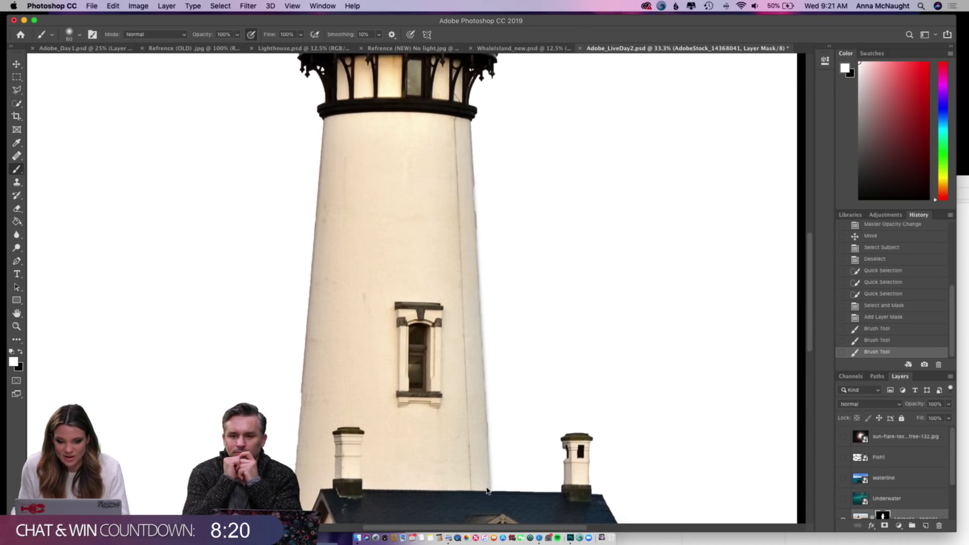
left_click(307, 440, "shift")
left_click(319, 161, "shift")
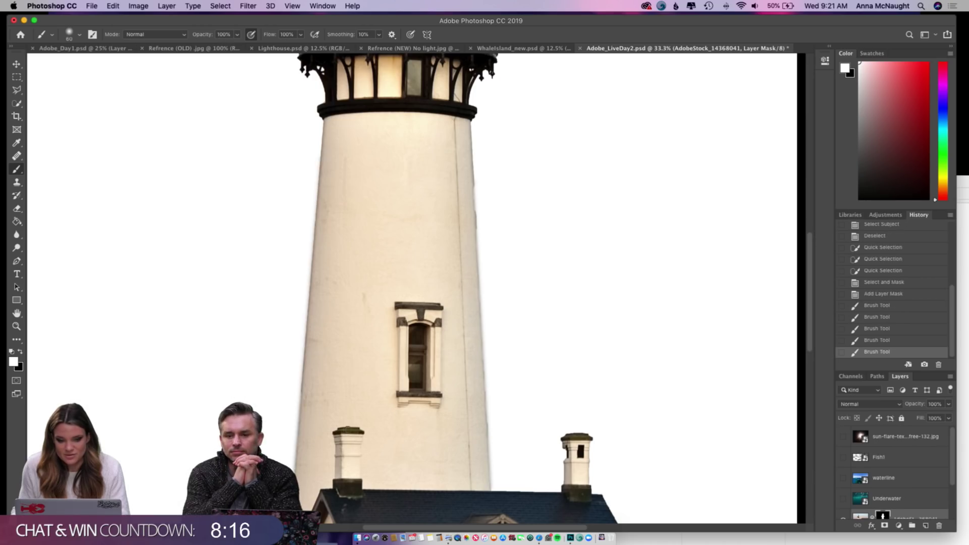
scroll(347, 429, "down", 5)
scroll(347, 429, "up", 4)
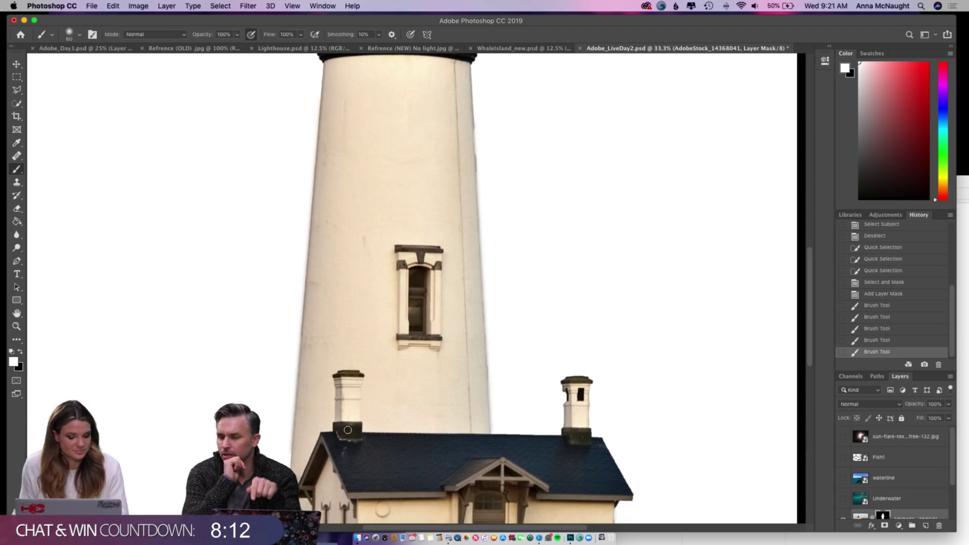
left_click(884, 295)
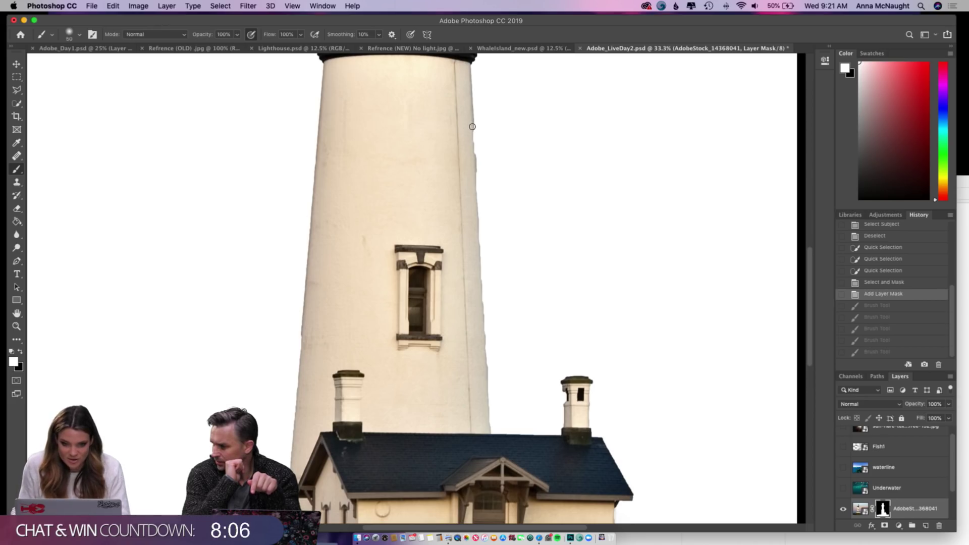
- Demonstrate connected straight brush strokes on the mask in the empty area beside the tower and revert to the Add Layer Mask state
left_click(471, 126)
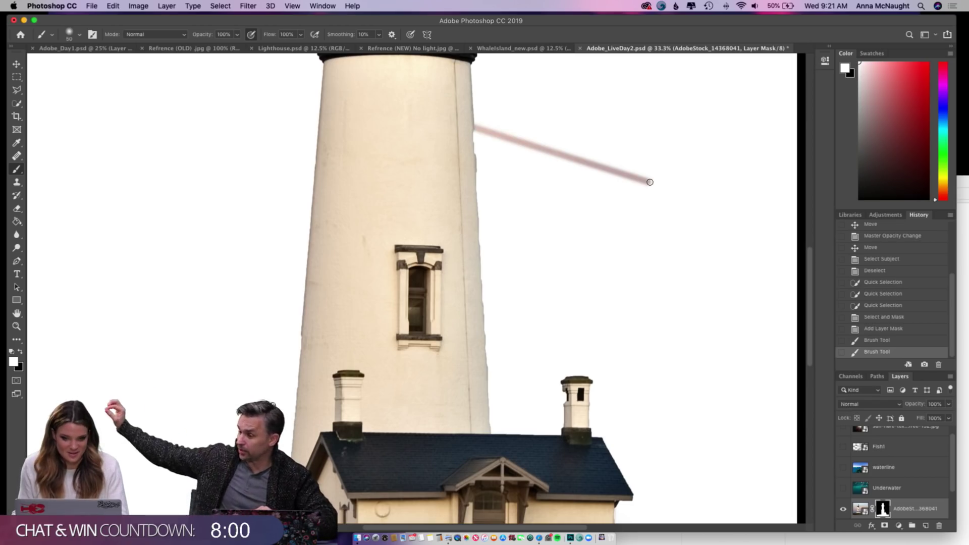
left_click(633, 276, "shift")
left_click(670, 346, "shift")
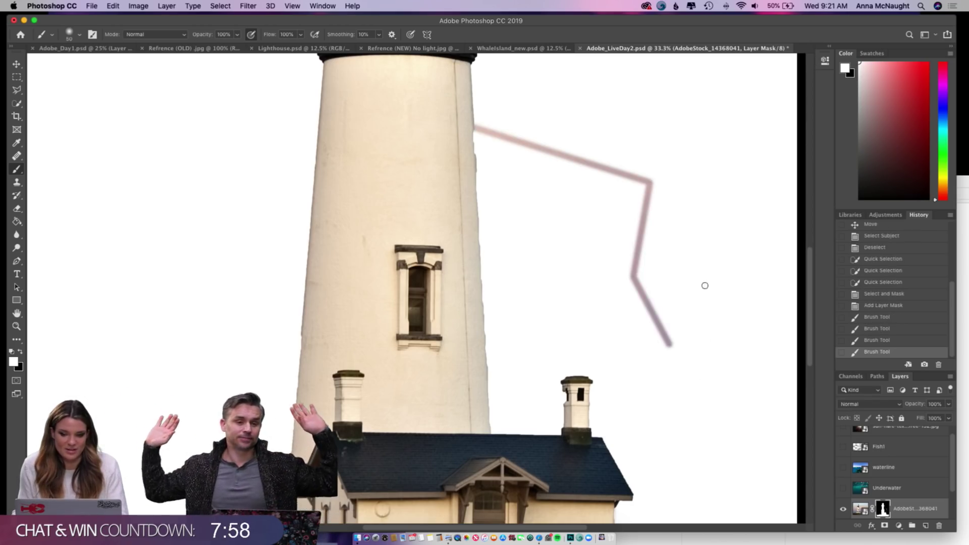
left_click(707, 214, "shift")
left_click(694, 132, "shift")
left_click(592, 102, "shift")
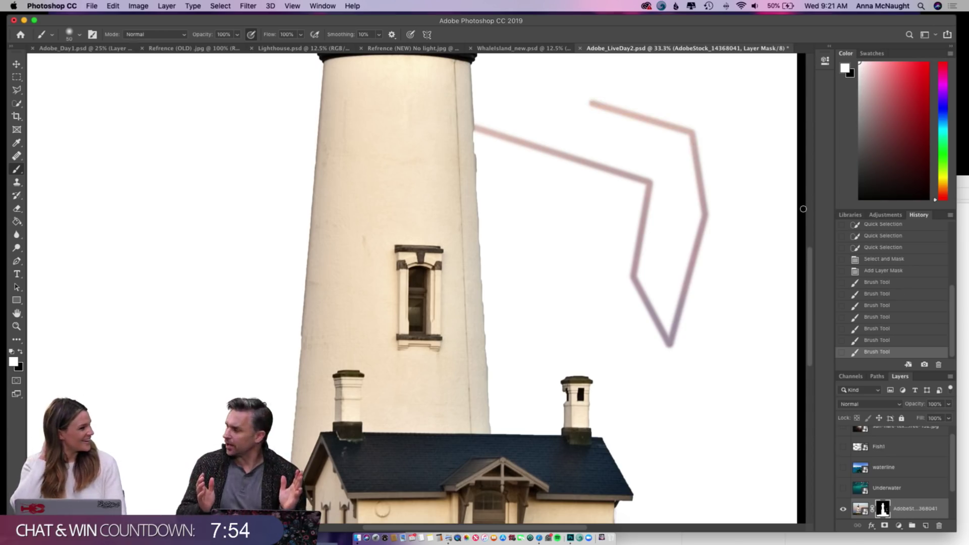
scroll(803, 208, "up", 5)
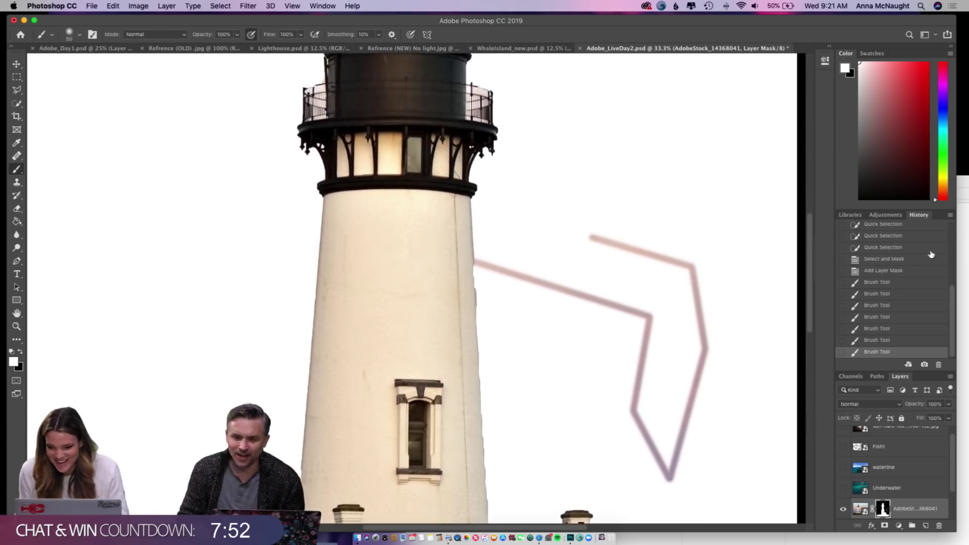
left_click(894, 271)
- Paint a straight white stroke on the mask down the tower's right edge to the house roof to fill in the uneven outline
scroll(608, 210, "down", 2)
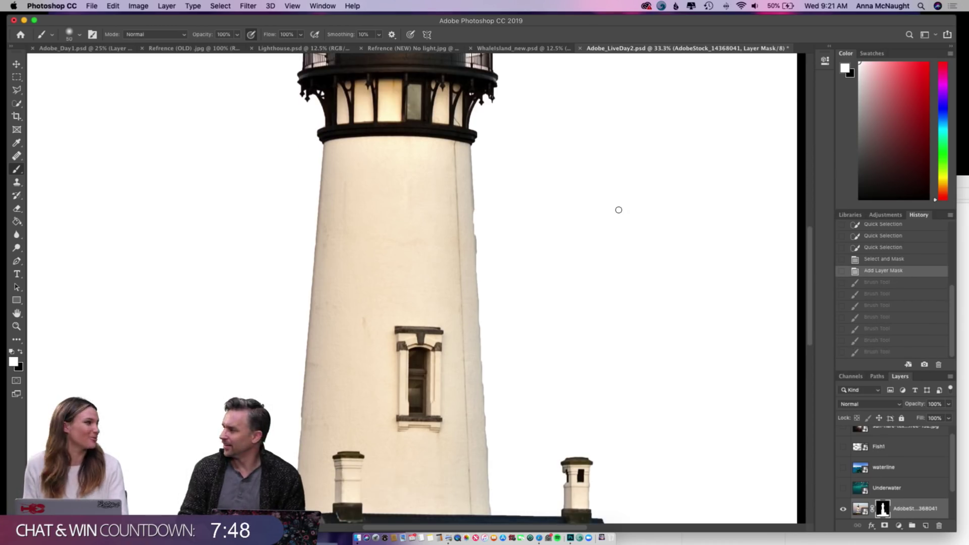
scroll(620, 210, "down", 1)
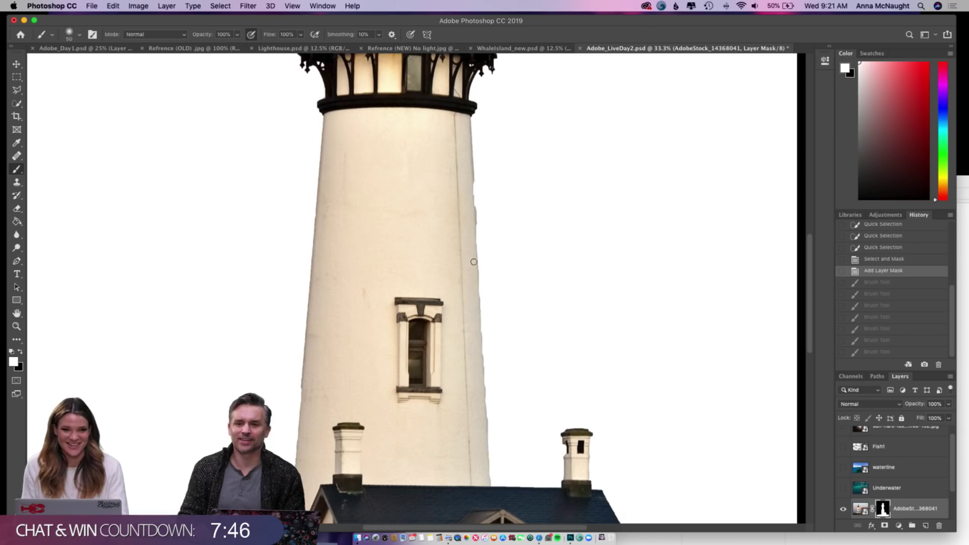
left_click_drag(473, 177, 471, 421)
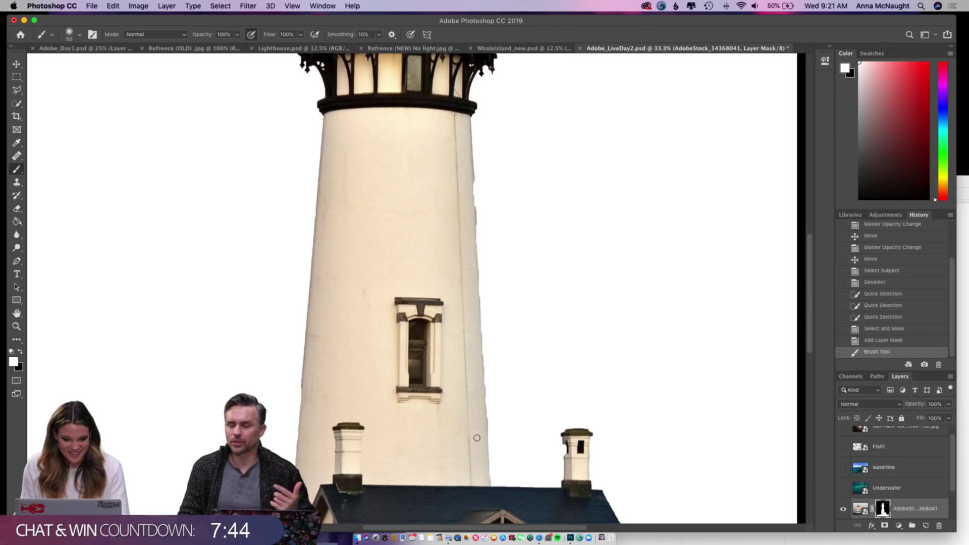
left_click(488, 484, "shift")
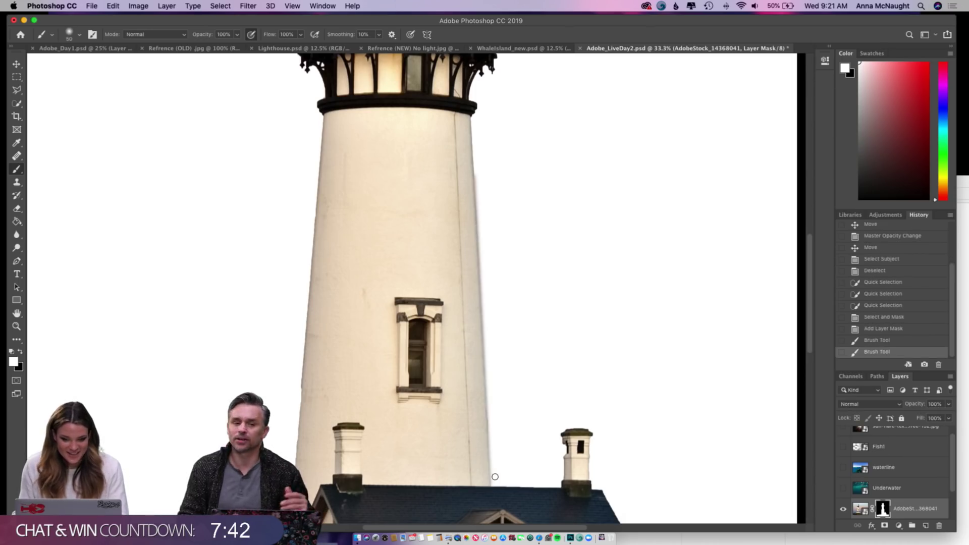
- Paint a straight black stroke on the mask just outside the tower's right edge to hide the leftover sky fringe
left_click(20, 351)
left_click(474, 121)
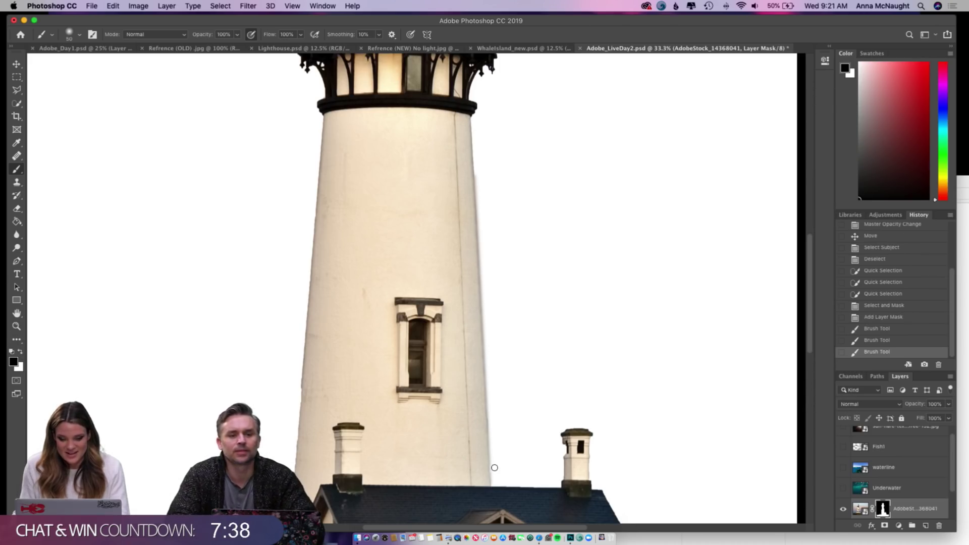
left_click(493, 480, "shift")
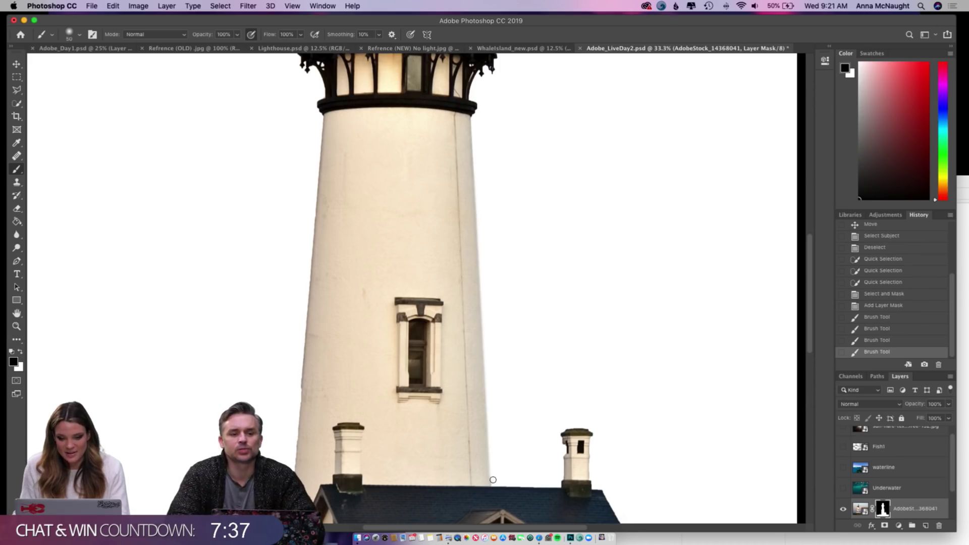
- Paint a straight white stroke on the mask down the tower's left edge to fill in the uneven outline
left_click(80, 36)
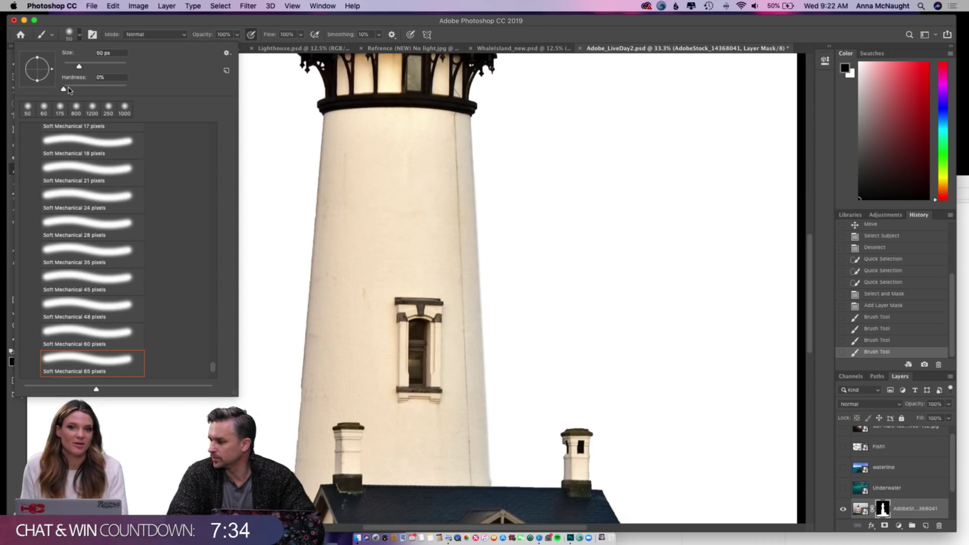
left_click(525, 134)
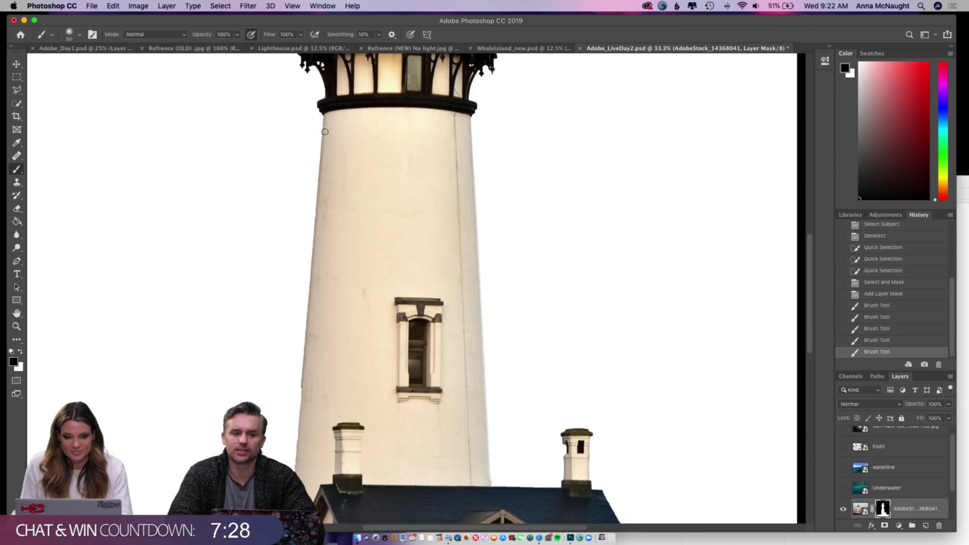
left_click(22, 352)
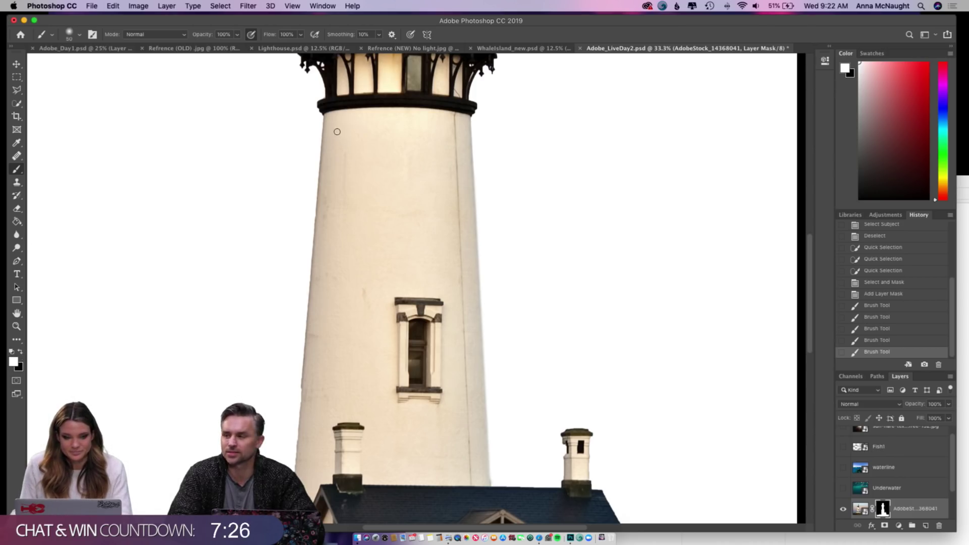
left_click_drag(327, 121, 317, 436)
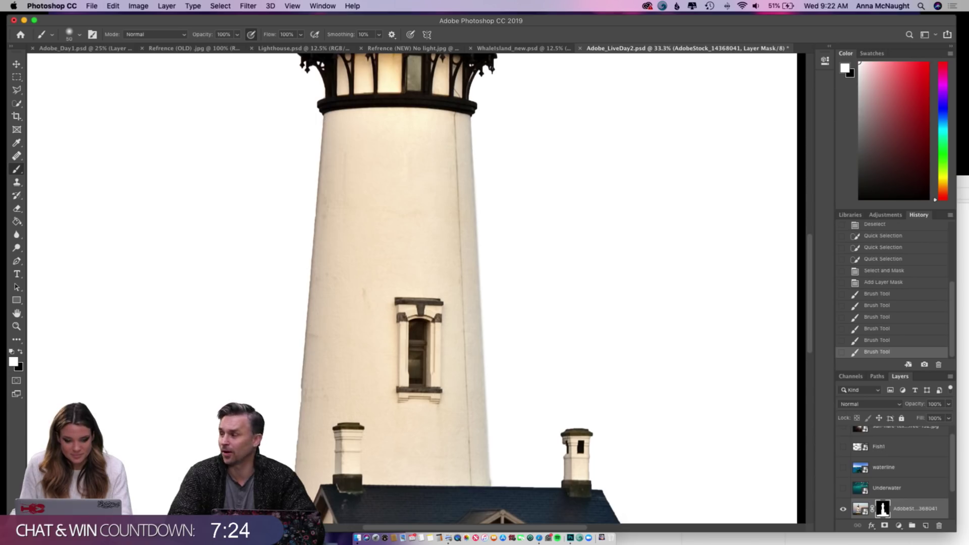
left_click_drag(322, 124, 298, 410)
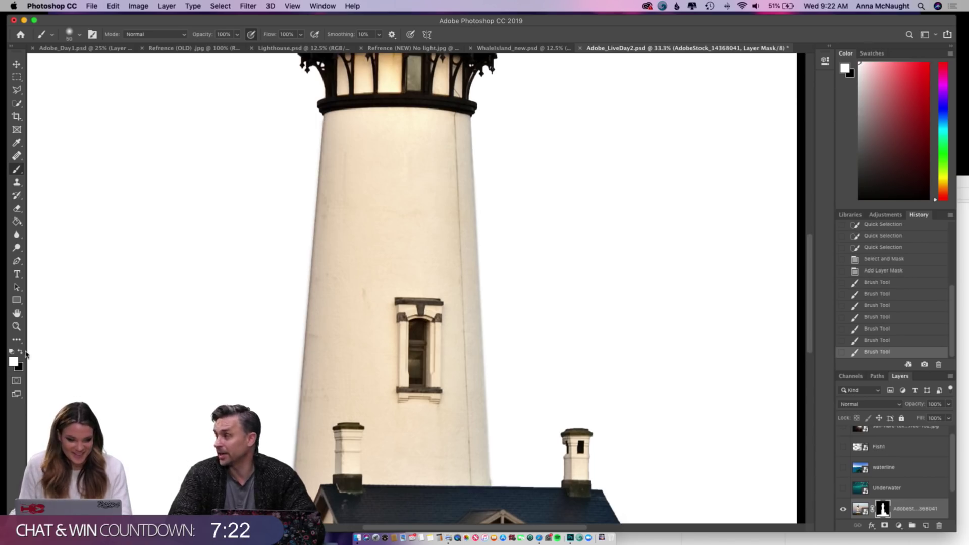
- Paint a straight black stroke on the mask just outside the tower's left edge to hide the leftover fringe
left_click(320, 120)
key("super+z")
left_click(21, 352)
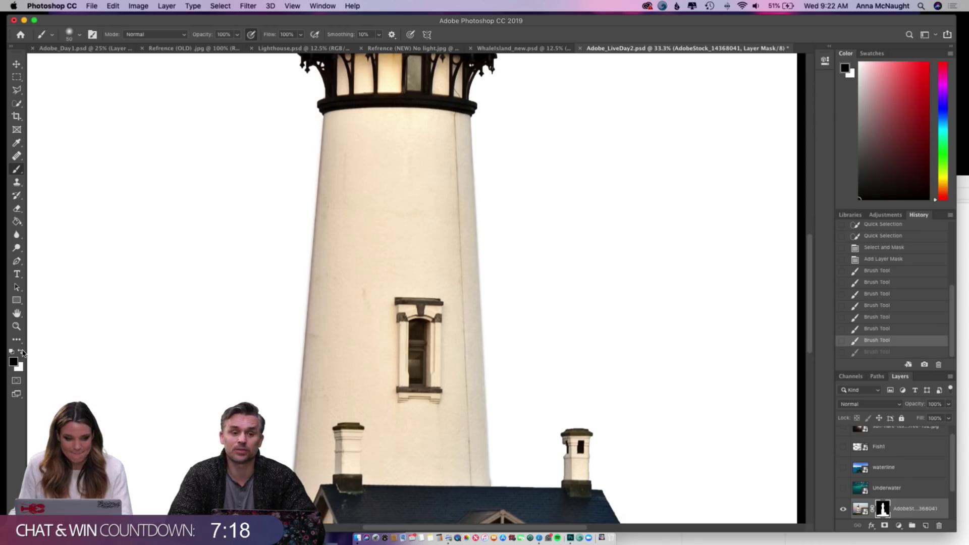
left_click(320, 119)
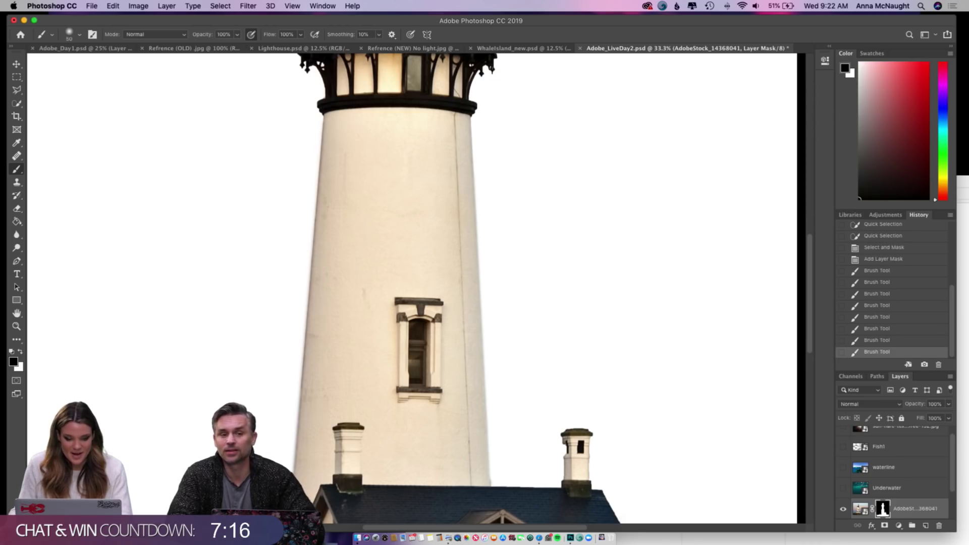
left_click(296, 435, "shift")
- Blur the mask along the house roof's right sloping edge using the Blur tool with a 90 px brush
scroll(433, 281, "down", 10)
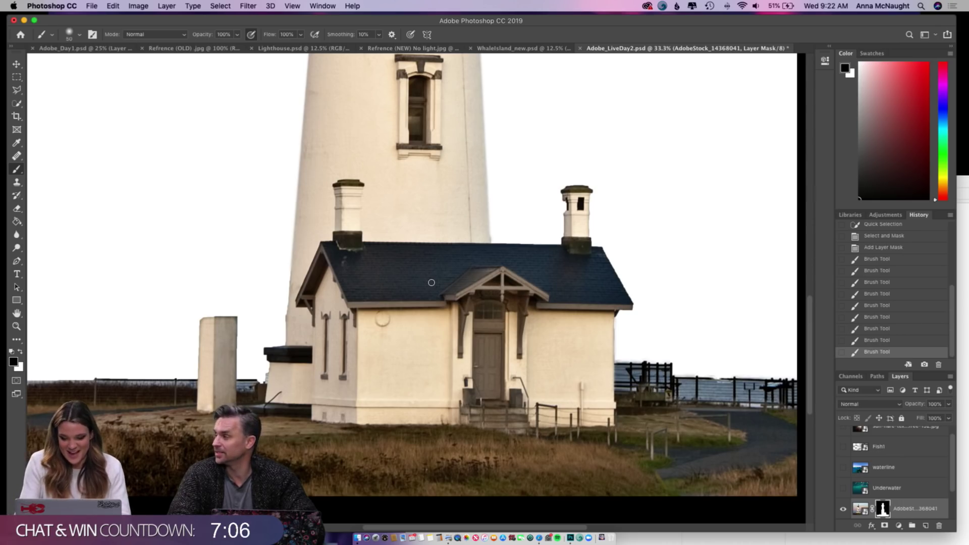
scroll(432, 283, "up", 2)
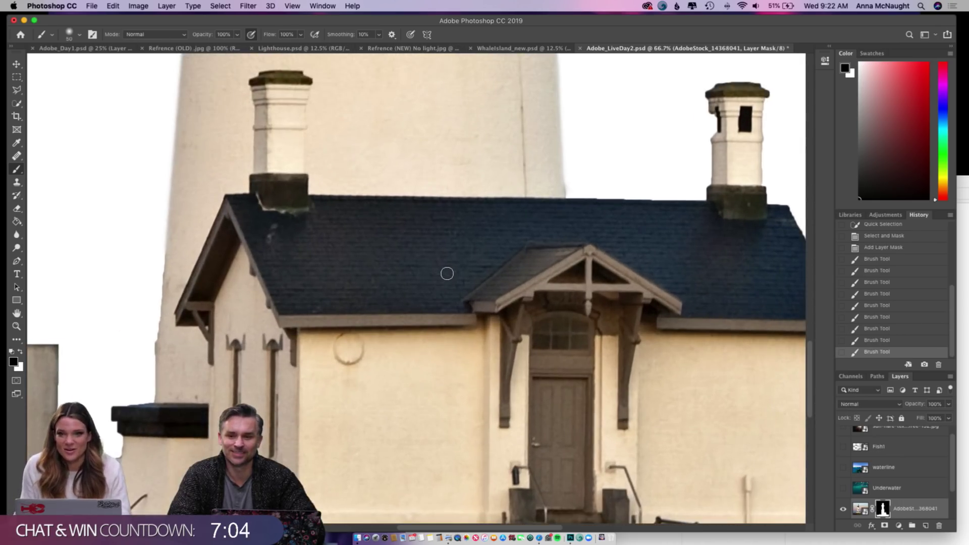
scroll(432, 282, "right", 6)
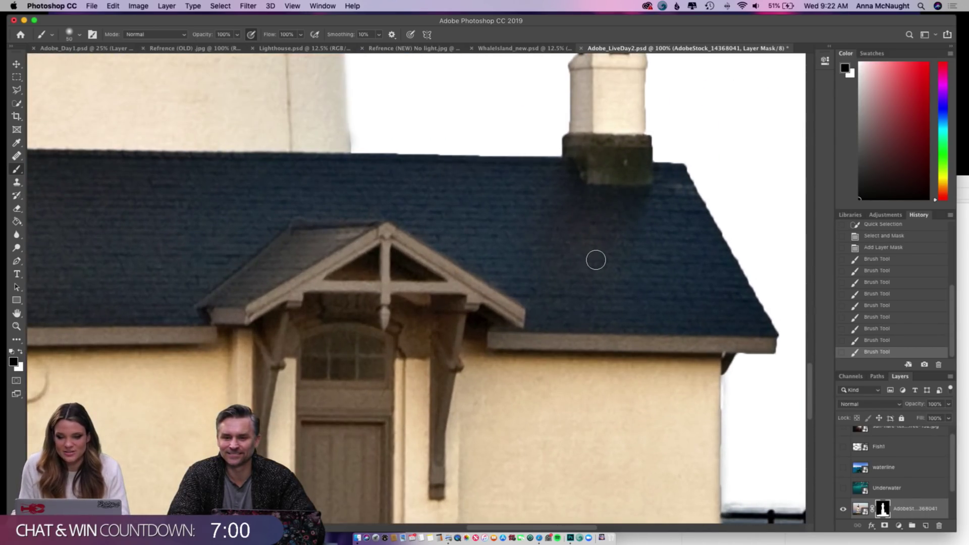
scroll(596, 260, "up", 1)
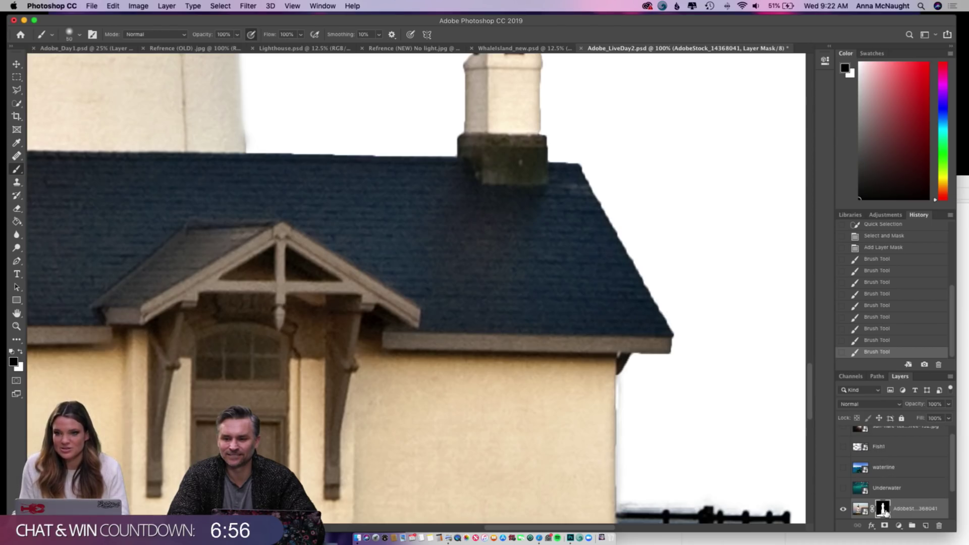
scroll(884, 512, "down", 2)
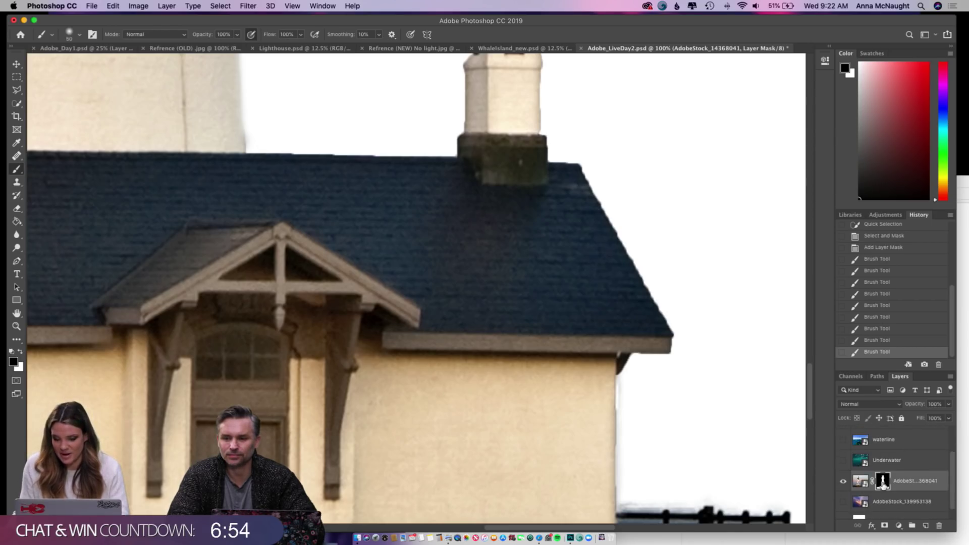
left_click(16, 236)
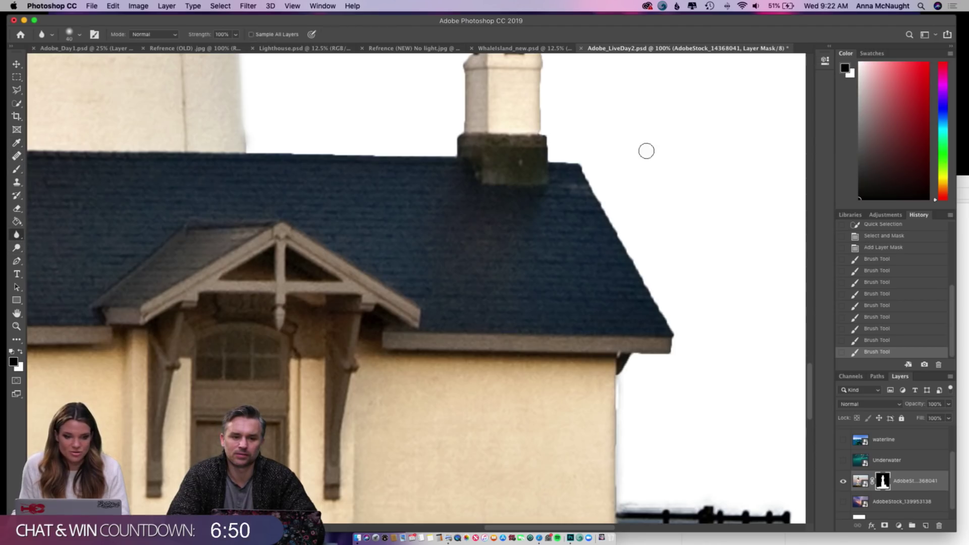
key("bracketright")
key("bracketright")
key("bracketright")
key("bracketright")
key("bracketright")
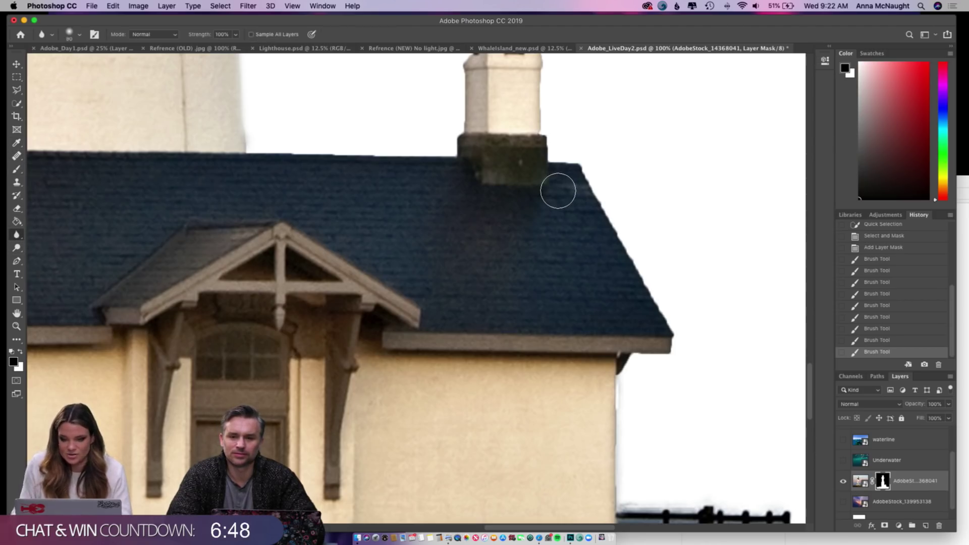
mouse_move(596, 197)
left_mouse_down()
mouse_move(629, 229)
mouse_move(605, 251)
mouse_move(618, 282)
mouse_move(685, 331)
left_mouse_up()
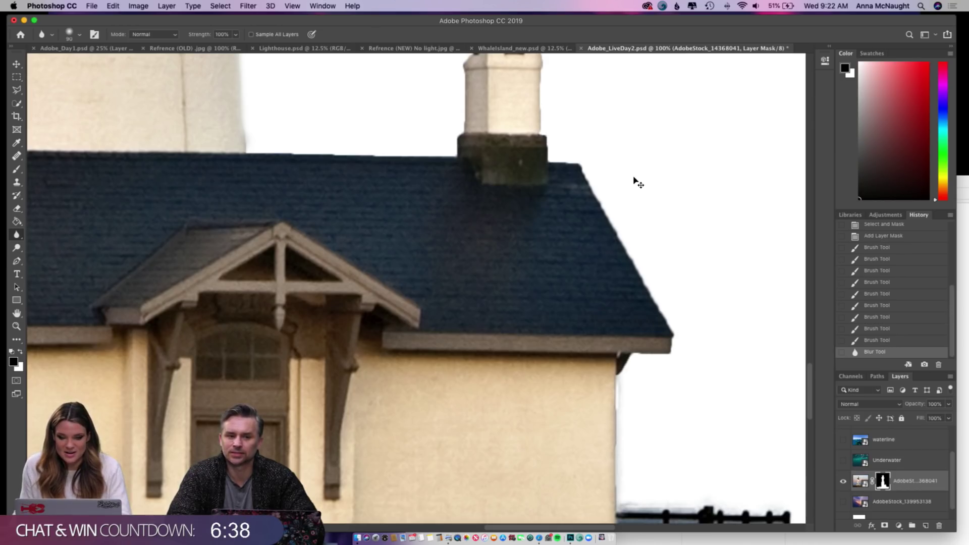
- Compare the roof's right edge before and after blurring by undoing and restoring the Blur Tool history state
key("super+z")
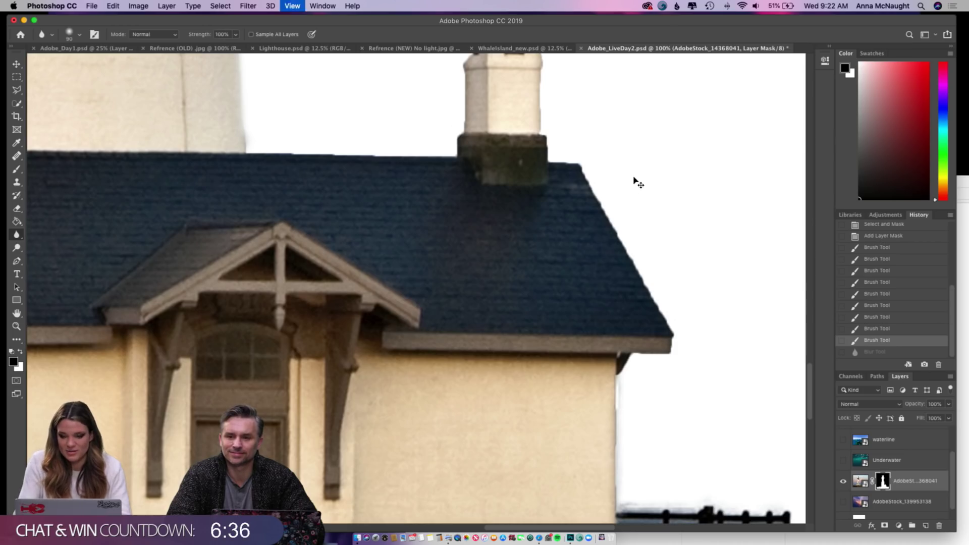
key("super+equal")
scroll(634, 177, "right", 5)
scroll(635, 178, "up", 2)
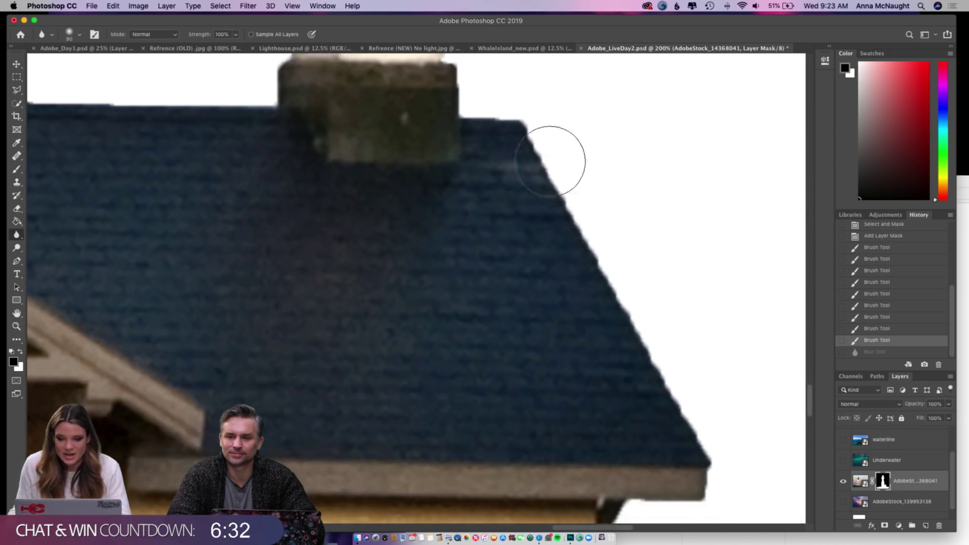
left_click(886, 353)
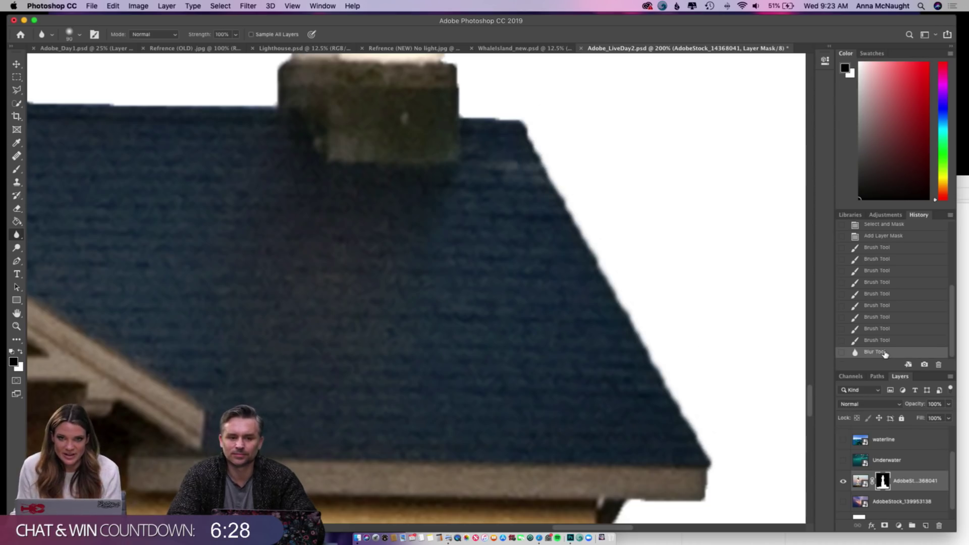
- Blur the mask along the roof ridge between the tower and the right chimney
scroll(385, 259, "up", 5)
scroll(386, 260, "left", 3)
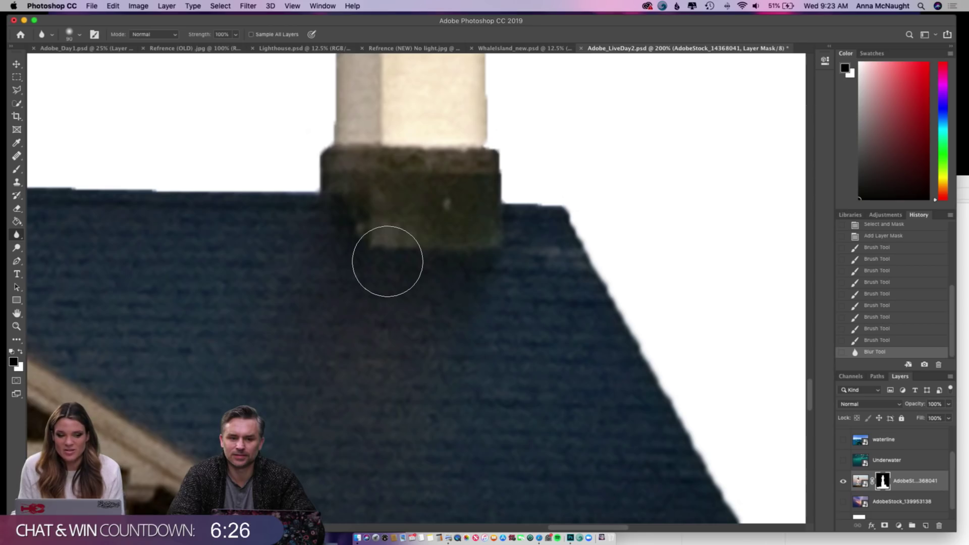
scroll(387, 261, "left", 8)
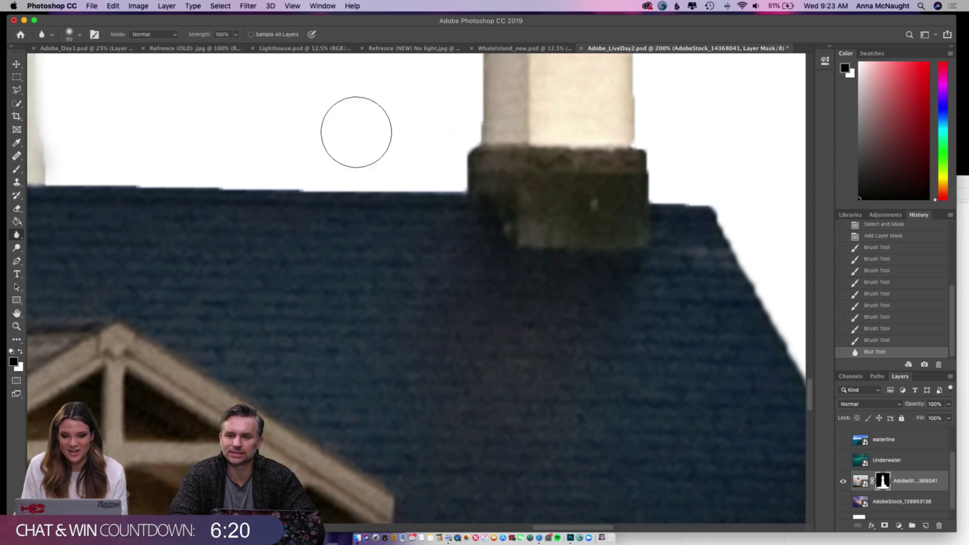
mouse_move(325, 186)
left_mouse_down()
mouse_move(256, 203)
mouse_move(300, 203)
mouse_move(261, 186)
mouse_move(124, 181)
mouse_move(272, 195)
left_mouse_up()
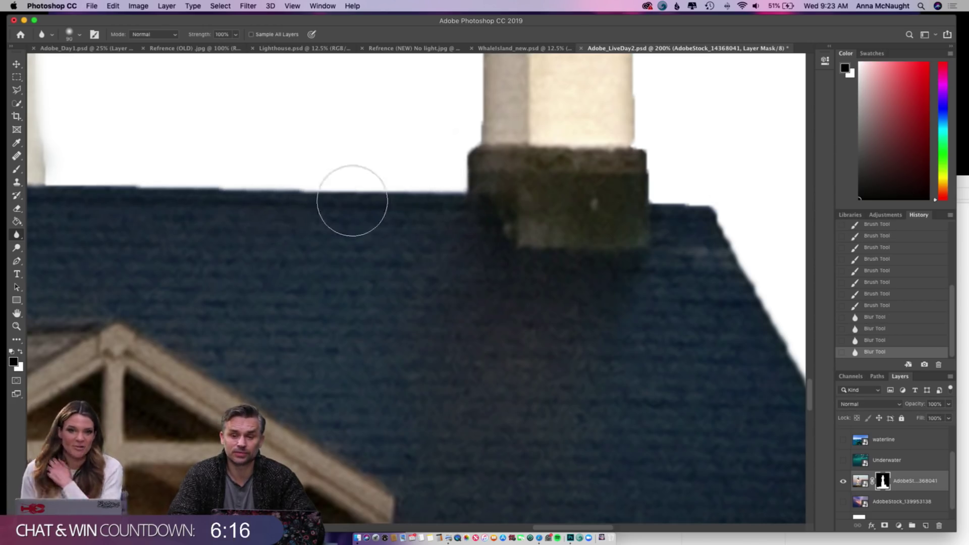
- Try the Sharpen tool on the mask along the roof ridge beside the right chimney and undo the stroke
right_click(17, 235)
left_click(57, 243)
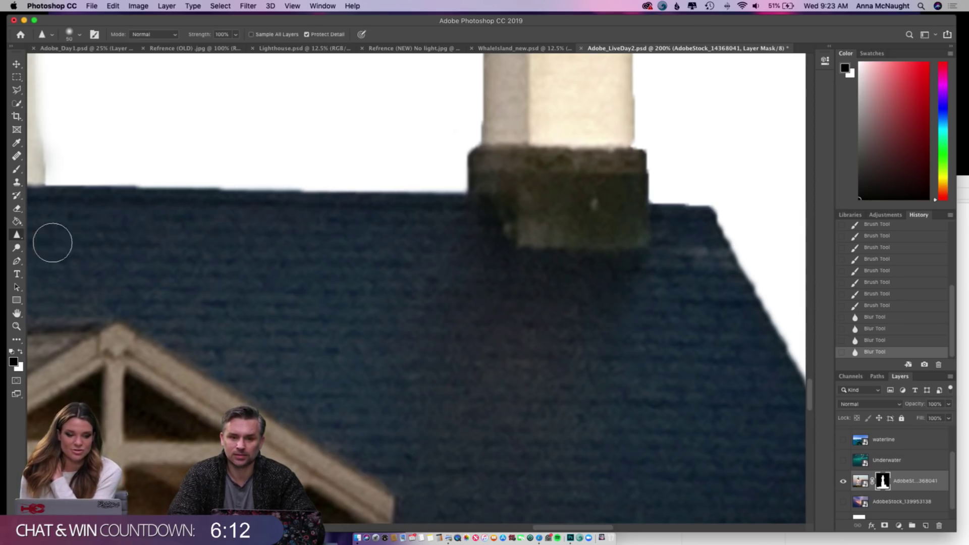
mouse_move(370, 195)
left_mouse_down()
mouse_move(120, 182)
mouse_move(513, 207)
mouse_move(196, 194)
mouse_move(438, 200)
mouse_move(227, 192)
mouse_move(486, 184)
left_mouse_up()
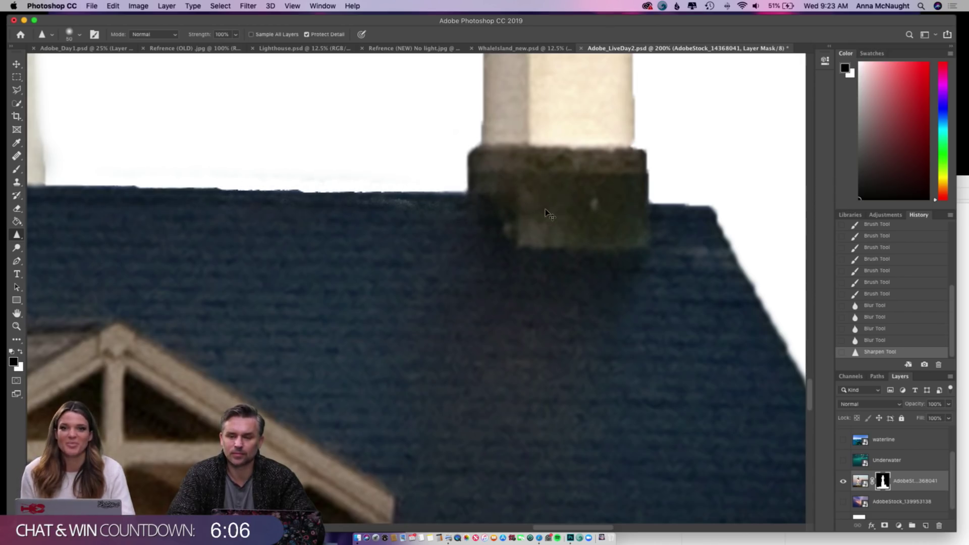
key("super+z")
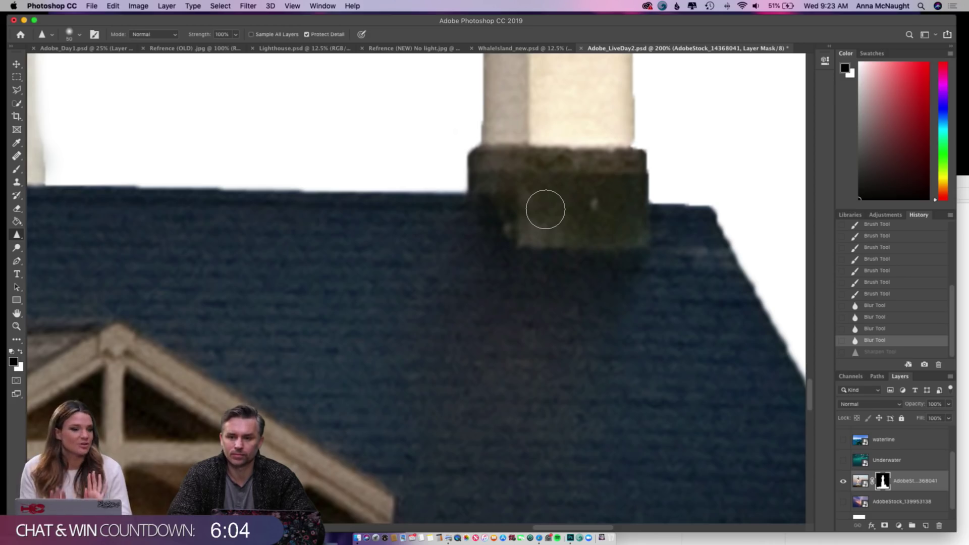
- Show the AdobeStock_139953138 sky layer behind the masked lighthouse
scroll(564, 189, "up", 2)
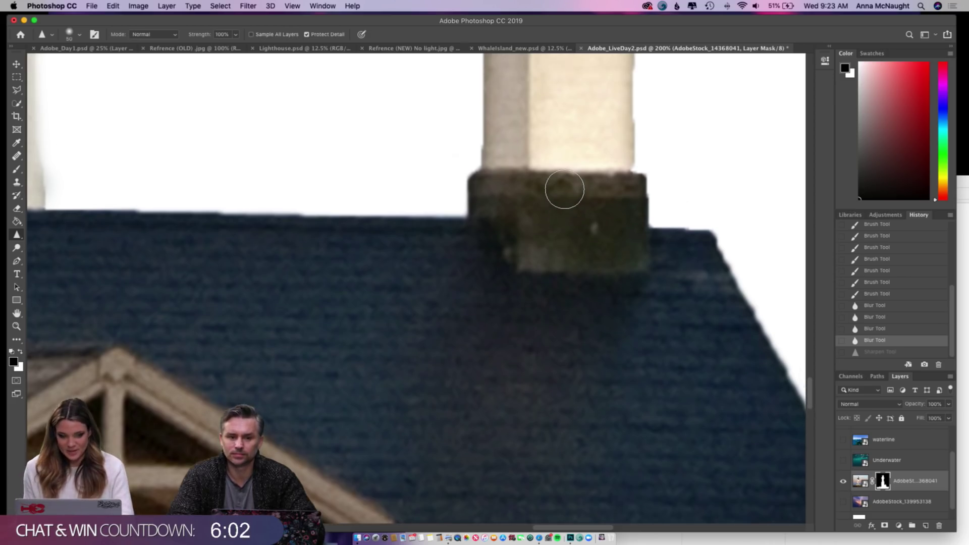
scroll(564, 189, "left", 3)
scroll(564, 190, "left", 3)
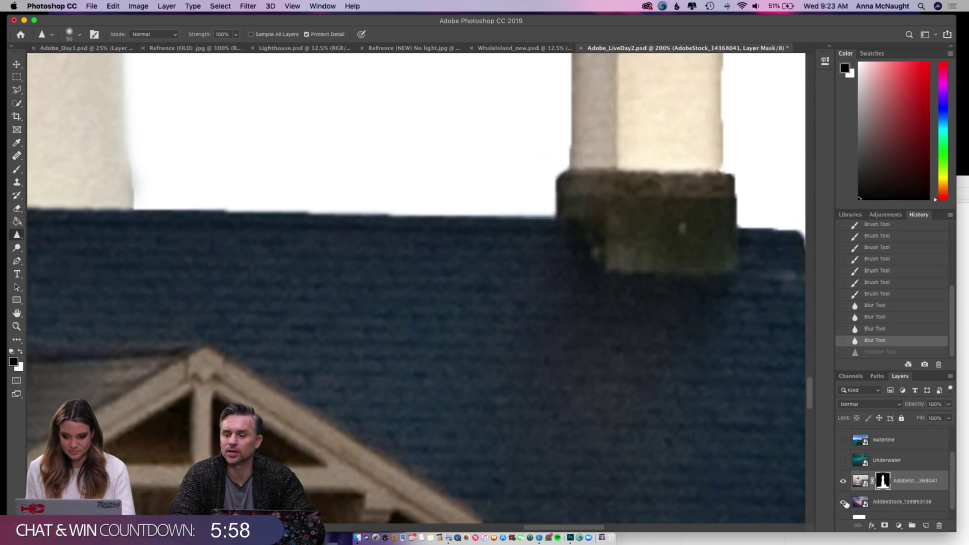
key("super+minus")
key("super+minus")
key("super+minus")
key("super+minus")
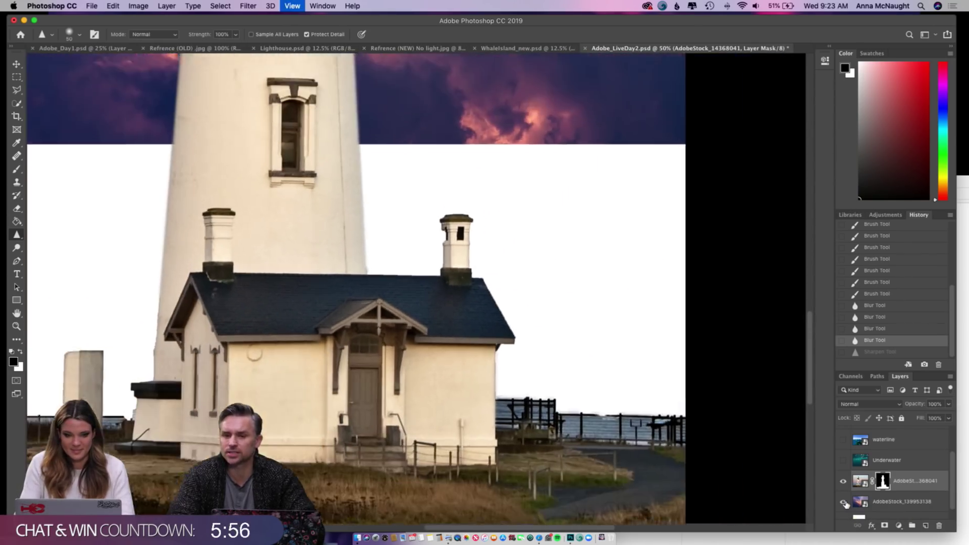
key("super+minus")
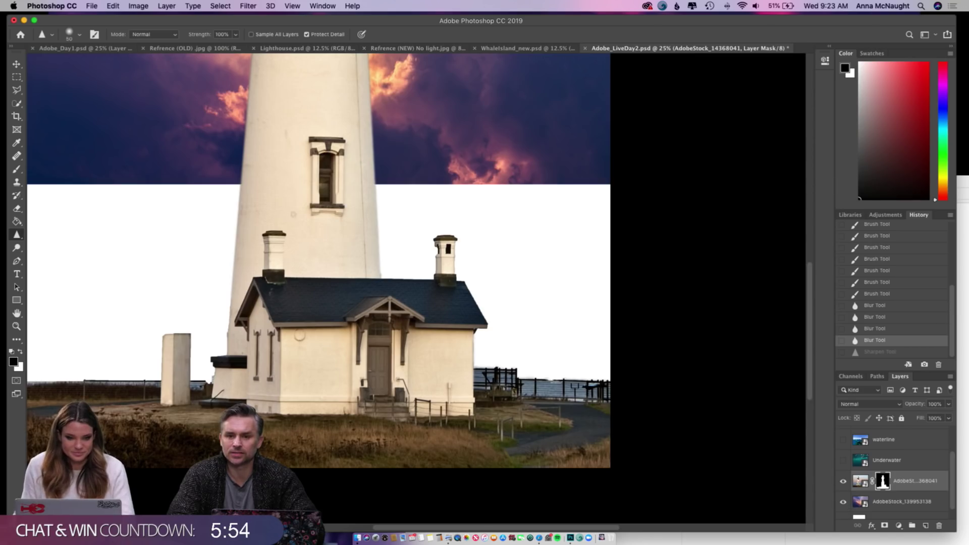
scroll(291, 206, "up", 10)
scroll(291, 206, "left", 2)
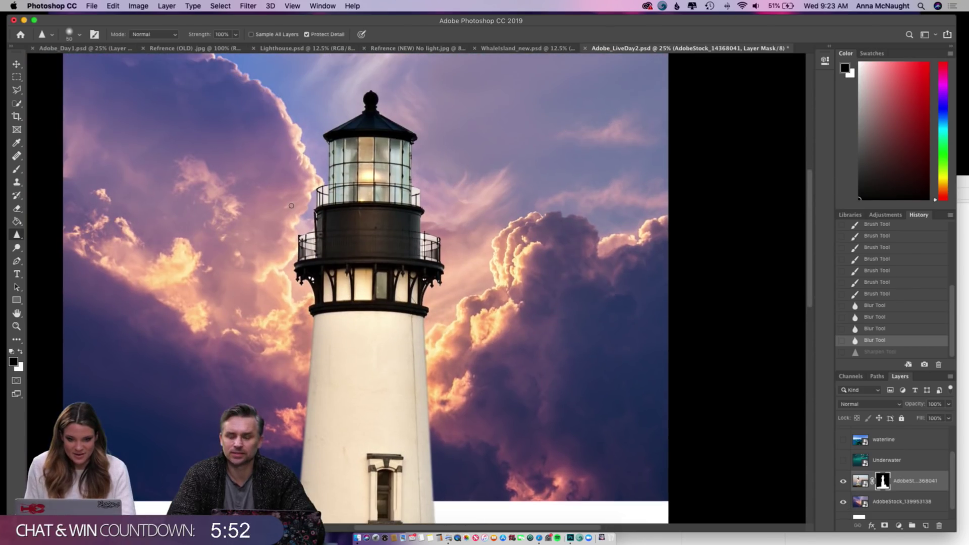
- Examine the lighthouse's mask edges against the sky, from the lantern room and gallery railings down to the house roof
key("super+plus")
key("super+plus")
key("super+plus")
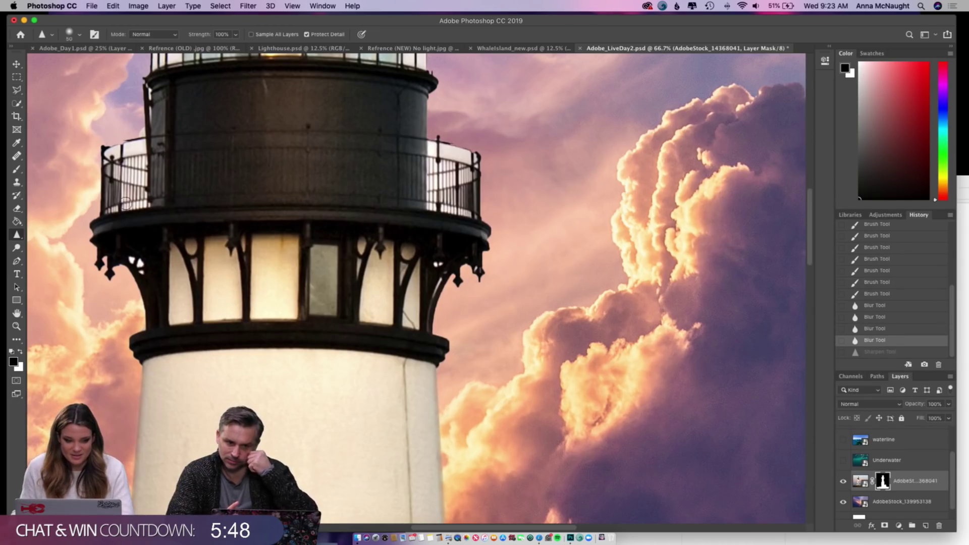
key("super+plus")
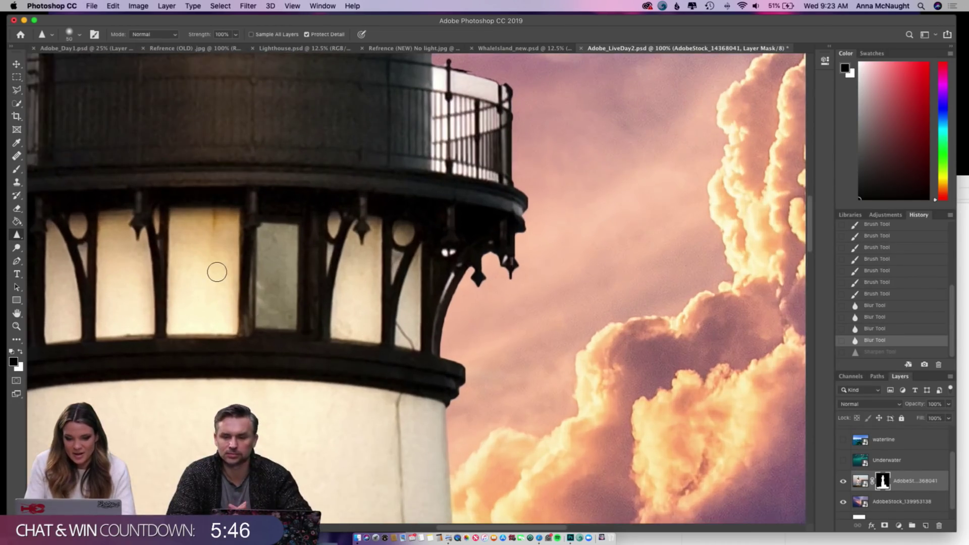
scroll(217, 272, "up", 10)
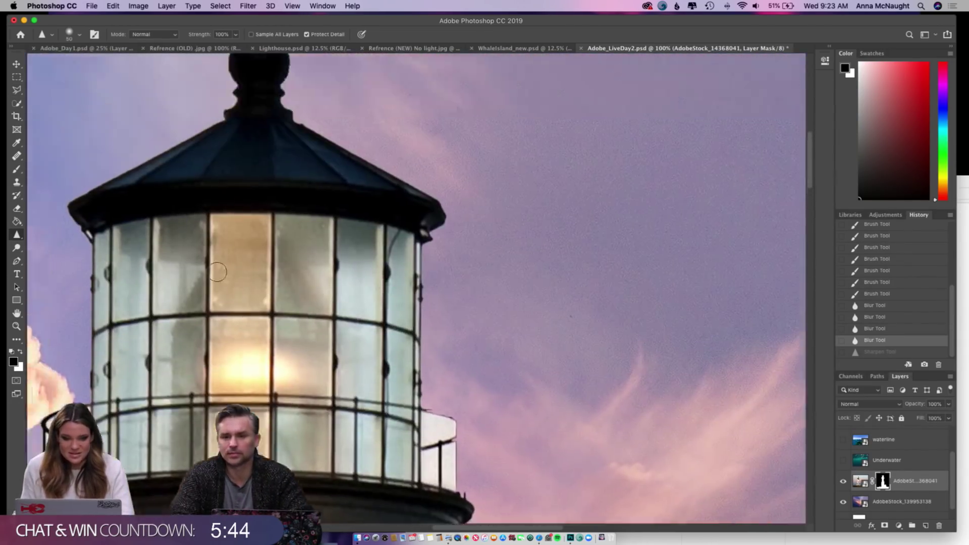
scroll(217, 272, "down", 10)
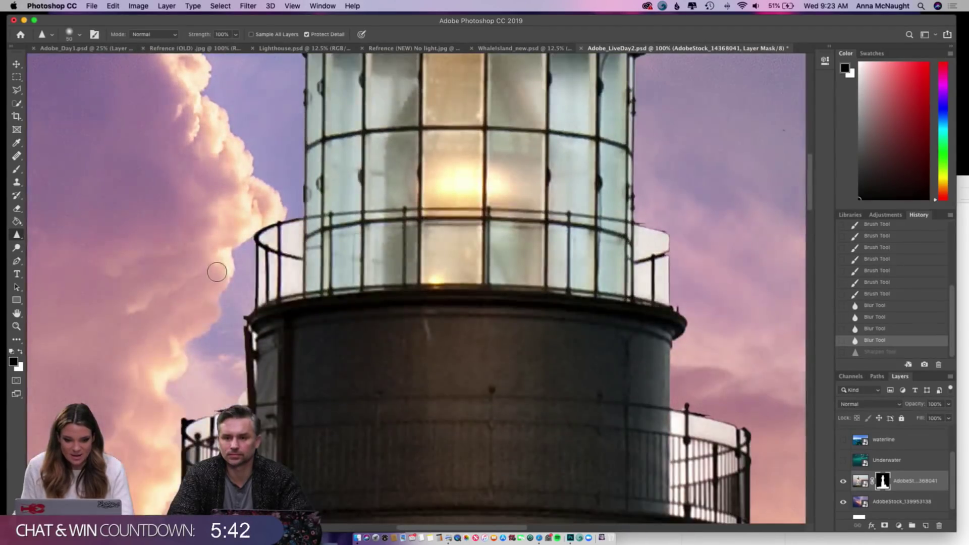
scroll(217, 273, "down", 5)
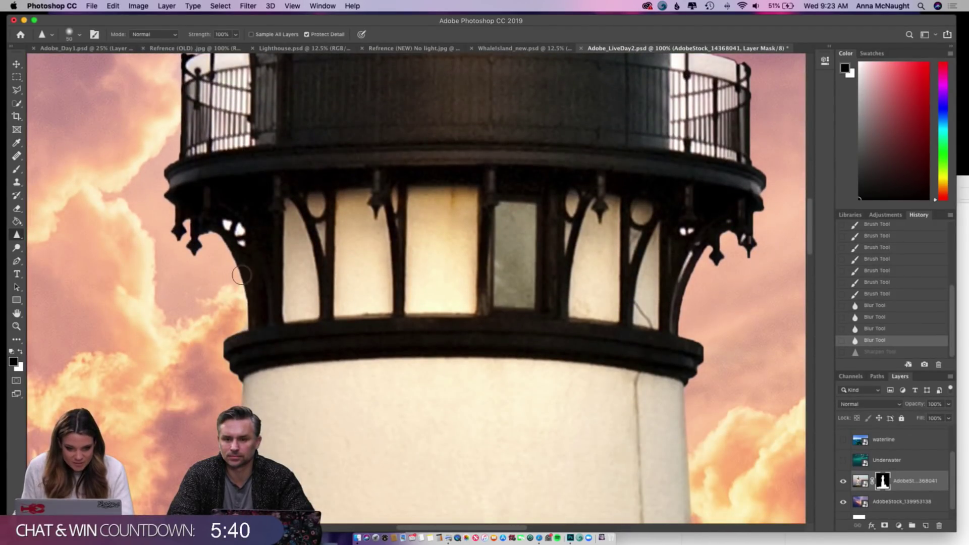
scroll(242, 275, "down", 15)
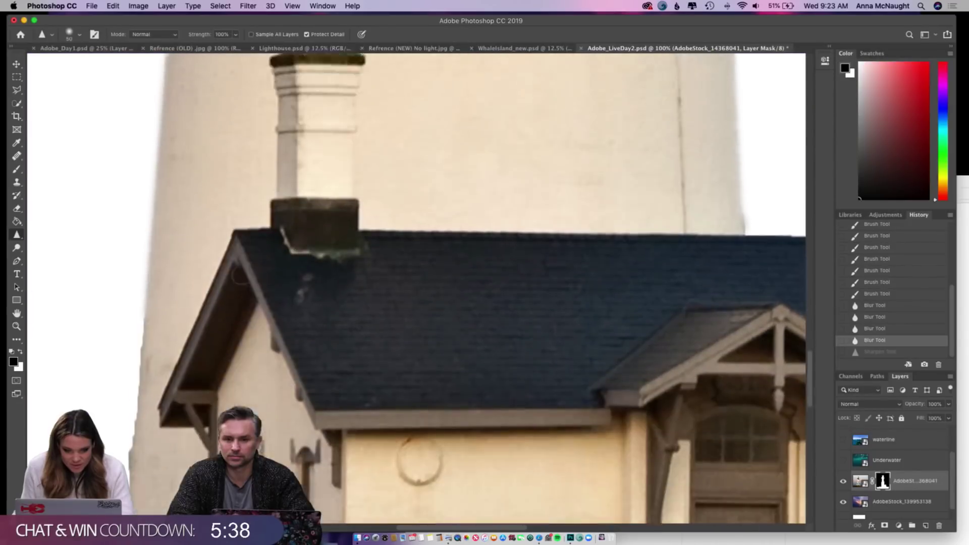
- Switch to the Smudge tool at the lantern gallery railings and enlarge its brush to 90 px
scroll(241, 275, "up", 15)
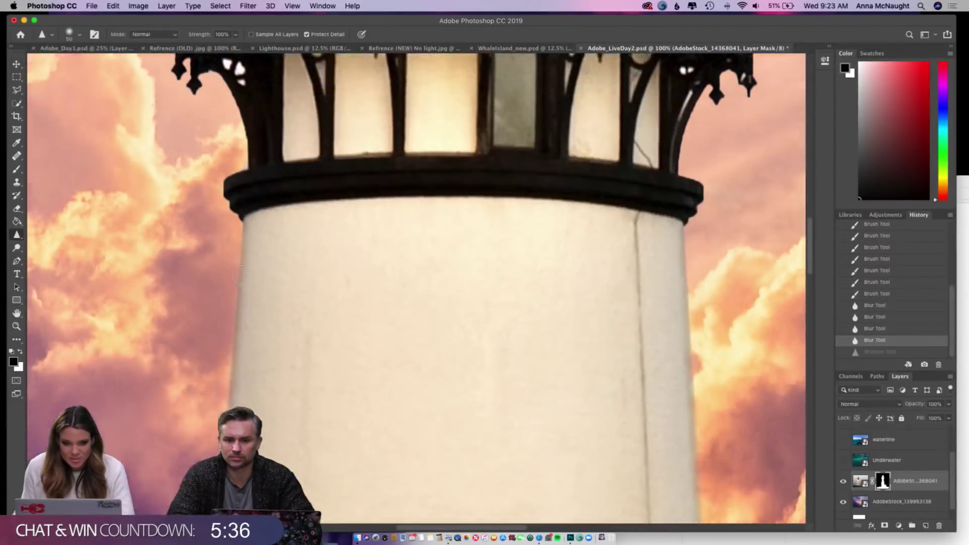
scroll(243, 276, "up", 8)
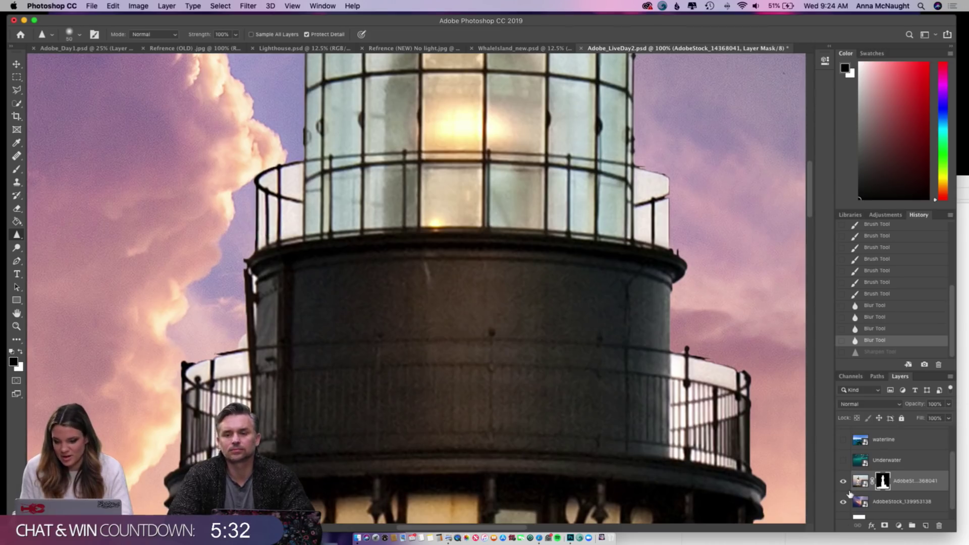
left_click(17, 248)
left_click(16, 236)
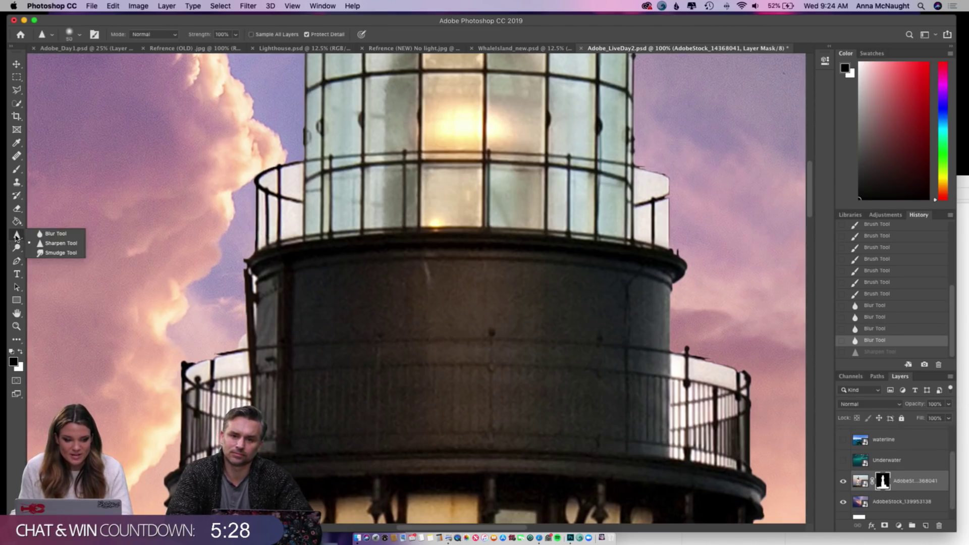
left_click(60, 253)
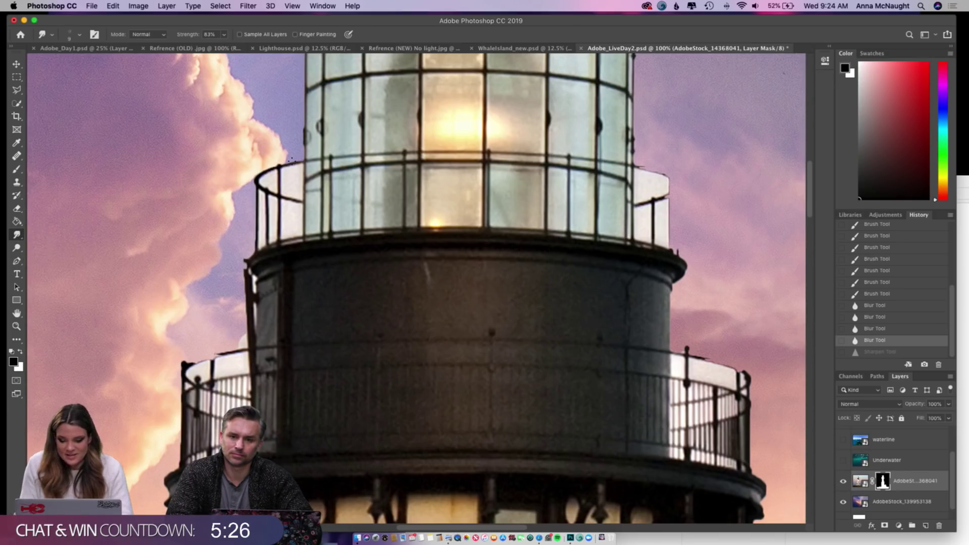
key("bracketright")
key("bracketright")
key("bracketright")
key("bracketright")
key("bracketright")
key("bracketright")
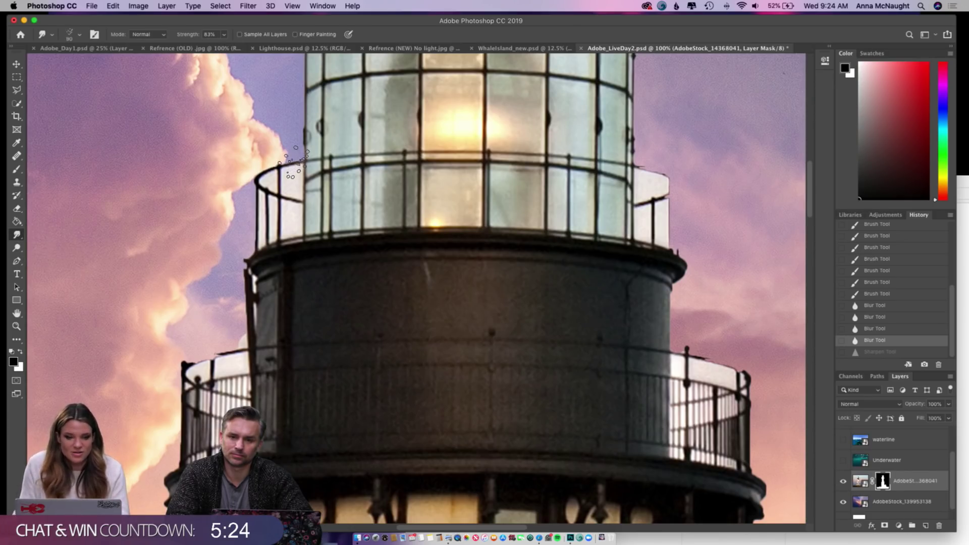
- Choose the Soft Mechanical 100 pixels brush for the Smudge tool and enlarge it to 125 px
left_click(78, 34)
scroll(65, 190, "down", 6)
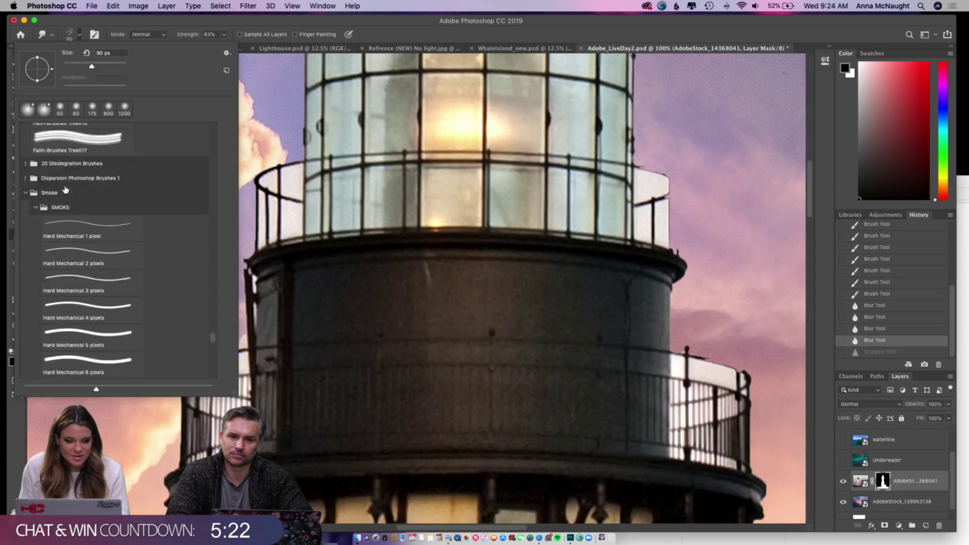
left_click(116, 230)
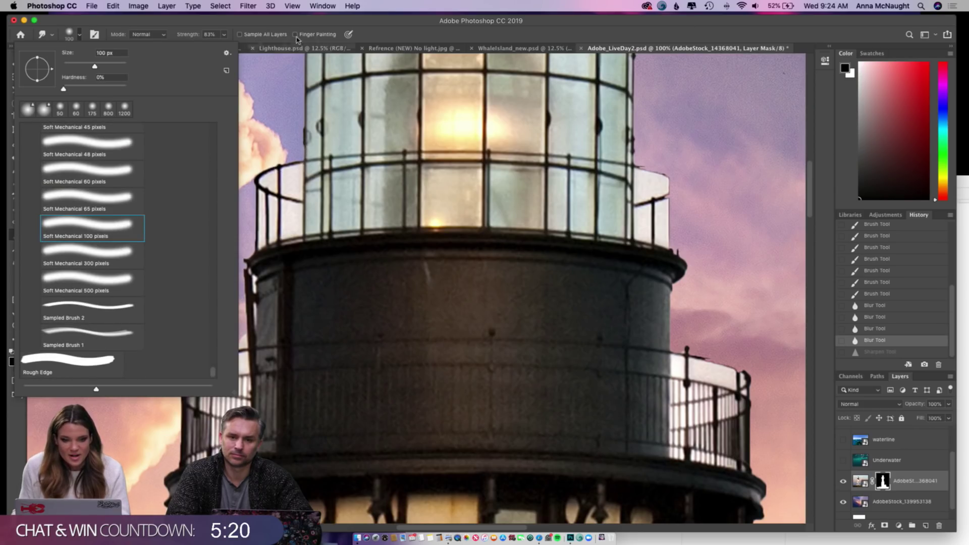
left_click(280, 108)
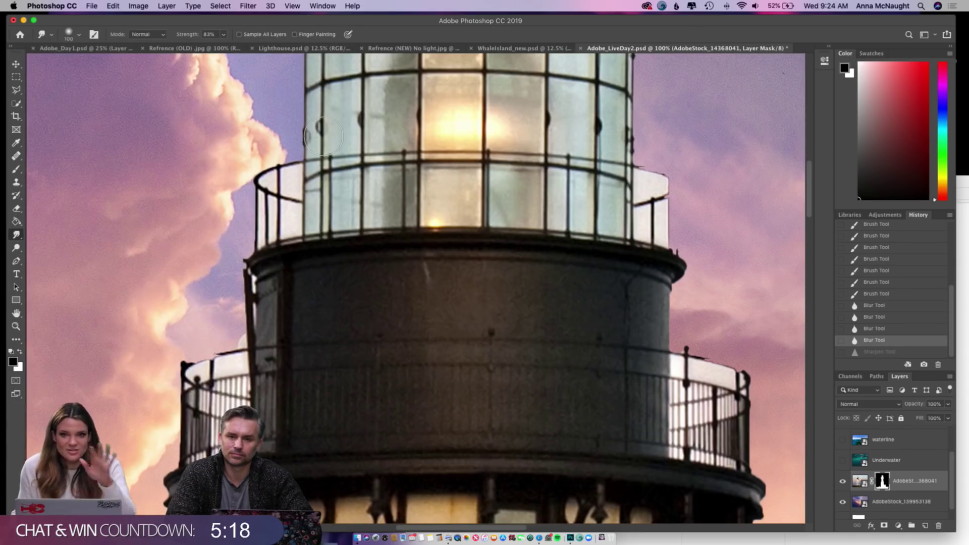
key("bracketright")
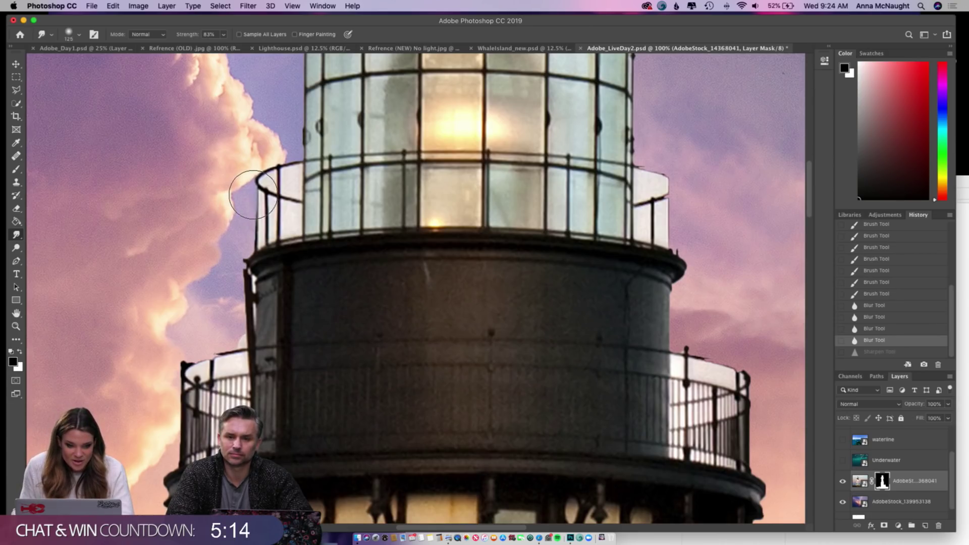
- Smudge the lighthouse mask along the left gallery railing and the left edge of the lantern room glass
left_click_drag(251, 194, 255, 227)
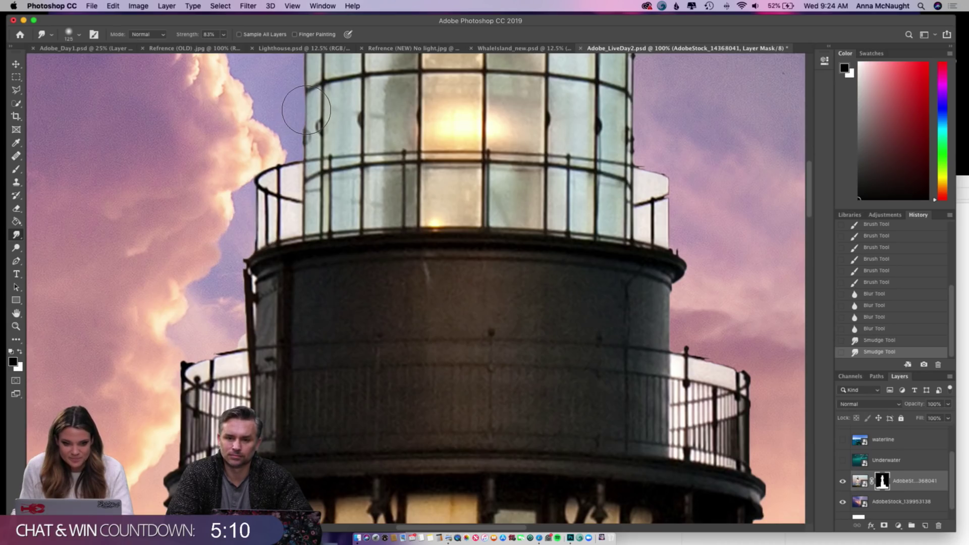
left_click(305, 110)
scroll(305, 109, "up", 5)
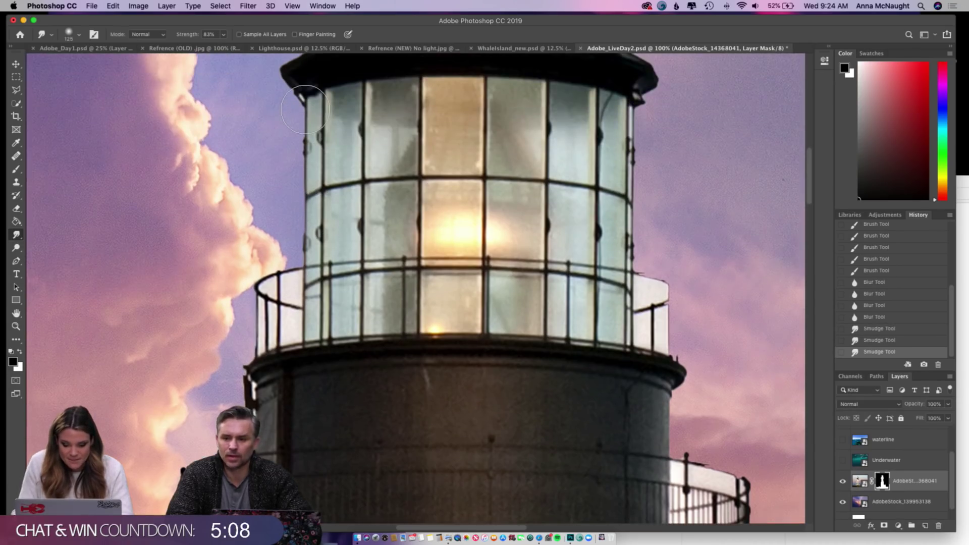
scroll(305, 109, "up", 4)
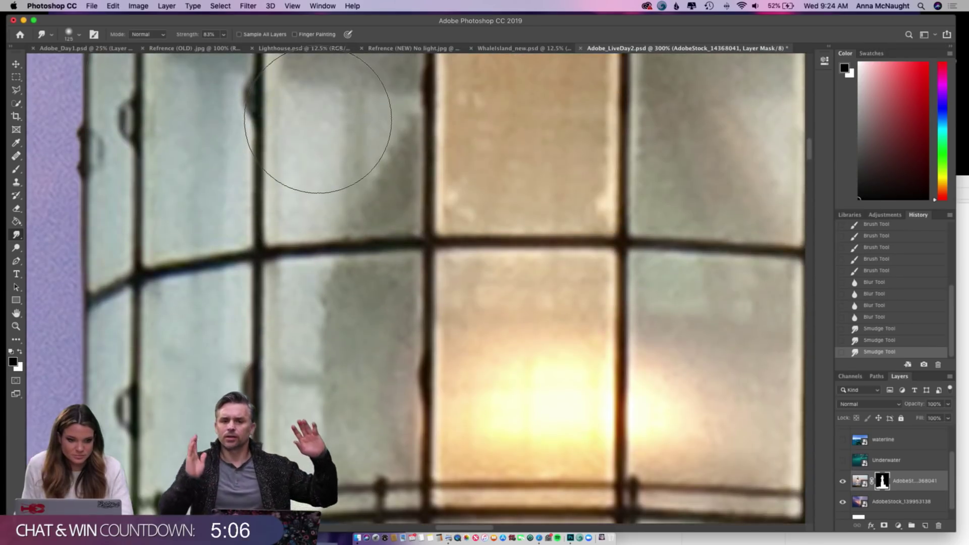
scroll(318, 119, "left", 6)
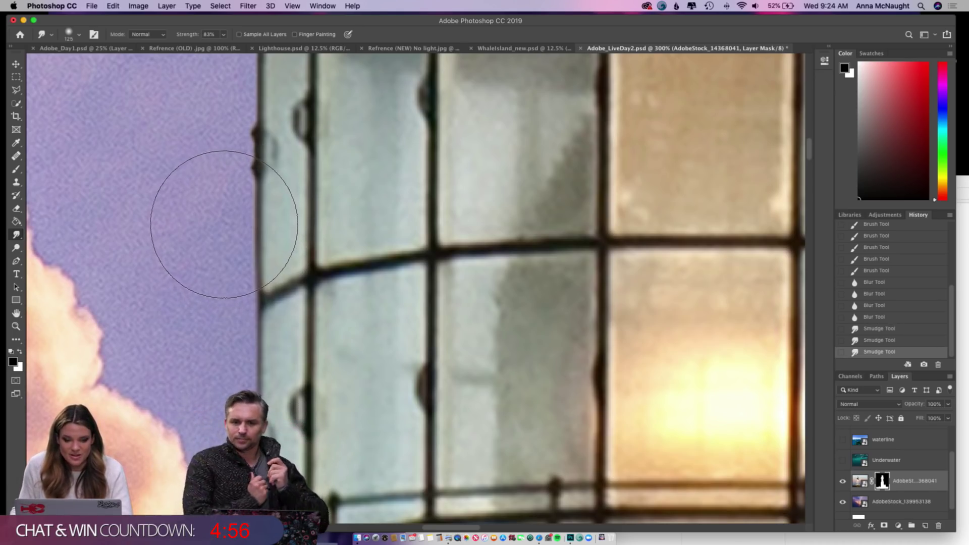
left_click_drag(228, 223, 227, 120)
- Examine the whole masked lighthouse against the sky, from the lantern roof down to the house and grass
key("super+minus")
key("super+minus")
key("super+minus")
key("super+minus")
key("super+minus")
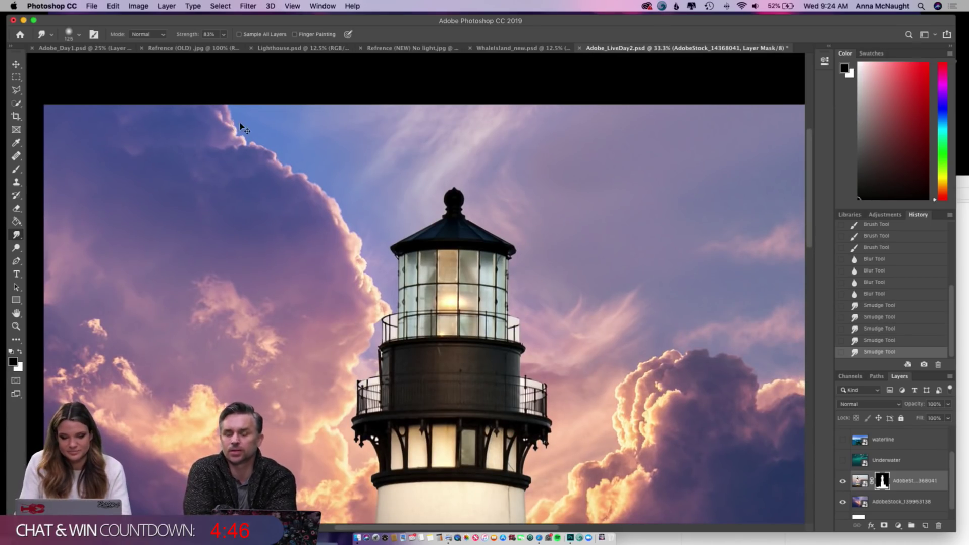
key("super+minus")
scroll(387, 364, "down", 10)
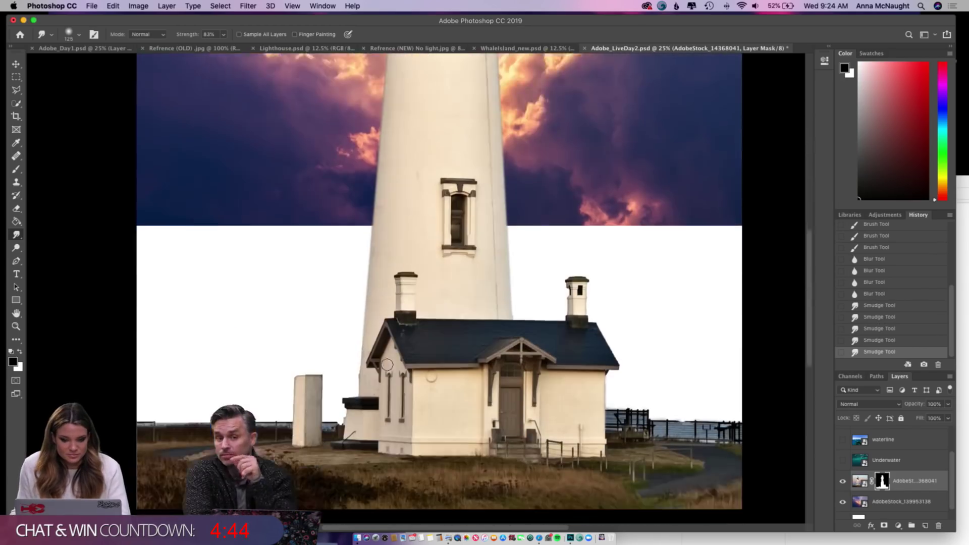
scroll(387, 365, "up", 5)
scroll(387, 364, "up", 2)
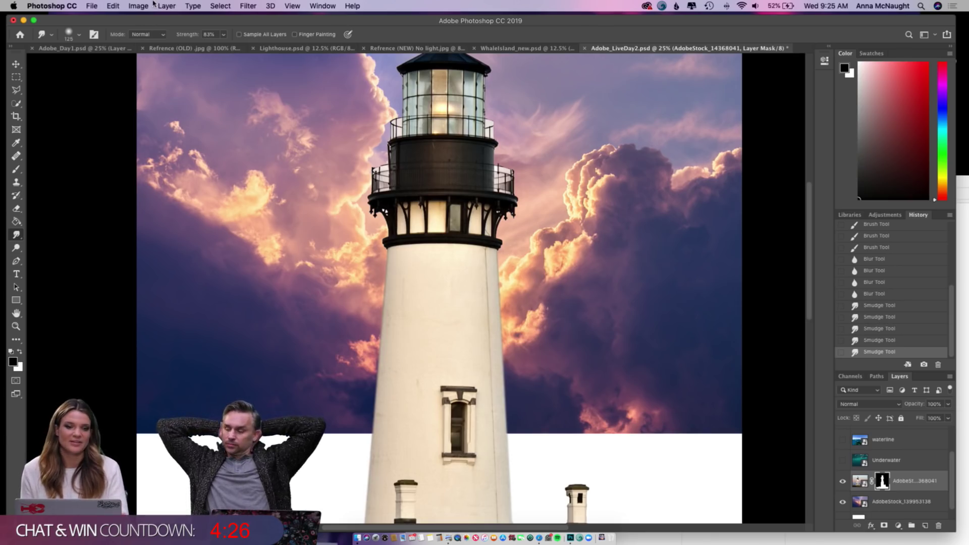
left_click(220, 6)
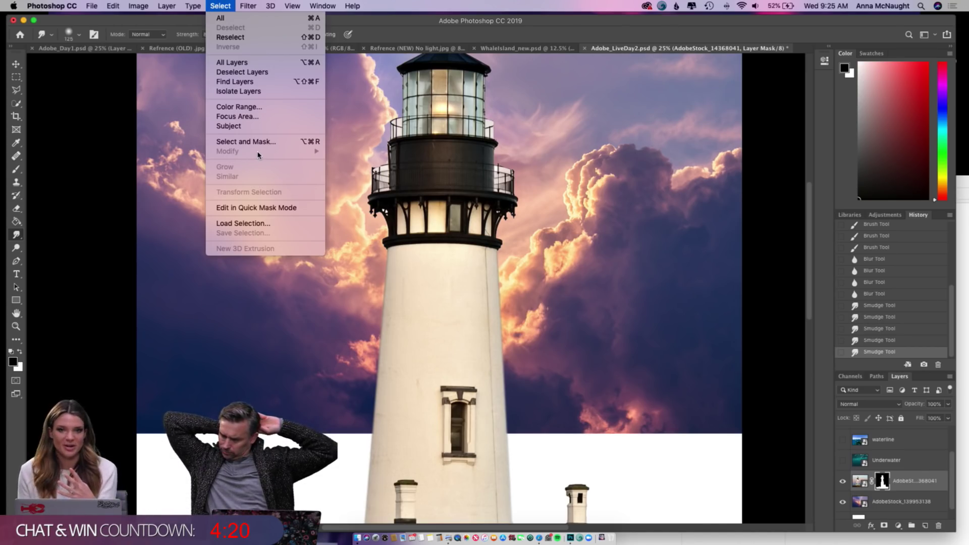
left_click(242, 5)
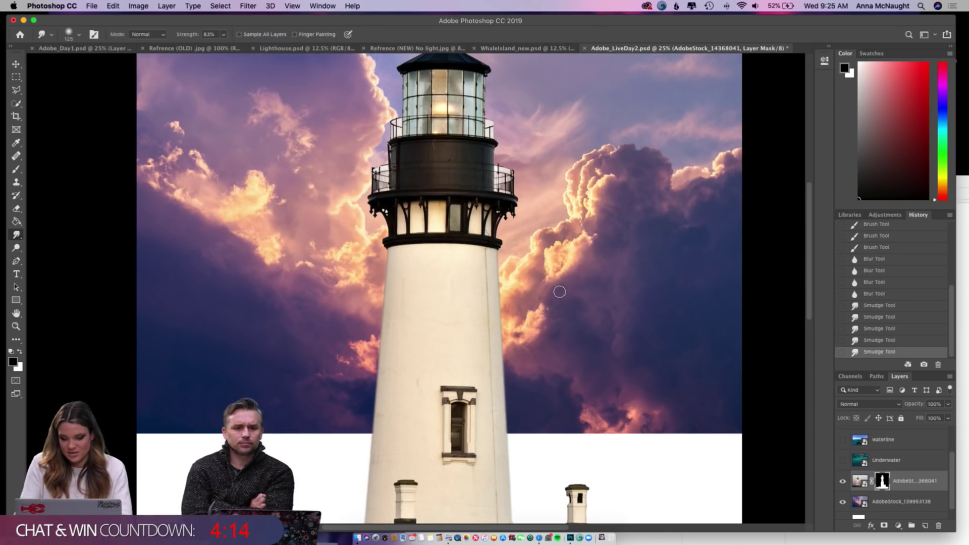
key("super+minus")
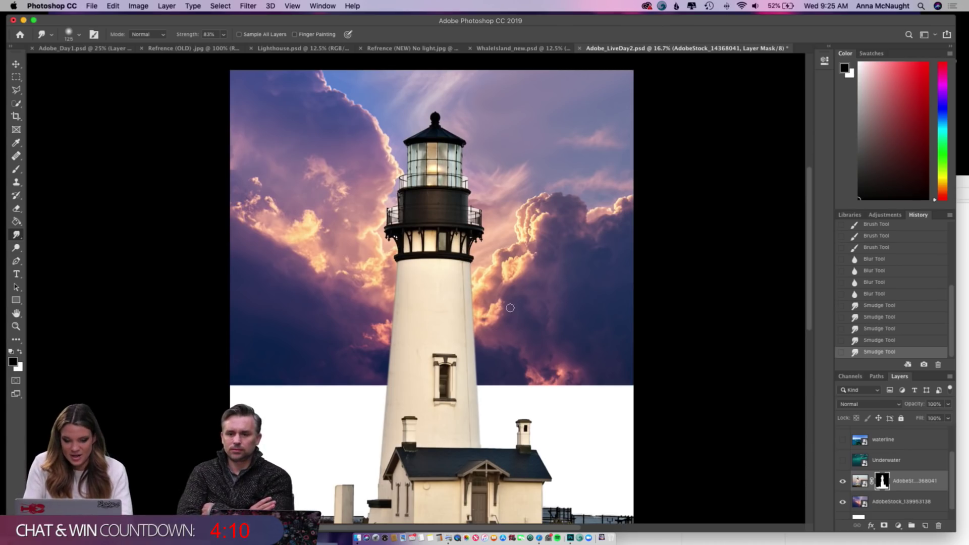
scroll(462, 329, "down", 4)
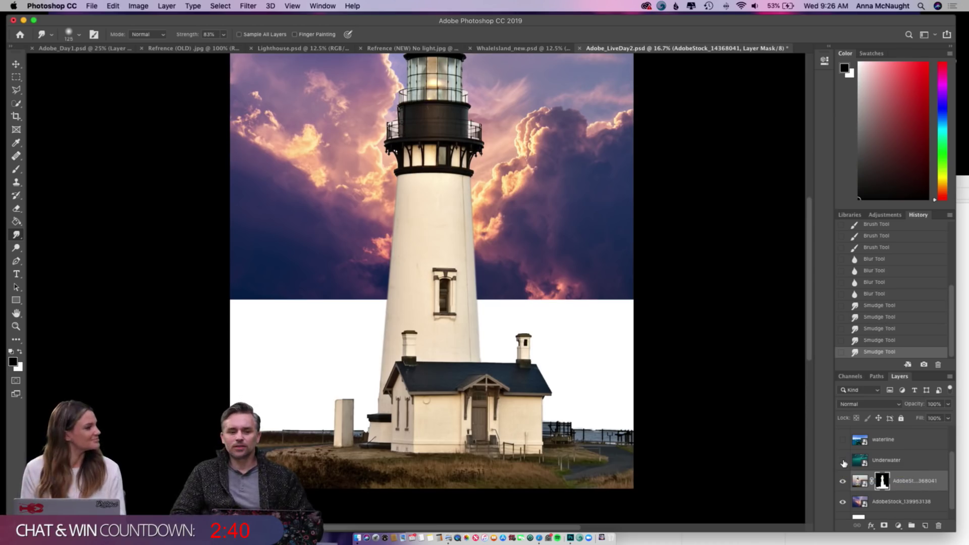
- Preview the Underwater layer over the lighthouse twice, leaving it hidden, and switch to the Move tool
scroll(843, 463, "down", 1)
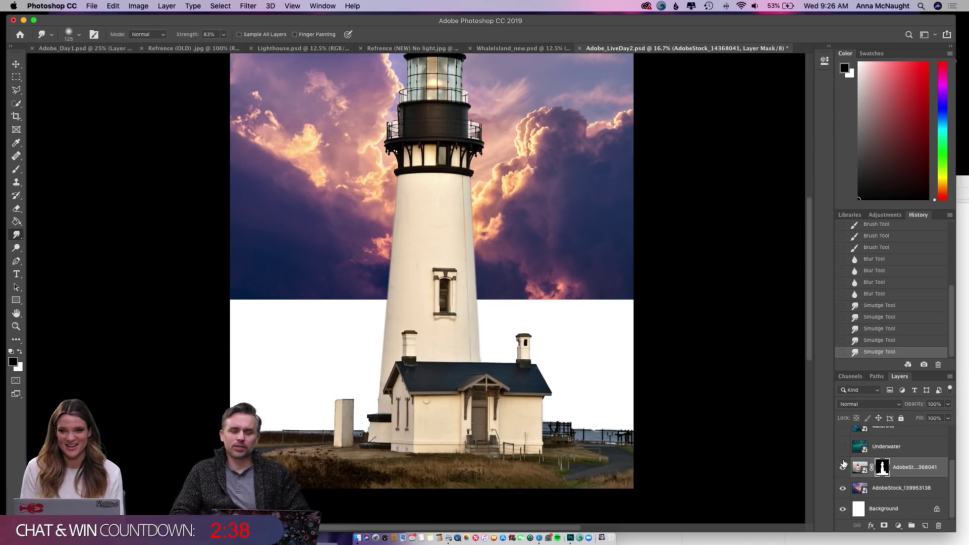
left_click(843, 446)
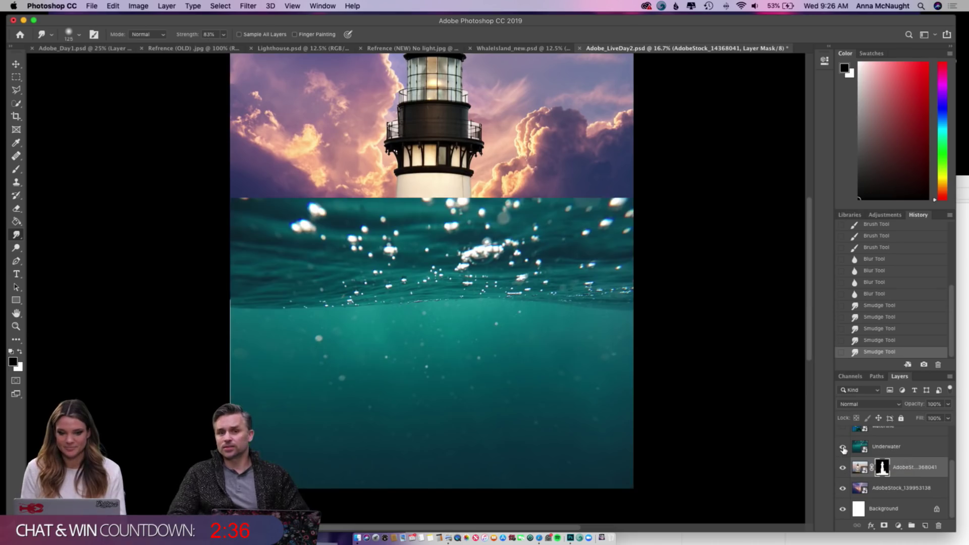
left_click(16, 64)
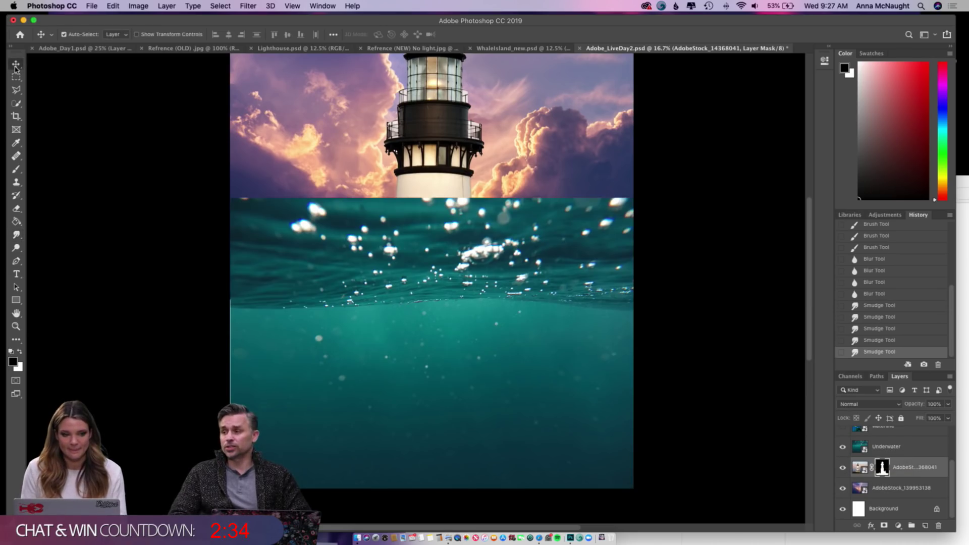
left_click(843, 447)
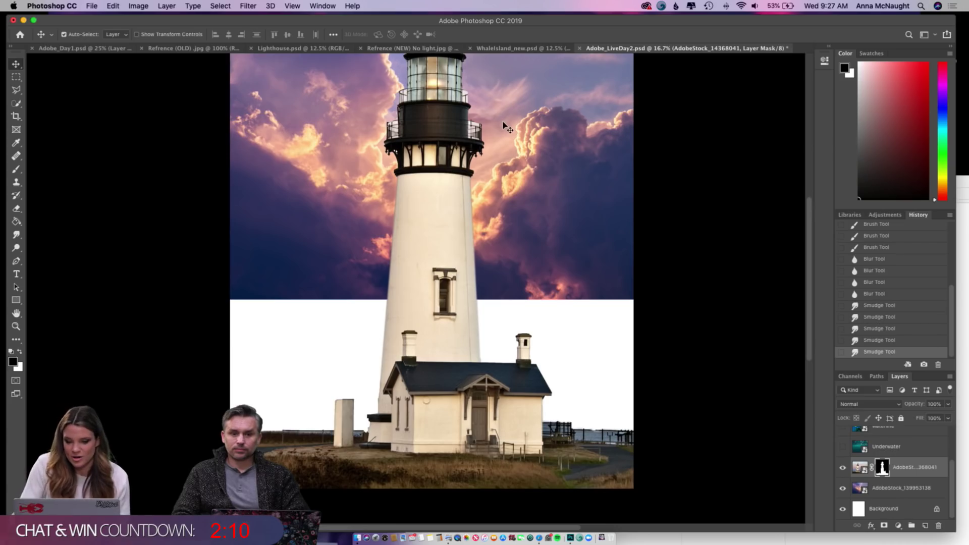
scroll(505, 127, "up", 3)
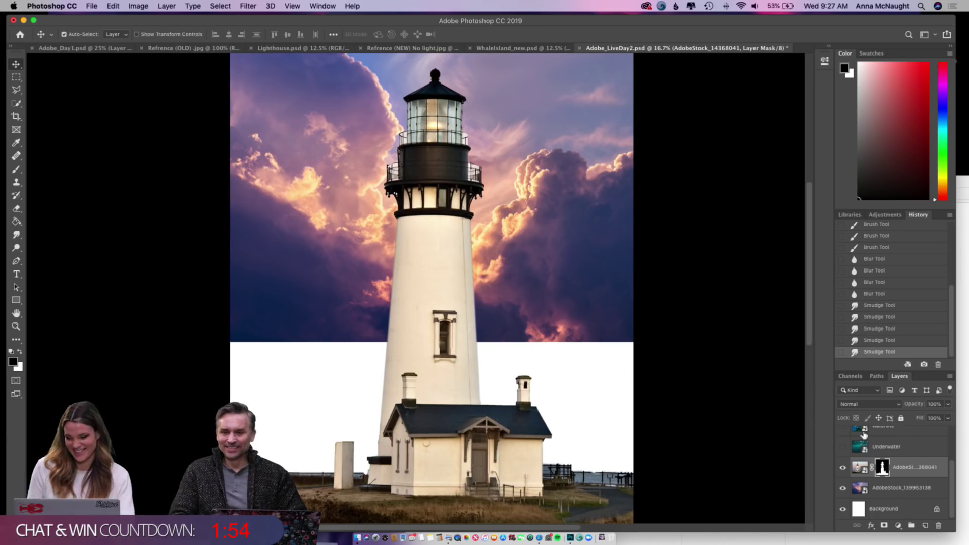
left_click(843, 448)
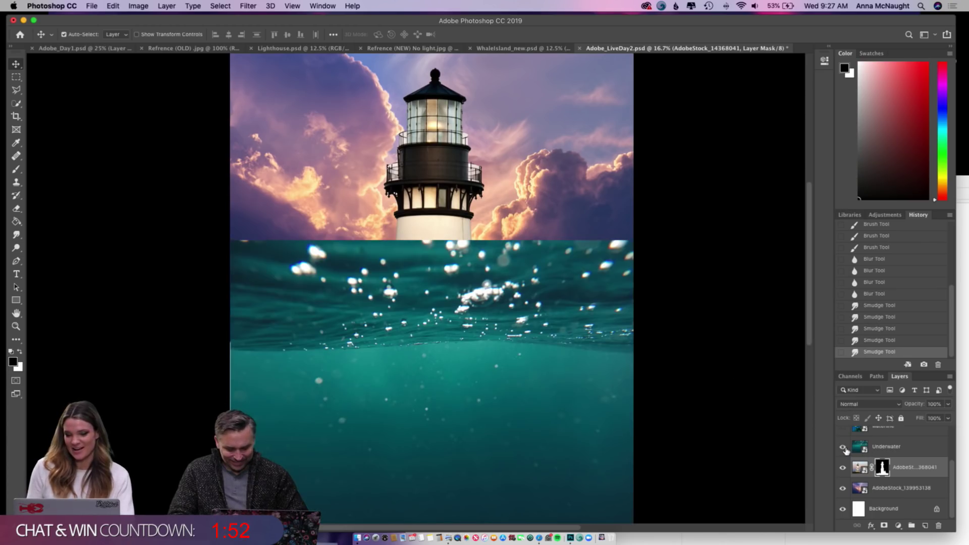
left_click(842, 447)
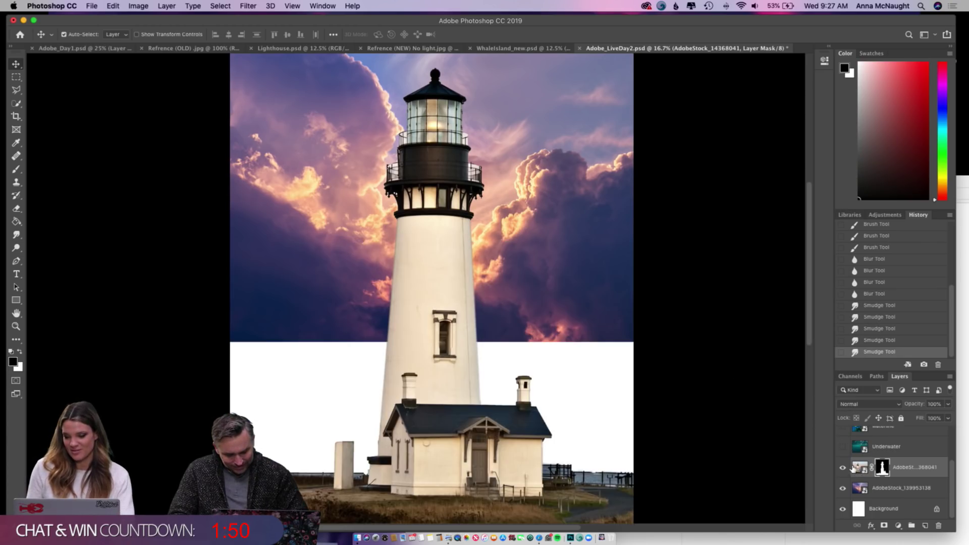
- Duplicate the masked lighthouse layer, hide the upper copy and target the lower layer's mask
left_click_drag(858, 469, 925, 525)
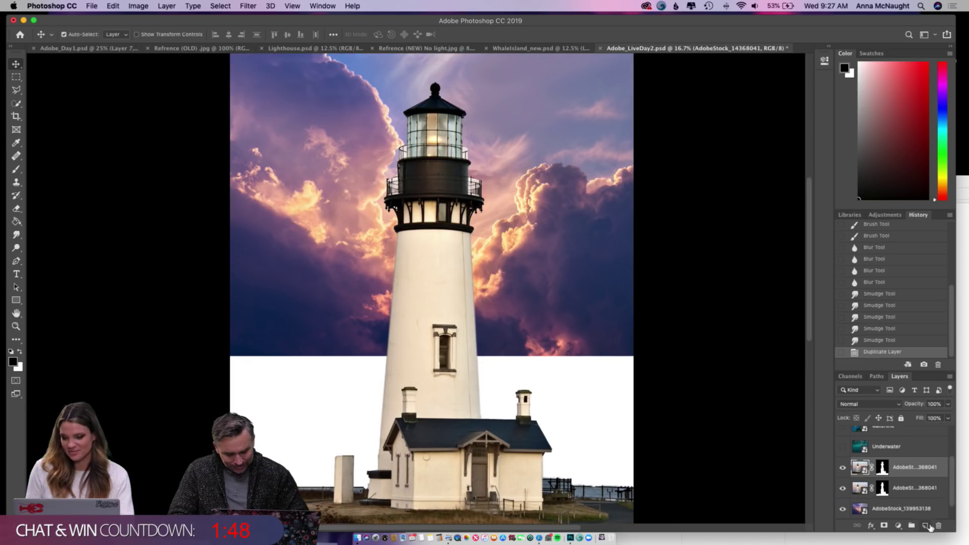
left_click(843, 469)
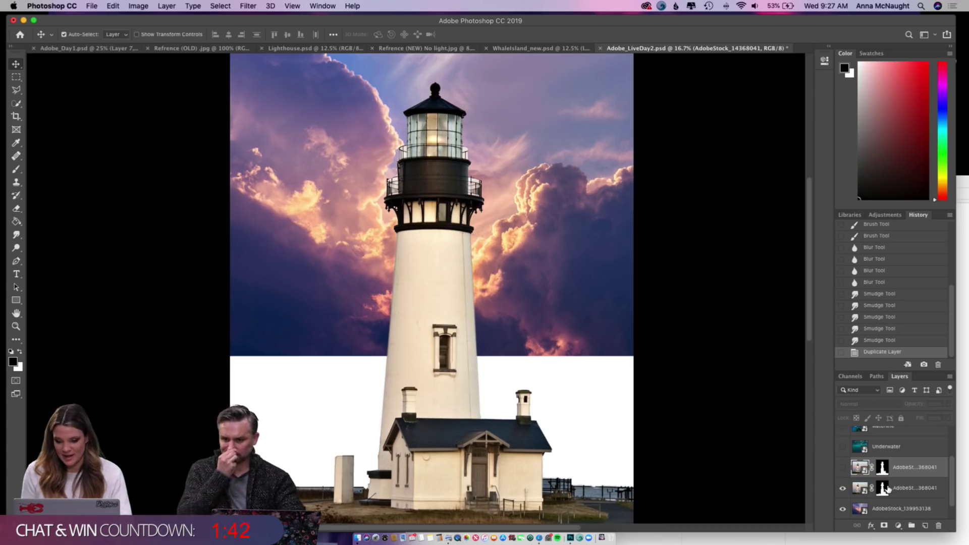
left_click(885, 487)
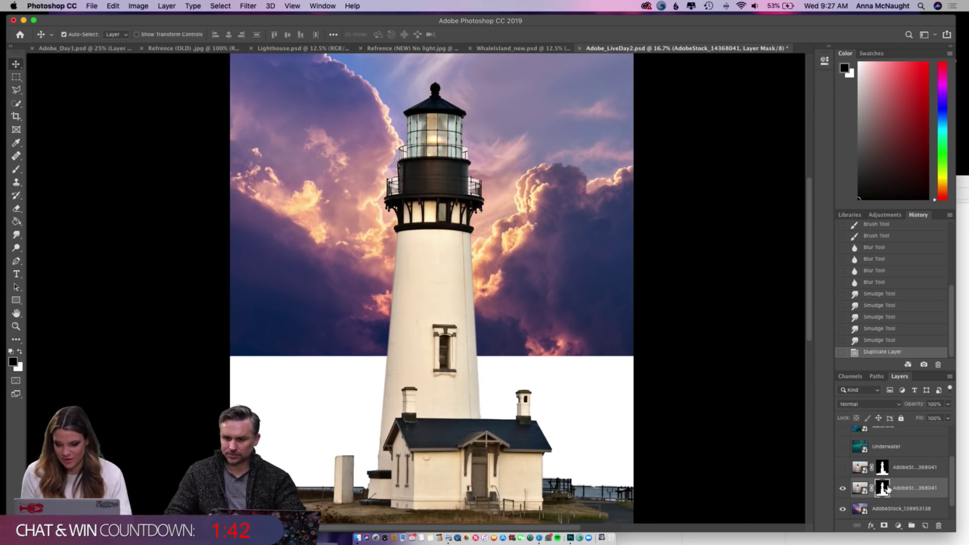
- Paint black with a 1000 px soft brush on the lower lighthouse layer's mask to hide the tower above its window
left_click(16, 169)
key("bracketright")
key("bracketright")
key("bracketright")
key("bracketright")
key("bracketright")
key("bracketright")
key("bracketright")
key("bracketright")
key("bracketright")
key("bracketright")
key("bracketright")
key("bracketright")
key("bracketright")
key("bracketright")
key("bracketright")
key("bracketright")
key("bracketright")
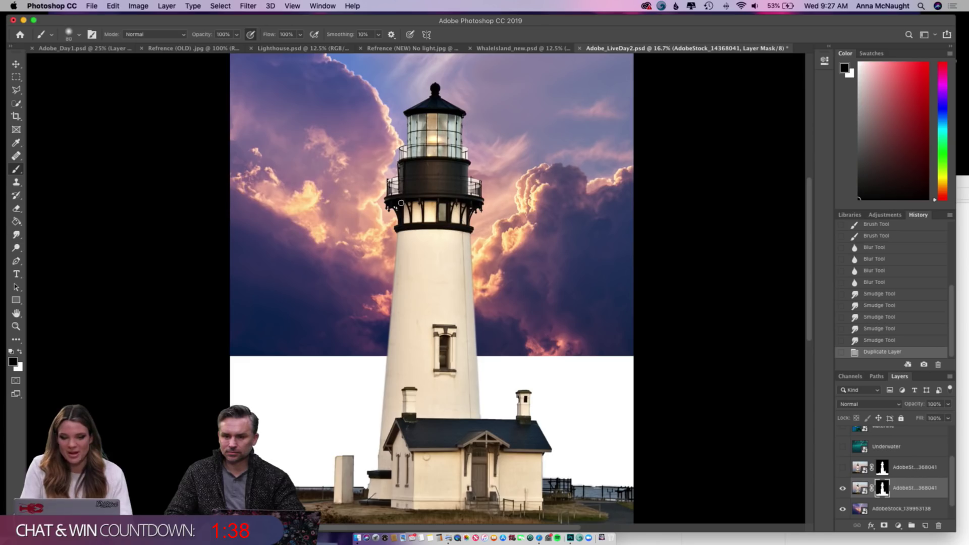
mouse_move(493, 147)
left_mouse_down()
mouse_move(432, 97)
mouse_move(498, 151)
mouse_move(334, 190)
mouse_move(495, 210)
mouse_move(433, 245)
mouse_move(496, 253)
mouse_move(434, 280)
left_mouse_up()
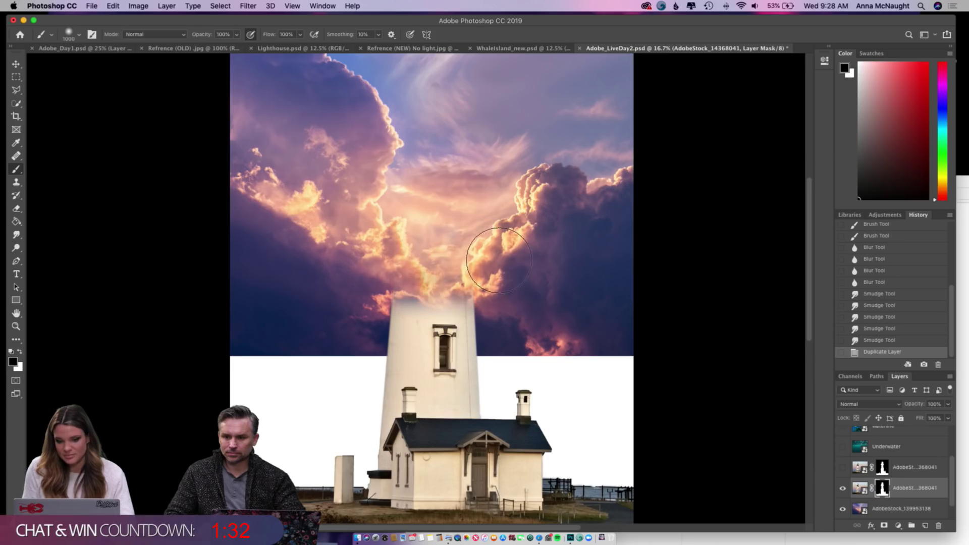
left_click(402, 265)
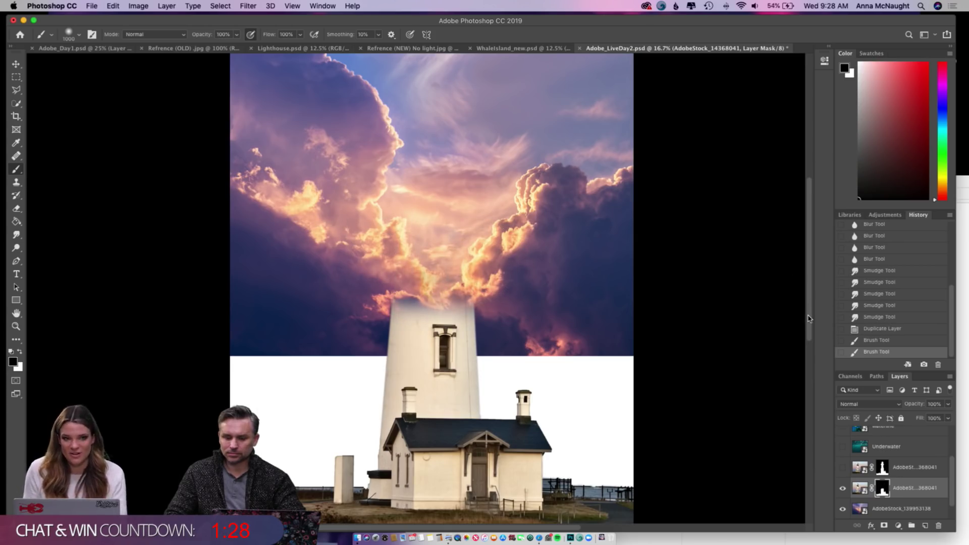
- Show only the upper lighthouse layer and paint black on its mask to hide the house, grounds and lower tower
left_click(842, 488)
left_click(842, 469)
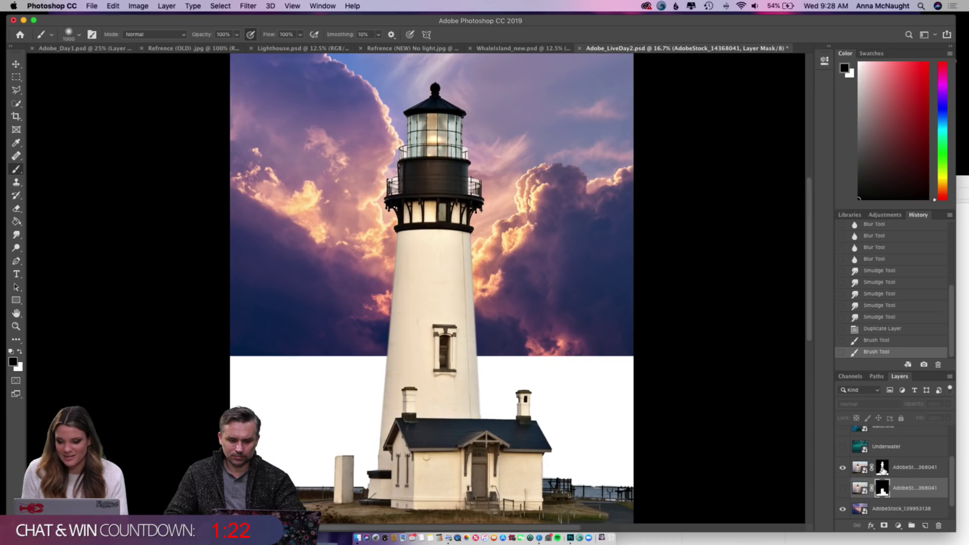
left_click(883, 468)
scroll(520, 455, "down", 2)
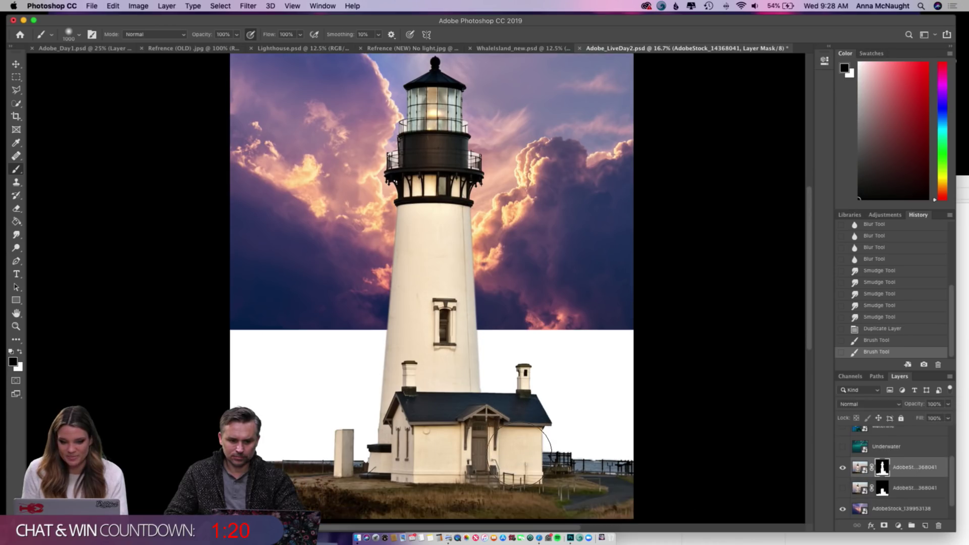
mouse_move(657, 480)
left_mouse_down()
mouse_move(265, 482)
mouse_move(150, 433)
mouse_move(303, 444)
mouse_move(671, 415)
mouse_move(643, 412)
left_mouse_up()
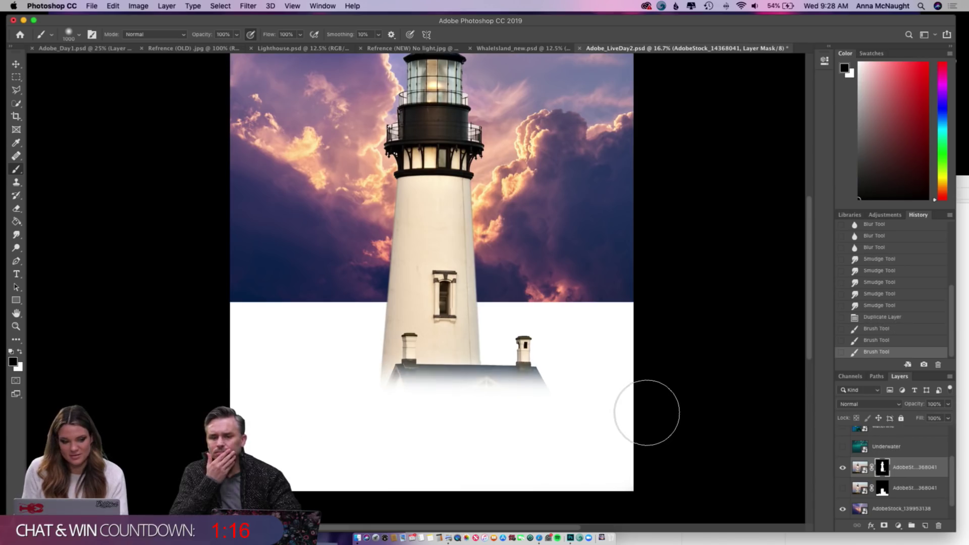
mouse_move(532, 393)
left_mouse_down()
mouse_move(327, 376)
mouse_move(482, 350)
mouse_move(510, 323)
mouse_move(348, 301)
mouse_move(511, 313)
mouse_move(329, 300)
mouse_move(631, 313)
left_mouse_up()
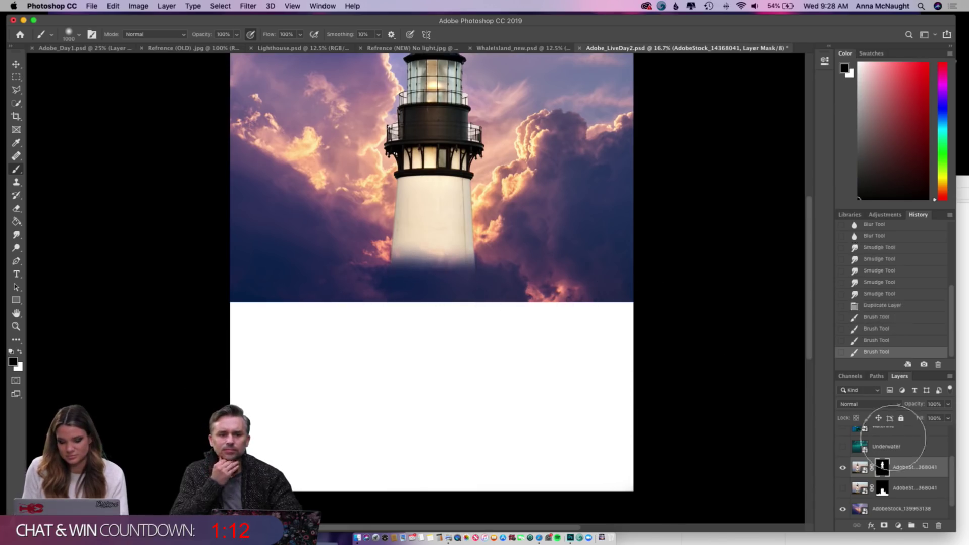
- Hide the upper lighthouse, show the Underwater layer, and enlarge and nudge it slightly to cover the canvas width
left_click(843, 467)
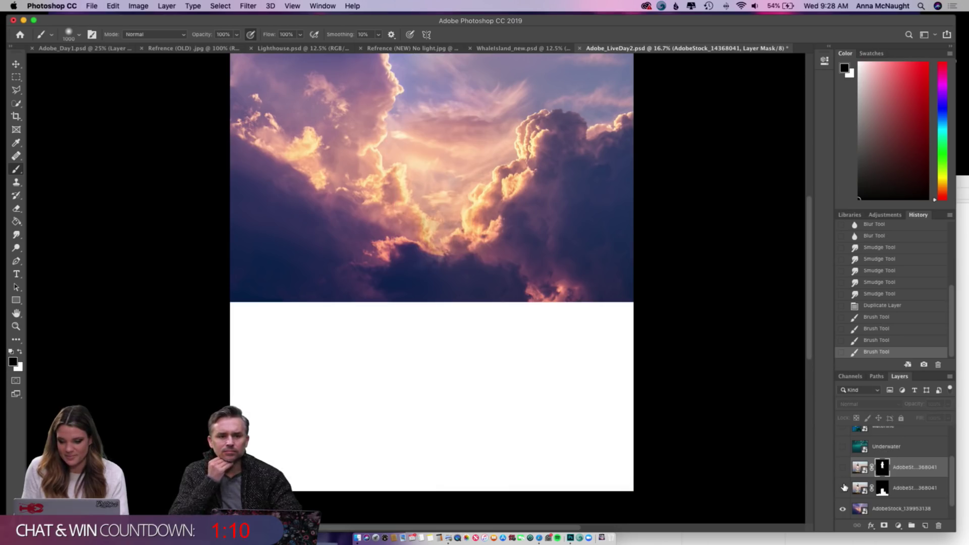
left_click(843, 447)
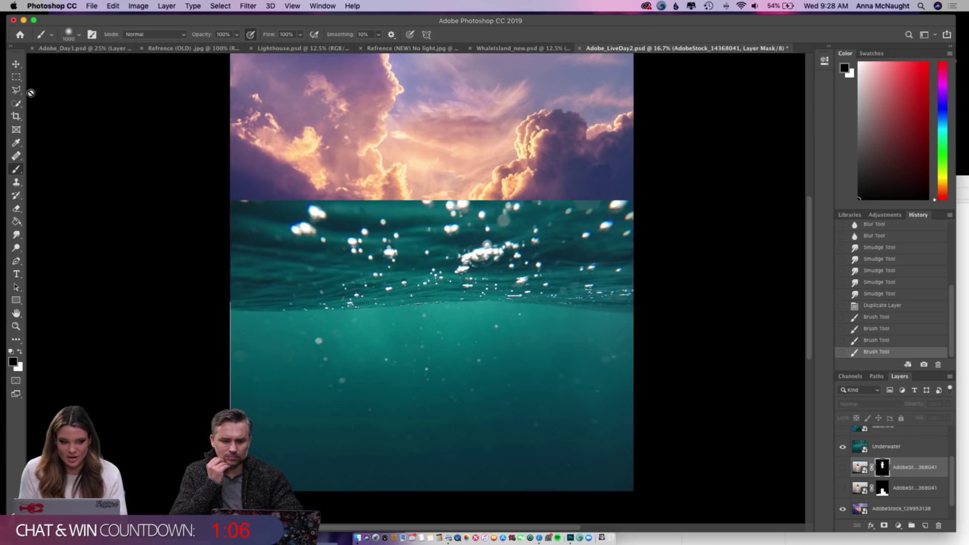
left_click(16, 64)
left_click_drag(404, 277, 402, 274)
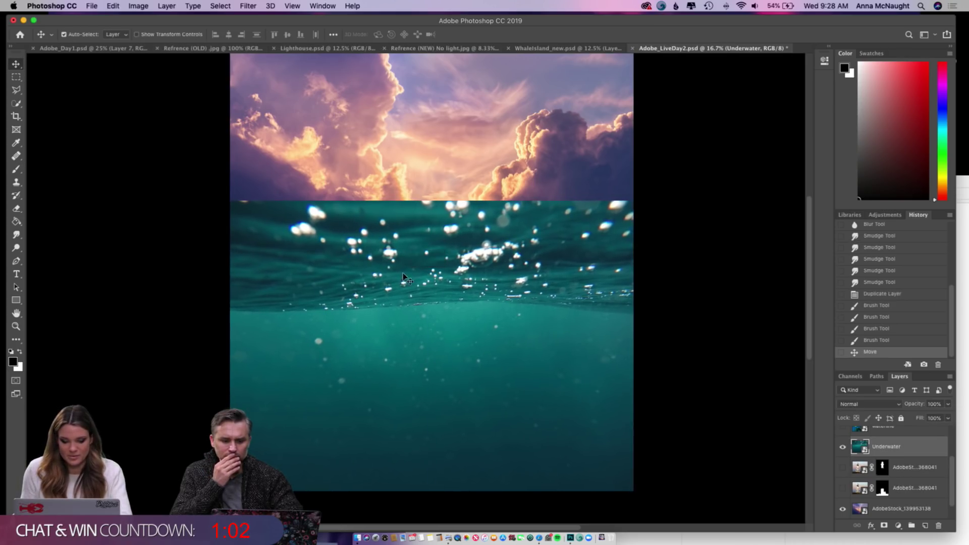
key("super+t")
left_click_drag(637, 200, 639, 197)
key("Return")
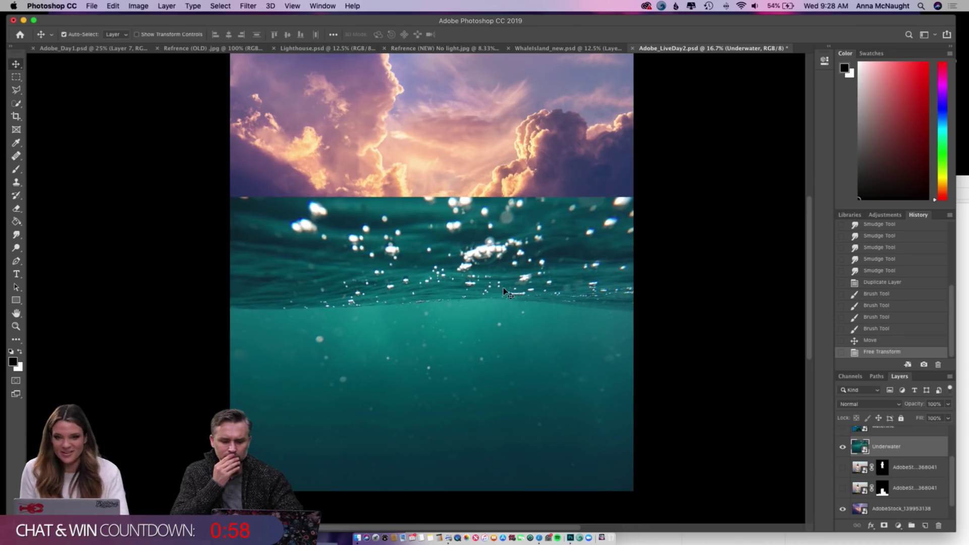
key("Left")
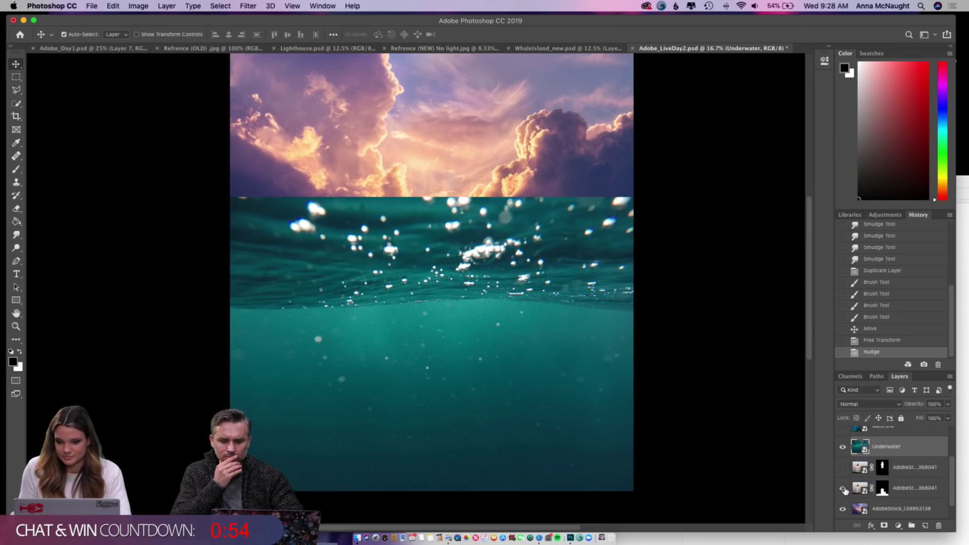
- Move the Underwater layer beneath the lower lighthouse layer, with the lower lighthouse shown
left_click_drag(865, 451, 925, 500)
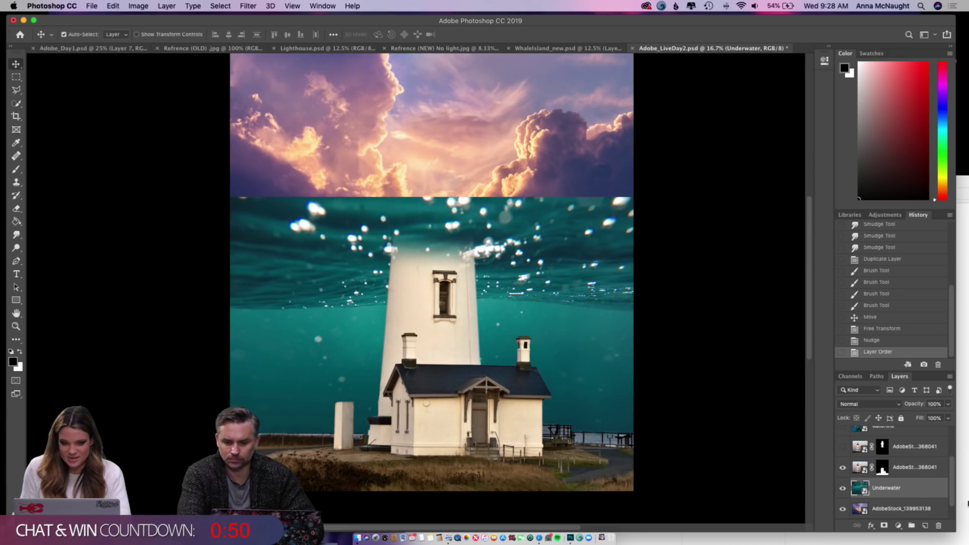
scroll(427, 263, "down", 2)
scroll(426, 263, "right", 1)
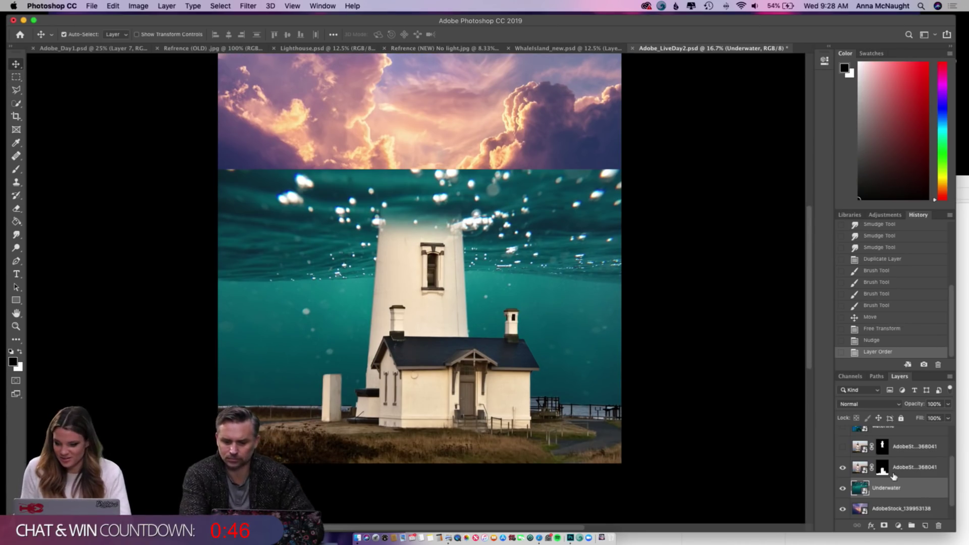
- Show the waterline layer and raise its opacity to 100%
scroll(889, 473, "up", 1)
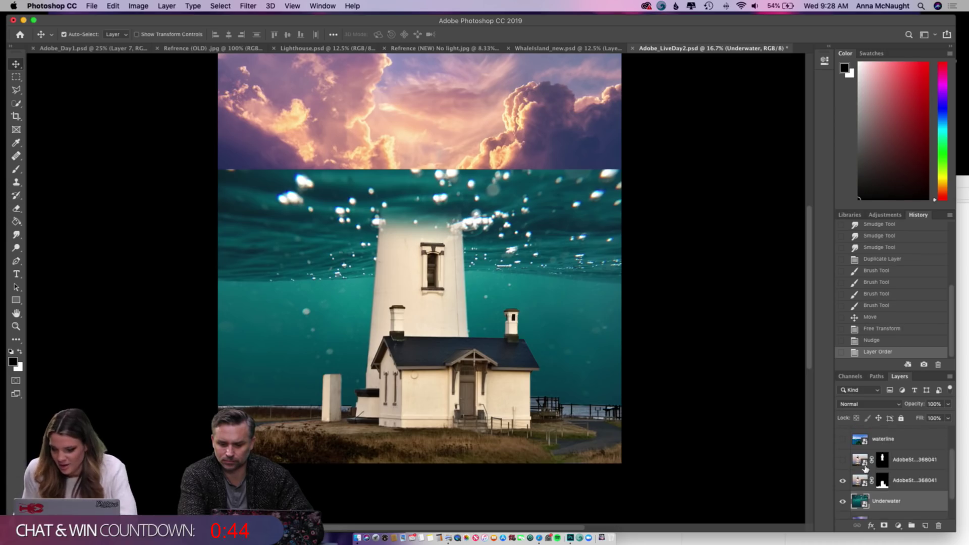
left_click(844, 440)
left_click(882, 439)
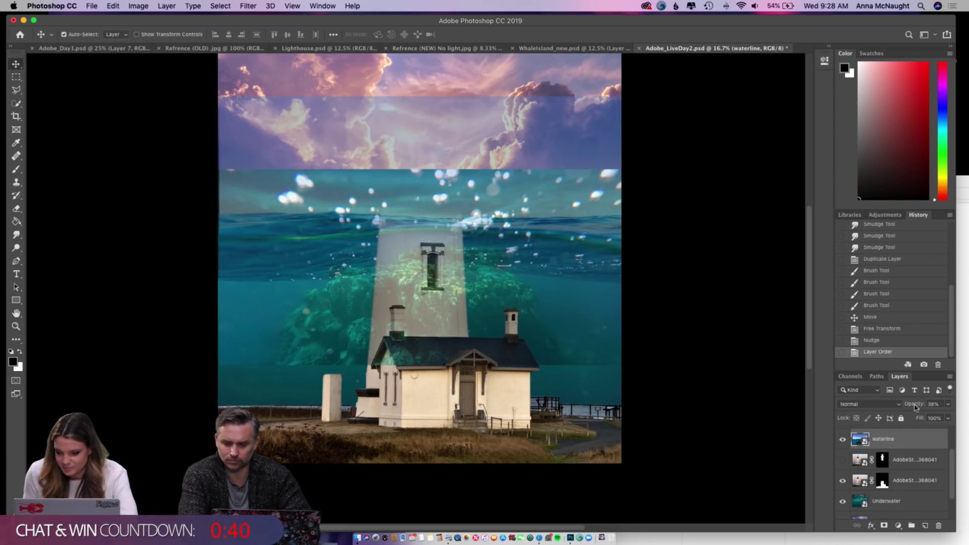
left_click(948, 404)
left_click_drag(918, 417, 949, 417)
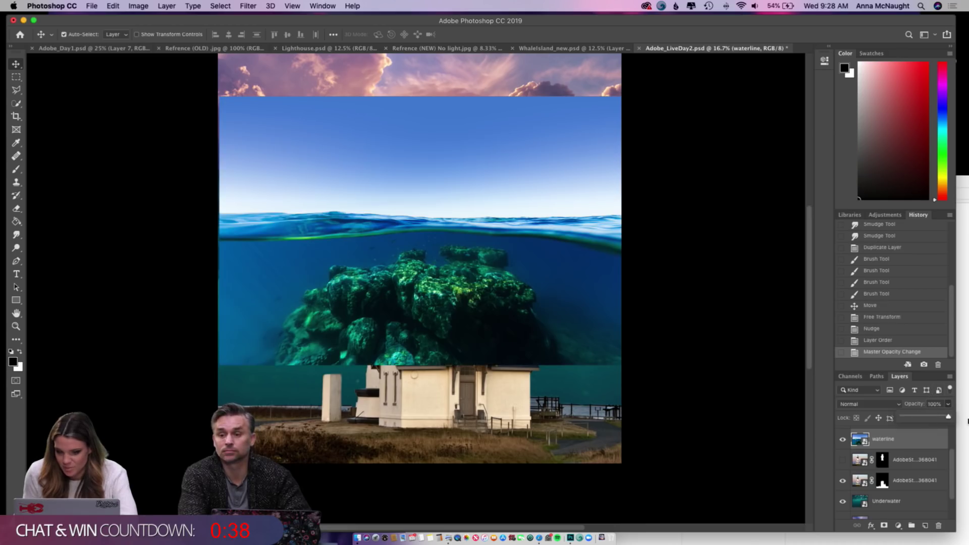
- Add a mask to the waterline layer, try a 200 px black brush stroke across its blue sky, and undo the stroke
left_click(884, 525)
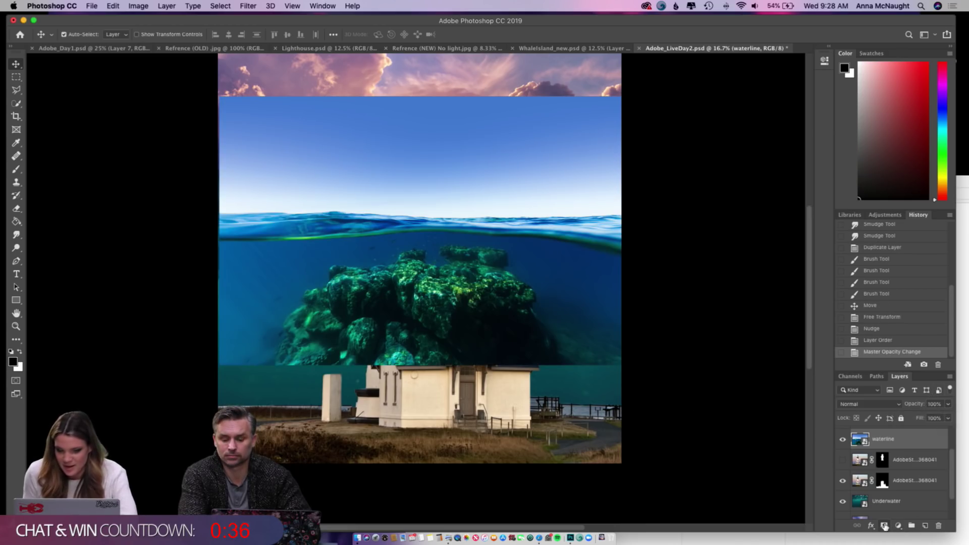
left_click(16, 169)
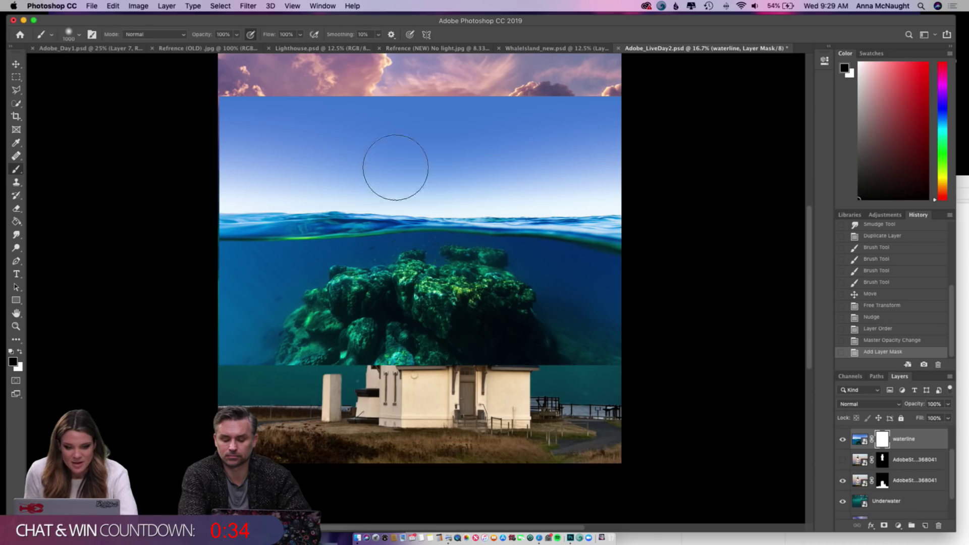
key("bracketleft")
key("bracketleft")
mouse_move(461, 164)
left_mouse_down()
mouse_move(226, 172)
mouse_move(540, 155)
mouse_move(333, 159)
mouse_move(429, 164)
mouse_move(350, 193)
mouse_move(196, 198)
left_mouse_up()
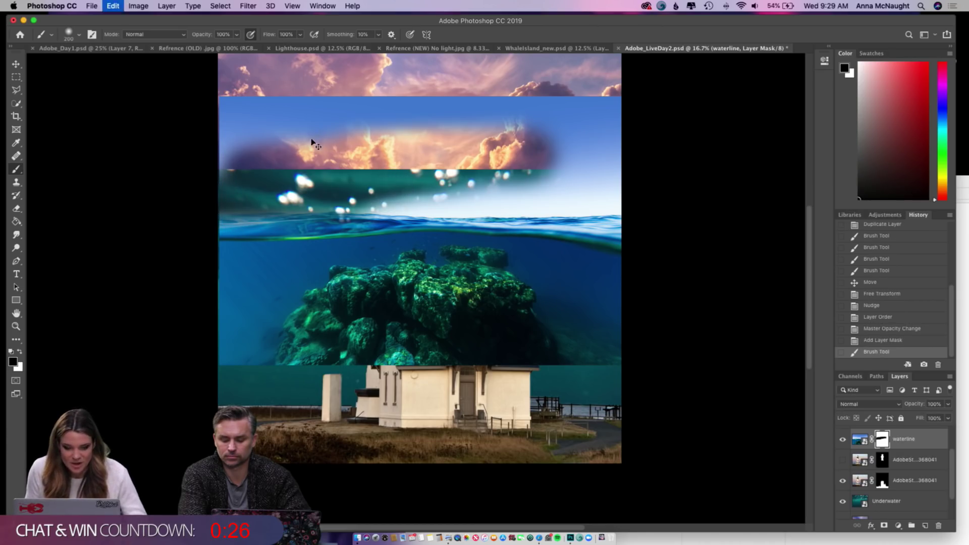
key("super+z")
- Paint black on the waterline mask to hide its blue sky, with a 200 px brush along the waves and 500 px above
left_click_drag(292, 206, 204, 208)
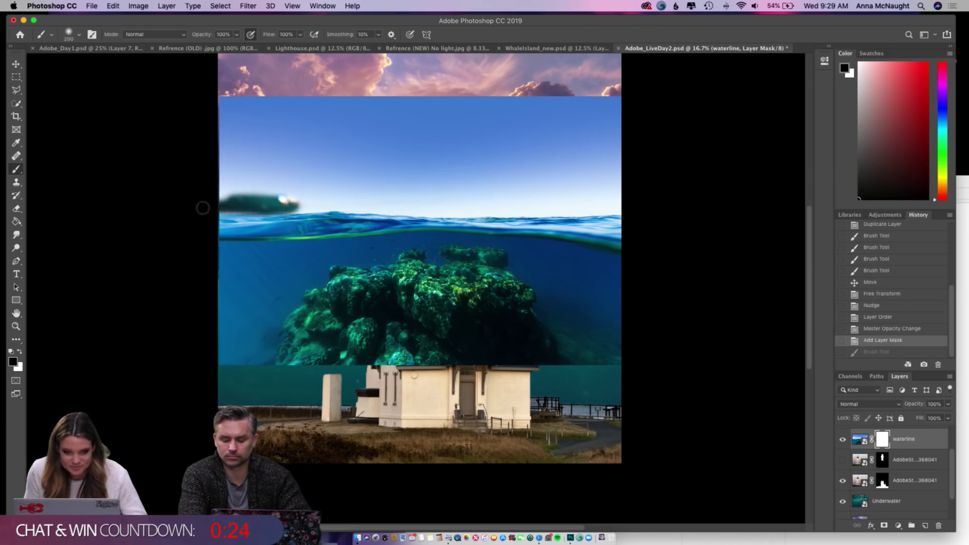
left_click_drag(283, 205, 468, 211)
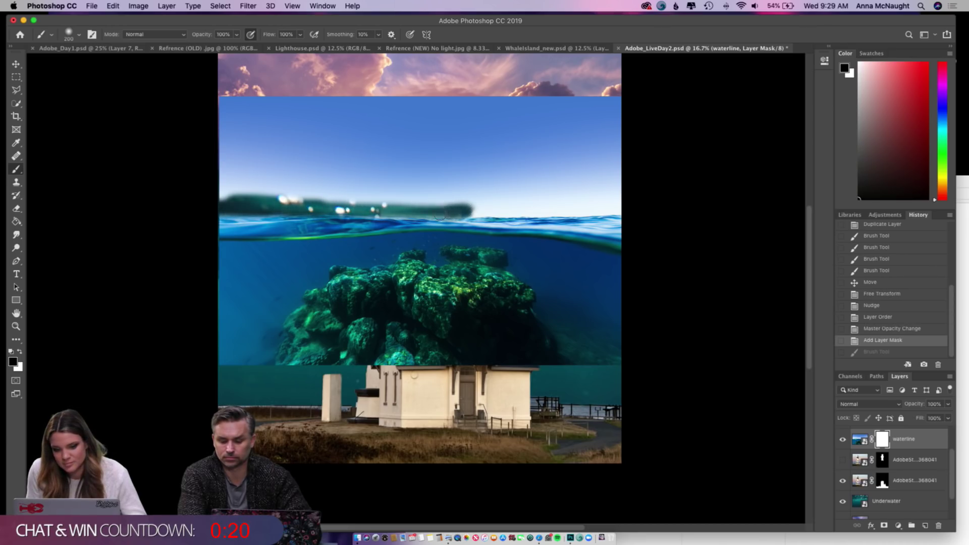
mouse_move(389, 213)
left_mouse_down()
mouse_move(653, 208)
mouse_move(209, 187)
mouse_move(520, 193)
mouse_move(128, 183)
mouse_move(481, 158)
mouse_move(316, 152)
mouse_move(549, 121)
mouse_move(325, 113)
mouse_move(570, 112)
mouse_move(323, 105)
mouse_move(433, 97)
left_mouse_up()
key("bracketright")
key("bracketright")
key("bracketright")
key("bracketright")
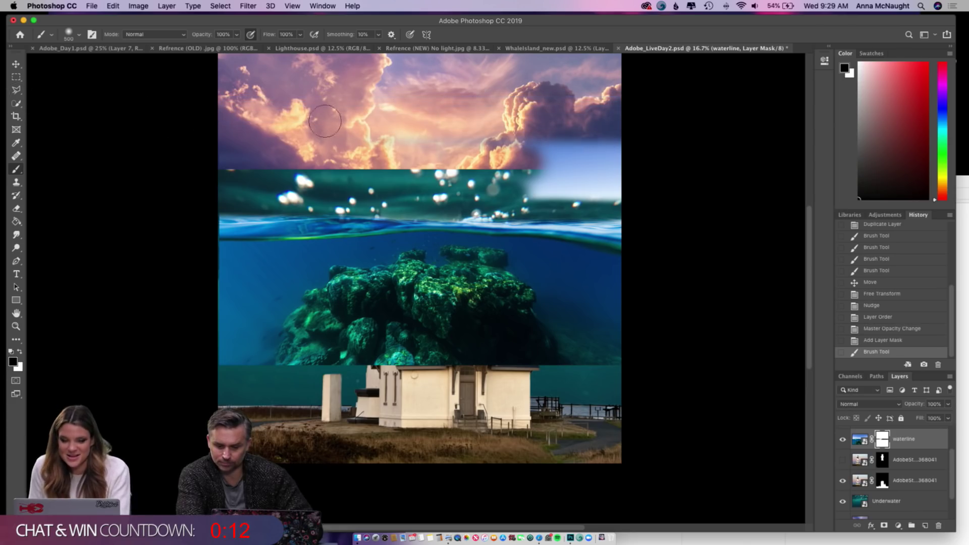
mouse_move(733, 161)
left_mouse_down()
mouse_move(565, 169)
mouse_move(581, 190)
mouse_move(657, 201)
left_mouse_up()
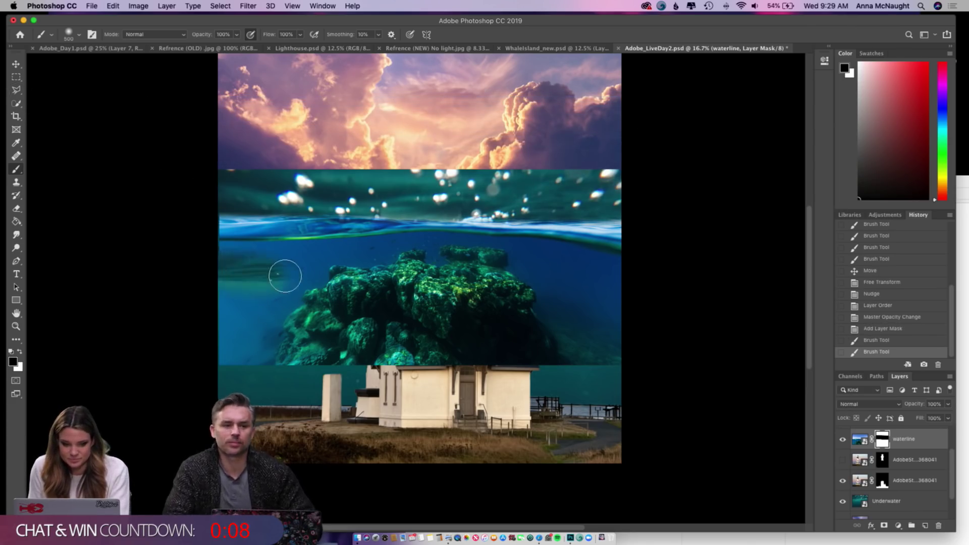
- Paint black on the waterline mask to hide the coral reef and blue water below the wave band
left_click_drag(391, 276, 432, 290)
mouse_move(184, 314)
left_mouse_down()
mouse_move(171, 338)
mouse_move(111, 363)
left_mouse_up()
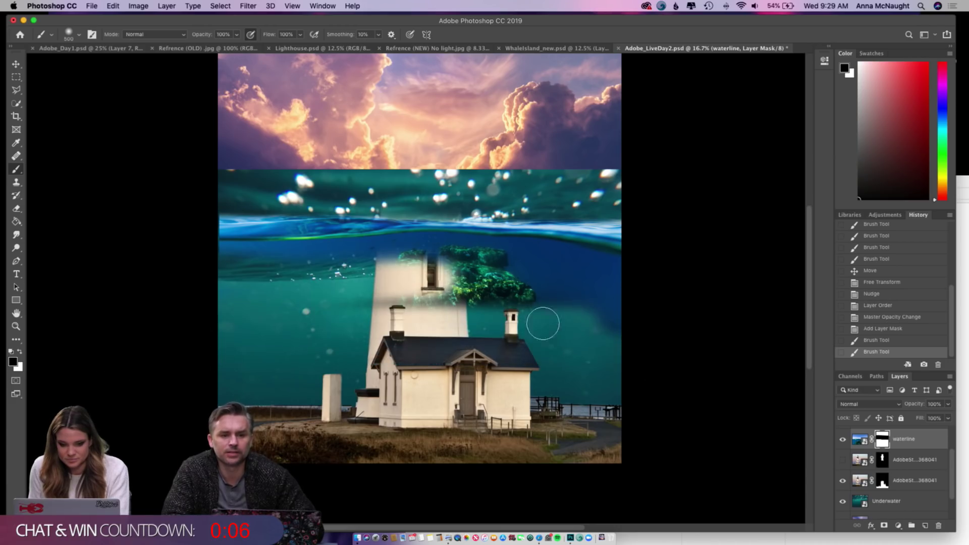
left_click_drag(606, 323, 436, 261)
mouse_move(329, 273)
left_mouse_down()
mouse_move(438, 261)
mouse_move(645, 278)
mouse_move(577, 273)
mouse_move(560, 305)
mouse_move(497, 316)
mouse_move(493, 330)
mouse_move(628, 321)
mouse_move(358, 295)
mouse_move(358, 307)
mouse_move(603, 306)
left_mouse_up()
left_click_drag(508, 276, 561, 282)
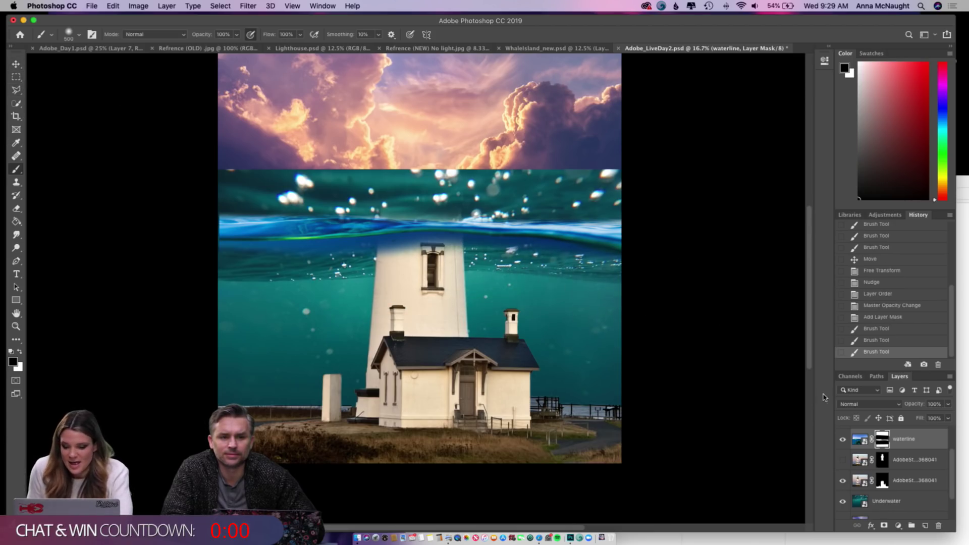
- Add a mask to the Underwater layer and paint black above the waves to reveal the sunset sky
left_click(879, 502)
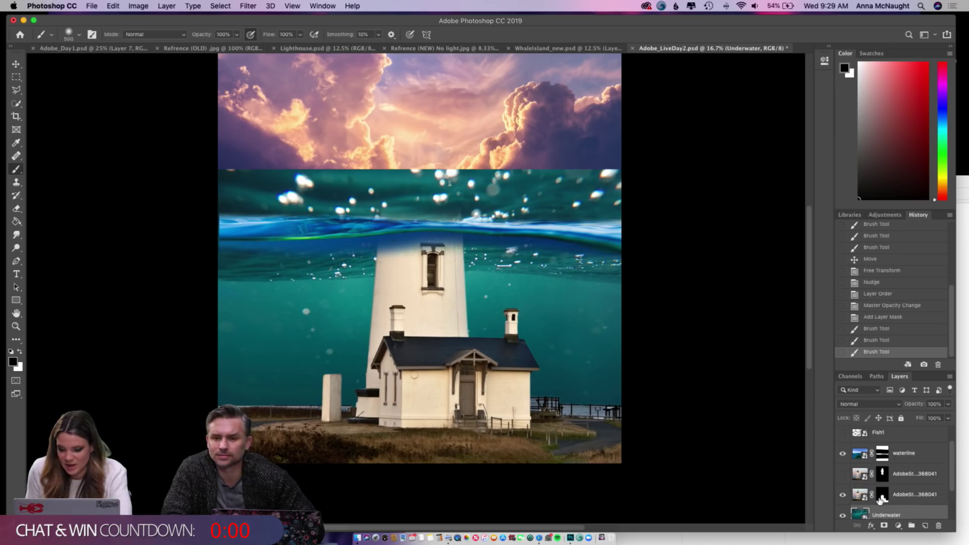
scroll(879, 500, "down", 1)
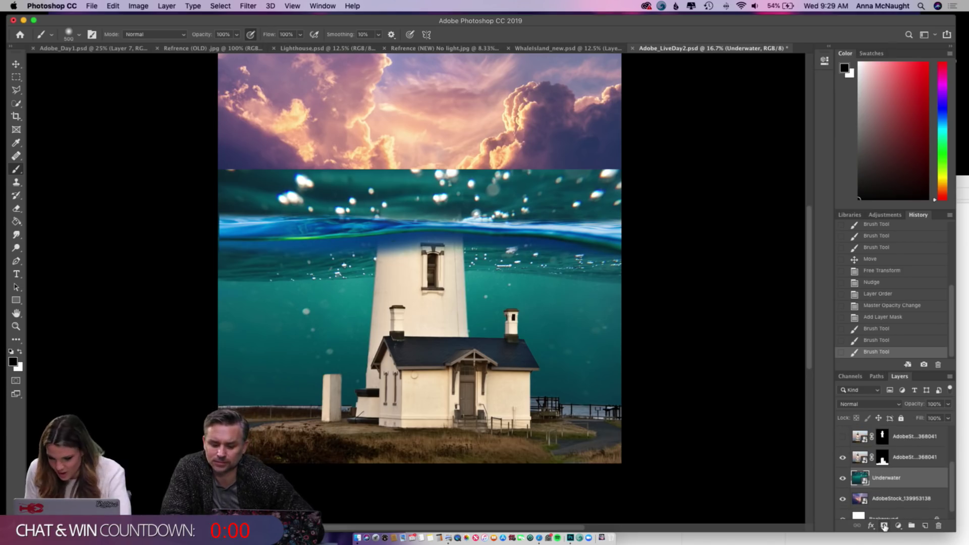
left_click(884, 526)
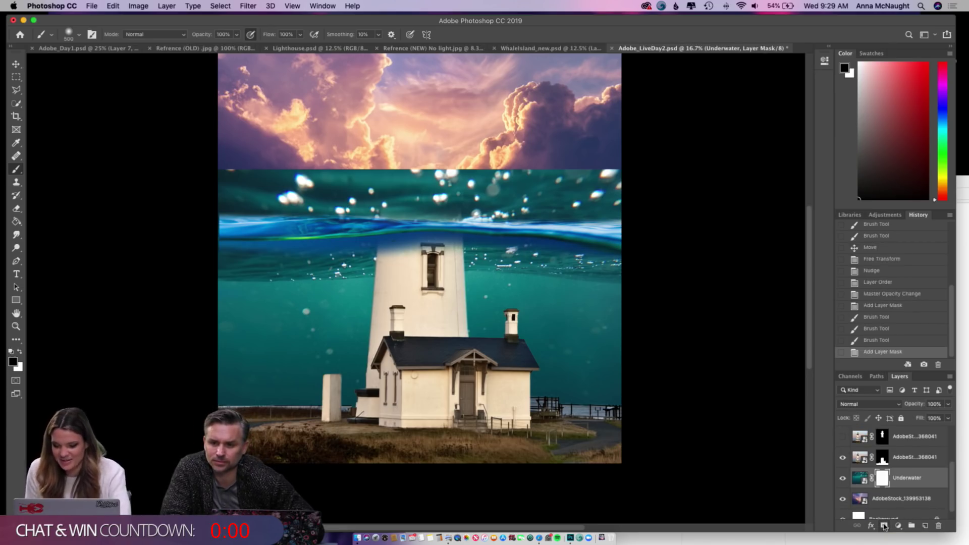
scroll(353, 192, "down", 1)
mouse_move(352, 185)
left_mouse_down()
mouse_move(341, 181)
mouse_move(452, 193)
mouse_move(645, 190)
left_mouse_up()
left_click_drag(151, 160, 644, 160)
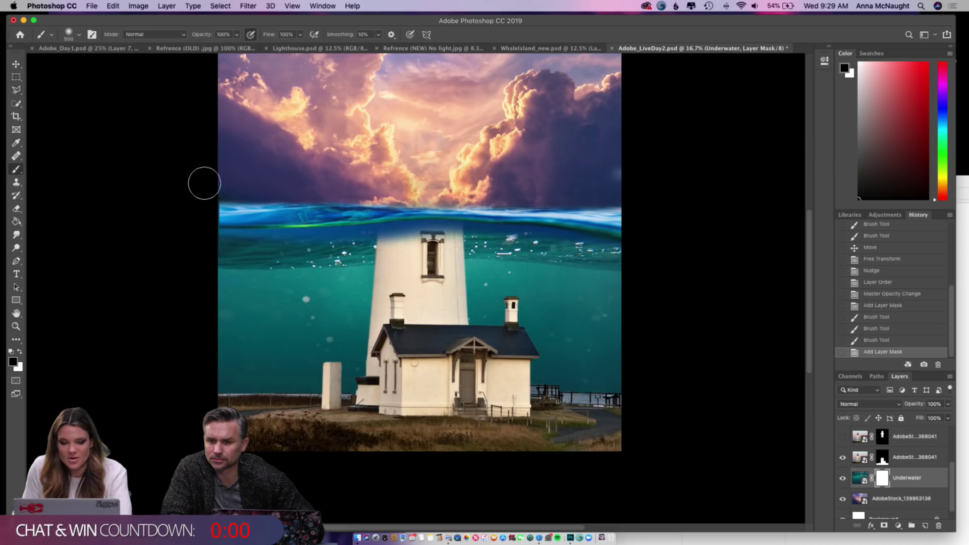
left_click_drag(638, 178, 622, 162)
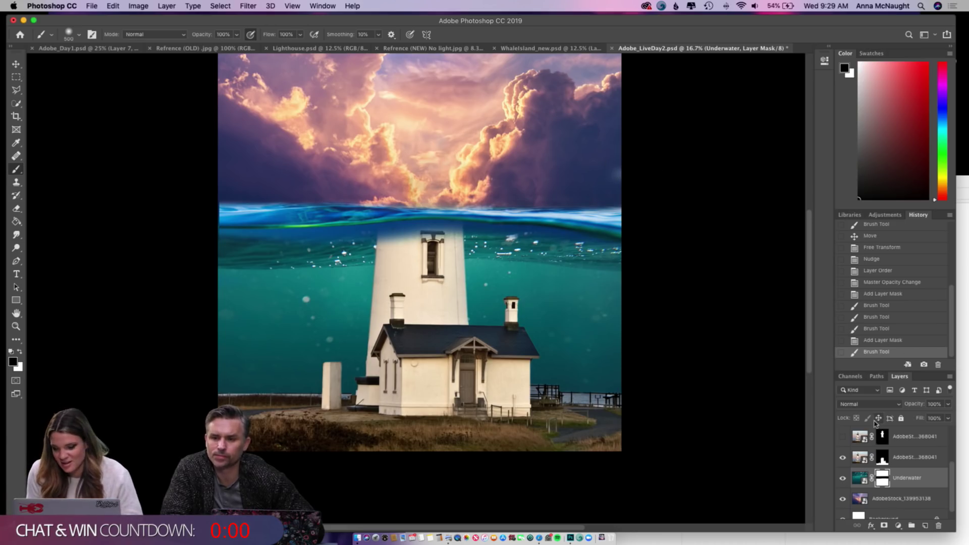
- Touch up the waterline layer's mask with black above the waves at the image's right edge
scroll(887, 473, "up", 2)
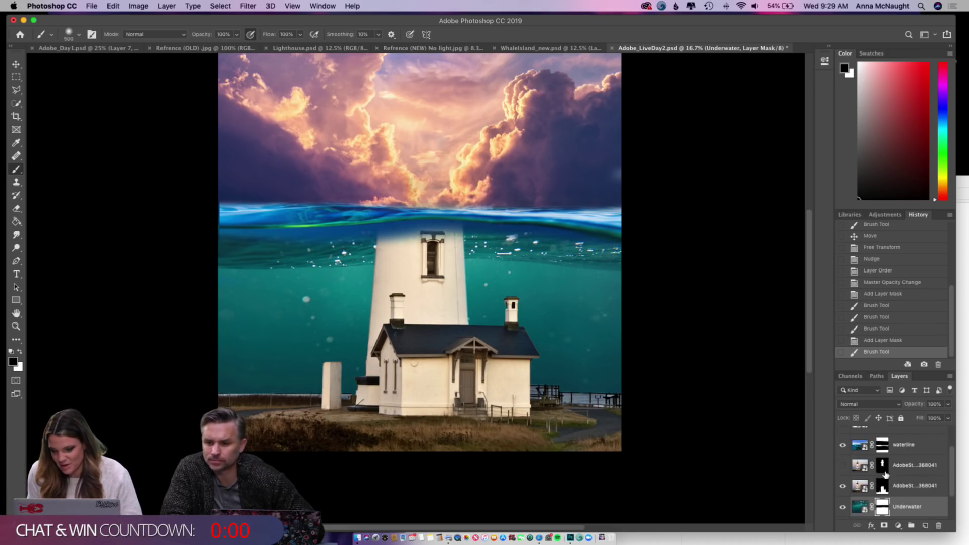
left_click(882, 445)
left_click_drag(624, 187, 634, 176)
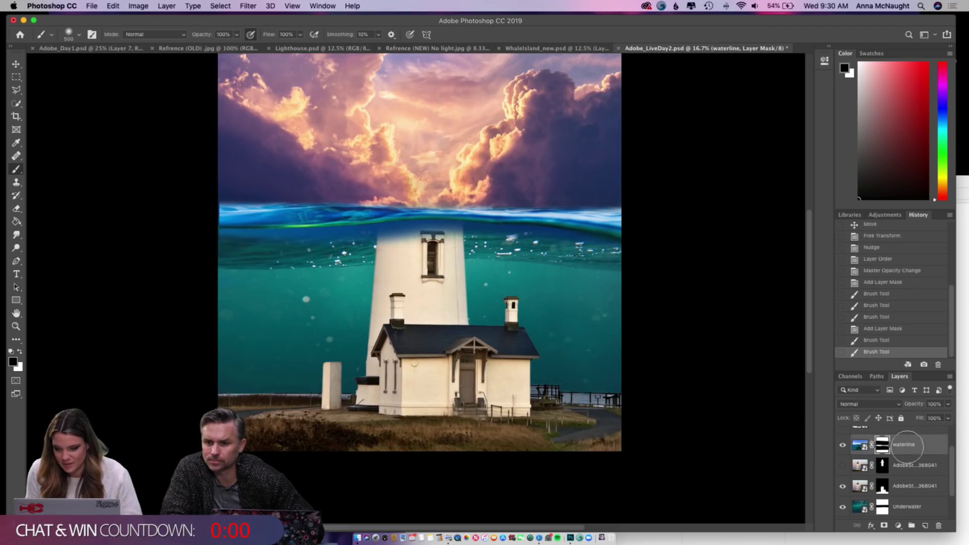
- Rename the lower lighthouse layer as UW Lighthouse
left_click(912, 467)
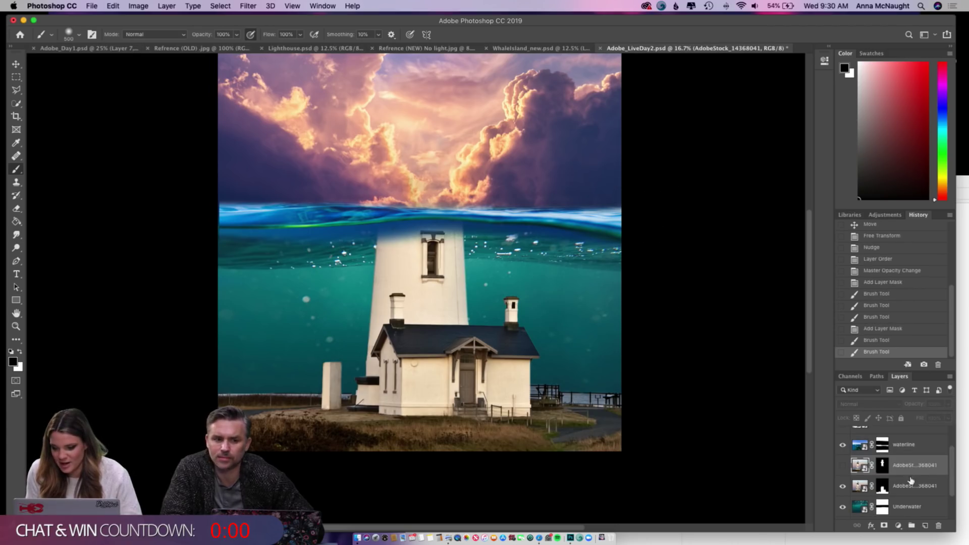
left_click(905, 487)
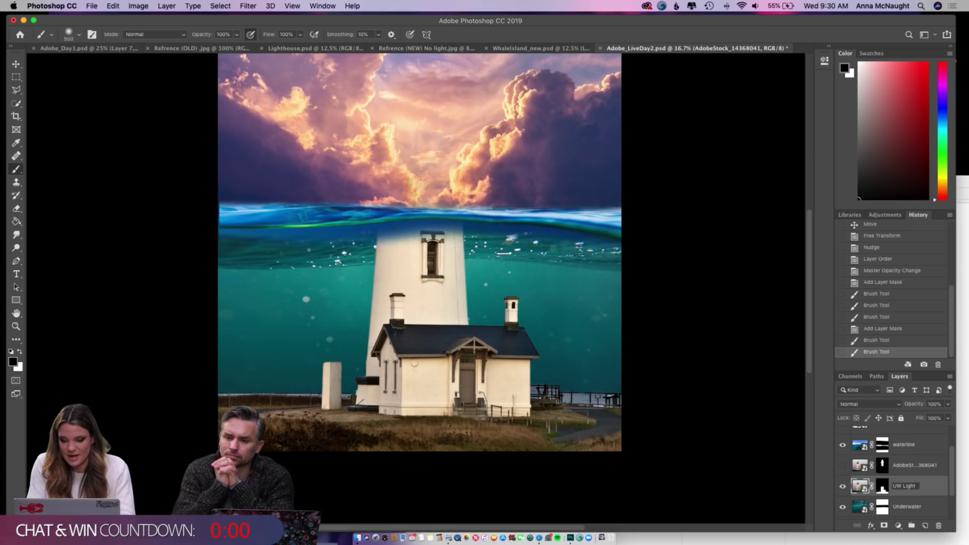
key("Return")
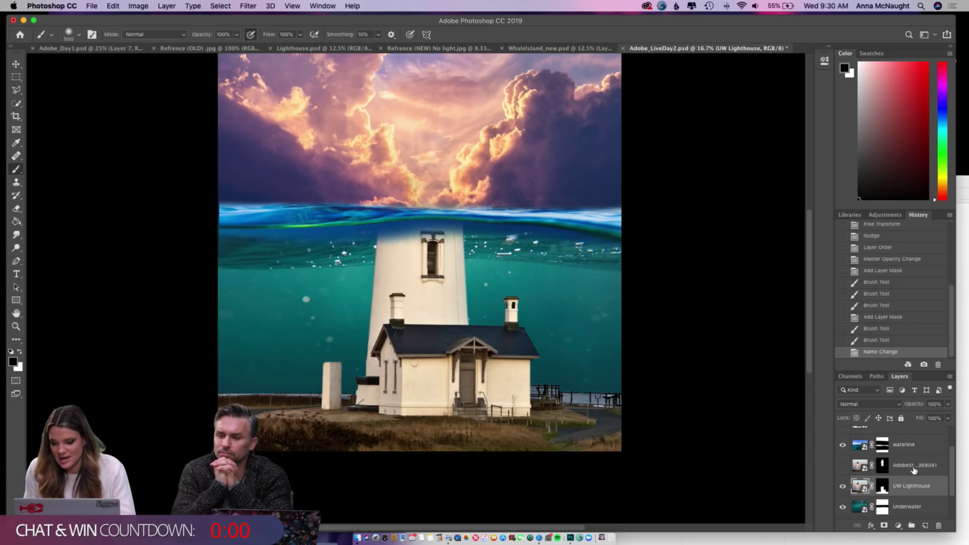
- Rename the upper lighthouse layer, AdobeStock_14368041, as AW Lighthouse
left_click(911, 470)
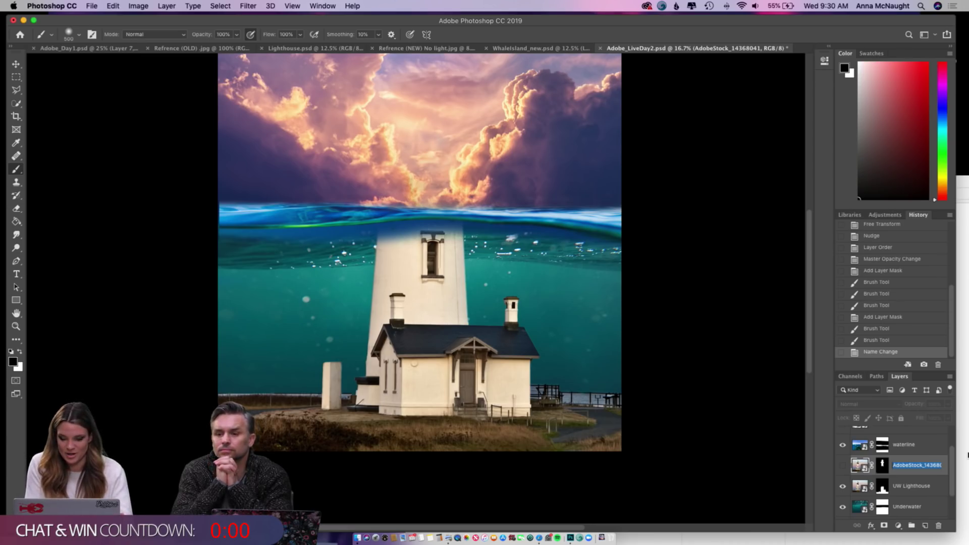
type("AW")
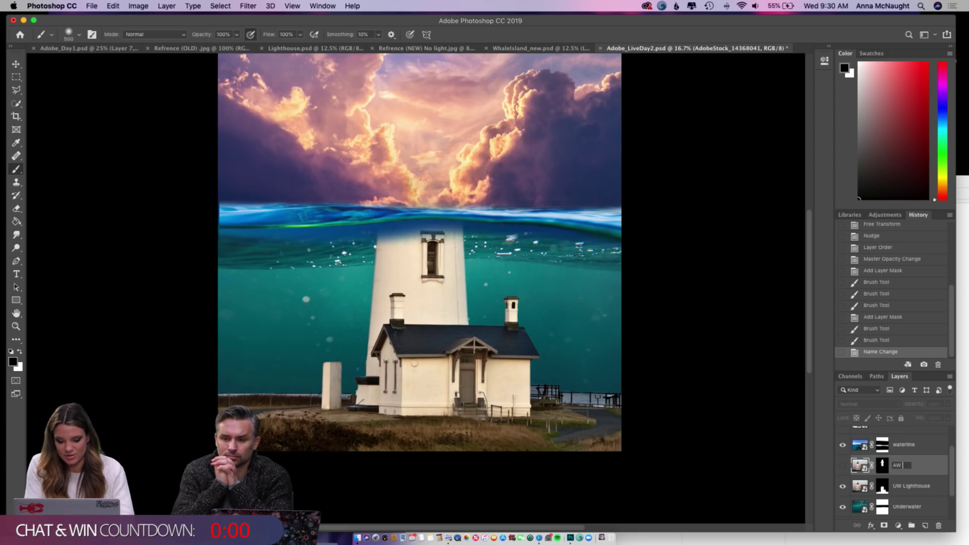
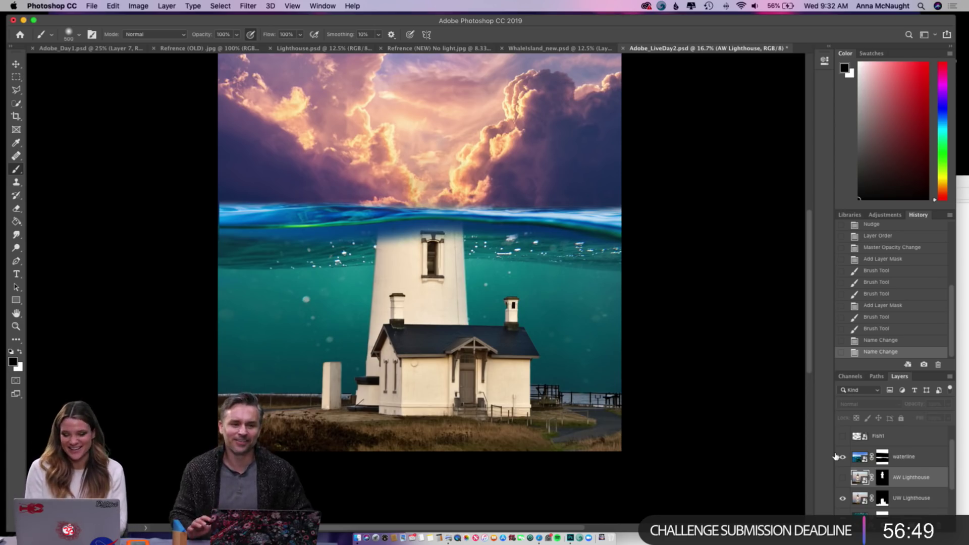
- Target the UW Lighthouse mask and try hiding the tower's top edge with a 200 px black brush at 100% flow
scroll(883, 458, "down", 2)
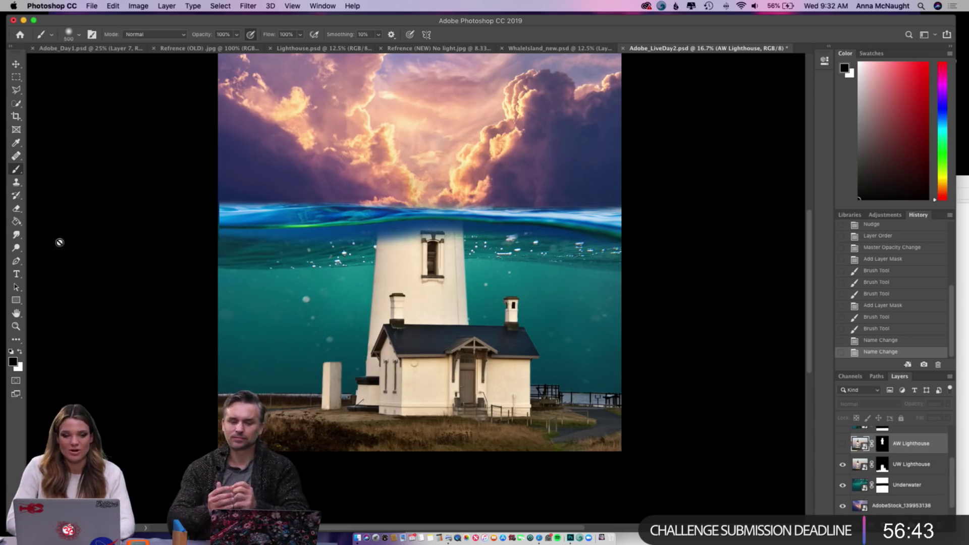
left_click(15, 66)
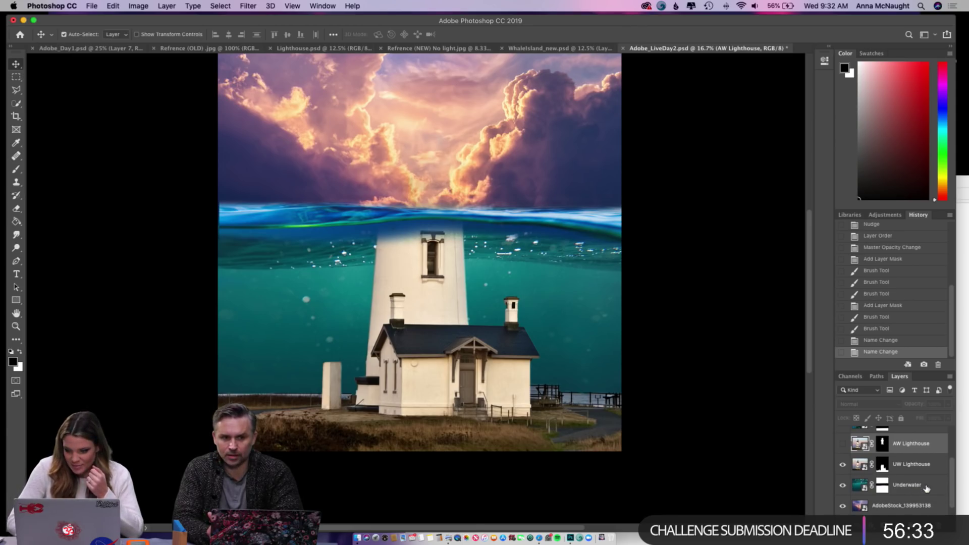
left_click(882, 464)
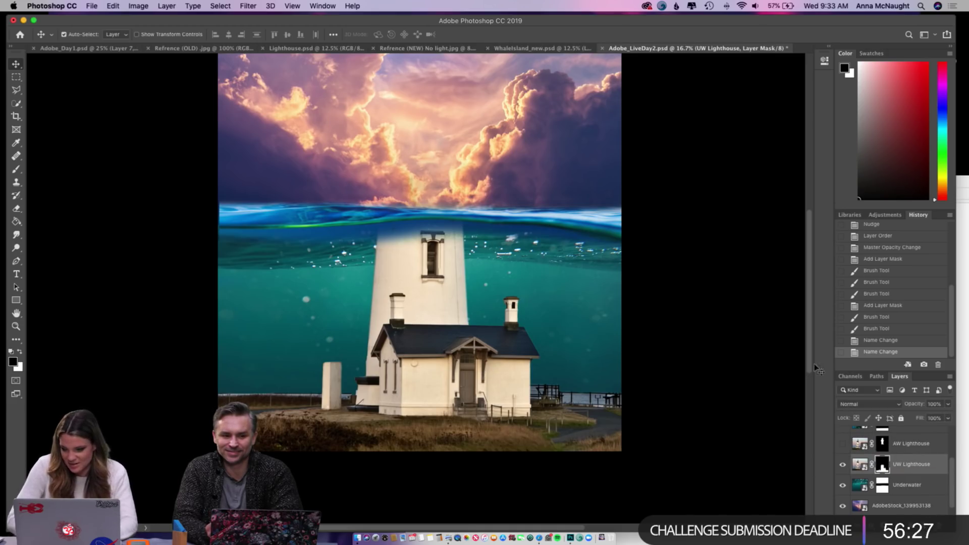
left_click(16, 169)
key("bracketleft")
key("bracketleft")
key("bracketleft")
key("bracketleft")
key("super+equal")
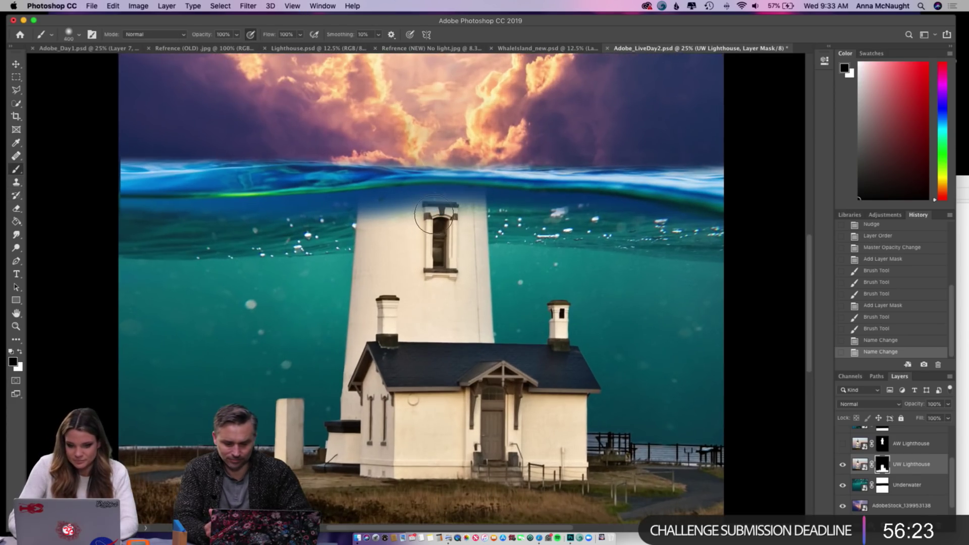
mouse_move(497, 206)
left_mouse_down()
mouse_move(361, 223)
mouse_move(321, 216)
left_mouse_up()
key("super+z")
- Set the brush flow to 31% and paint black on the UW Lighthouse mask to hide the tower's top behind the wave band
left_click(300, 34)
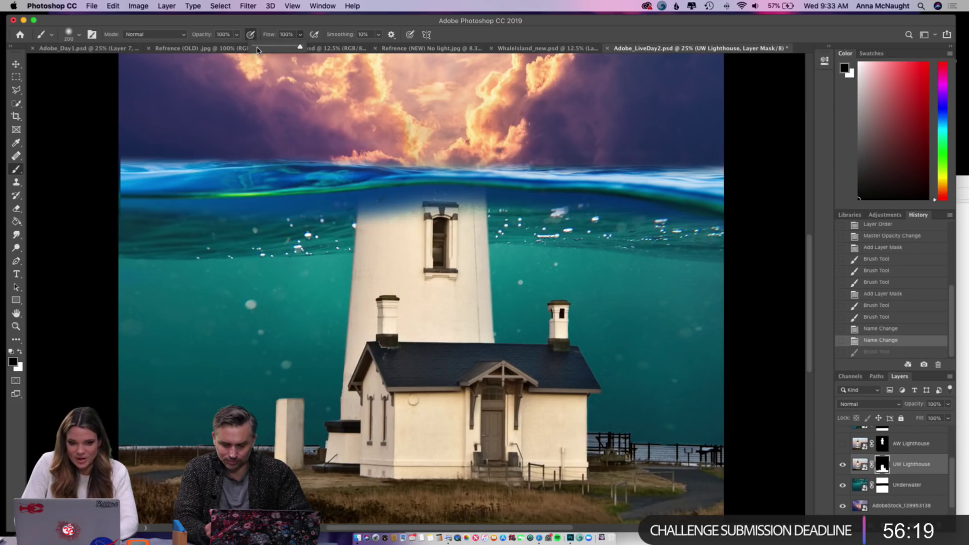
left_click_drag(258, 49, 268, 49)
mouse_move(479, 207)
left_mouse_down()
mouse_move(359, 209)
mouse_move(513, 203)
mouse_move(495, 201)
mouse_move(487, 216)
mouse_move(330, 220)
mouse_move(502, 220)
left_mouse_up()
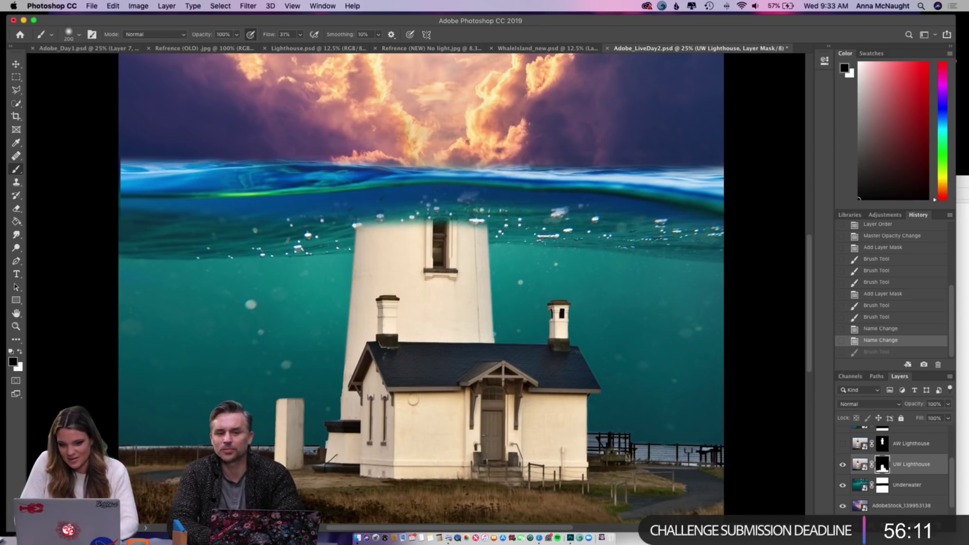
left_click(323, 224)
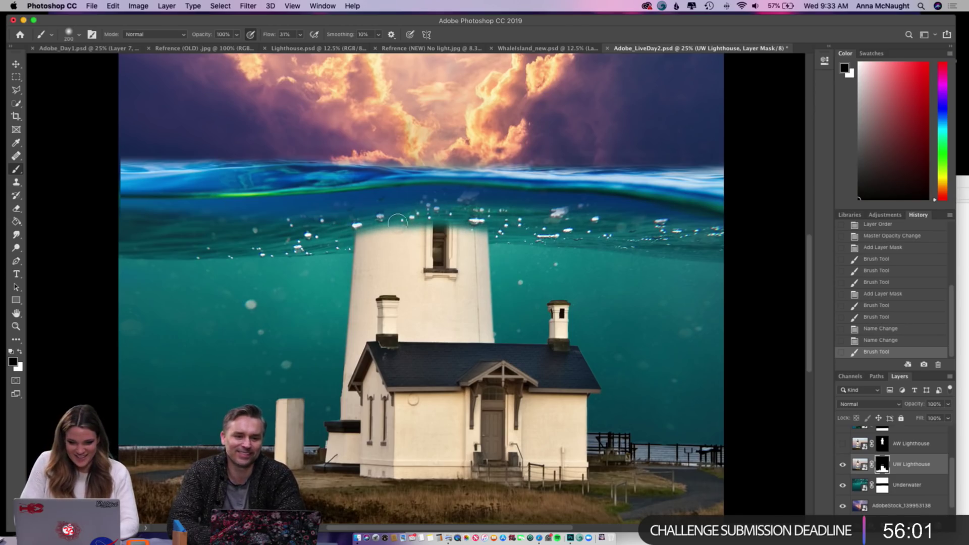
left_click_drag(521, 216, 550, 218)
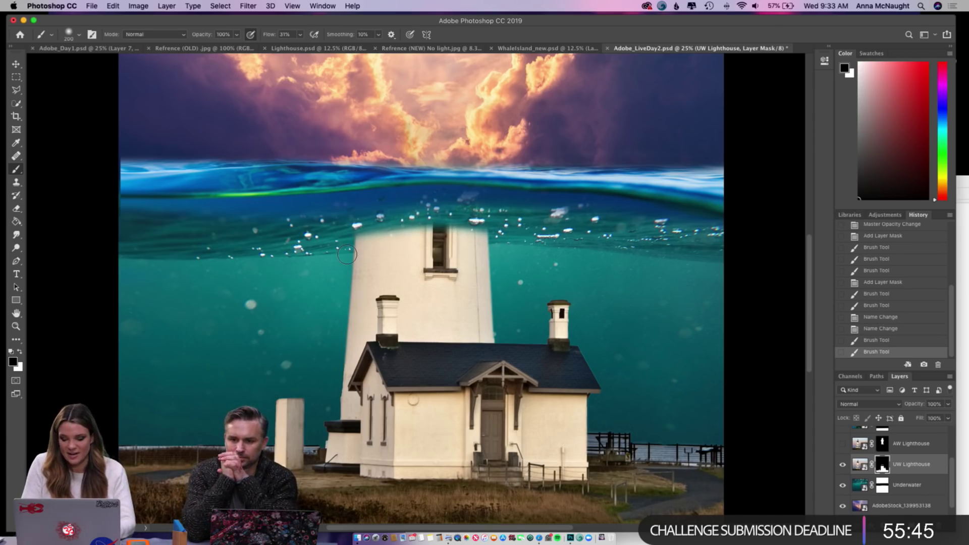
- Compare the composite with and without the AW Lighthouse layer and look at the finished Lighthouse.psd for reference
key("super+minus")
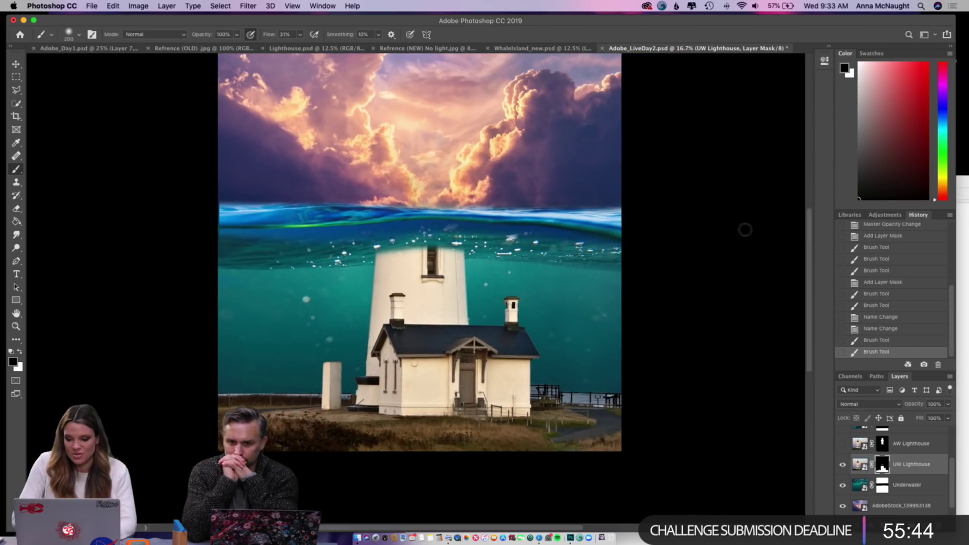
left_click(843, 444)
left_click(843, 444)
left_click(843, 444)
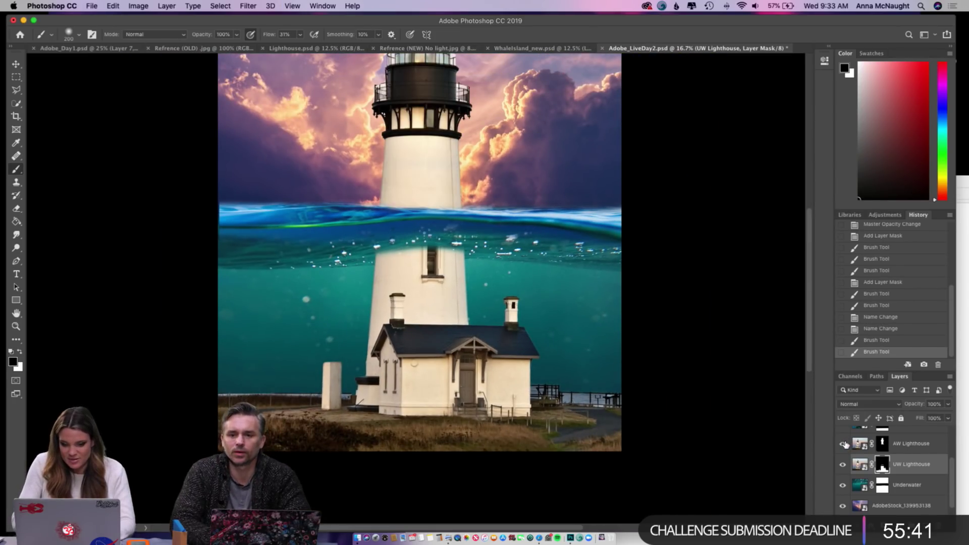
key("super+minus")
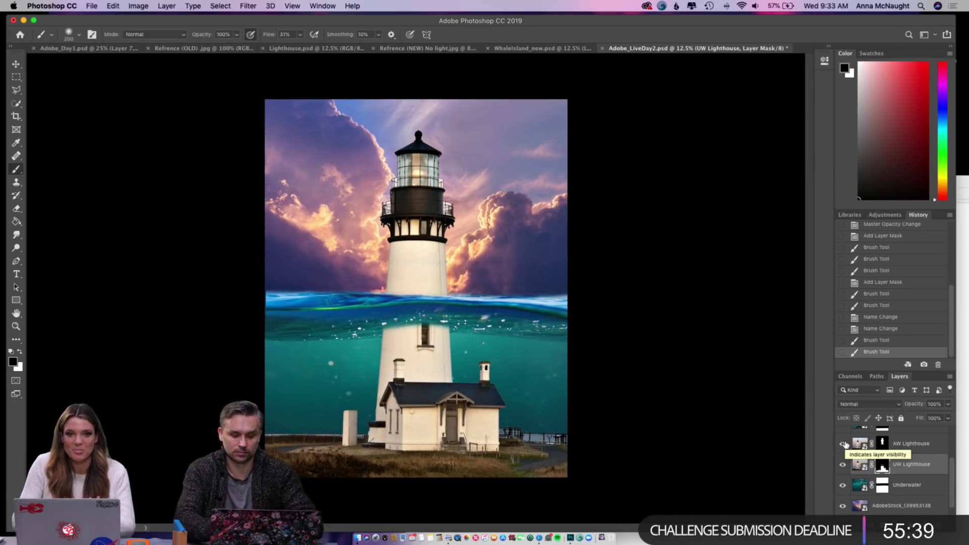
left_click(843, 444)
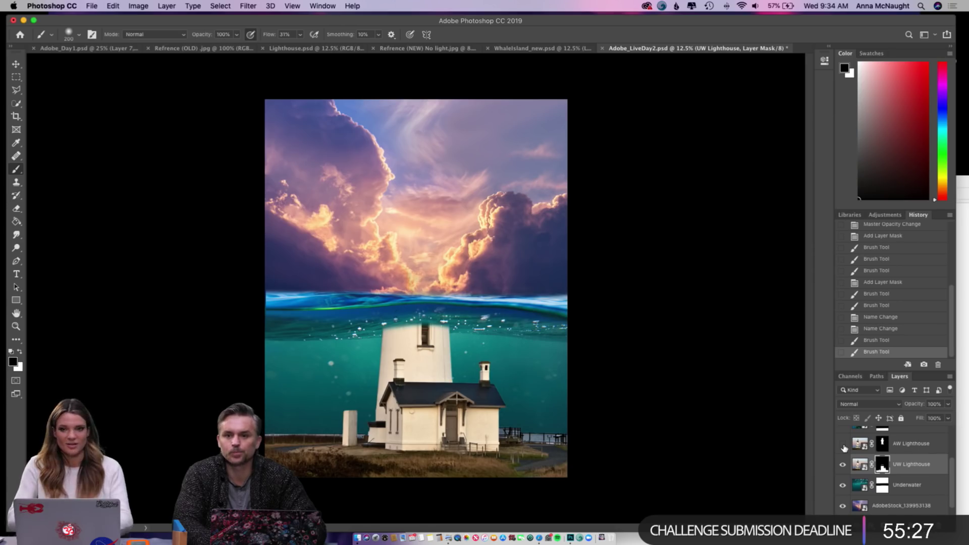
left_click(304, 48)
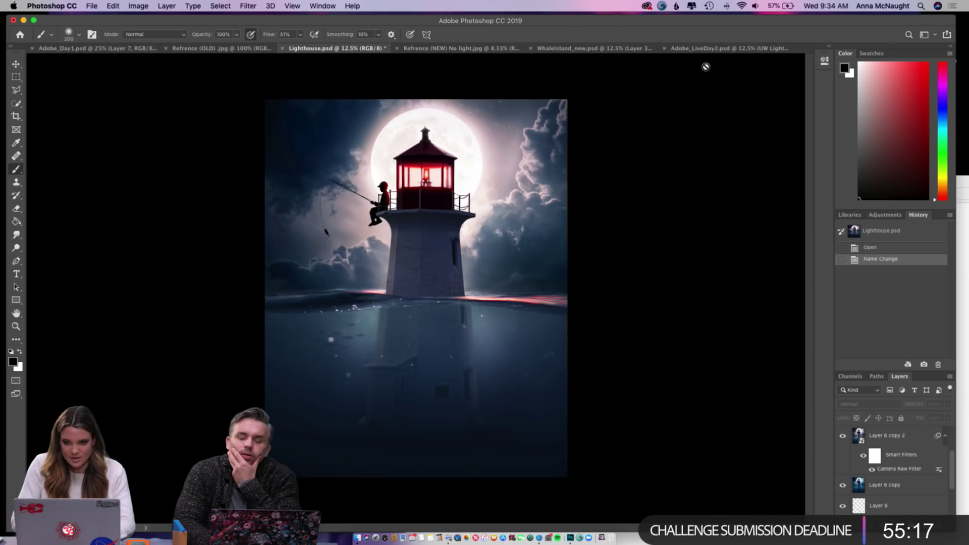
left_click(700, 48)
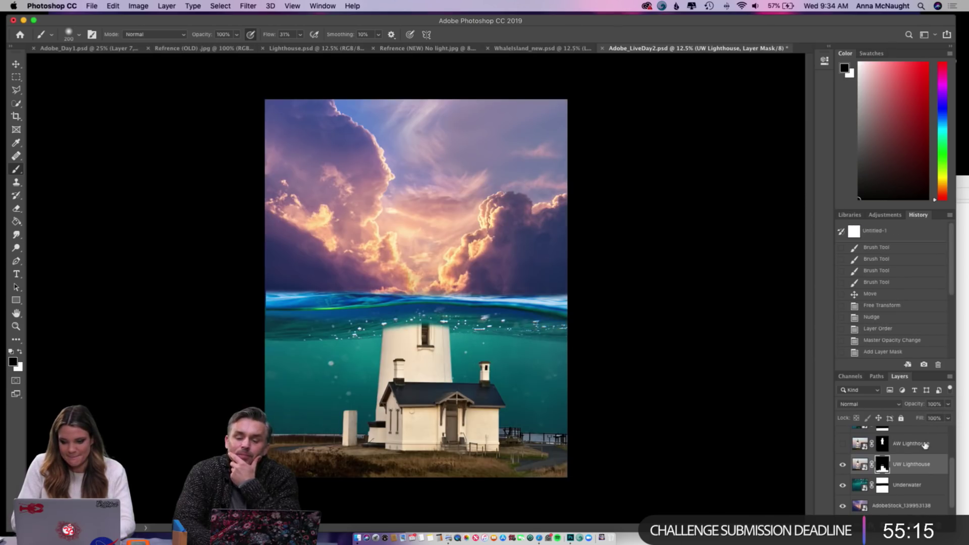
- Apply a Perspective transform to the UW Lighthouse image, widening its base to about 137%, and shift it down and to the right
left_click(857, 465)
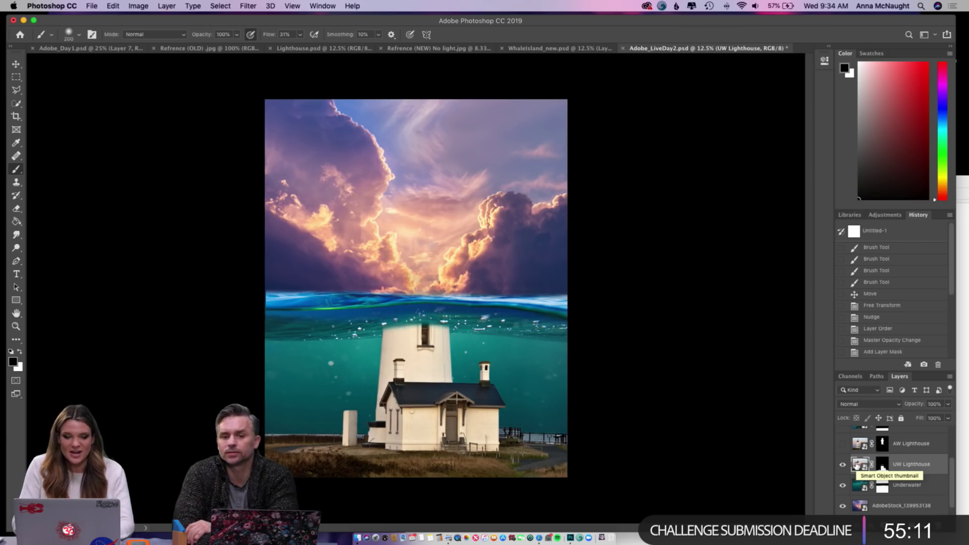
left_click(113, 5)
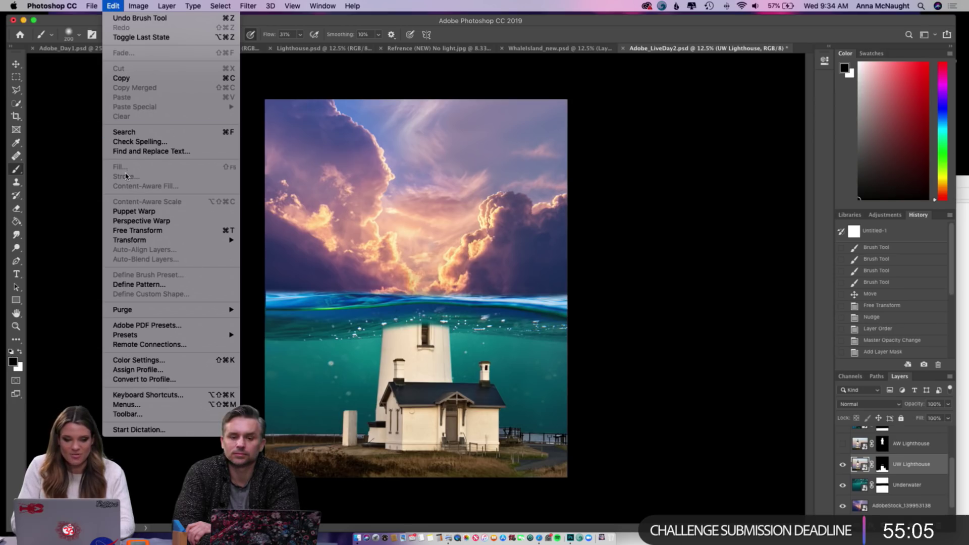
mouse_move(123, 240)
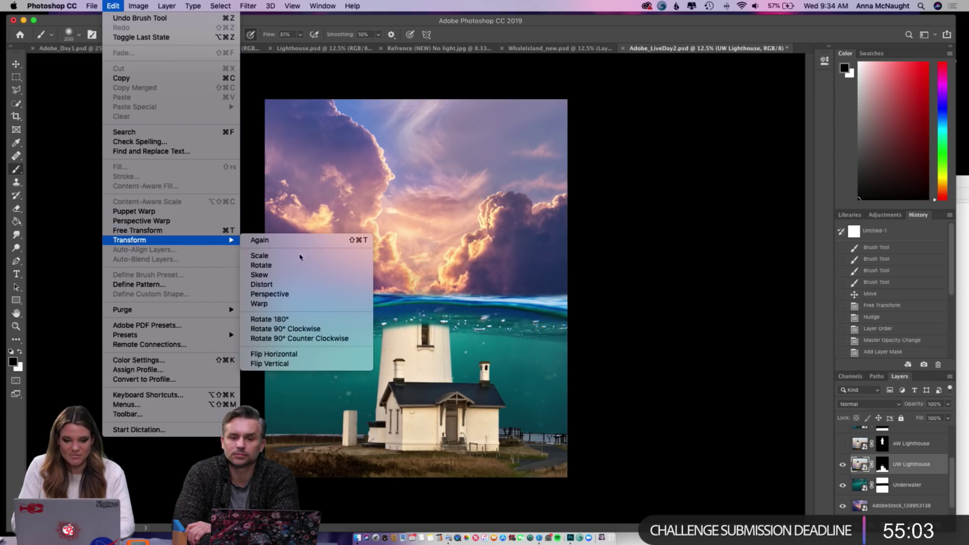
left_click(286, 295)
key("super+minus")
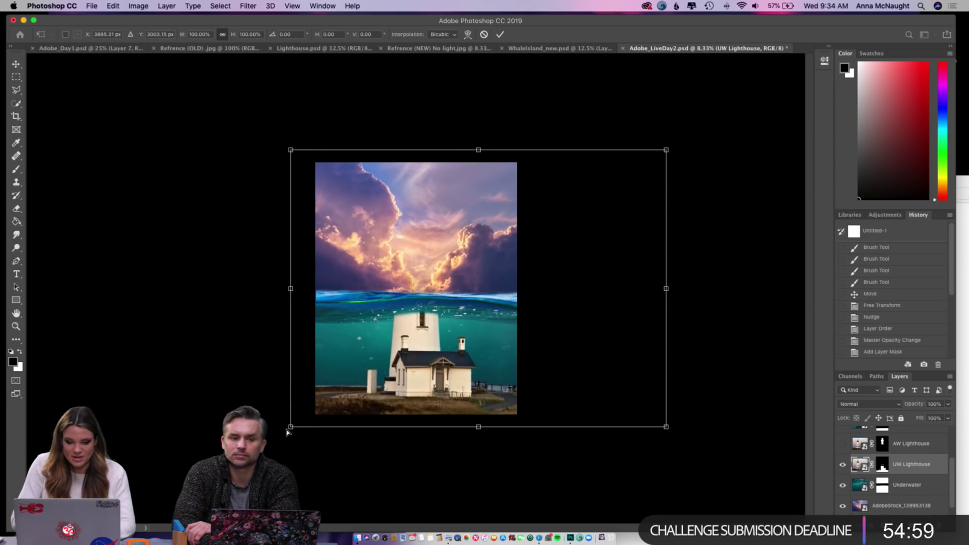
left_click_drag(287, 431, 250, 428)
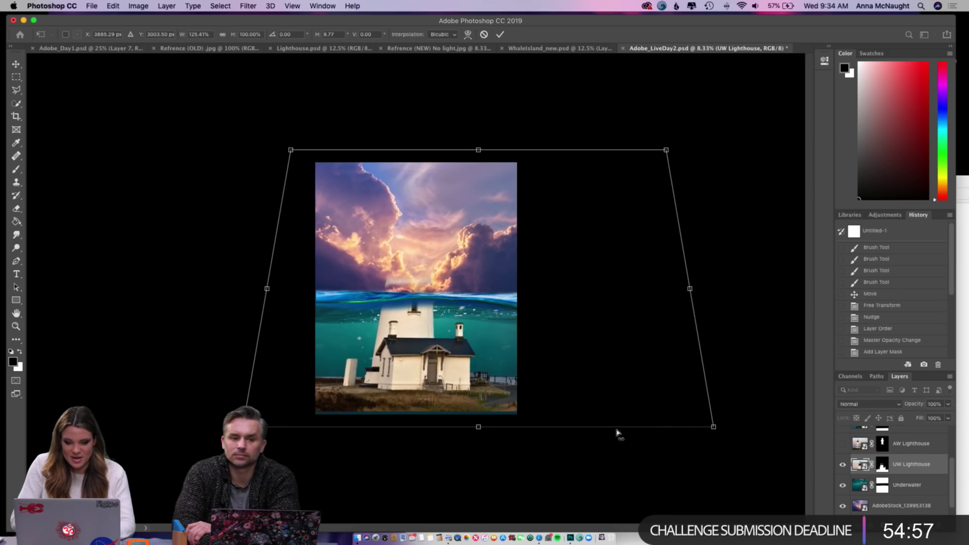
left_click_drag(708, 428, 735, 429)
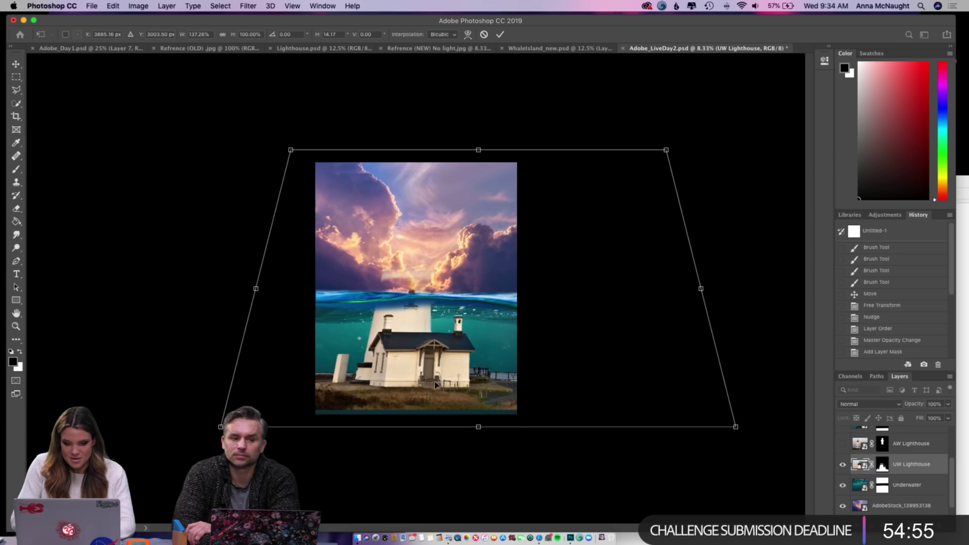
left_click_drag(432, 379, 456, 395)
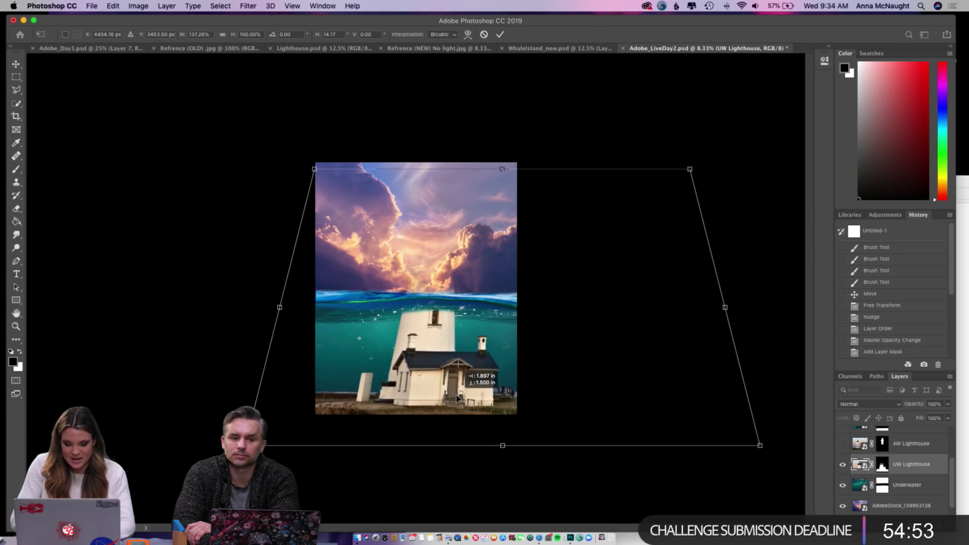
- Skew the UW Lighthouse image outward at its upper-left corner and commit the transform
left_click(114, 5)
mouse_move(159, 245)
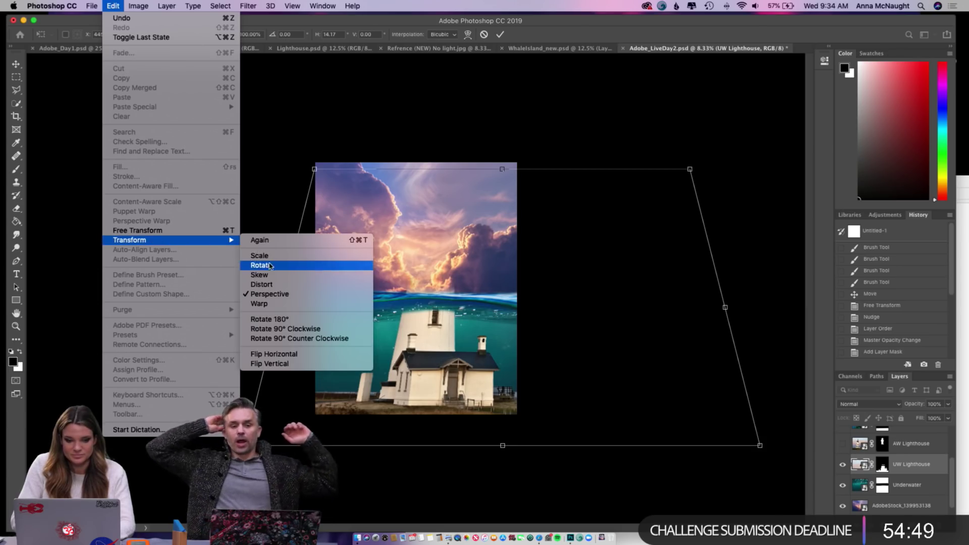
left_click(259, 274)
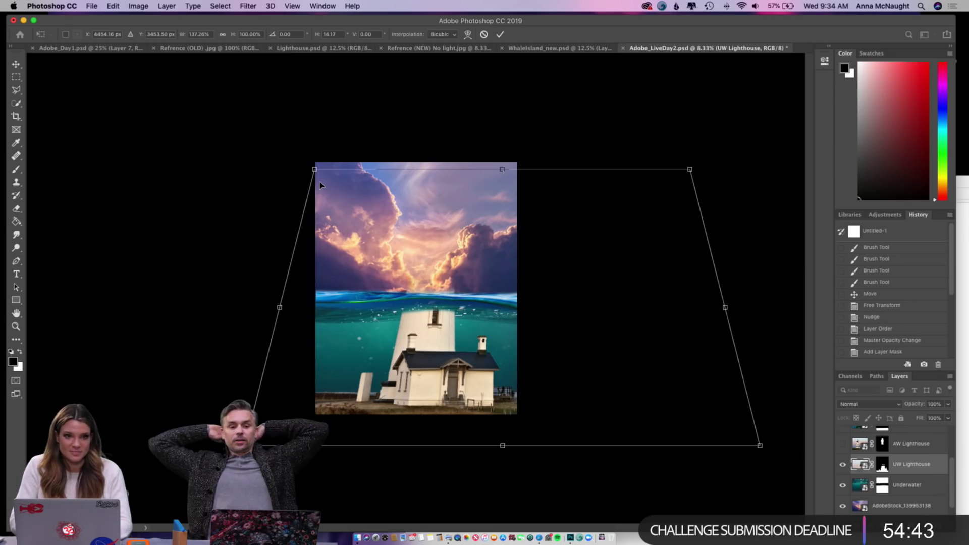
left_click_drag(315, 170, 294, 164)
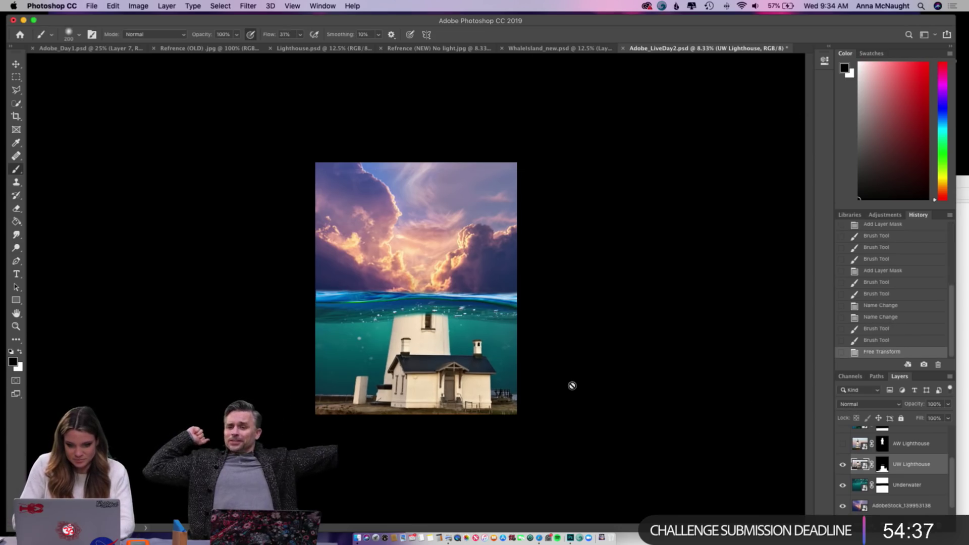
- Scale the UW Lighthouse layer up proportionally to about 107%
key("ctrl+t")
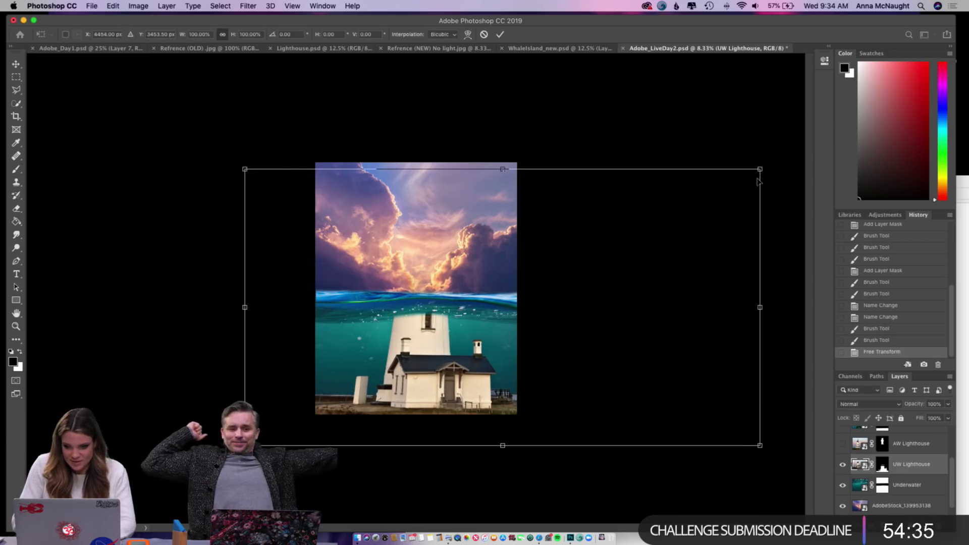
left_click_drag(758, 169, 795, 150)
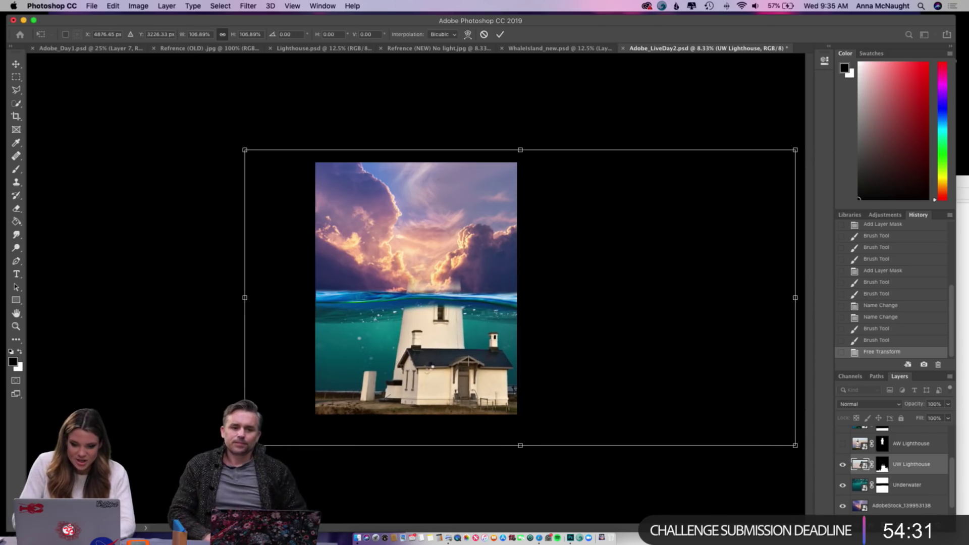
key("Return")
- Rasterize the UW Lighthouse smart object
key("b")
left_click(421, 376)
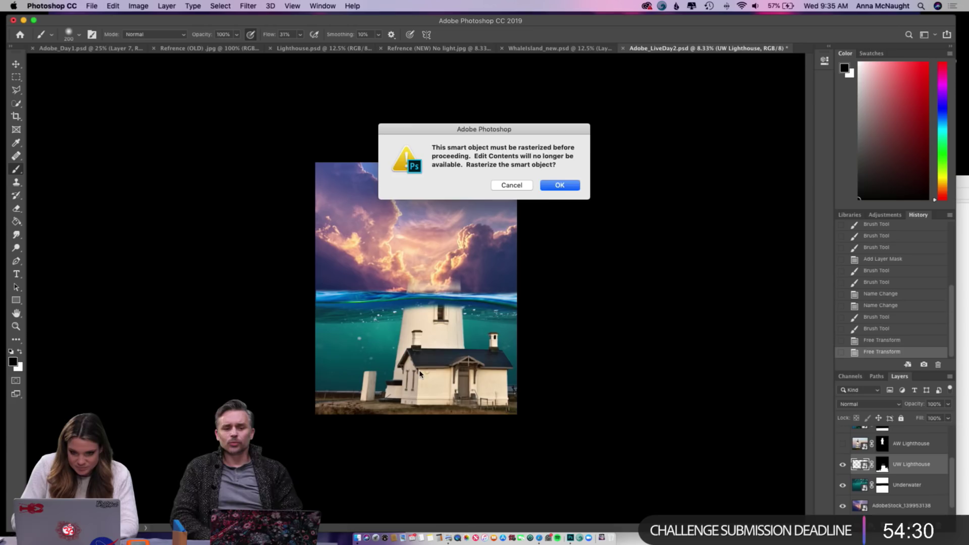
left_click(563, 187)
- Move the UW Lighthouse slightly left under the waterline and rotate it very slightly counterclockwise
left_click(17, 64)
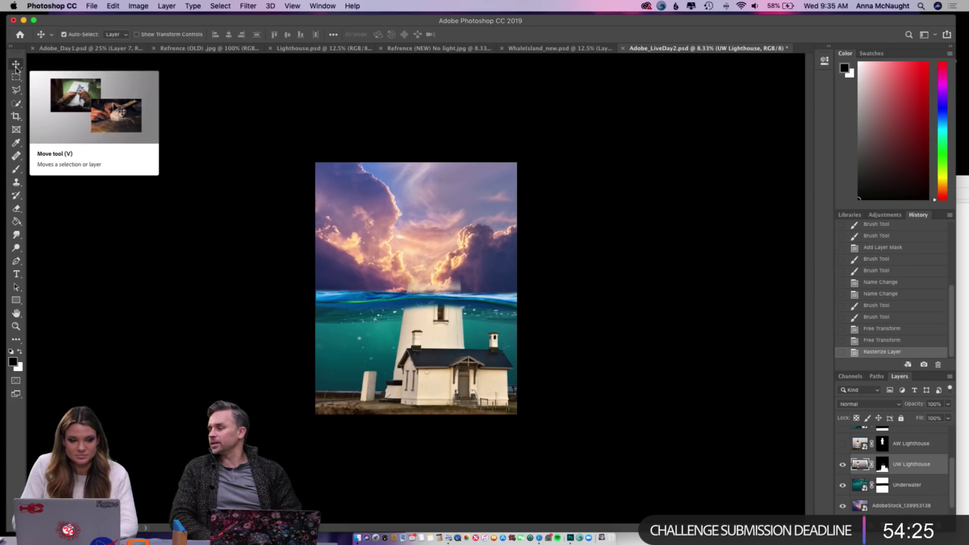
left_click_drag(480, 391, 466, 389)
key("ctrl+t")
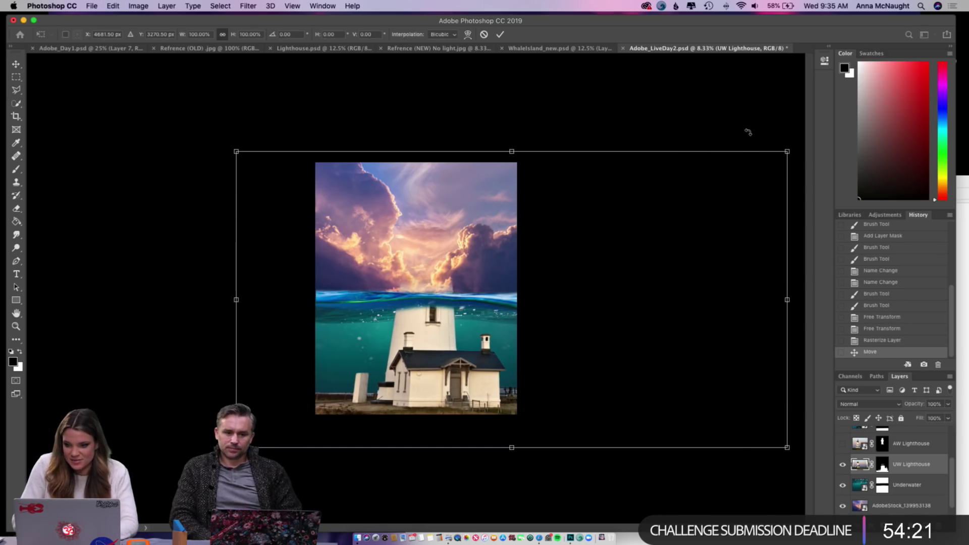
left_click_drag(746, 132, 746, 131)
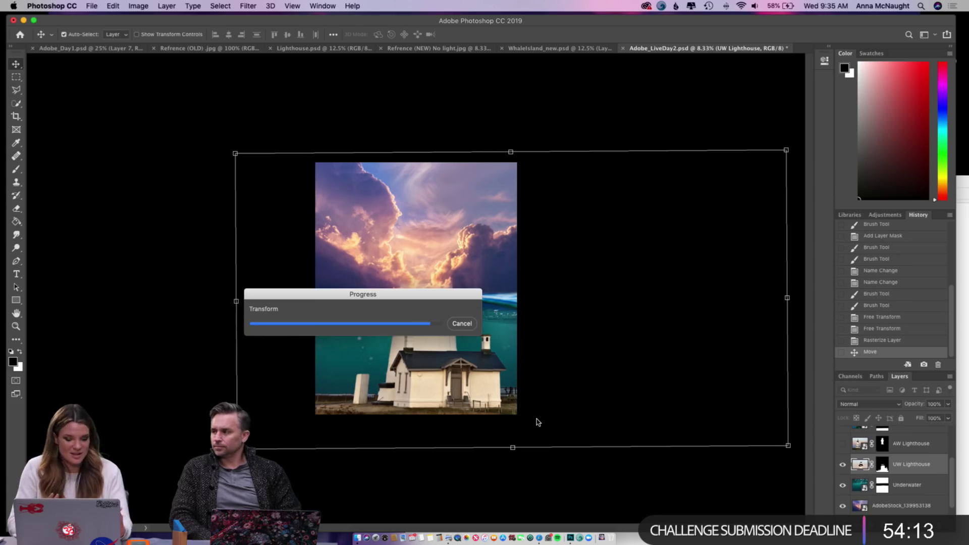
mouse_move(454, 368)
left_mouse_down()
mouse_move(404, 369)
mouse_move(452, 368)
left_mouse_up()
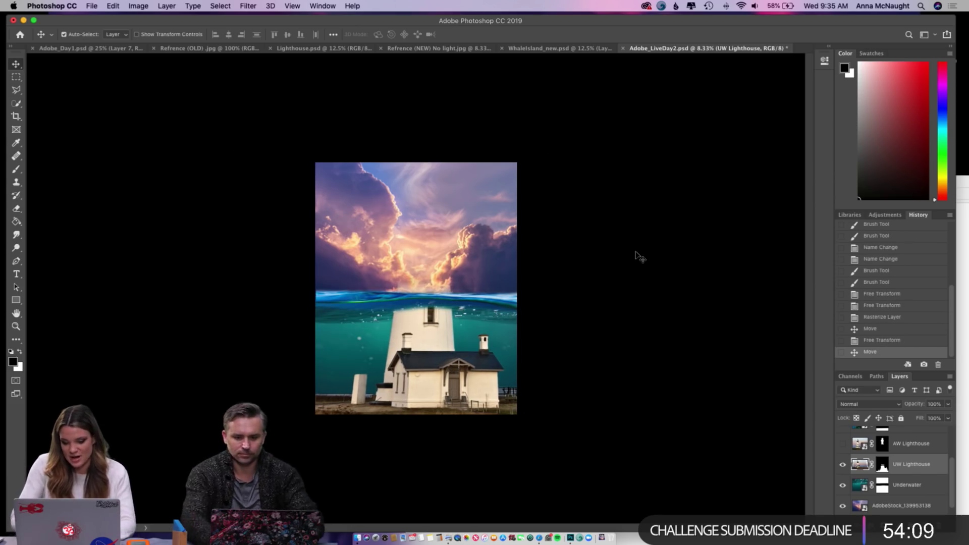
key("super+equal")
key("super+equal")
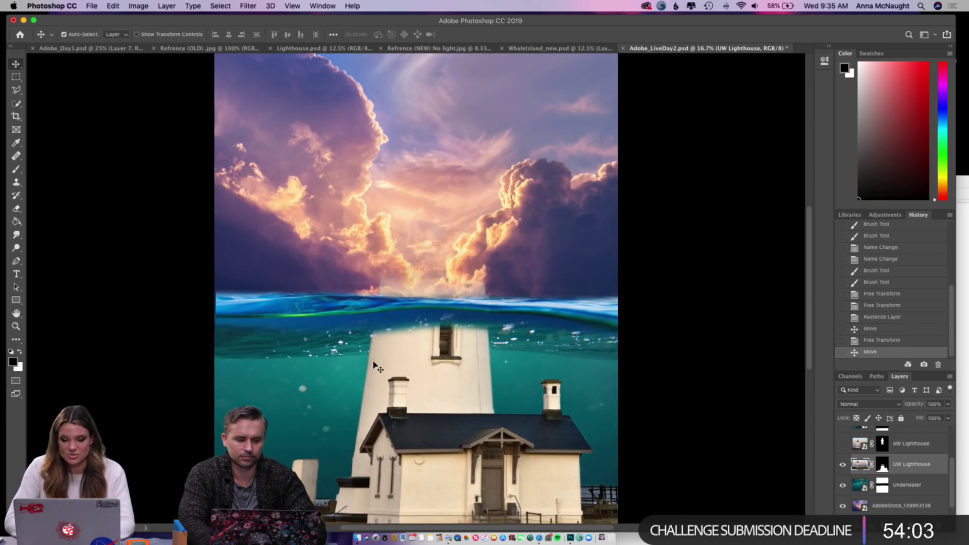
- Paint black on the UW Lighthouse layer mask with a 600 px brush to hide remnants just above the waterline
left_click(883, 466)
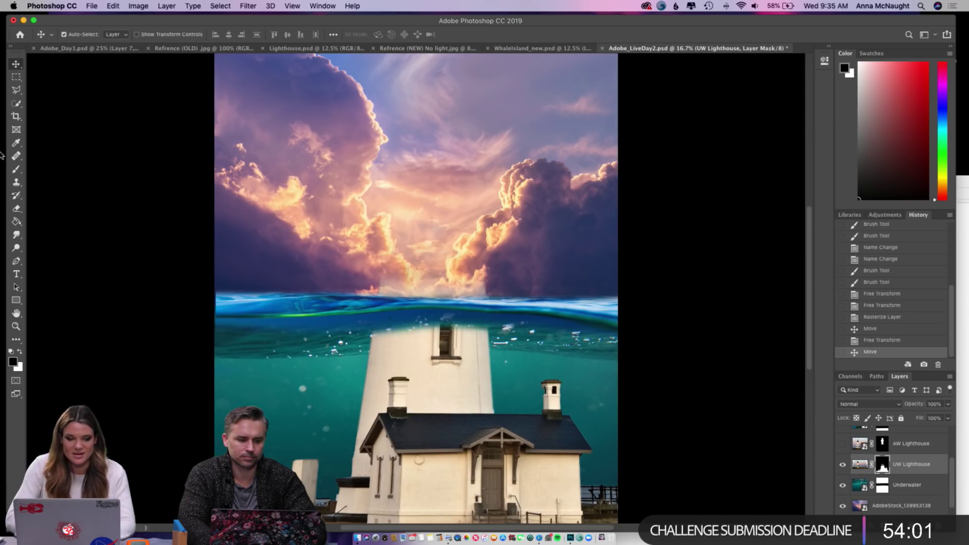
left_click(20, 172)
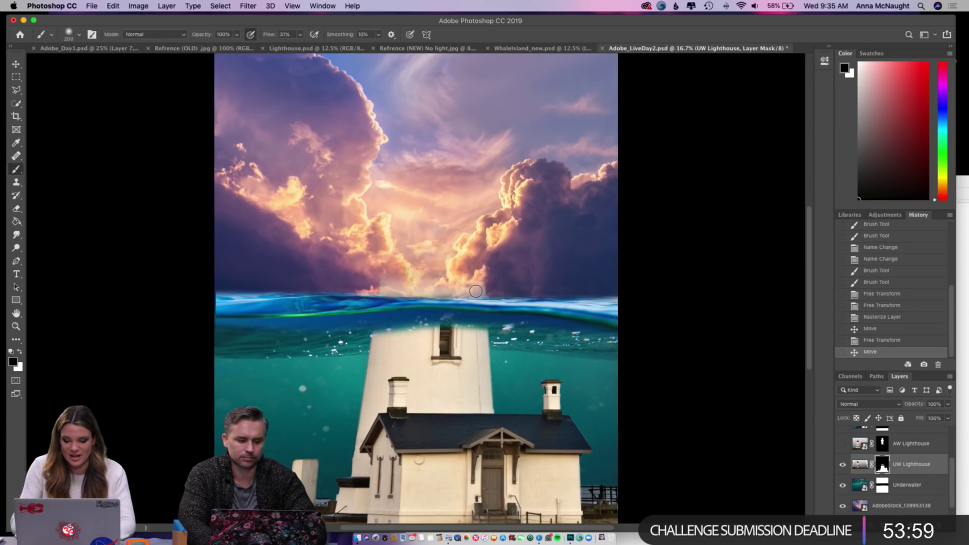
key("bracketright")
key("bracketright")
key("bracketright")
key("bracketright")
key("bracketright")
left_click_drag(407, 285, 526, 281)
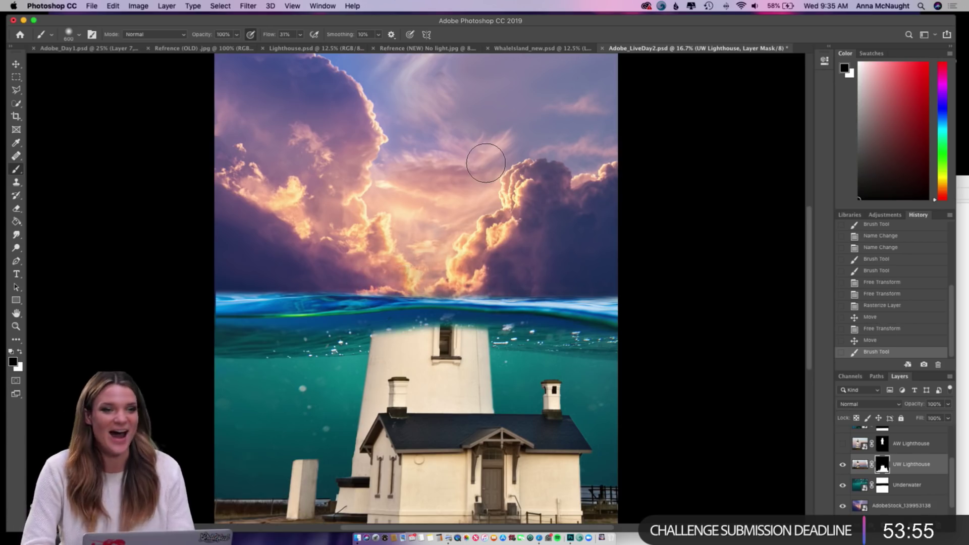
scroll(498, 156, "down", 5)
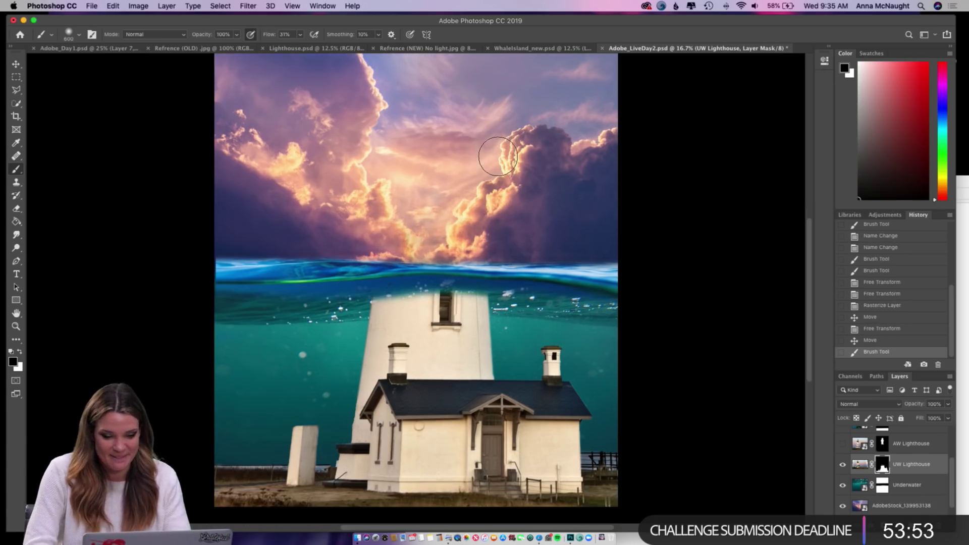
- Show the AW Lighthouse layer and rotate the UW Lighthouse about 0.6° counterclockwise
left_click(842, 444)
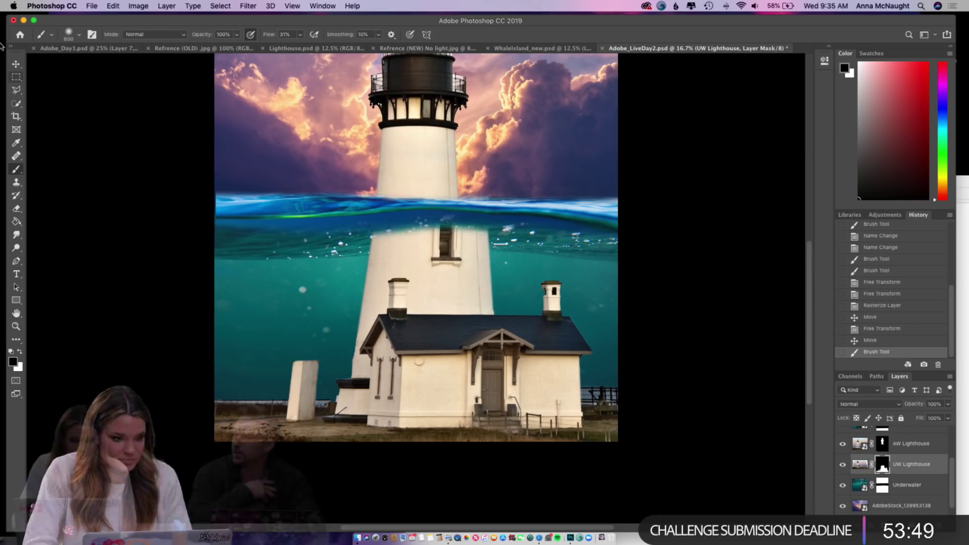
key("v")
key("super+t")
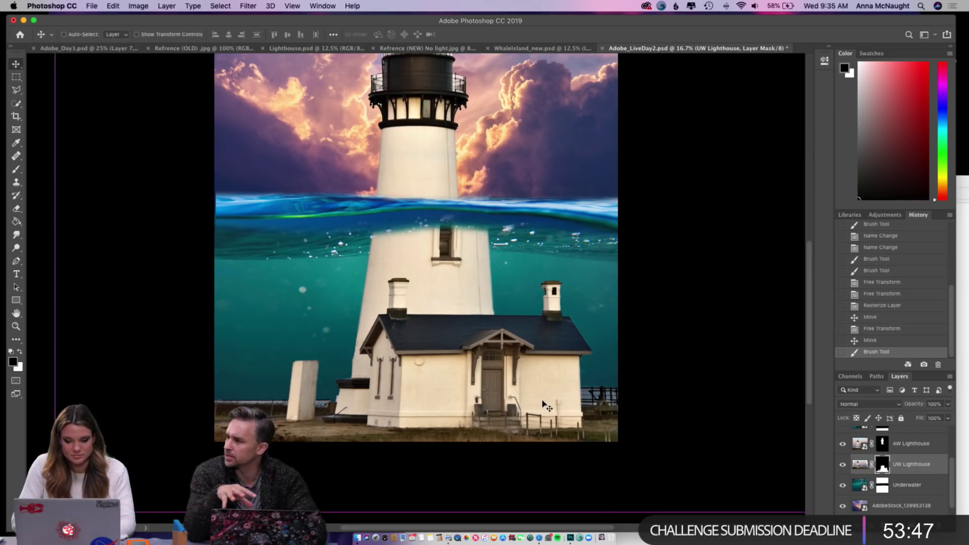
key("super+minus")
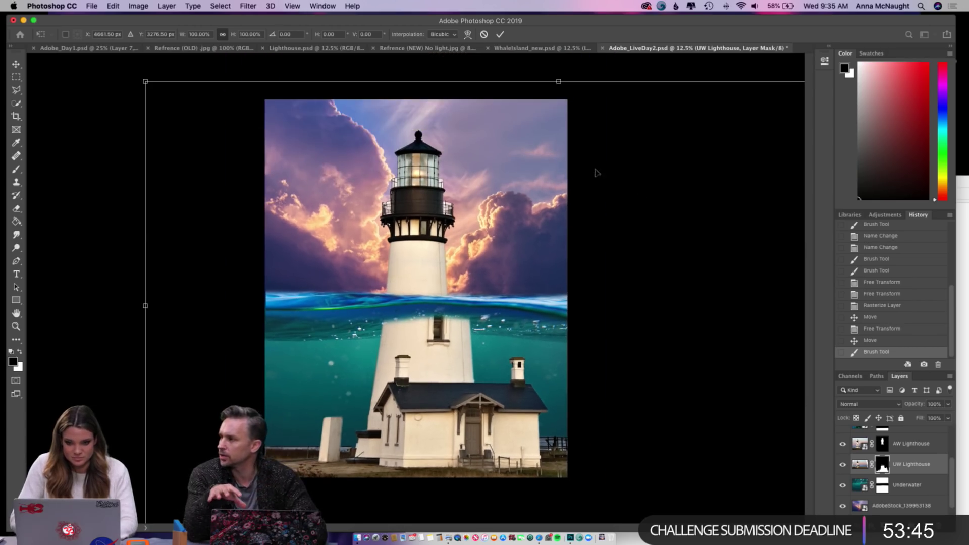
left_click_drag(537, 71, 535, 71)
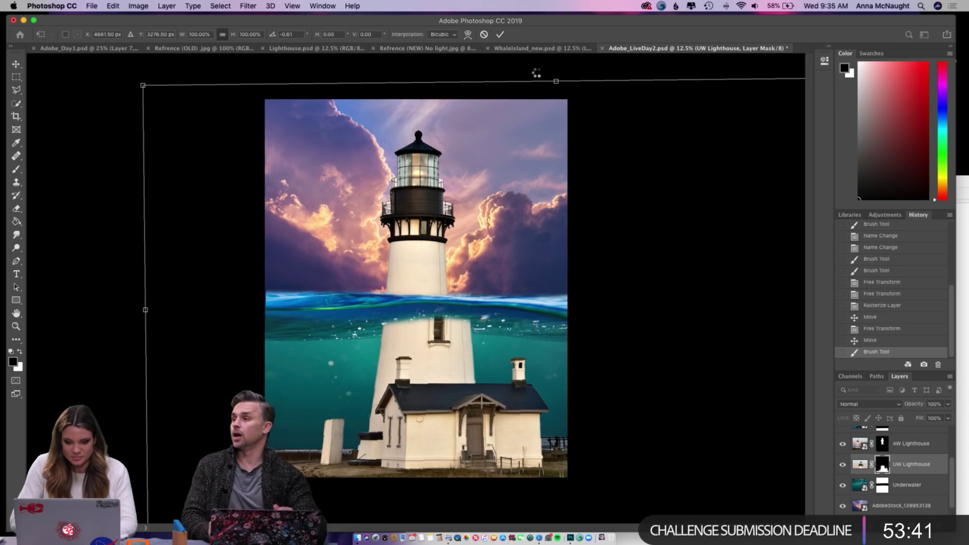
key("Return")
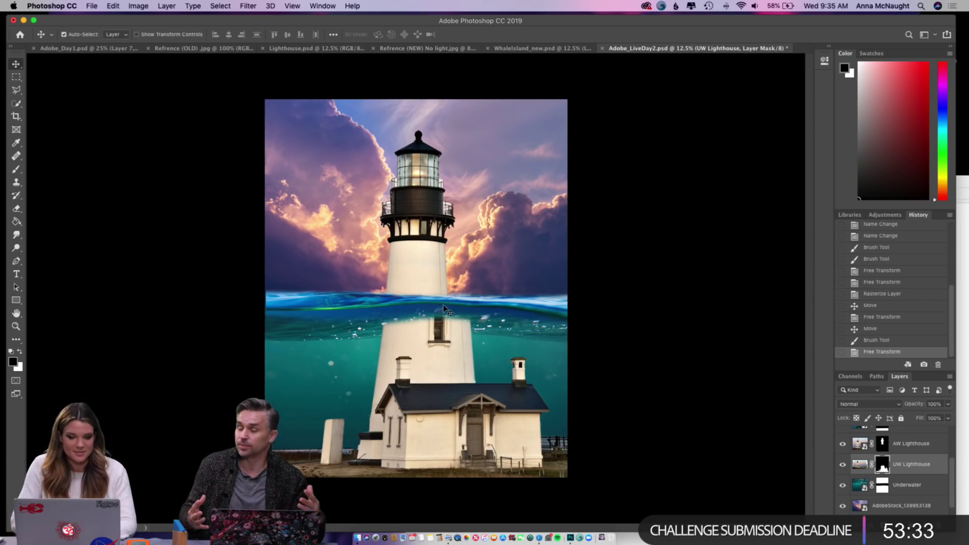
- Nudge the AW Lighthouse and UW Lighthouse layers sideways until the tower's two halves line up with a slight refraction offset
left_click_drag(435, 363, 426, 361)
left_click_drag(413, 258, 417, 255)
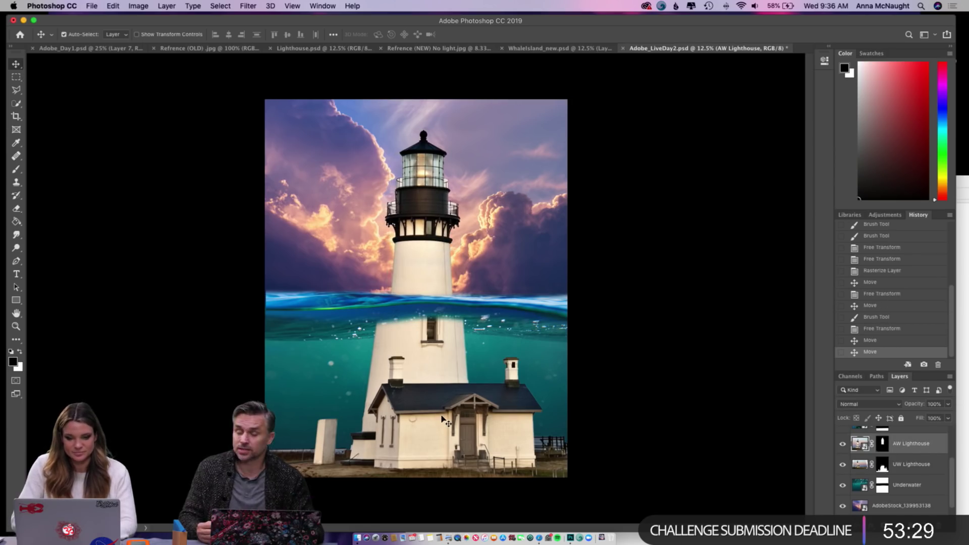
left_click_drag(441, 417, 445, 418)
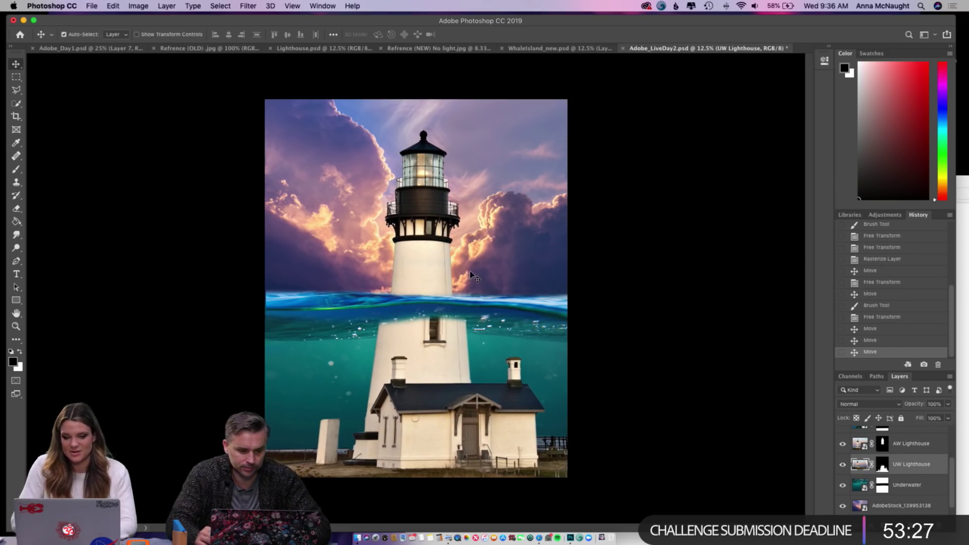
left_click(442, 269)
left_click_drag(443, 266, 445, 265)
left_click_drag(436, 409, 438, 406)
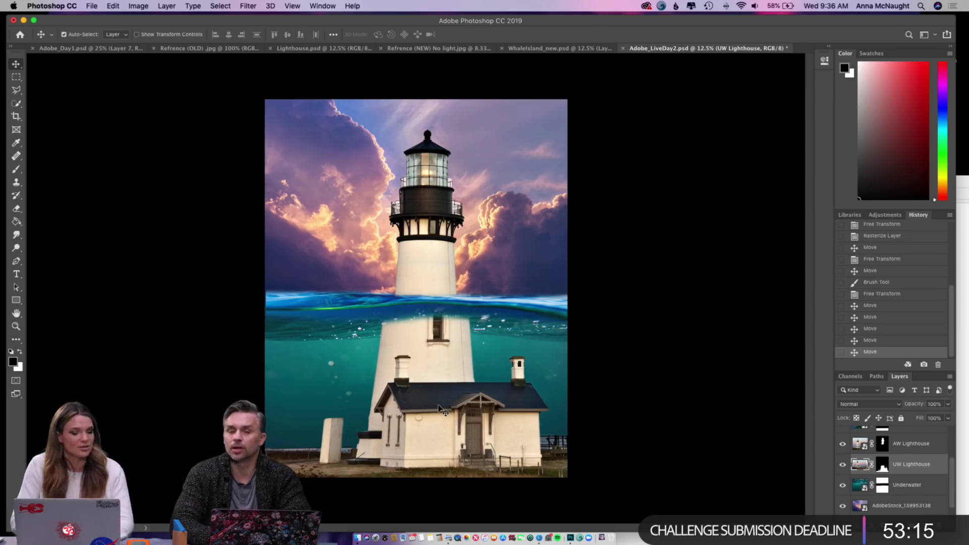
- Paint black on the UW Lighthouse mask with a 200 px brush to trim the tower's top along the lower edge of the wave
scroll(859, 449, "up", 2)
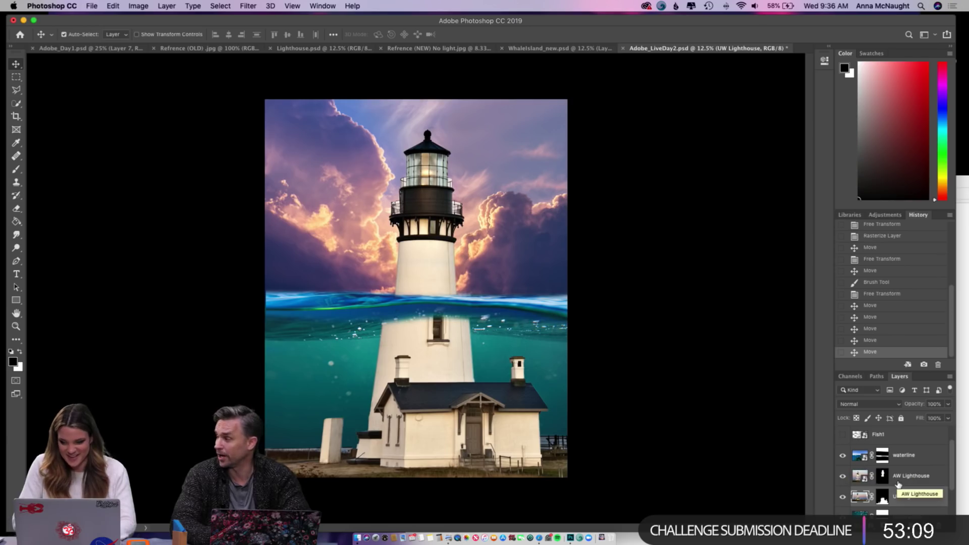
key("super+equal")
key("super+equal")
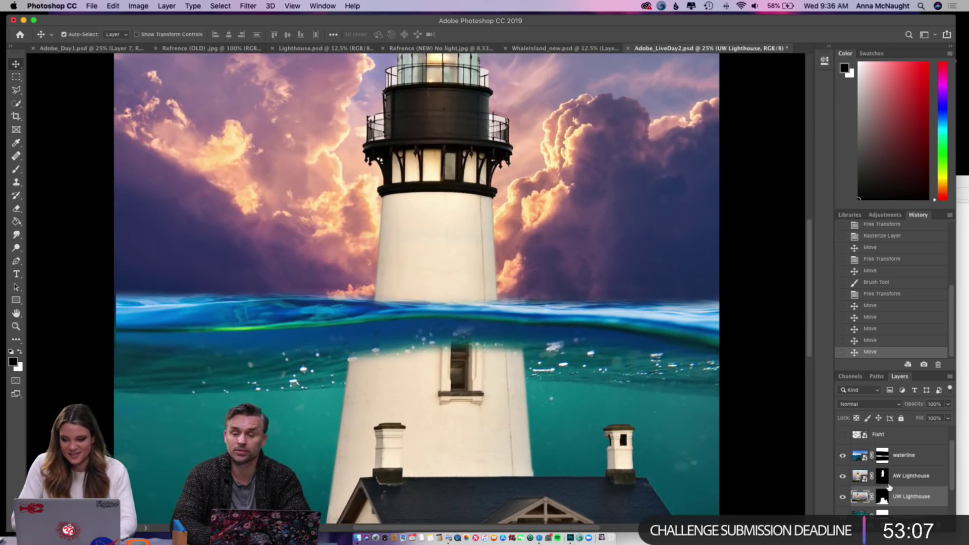
left_click(882, 497)
left_click(16, 169)
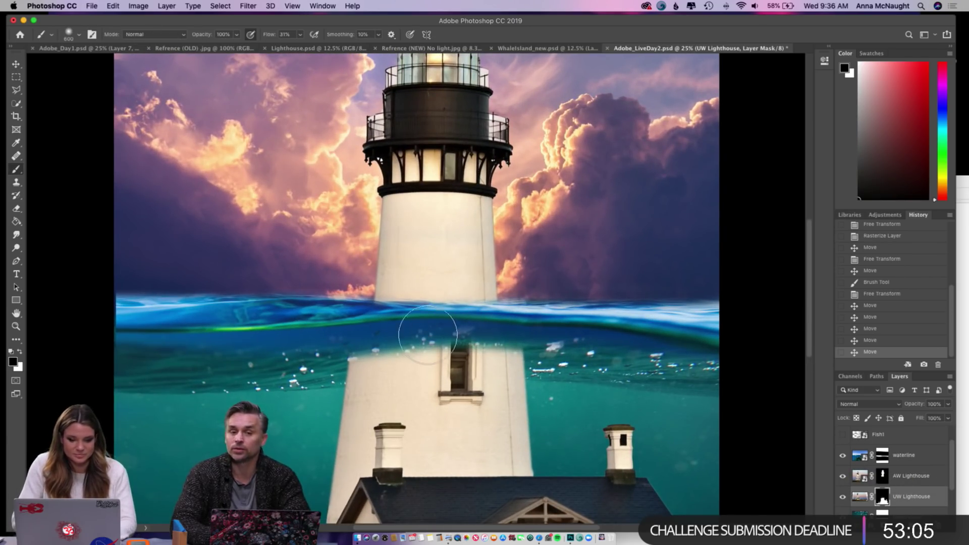
key("bracketleft")
key("bracketleft")
key("bracketleft")
key("bracketleft")
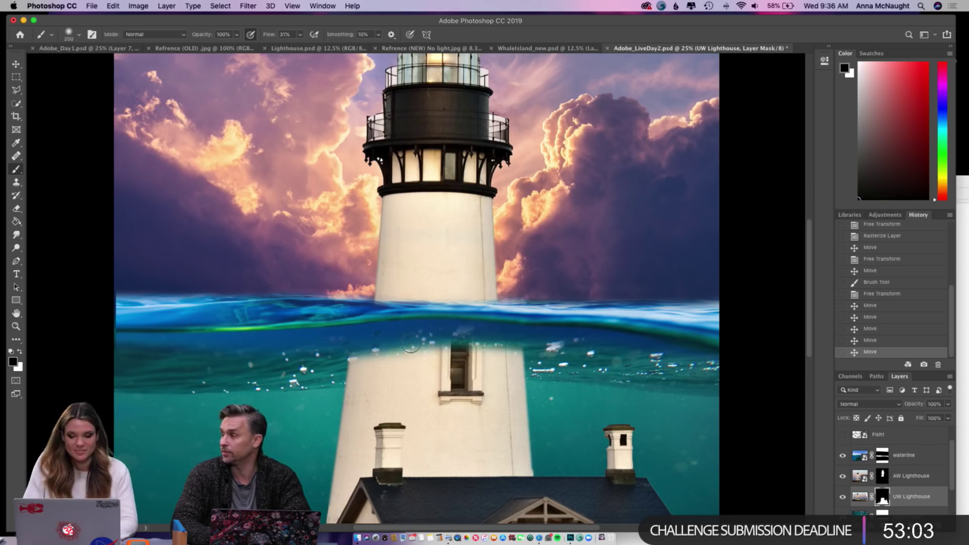
mouse_move(321, 356)
left_mouse_down()
mouse_move(530, 341)
mouse_move(551, 357)
mouse_move(402, 333)
mouse_move(338, 337)
mouse_move(554, 370)
mouse_move(365, 351)
mouse_move(310, 365)
mouse_move(420, 354)
mouse_move(471, 361)
mouse_move(352, 363)
mouse_move(547, 364)
mouse_move(542, 374)
mouse_move(395, 362)
mouse_move(301, 391)
left_mouse_up()
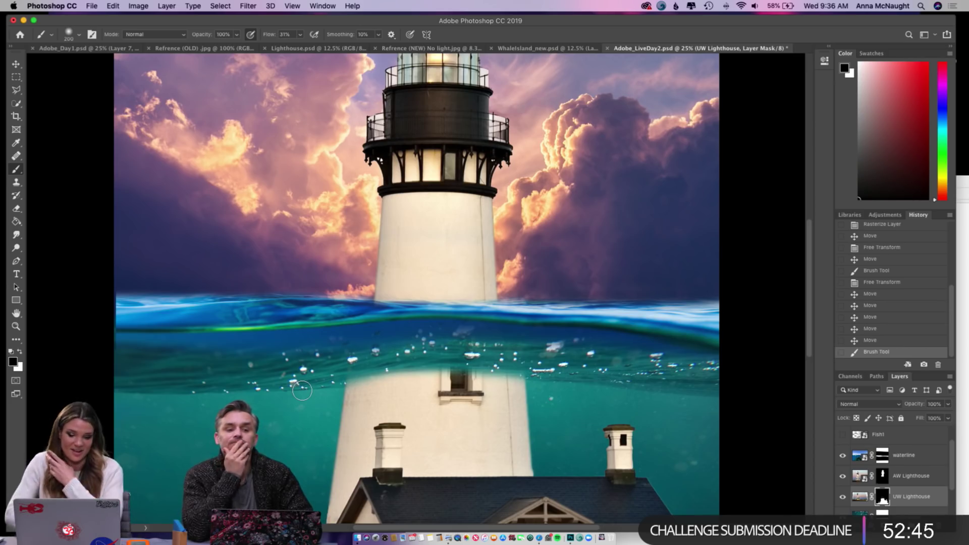
key("super+minus")
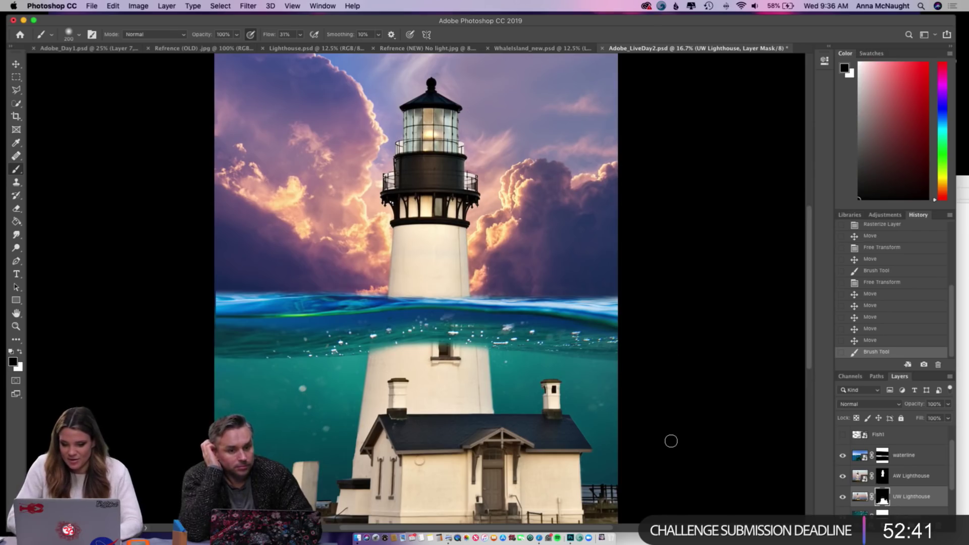
- Duplicate the Underwater layer and place the copy directly above the UW Lighthouse layer
scroll(910, 470, "down", 3)
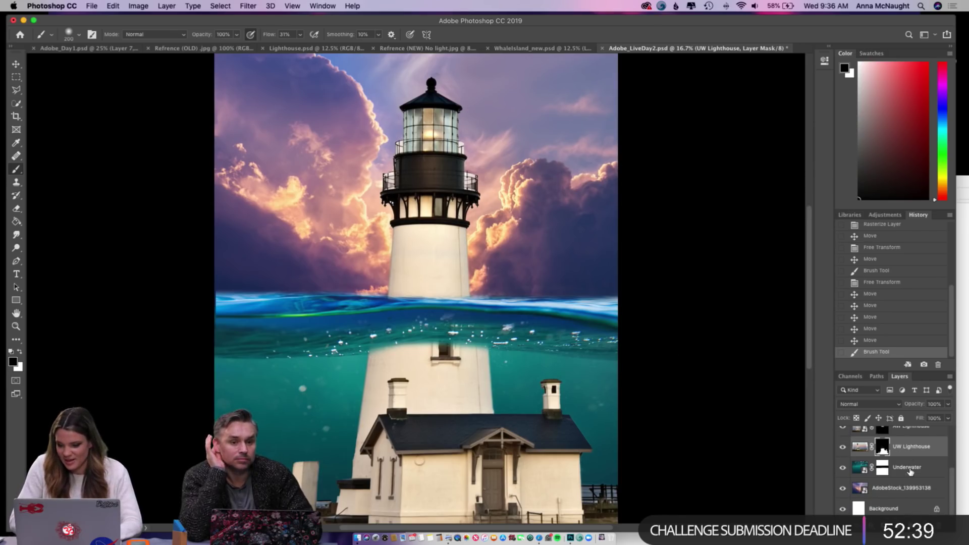
left_click(857, 466)
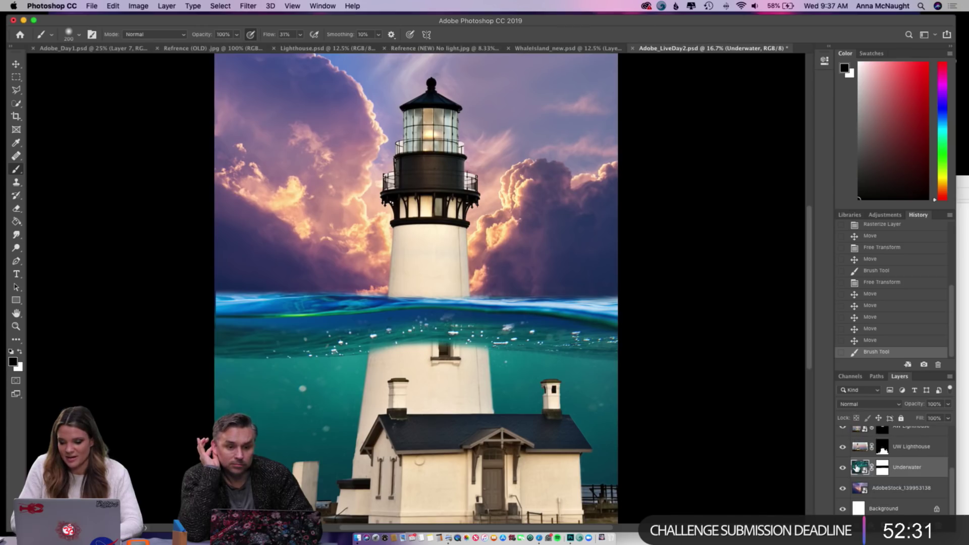
key("super+j")
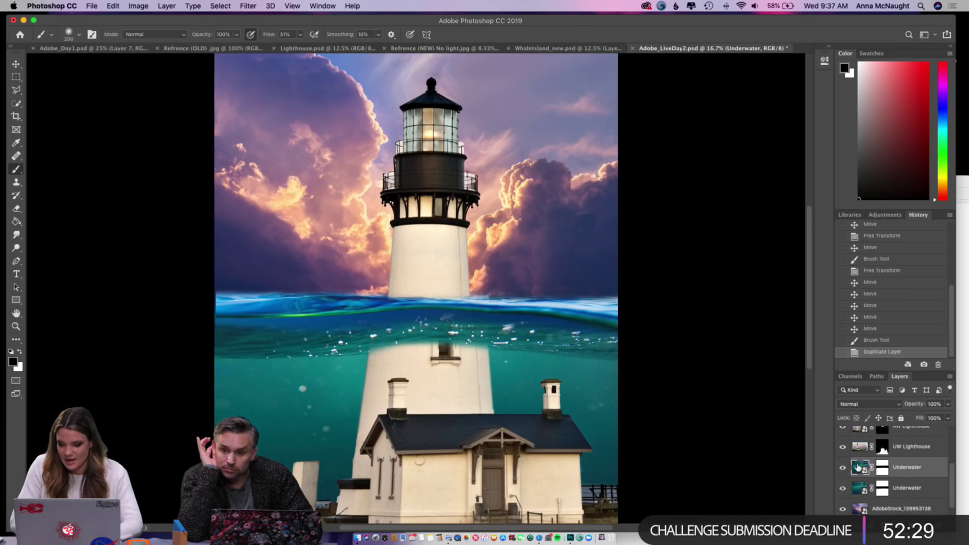
left_click_drag(857, 466, 868, 445)
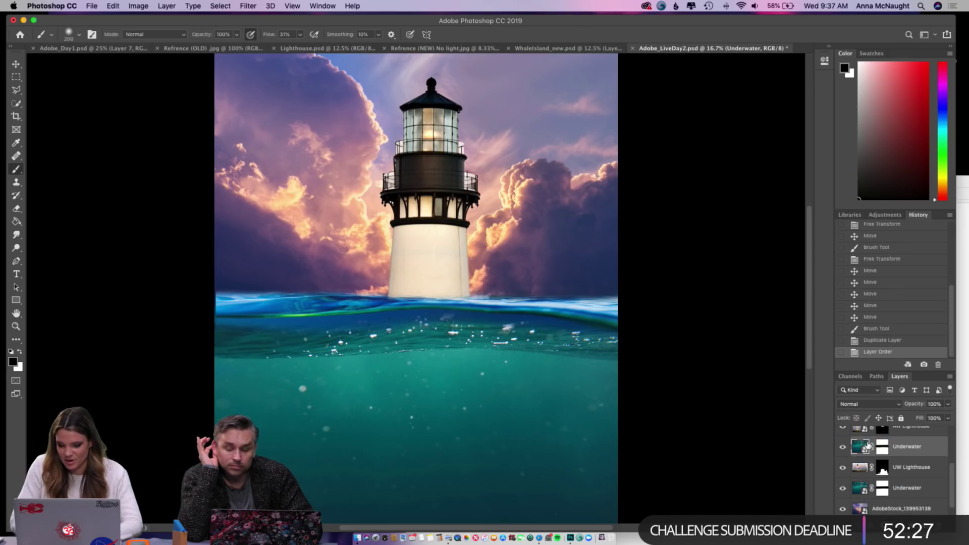
scroll(868, 445, "up", 3)
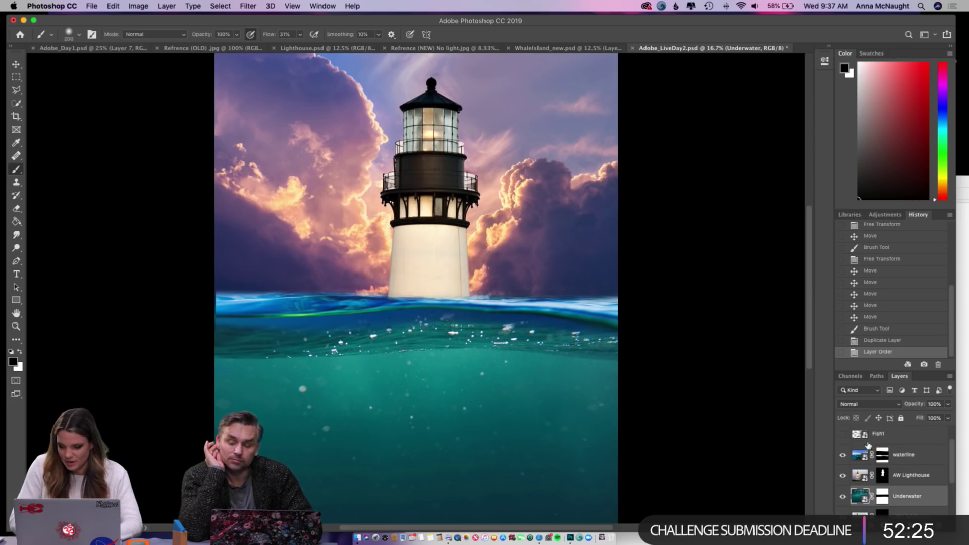
scroll(868, 444, "down", 3)
scroll(869, 444, "up", 1)
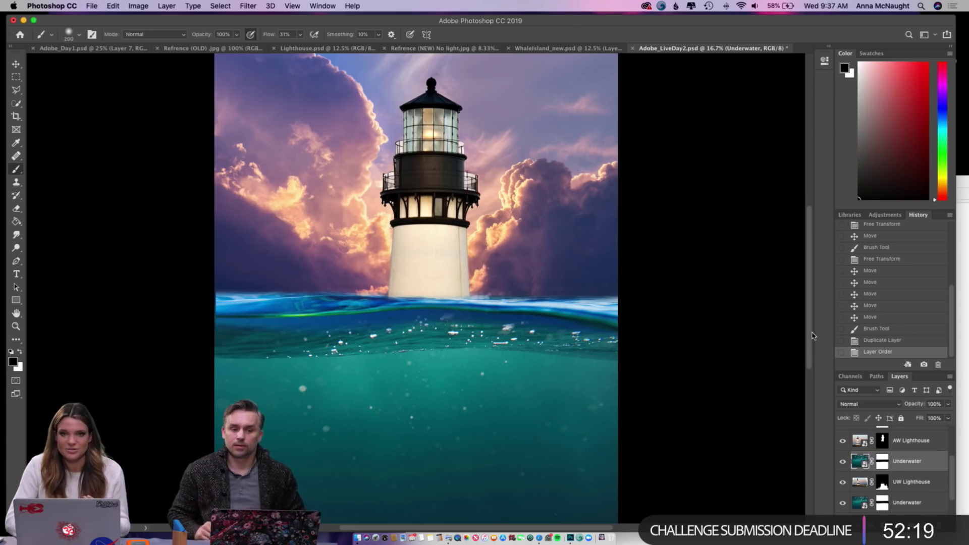
- Switch to Lighthouse.psd, examine its layer groups and faded underwater tower, and return to Adobe_LiveDay2.psd
left_click(326, 48)
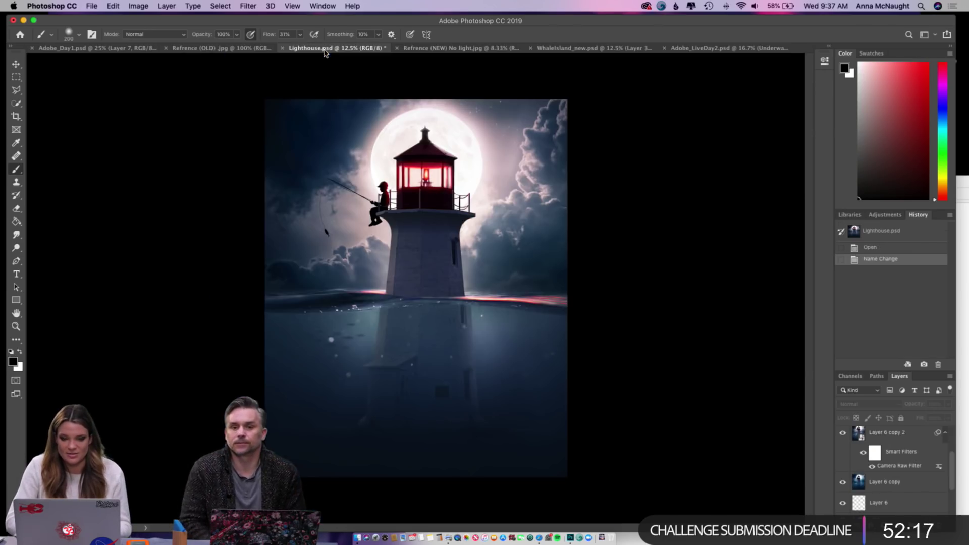
scroll(862, 470, "down", 5)
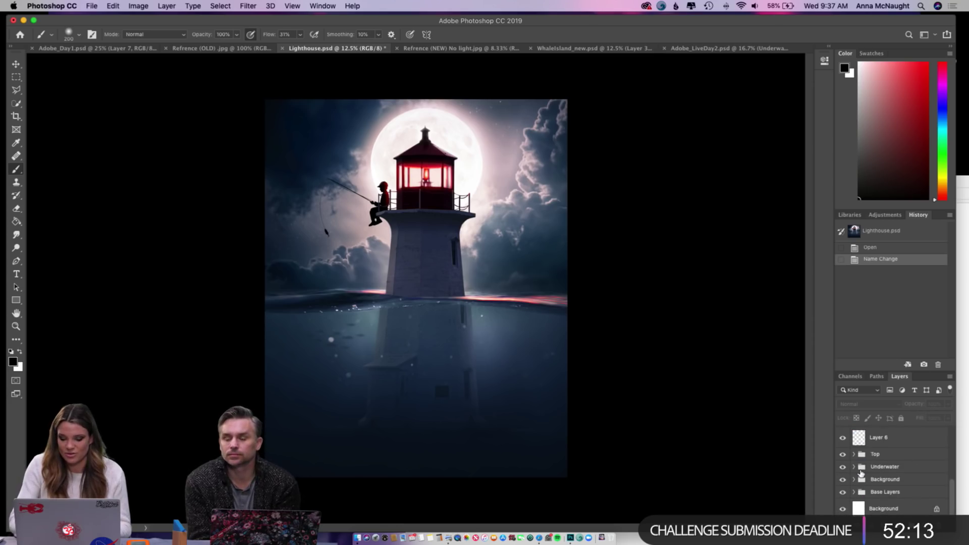
key("super+plus")
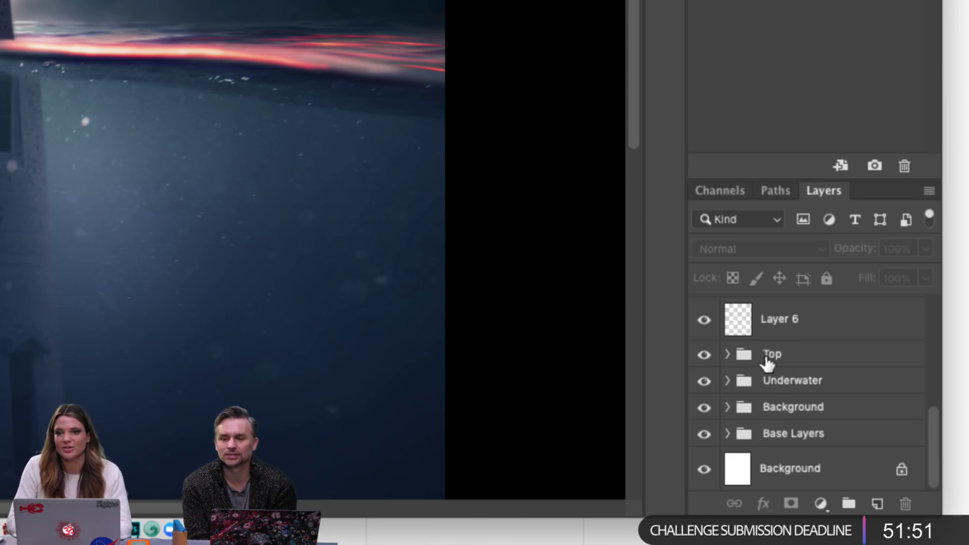
scroll(768, 361, "up", 6)
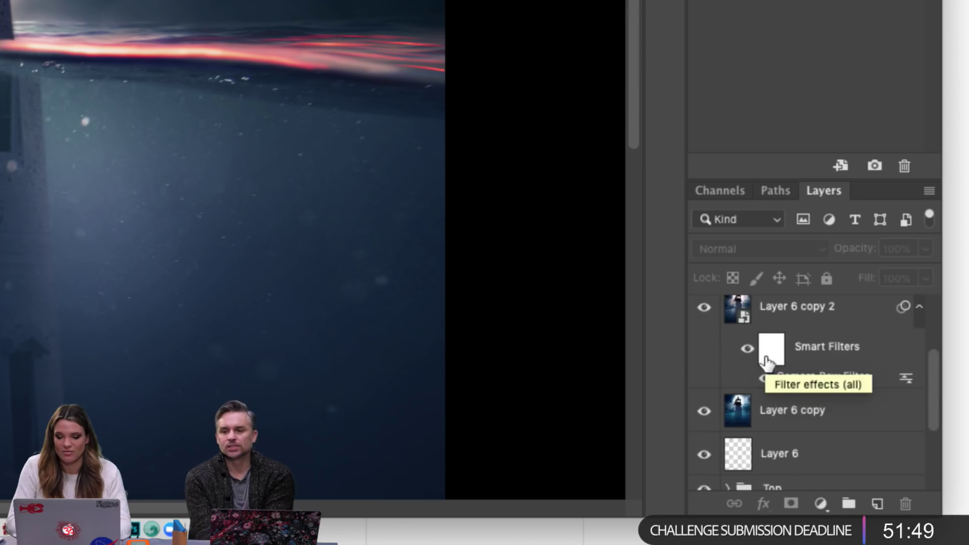
scroll(767, 363, "down", 6)
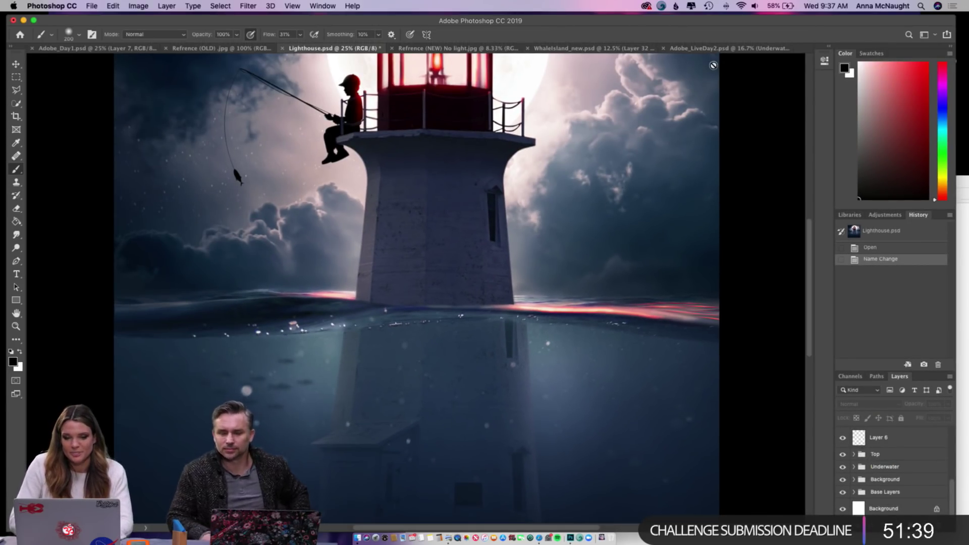
left_click(718, 49)
key("super+minus")
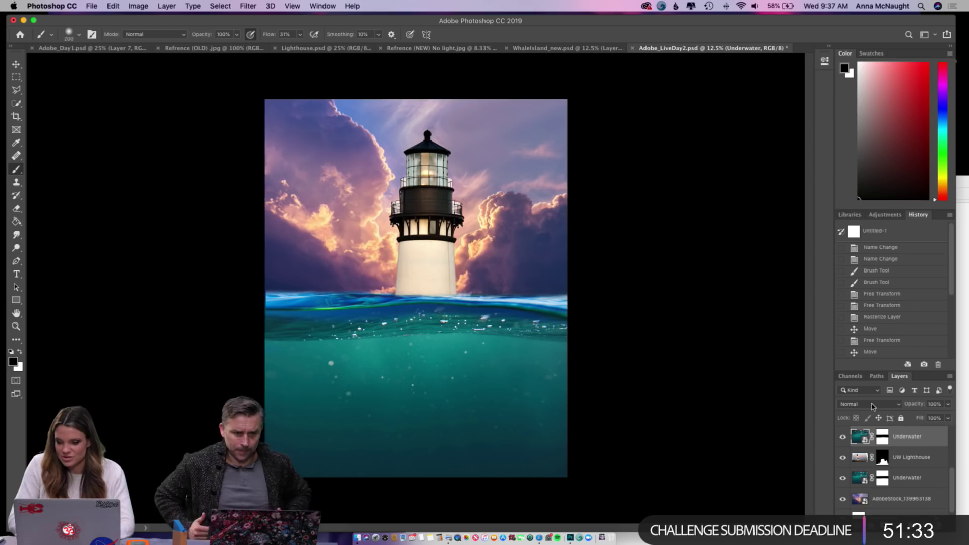
- Try out opacity changes and the Overlay blend mode on the upper Underwater layer
left_click(948, 404)
mouse_move(948, 416)
left_mouse_down()
mouse_move(912, 418)
mouse_move(948, 418)
left_mouse_up()
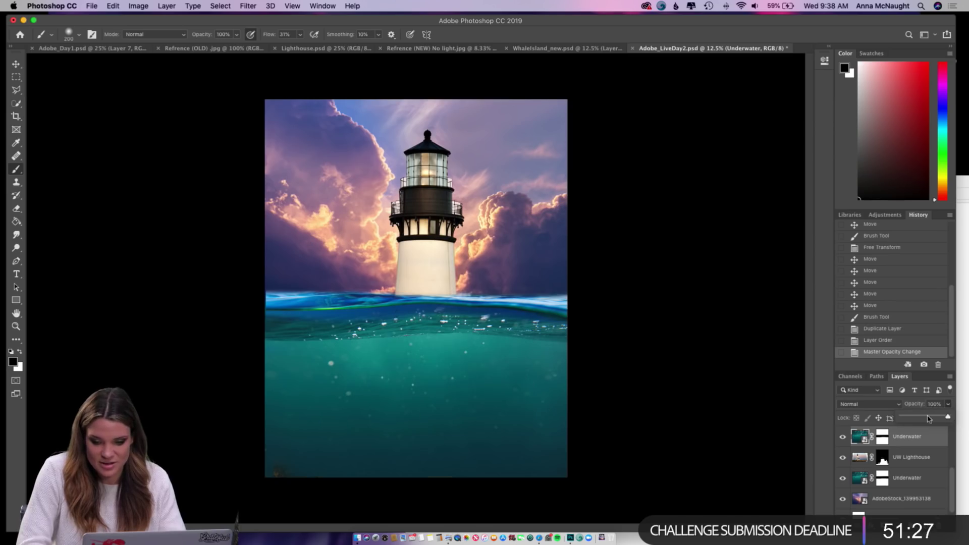
left_click(891, 405)
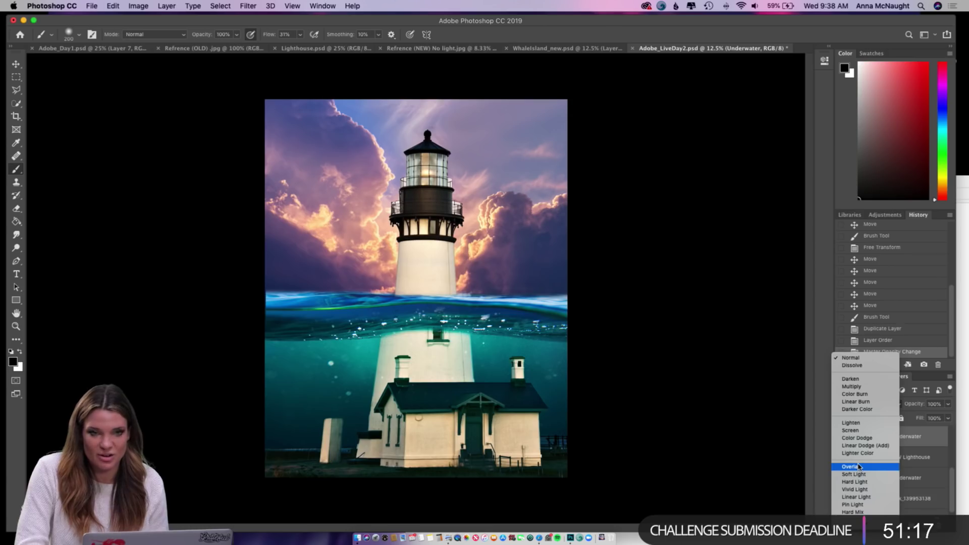
left_click(878, 359)
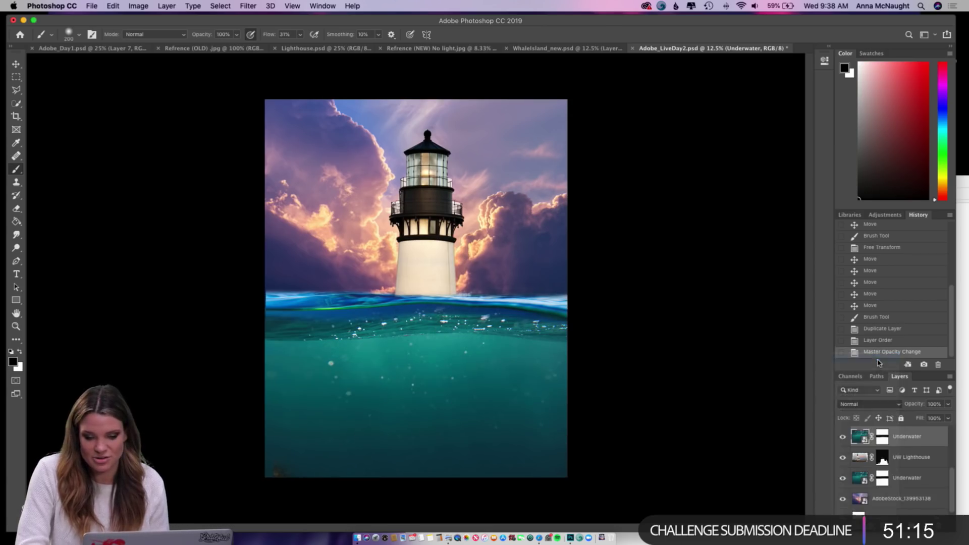
- Set the upper Underwater layer's opacity to 73% and select its layer mask
left_click(948, 403)
left_click_drag(950, 417, 936, 418)
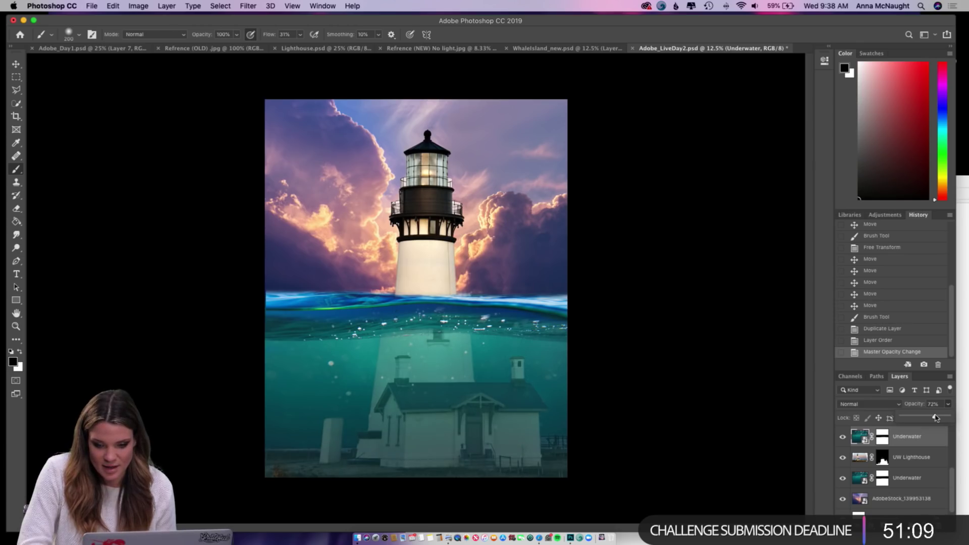
left_click(883, 437)
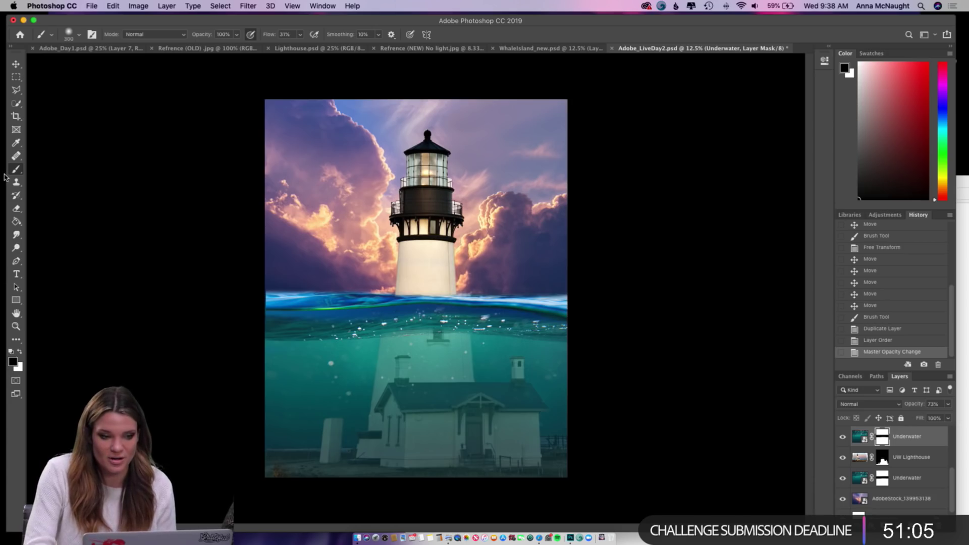
- Paint black at 9% flow with a large soft brush on the upper Underwater mask to partly reveal the submerged tower just below the waterline
key("bracketright")
key("bracketright")
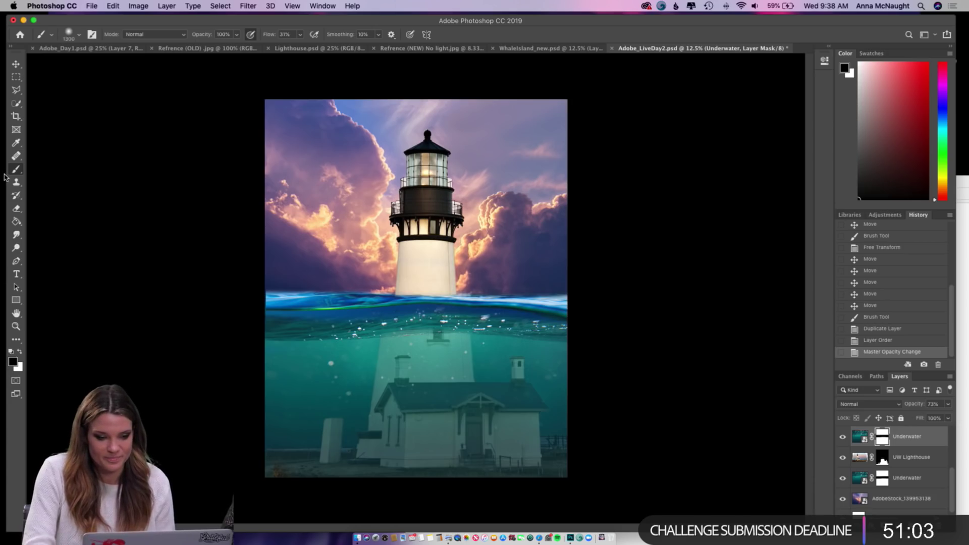
left_click(300, 34)
left_click_drag(286, 47, 289, 46)
left_click(435, 283)
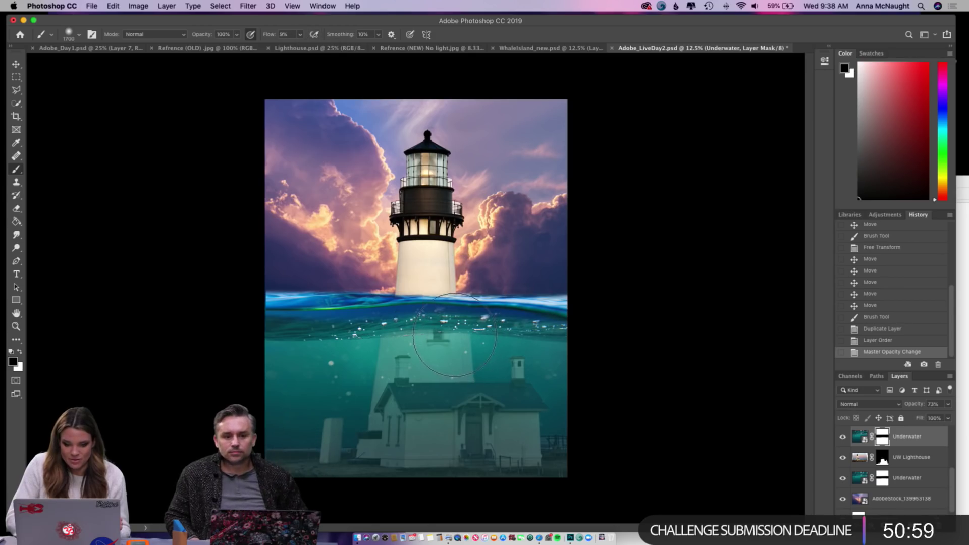
left_click(426, 334)
key("bracketleft")
key("bracketleft")
key("bracketleft")
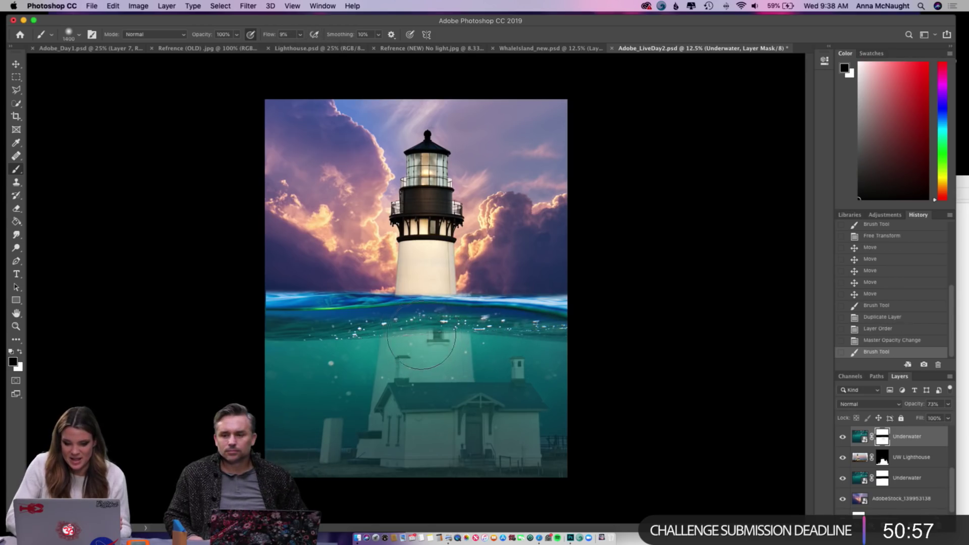
left_click(435, 335)
left_click(435, 335)
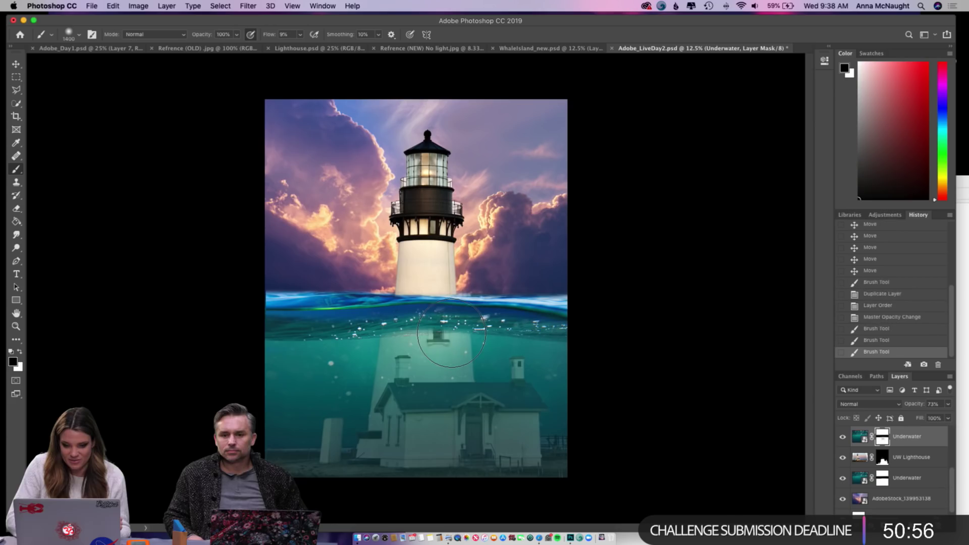
- Reduce the brush flow to 4% and gently reveal more of the underwater tower down to the house roof on the mask
left_click(300, 34)
left_click_drag(295, 48, 298, 47)
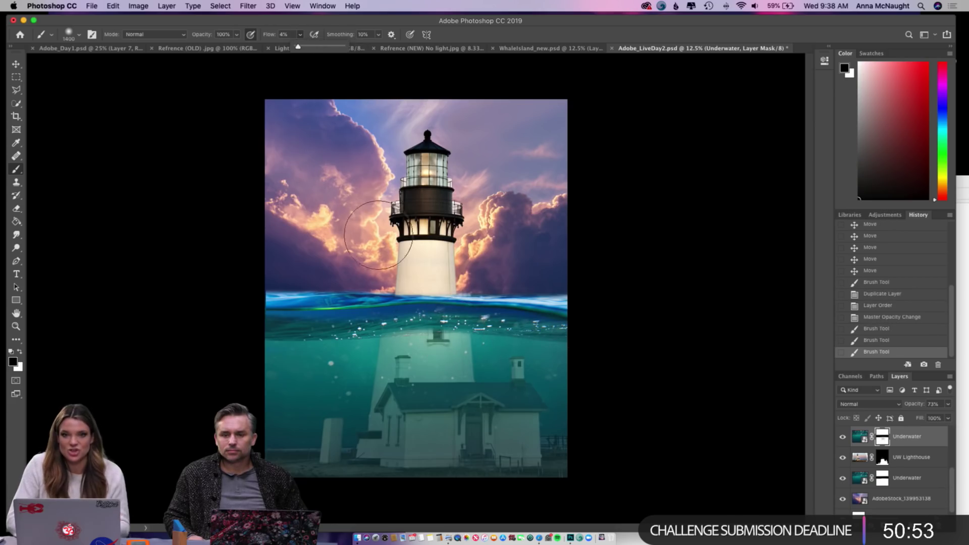
left_click(427, 348)
mouse_move(421, 343)
left_mouse_down()
mouse_move(440, 344)
mouse_move(416, 361)
left_mouse_up()
left_click(472, 376)
- Set the upper Underwater layer's opacity to 100% and paint black on its mask around the house's left chimney
left_click(948, 404)
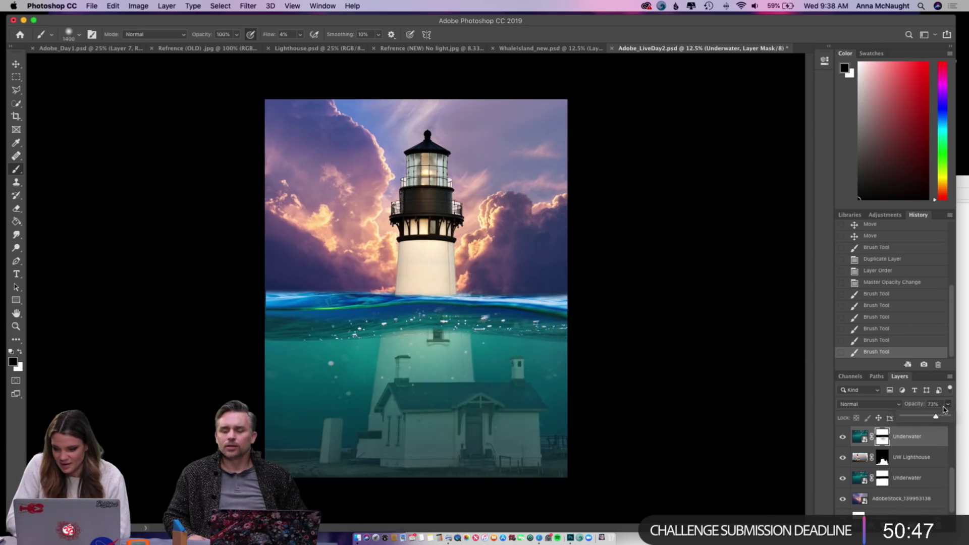
left_click_drag(937, 418, 951, 419)
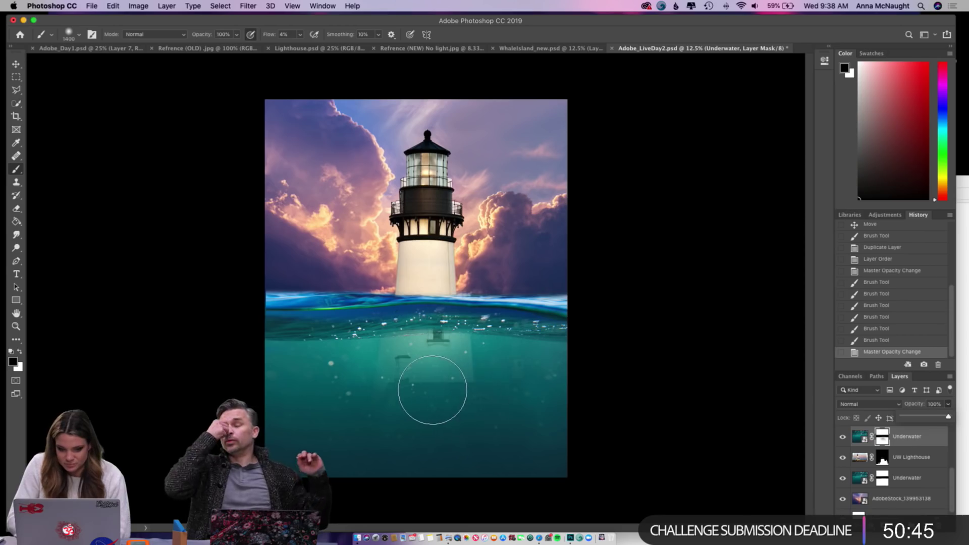
left_click(397, 392)
- Paint the upper Underwater mask with a smaller brush at 3% flow to faintly reveal the submerged house's roof and walls
key("bracketleft")
key("bracketleft")
key("bracketleft")
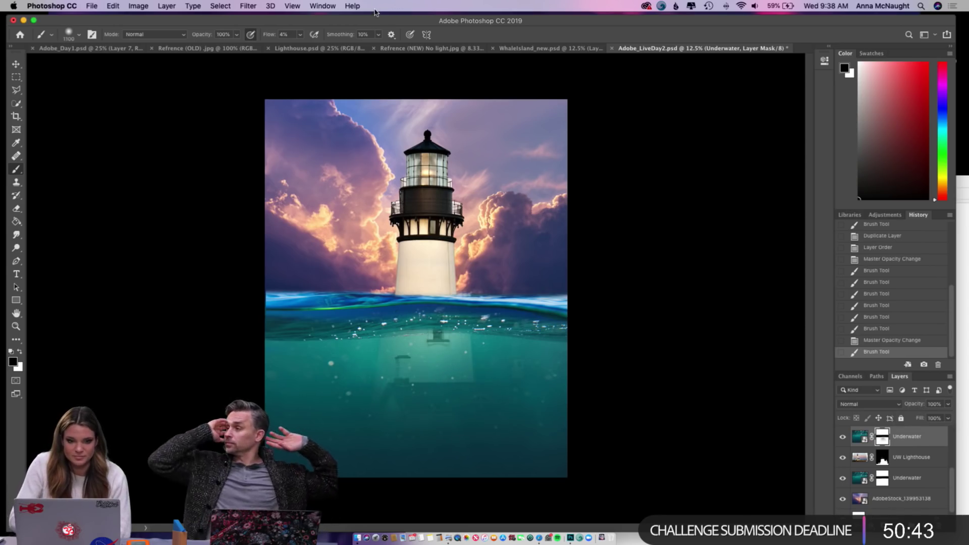
left_click_drag(299, 34, 297, 51)
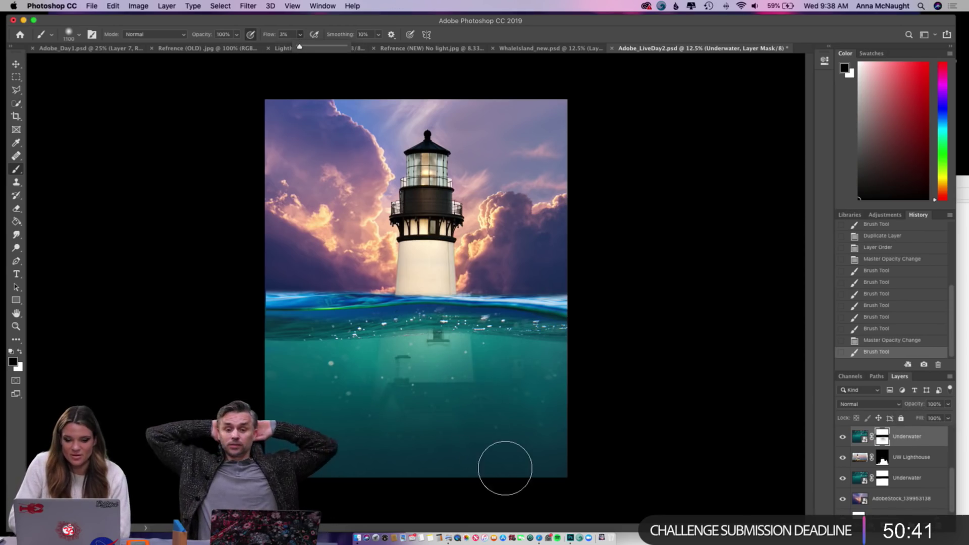
mouse_move(465, 370)
left_mouse_down()
mouse_move(473, 398)
mouse_move(484, 384)
mouse_move(522, 386)
mouse_move(530, 375)
mouse_move(502, 418)
mouse_move(388, 418)
mouse_move(346, 438)
left_mouse_up()
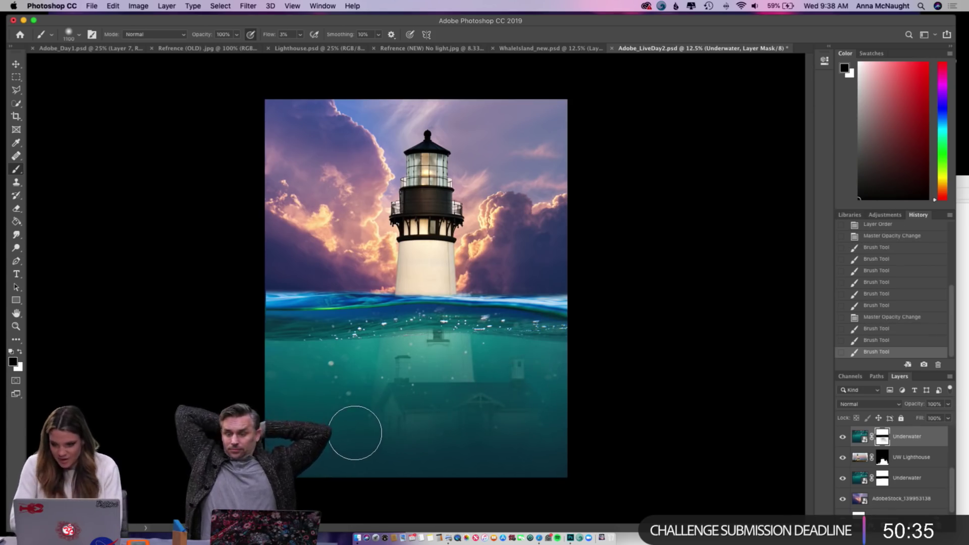
mouse_move(353, 433)
left_mouse_down()
mouse_move(414, 405)
mouse_move(368, 413)
mouse_move(385, 396)
left_mouse_up()
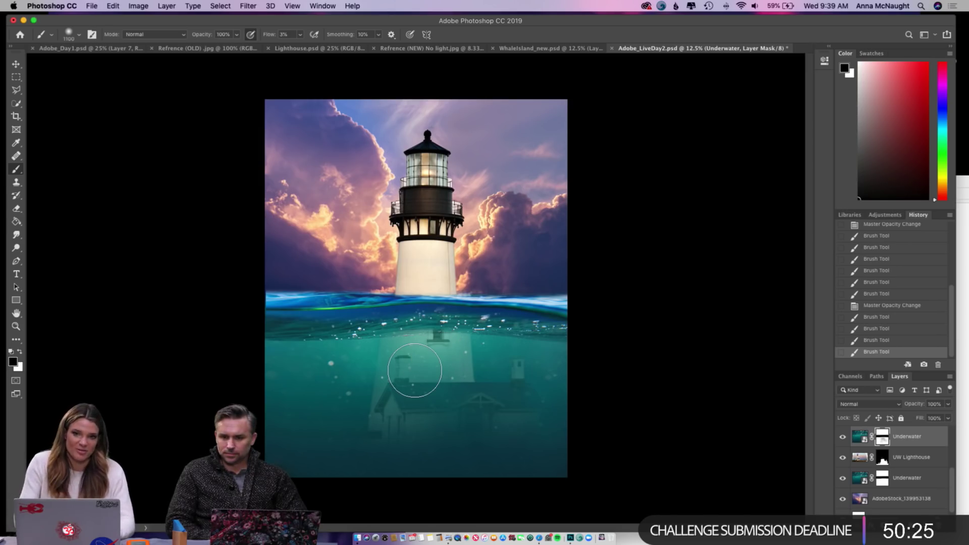
- Enlarge the brush slightly and blend the mask around the small structures left of the house, the tower window and the right chimney
key("]")
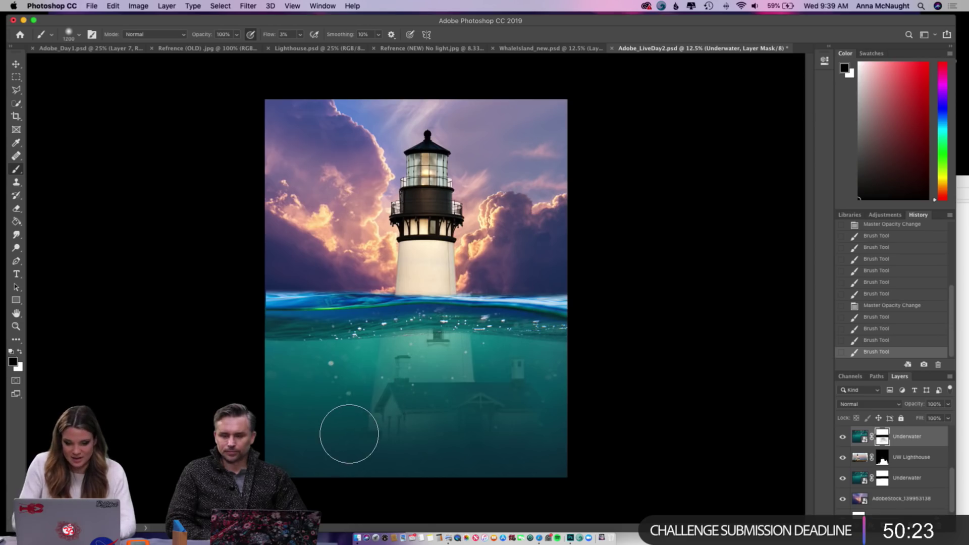
mouse_move(349, 435)
left_mouse_down()
mouse_move(364, 397)
mouse_move(326, 407)
mouse_move(284, 392)
mouse_move(375, 368)
left_mouse_up()
left_click_drag(438, 339, 440, 339)
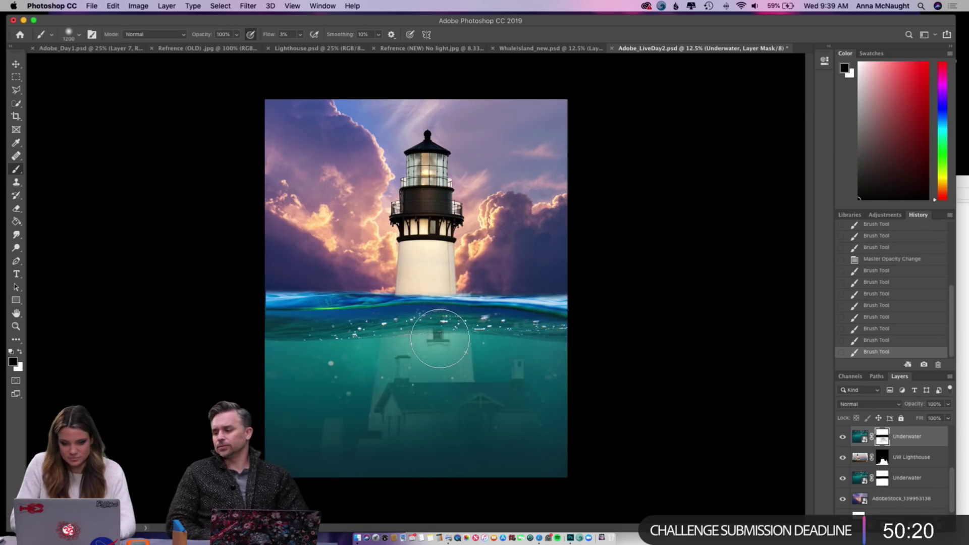
left_click(530, 358)
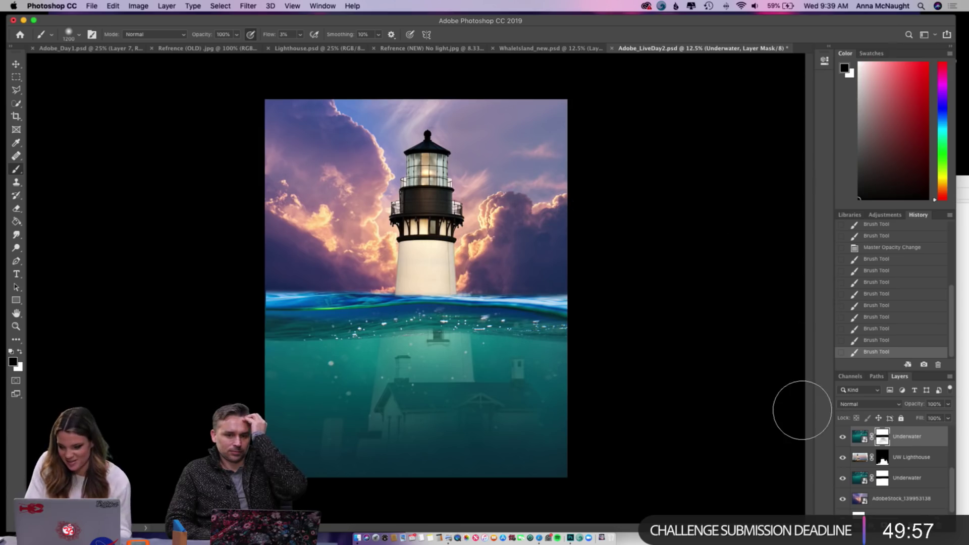
- Compare the image with the upper Underwater layer hidden and shown, and likewise with the AW Lighthouse layer
left_click(842, 437)
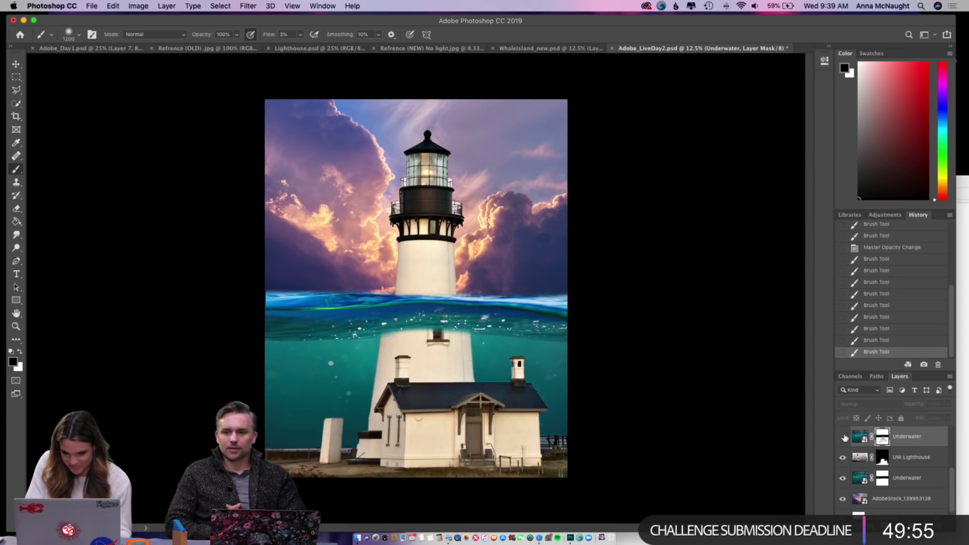
left_click(843, 438)
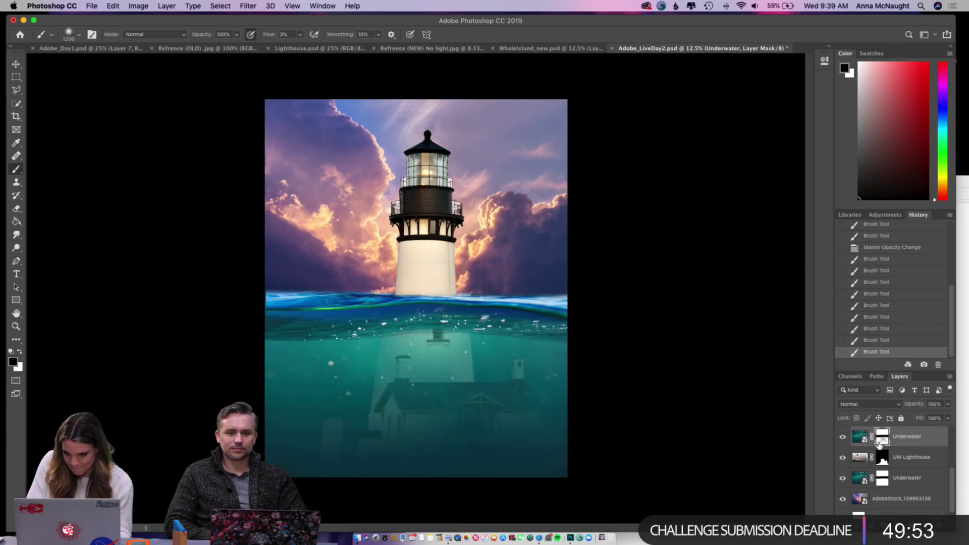
scroll(879, 443, "up", 1)
left_click(843, 431)
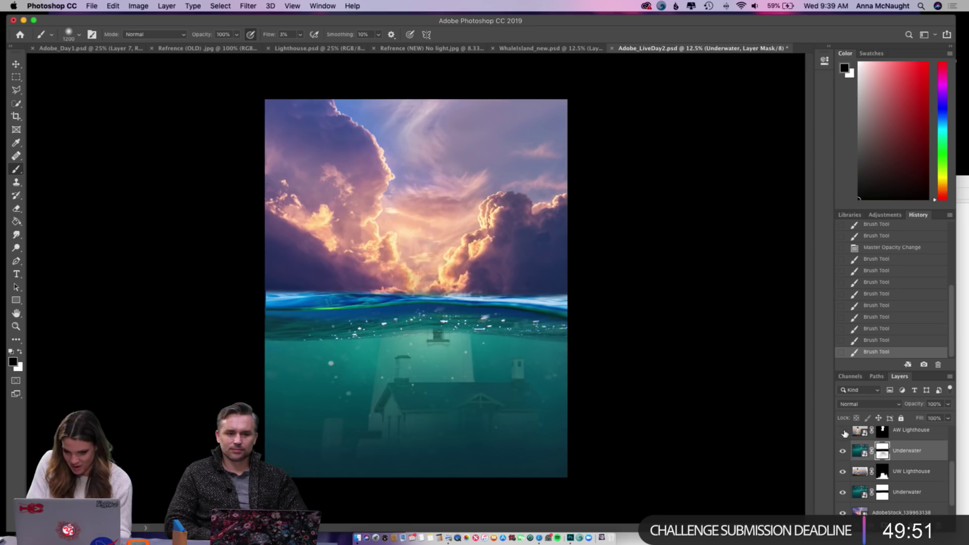
left_click(843, 431)
- Paint black on the AW Lighthouse layer mask in the image's lower-left corner, raising the brush flow to 100%
left_click(882, 432)
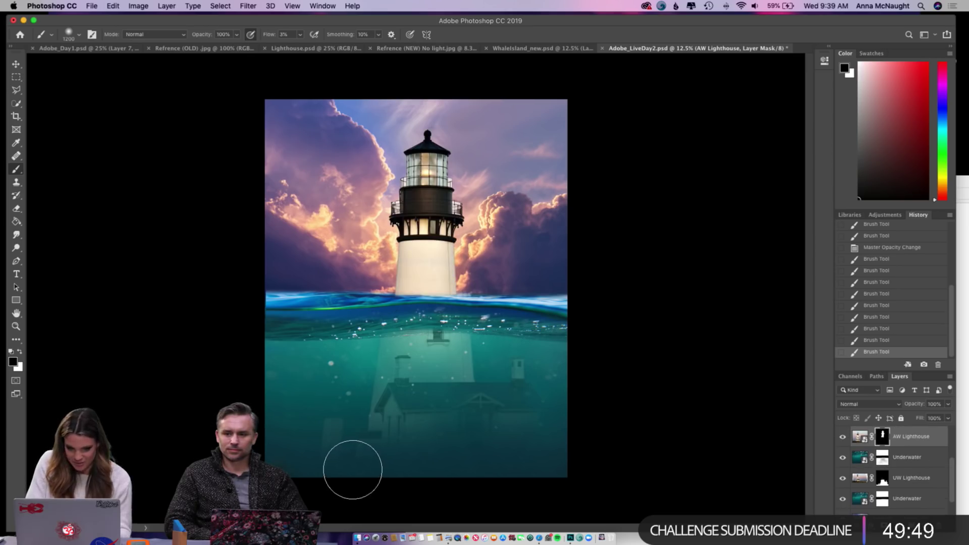
left_click_drag(310, 461, 298, 444)
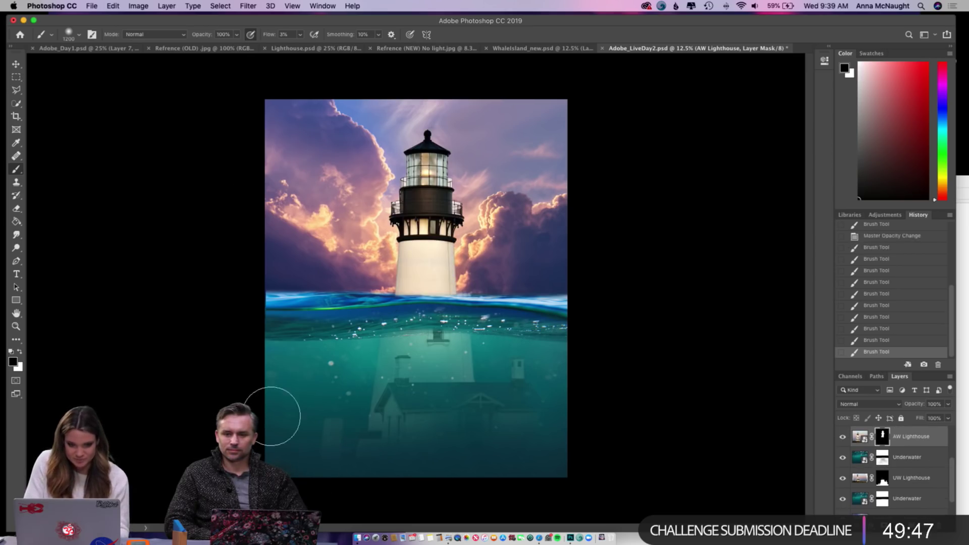
left_click(300, 34)
left_click_drag(299, 47, 345, 46)
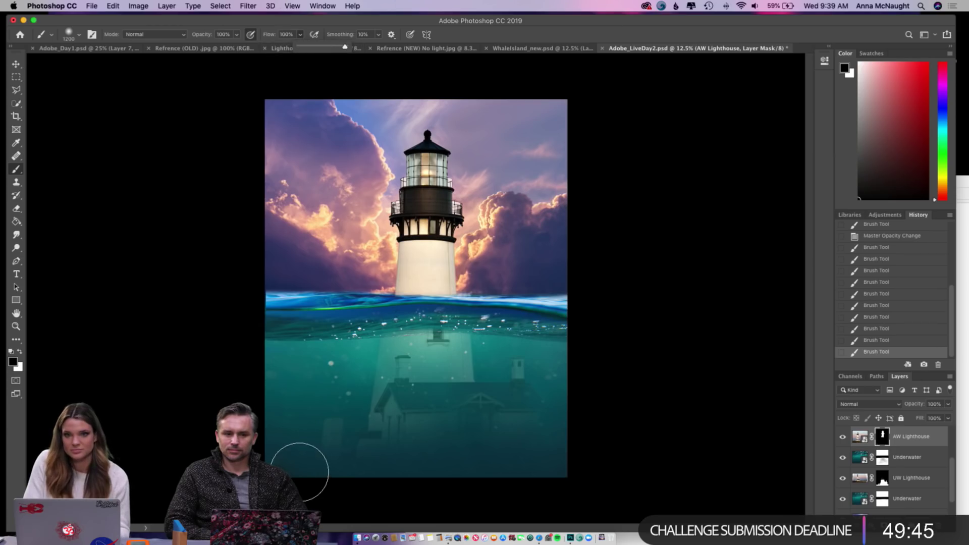
left_click(281, 465)
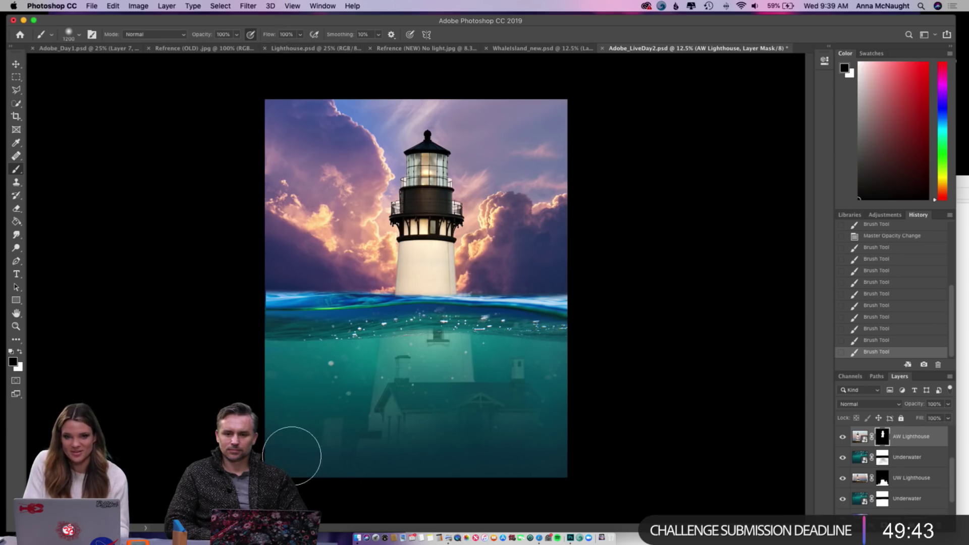
- Return to the upper Underwater mask and paint with a larger brush at 5% flow over the house's right side and tower
left_click(882, 462)
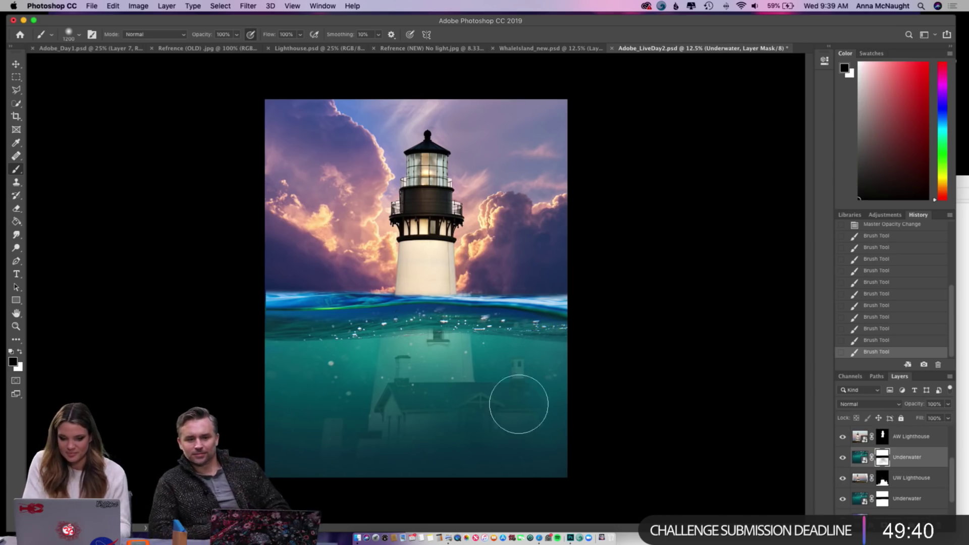
left_click(300, 35)
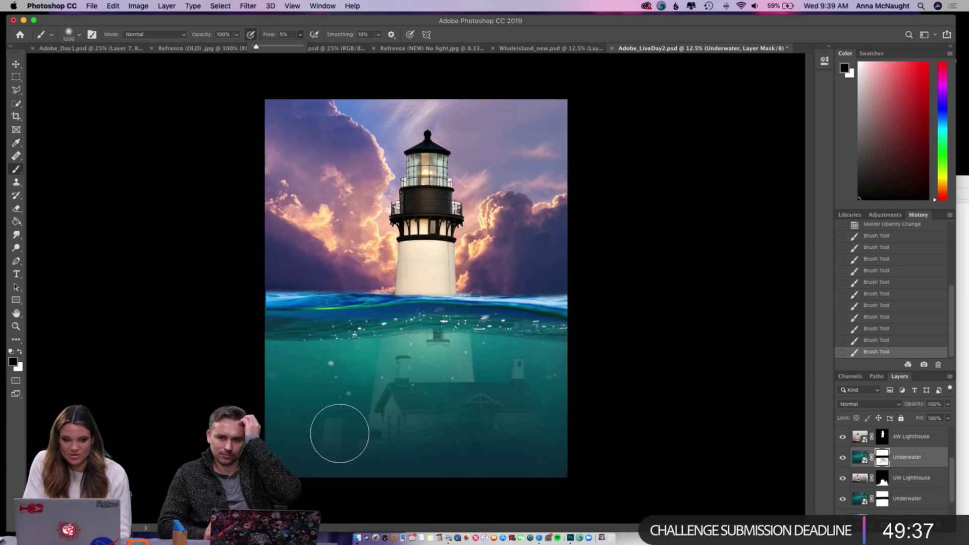
key("bracketright")
key("bracketright")
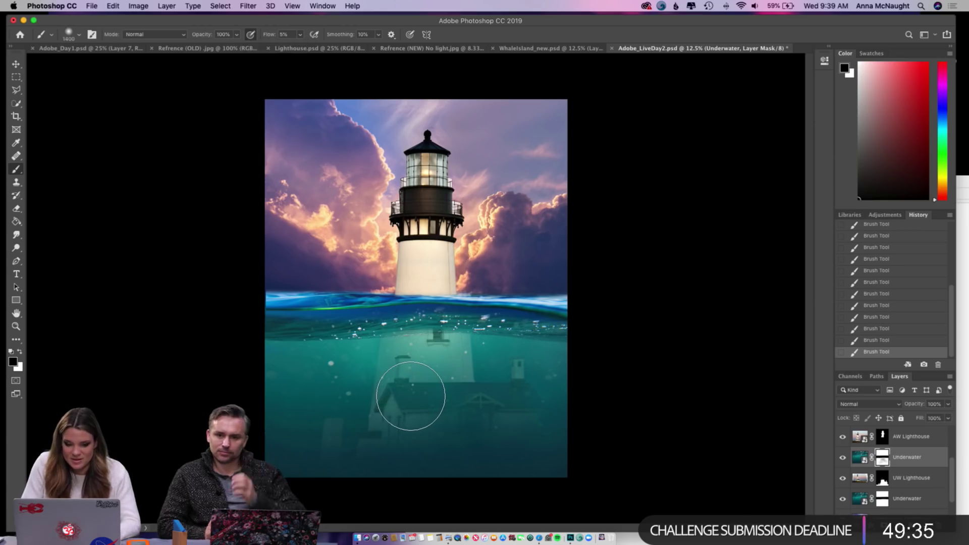
mouse_move(521, 385)
left_mouse_down()
mouse_move(520, 372)
mouse_move(482, 356)
left_mouse_up()
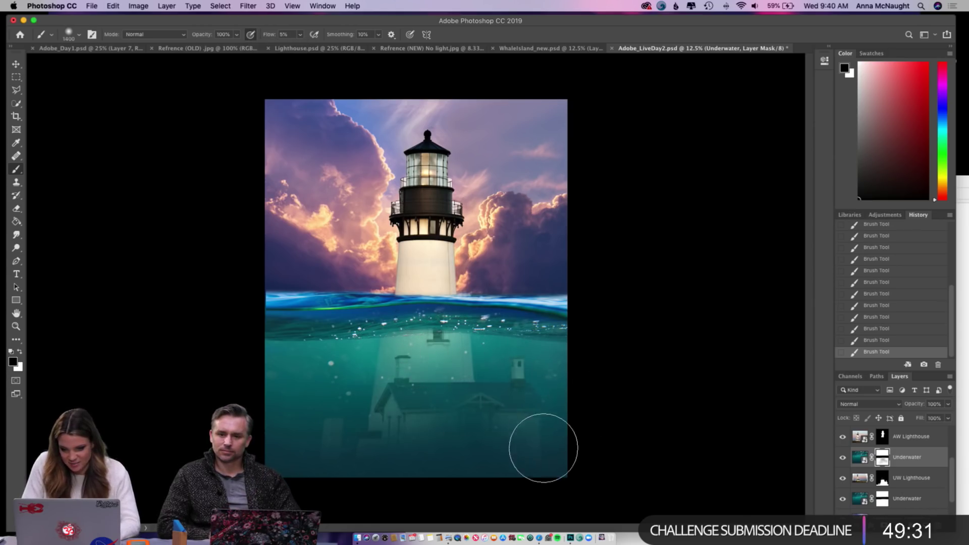
- Try a stronger reveal of the house's front wall on the upper Underwater mask and undo the stroke
left_click(300, 34)
left_click_drag(301, 46, 302, 48)
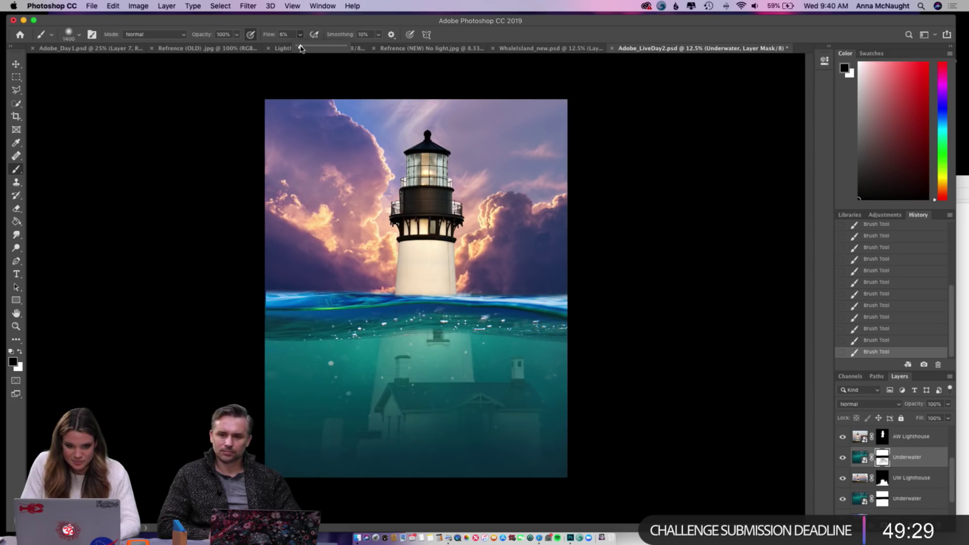
mouse_move(426, 400)
left_mouse_down()
mouse_move(388, 417)
mouse_move(446, 424)
left_mouse_up()
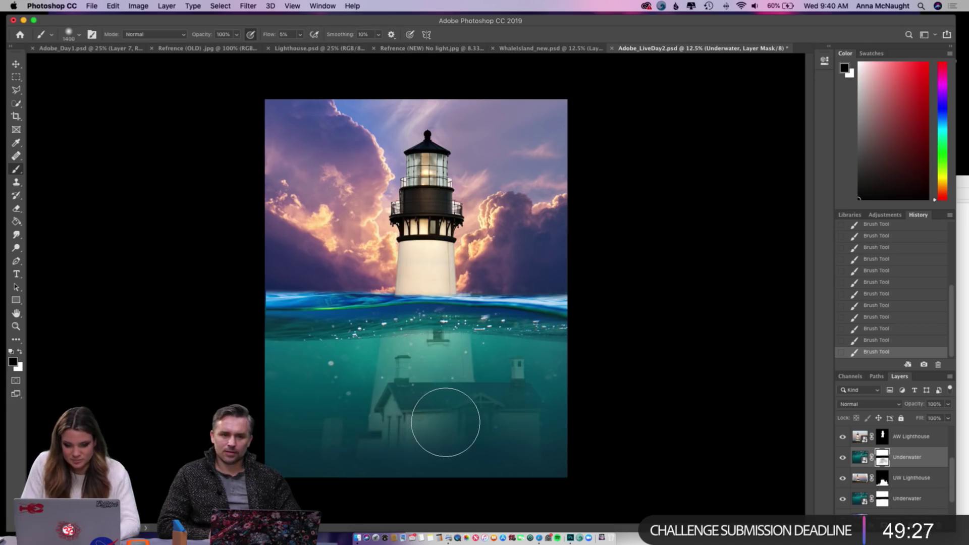
key("super+z")
- Lower the brush flow to 1% and softly blend the tower and house roof on the upper Underwater mask
left_click(300, 33)
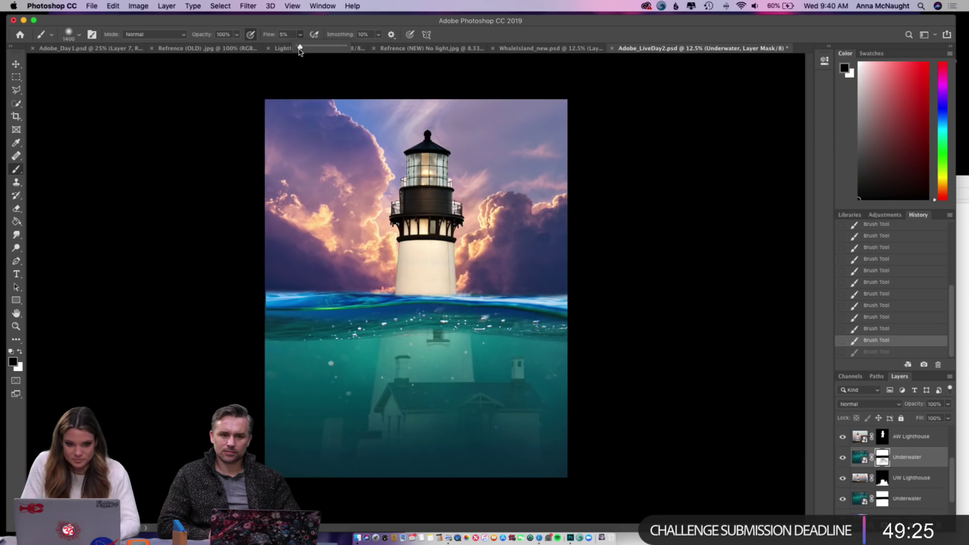
left_click_drag(293, 49, 286, 49)
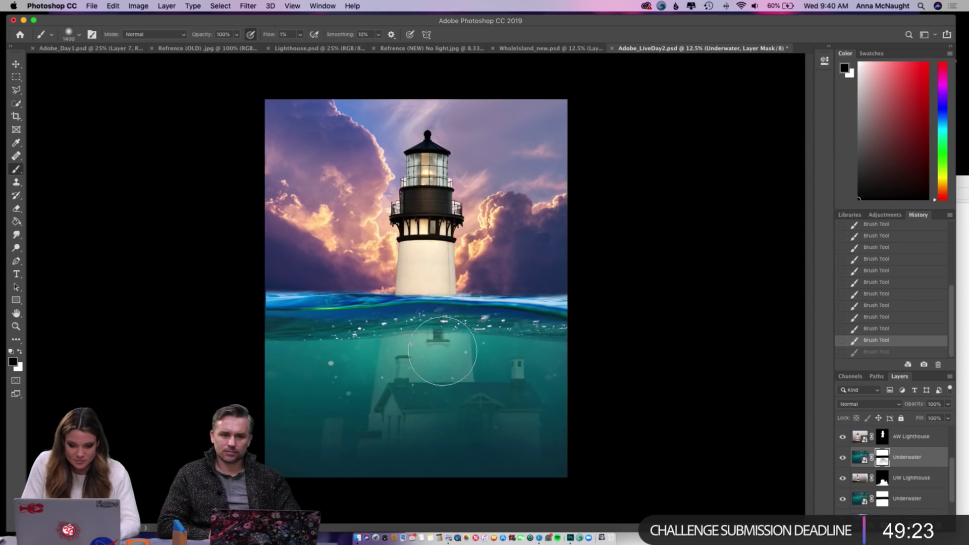
left_click_drag(488, 375, 464, 391)
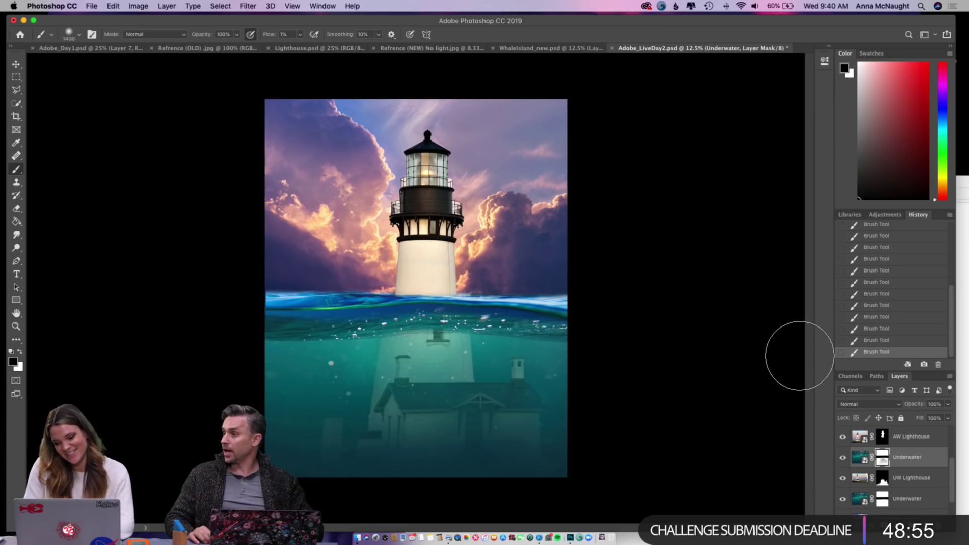
- Review the layer stack and compare the image with the AW Lighthouse layer hidden and shown
left_click(914, 487)
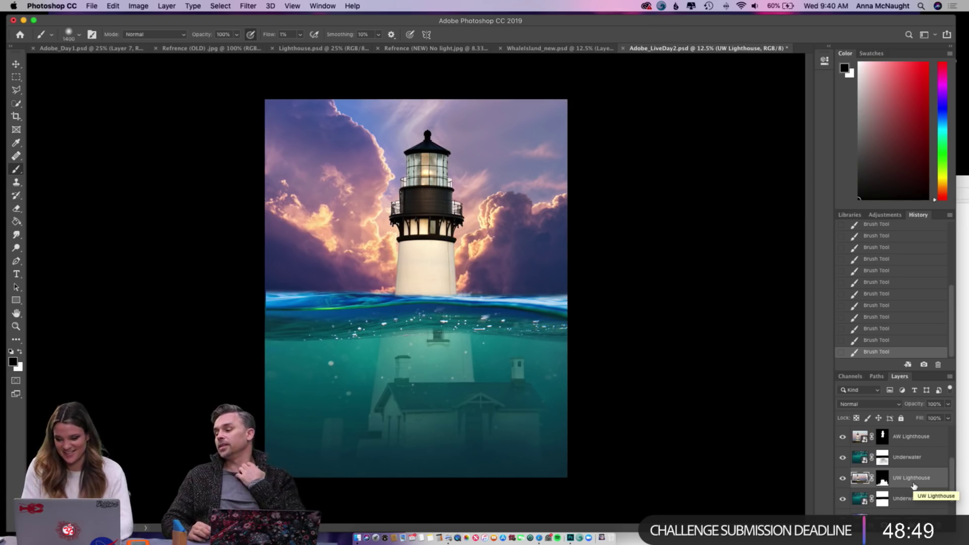
scroll(914, 486, "down", 2)
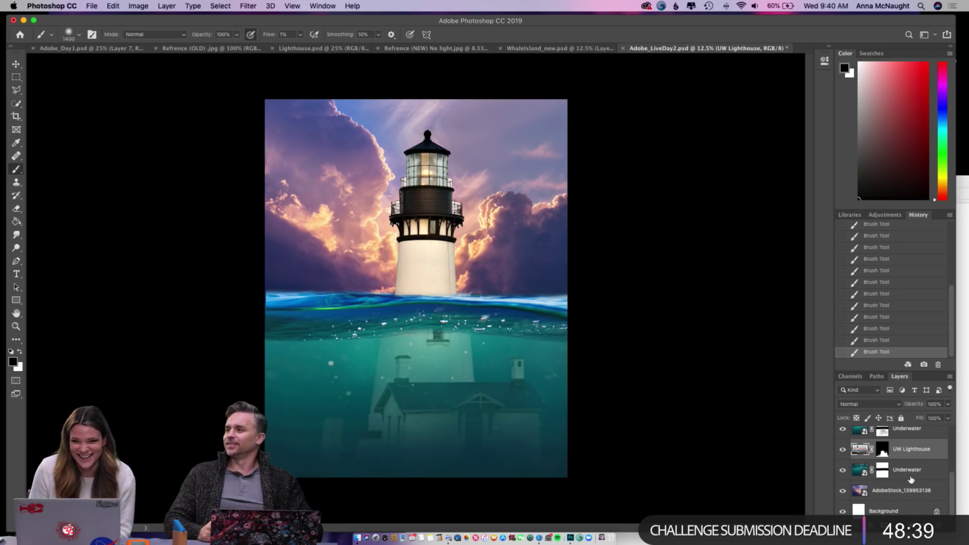
scroll(911, 480, "up", 2)
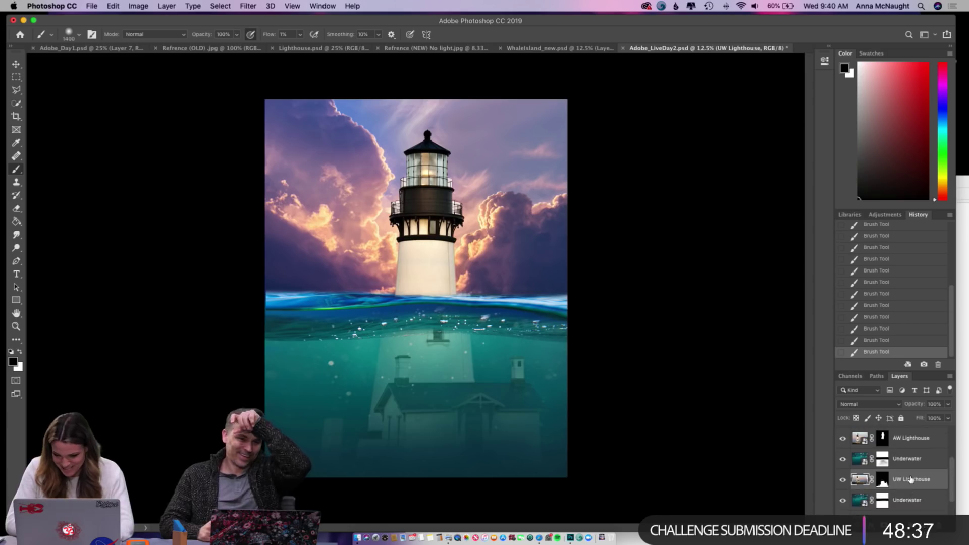
left_click(842, 439)
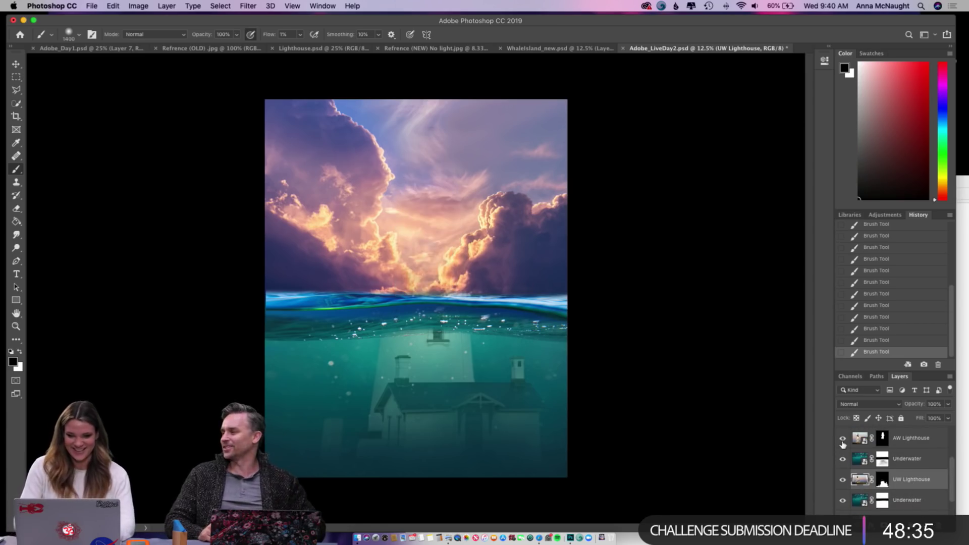
left_click(842, 438)
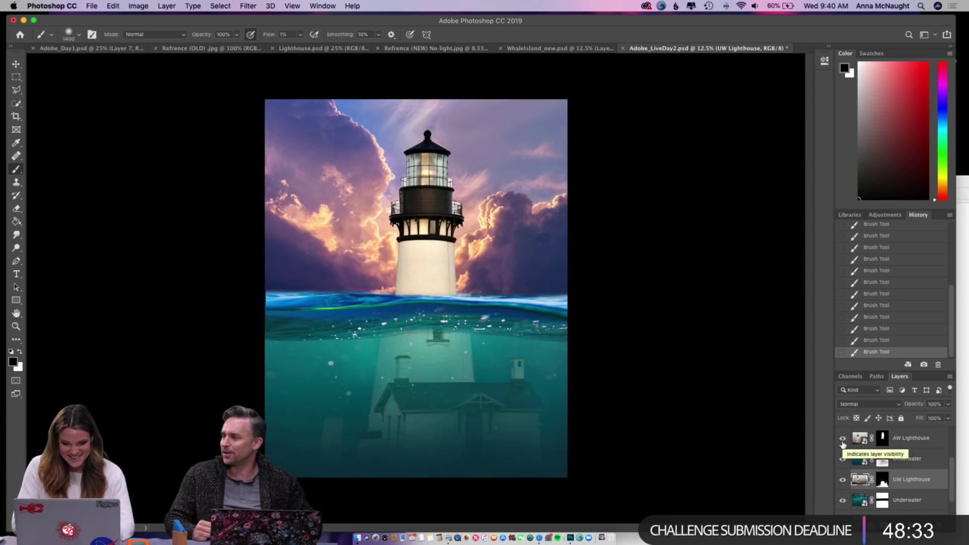
- Select the AW Lighthouse layer mask and prepare a smaller brush for close work where the tower meets the waterline
left_click(883, 439)
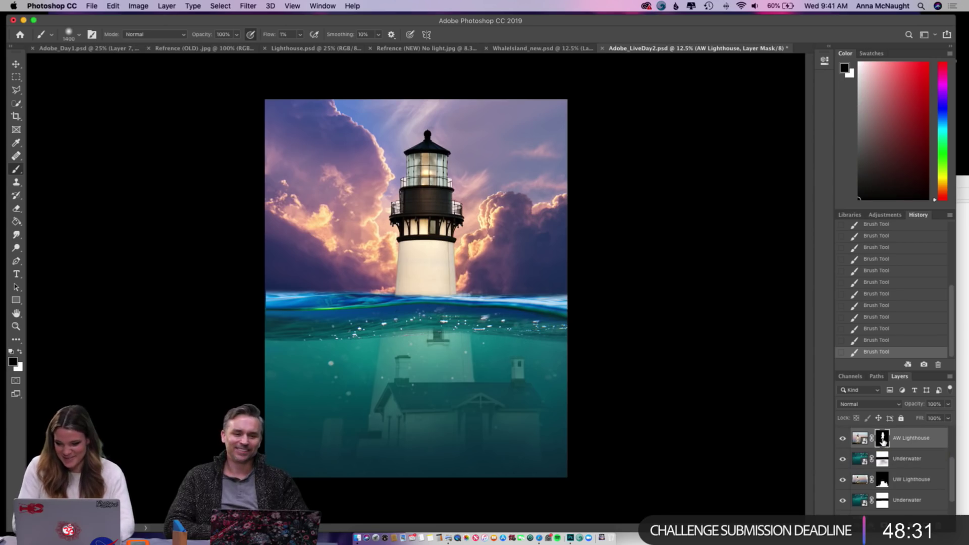
key("super+equal")
key("super+equal")
key("super+equal")
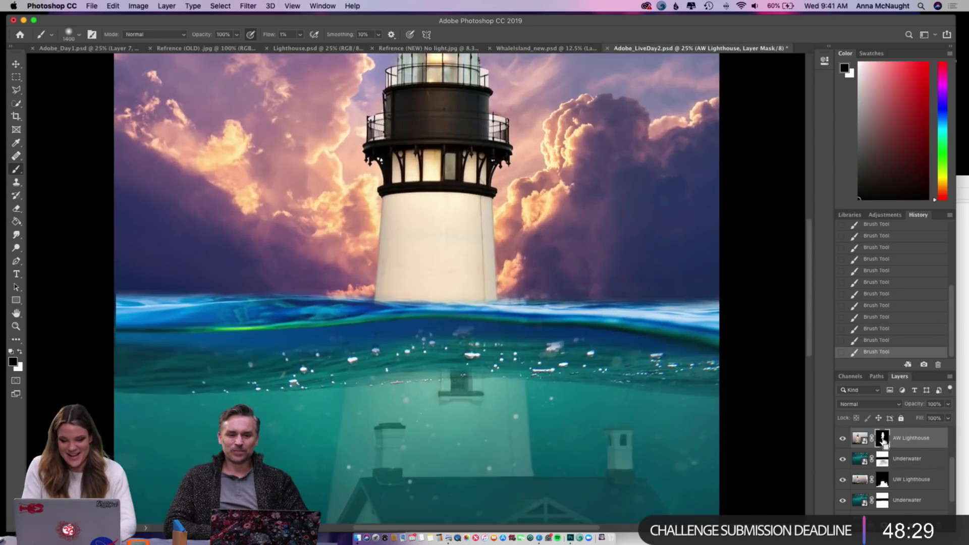
key("bracketleft")
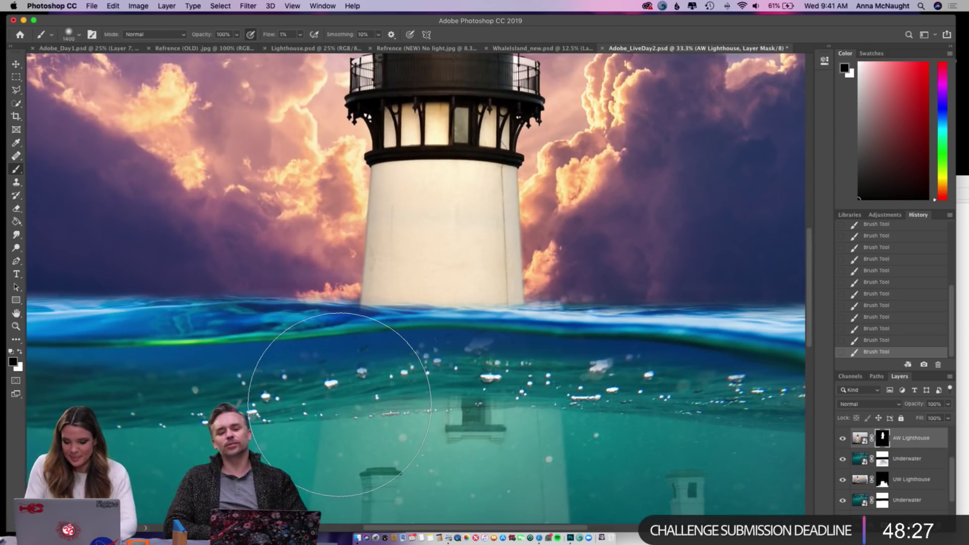
- Reduce the brush size to 125 px and target the waterline layer's mask
key("bracketleft")
key("bracketleft")
key("bracketleft")
key("bracketleft")
key("bracketleft")
key("bracketleft")
key("bracketleft")
key("bracketleft")
key("bracketleft")
key("bracketleft")
key("bracketleft")
key("bracketleft")
key("bracketleft")
key("bracketleft")
key("bracketleft")
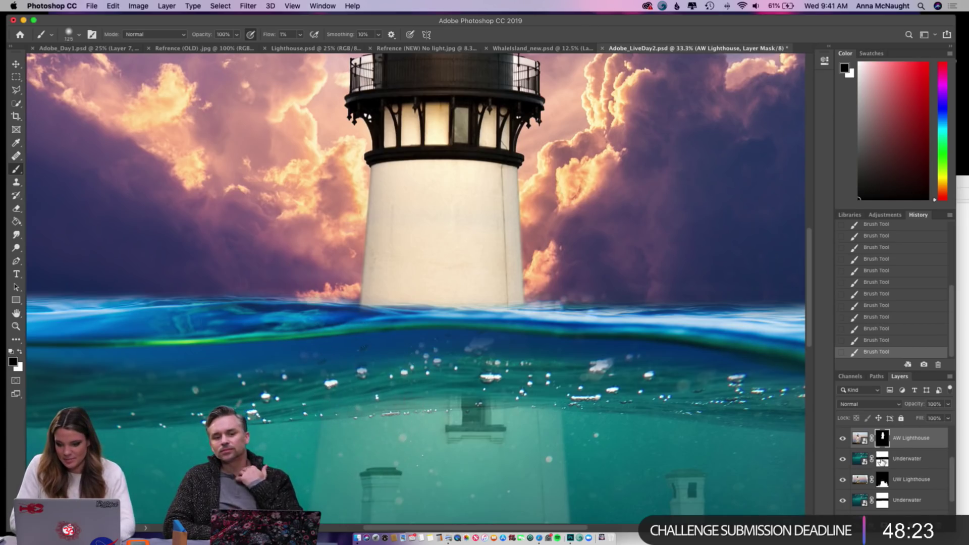
scroll(880, 457, "up", 2)
left_click(882, 448)
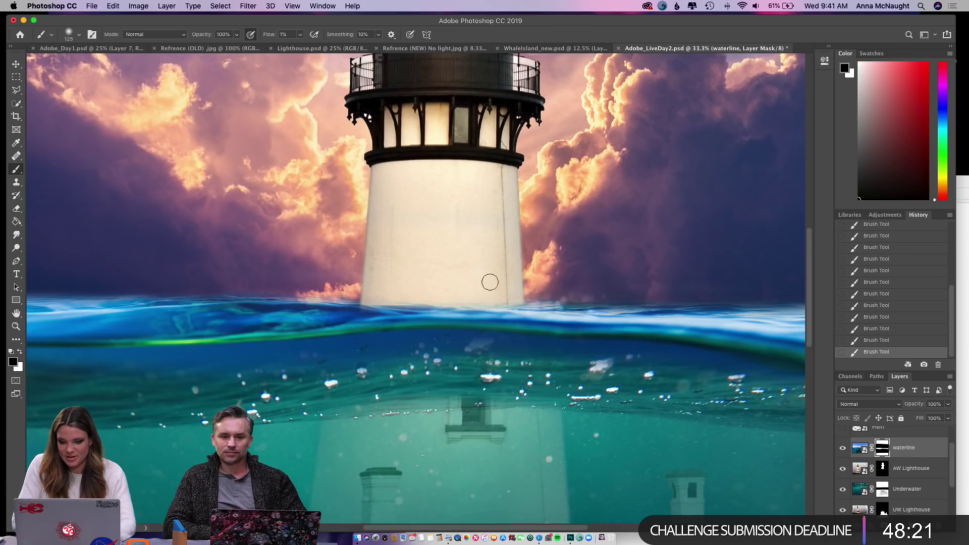
- Paint white at 100% flow on the waterline mask to reveal the wave crest between the image's left edge and the lighthouse
left_click(20, 352)
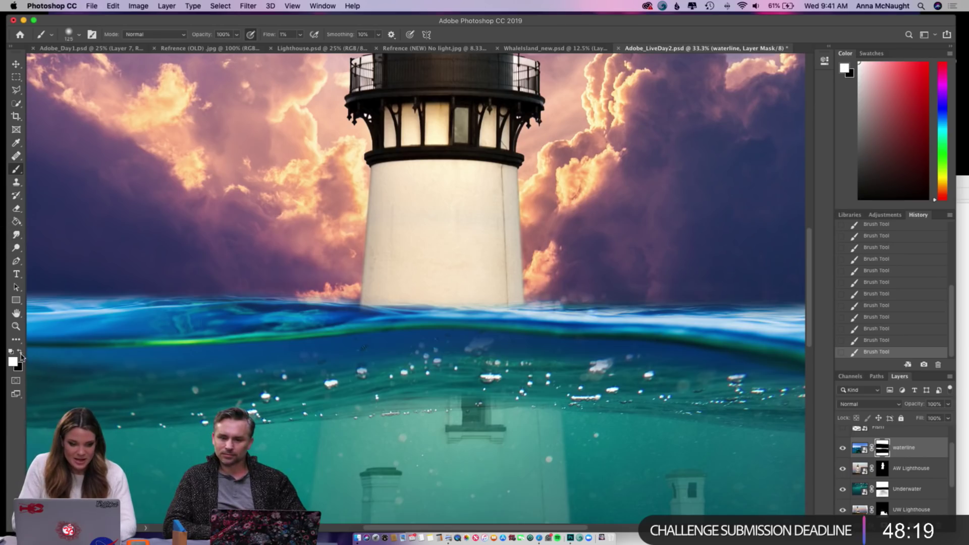
scroll(235, 315, "left", 6)
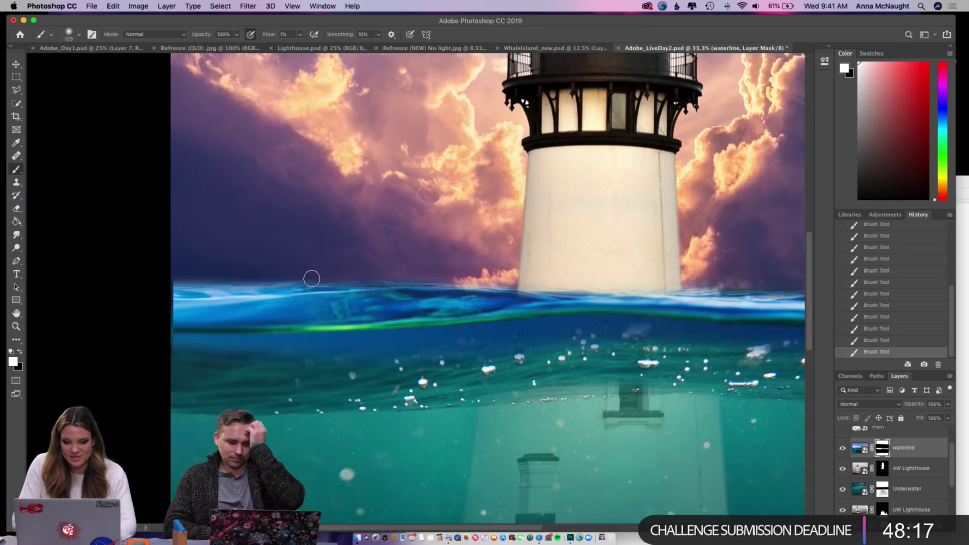
left_click(300, 34)
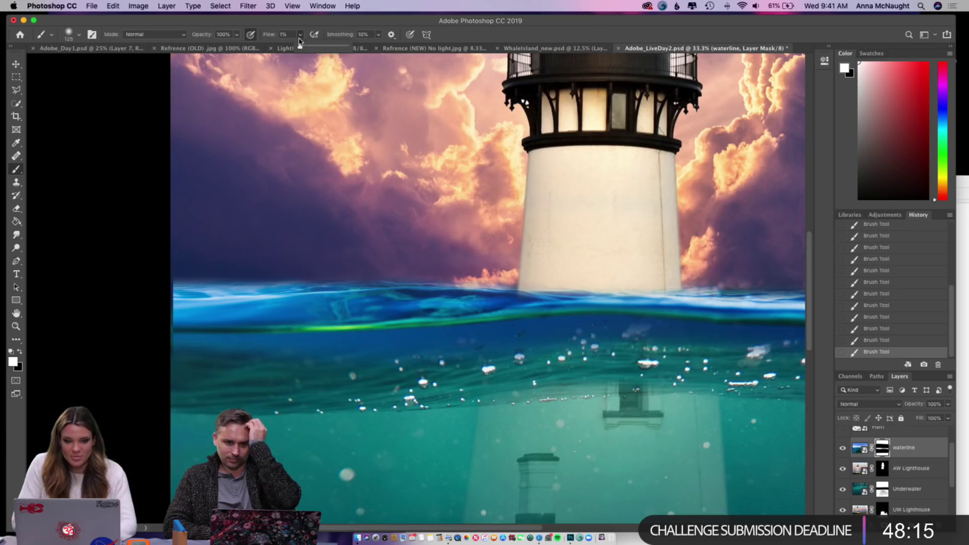
left_click_drag(299, 48, 353, 48)
mouse_move(355, 279)
left_mouse_down()
mouse_move(160, 278)
mouse_move(514, 275)
left_mouse_up()
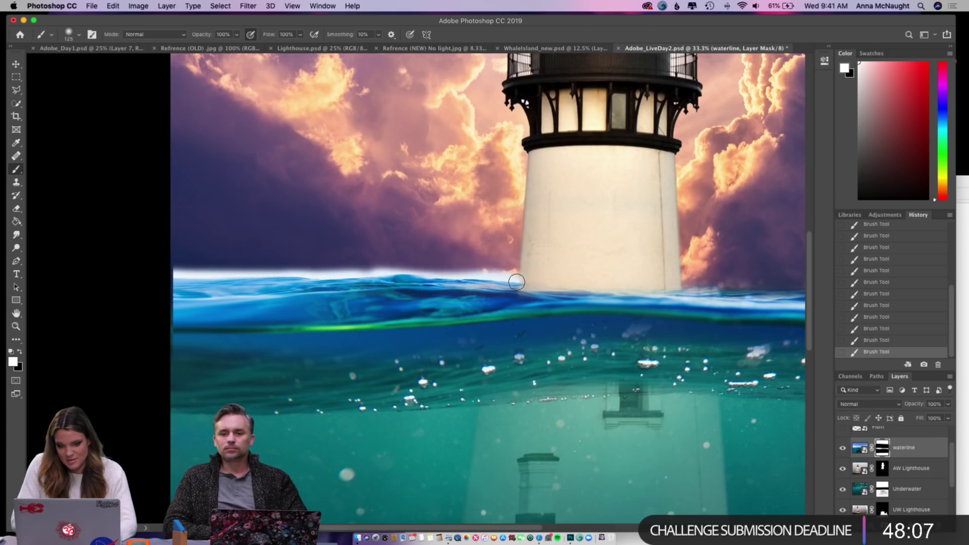
- With a smaller black brush, mask out the pale sky fringe above the waves on the lighthouse's left side
left_click(20, 352)
key("bracketleft")
key("bracketleft")
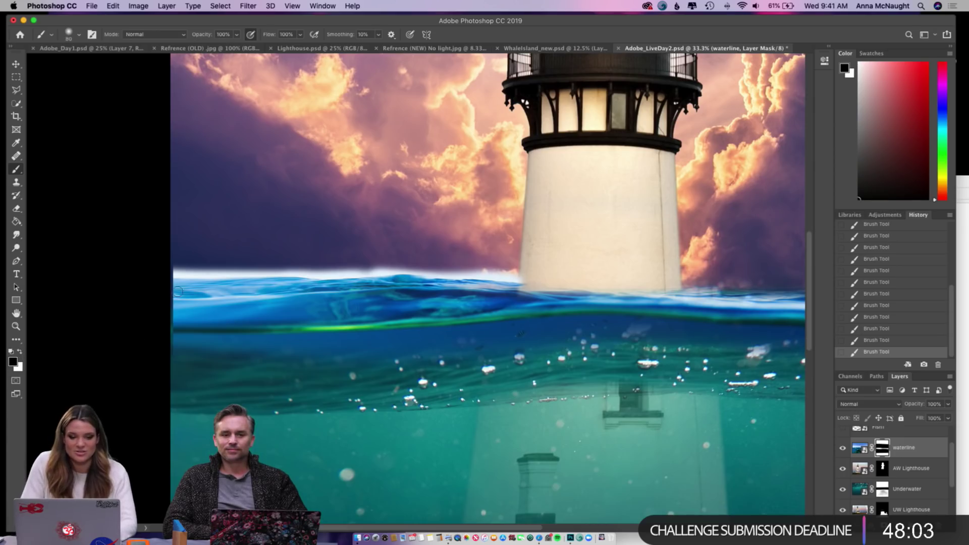
mouse_move(173, 275)
left_mouse_down()
mouse_move(219, 276)
mouse_move(177, 274)
mouse_move(234, 276)
left_mouse_up()
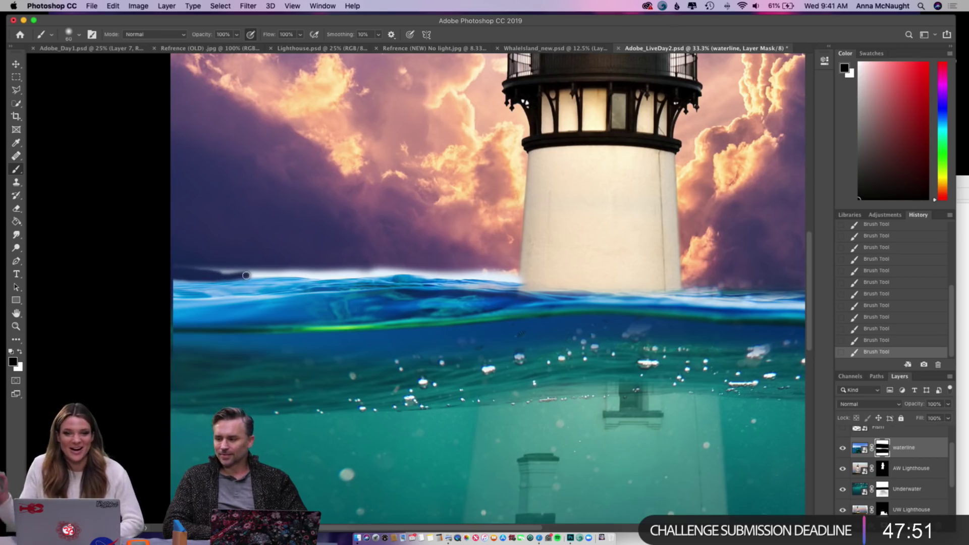
mouse_move(224, 274)
left_mouse_down()
mouse_move(323, 274)
mouse_move(192, 264)
mouse_move(332, 275)
mouse_move(152, 267)
mouse_move(466, 277)
left_mouse_up()
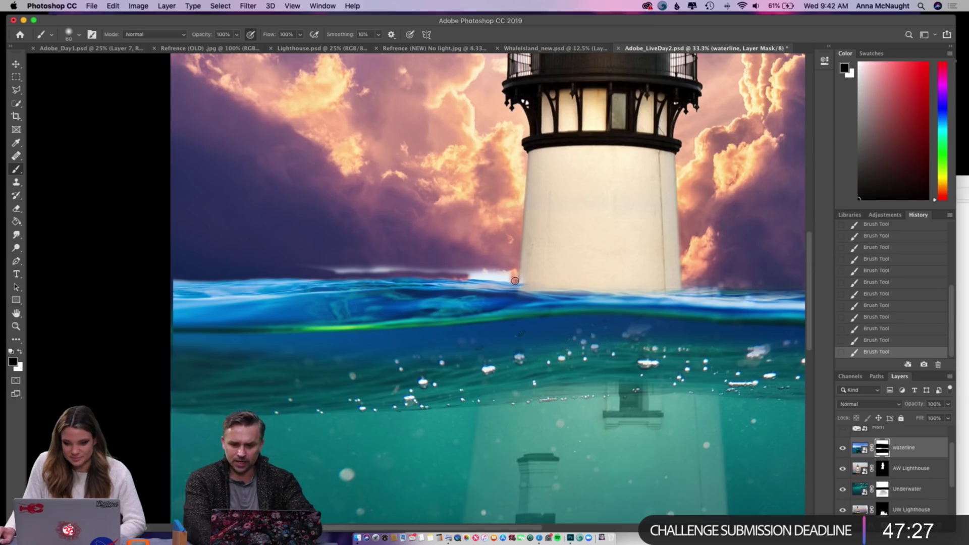
mouse_move(489, 278)
left_mouse_down()
mouse_move(448, 277)
mouse_move(519, 275)
mouse_move(297, 266)
mouse_move(483, 269)
left_mouse_up()
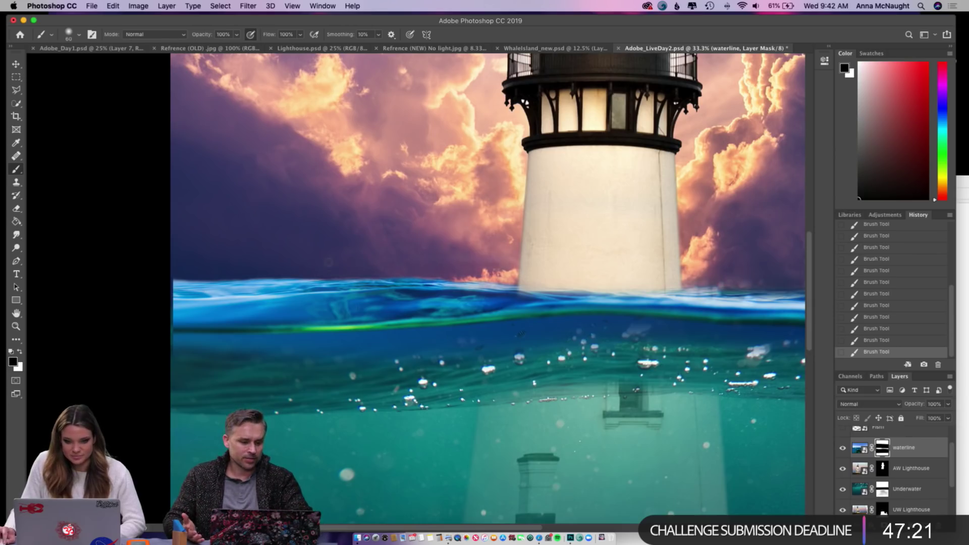
- Examine the waterline around the tower in Lighthouse.psd and return to Adobe_LiveDay2.psd
left_click(277, 50)
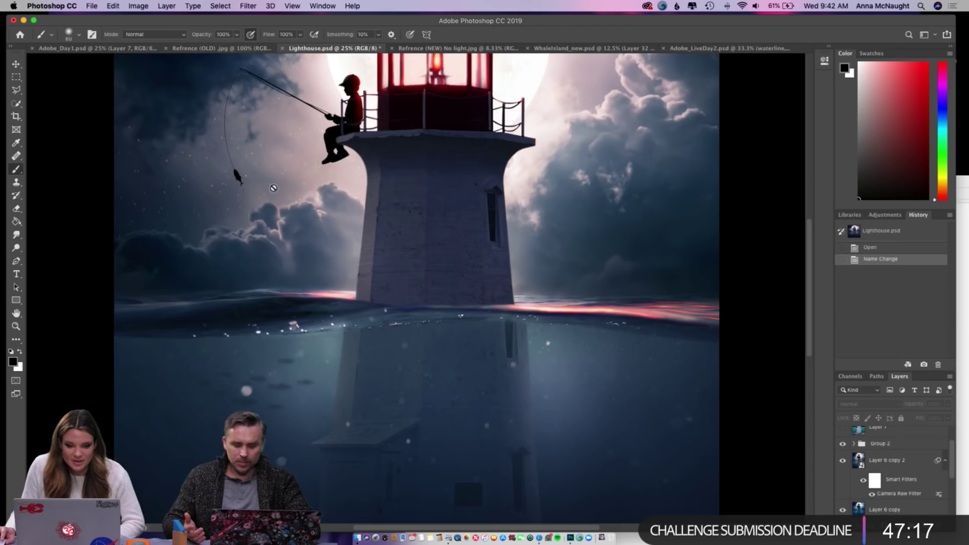
scroll(319, 246, "left", 2)
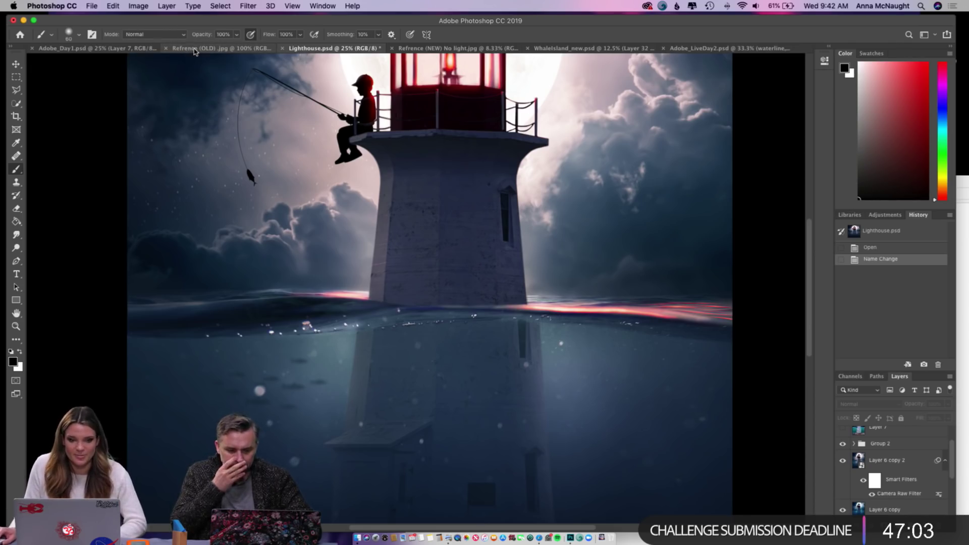
left_click(707, 48)
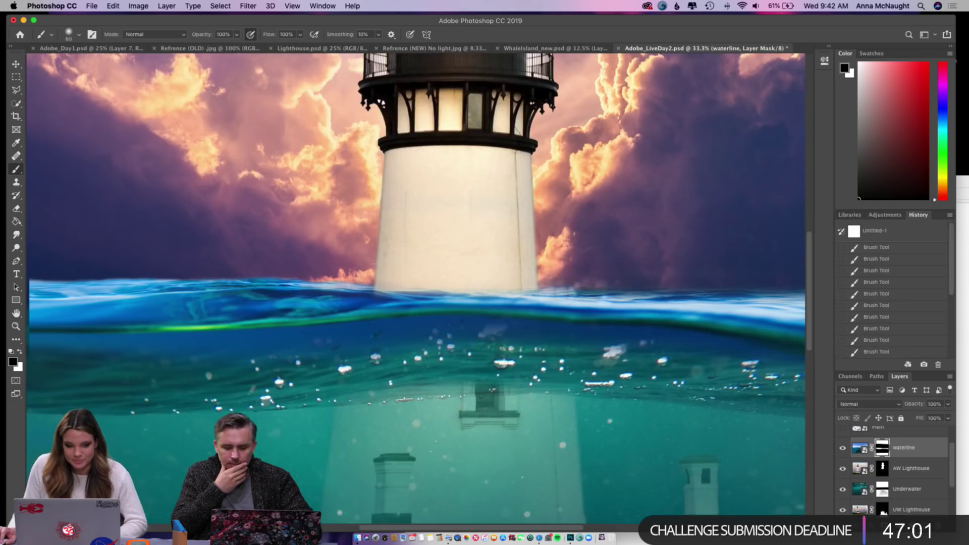
- Reveal the wave crest right of the lighthouse in white on the waterline mask, and mask out the pale fringe above it in black
mouse_move(383, 282)
left_mouse_down()
mouse_move(547, 288)
mouse_move(591, 278)
left_mouse_up()
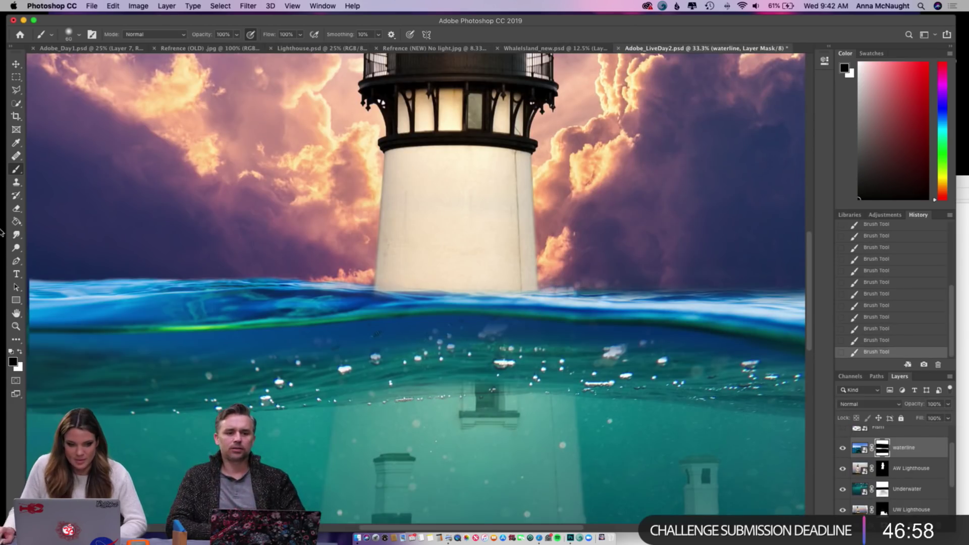
left_click(19, 352)
scroll(335, 290, "right", 5)
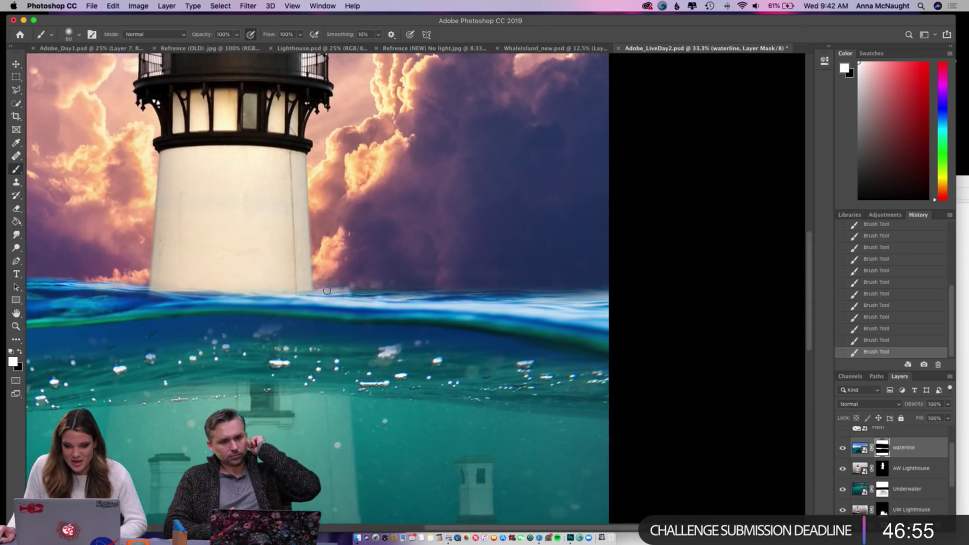
mouse_move(311, 286)
left_mouse_down()
mouse_move(639, 287)
mouse_move(482, 302)
mouse_move(307, 296)
mouse_move(603, 295)
mouse_move(630, 308)
mouse_move(559, 307)
mouse_move(615, 290)
mouse_move(515, 286)
mouse_move(621, 279)
left_mouse_up()
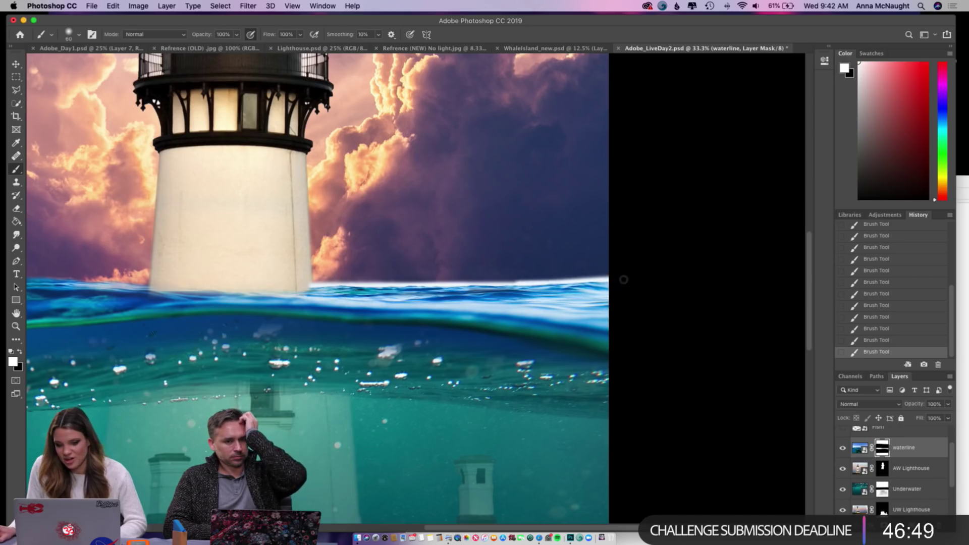
left_click(19, 351)
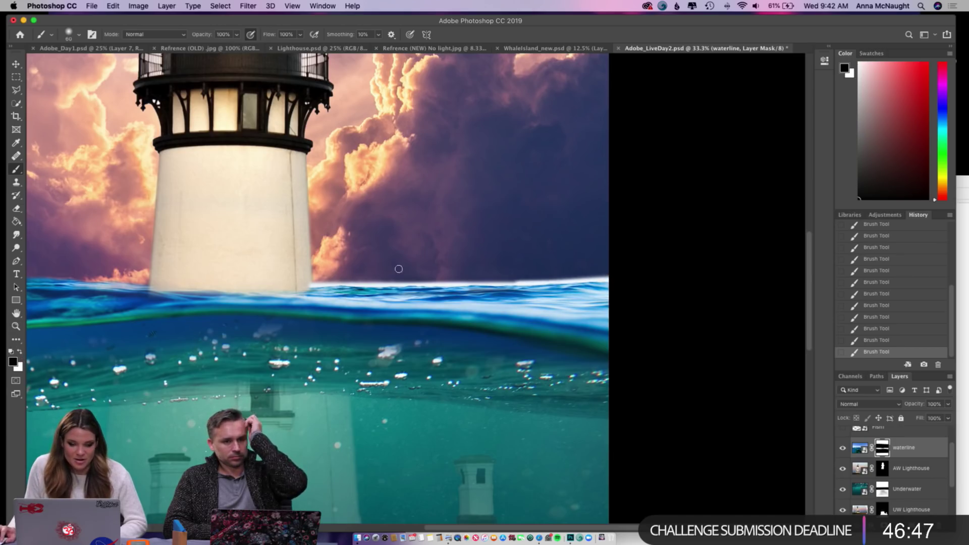
mouse_move(314, 281)
left_mouse_down()
mouse_move(550, 282)
mouse_move(521, 284)
mouse_move(536, 286)
mouse_move(627, 274)
mouse_move(580, 277)
mouse_move(596, 275)
left_mouse_up()
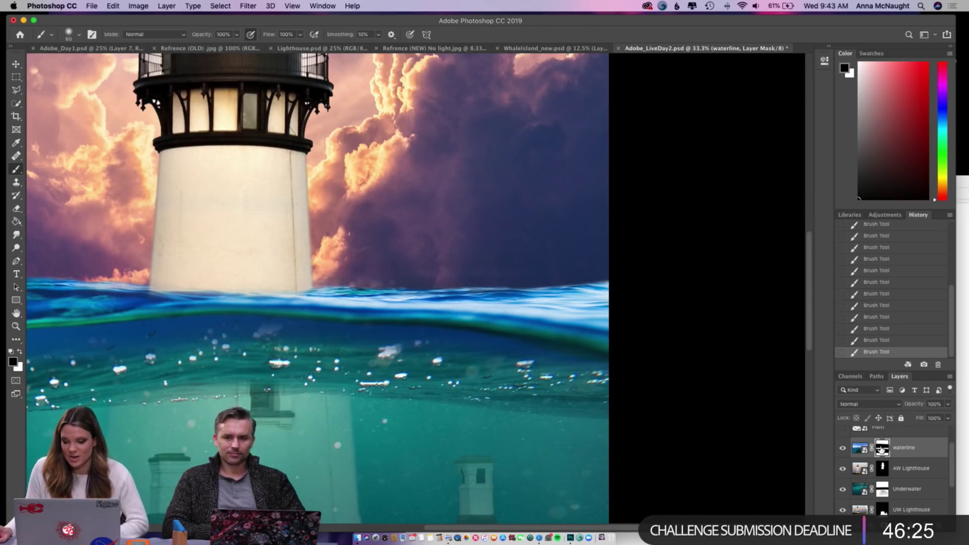
- Paint white on the AW Lighthouse layer's mask along the tower's base at the waterline
left_click(883, 470)
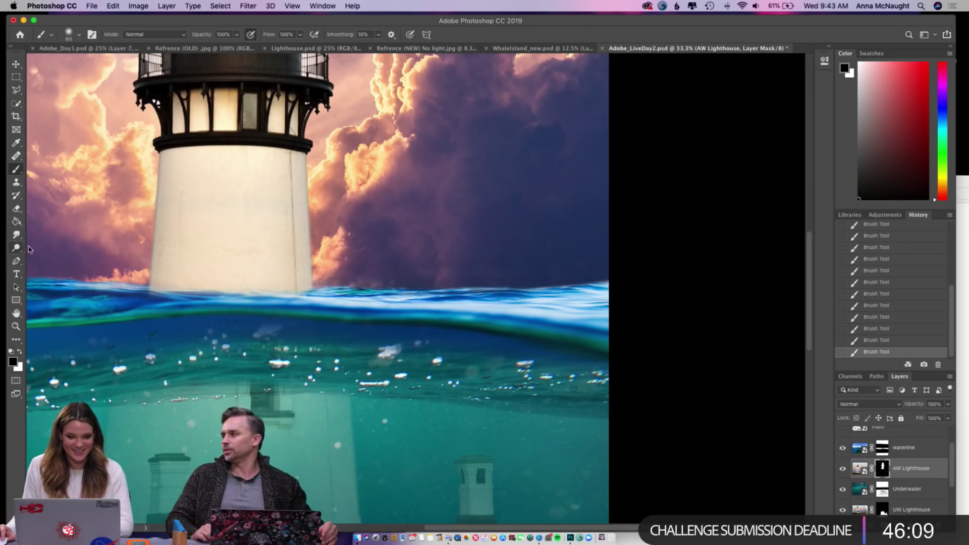
scroll(63, 238, "up", 10)
scroll(63, 238, "down", 10)
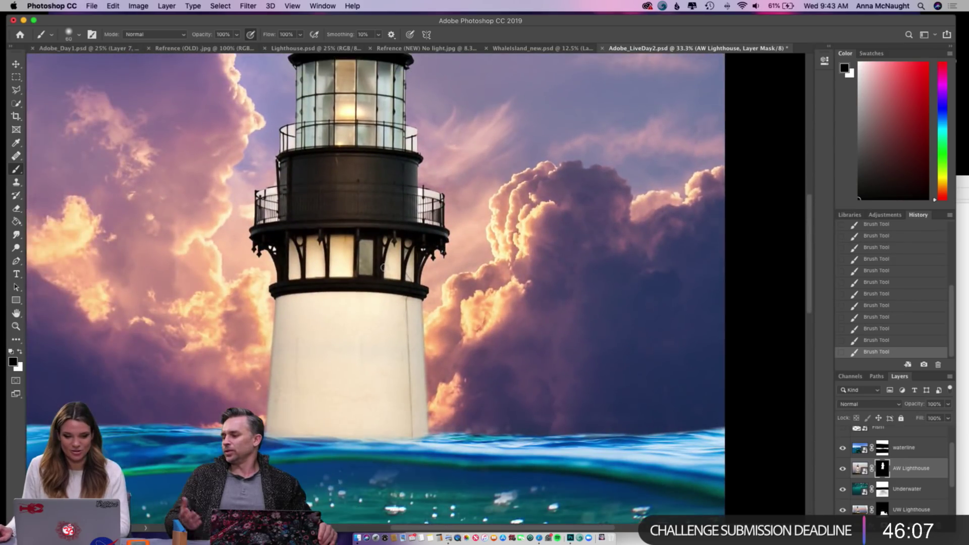
scroll(391, 274, "left", 10)
scroll(391, 274, "up", 4)
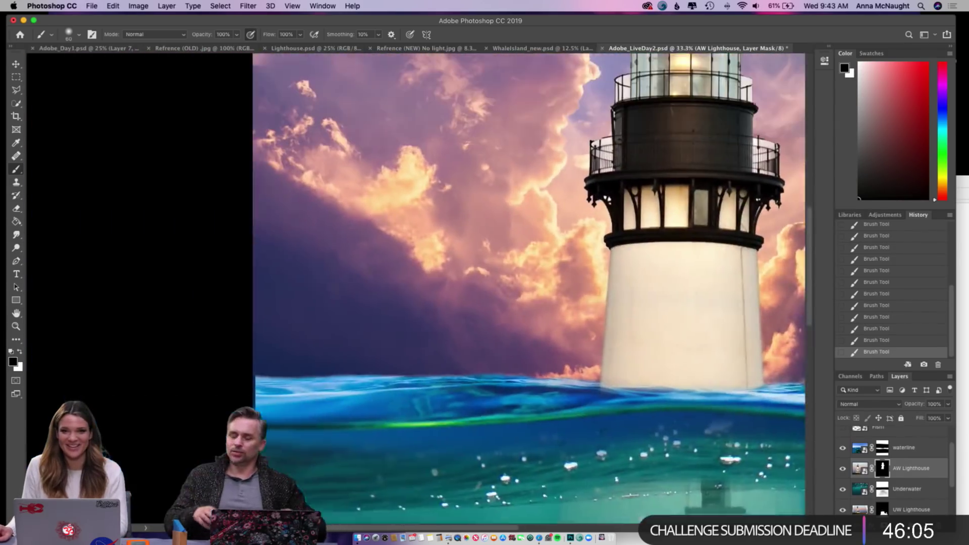
scroll(244, 273, "down", 5)
scroll(239, 262, "right", 10)
scroll(235, 251, "up", 2)
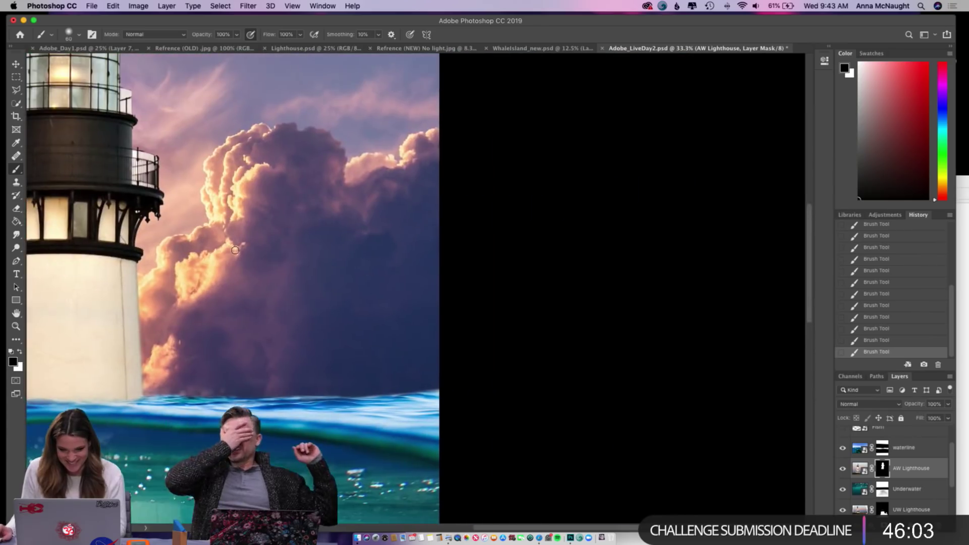
scroll(235, 251, "left", 5)
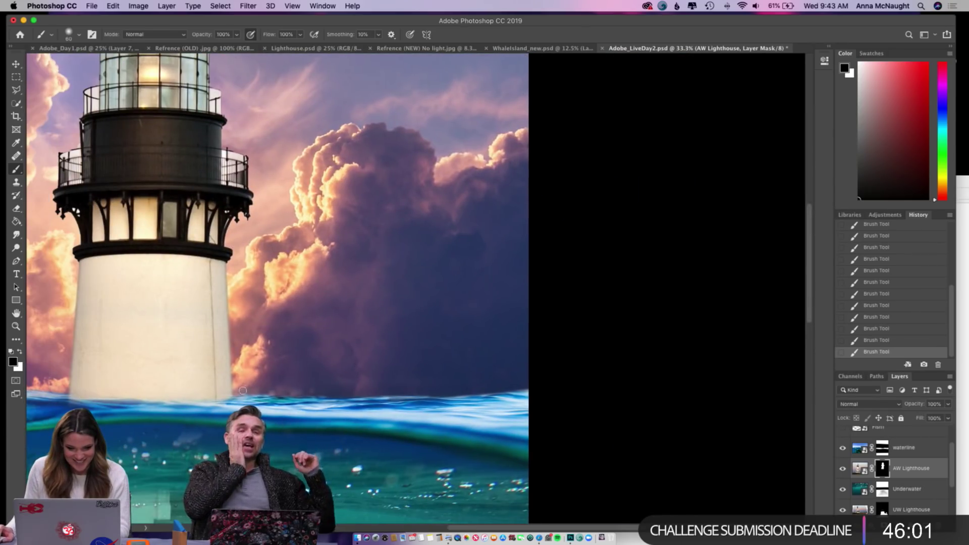
scroll(338, 388, "left", 6)
scroll(338, 388, "down", 4)
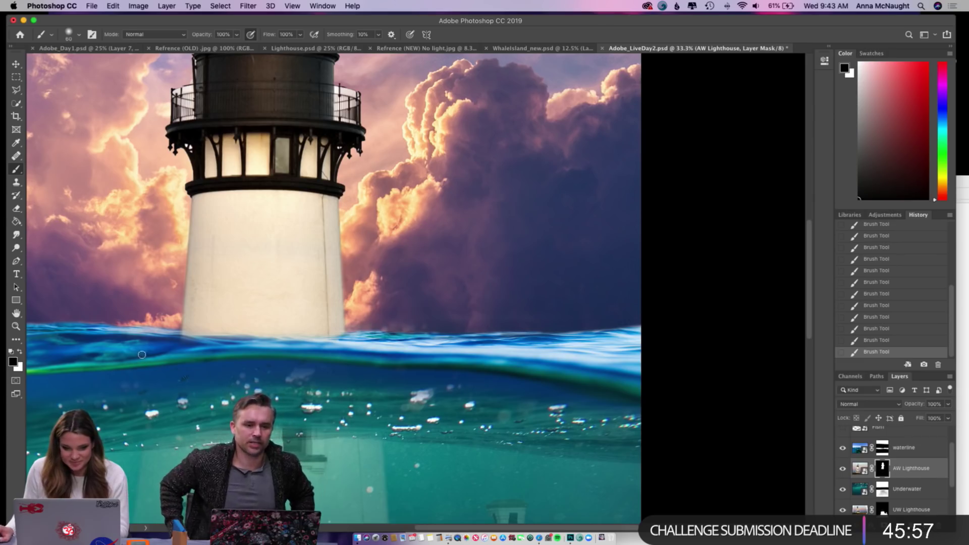
left_click_drag(184, 336, 236, 341)
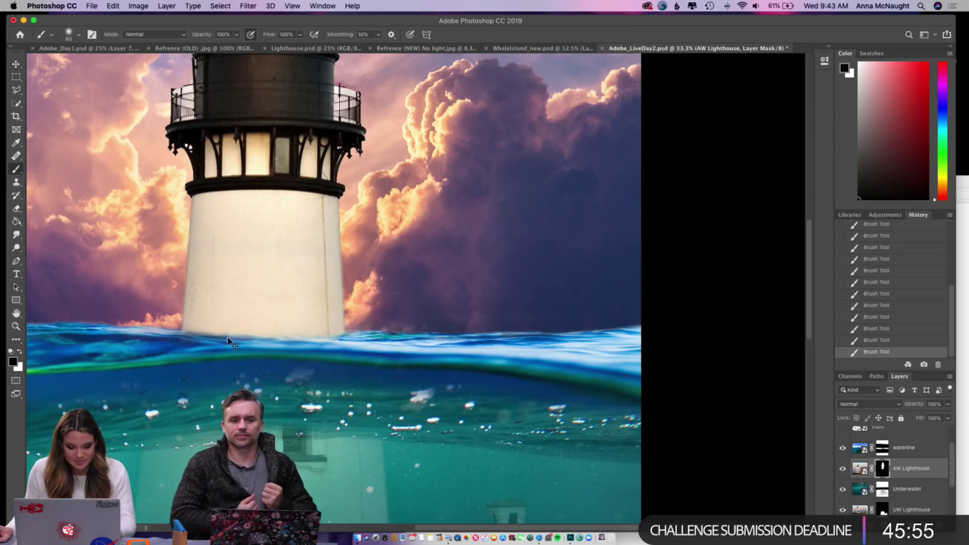
key("super+z")
left_click(19, 353)
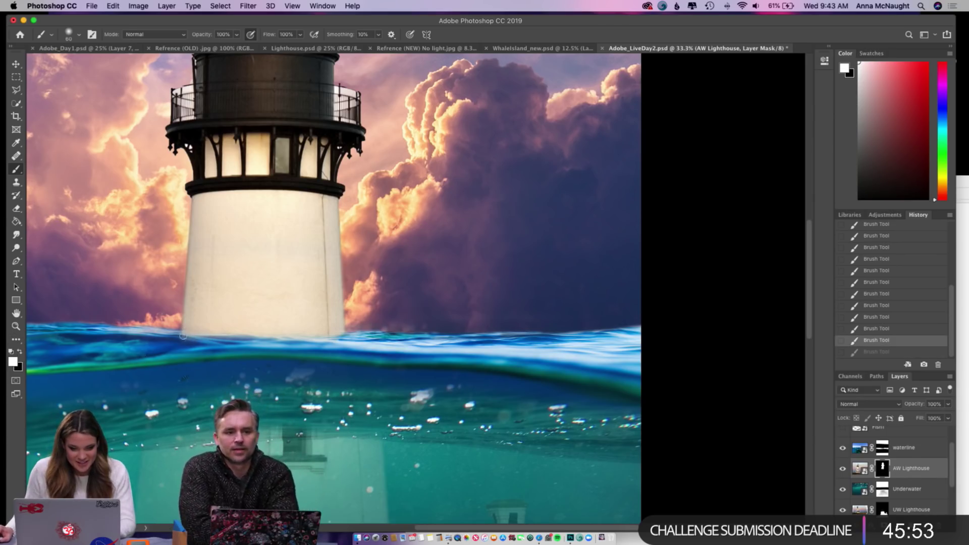
left_click_drag(252, 339, 200, 333)
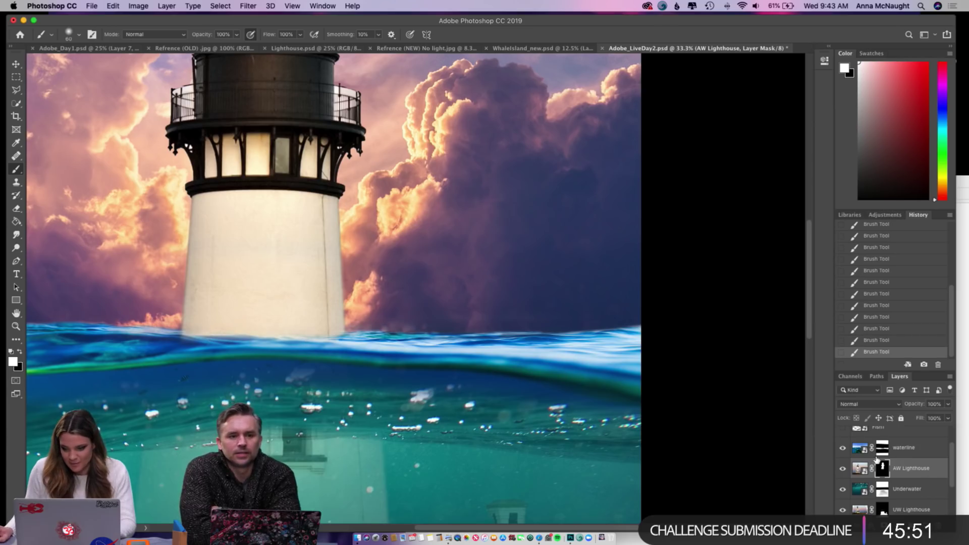
- Move the AW Lighthouse layer above the waterline layer and target its mask with white as the foreground color
left_click_drag(865, 464, 864, 443)
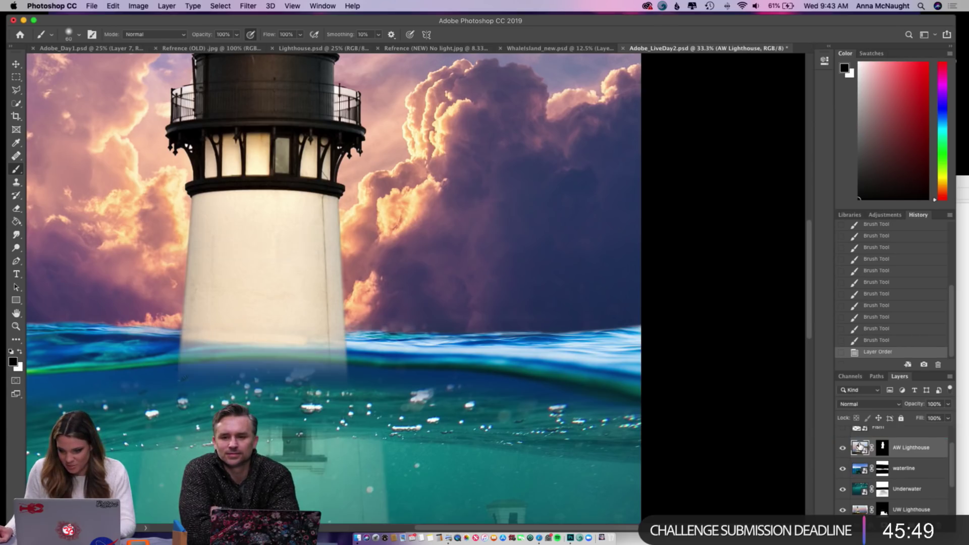
key("x")
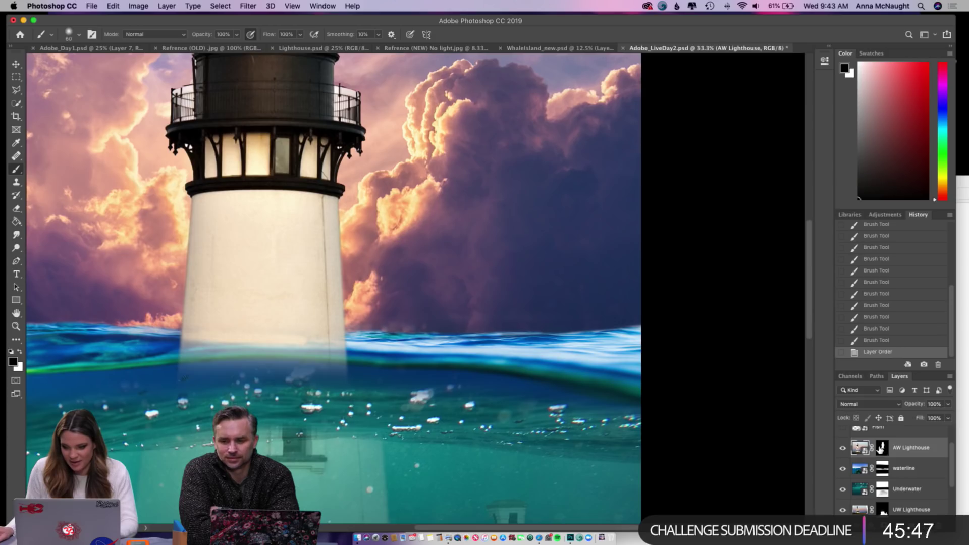
left_click(883, 447)
key("x")
- Paint black on the AW Lighthouse mask to hide the part of the tower extending below the water surface
mouse_move(197, 349)
left_mouse_down()
mouse_move(177, 348)
mouse_move(202, 350)
left_mouse_up()
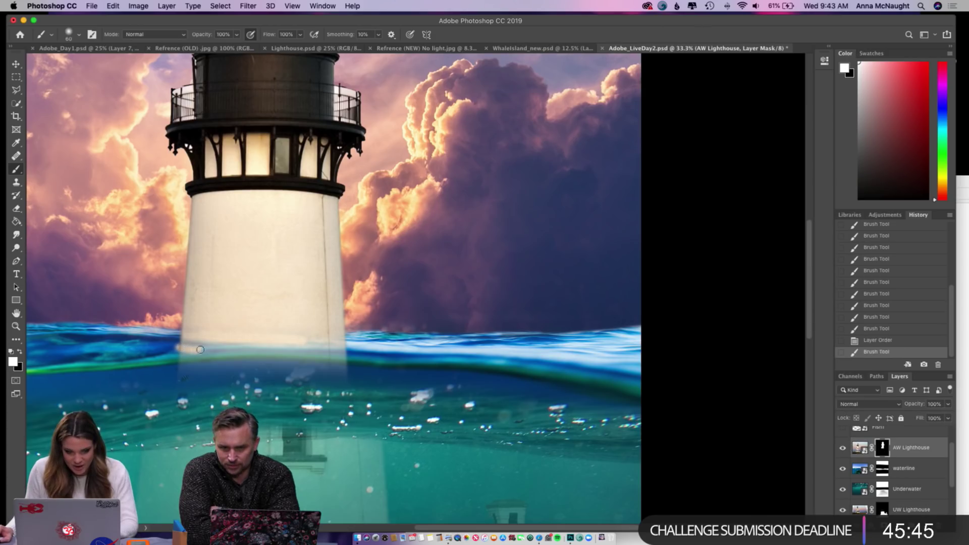
key("super+z")
key("x")
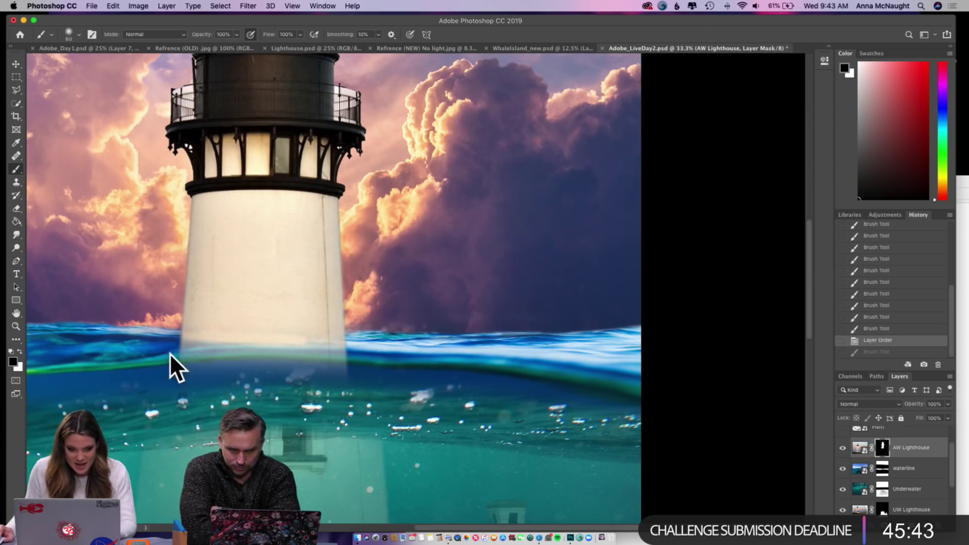
mouse_move(194, 354)
left_mouse_down()
mouse_move(374, 360)
mouse_move(176, 343)
mouse_move(387, 356)
mouse_move(164, 360)
mouse_move(184, 373)
mouse_move(383, 379)
mouse_move(160, 372)
mouse_move(345, 369)
mouse_move(291, 358)
mouse_move(353, 351)
mouse_move(167, 339)
left_mouse_up()
key("super+z")
- Try to paint part of the tower's base back in with white on the AW Lighthouse mask, and undo the stroke
left_click(20, 354)
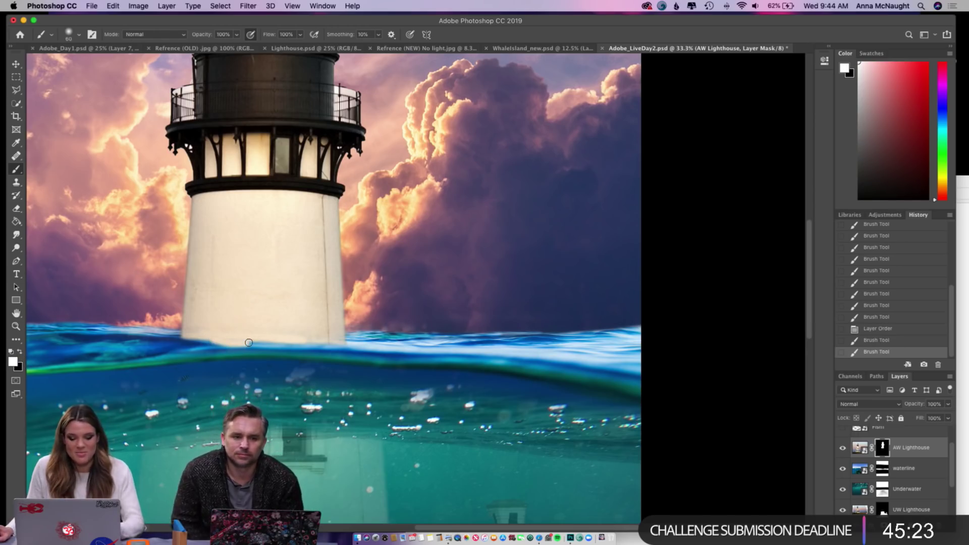
left_click_drag(247, 342, 277, 335)
key("super+z")
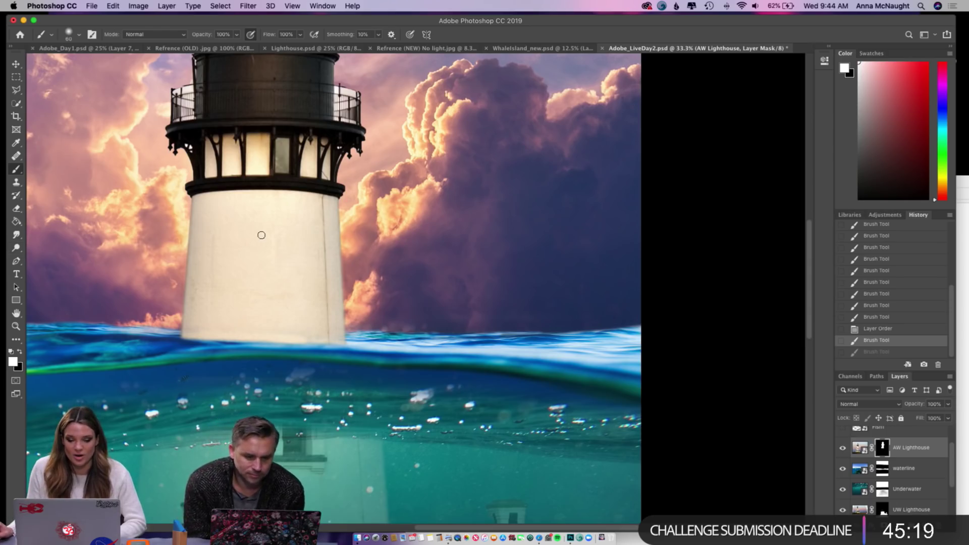
- Examine the blended waterline and the whole lighthouse composition at 12.5% zoom
scroll(261, 235, "down", 3)
scroll(262, 235, "left", 3)
scroll(270, 234, "down", 2)
scroll(270, 234, "left", 6)
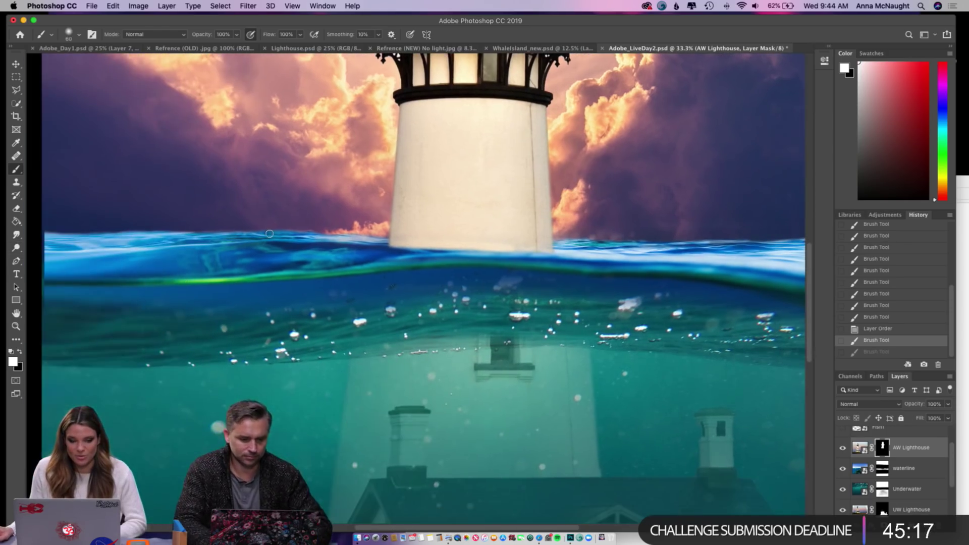
key("super+minus")
key("super+minus")
key("super+minus")
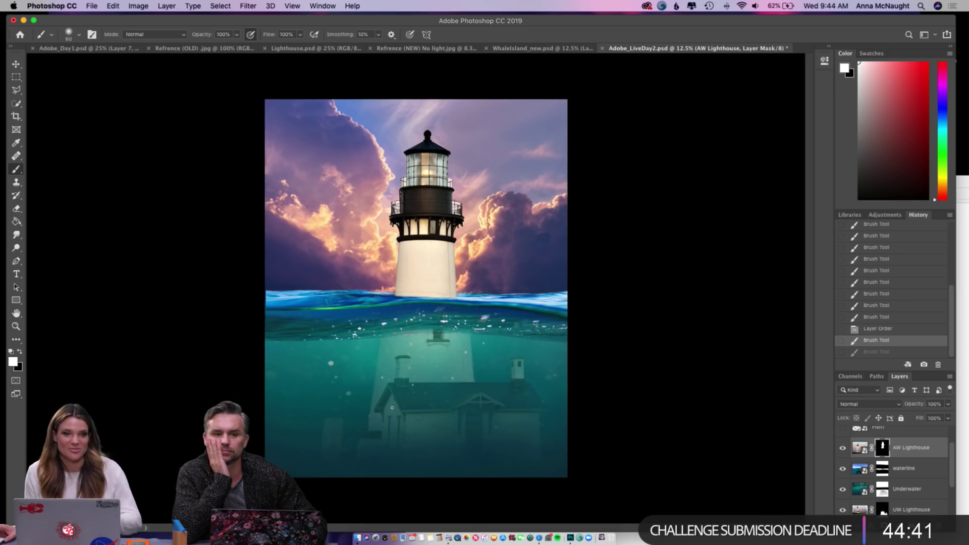
- Add a Color Balance adjustment layer above the upper Underwater layer and clip it to that layer
scroll(866, 449, "up", 1)
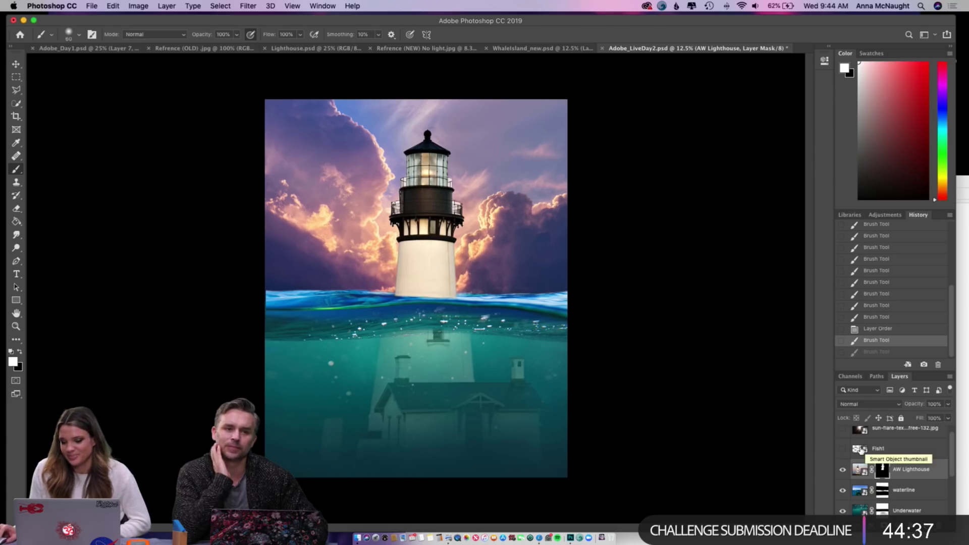
scroll(862, 450, "up", 1)
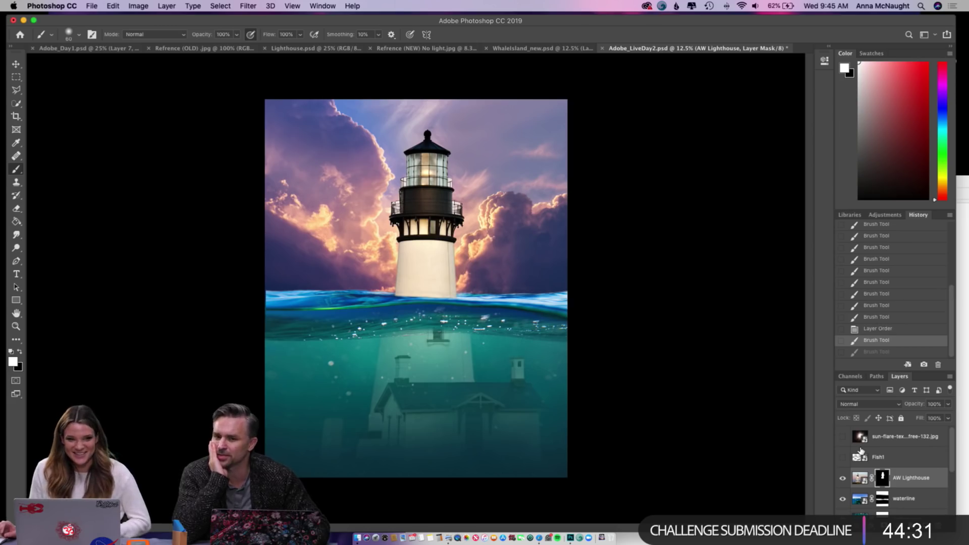
scroll(861, 451, "down", 2)
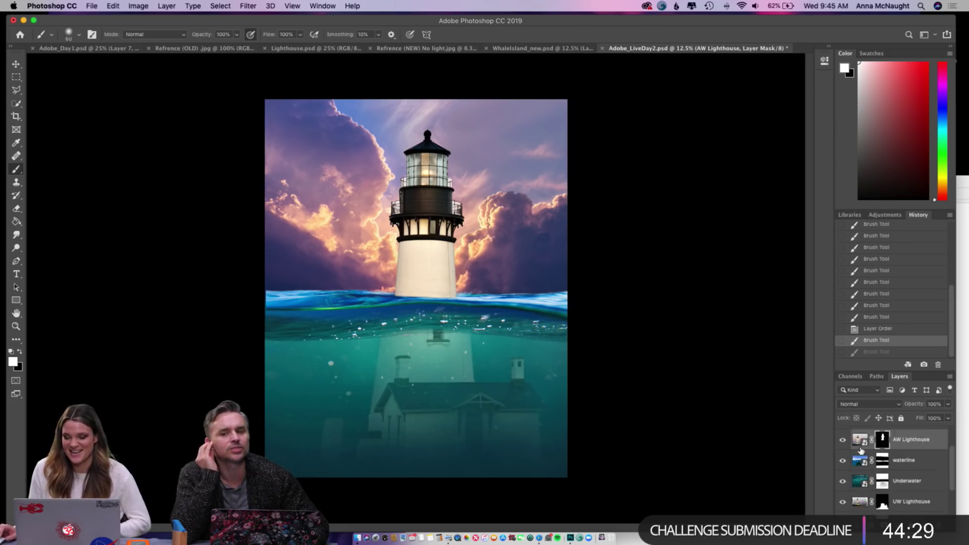
scroll(898, 456, "down", 1)
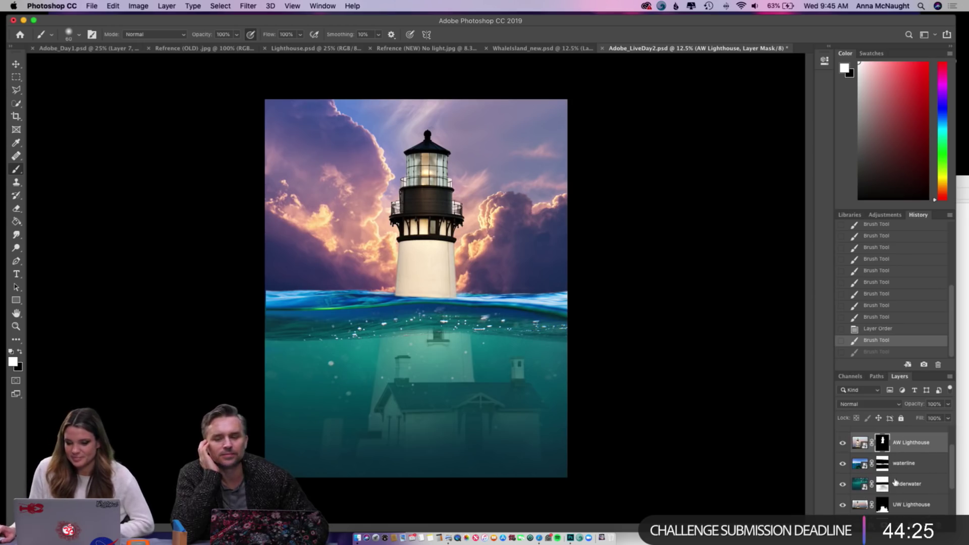
left_click(860, 484)
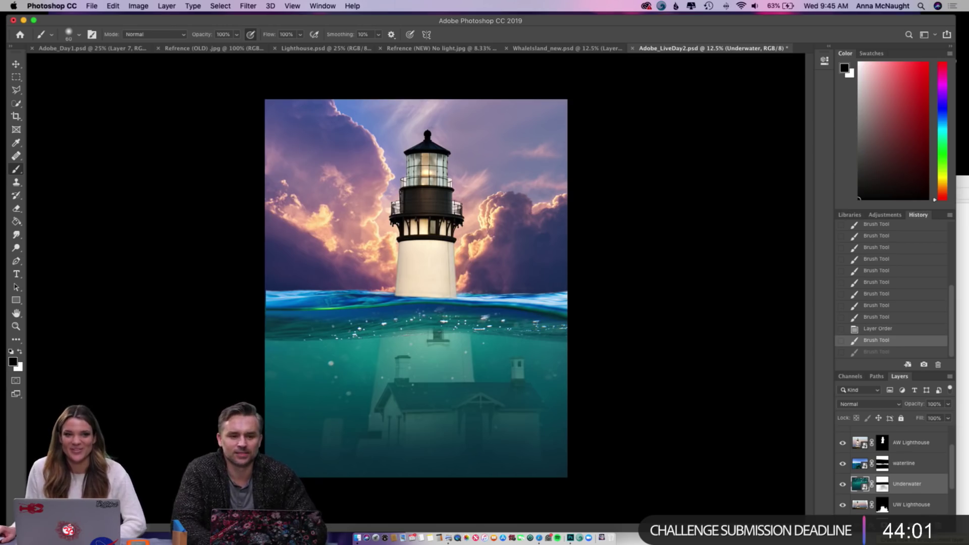
left_click(901, 525)
left_click(898, 525)
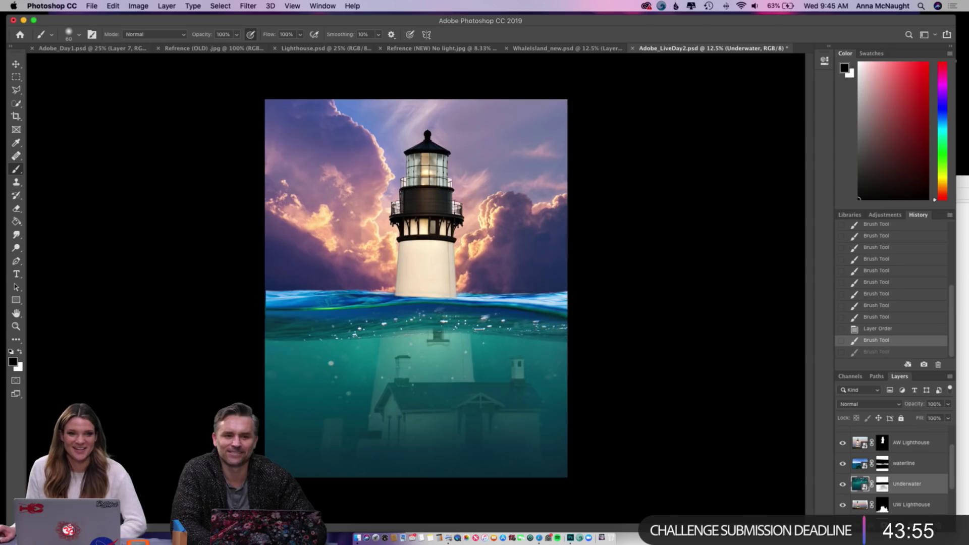
left_click(894, 525)
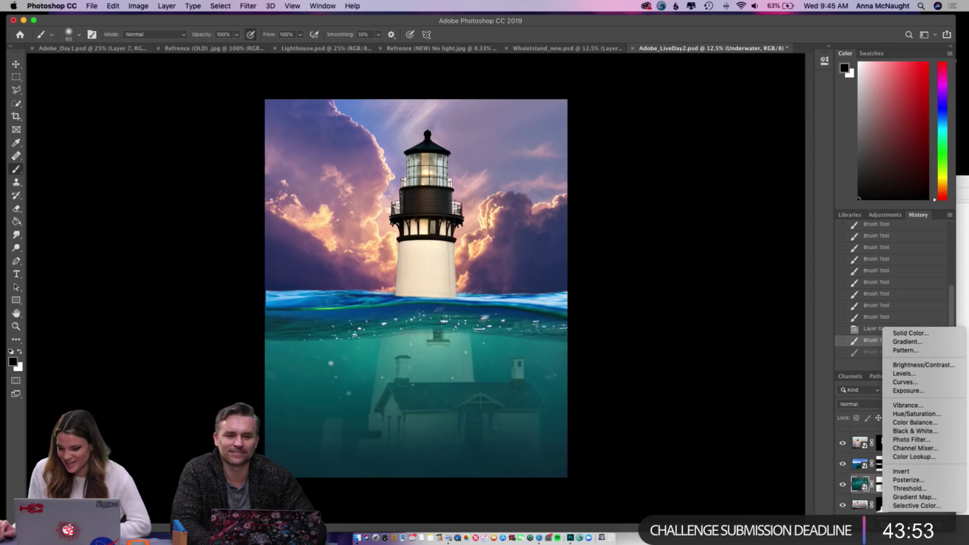
left_click(902, 424)
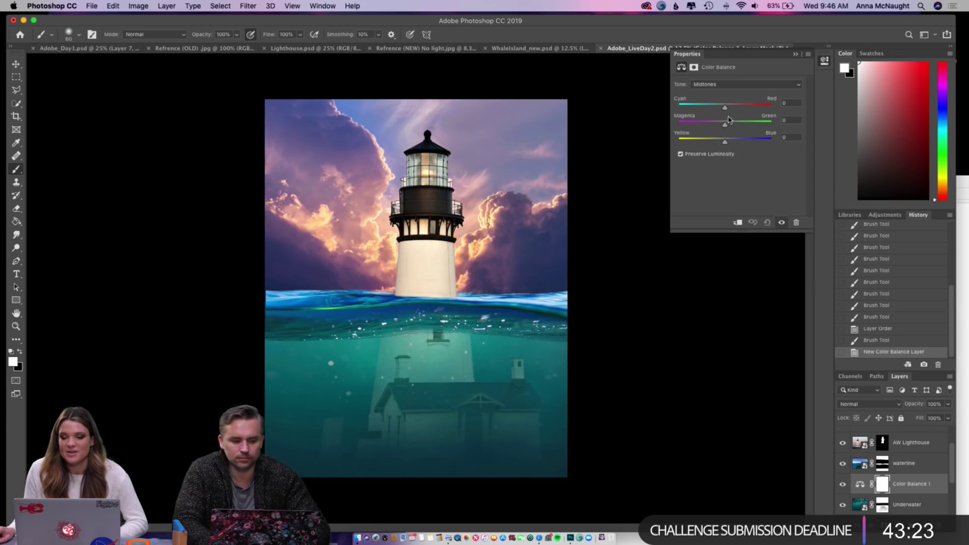
mouse_move(725, 143)
left_mouse_down()
mouse_move(754, 143)
mouse_move(714, 143)
mouse_move(733, 144)
mouse_move(725, 143)
left_mouse_up()
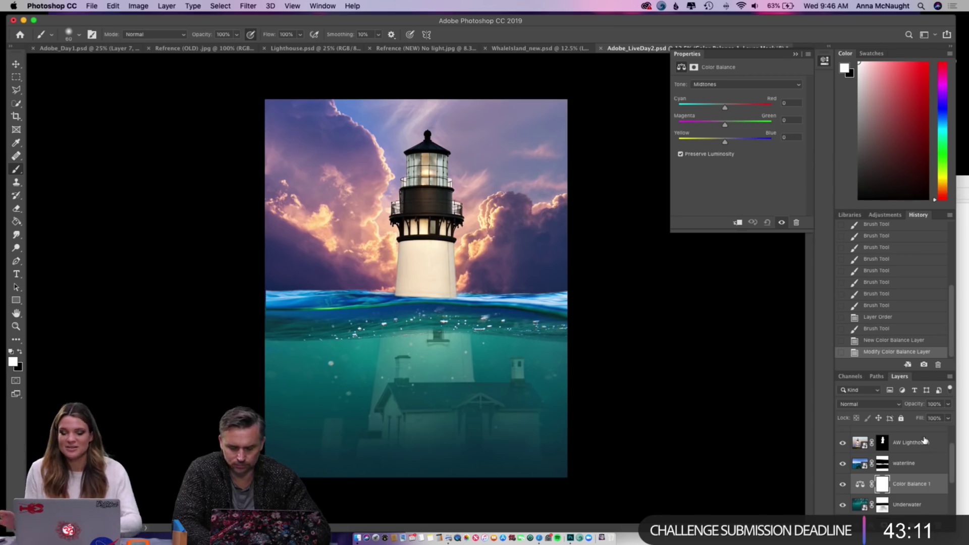
left_click(738, 222)
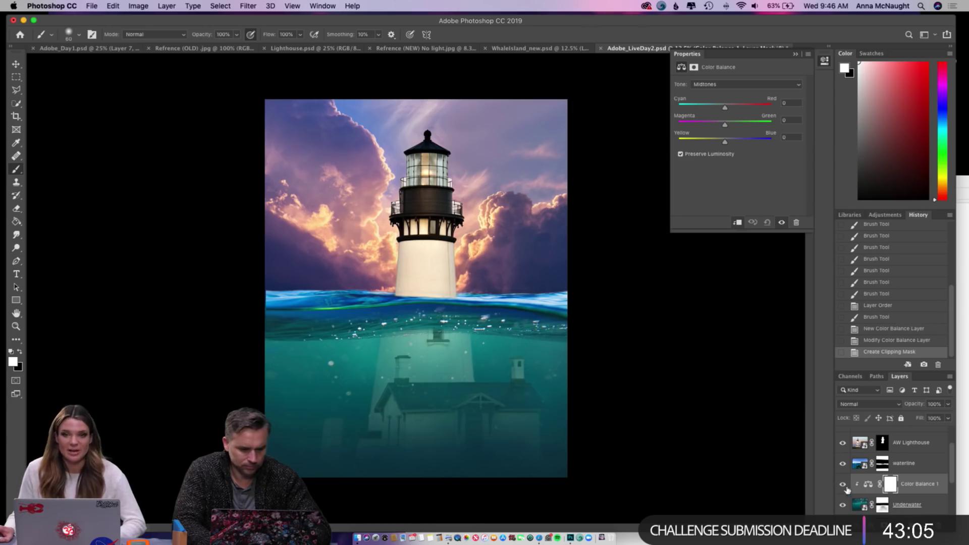
- Set the Color Balance midtones to red +19, green -15, blue +16 and the shadows to red -13, green -10, blue +9
left_click_drag(726, 144, 734, 109)
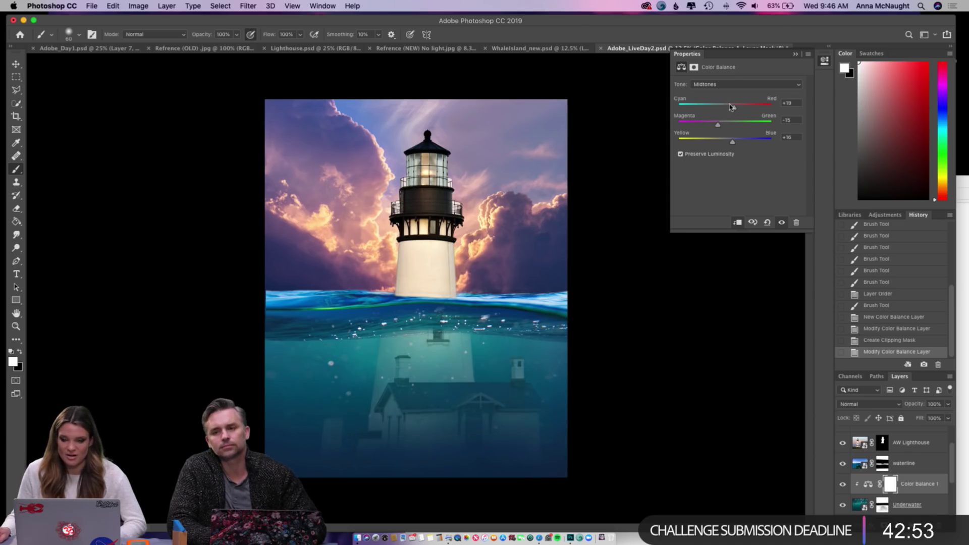
left_click(720, 86)
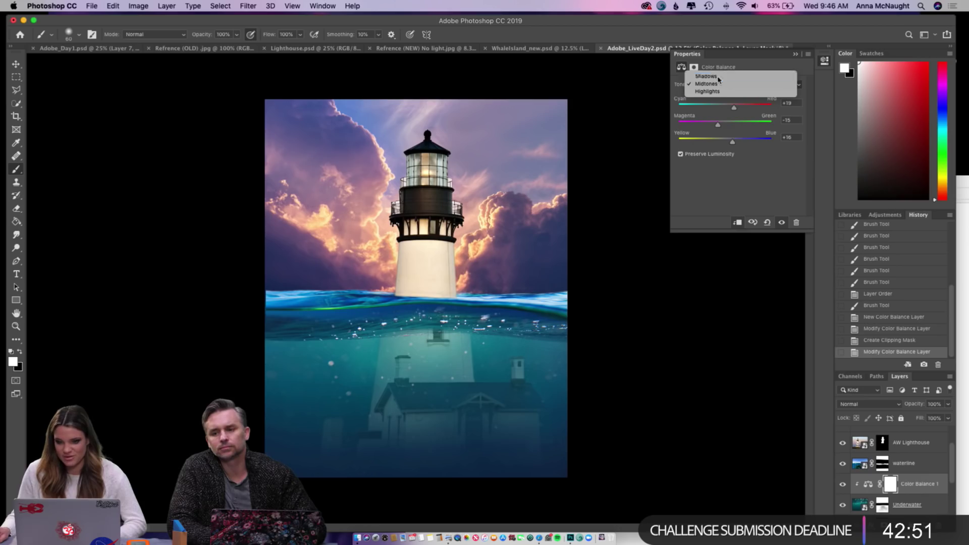
left_click(717, 75)
left_click_drag(730, 144, 729, 145)
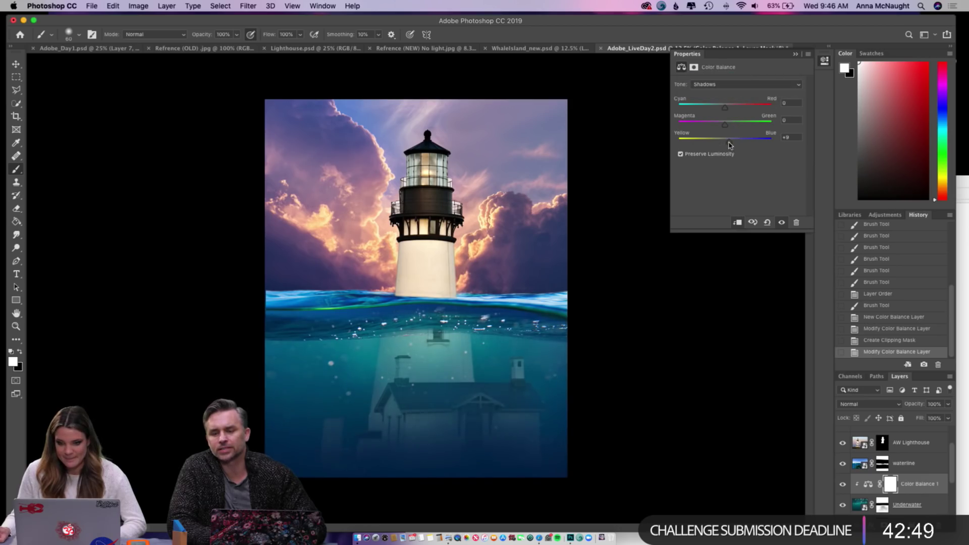
left_click_drag(725, 111, 720, 110)
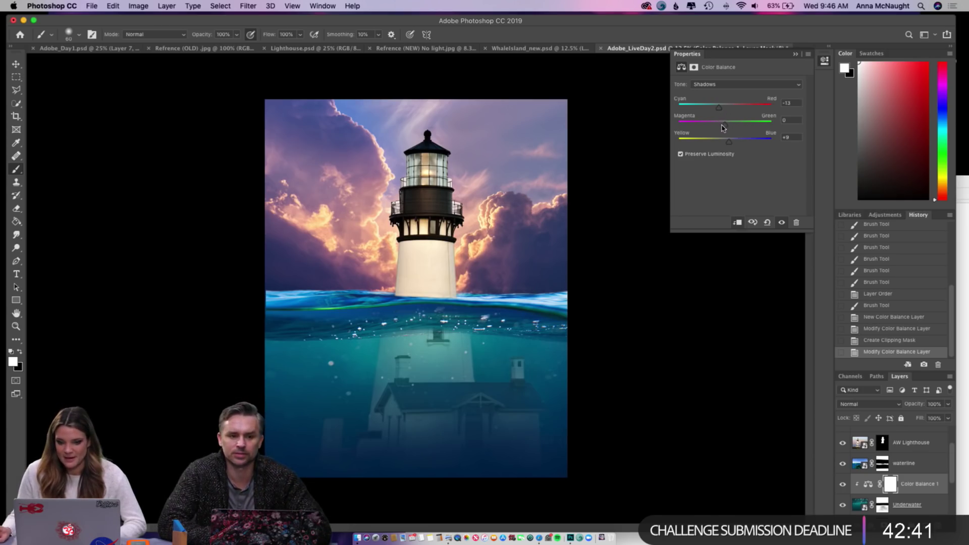
left_click_drag(725, 126, 722, 127)
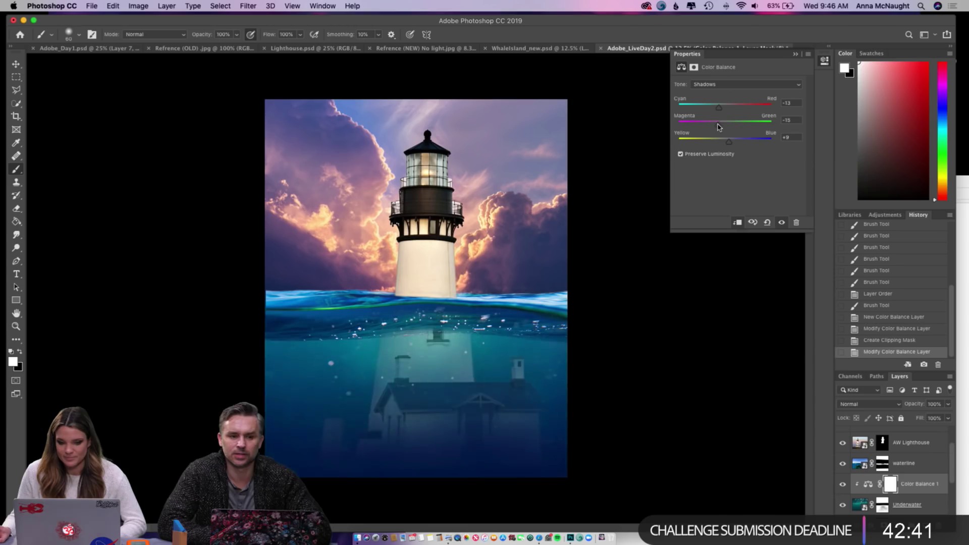
- Shift the Color Balance highlights to about +5 toward blue and slightly toward red
left_click(711, 89)
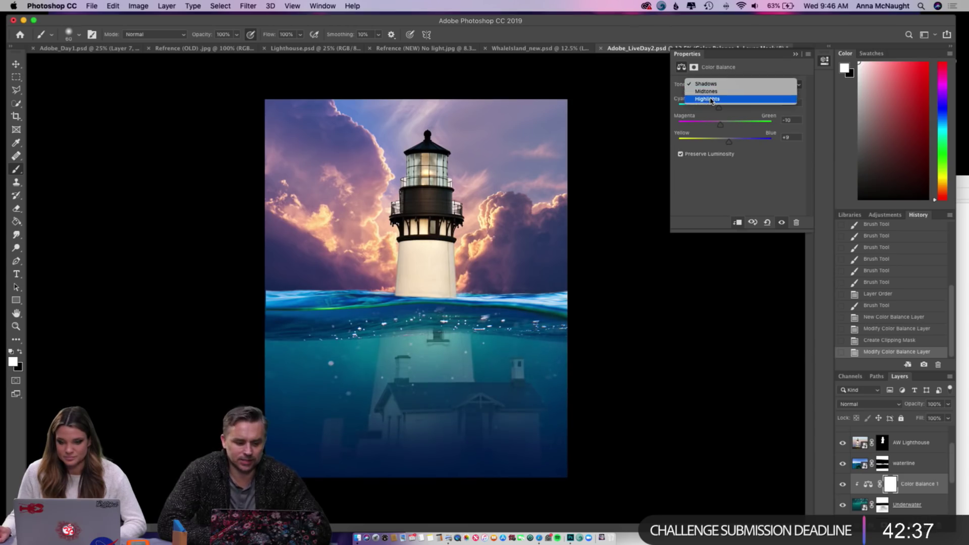
left_click_drag(727, 143, 728, 143)
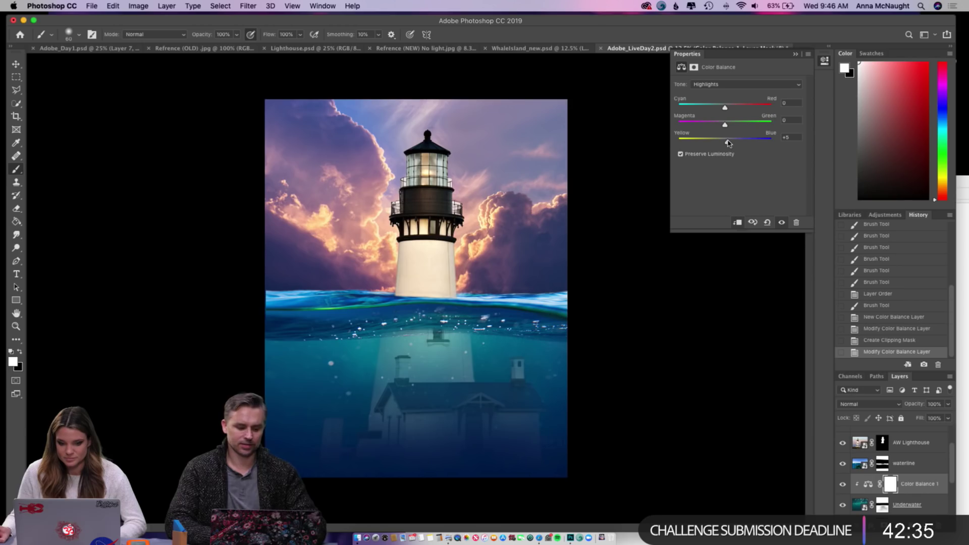
left_click_drag(725, 108, 736, 109)
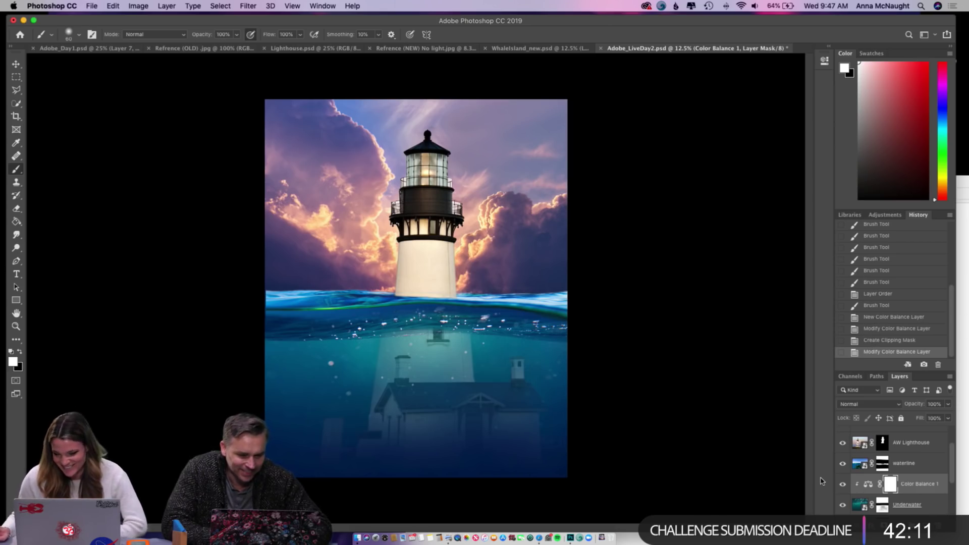
- Toggle the waterline layer's visibility to compare the water surface, leaving the layer hidden
left_click(842, 464)
left_click(842, 463)
left_click(842, 464)
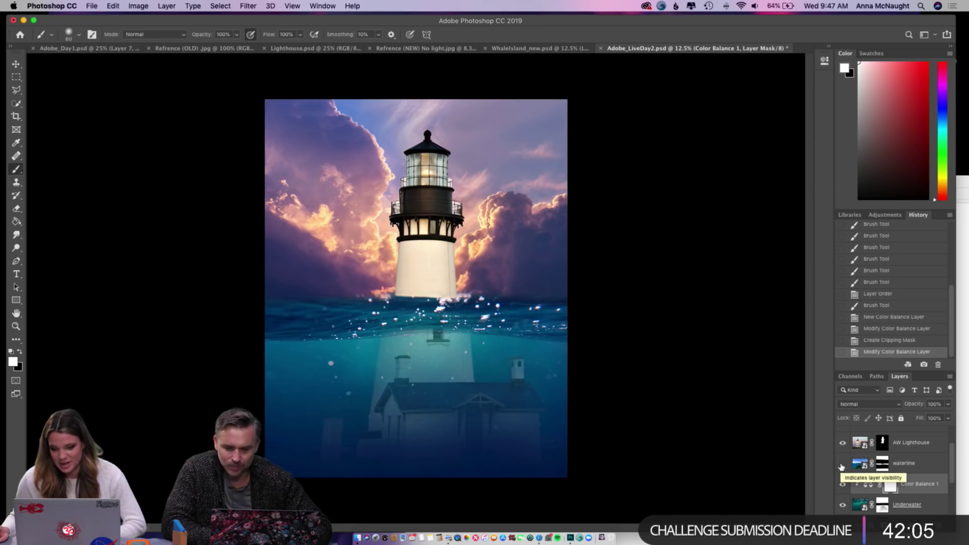
- Target the mask of the upper Underwater layer and enlarge the brush to 1000 px
scroll(883, 466, "down", 2)
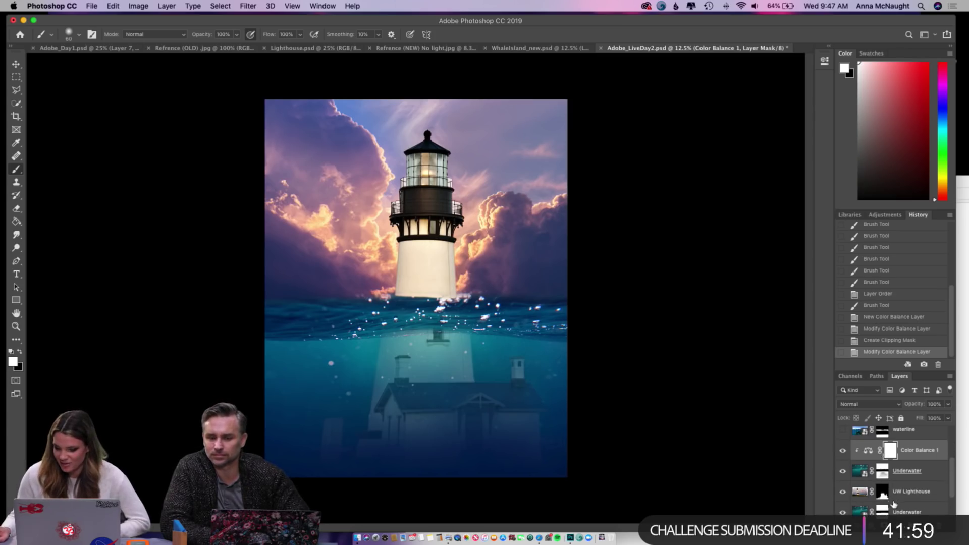
scroll(854, 484, "down", 1)
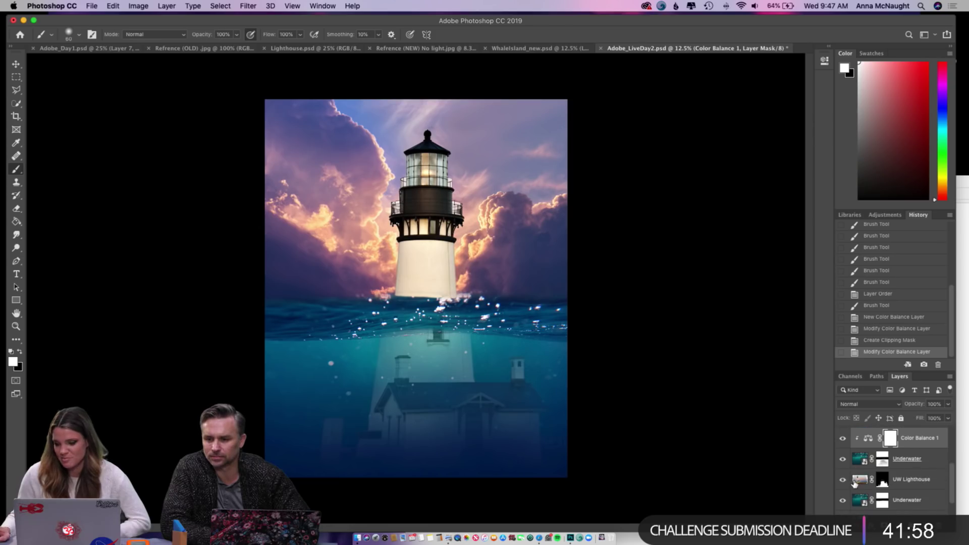
left_click(883, 466)
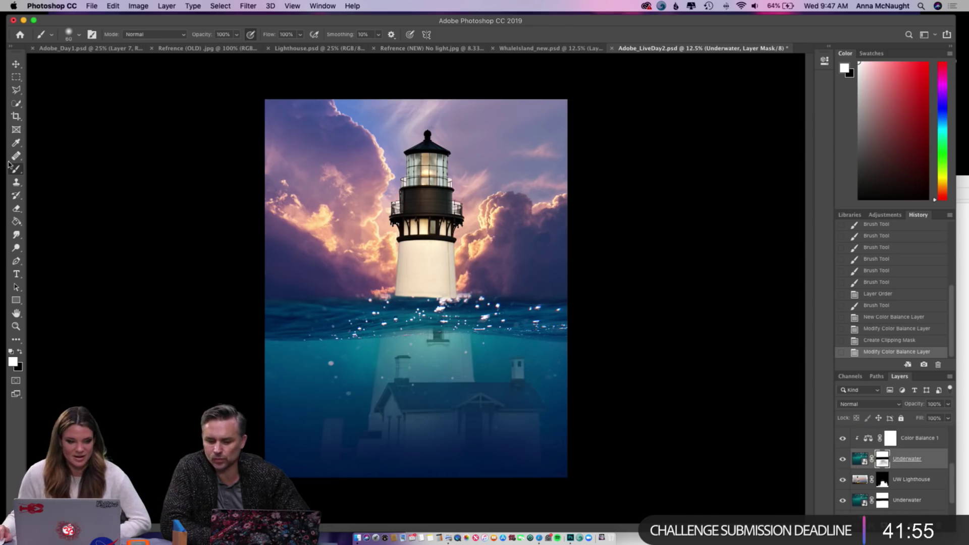
key("bracketright")
key("bracketright")
key("bracketright")
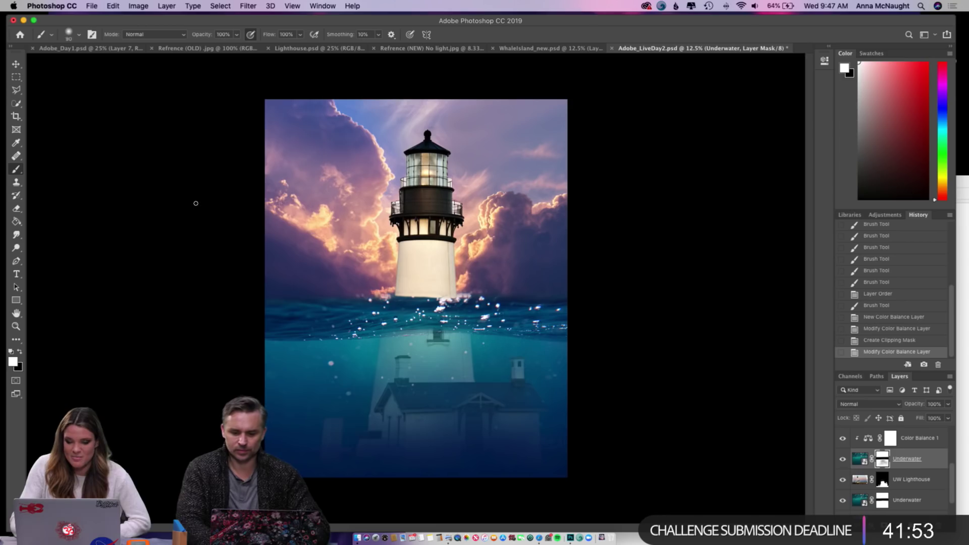
key("bracketright")
key("bracketright")
key("bracketright")
key("bracketright")
key("bracketright")
key("bracketright")
key("bracketright")
key("bracketright")
key("bracketright")
key("bracketright")
key("bracketright")
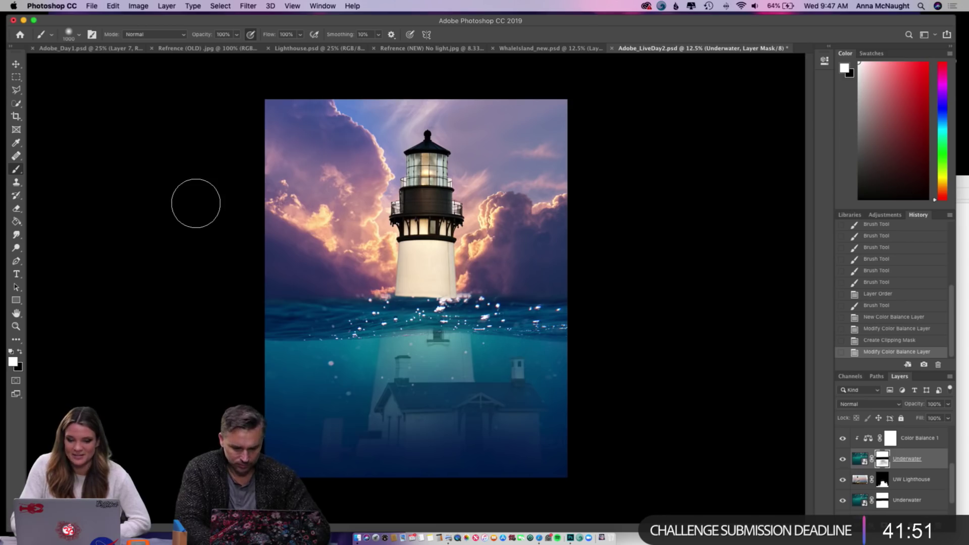
- Paint over the submerged lighthouse on the Underwater mask at 9% flow, switch the foreground to black, and undo the last stroke
left_click(302, 34)
left_click_drag(302, 46, 258, 47)
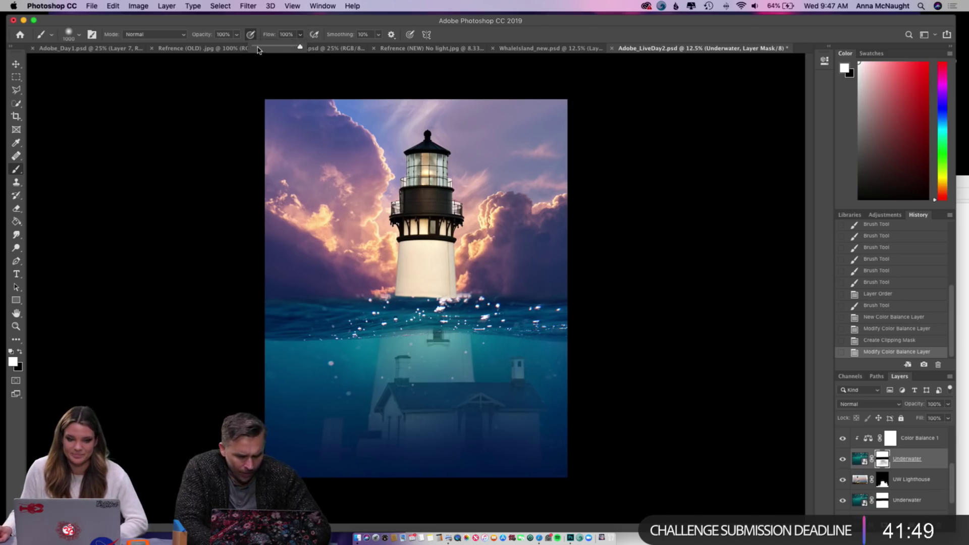
mouse_move(410, 407)
left_mouse_down()
mouse_move(385, 413)
mouse_move(413, 404)
left_mouse_up()
left_click(19, 351)
key("ctrl+z")
- Paint black at 1% flow over the submerged house on the Underwater mask, and compare the image with that layer hidden and shown
left_click(300, 35)
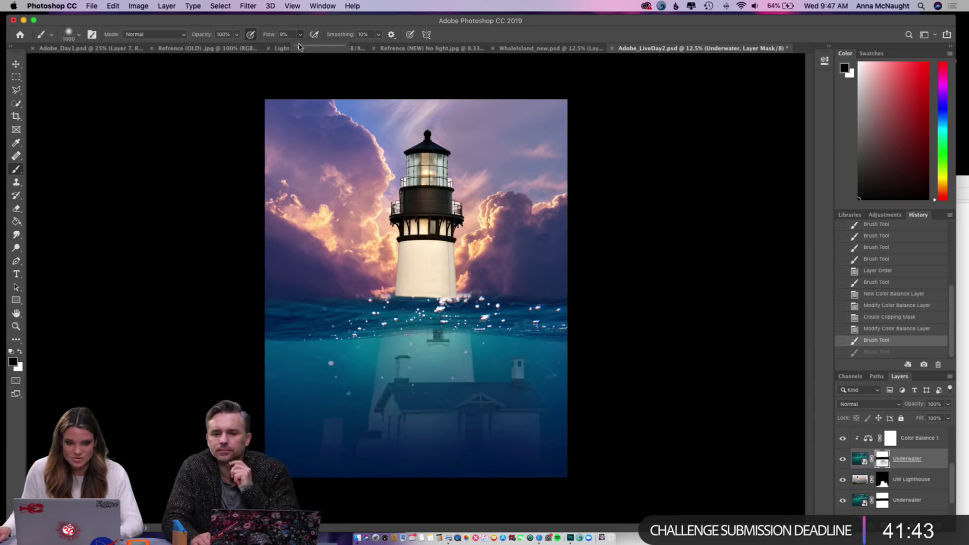
left_click_drag(298, 48, 294, 48)
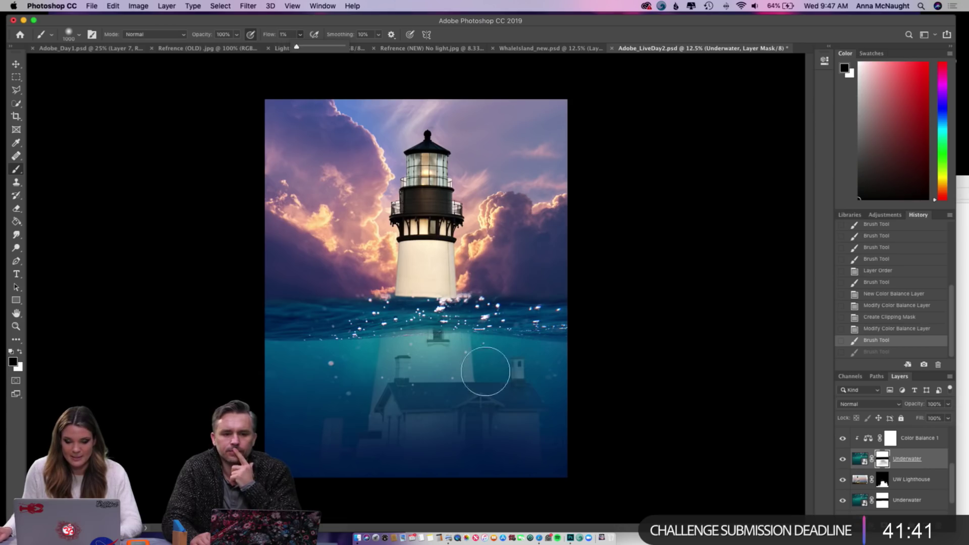
mouse_move(527, 376)
left_mouse_down()
mouse_move(538, 409)
mouse_move(548, 408)
mouse_move(518, 430)
mouse_move(446, 433)
mouse_move(380, 360)
mouse_move(387, 430)
mouse_move(334, 437)
mouse_move(425, 403)
mouse_move(428, 433)
mouse_move(516, 446)
mouse_move(461, 456)
mouse_move(541, 437)
mouse_move(448, 457)
mouse_move(361, 448)
mouse_move(356, 418)
mouse_move(534, 352)
mouse_move(535, 461)
mouse_move(585, 405)
mouse_move(520, 462)
left_mouse_up()
left_click(841, 459)
left_click(841, 459)
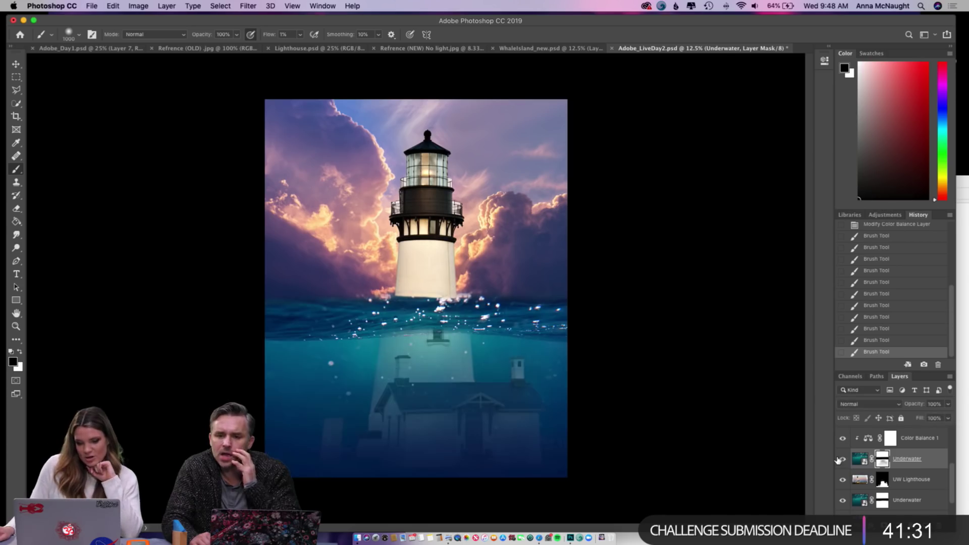
left_click(841, 459)
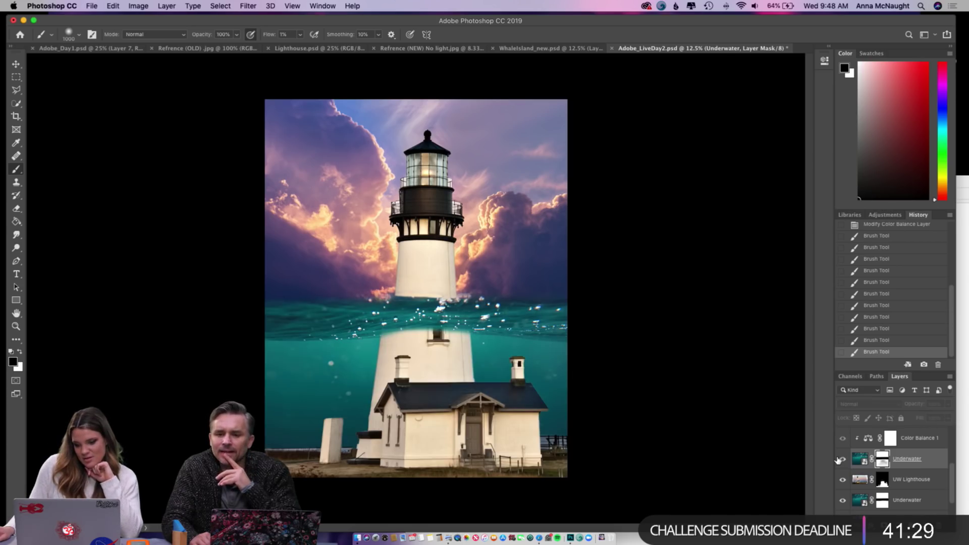
left_click(841, 459)
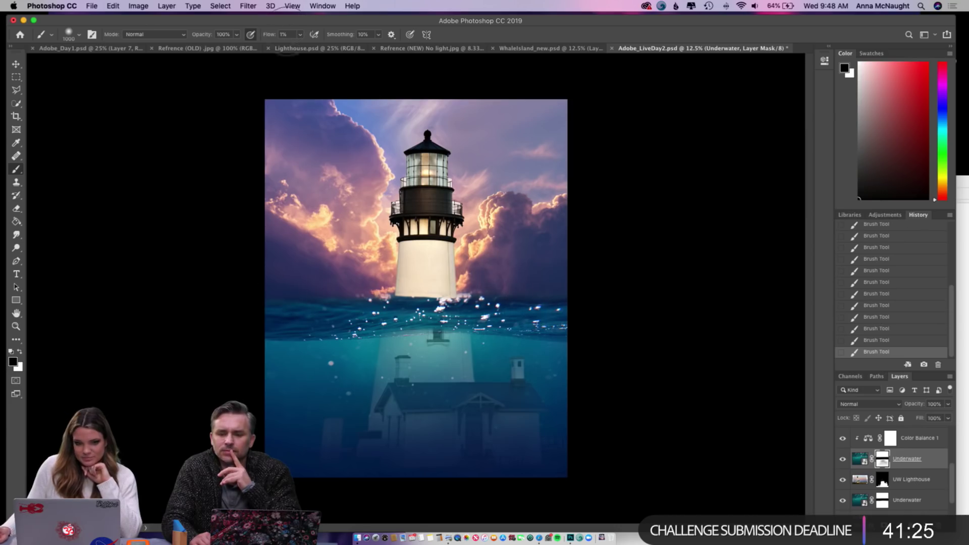
- Set the brush flow to 100% and touch up the Underwater mask along the top edge of the water, undoing the first stroke
left_click(300, 34)
left_click_drag(298, 46, 345, 46)
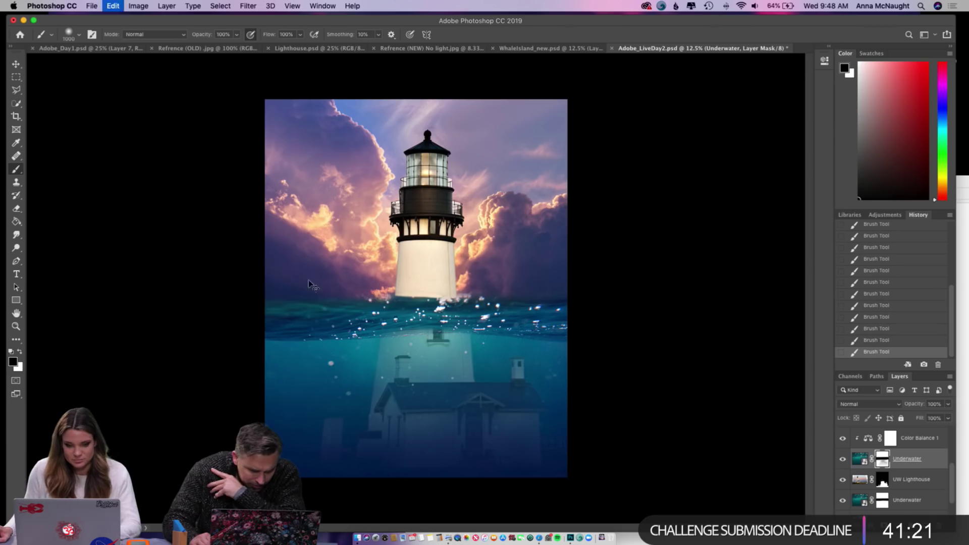
key("super+z")
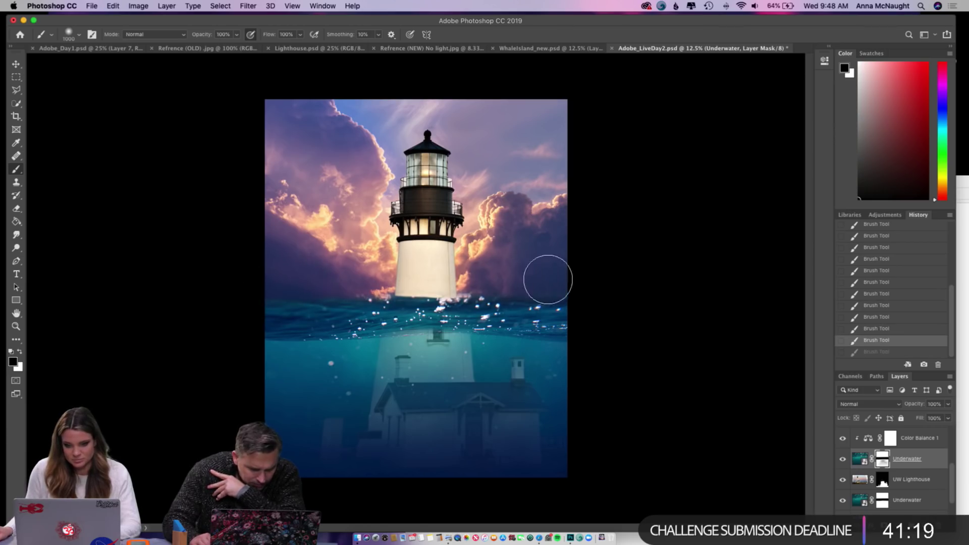
key("super+shift+z")
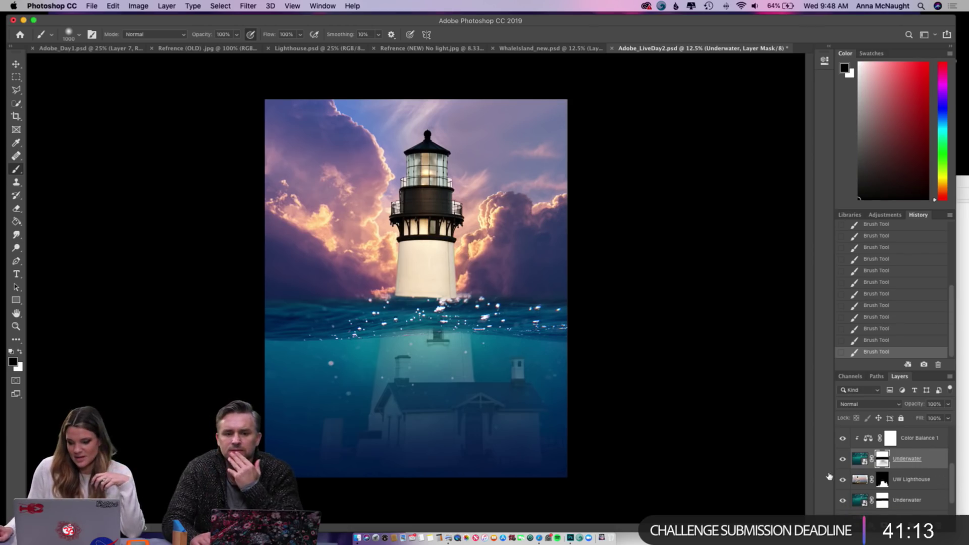
scroll(867, 473, "up", 2)
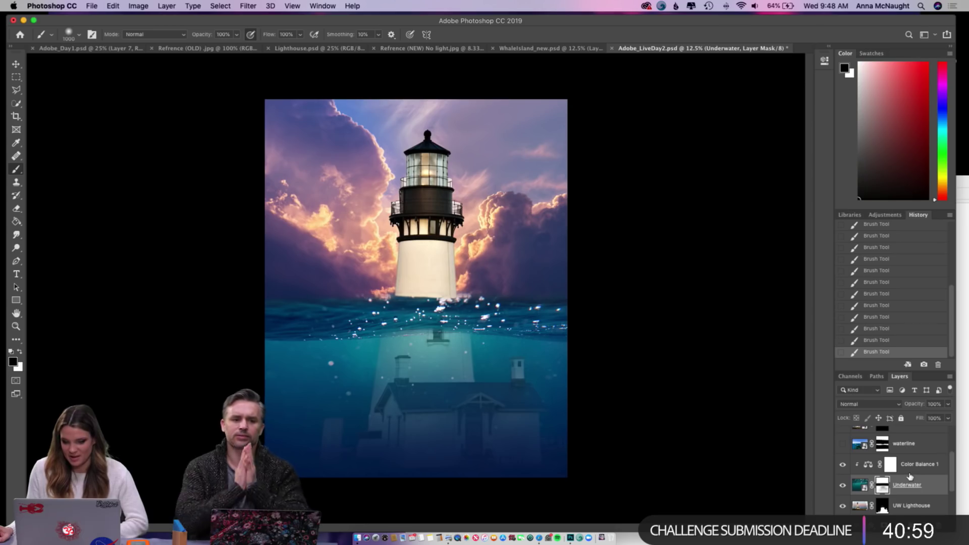
scroll(912, 475, "down", 2)
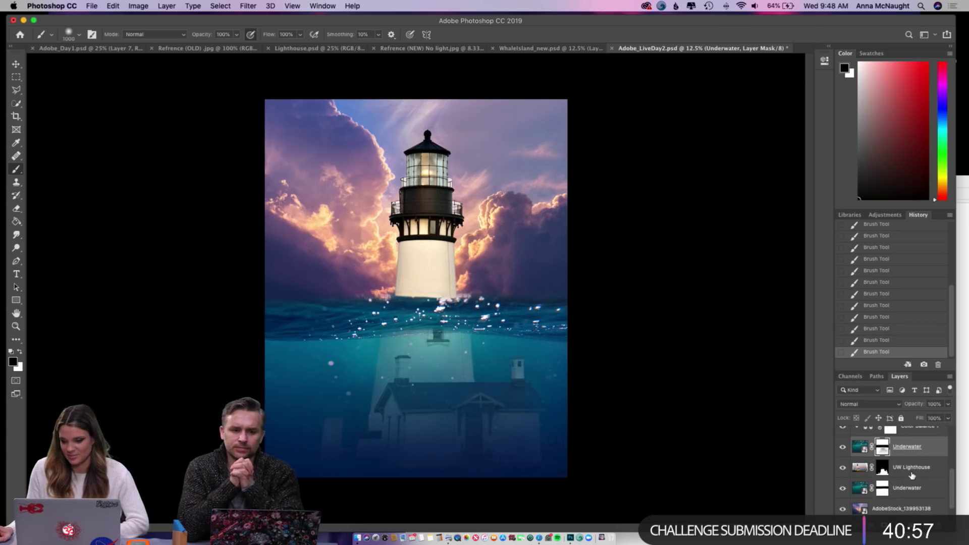
- Target the UW Lighthouse layer's mask and reduce the brush size to 700 px
left_click(858, 468)
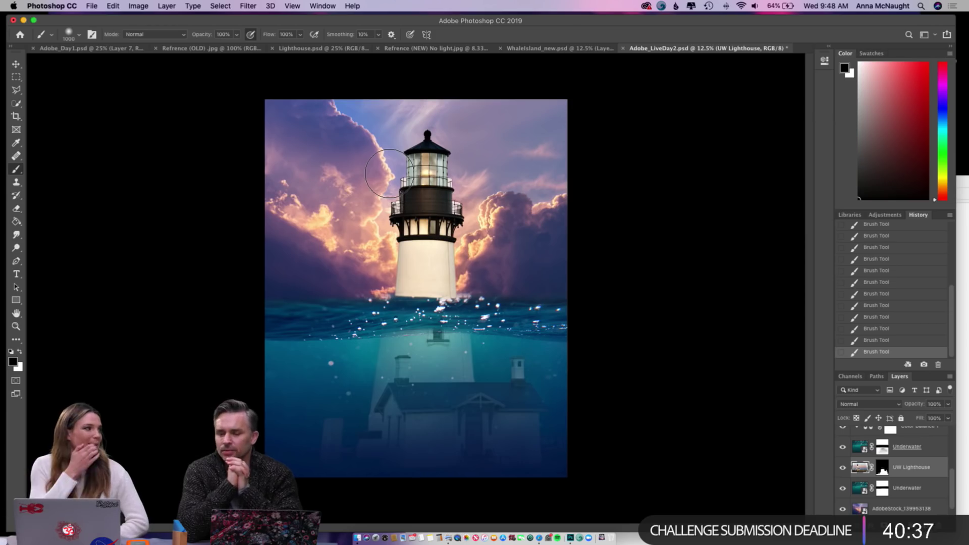
left_click(883, 468)
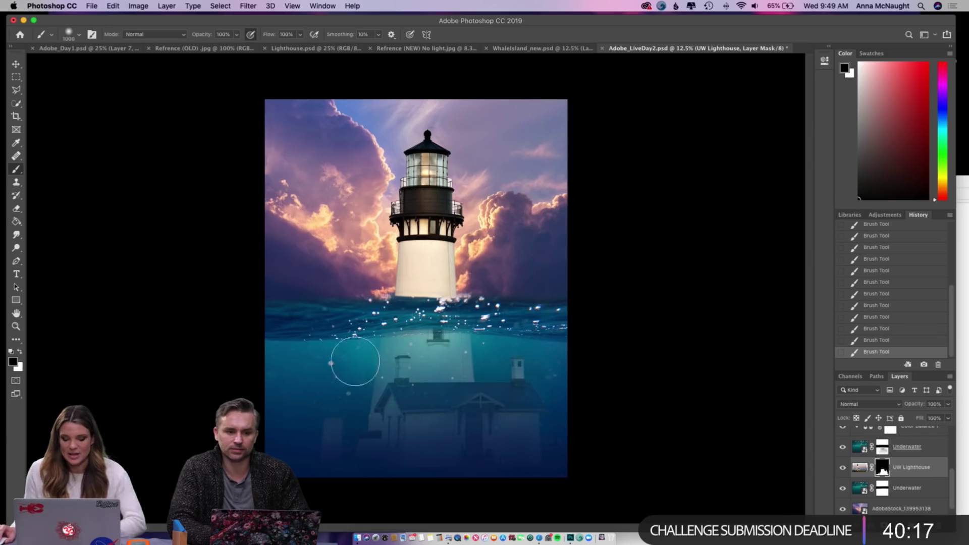
key("bracketleft")
key("bracketleft")
key("bracketleft")
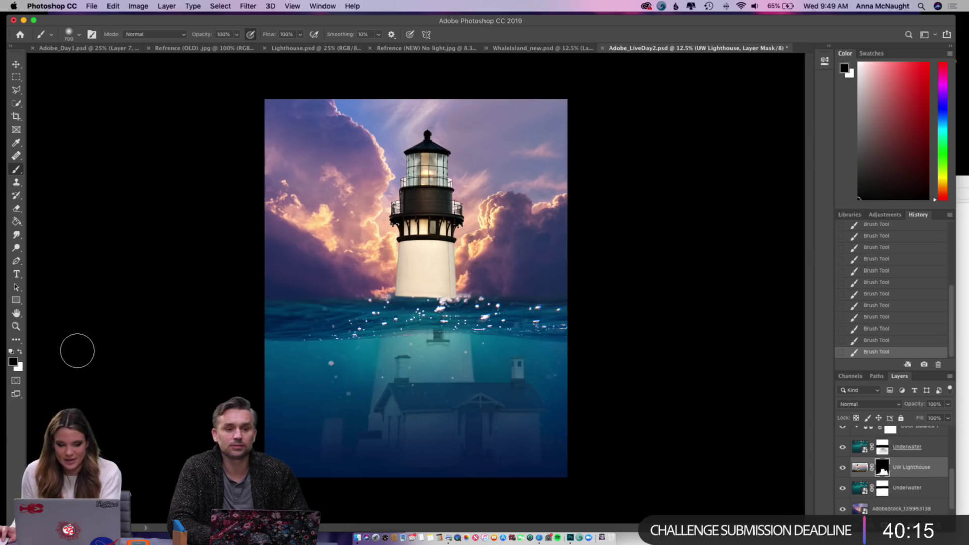
- Paint white beside the submerged house on the upper Underwater mask, undoing the last stroke and lowering the flow to 48%
left_click(882, 447)
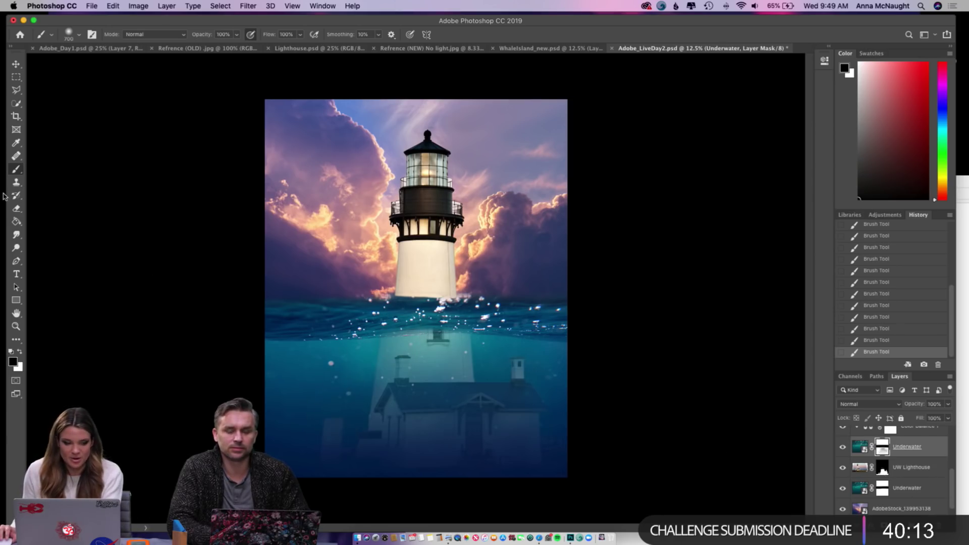
left_click(21, 353)
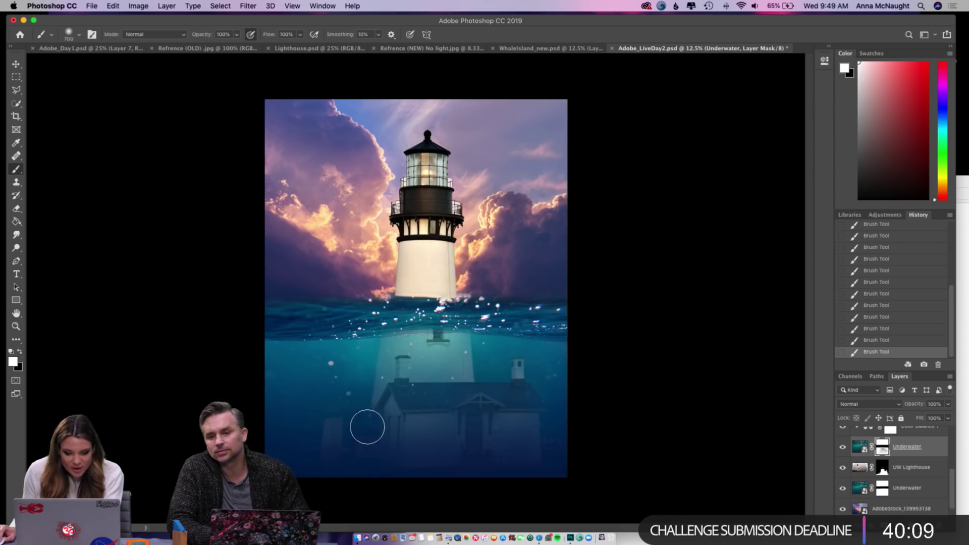
key("super+z")
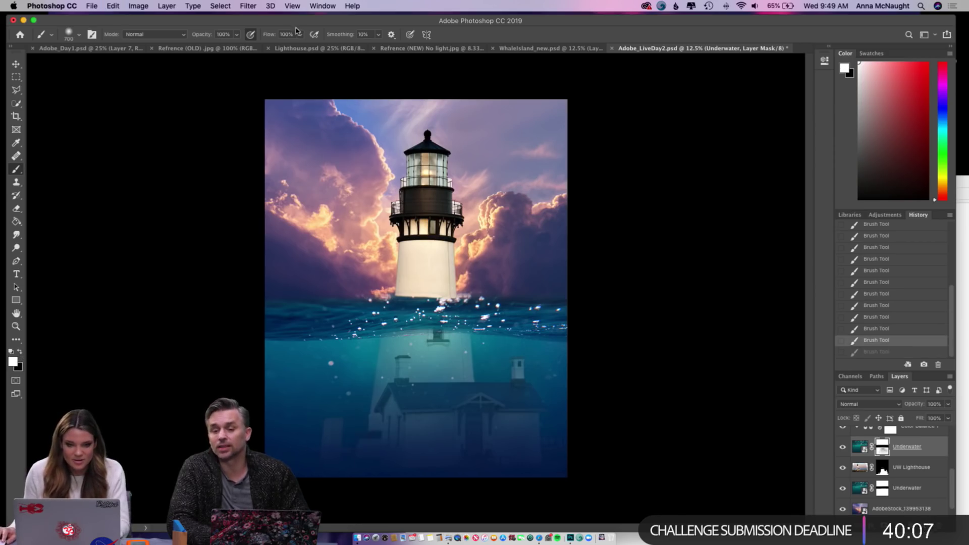
left_click(300, 34)
left_click(276, 48)
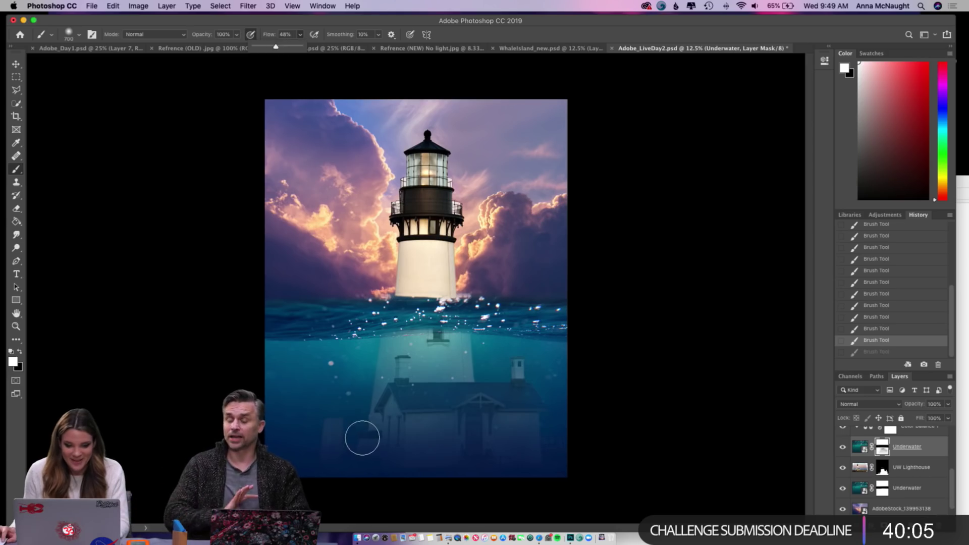
left_click(369, 398)
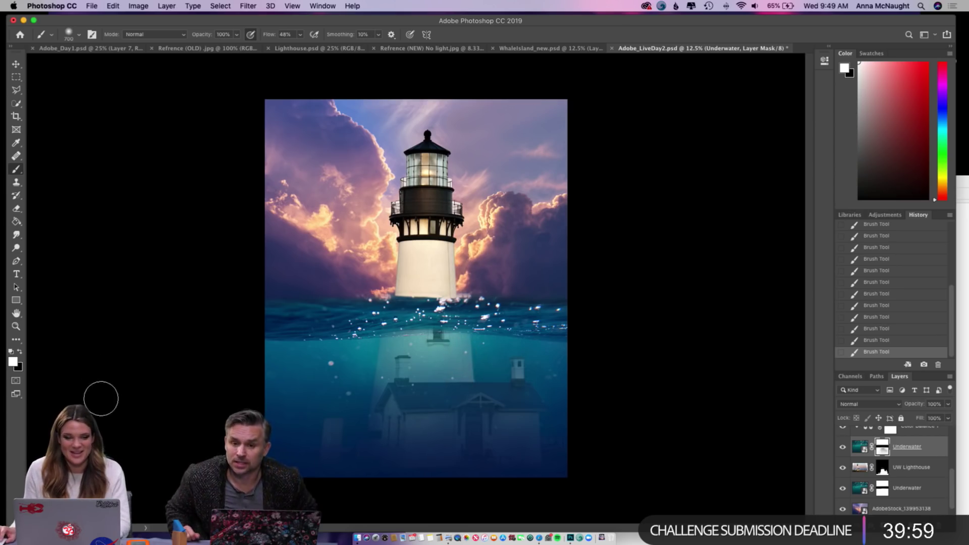
- Switch the foreground to black at 6% flow with a 300 px brush, and undo the last stroke on the Underwater mask
left_click(20, 351)
left_click(300, 34)
left_click_drag(288, 46, 280, 47)
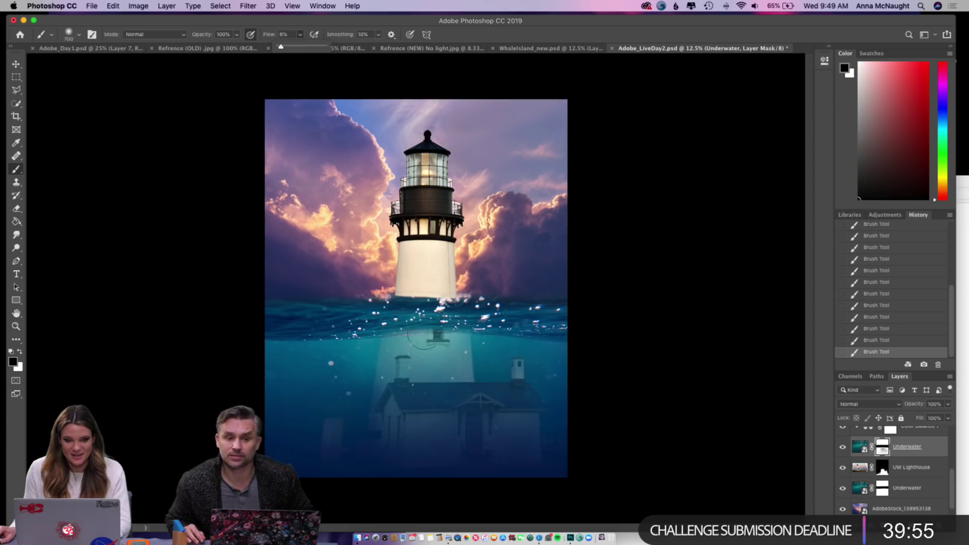
key("bracketleft")
key("bracketleft")
key("bracketleft")
key("bracketleft")
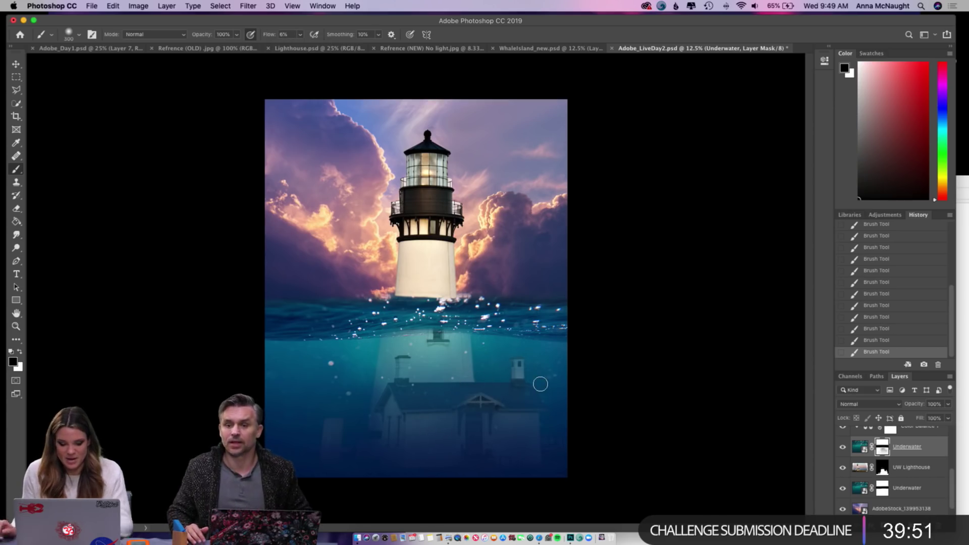
key("super+z")
- Enlarge the brush to 800 px and paint black over the submerged house's roof on the Underwater mask
key("bracketright")
key("bracketright")
key("bracketright")
key("bracketright")
key("bracketright")
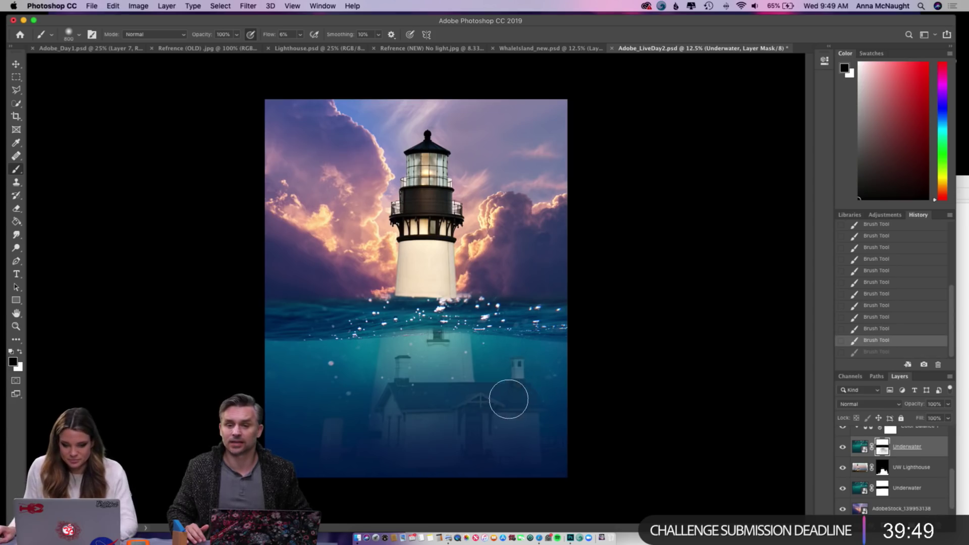
left_click_drag(509, 400, 434, 404)
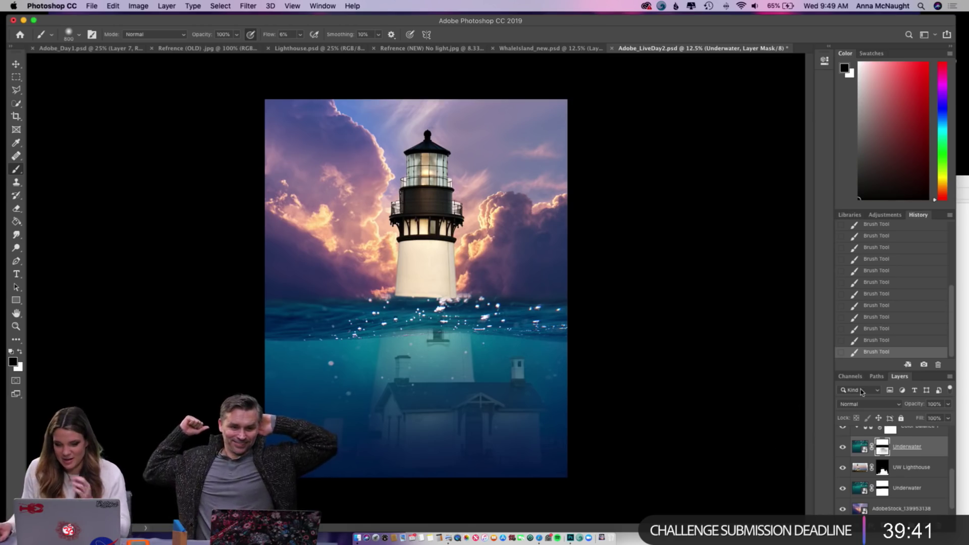
- Make the waterline layer visible and target its mask
scroll(901, 465, "up", 5)
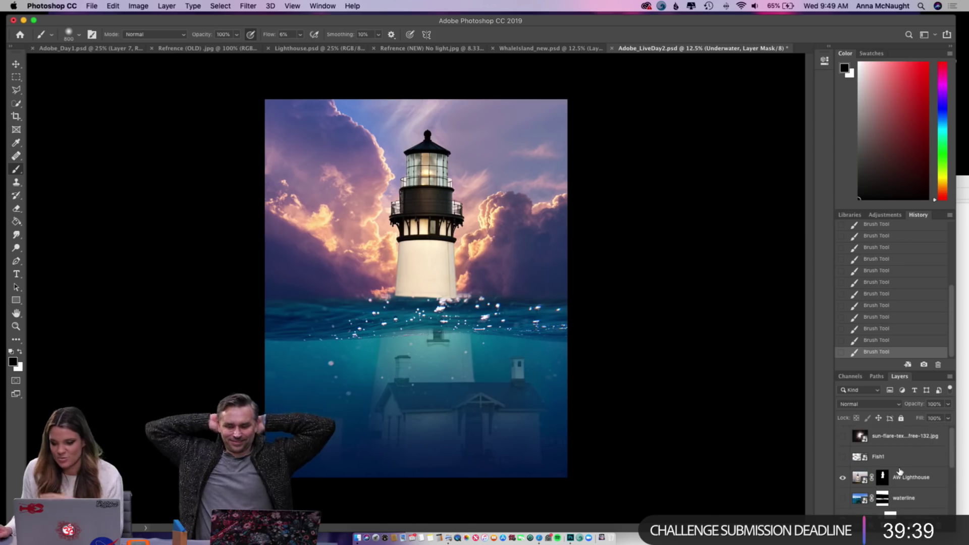
scroll(900, 472, "down", 2)
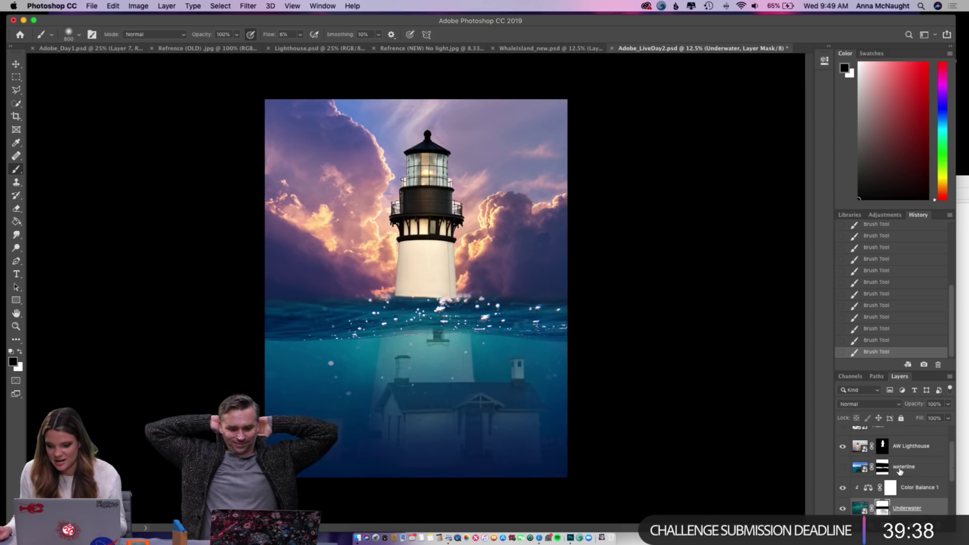
left_click(842, 467)
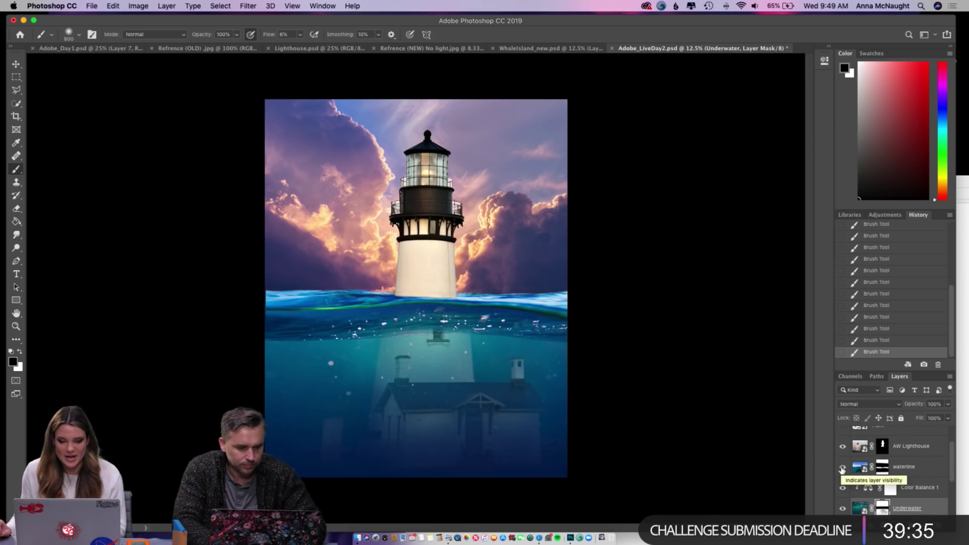
left_click(888, 468)
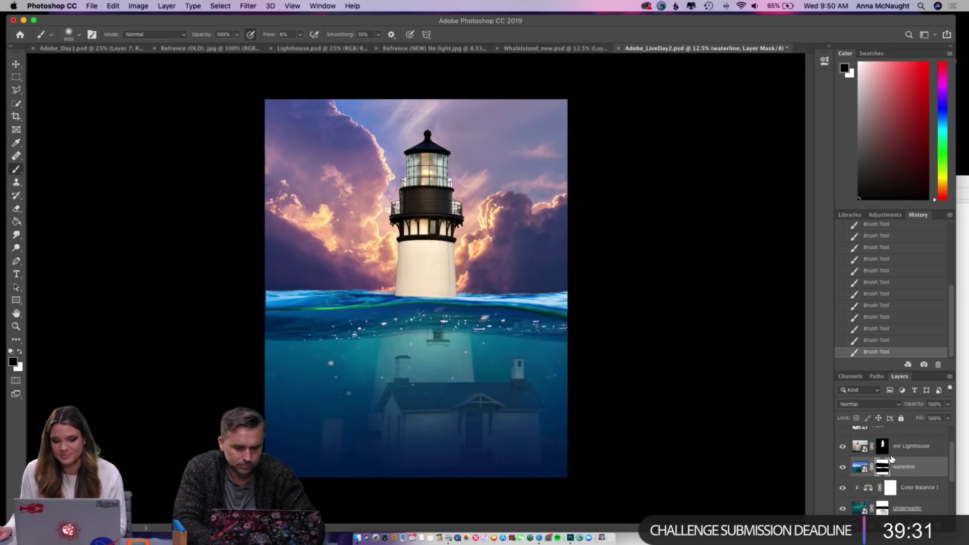
scroll(891, 458, "down", 1)
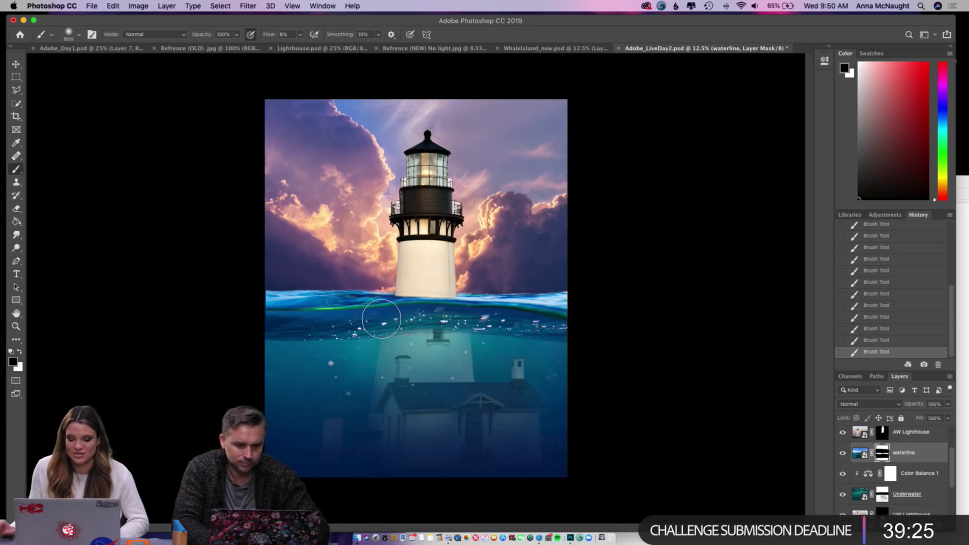
- Paint black on the waterline mask below the wave near the lighthouse with a 250 px brush at 100% flow
scroll(400, 307, "up", 3)
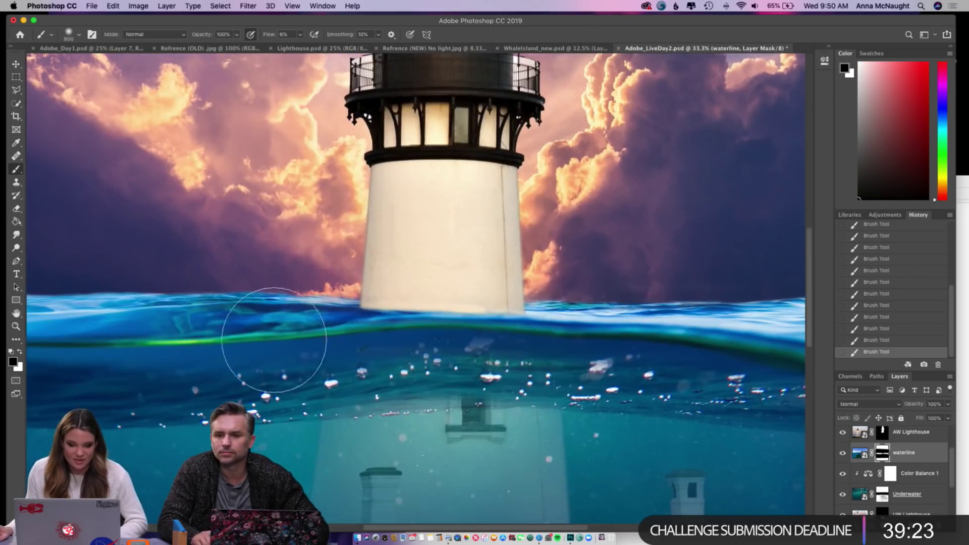
left_click(15, 65)
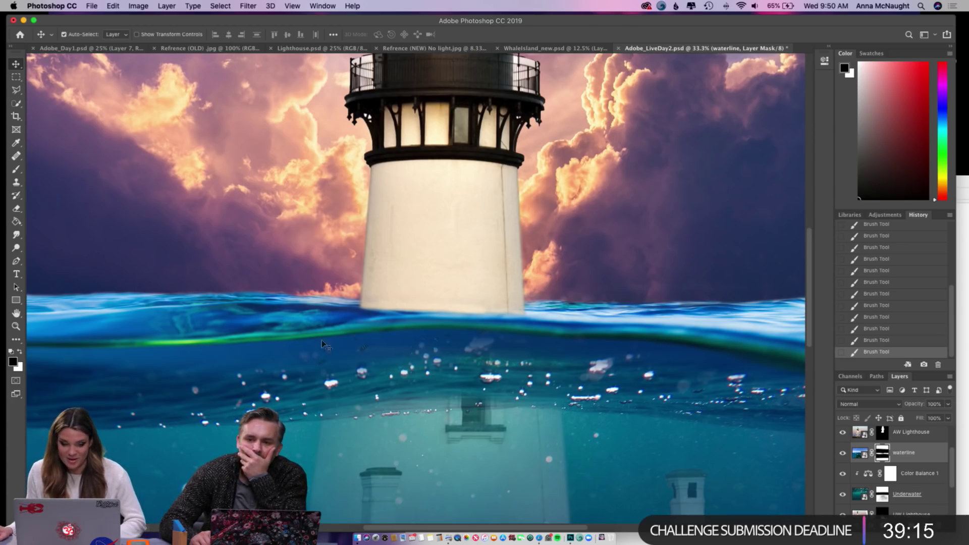
scroll(50, 283, "down", 2)
scroll(49, 284, "right", 1)
left_click(16, 169)
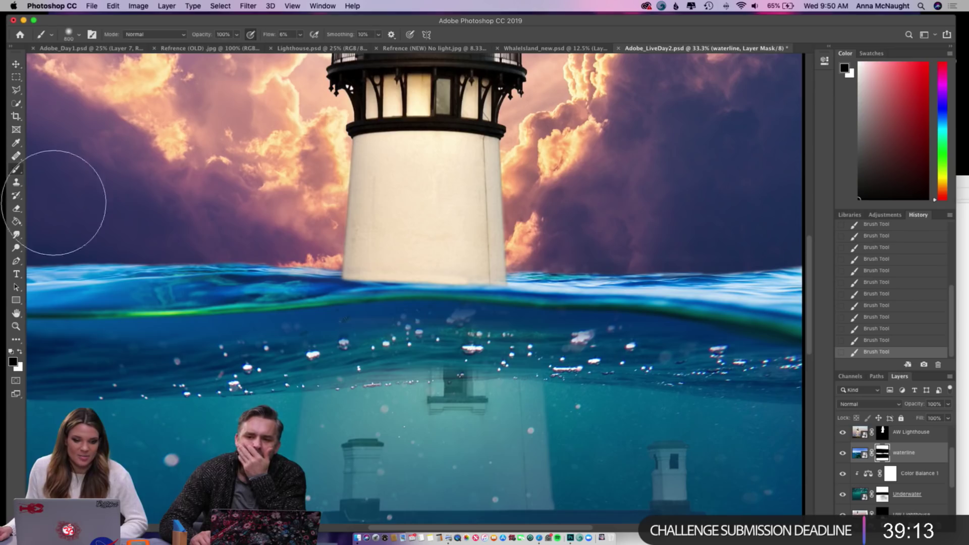
key("bracketleft")
key("bracketleft")
key("bracketleft")
key("bracketleft")
key("bracketleft")
key("bracketleft")
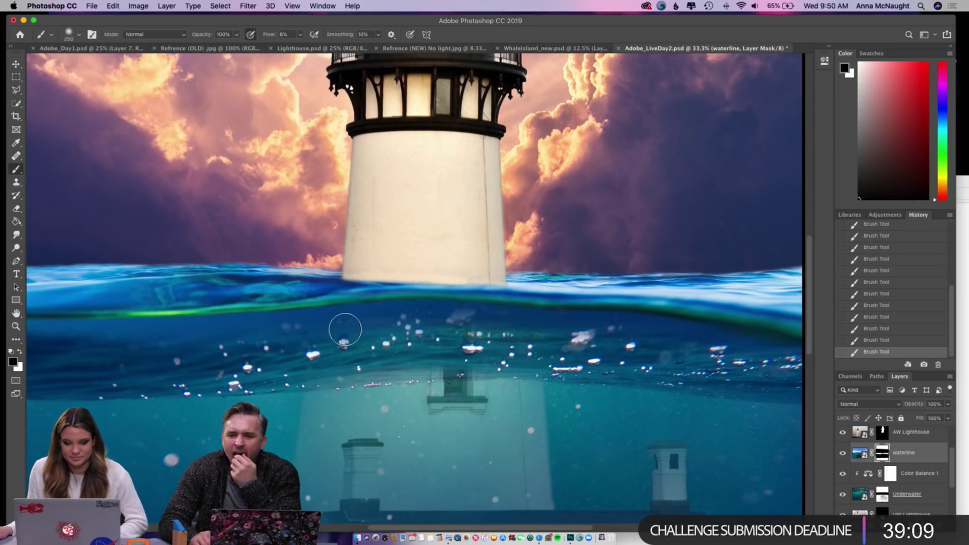
key("shift+0")
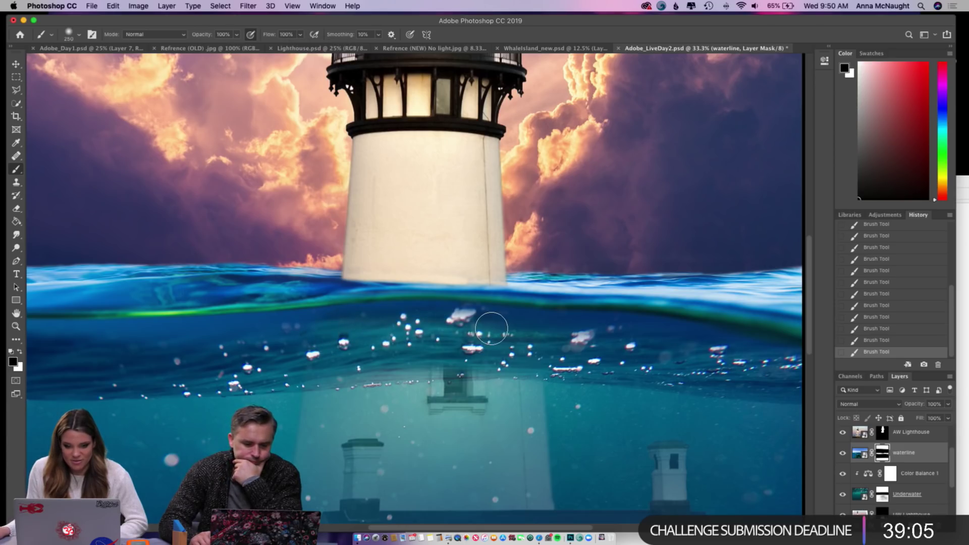
- Reduce the brush to 150 px and mask out the waterline layer's blue band beneath the green wave edge across the image
key("bracketleft")
key("bracketleft")
key("bracketleft")
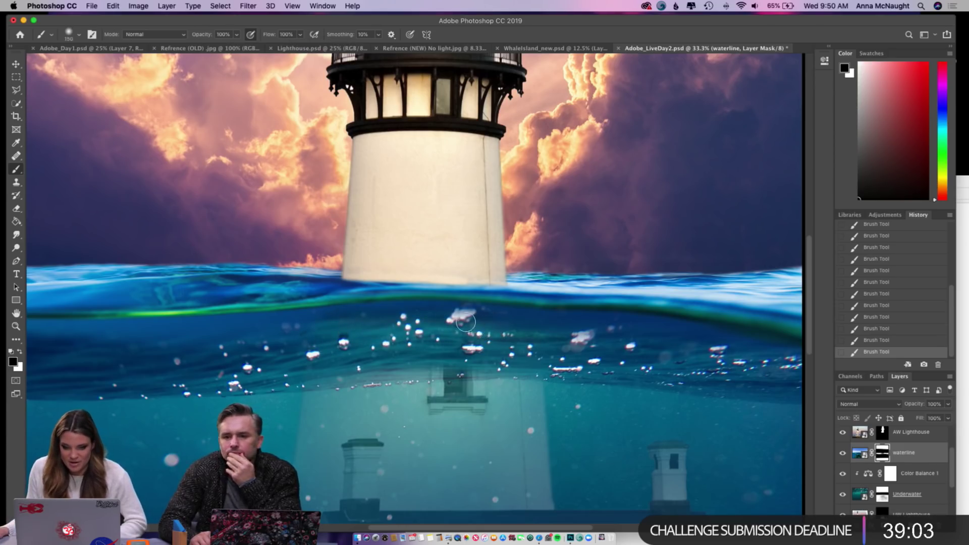
left_click_drag(422, 315, 171, 333)
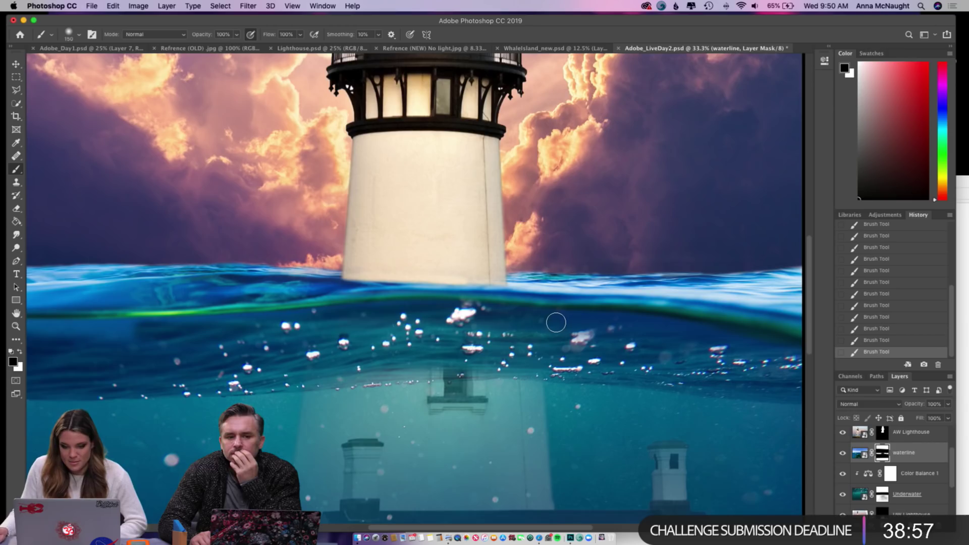
scroll(735, 345, "right", 5)
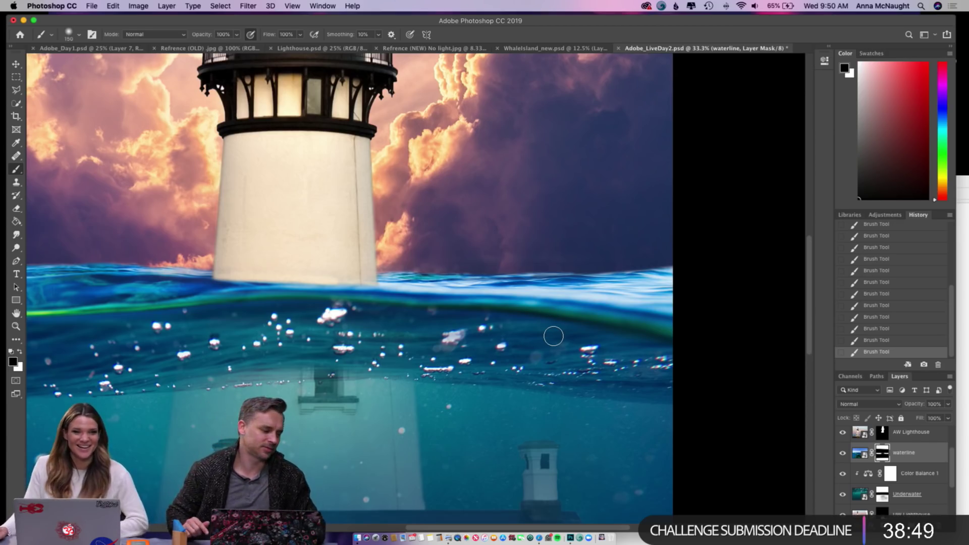
scroll(554, 336, "left", 5)
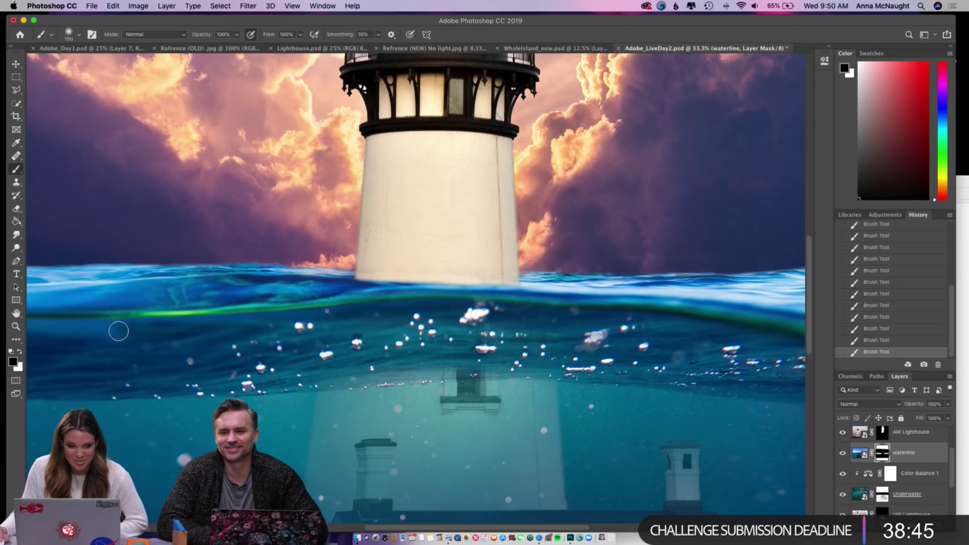
scroll(319, 357, "left", 4)
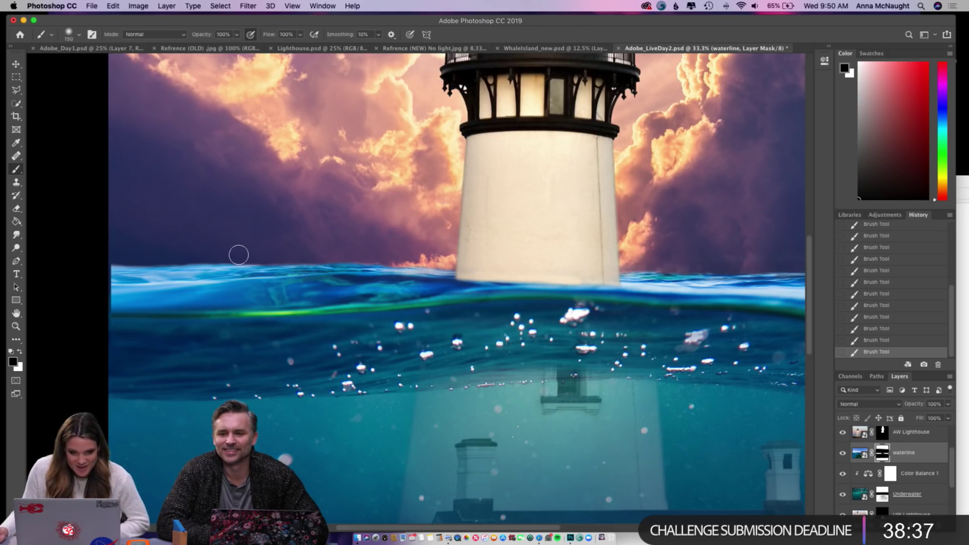
key("super+minus")
key("super+minus")
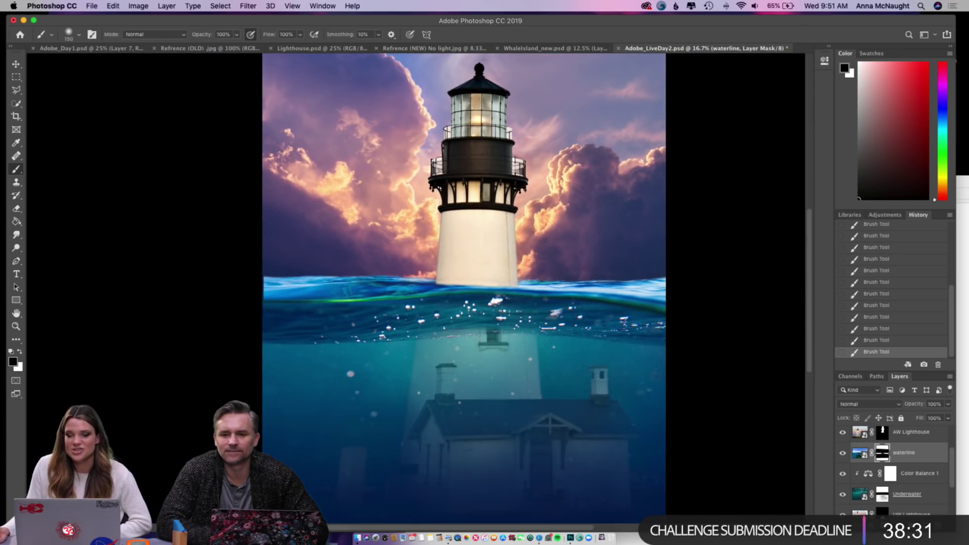
- Add a Color Balance adjustment clipped to the waterline layer, with midtones at +39 red and +33 blue
left_click(904, 519)
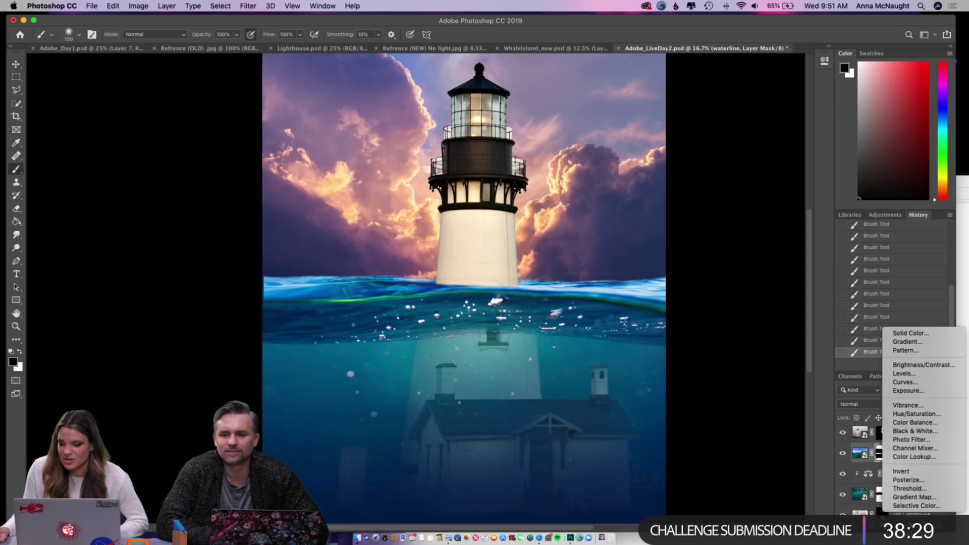
left_click(915, 422)
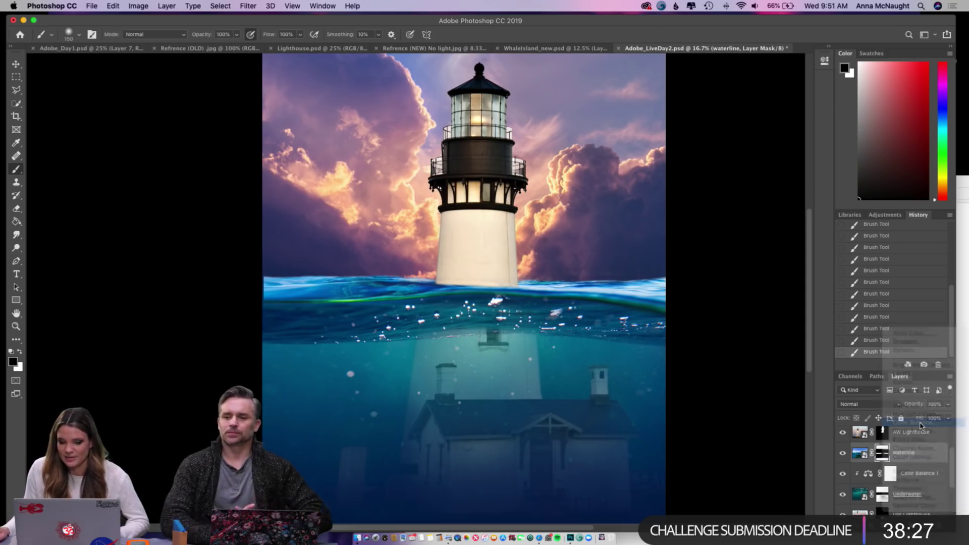
left_click(738, 223)
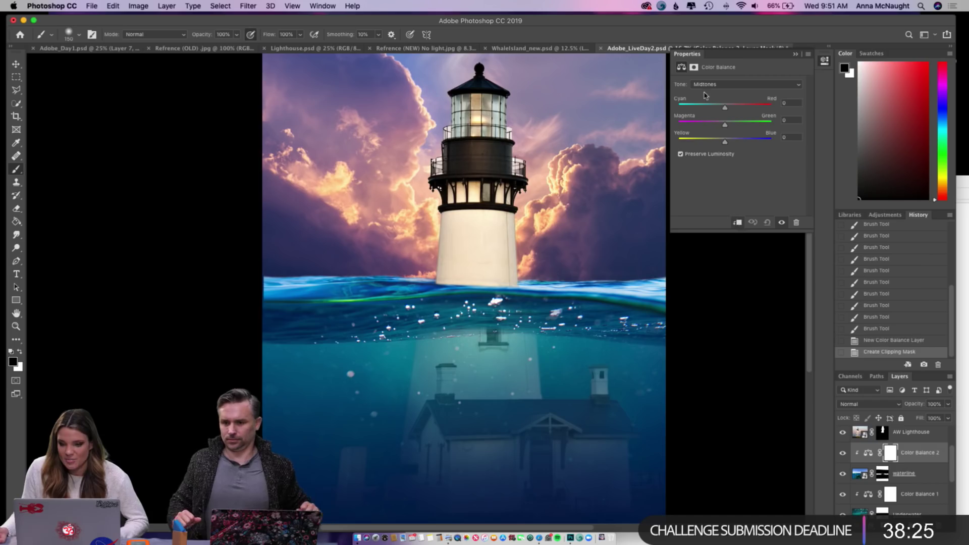
left_click_drag(733, 143, 700, 126)
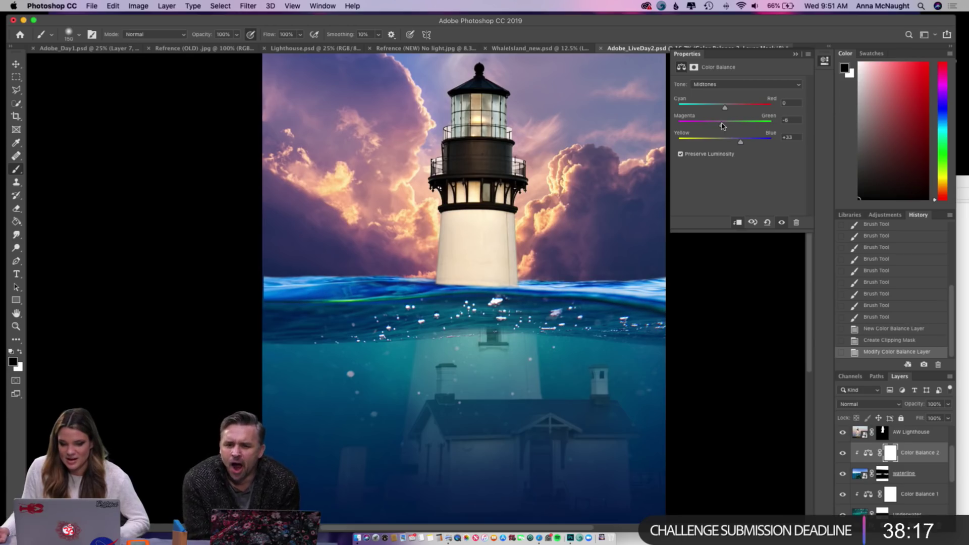
left_click_drag(736, 109, 748, 111)
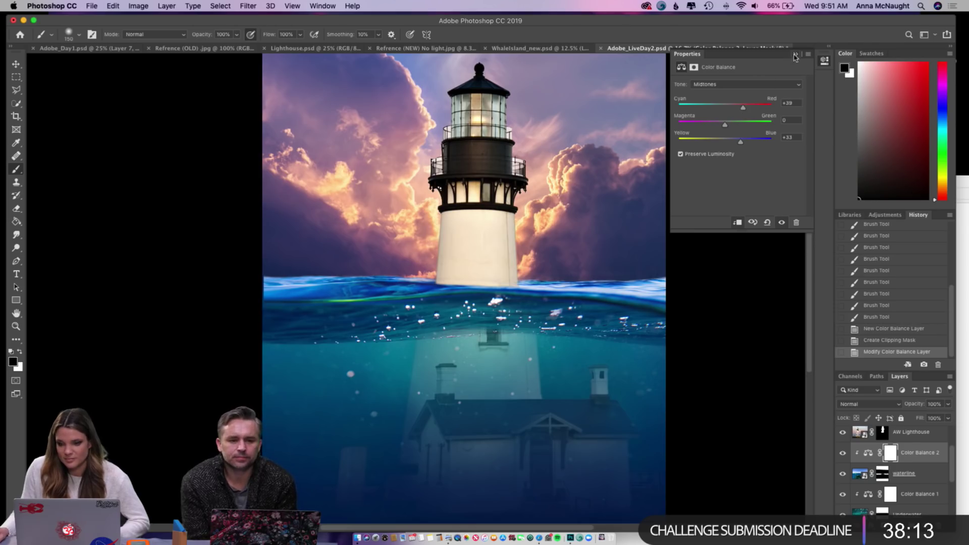
left_click(795, 54)
left_click(815, 160)
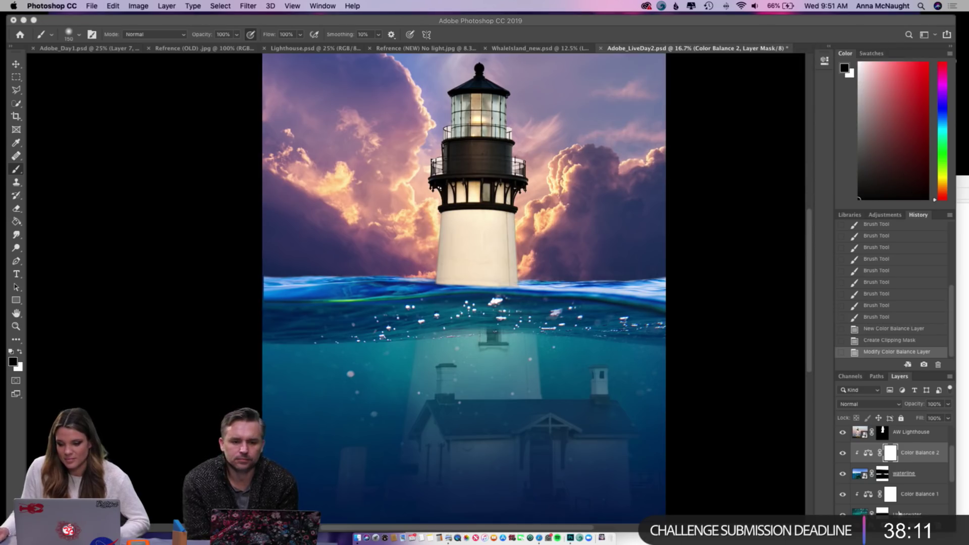
- Try painting black on the waterline mask over the green wave edge beside the lighthouse, and undo the stroke
left_click(886, 476)
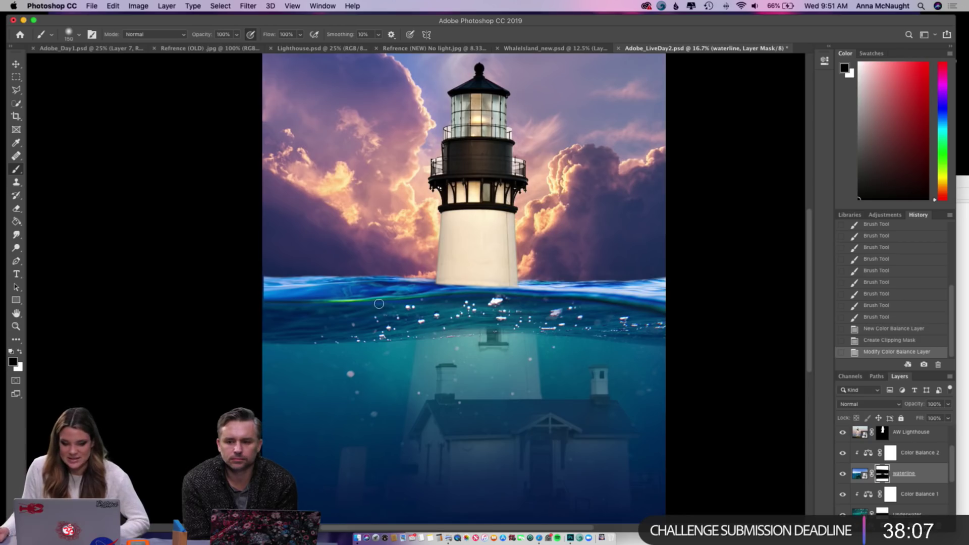
mouse_move(366, 303)
left_mouse_down()
mouse_move(309, 304)
mouse_move(457, 299)
left_mouse_up()
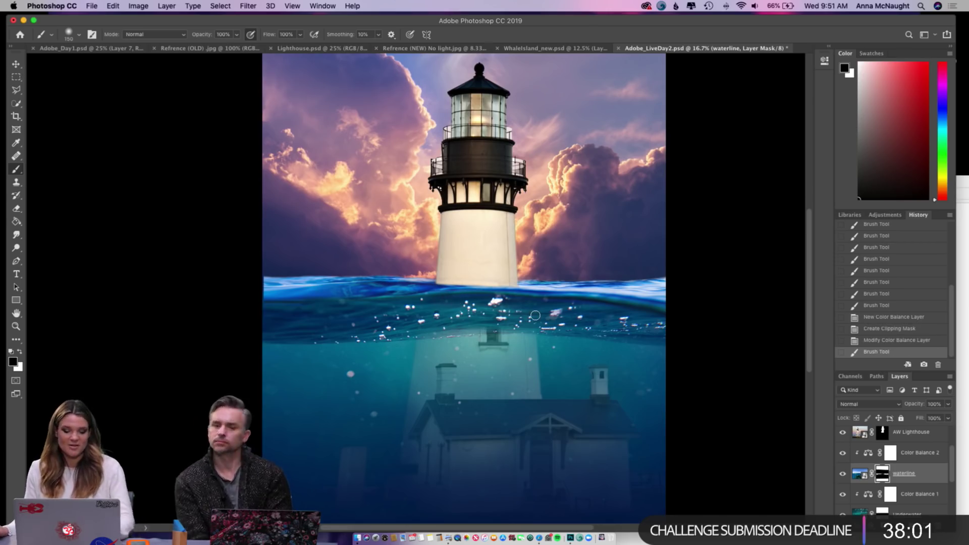
key("super+z")
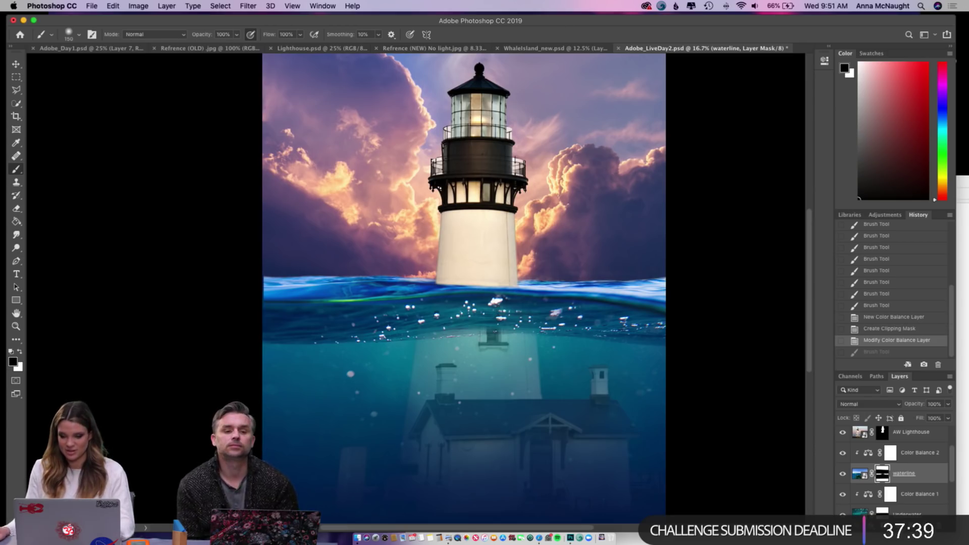
- Add a Hue/Saturation adjustment clipped to the waterline layer, with hue +97 and saturation -22
left_click(891, 525)
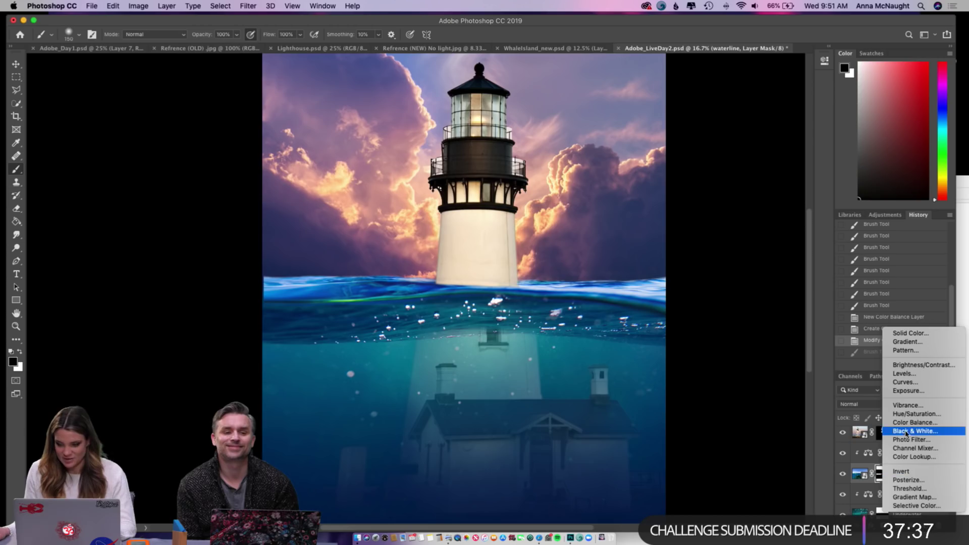
left_click(916, 414)
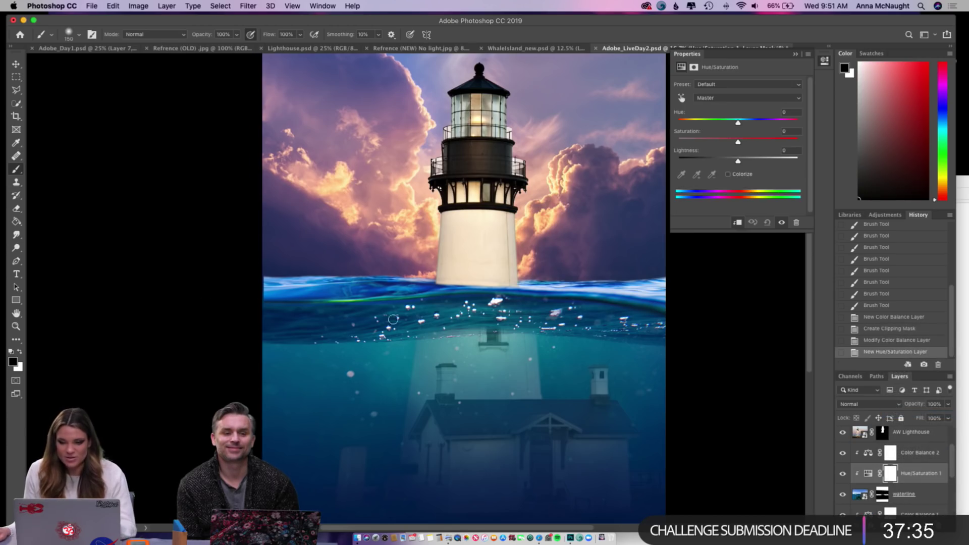
key("super+plus")
key("super+plus")
key("super+plus")
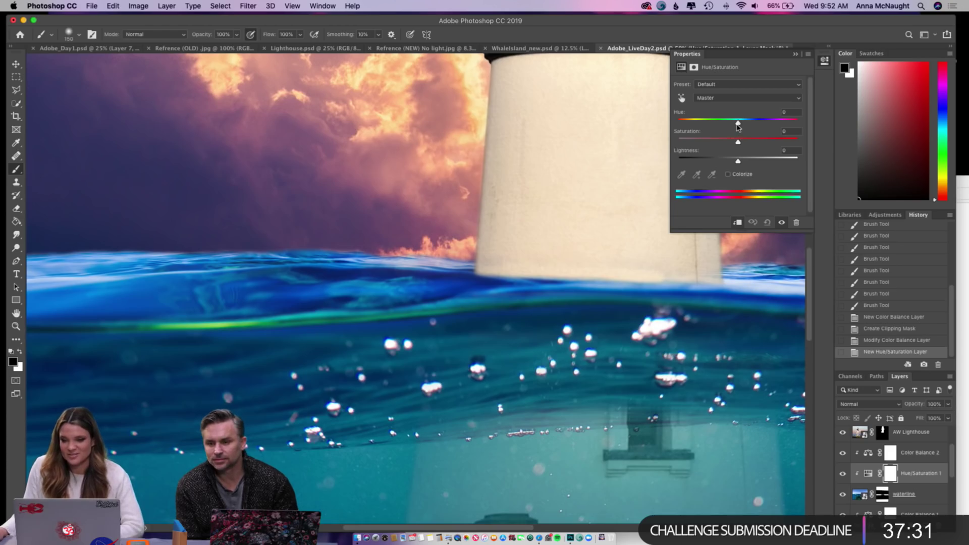
left_click_drag(738, 123, 721, 143)
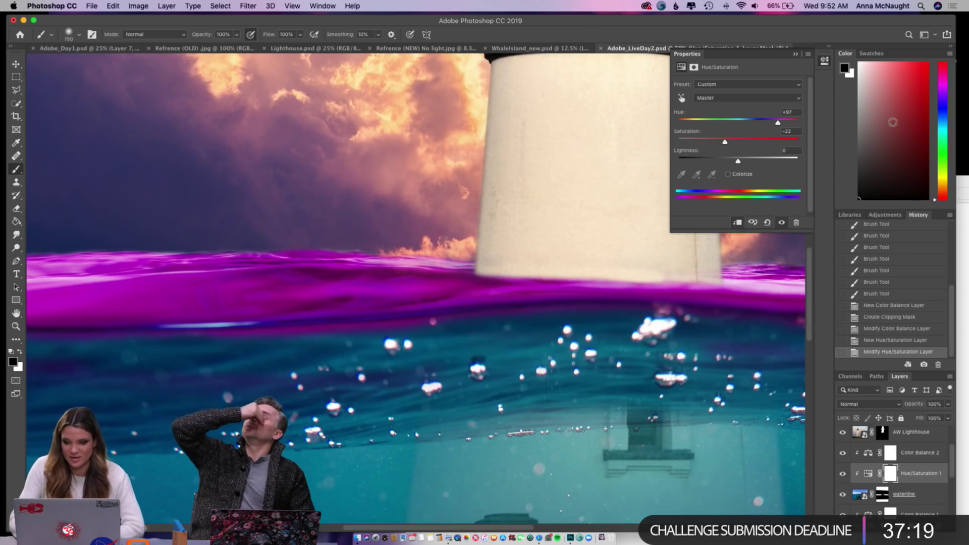
- Invert the Hue/Saturation mask and try a white 70 px brush stroke along the green wave edge, undoing the stroke
key("super+i")
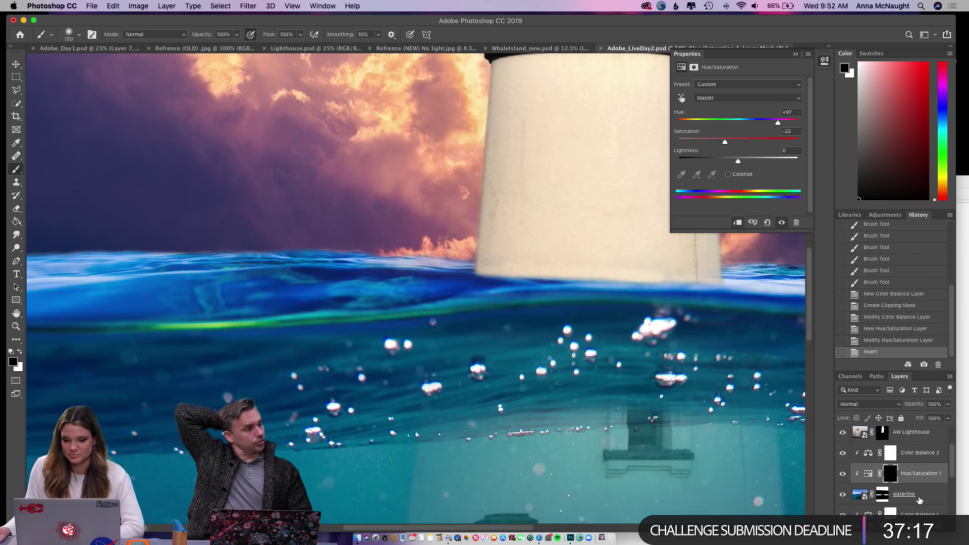
key("bracketleft")
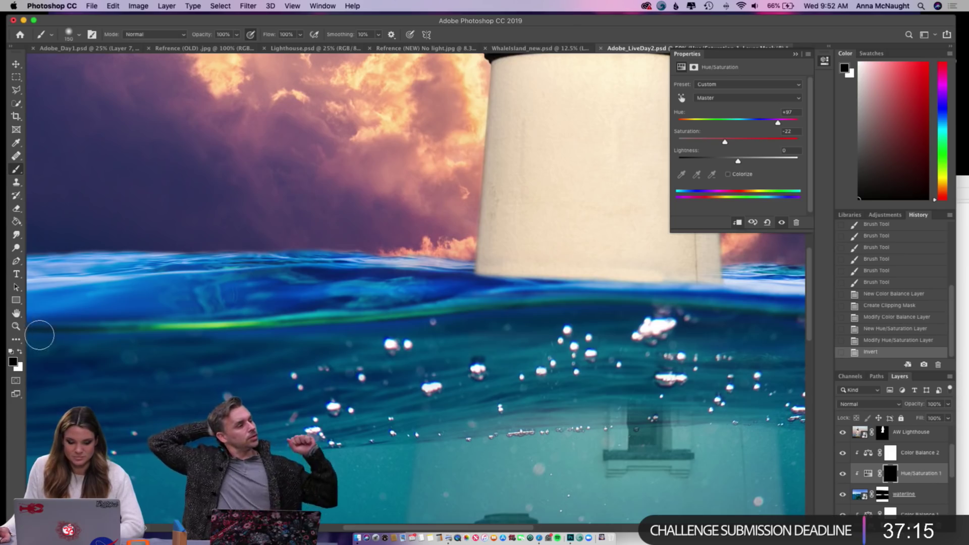
key("bracketleft")
key("bracketleft")
key("bracketleft")
key("bracketleft")
key("x")
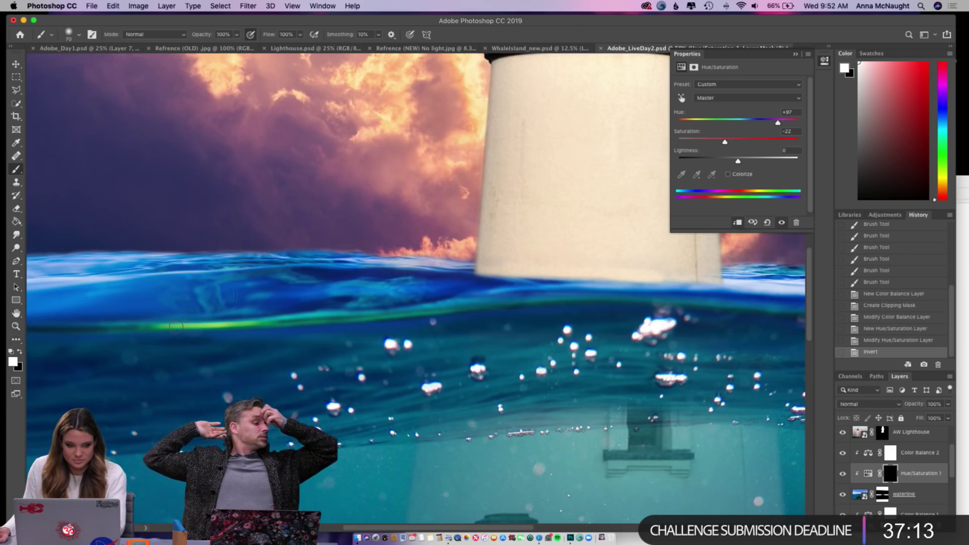
left_click_drag(171, 325, 496, 320)
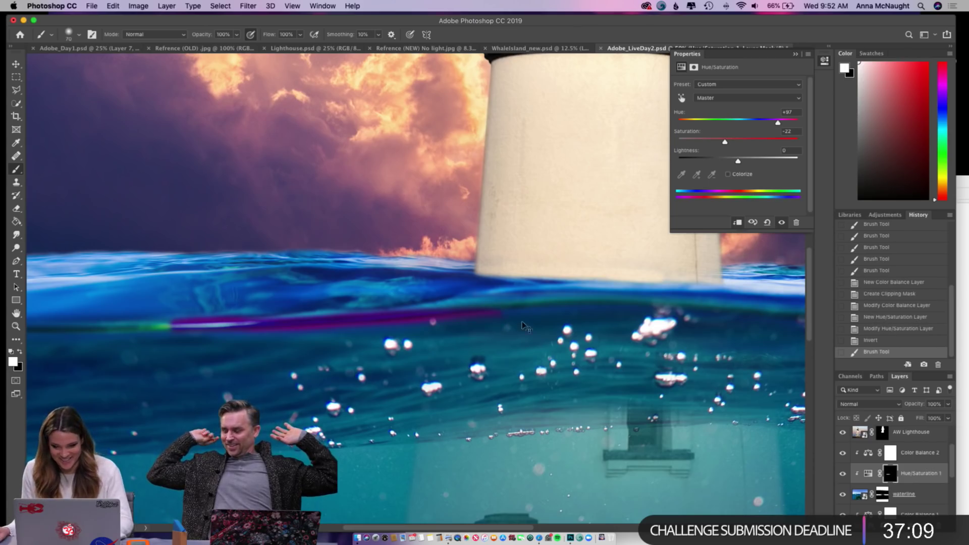
key("super+z")
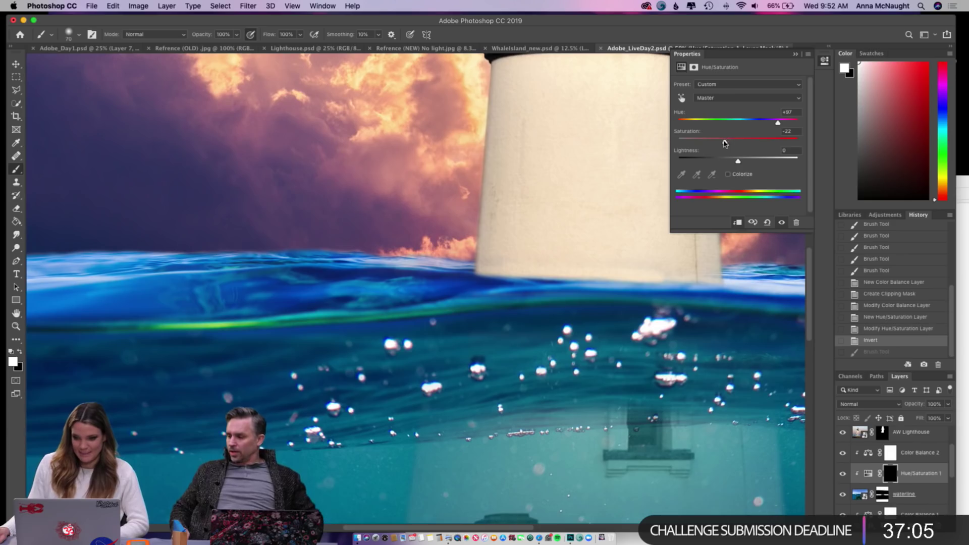
- Replace the Hue/Saturation layer with a new one clipped to the waterline layer, with hue +15 and saturation -45
left_click(796, 54)
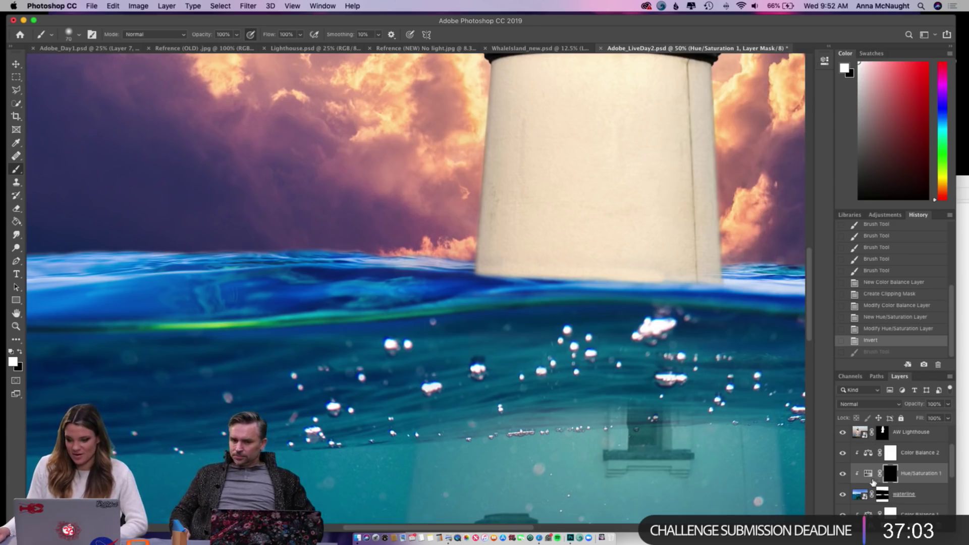
left_click_drag(870, 476, 939, 526)
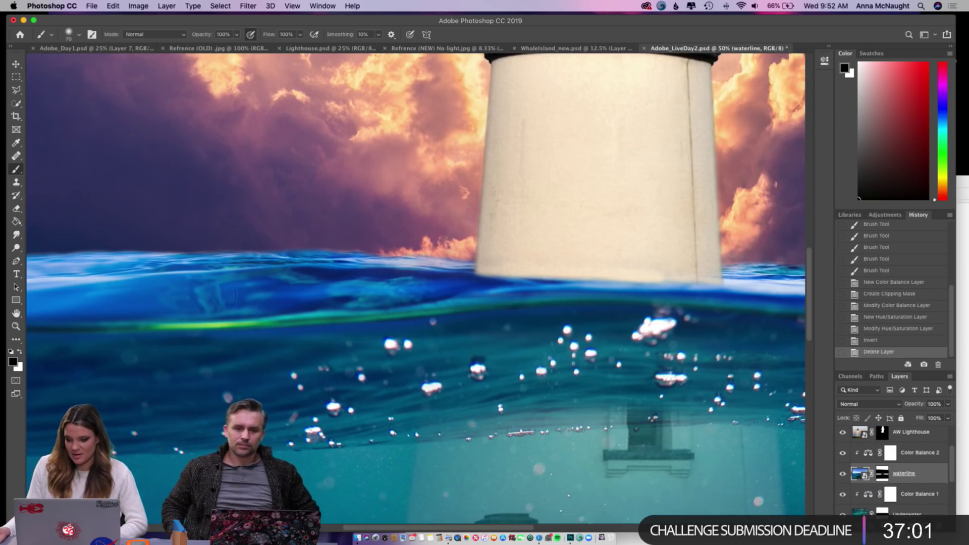
left_click(928, 526)
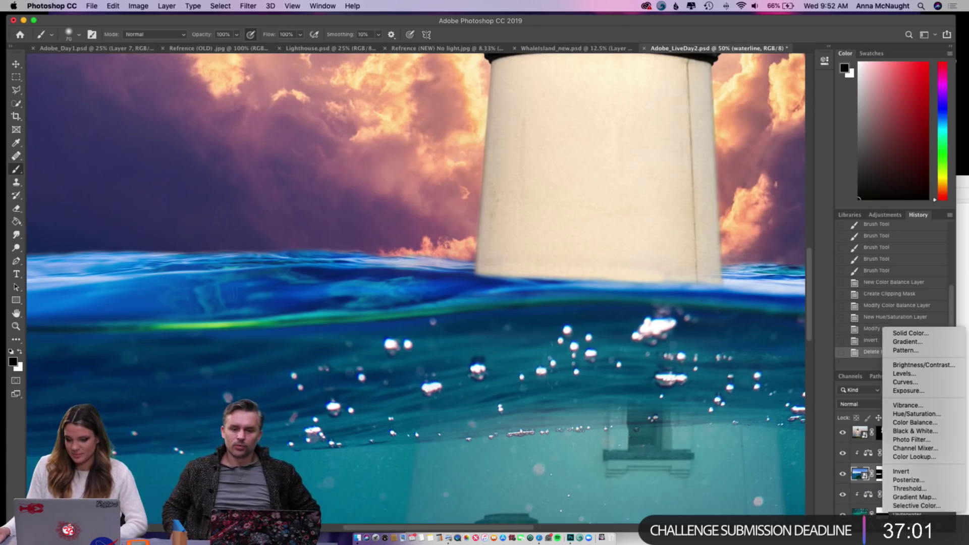
left_click(931, 415)
left_click_drag(740, 145, 747, 123)
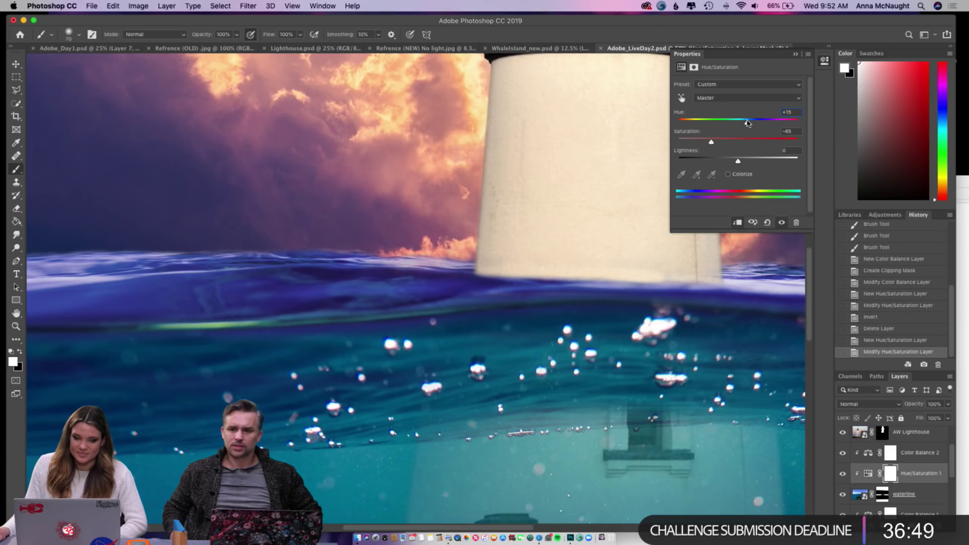
left_click(797, 55)
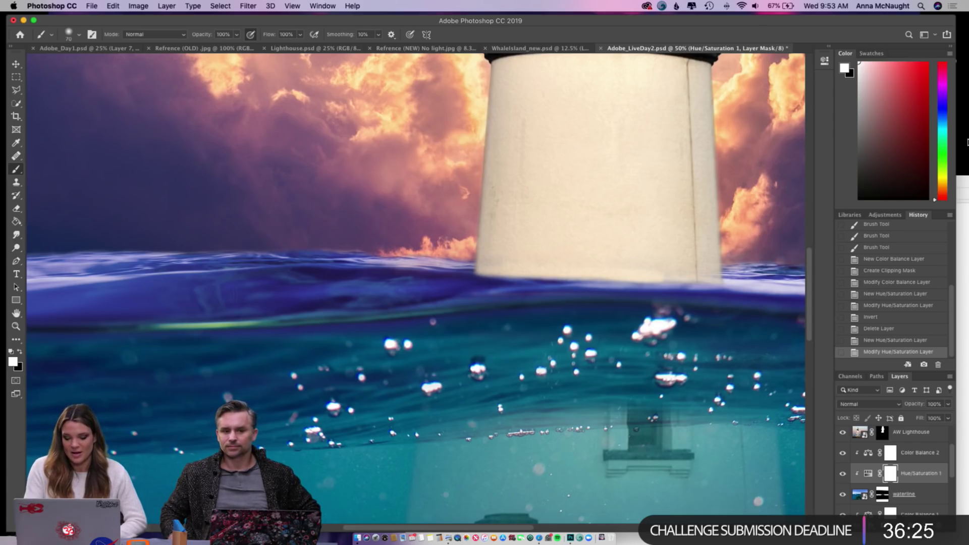
- Invert the Hue/Saturation mask to black and paint white along the green wave edge out to the image's left border
key("super+i")
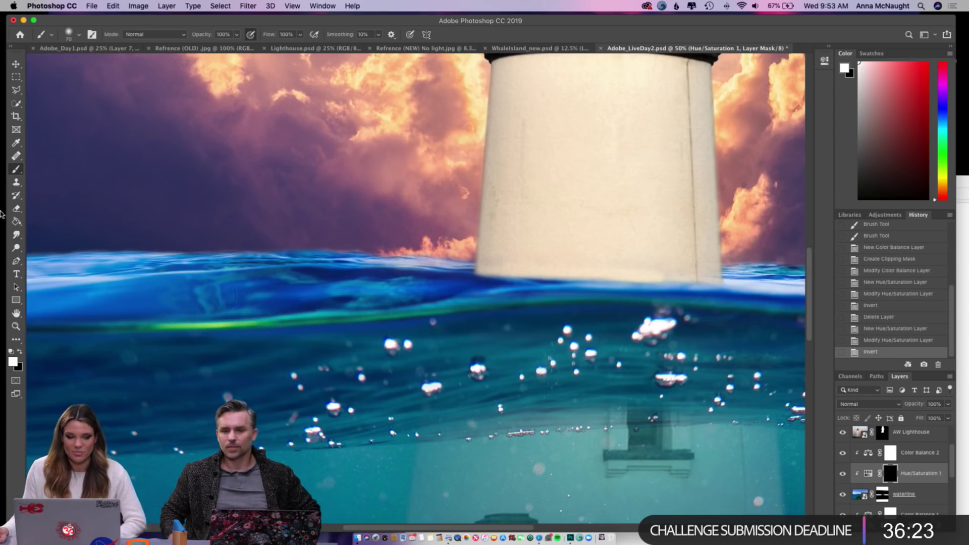
mouse_move(161, 327)
left_mouse_down()
mouse_move(116, 326)
mouse_move(563, 308)
left_mouse_up()
left_click_drag(136, 325, 51, 322)
scroll(51, 322, "left", 10)
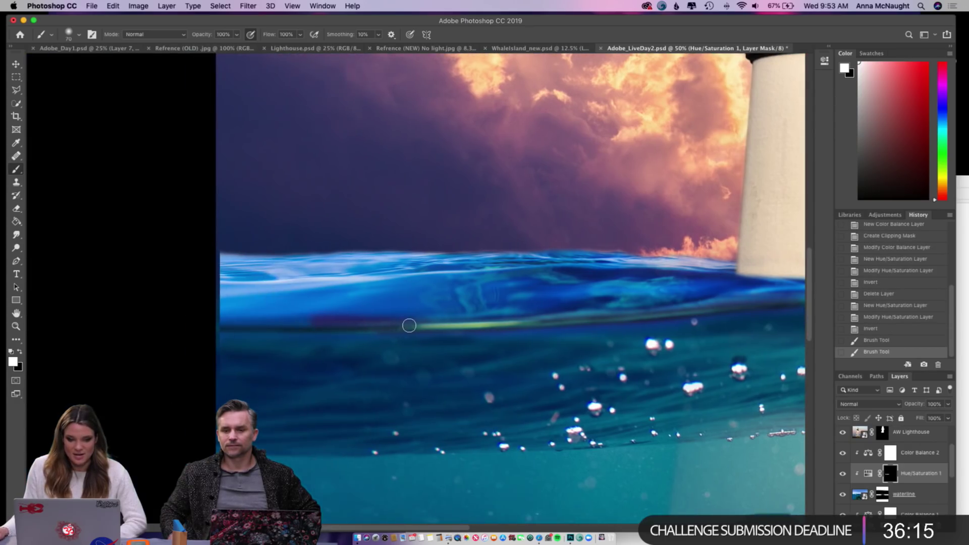
left_click_drag(205, 324, 469, 318)
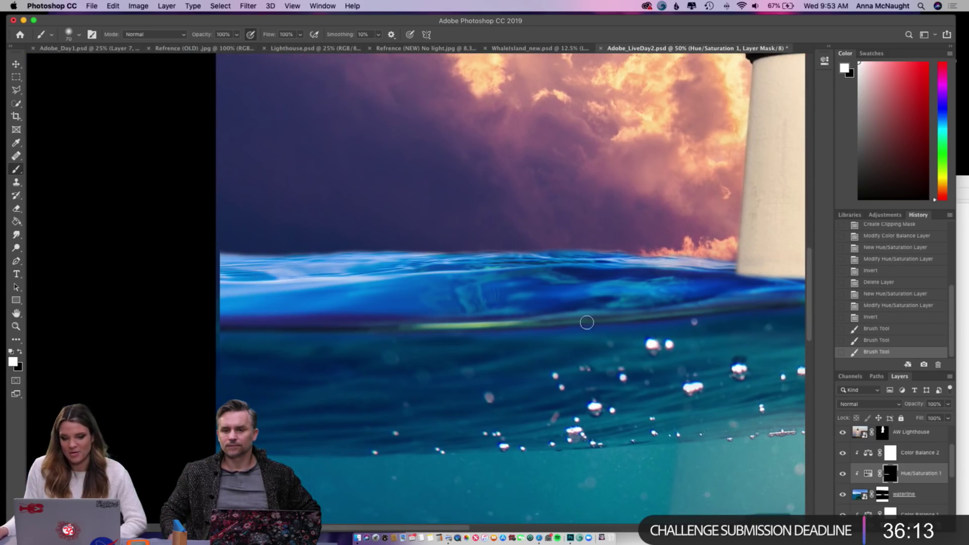
- Paint black on the Hue/Saturation mask just above the wave edge at the image's left side, with a 100 px brush at 72% flow
left_click(19, 352)
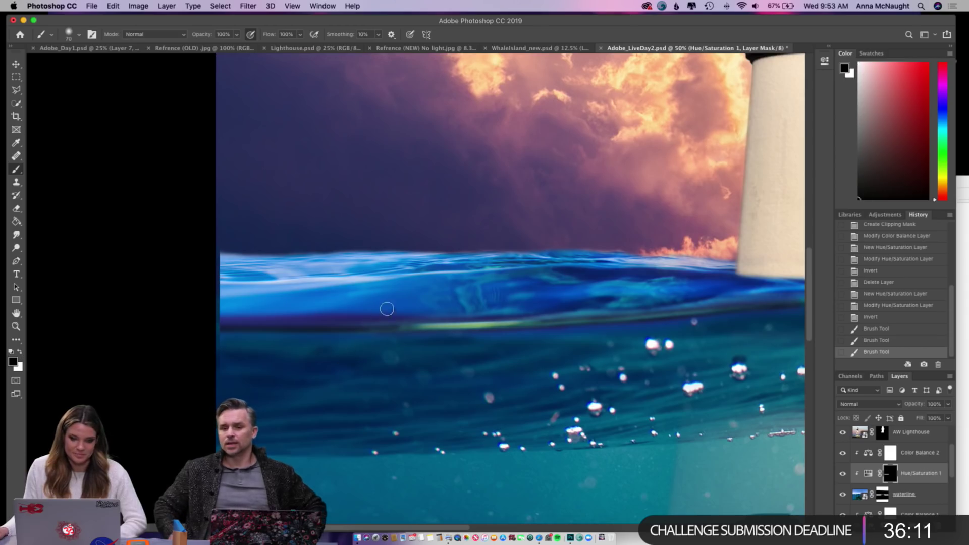
left_click(301, 34)
left_click_drag(302, 46, 287, 46)
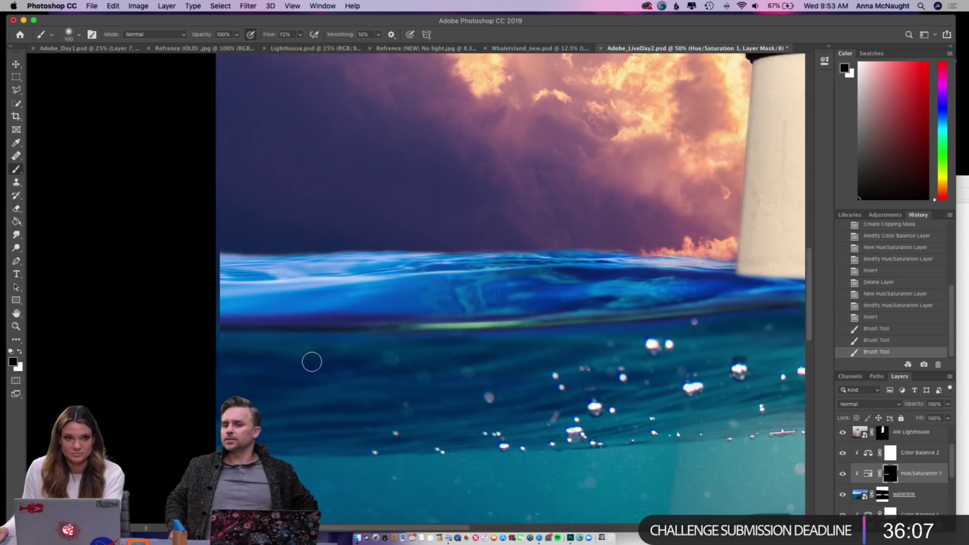
key("bracketright")
key("bracketright")
key("bracketright")
mouse_move(370, 314)
left_mouse_down()
mouse_move(455, 305)
mouse_move(259, 308)
left_mouse_up()
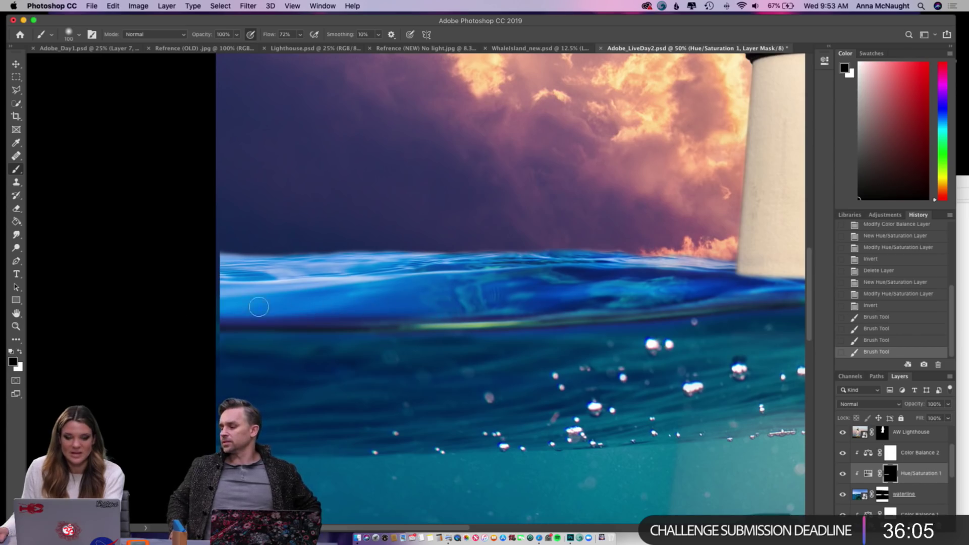
- Add a Color Balance adjustment layer directly above the AdobeStock_139953138 sky layer
scroll(527, 298, "right", 10)
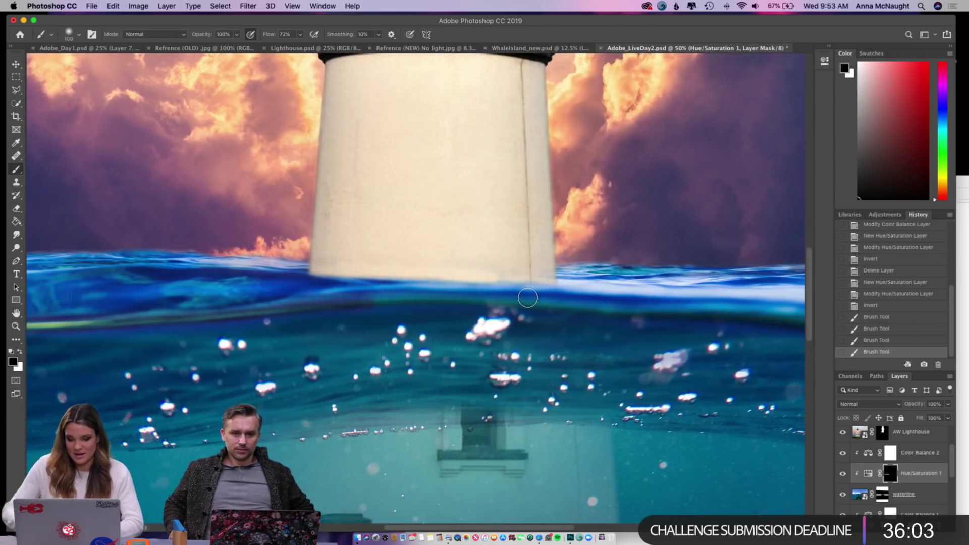
key("super+minus")
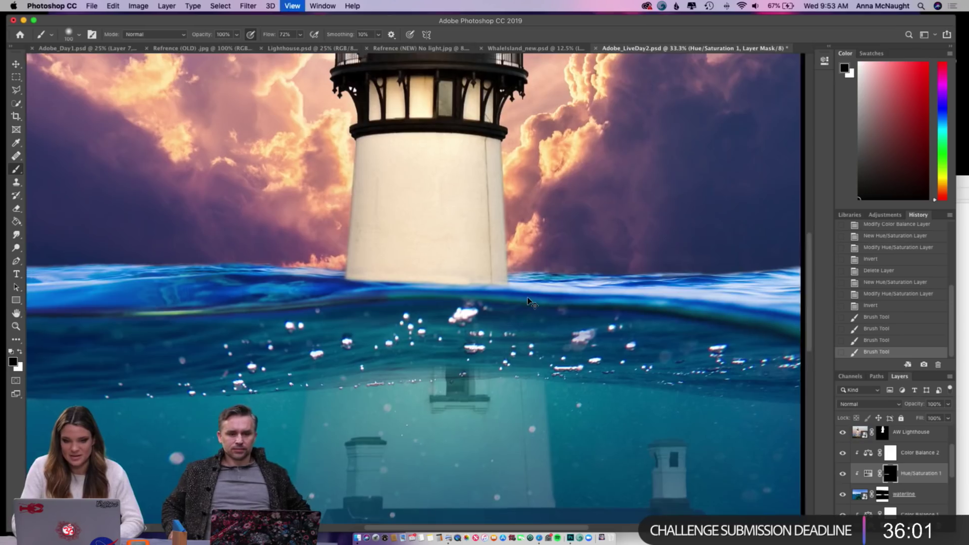
scroll(644, 278, "down", 3)
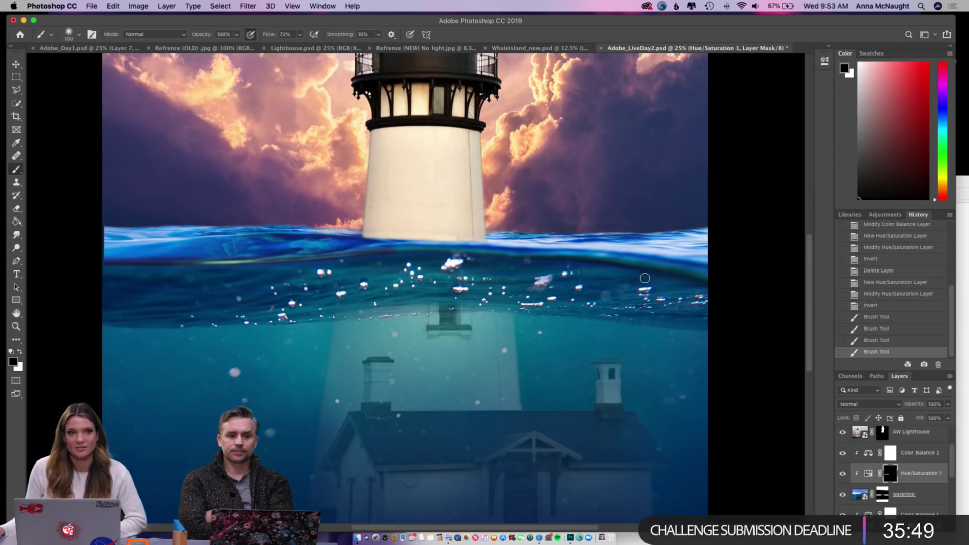
scroll(928, 480, "up", 2)
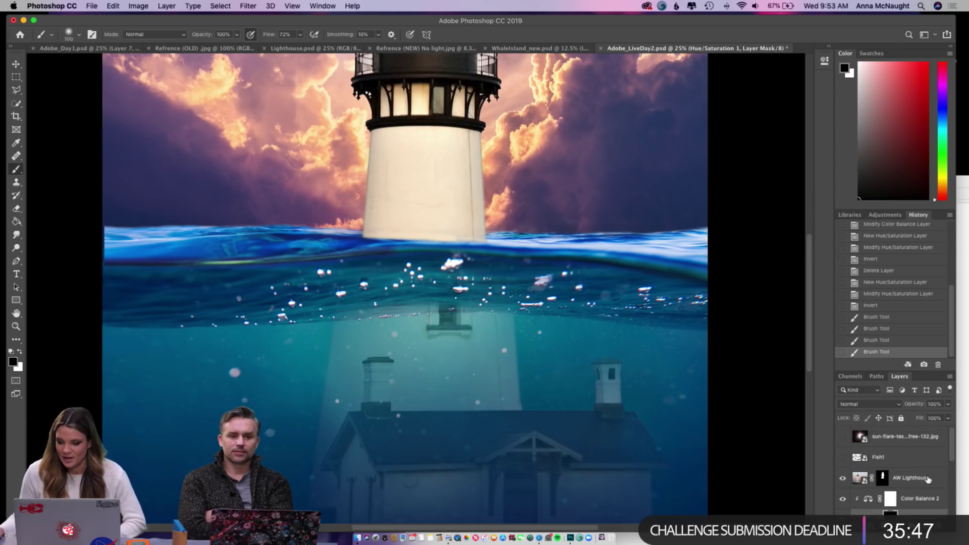
scroll(916, 484, "down", 5)
left_click(887, 488)
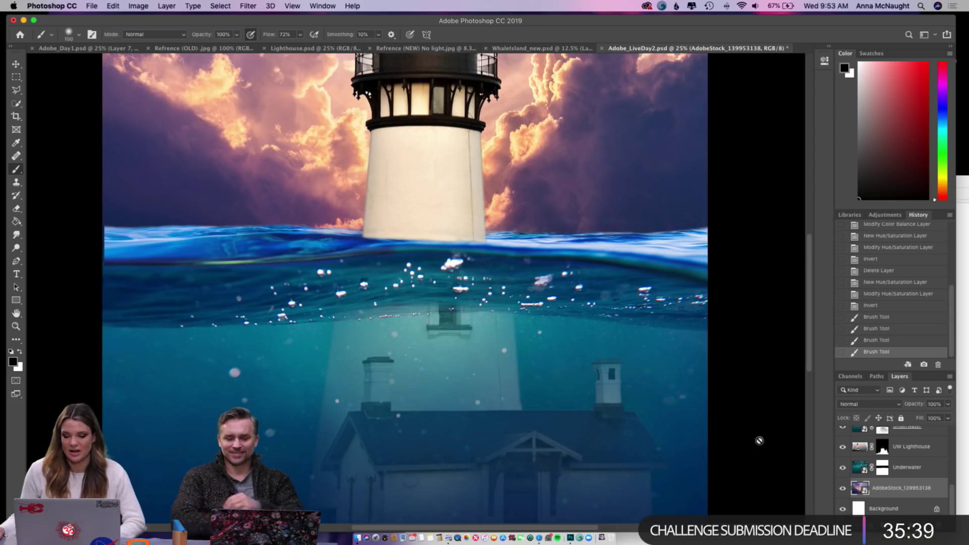
left_click(929, 530)
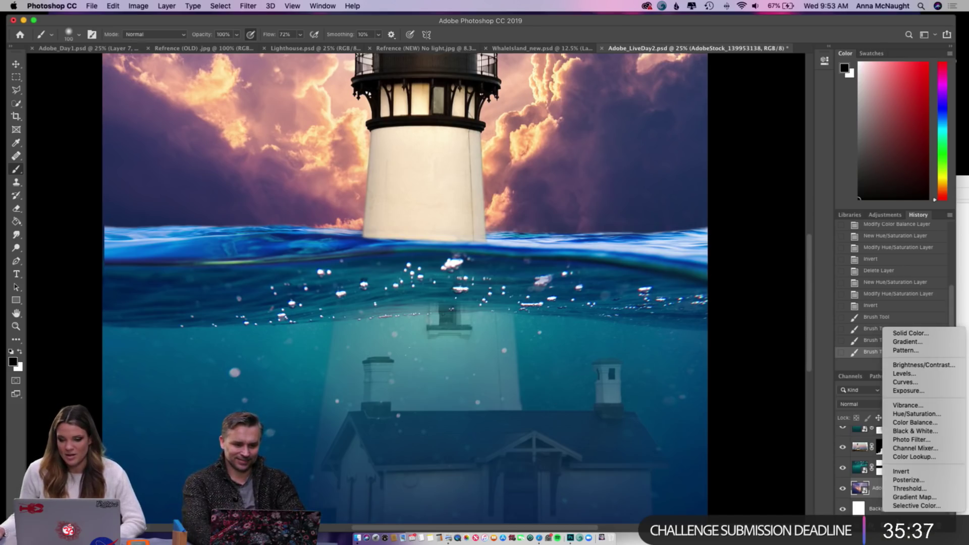
left_click(948, 425)
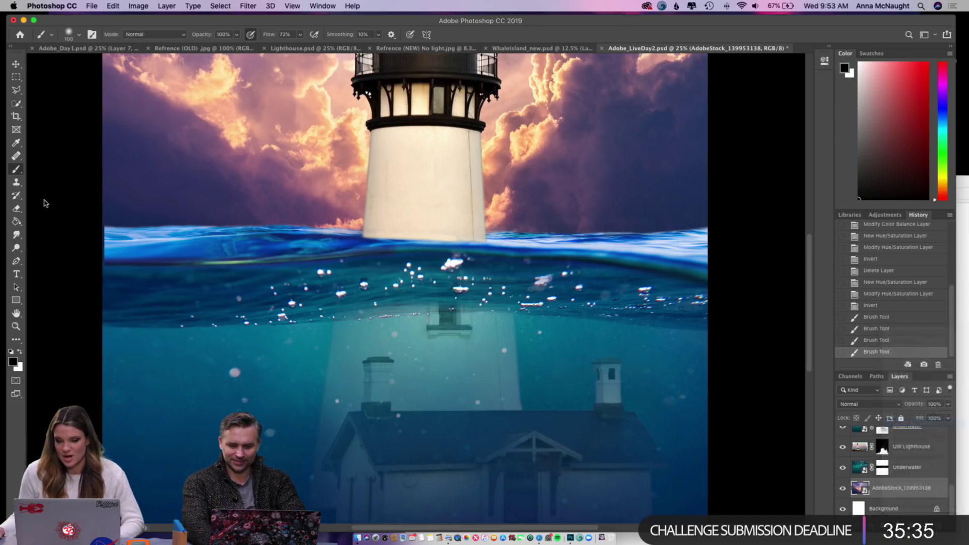
key("super+minus")
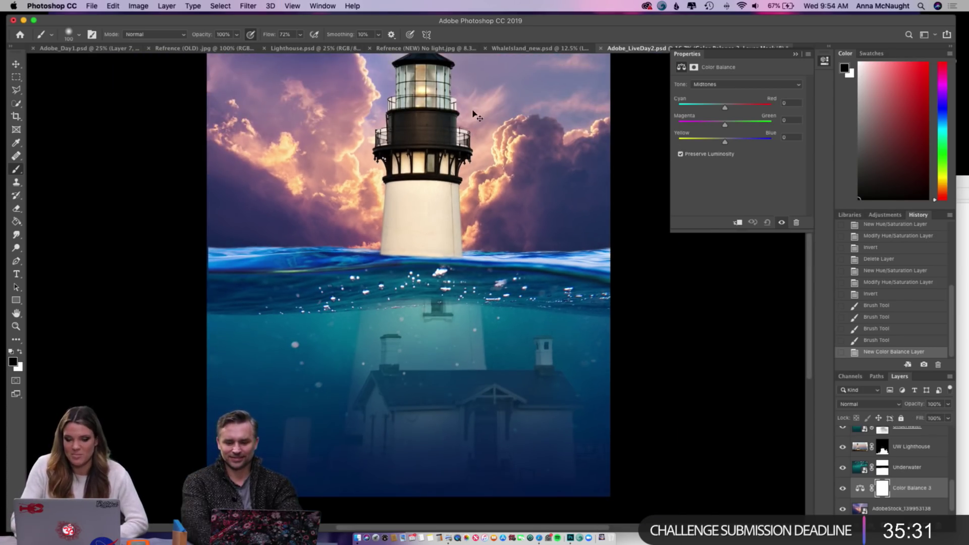
key("super+minus")
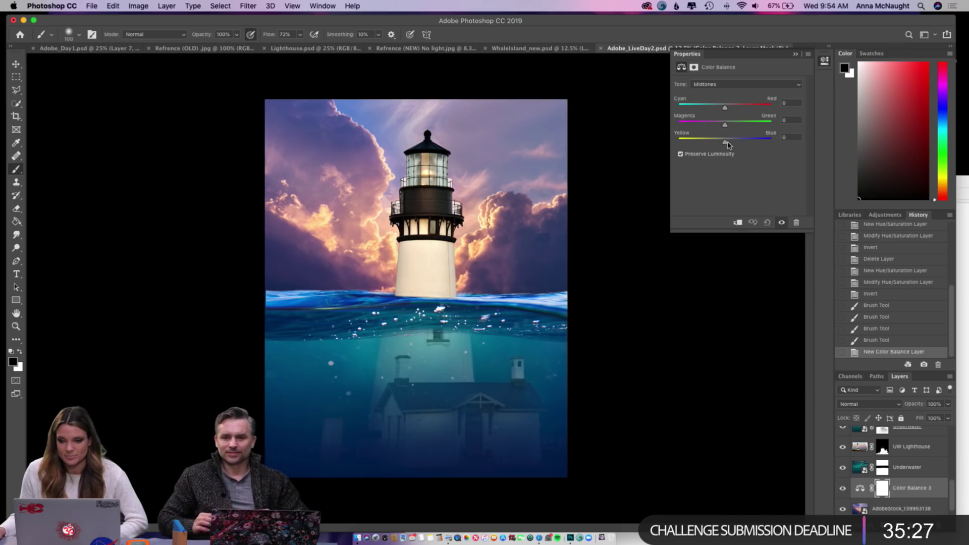
- Clip the Color Balance adjustment to the sky layer and set midtones to -34 cyan/red, -4 magenta/green and +27 yellow/blue
left_click(746, 141)
left_click(736, 224)
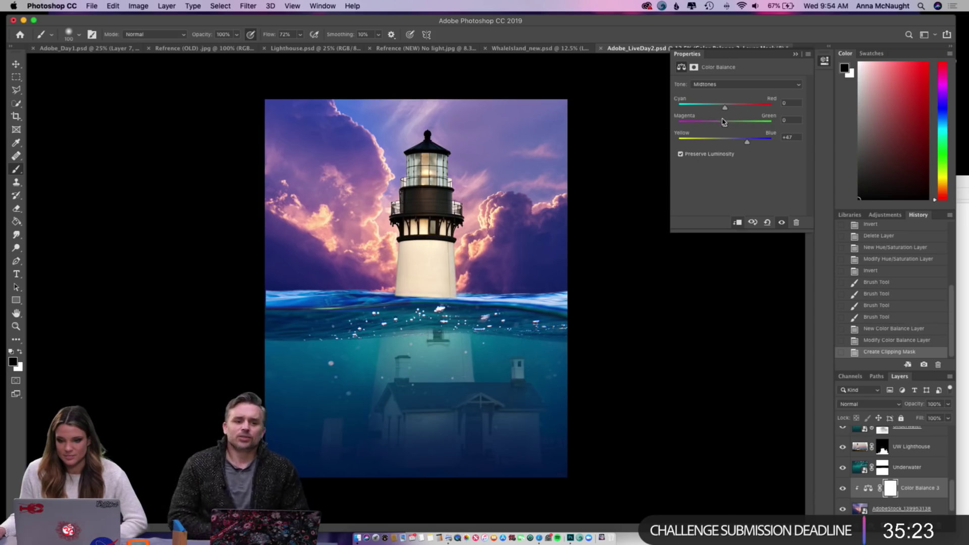
left_click_drag(725, 123, 703, 109)
left_click_drag(748, 142, 709, 108)
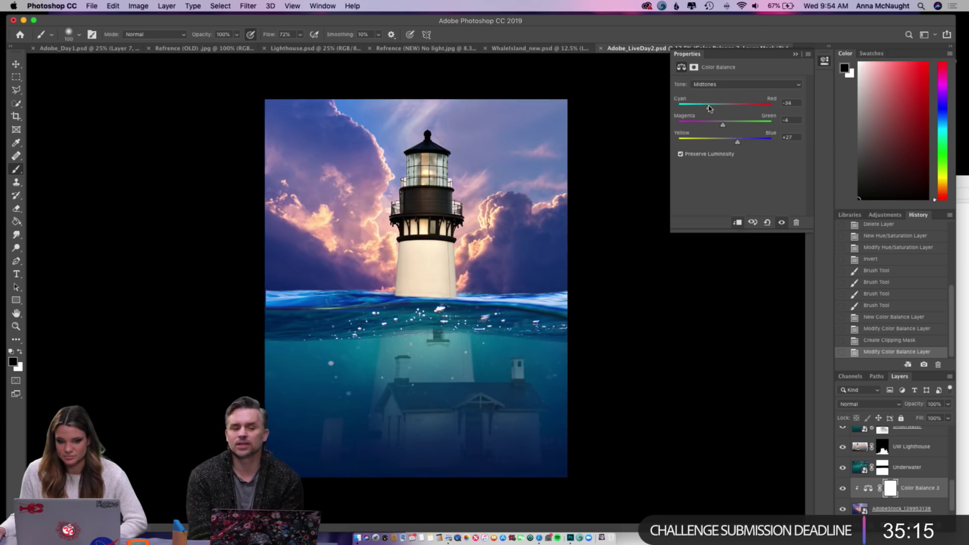
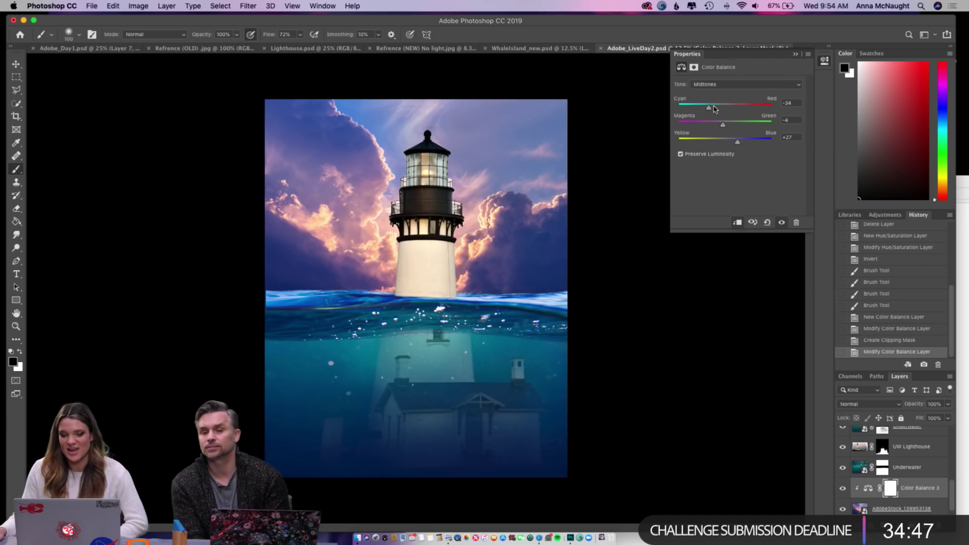
- Set the sky's Color Balance midtones to -17 cyan/red, +27 magenta/green and +27 yellow/blue
left_click_drag(715, 111, 715, 110)
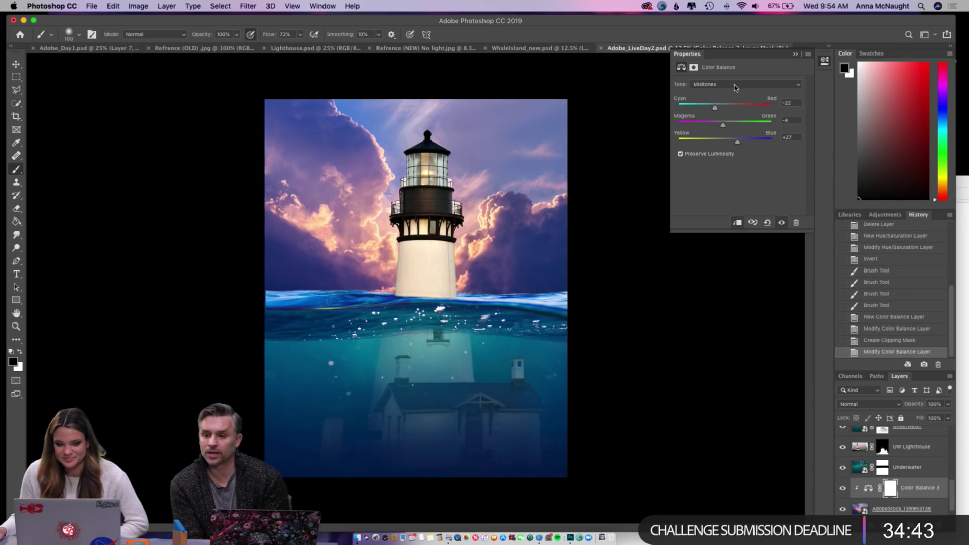
left_click_drag(712, 104, 720, 129)
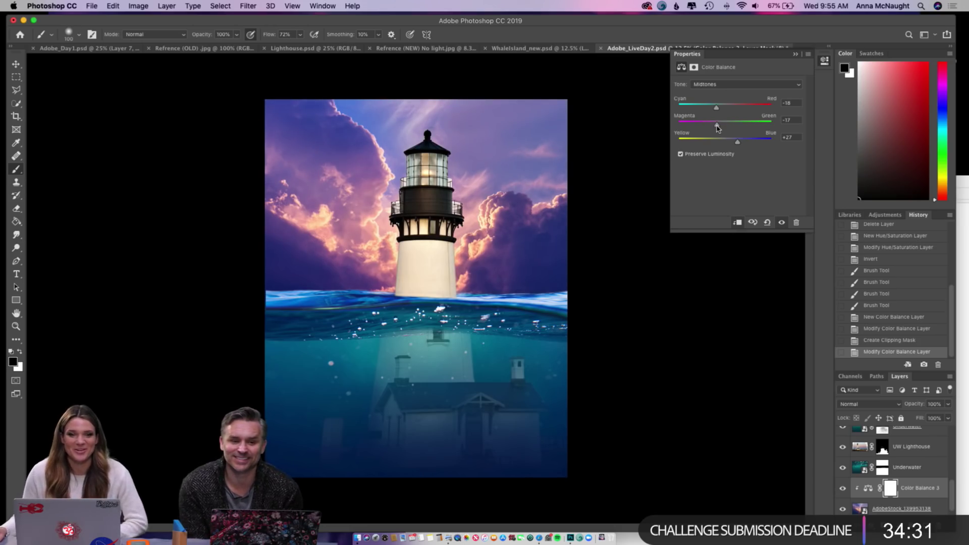
left_click_drag(717, 127, 736, 110)
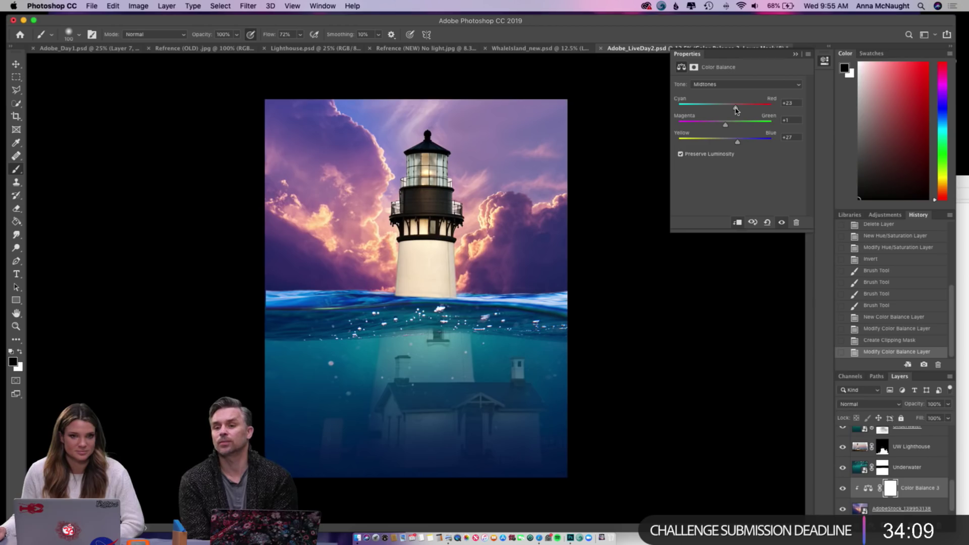
left_click_drag(725, 125, 708, 109)
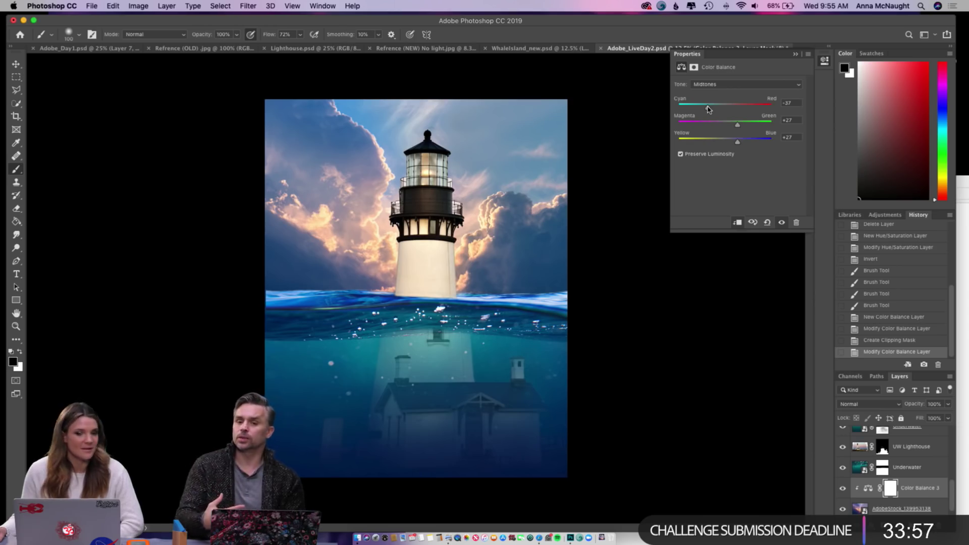
left_click_drag(709, 109, 718, 109)
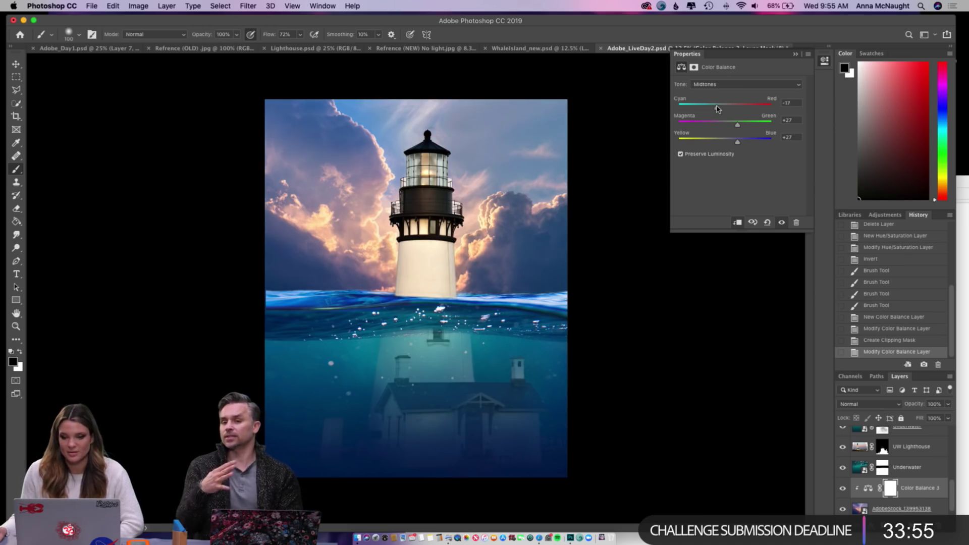
- Set the sky's Color Balance shadows to -15 cyan/red, -9 magenta/green and +1 yellow/blue
left_click(717, 84)
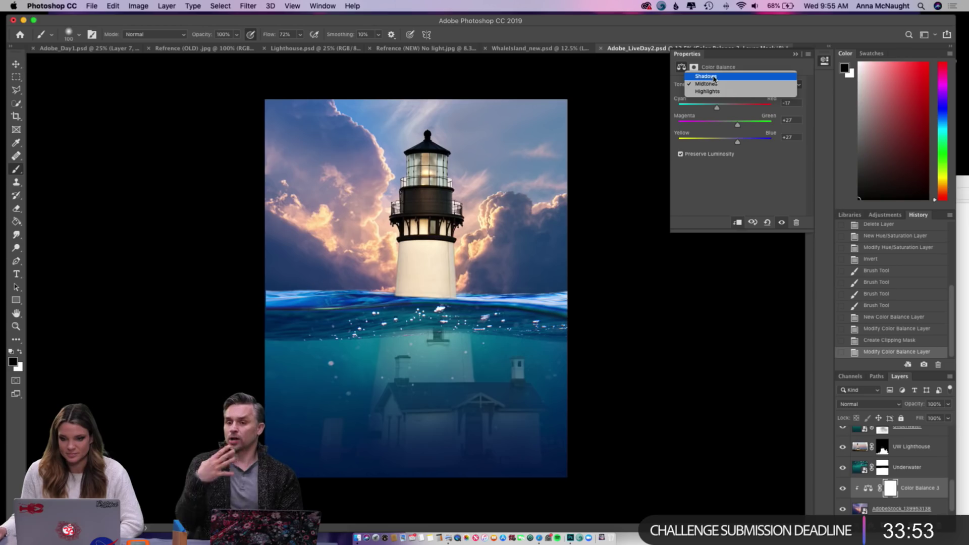
left_click(717, 75)
left_click(722, 109)
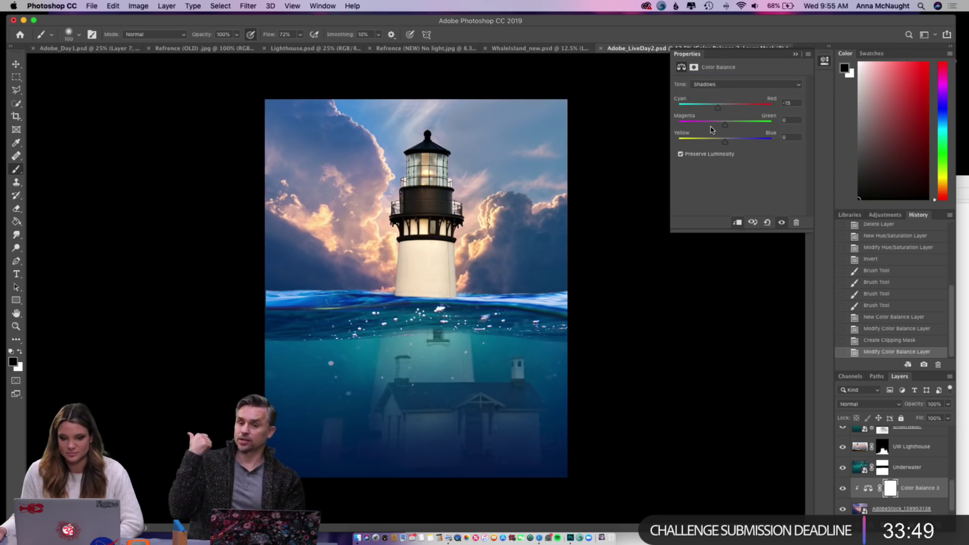
left_click_drag(725, 125, 727, 142)
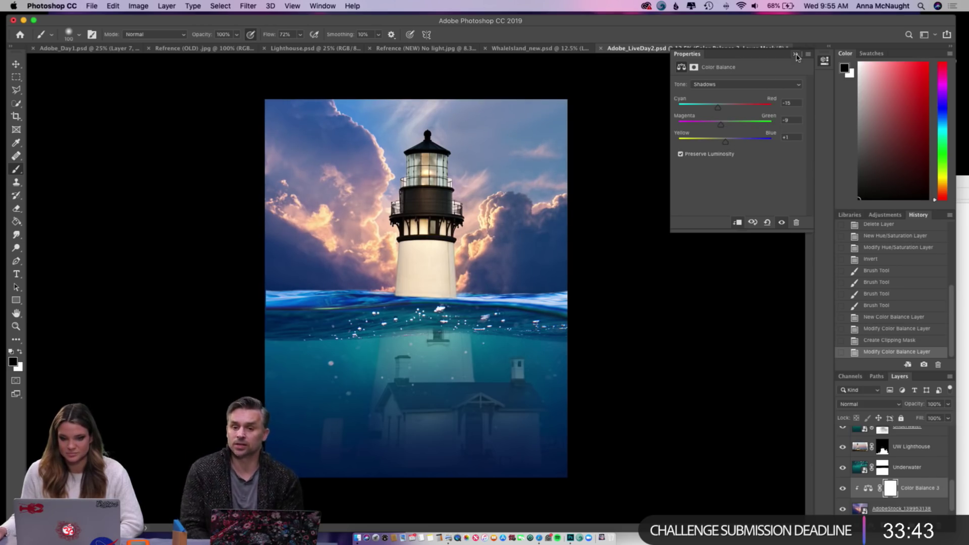
left_click(796, 54)
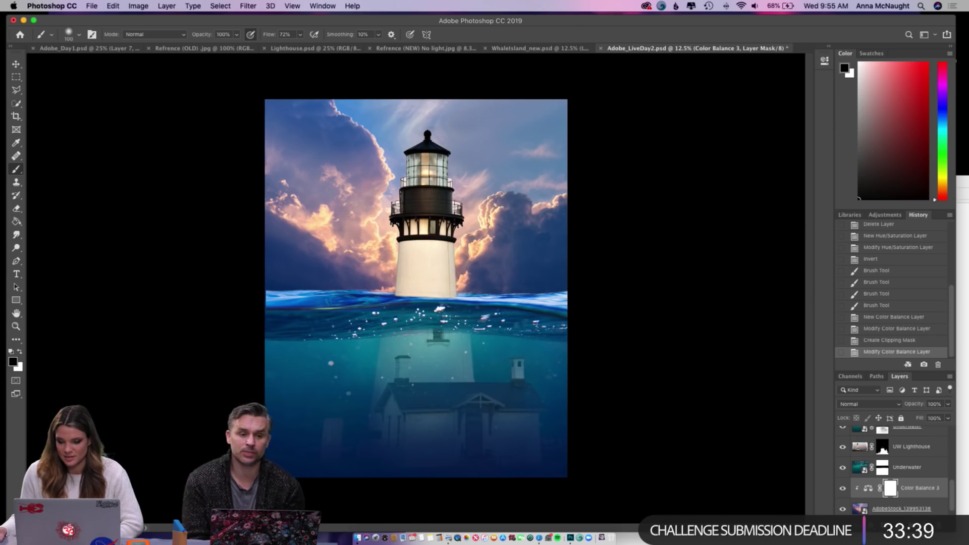
- Add a Hue/Saturation adjustment with saturation +8 above the sky's Color Balance layer and clip it to the sky layer
left_click(916, 528)
left_click(916, 414)
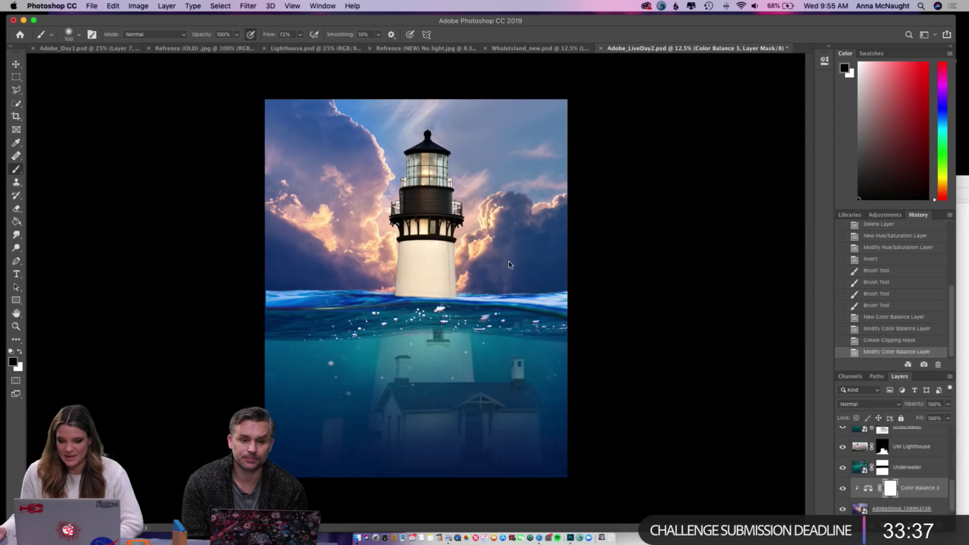
mouse_move(738, 144)
left_mouse_down()
mouse_move(764, 145)
mouse_move(744, 143)
mouse_move(750, 123)
mouse_move(785, 124)
mouse_move(690, 125)
mouse_move(738, 125)
left_mouse_up()
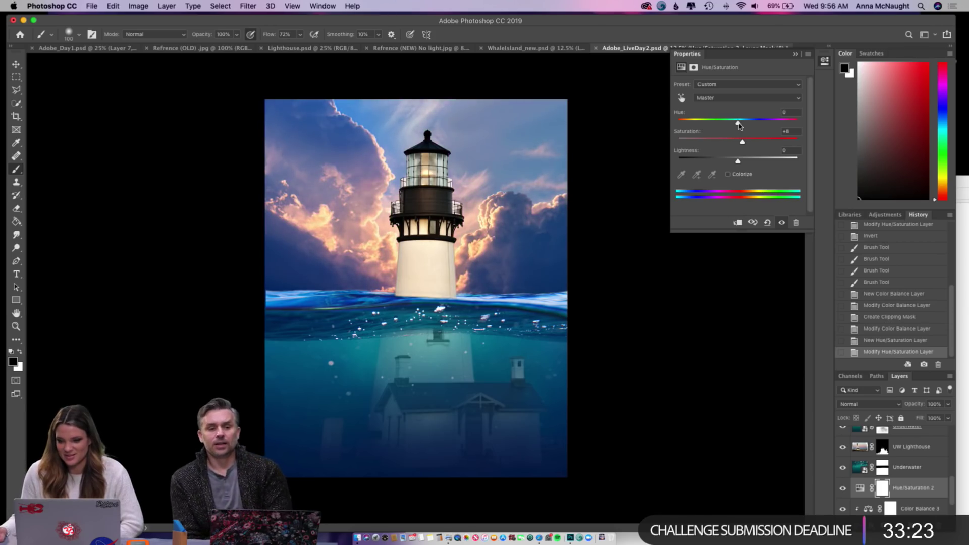
left_click(795, 55)
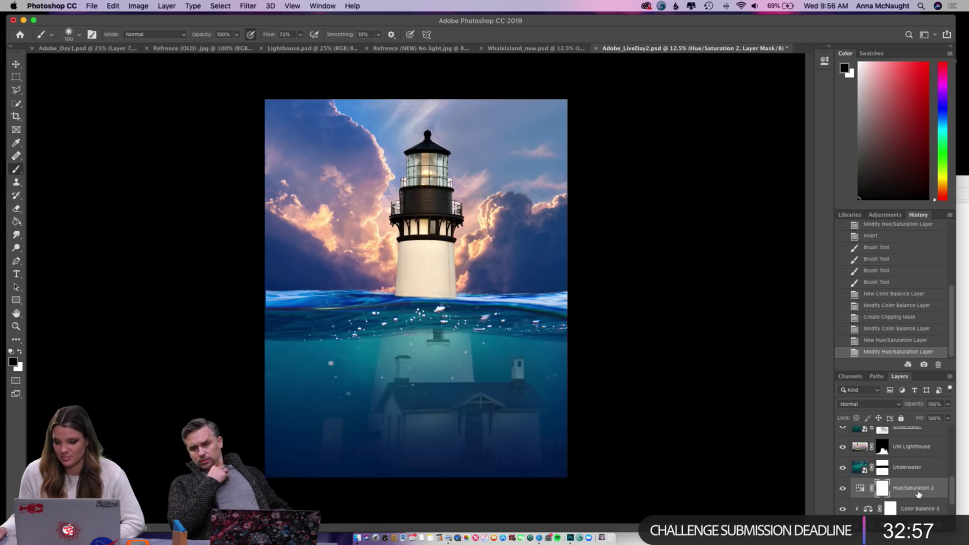
right_click(858, 493)
left_click(845, 284)
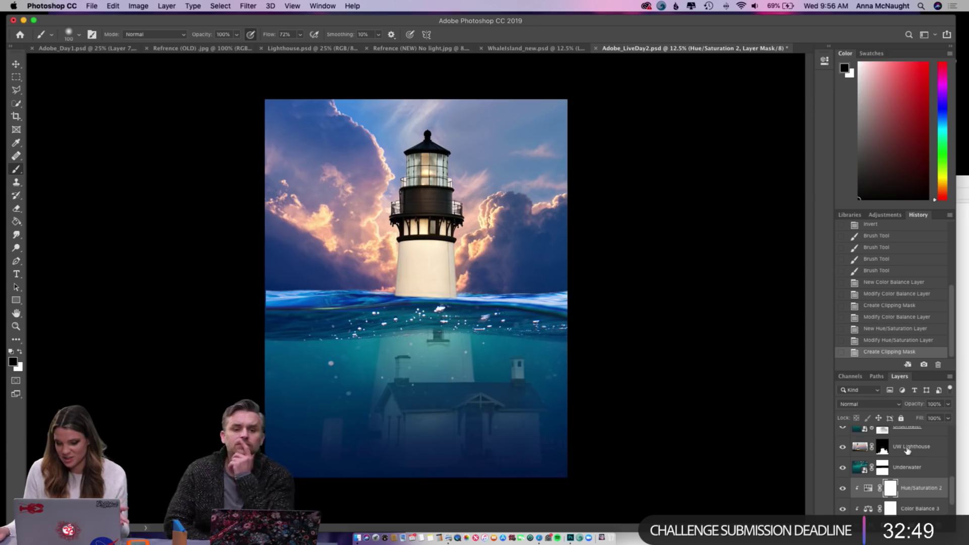
- Move the AdobeStock_139953138 sky image upward so its glowing clouds sit higher behind the lighthouse
scroll(906, 450, "down", 2)
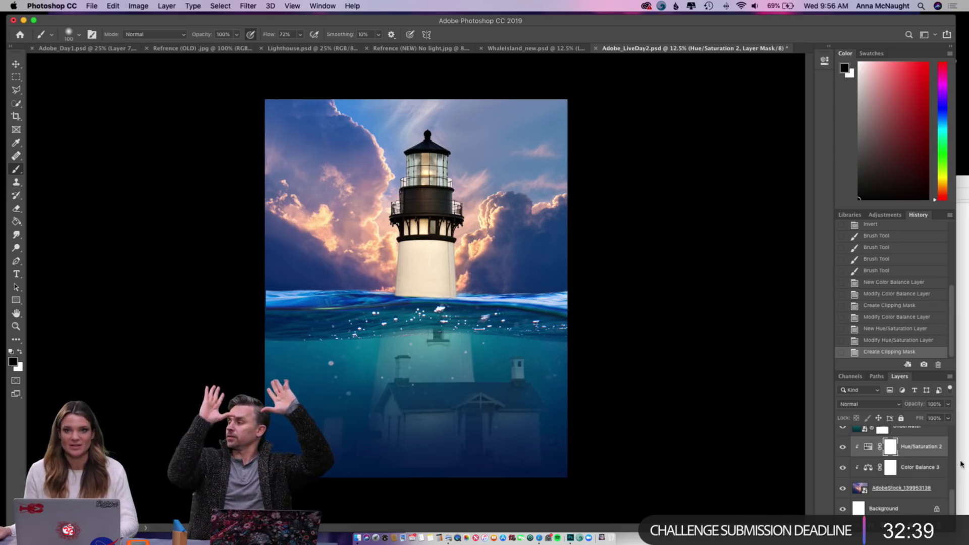
key("v")
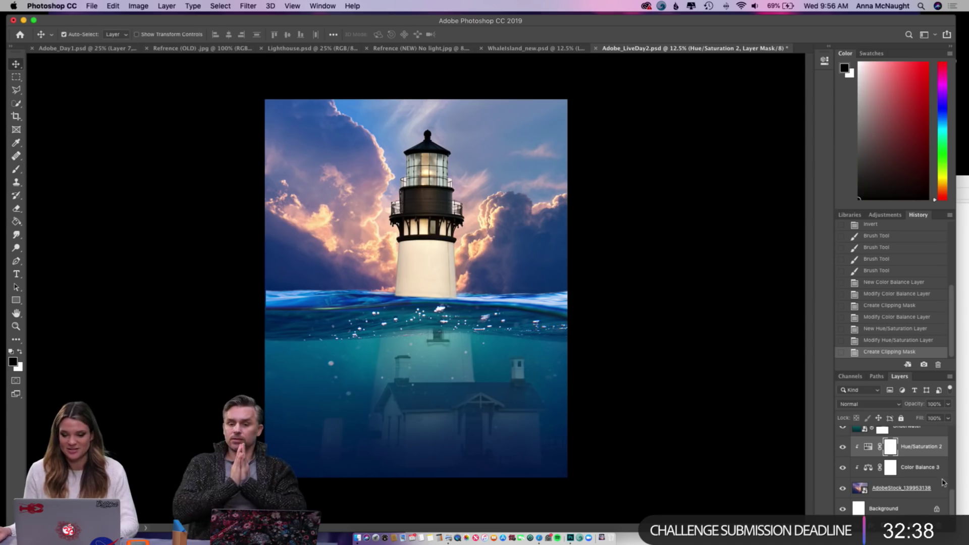
left_click(903, 488)
left_click_drag(556, 181, 553, 145)
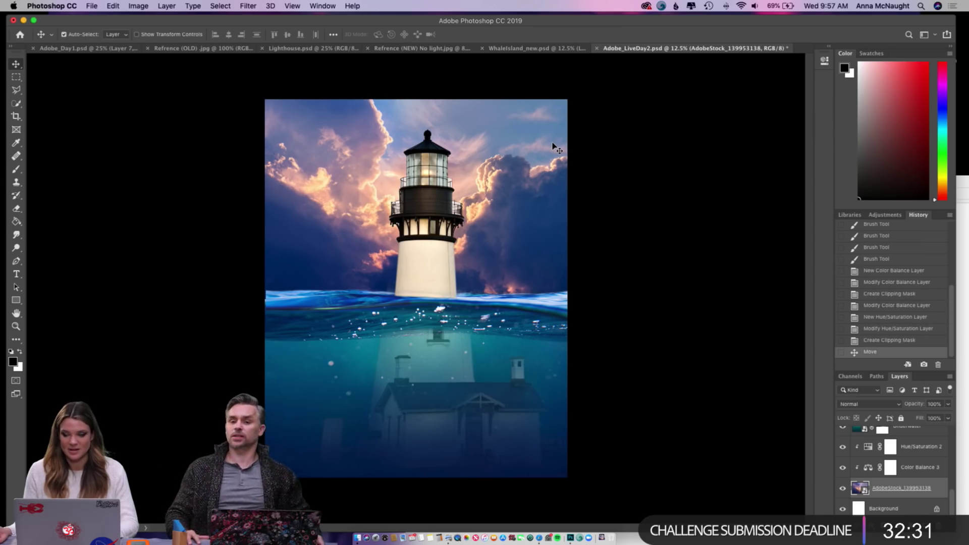
- Show the sun-flare layer, reorder it directly above the sky's Hue/Saturation layer, and position the flare behind the lighthouse lantern
scroll(893, 455, "up", 5)
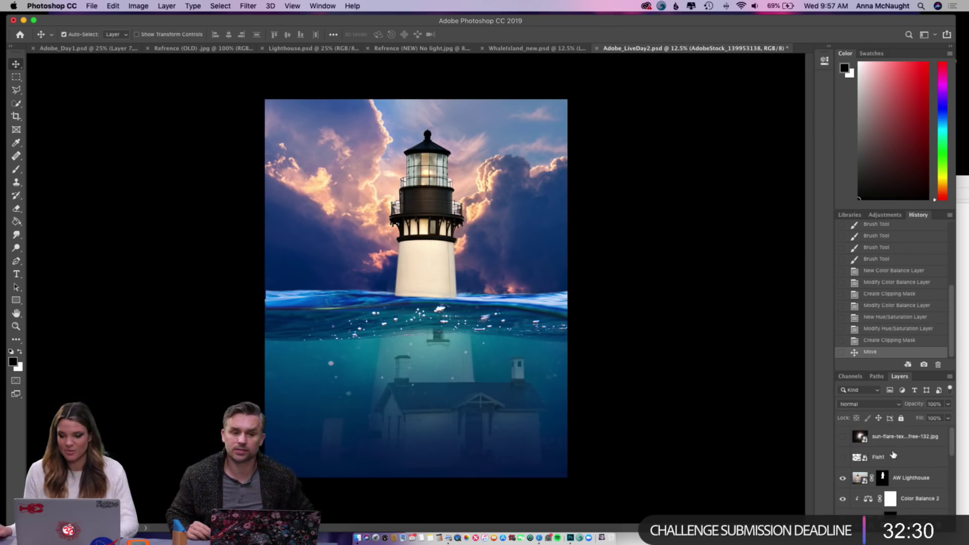
left_click(842, 436)
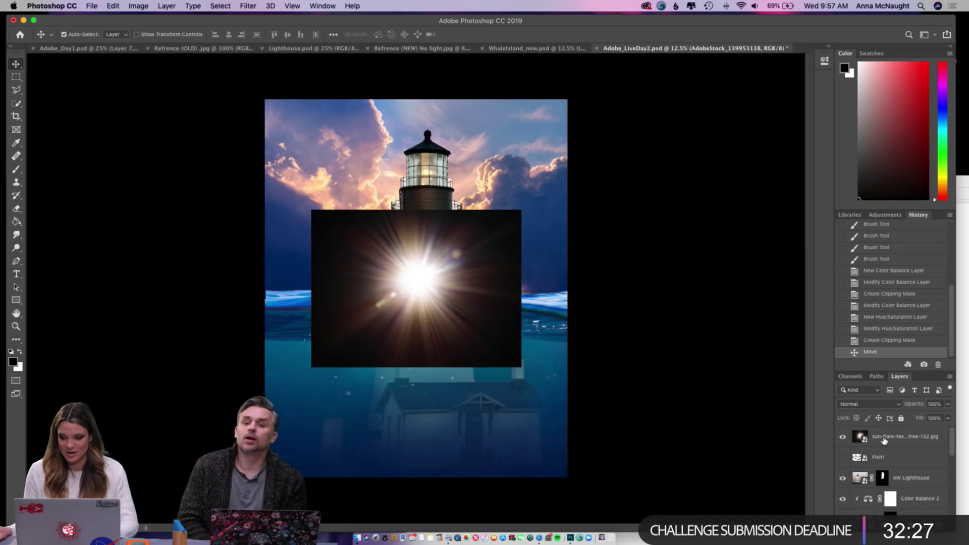
scroll(872, 439, "down", 3)
scroll(895, 511, "down", 6)
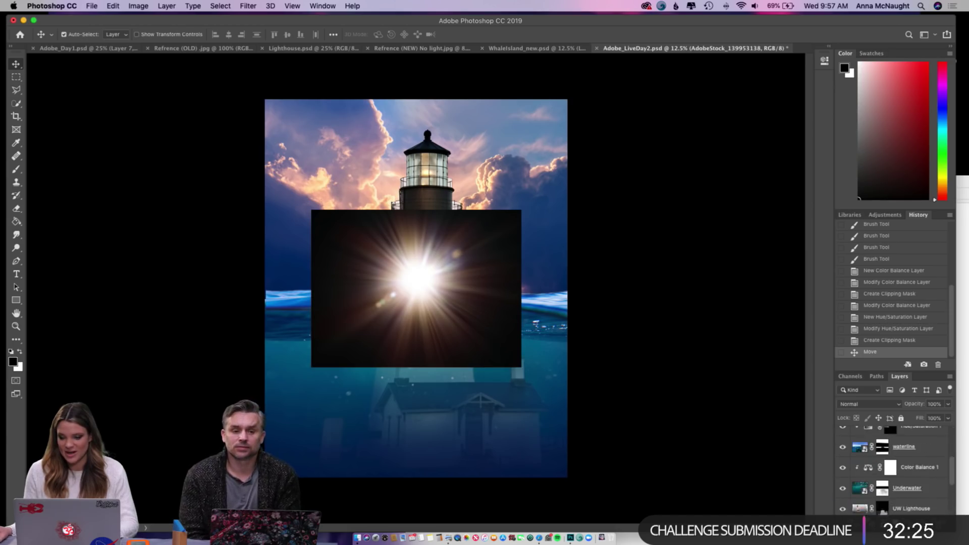
left_click_drag(895, 512, 893, 439)
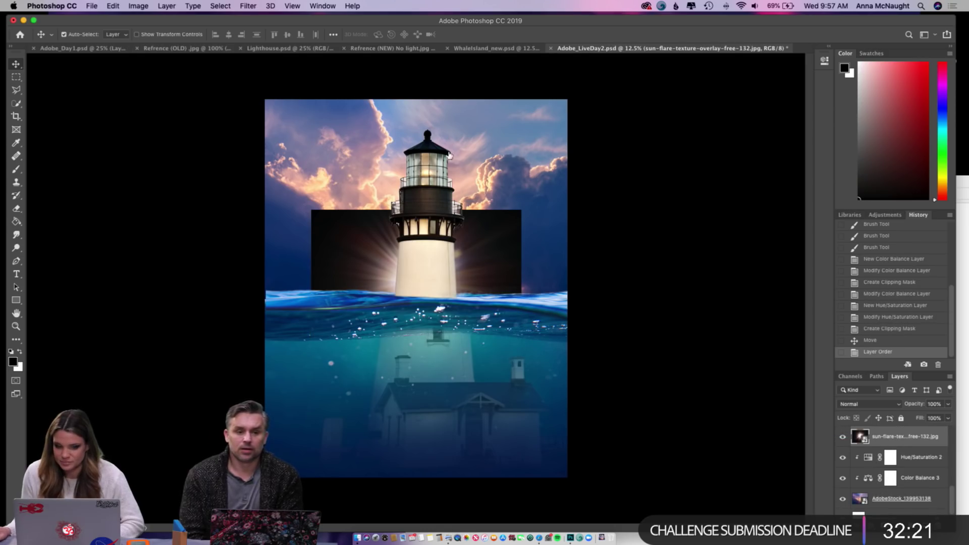
left_click_drag(489, 249, 492, 102)
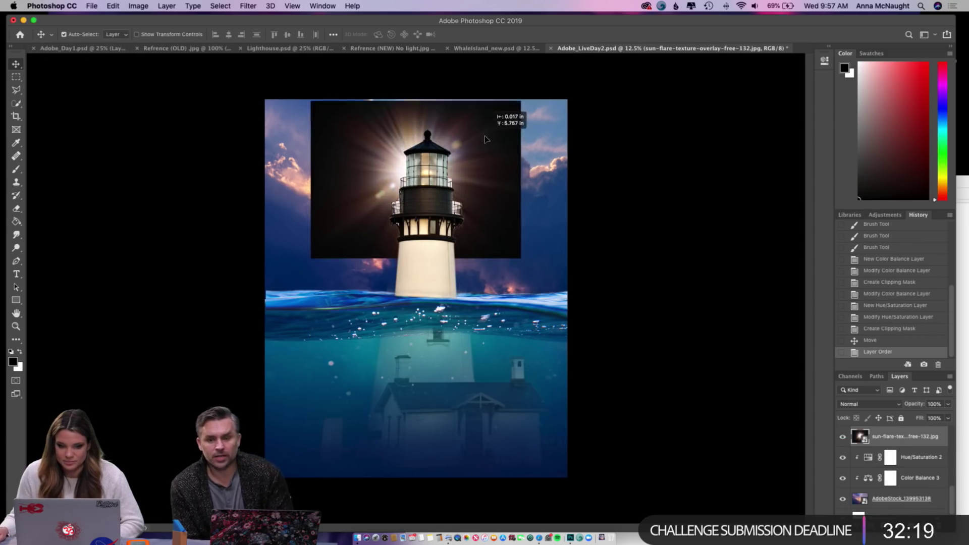
- Set the sun-flare layer's blend mode to Screen and enlarge the flare so its rays spread from behind the lantern
left_click(868, 406)
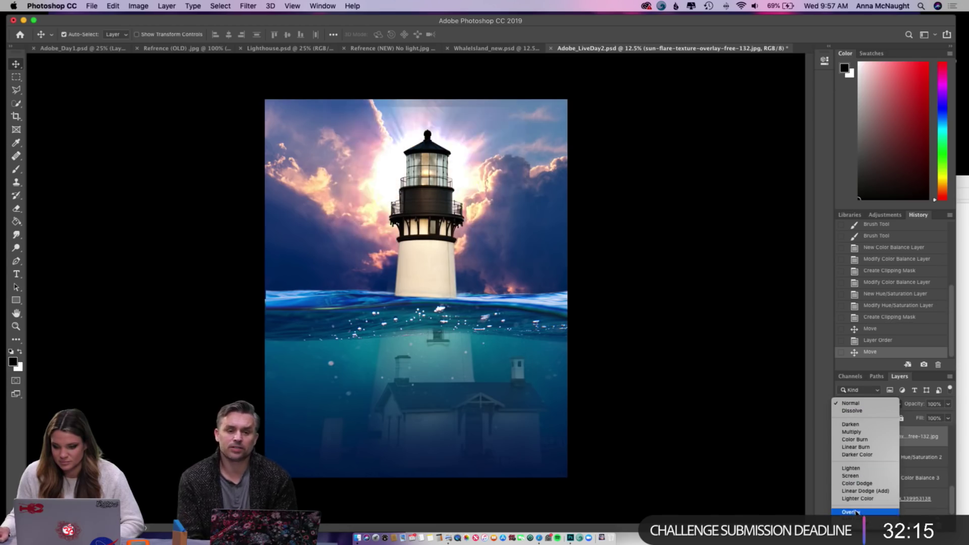
left_click(851, 475)
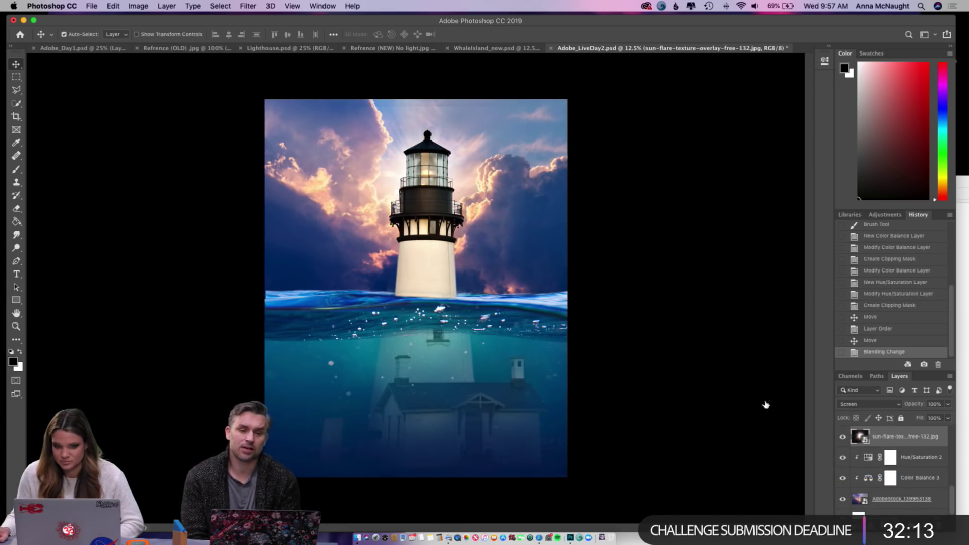
key("ctrl+t")
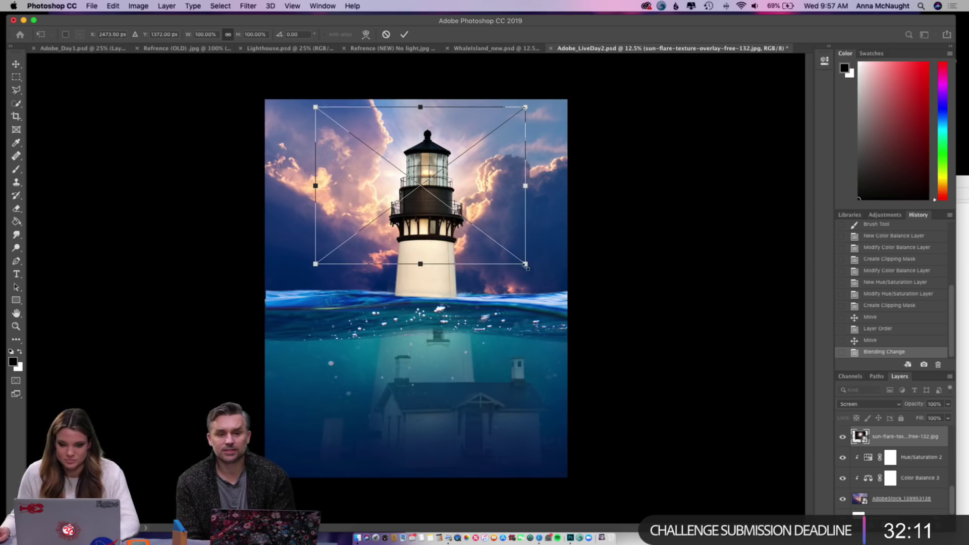
left_click_drag(525, 265, 664, 367)
left_click_drag(553, 267, 499, 232)
key("Return")
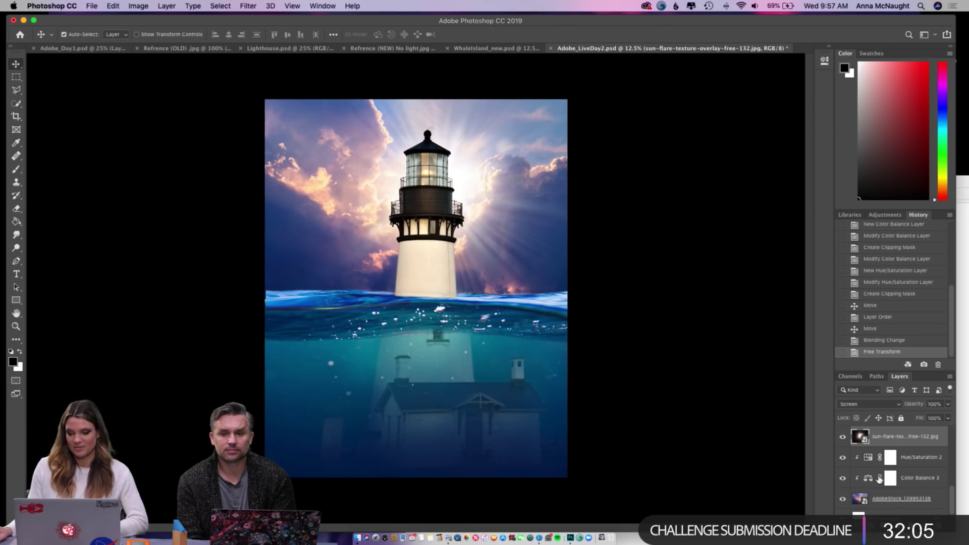
- Compare the composite with and without the sun-flare layer, and leave that layer hidden
left_click(843, 441)
left_click(842, 441)
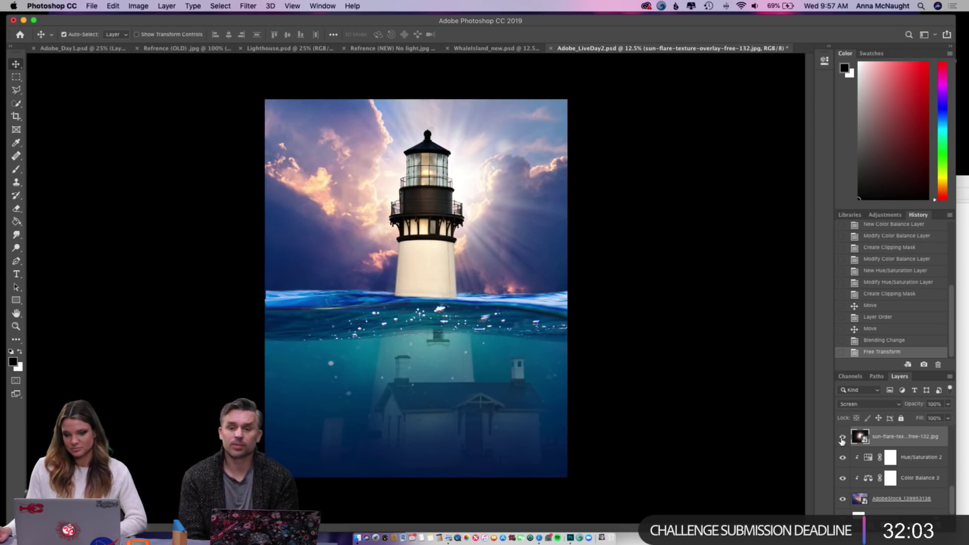
left_click(842, 441)
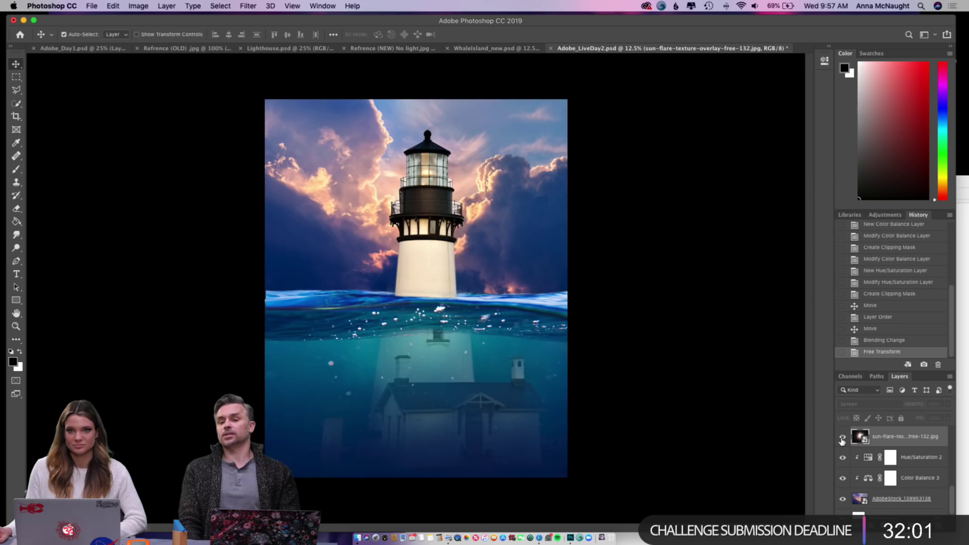
left_click(842, 441)
left_click(842, 441)
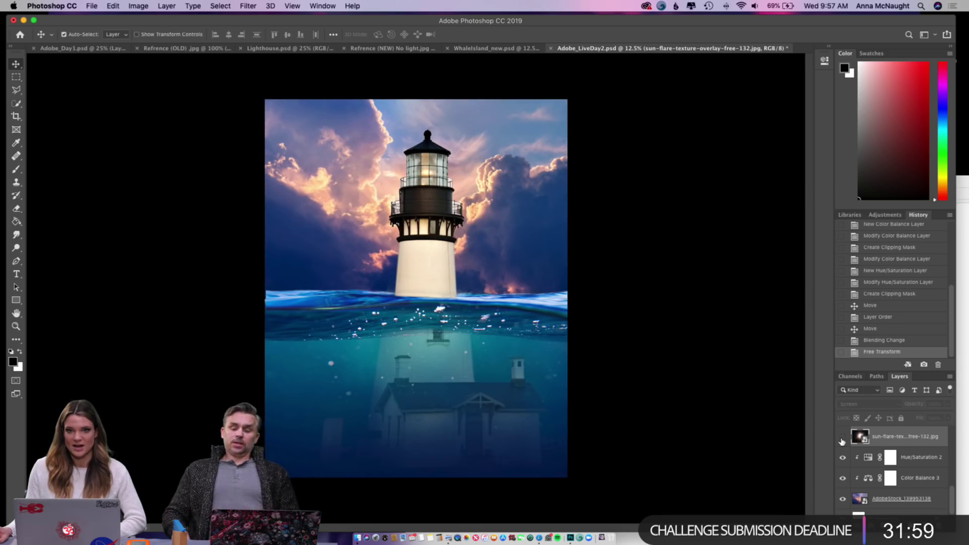
scroll(893, 467, "down", 1)
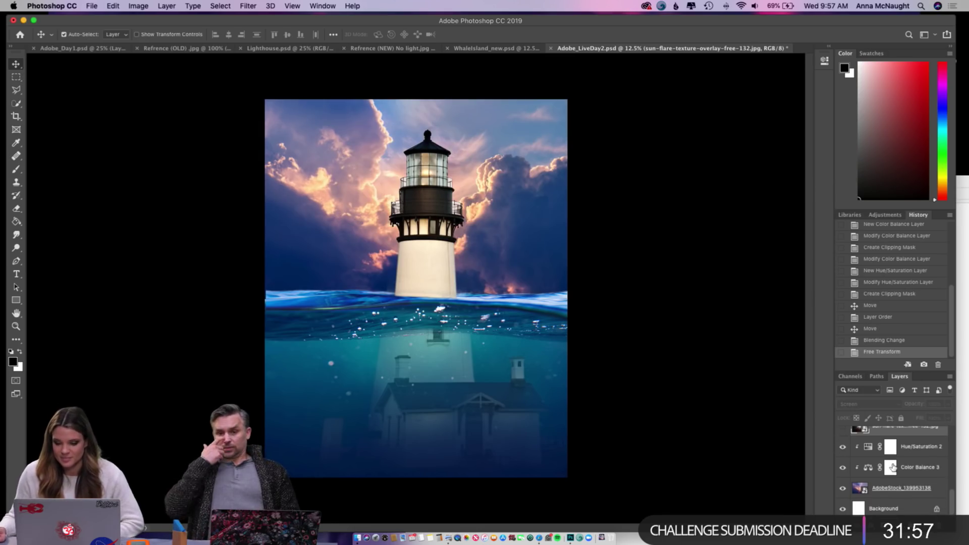
scroll(893, 467, "up", 5)
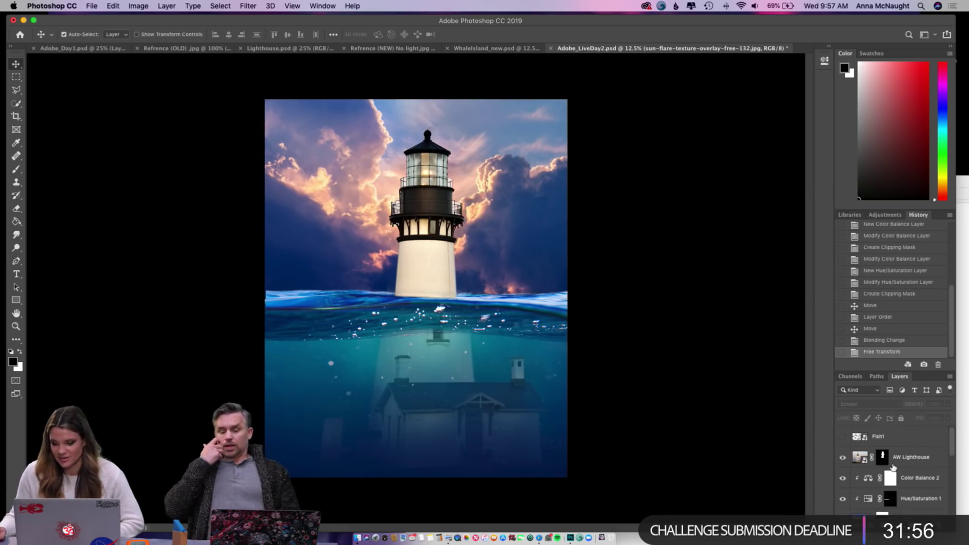
left_click(857, 458)
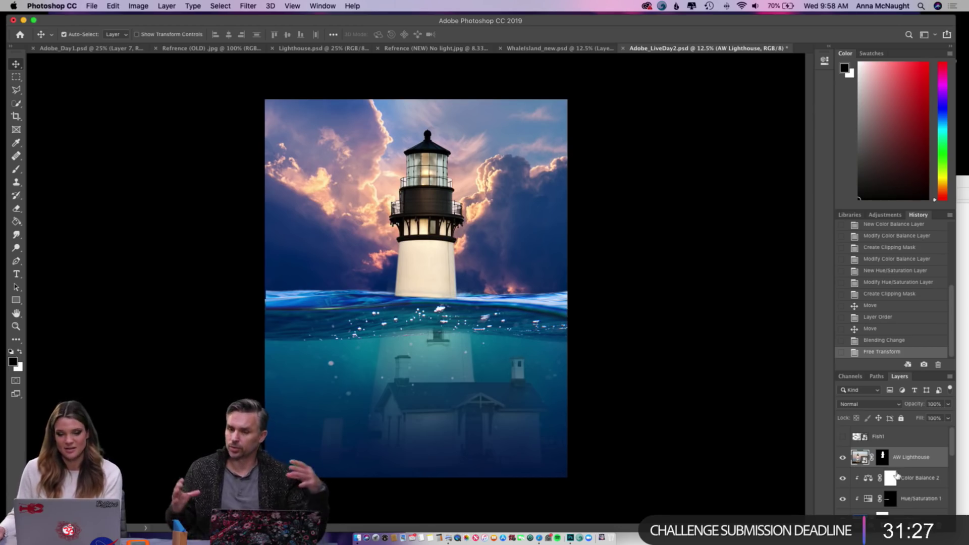
scroll(883, 451, "down", 3)
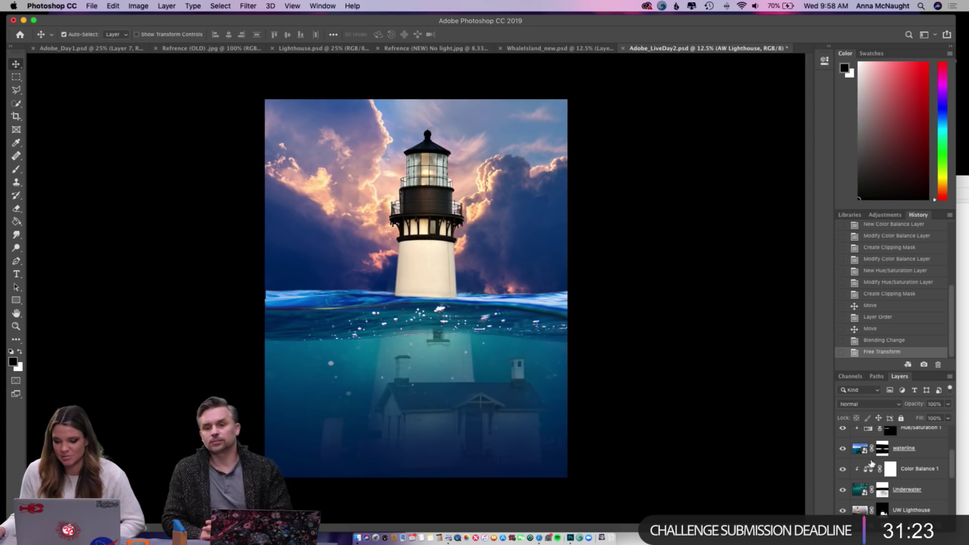
scroll(878, 459, "down", 2)
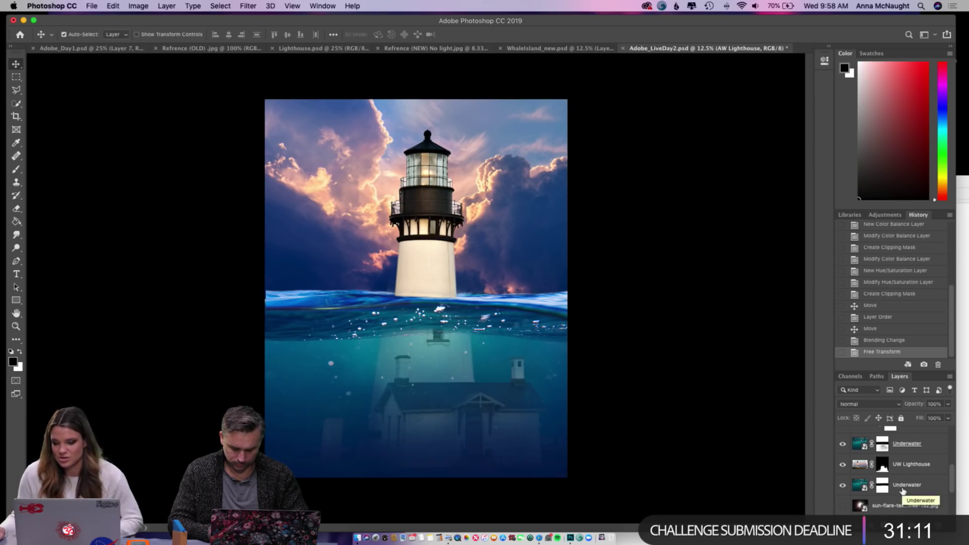
left_click(860, 465)
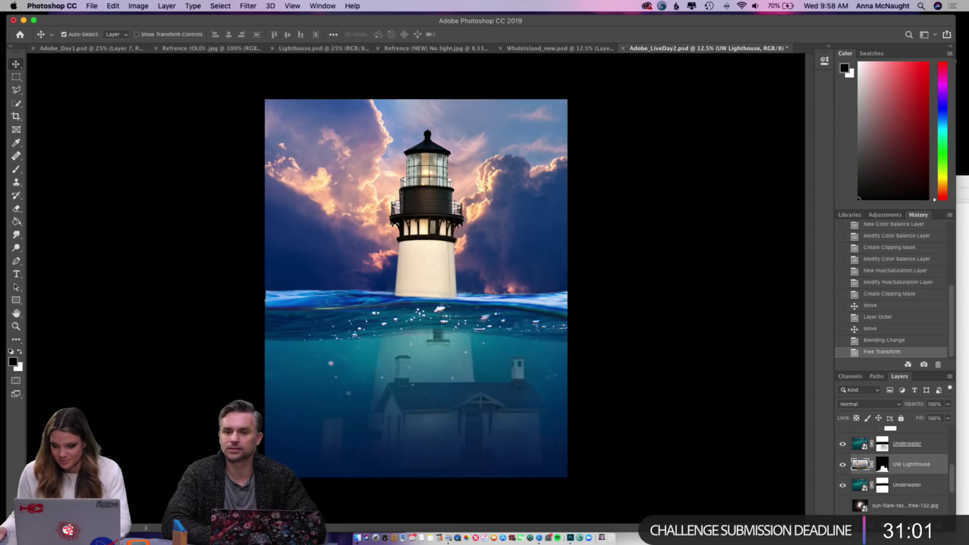
left_click(929, 528)
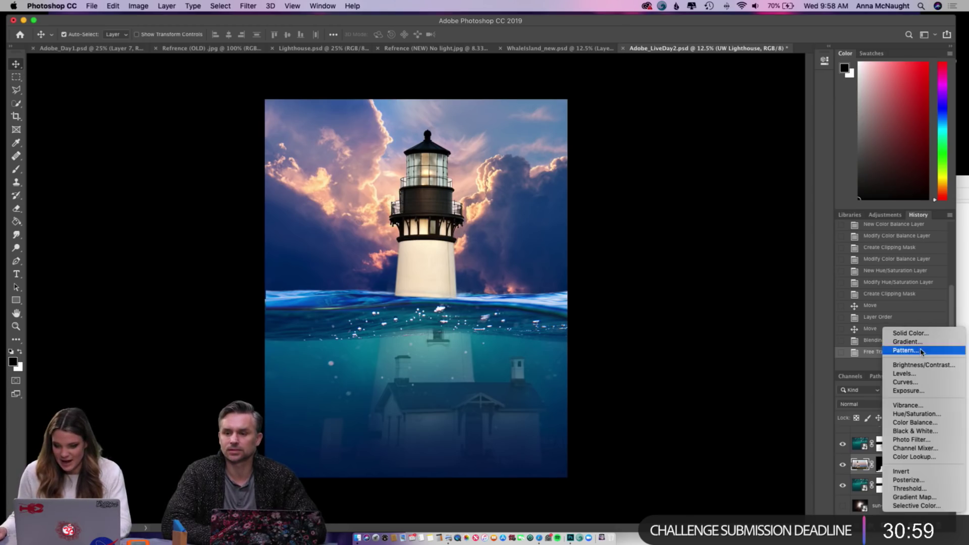
left_click(919, 383)
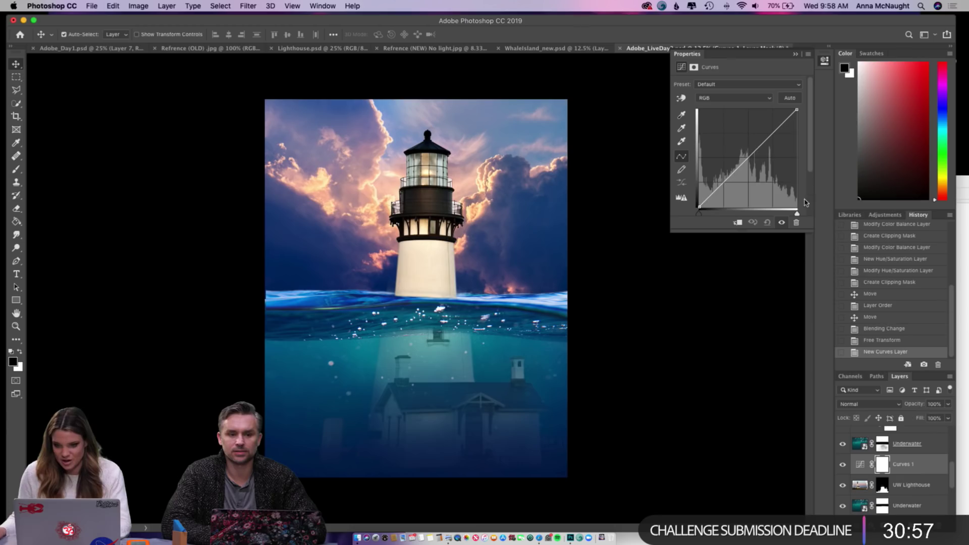
left_click_drag(753, 153, 758, 159)
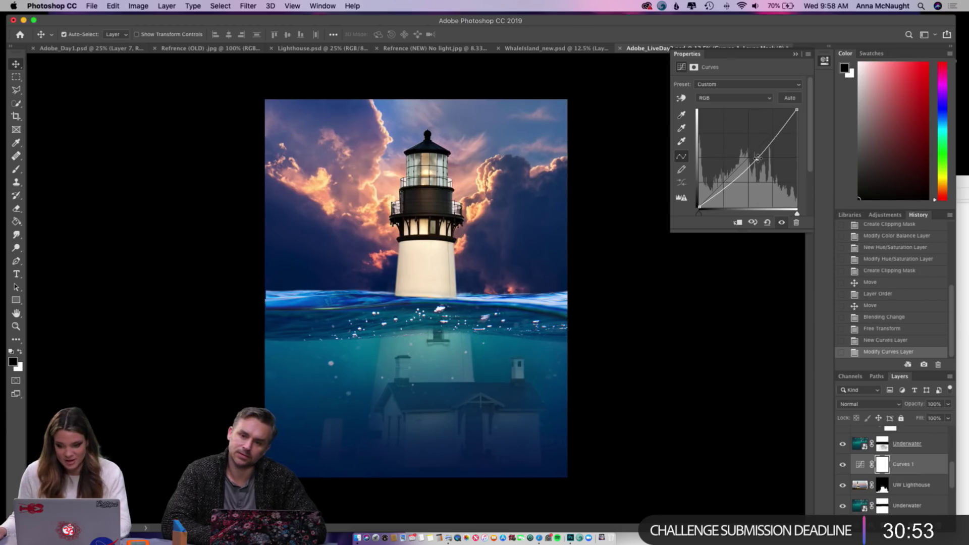
left_click(795, 54)
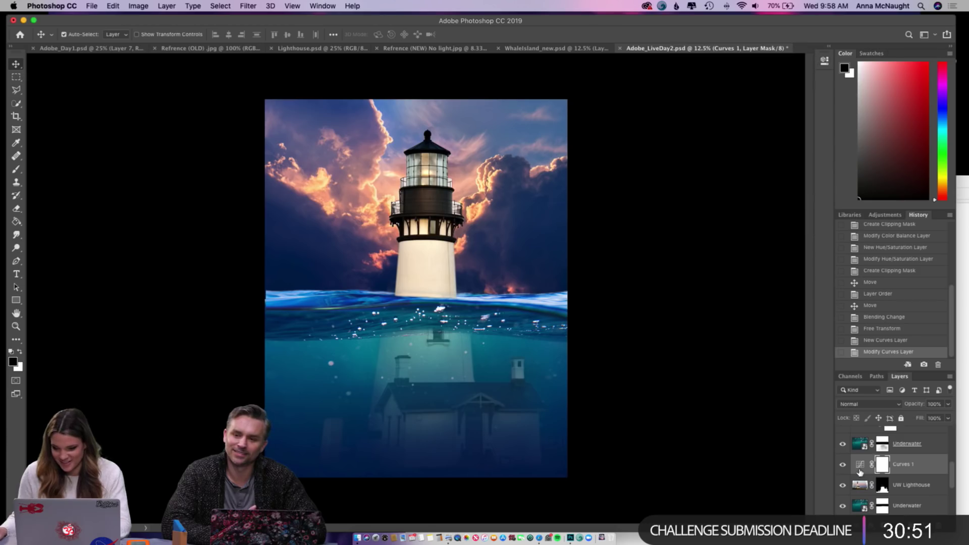
left_click_drag(908, 470, 917, 531)
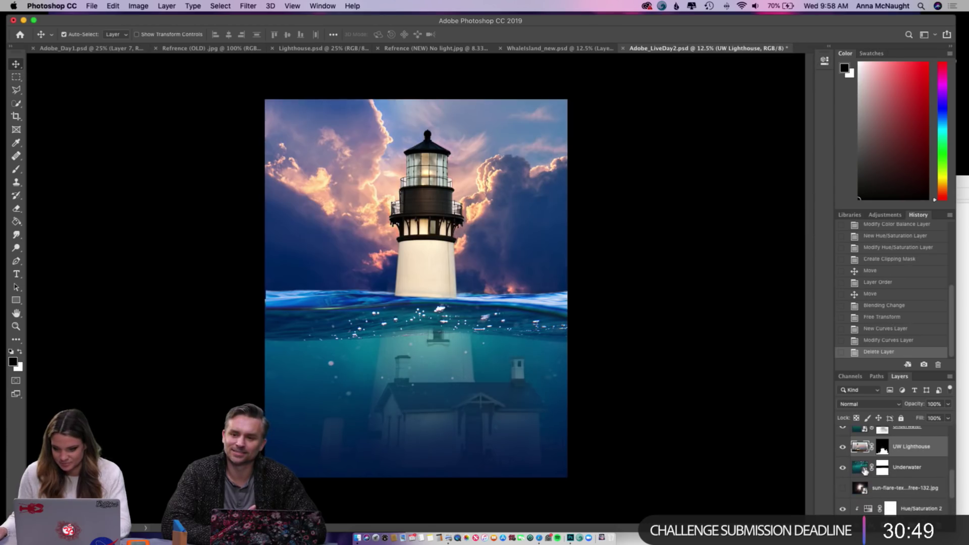
- Add a Curves adjustment clipped to the UW Lighthouse layer, pulling its midtones and highlights down to darken the submerged building
left_click(843, 447)
left_click(842, 447)
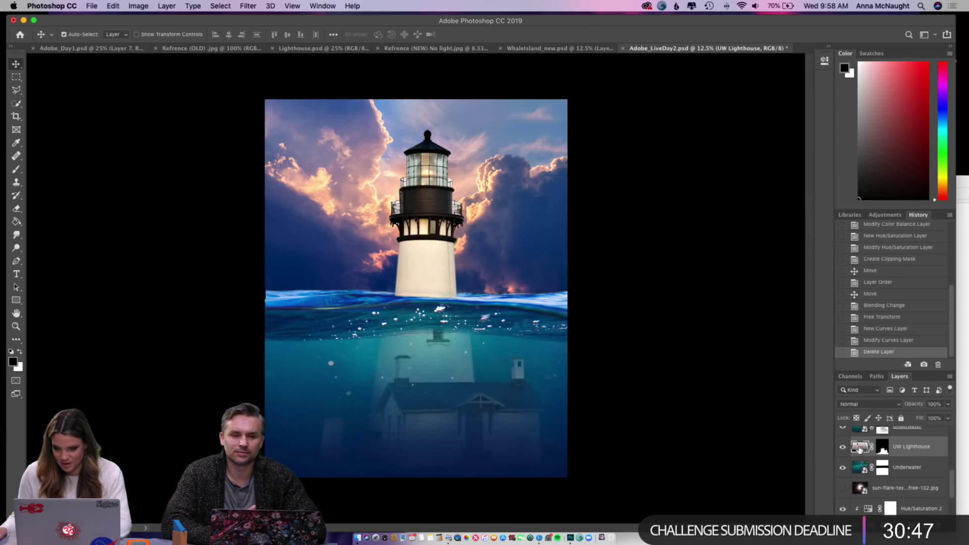
left_click(929, 530)
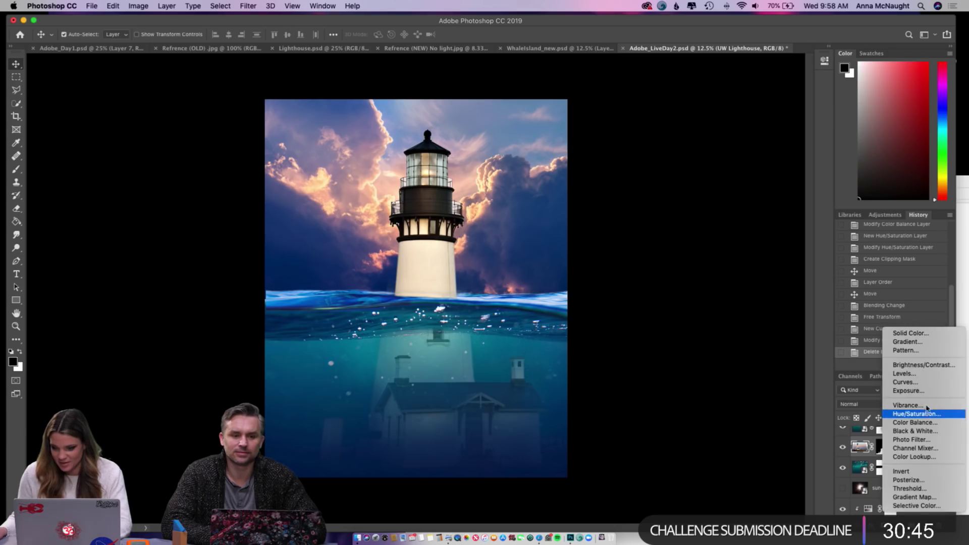
left_click(924, 383)
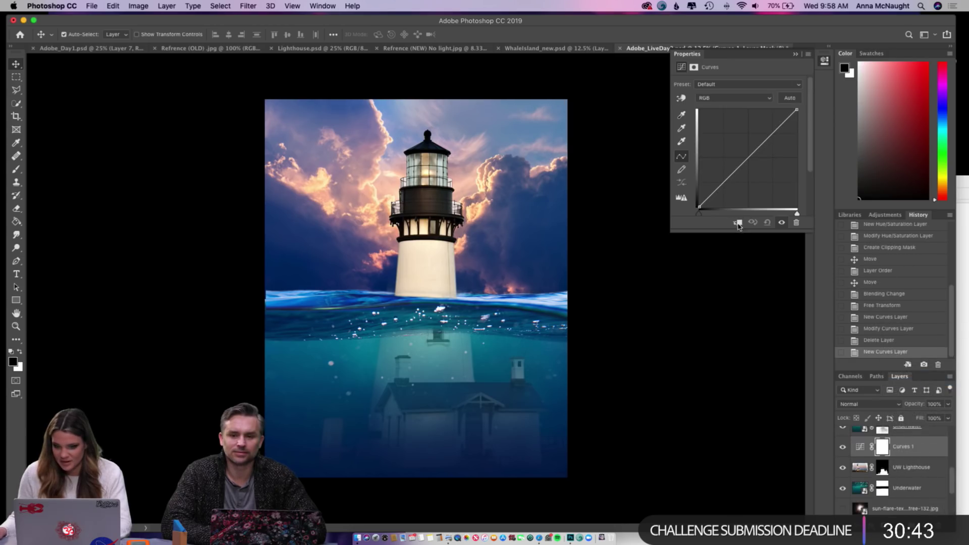
left_click(737, 224)
left_click_drag(746, 161, 760, 170)
mouse_move(796, 111)
left_mouse_down()
mouse_move(797, 125)
mouse_move(806, 120)
left_mouse_up()
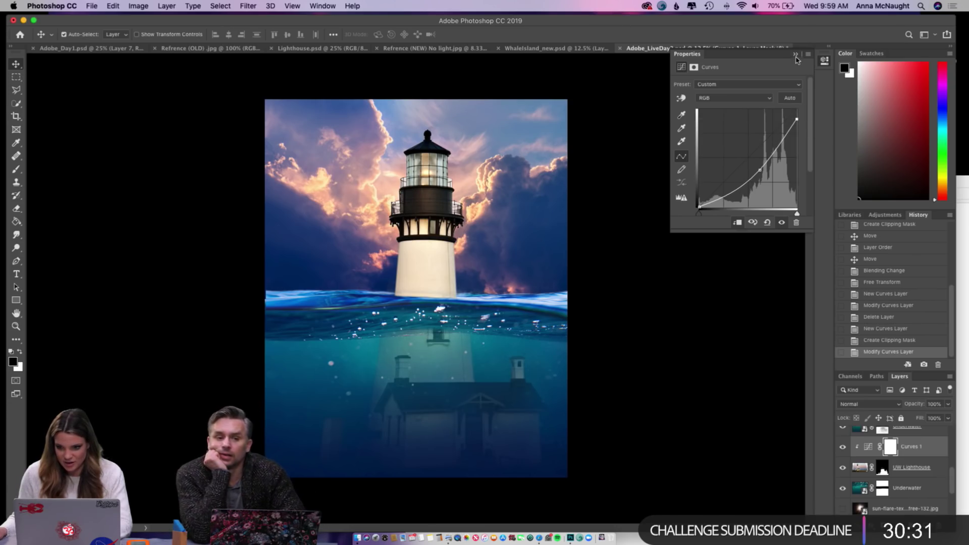
left_click(795, 54)
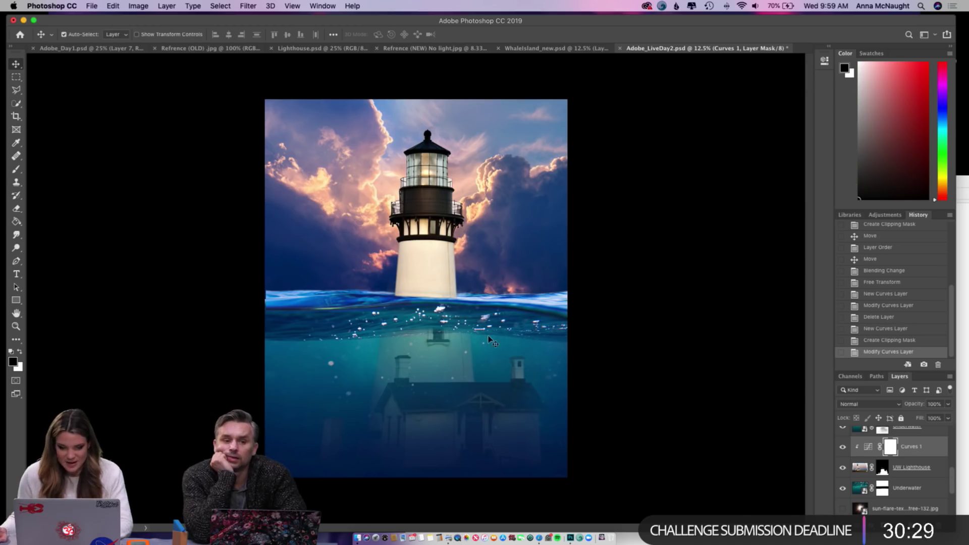
- Paint black on the Curves 1 mask with a large soft brush at 9% flow to ease the darkening on parts of the submerged lighthouse
left_click(16, 169)
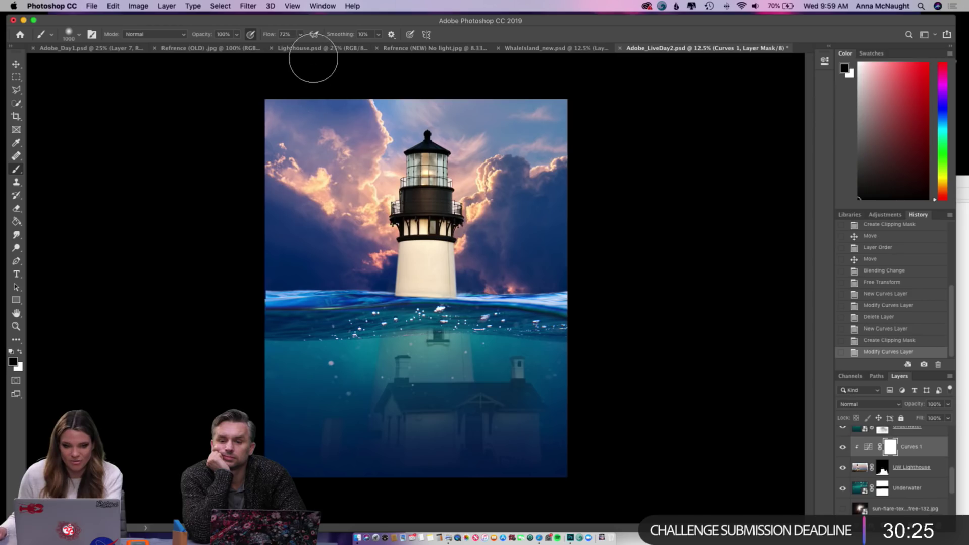
key("bracketright")
key("bracketright")
left_click(300, 34)
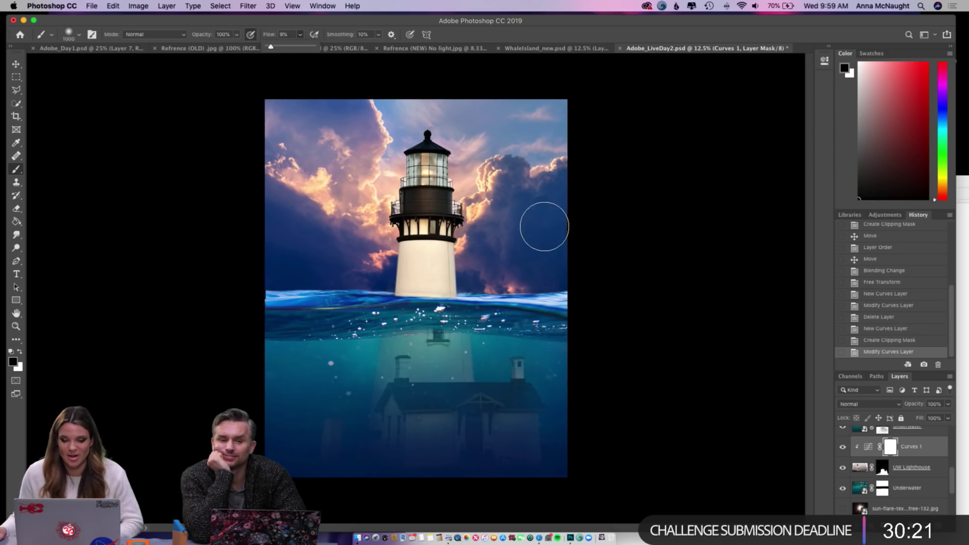
left_click(457, 359)
mouse_move(457, 359)
left_mouse_down()
mouse_move(526, 369)
mouse_move(462, 410)
mouse_move(477, 429)
mouse_move(516, 404)
mouse_move(439, 410)
mouse_move(413, 430)
mouse_move(365, 435)
left_mouse_up()
key("bracketright")
key("bracketright")
key("bracketright")
key("bracketright")
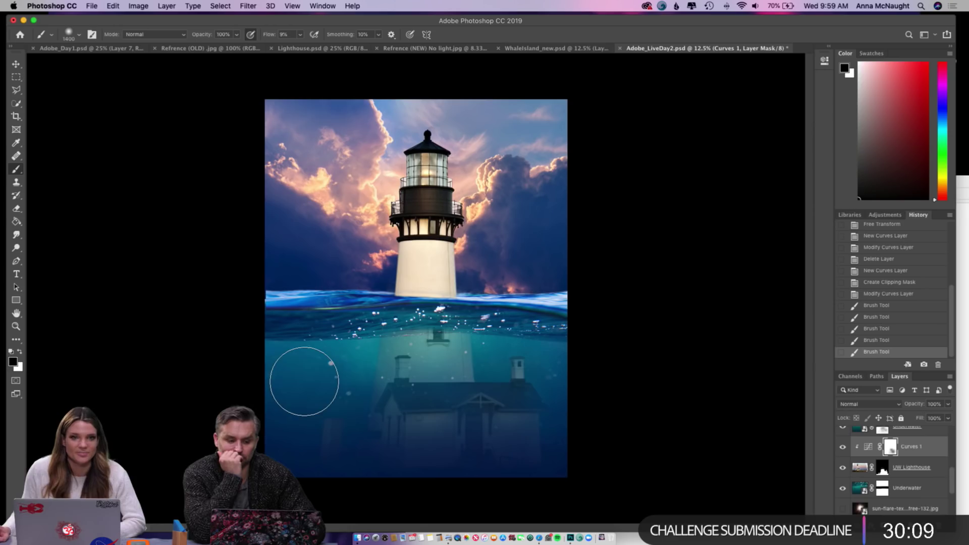
- Add a Curves adjustment clipped to the AW Lighthouse layer, lowering its white point and midtones to darken the above-water tower
scroll(898, 463, "up", 3)
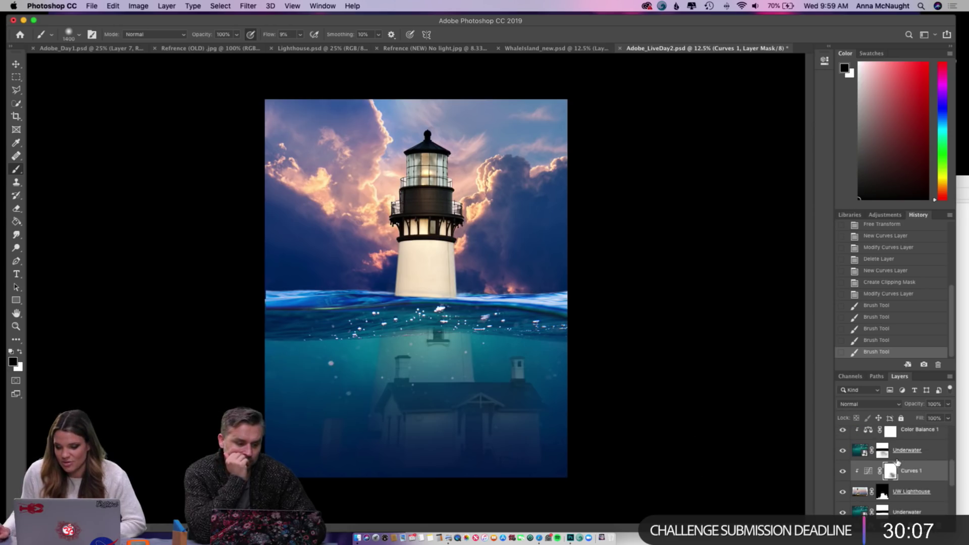
scroll(897, 462, "up", 1)
scroll(897, 462, "up", 5)
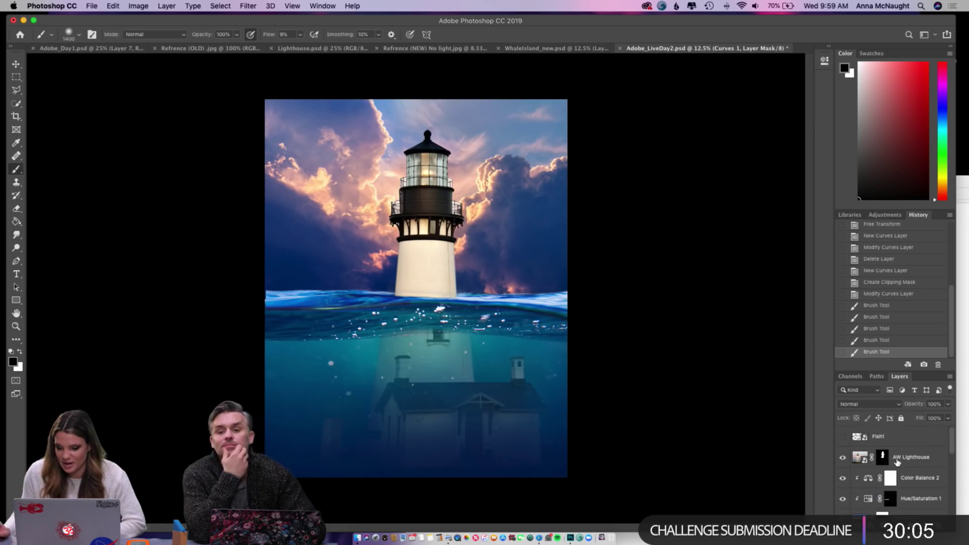
left_click(860, 457)
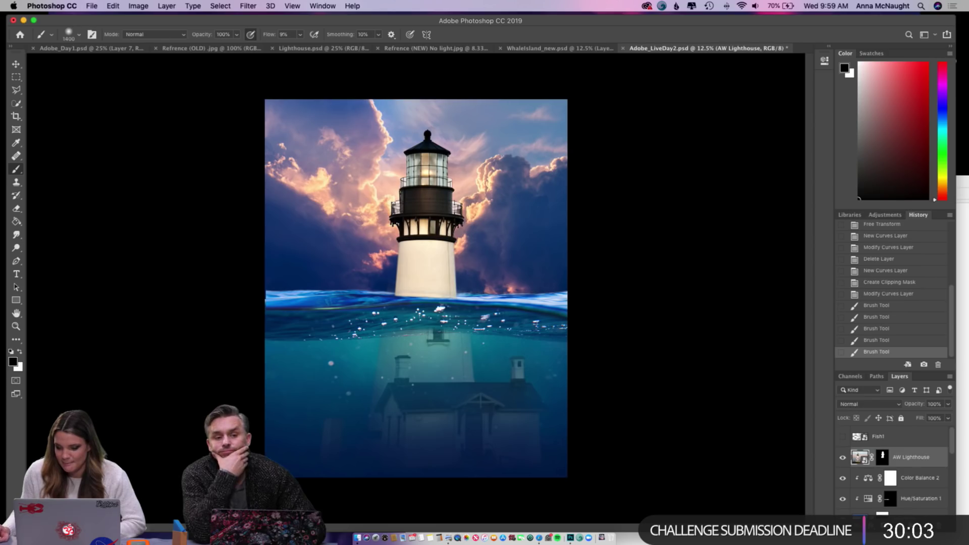
left_click(899, 525)
left_click(905, 382)
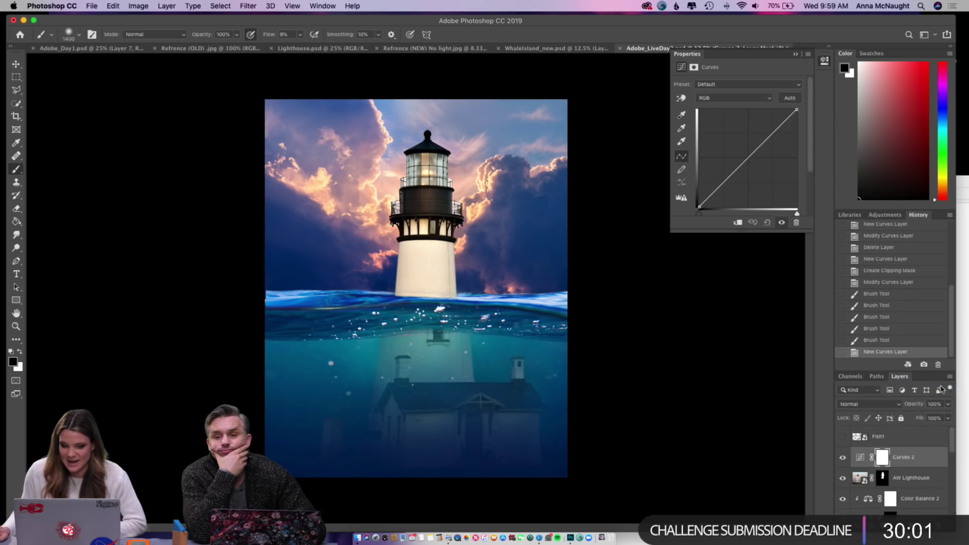
left_click(738, 222)
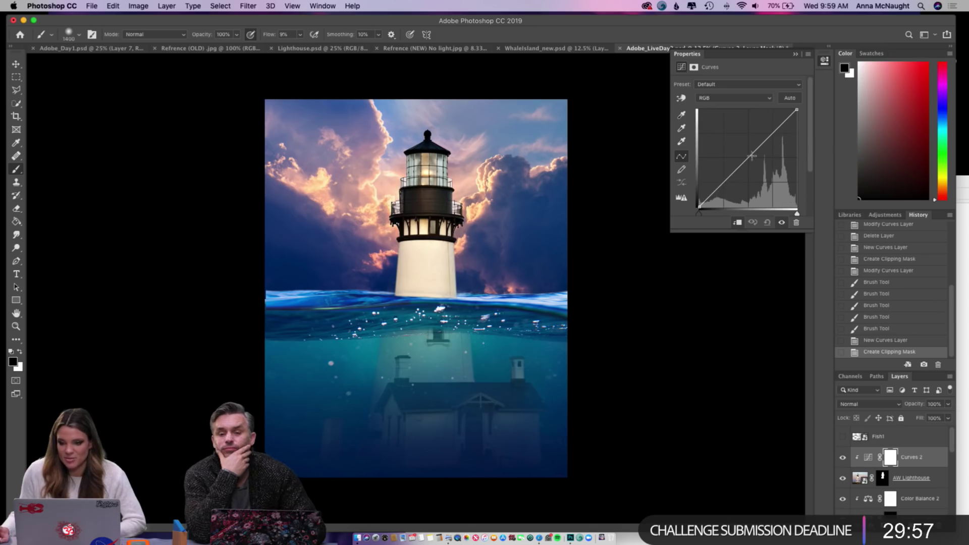
left_click_drag(756, 152, 764, 171)
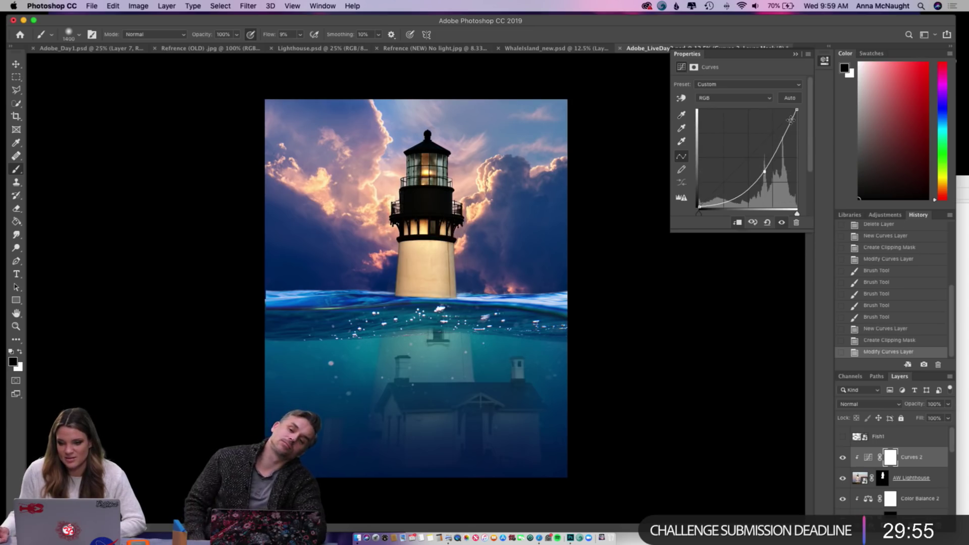
left_click_drag(796, 110, 797, 146)
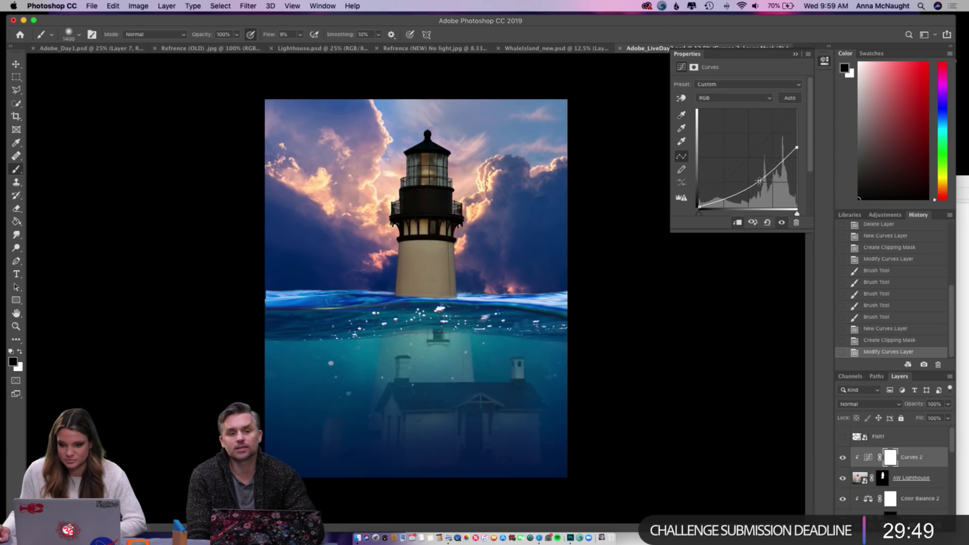
left_click_drag(760, 181, 759, 181)
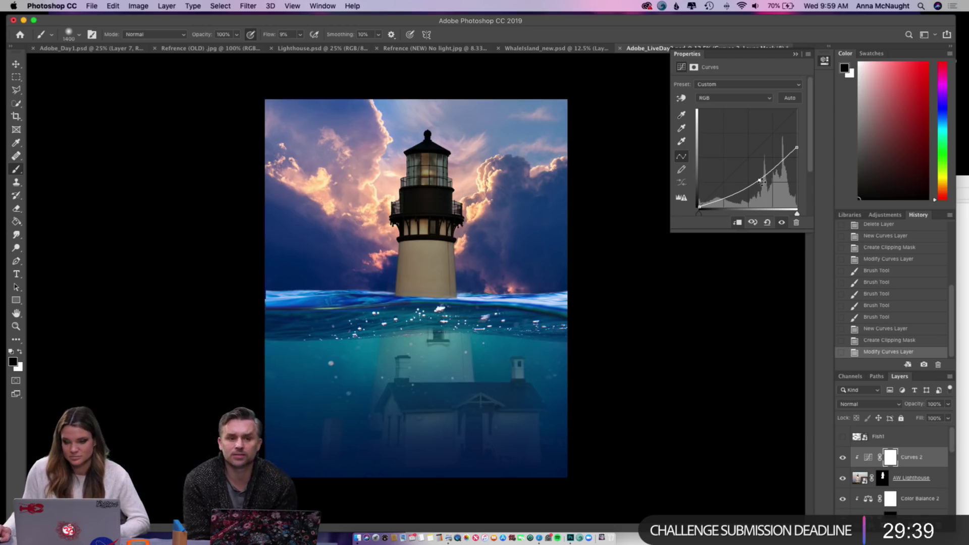
left_click_drag(760, 182, 759, 180)
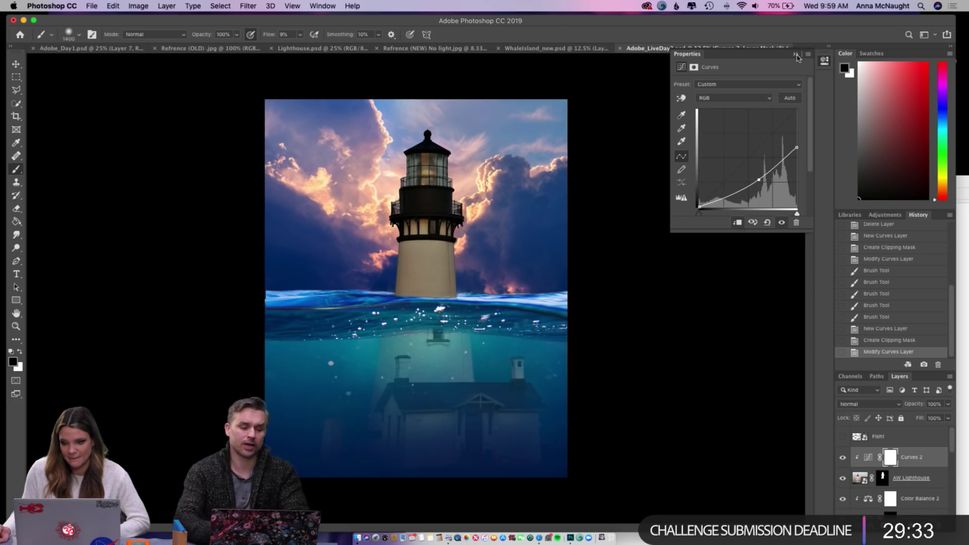
left_click(796, 54)
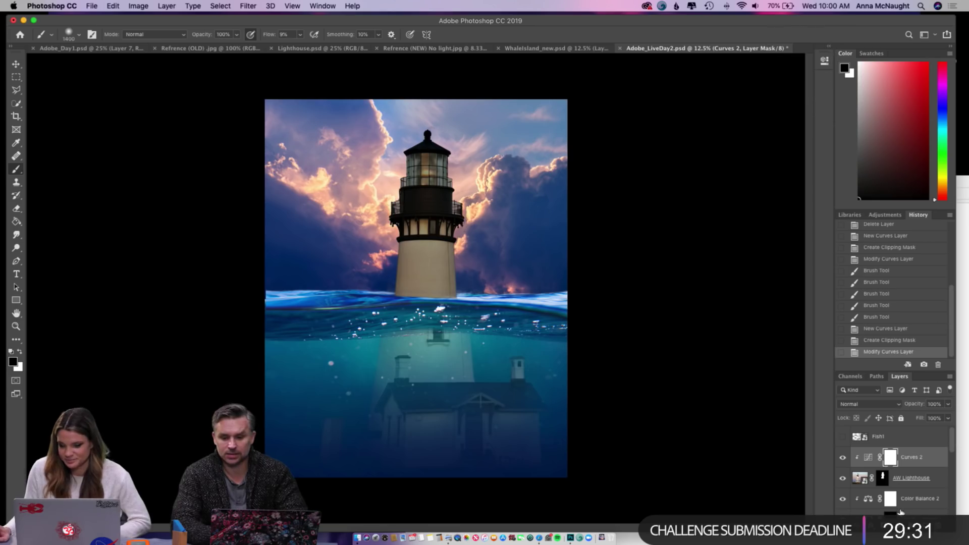
- Add a Hue/Saturation adjustment clipped above Curves 2 and strongly reduce its saturation to mute the above-water lighthouse's yellow tones
left_click(899, 526)
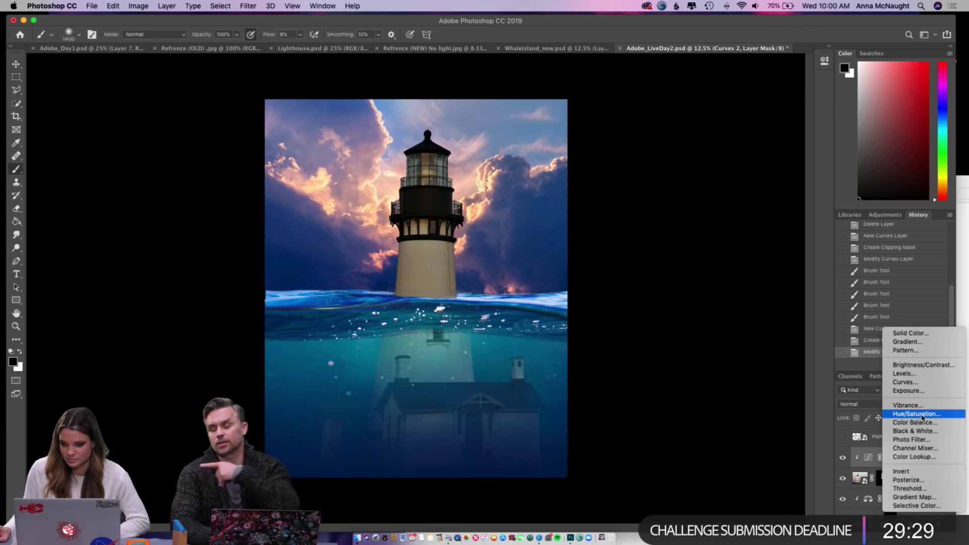
left_click(923, 415)
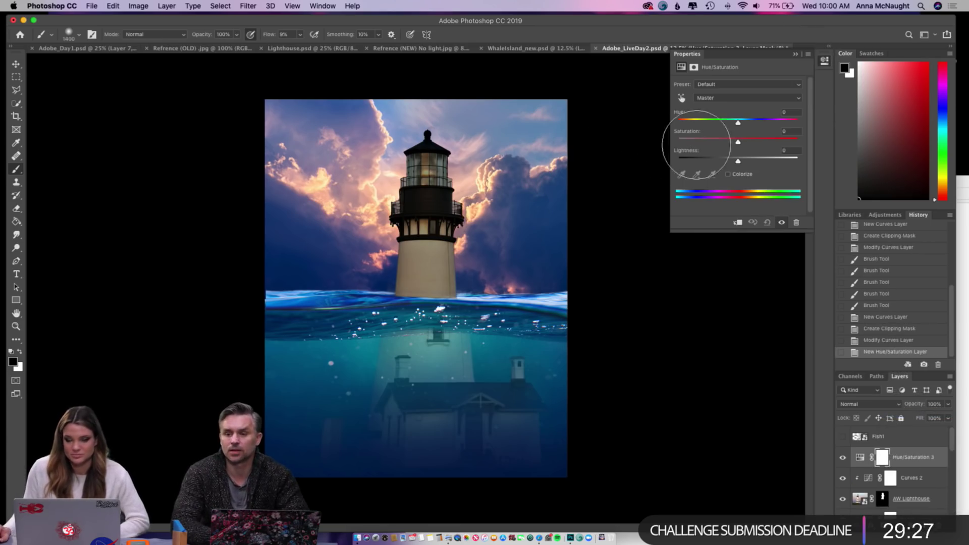
left_click(719, 139)
left_click(737, 223)
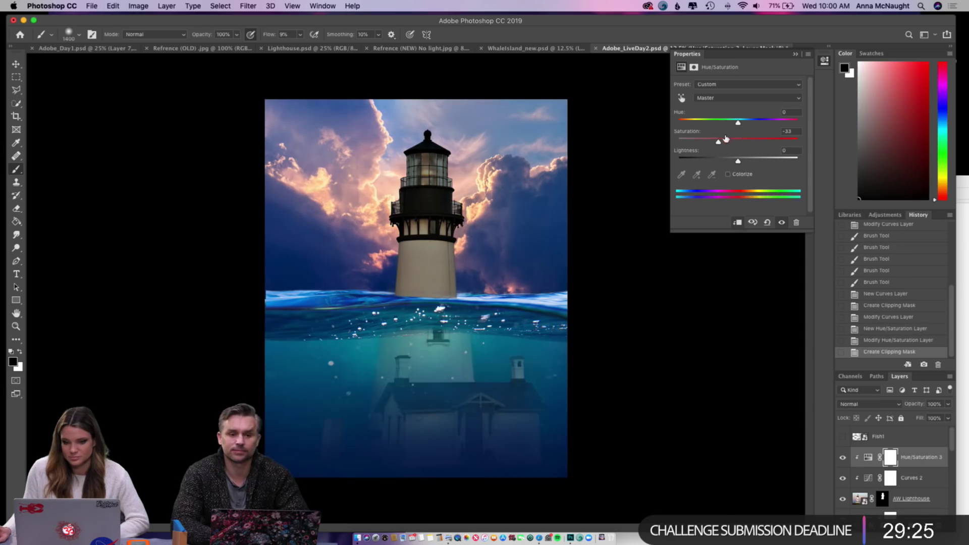
left_click_drag(718, 144, 698, 142)
left_click(794, 54)
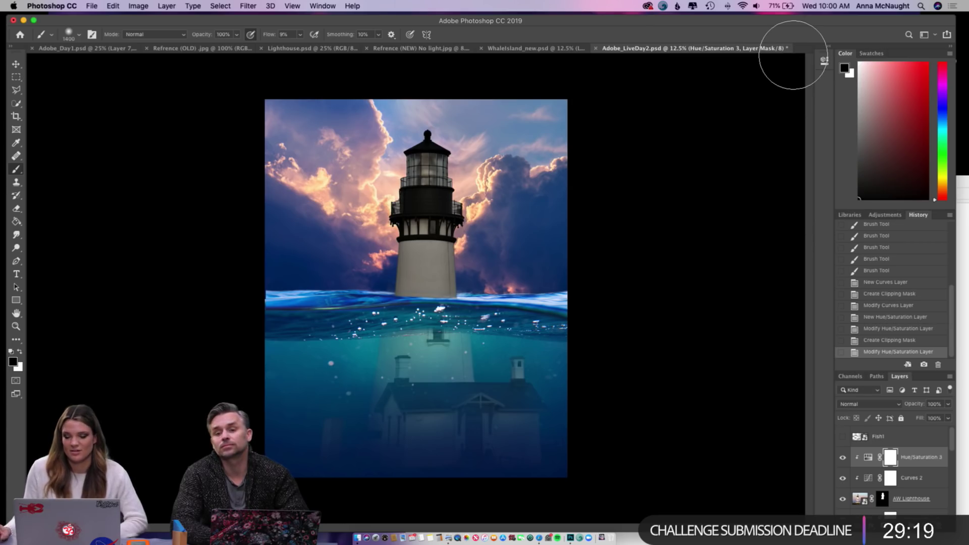
- Paint black on the Curves 2 mask over the lantern room with a 200 px soft brush at 9% flow
left_click(886, 478)
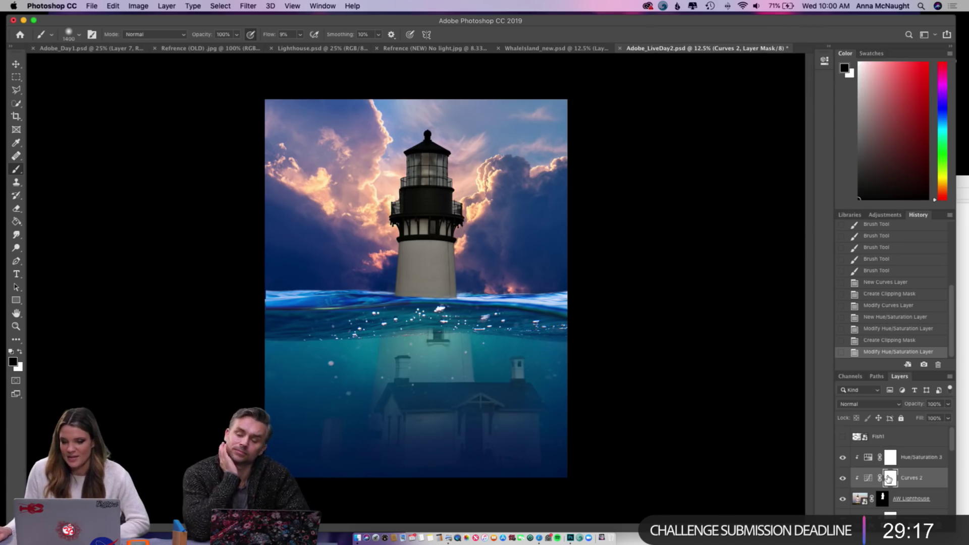
key("bracketleft")
key("bracketleft")
key("bracketleft")
key("bracketleft")
key("bracketleft")
key("bracketleft")
key("bracketleft")
key("bracketleft")
key("bracketleft")
key("bracketleft")
key("bracketleft")
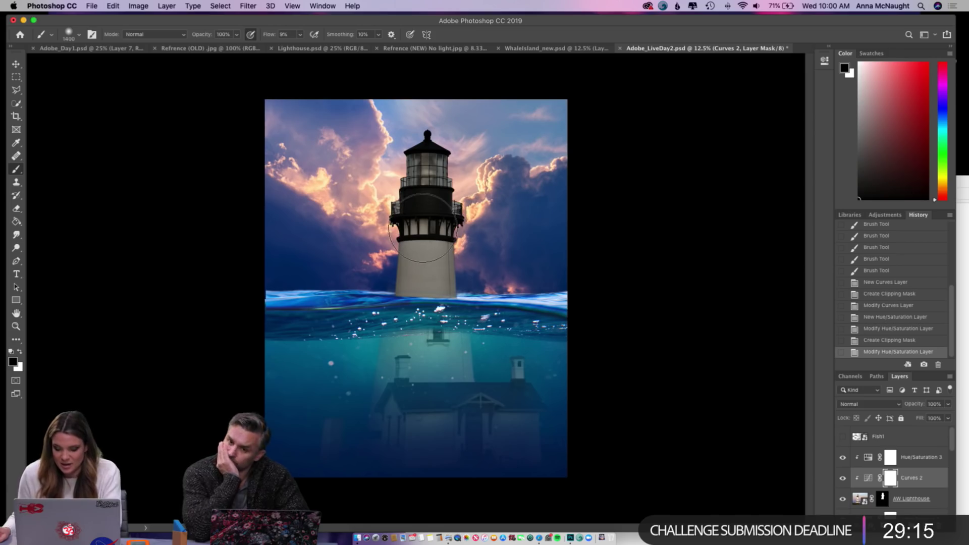
key("bracketleft")
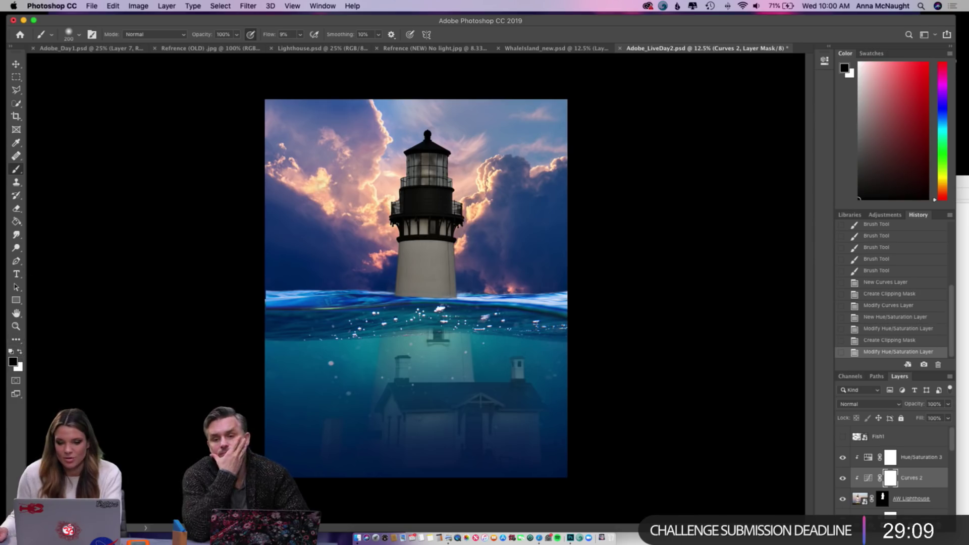
left_click_drag(413, 169, 443, 180)
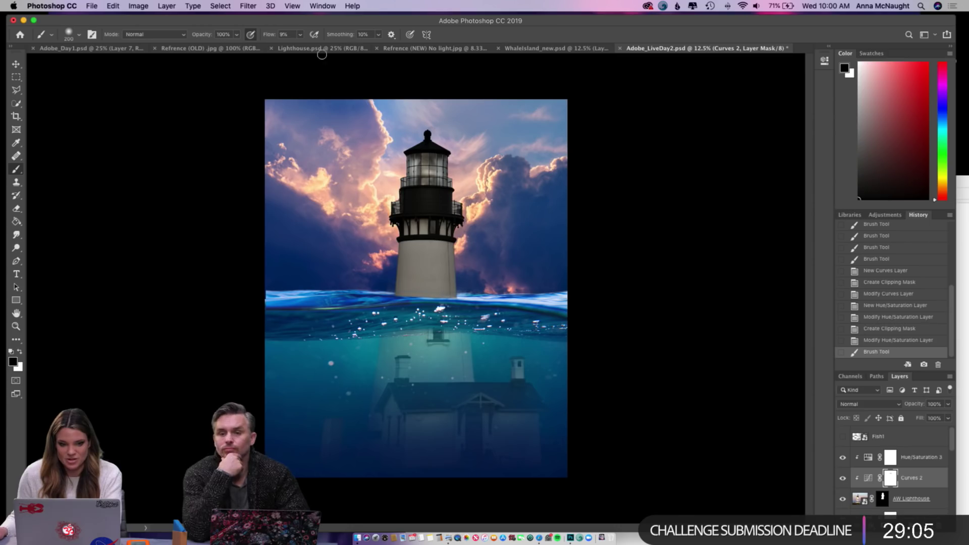
- Raise the brush flow to 25% and paint more black over the lantern room glass on the Curves 2 mask to brighten it
left_click(300, 35)
left_click(307, 46)
left_click(443, 173)
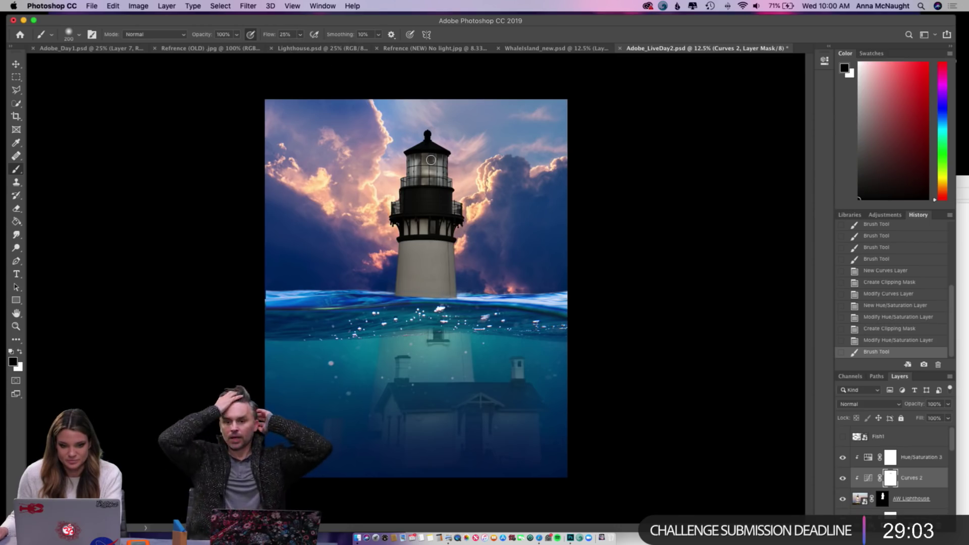
mouse_move(437, 160)
left_mouse_down()
mouse_move(410, 165)
mouse_move(449, 173)
mouse_move(407, 180)
mouse_move(448, 179)
mouse_move(414, 162)
left_mouse_up()
left_click(457, 207)
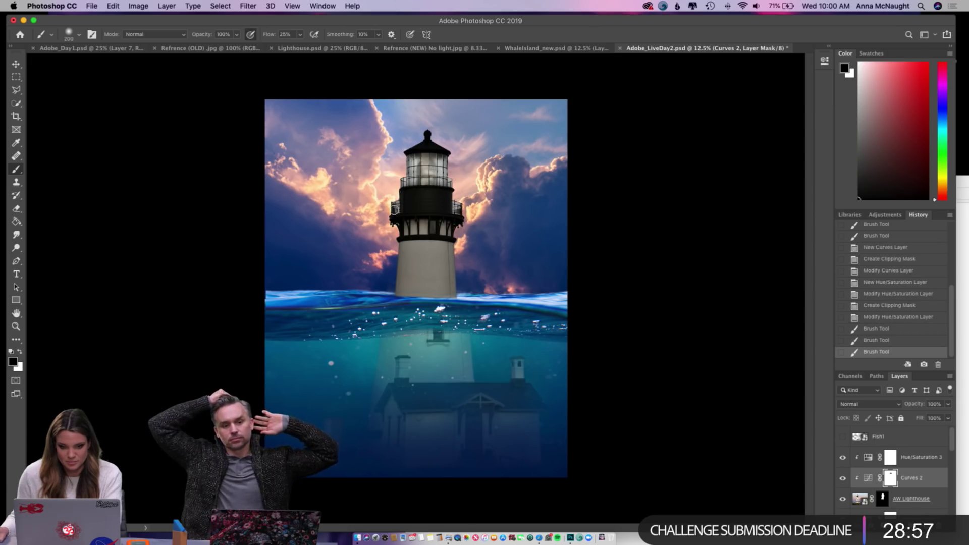
left_click(426, 176)
left_click(426, 177)
left_click(454, 132)
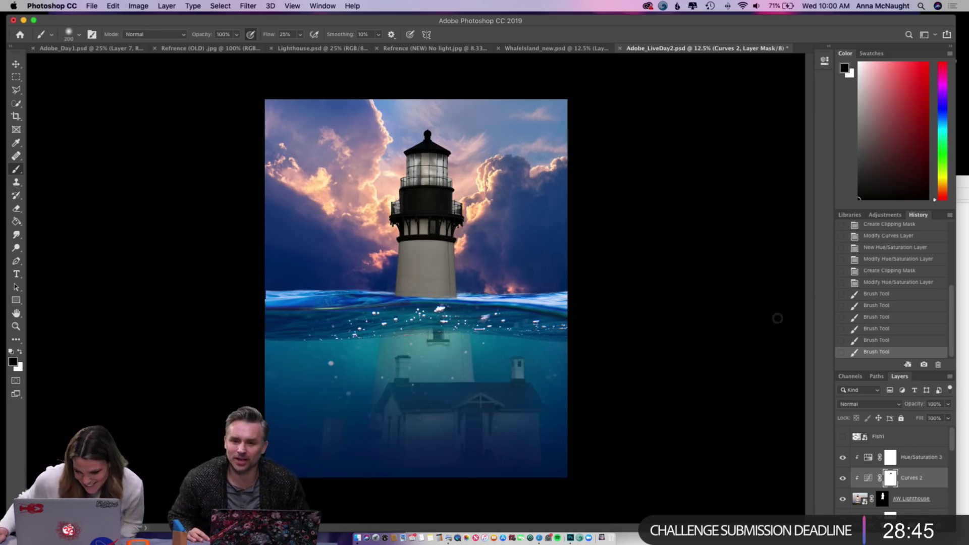
- Add a Color Balance adjustment clipped to AW Lighthouse, with midtones at Cyan -25, Magenta -6 and Blue +19
left_click(857, 498)
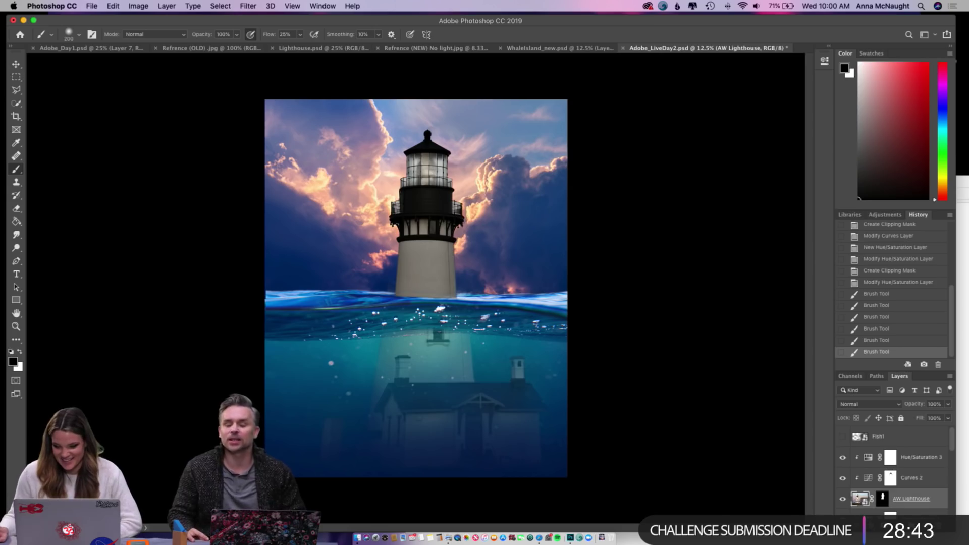
left_click(898, 520)
left_click(924, 422)
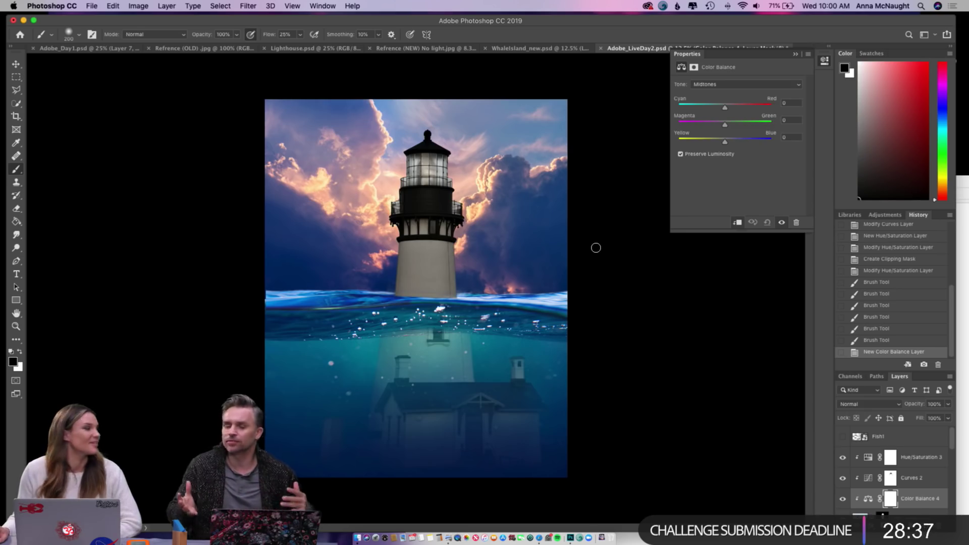
left_click(735, 142)
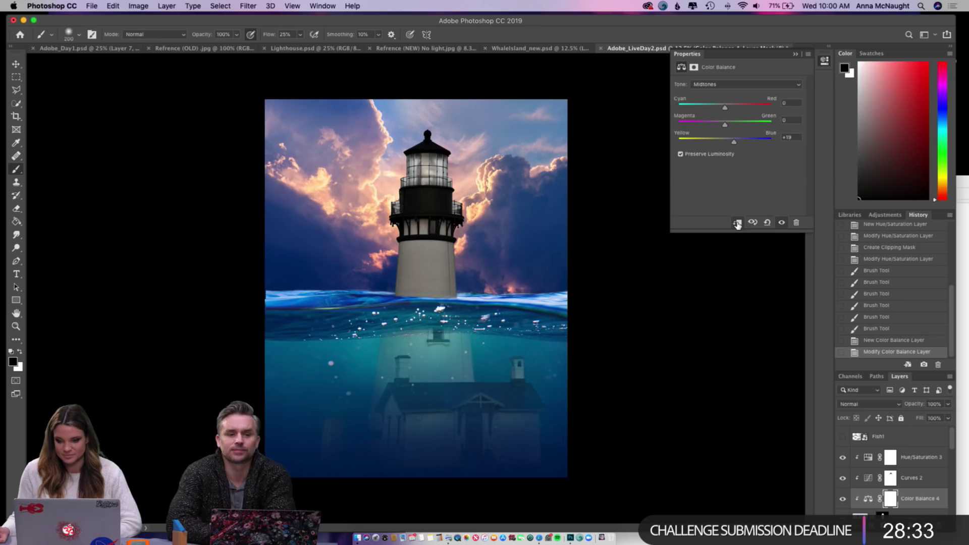
left_click_drag(726, 108, 722, 130)
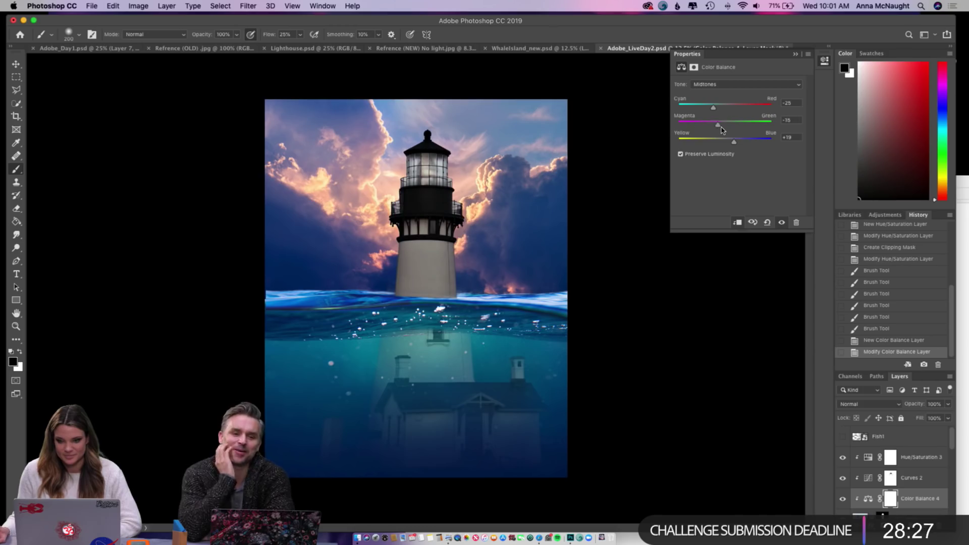
- Set the Color Balance 4 highlights to about Cyan -35, Magenta -20 and Blue +17, and compare the tower with and without it
left_click(714, 86)
left_click(714, 96)
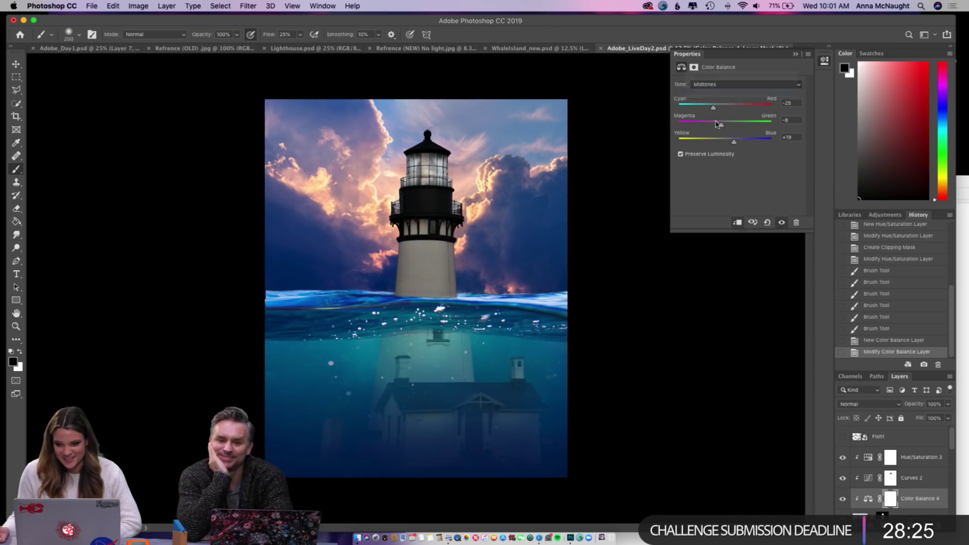
left_click_drag(722, 126, 737, 145)
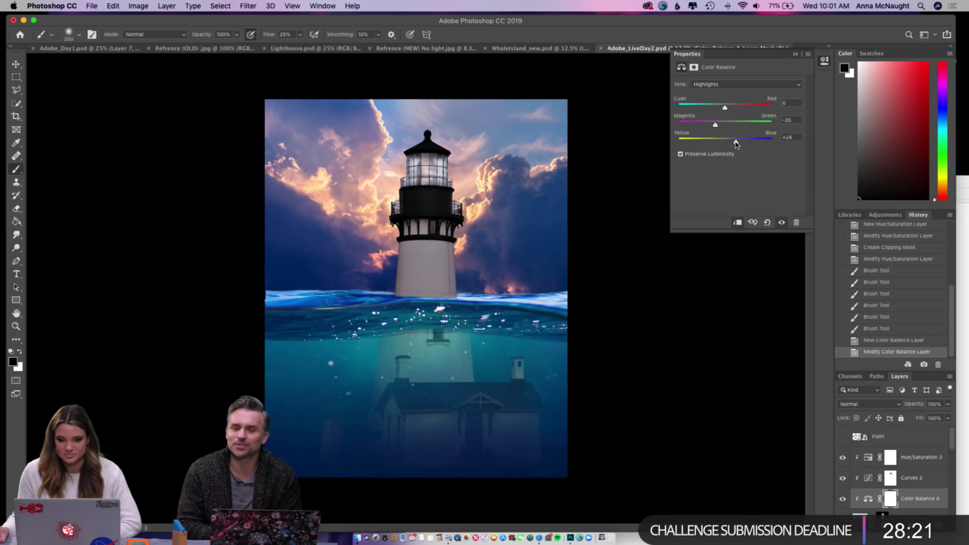
left_click_drag(725, 108, 709, 109)
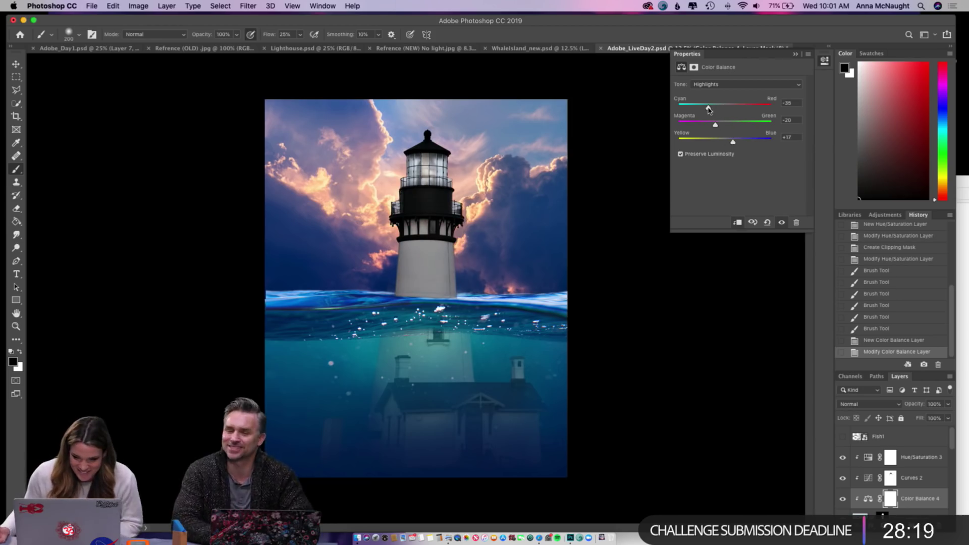
left_click(796, 53)
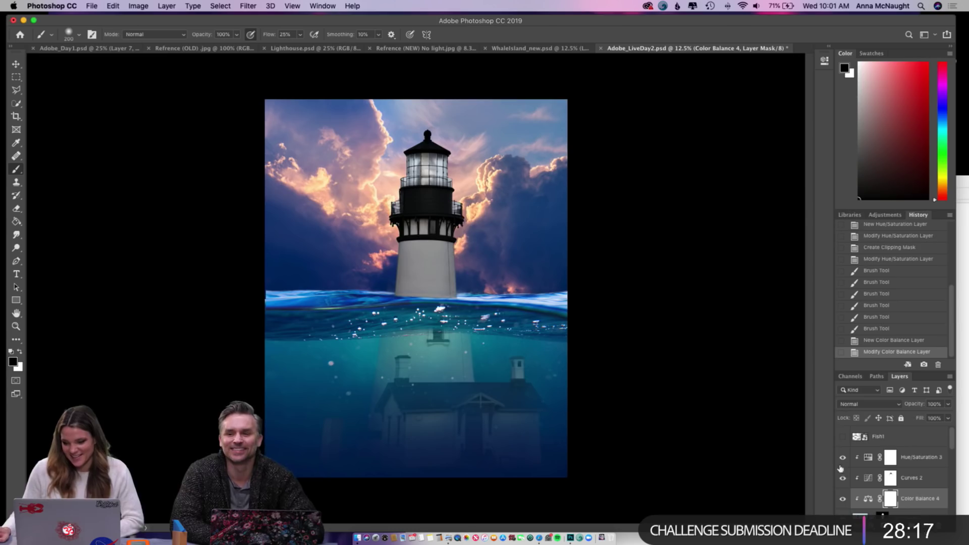
left_click(842, 500)
left_click(842, 500)
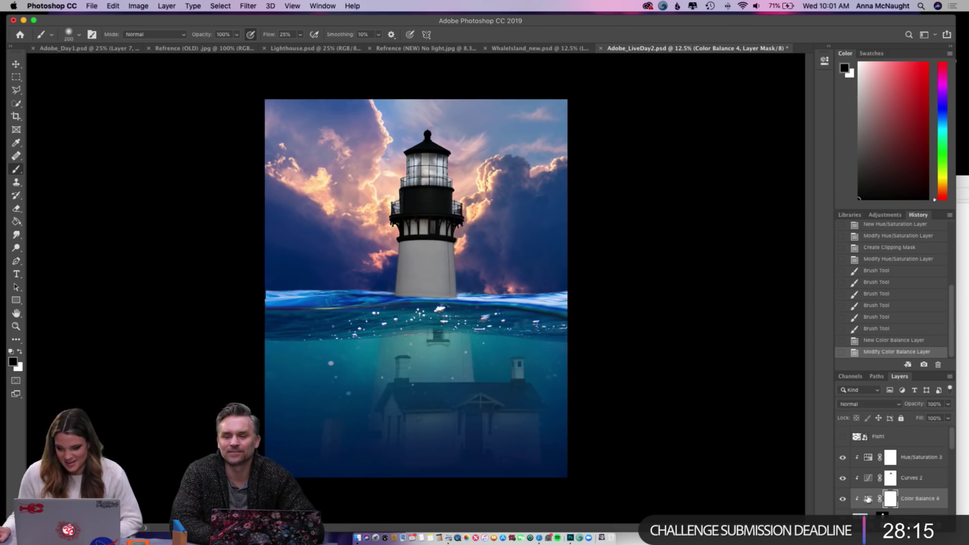
- Reopen Curves 2 and lower its midtones and white point to darken the above-water tower further
left_click(842, 478)
left_click(842, 478)
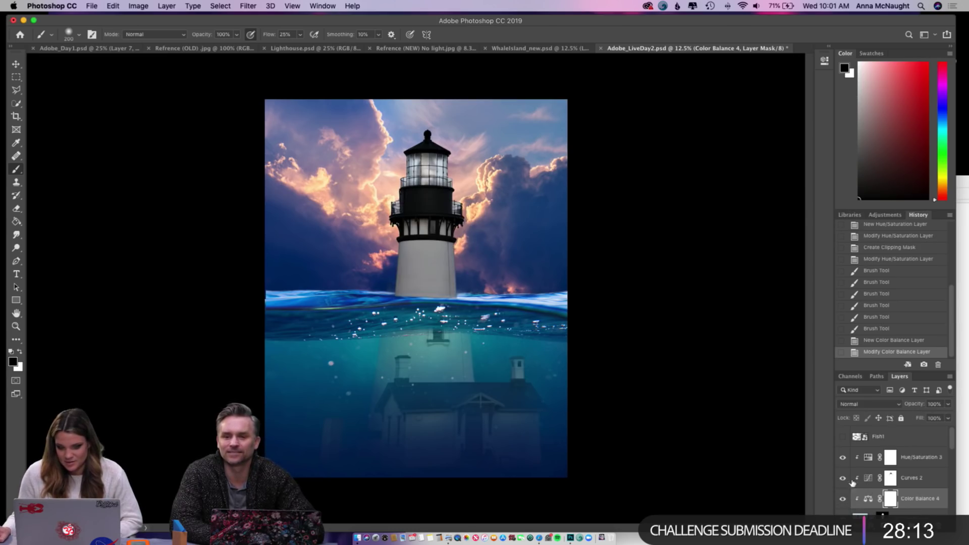
double_click(869, 479)
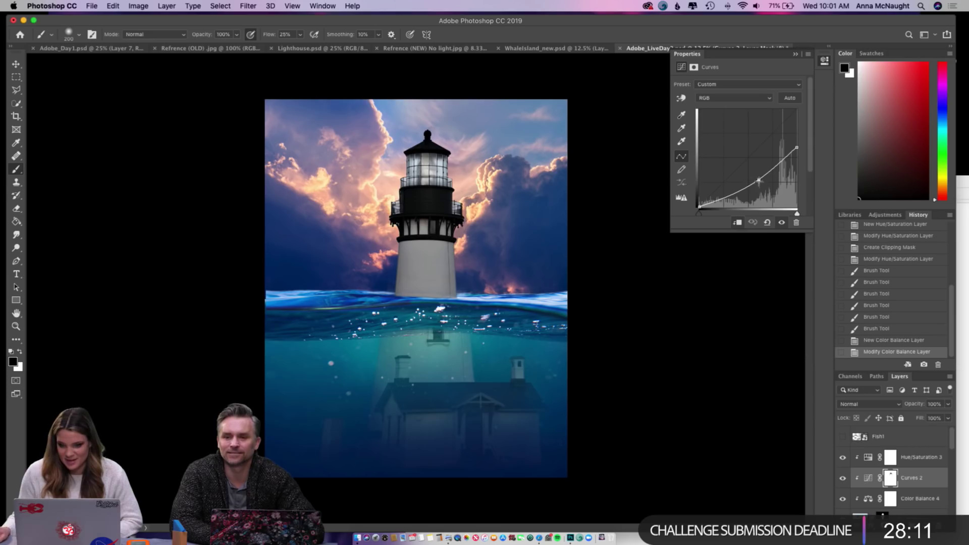
left_click_drag(756, 181, 760, 187)
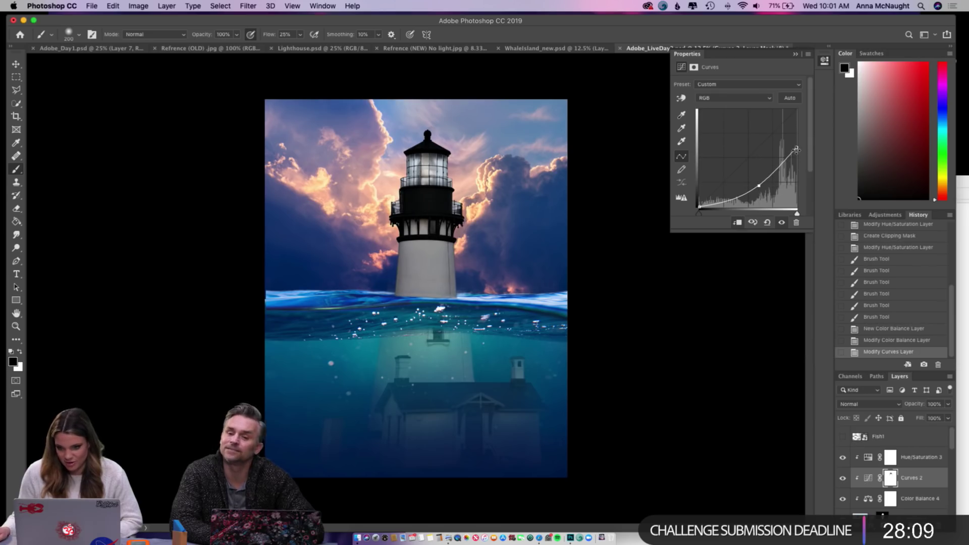
left_click_drag(796, 147, 758, 183)
left_click(795, 54)
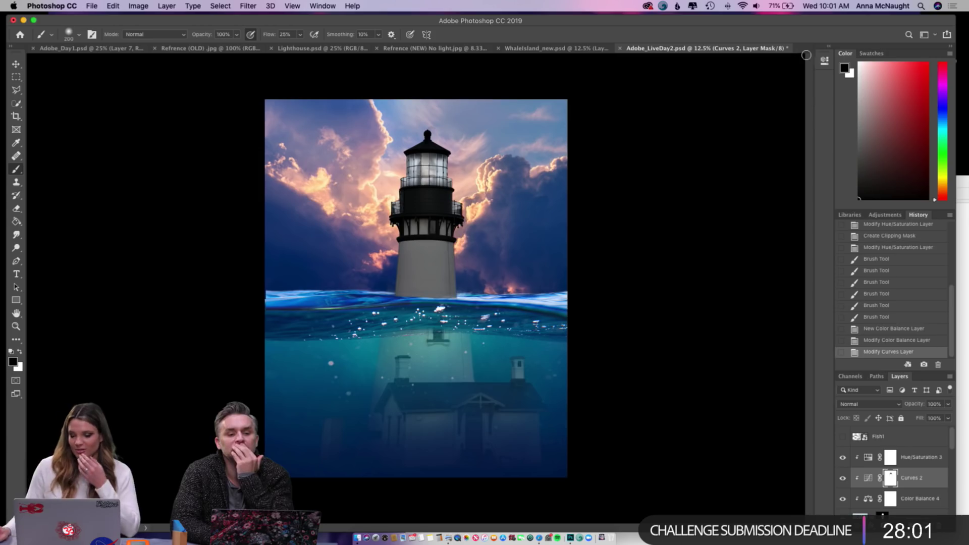
- Compare the tower with and without Curves 2, Hue/Saturation 3 and Color Balance 4 to judge each adjustment's effect
left_click(843, 478)
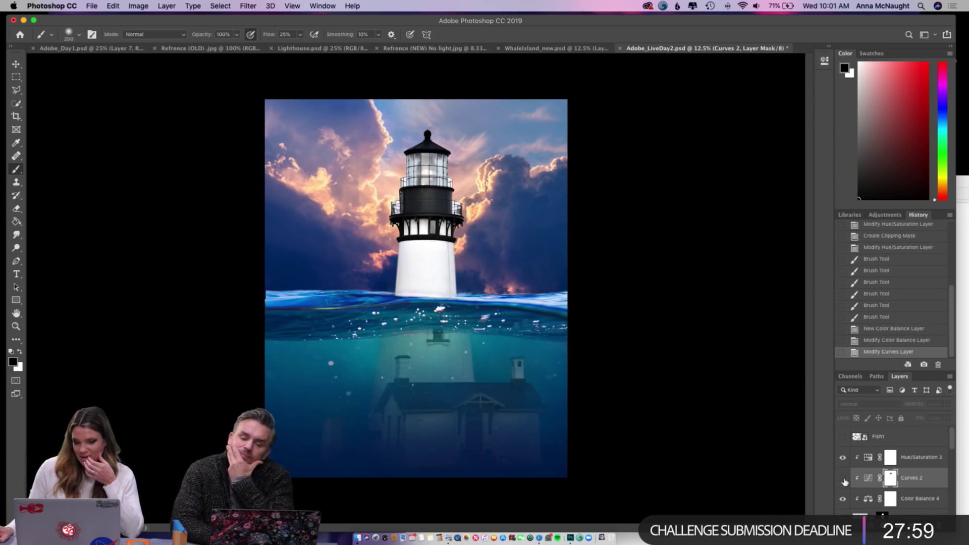
left_click(843, 478)
left_click(842, 458)
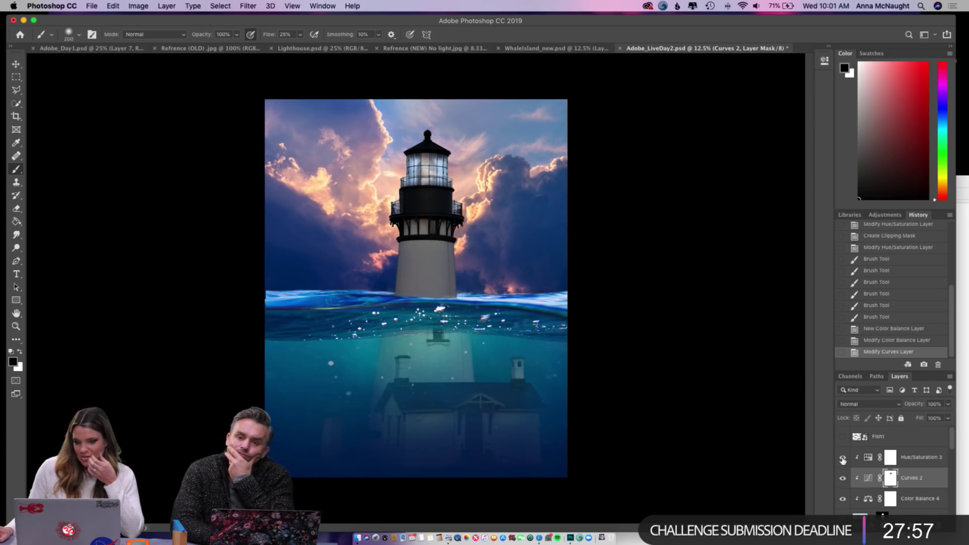
left_click(842, 479)
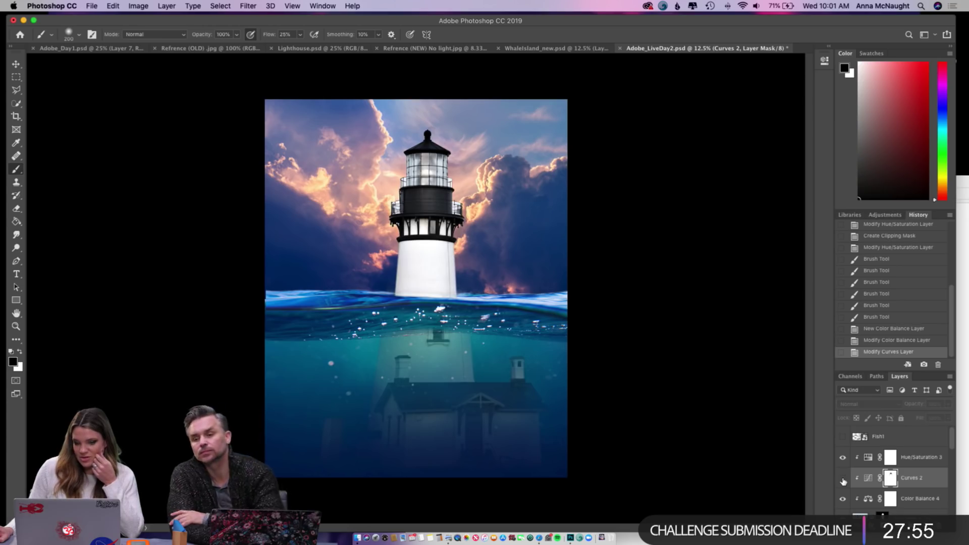
left_click(842, 479)
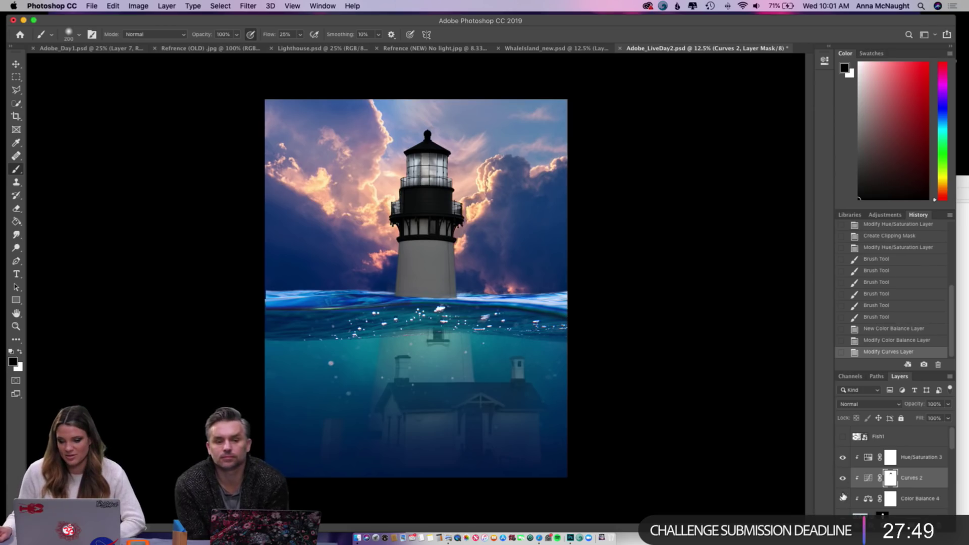
left_click(842, 458)
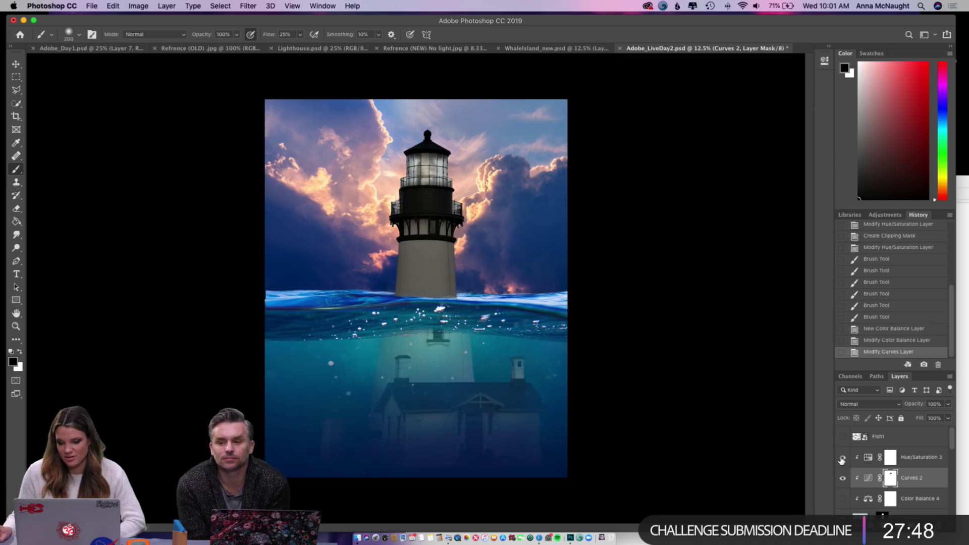
left_click(843, 499)
left_click(842, 480)
left_click(842, 480)
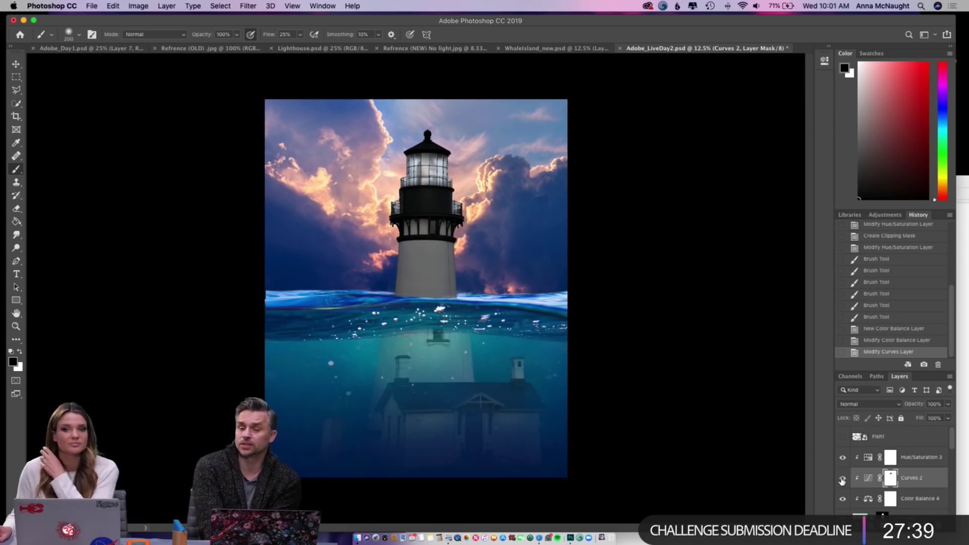
left_click(843, 499)
left_click(842, 499)
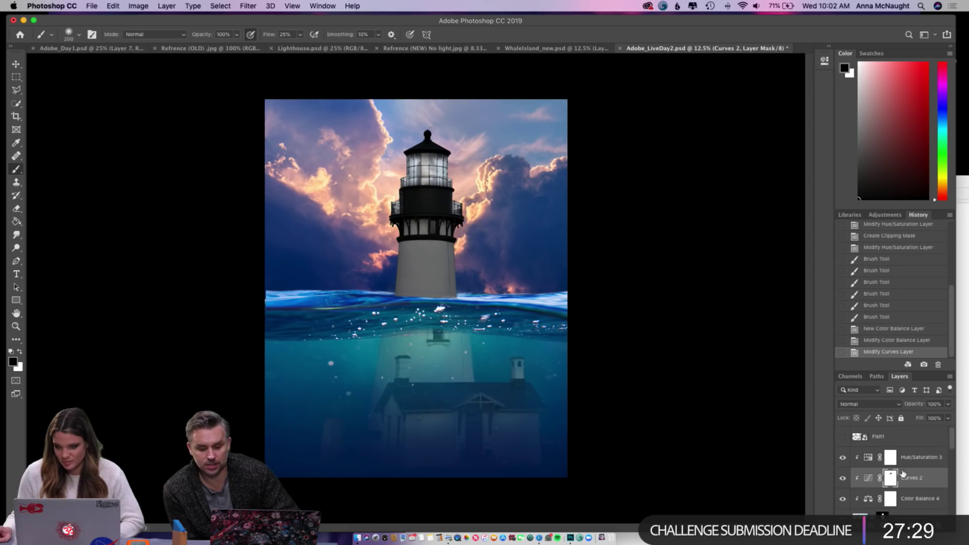
- Add a Curves adjustment clipped to the AdobeStock_139953138 sky layer and pull its midtones down slightly to darken the sky
scroll(923, 485, "down", 5)
left_click(860, 486)
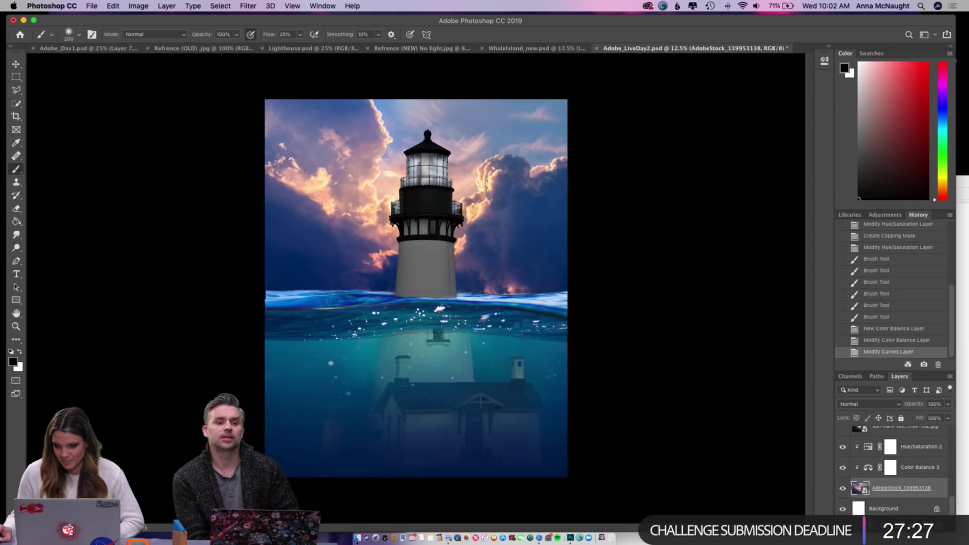
left_click(896, 522)
left_click(932, 385)
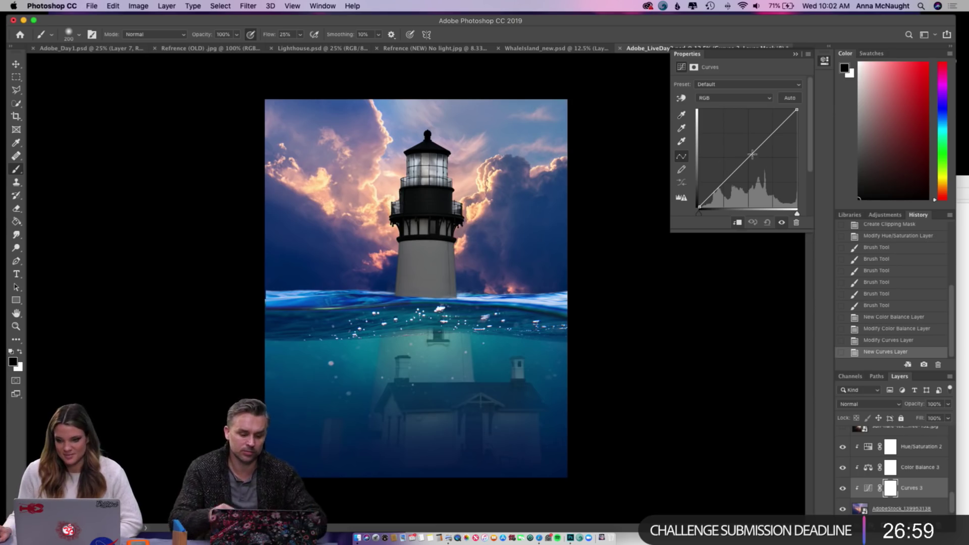
mouse_move(754, 152)
left_mouse_down()
mouse_move(750, 166)
mouse_move(753, 159)
left_mouse_up()
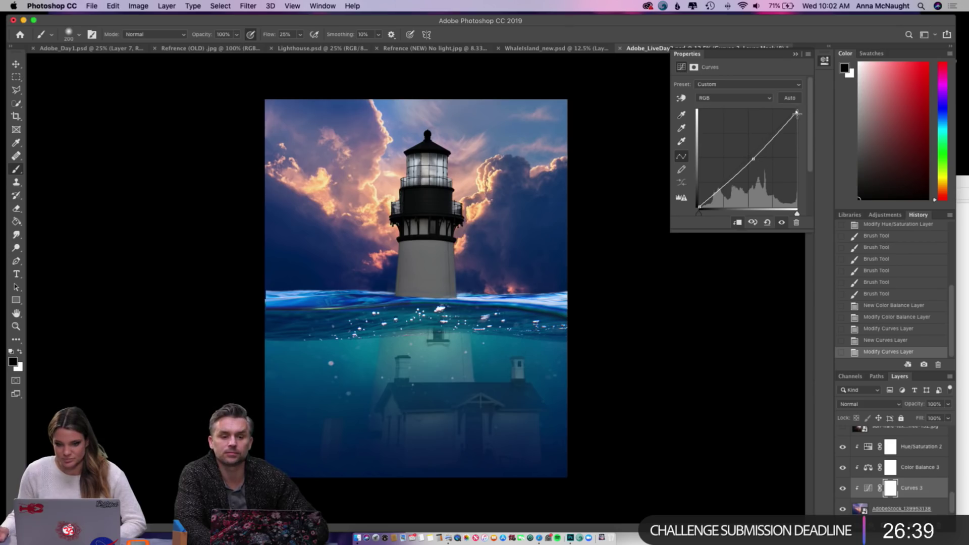
left_click(795, 54)
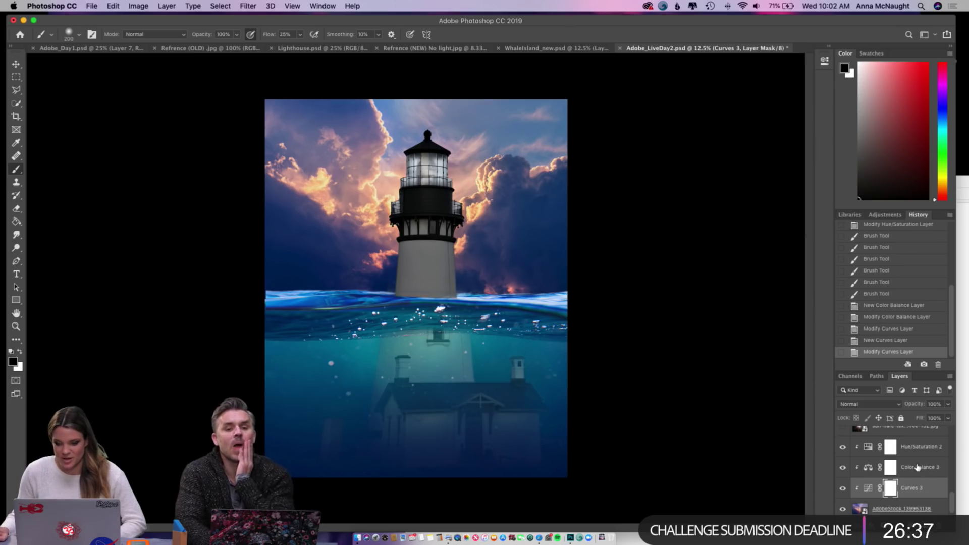
- Compare the above-water tower with and without the Curves 2 adjustment
scroll(917, 469, "down", 5)
scroll(918, 468, "up", 5)
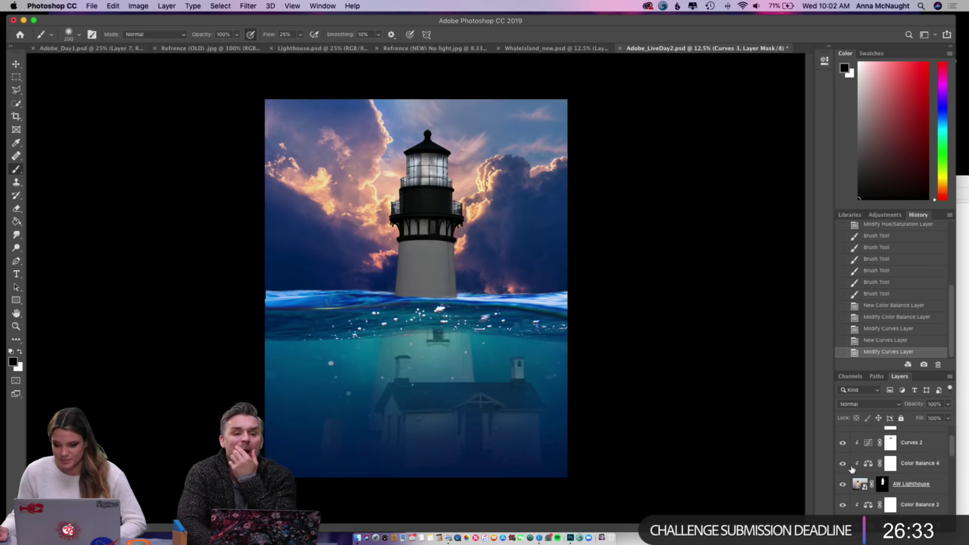
left_click(842, 444)
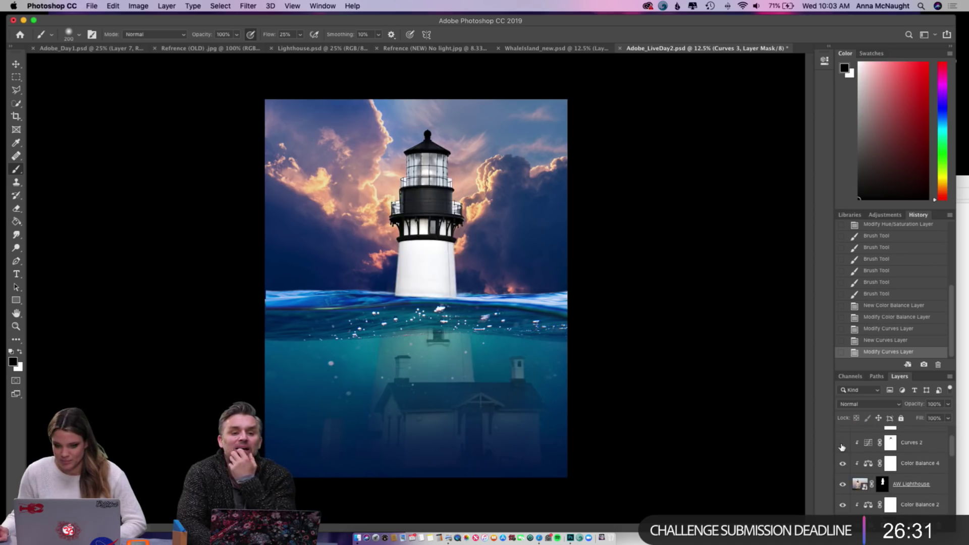
left_click(842, 444)
- On the Curves 2 mask, paint black with a 250 px brush along the left edge of the tower's light wall
left_click(891, 443)
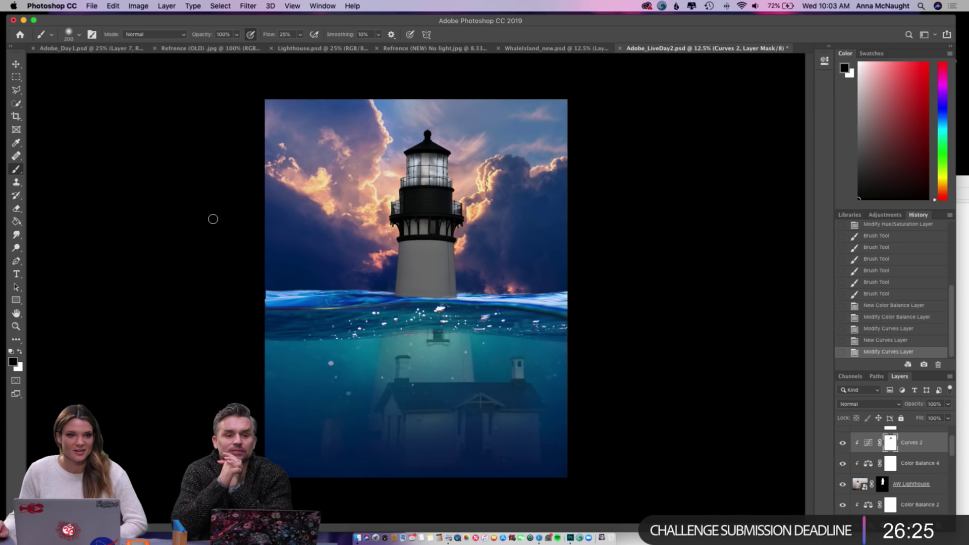
key("super+plus")
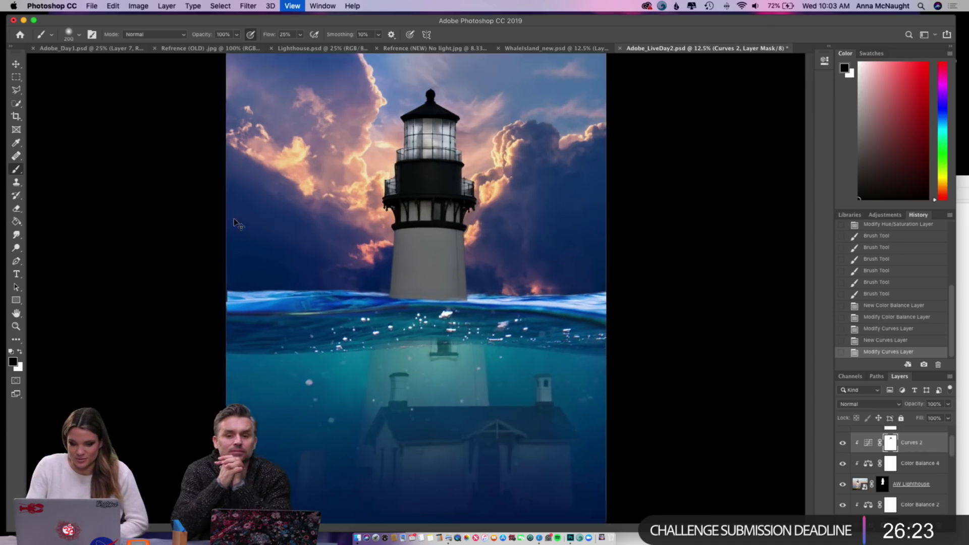
key("super+plus")
key("bracketright")
key("bracketright")
key("bracketright")
key("bracketright")
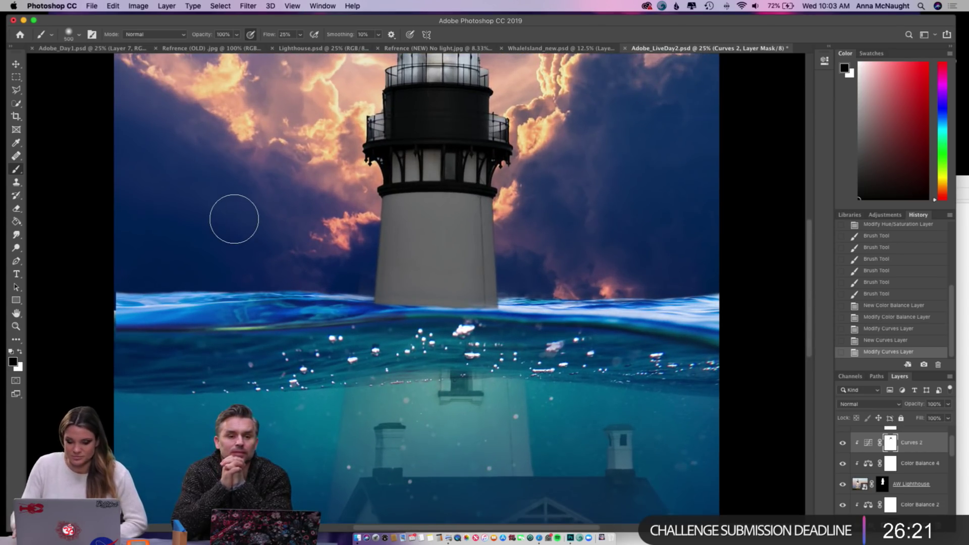
key("bracketleft")
key("bracketleft")
key("bracketleft")
key("bracketleft")
key("bracketleft")
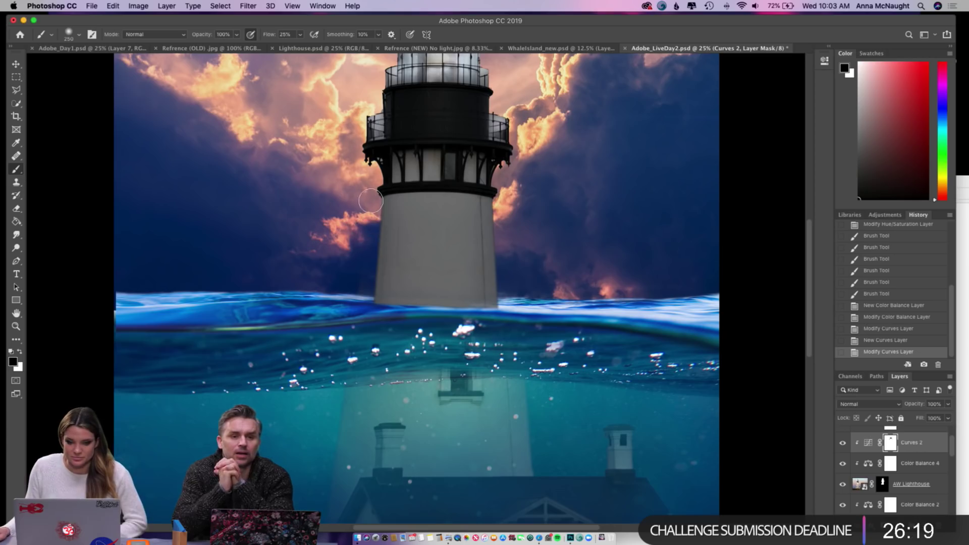
mouse_move(371, 201)
left_mouse_down()
mouse_move(381, 250)
mouse_move(353, 295)
left_mouse_up()
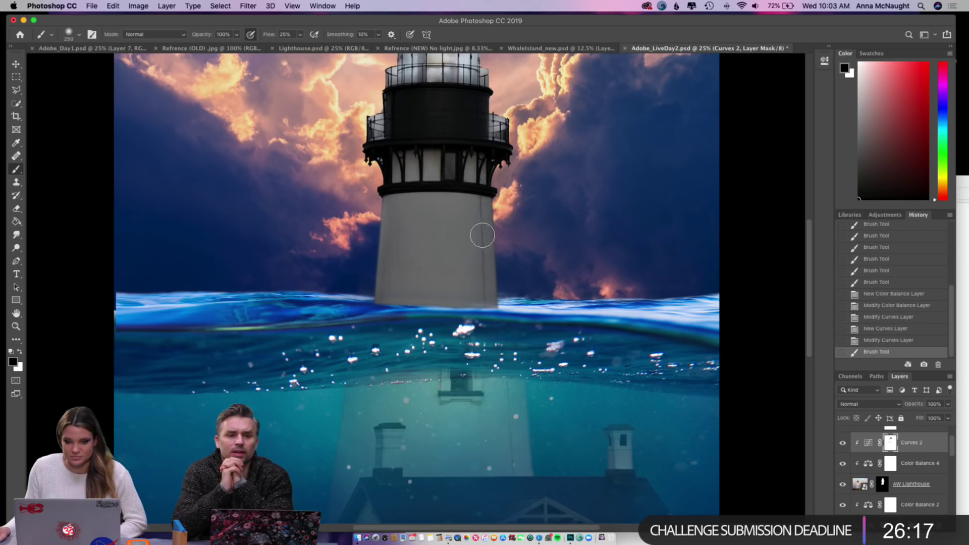
- Paint black on the Curves 2 mask down the tower's right edge to the waterline, and brush the left edge again
mouse_move(498, 204)
left_mouse_down()
mouse_move(512, 299)
mouse_move(499, 199)
mouse_move(607, 151)
mouse_move(507, 215)
mouse_move(498, 210)
mouse_move(521, 303)
mouse_move(509, 284)
left_mouse_up()
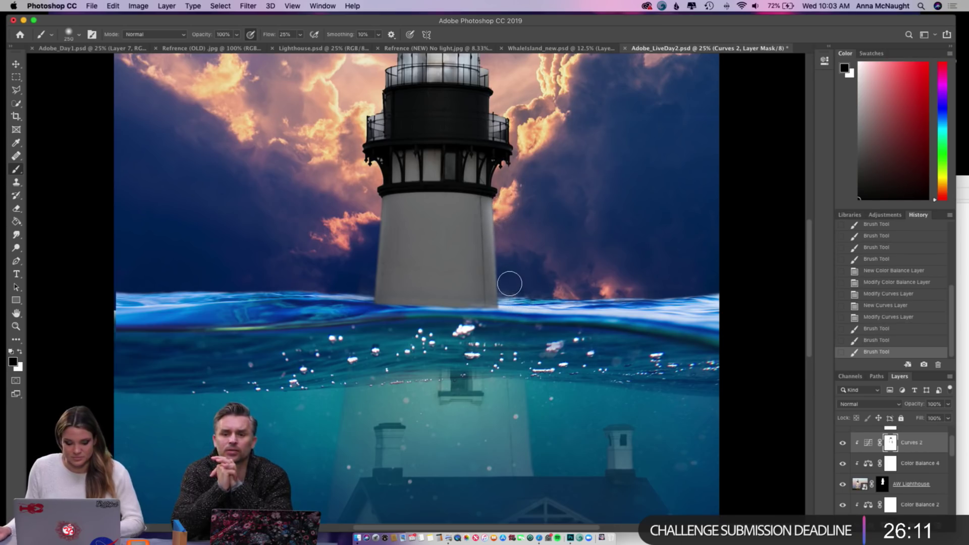
mouse_move(500, 210)
left_mouse_down()
mouse_move(506, 308)
mouse_move(524, 305)
left_mouse_up()
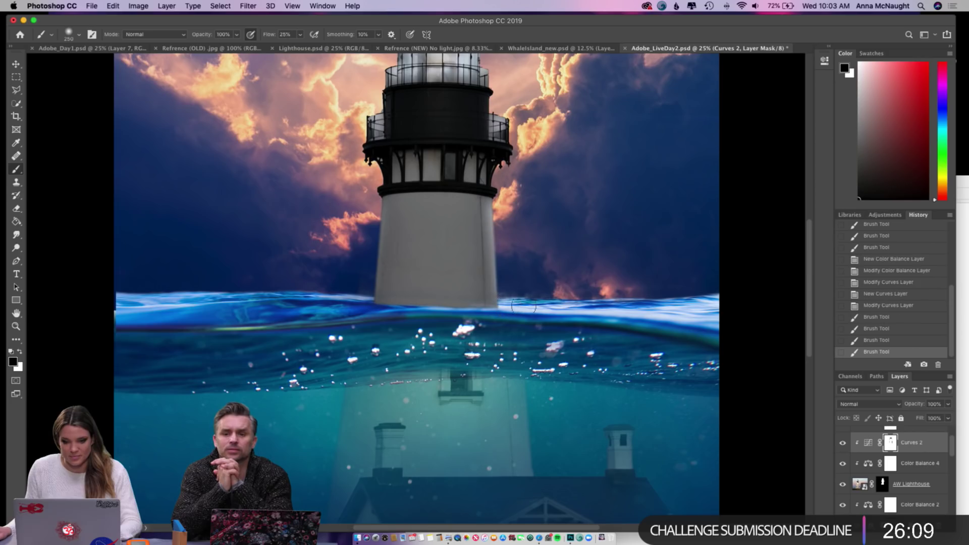
mouse_move(369, 230)
left_mouse_down()
mouse_move(372, 197)
mouse_move(377, 298)
mouse_move(363, 305)
left_mouse_up()
key("super+minus")
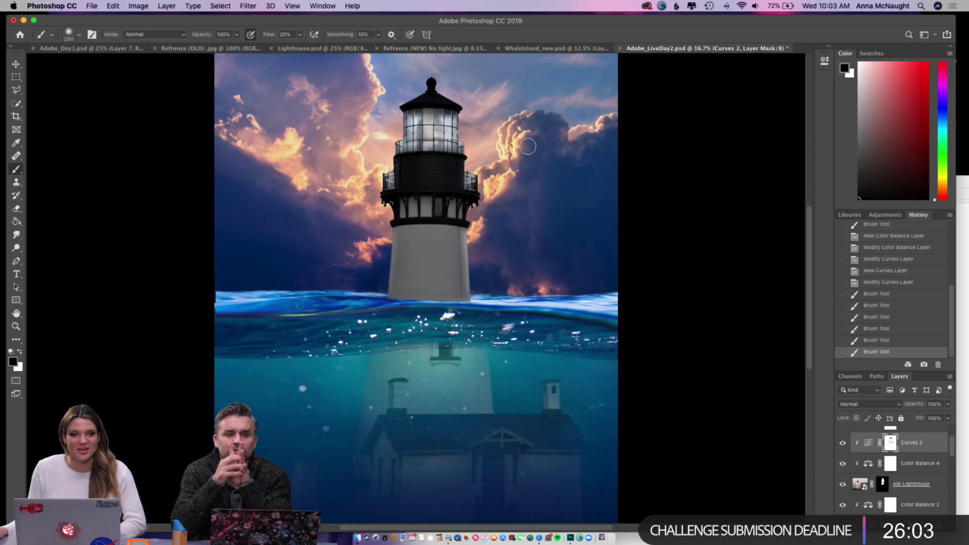
- Examine the lighting in the Lighthouse.psd reference and return to Adobe_LiveDay2.psd
left_click(309, 49)
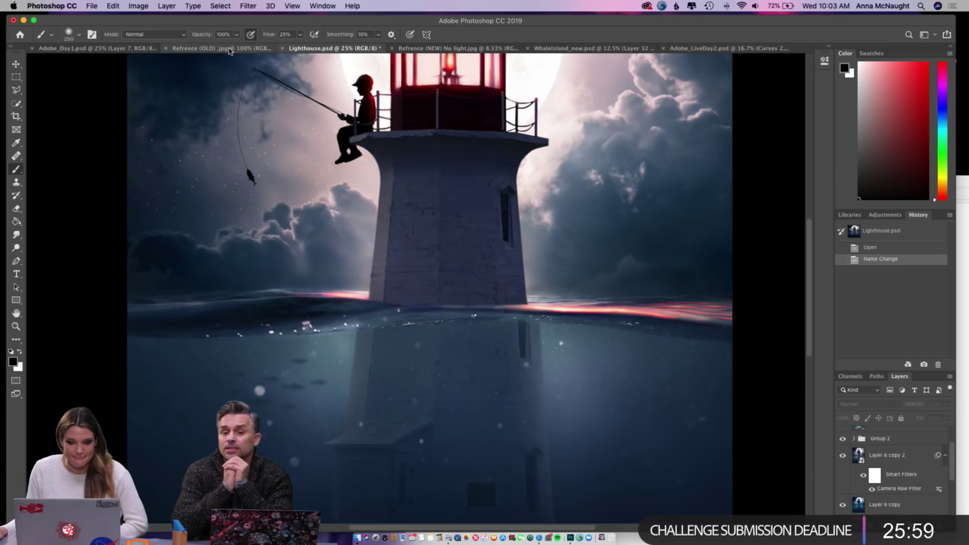
key("super+minus")
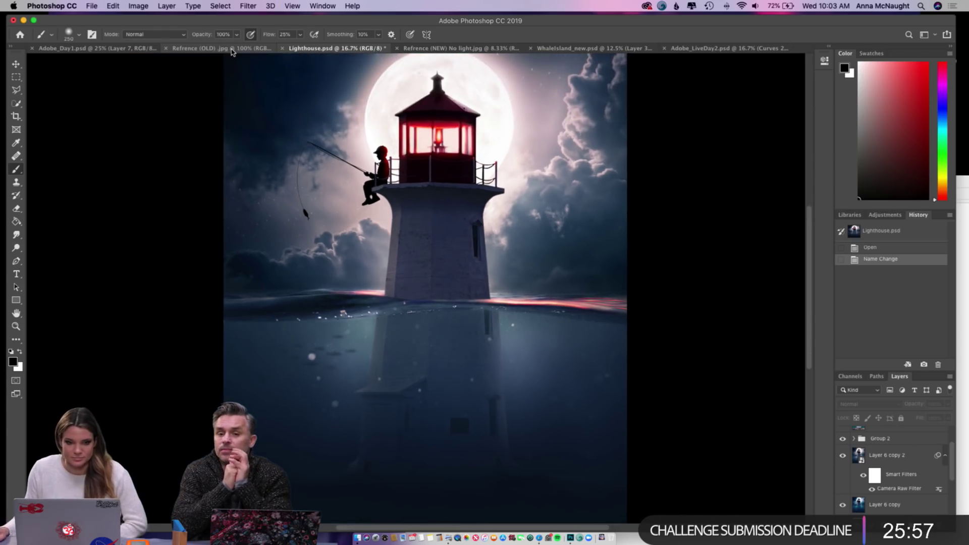
left_click(712, 50)
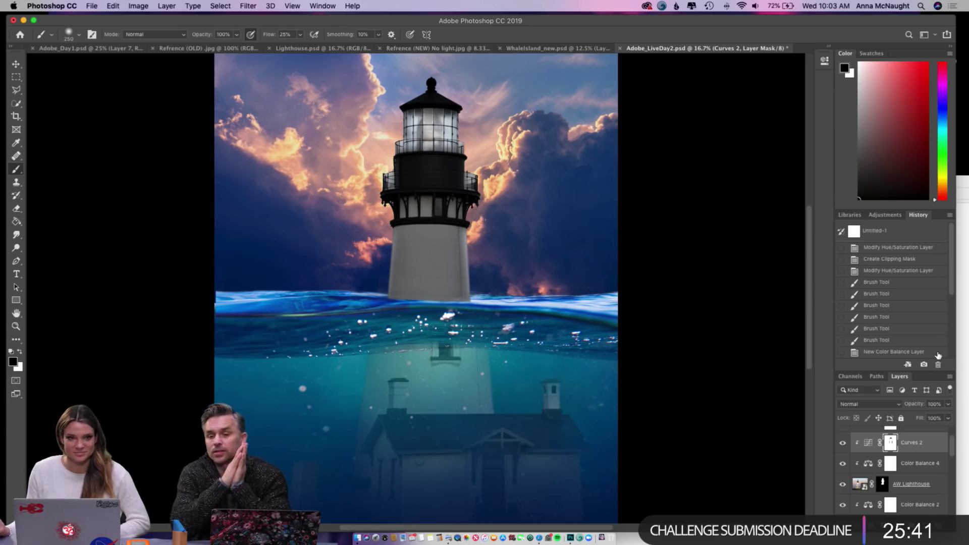
- Show the Fish1 layer and move the school of fish from the tower down below the waterline
scroll(908, 457, "up", 2)
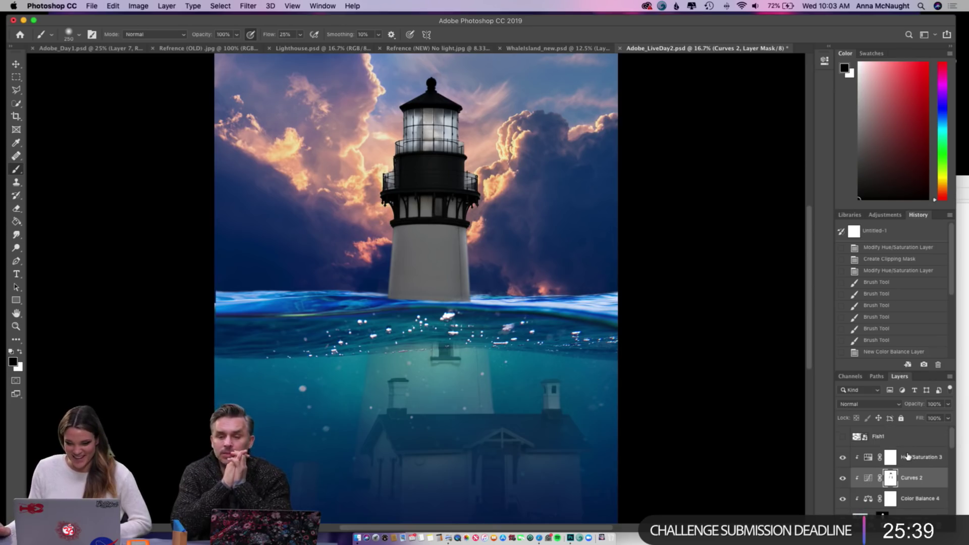
left_click(842, 437)
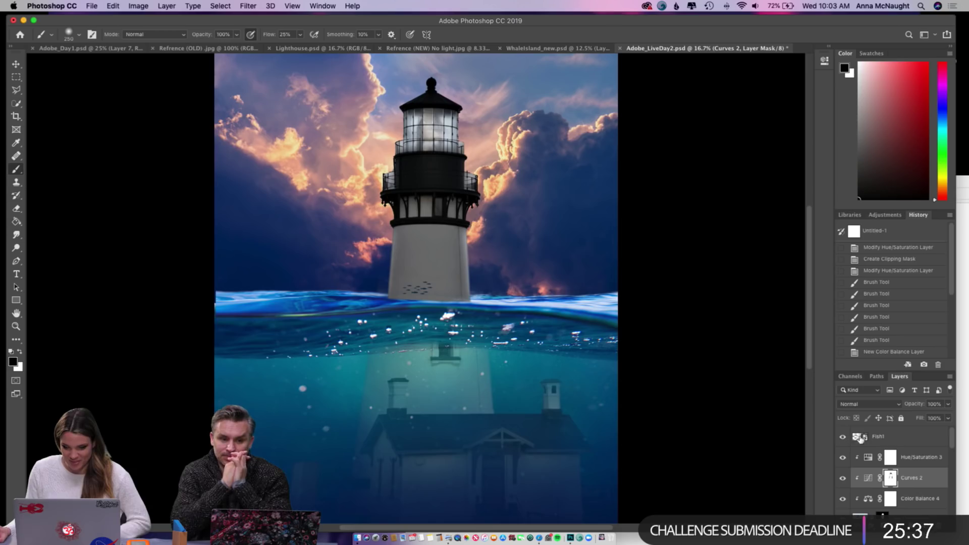
left_click(16, 64)
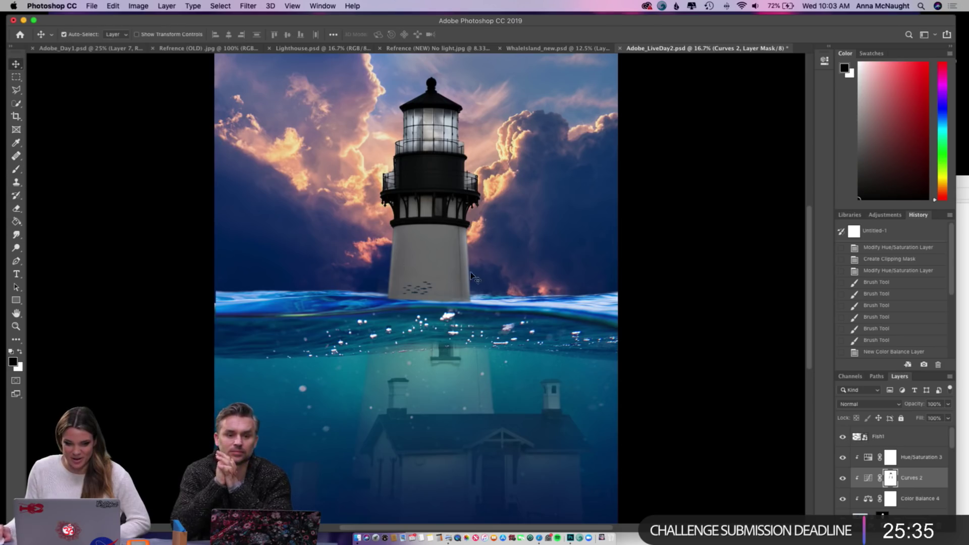
left_click_drag(424, 291, 423, 329)
- Scale the fish school to about 275% in the water left of the submerged tower and lower its opacity to 55%
key("super+t")
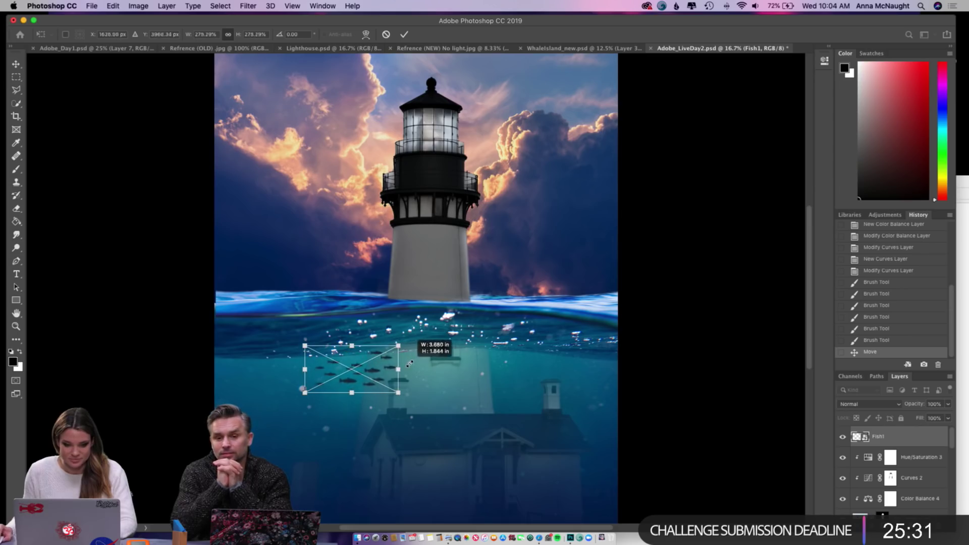
key("Return")
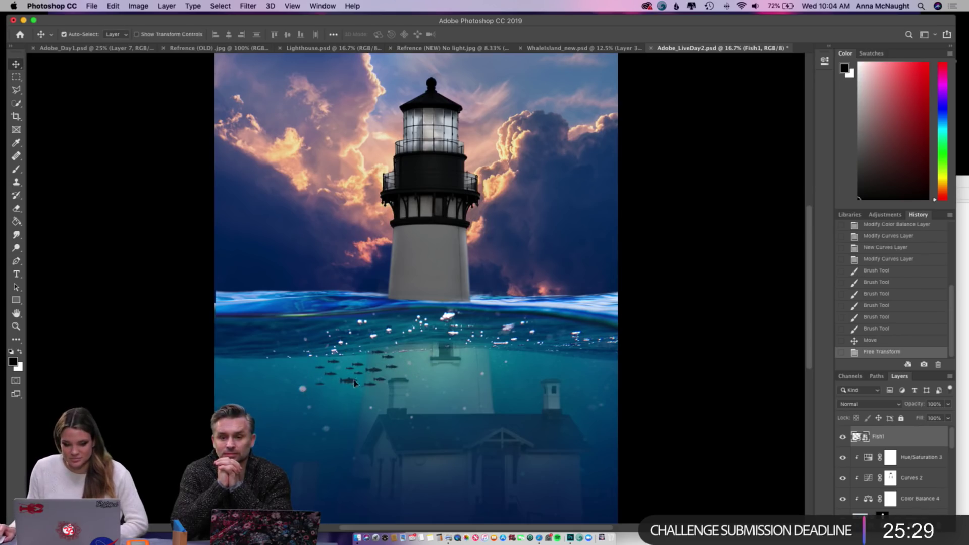
left_click_drag(367, 376, 345, 386)
left_click(948, 404)
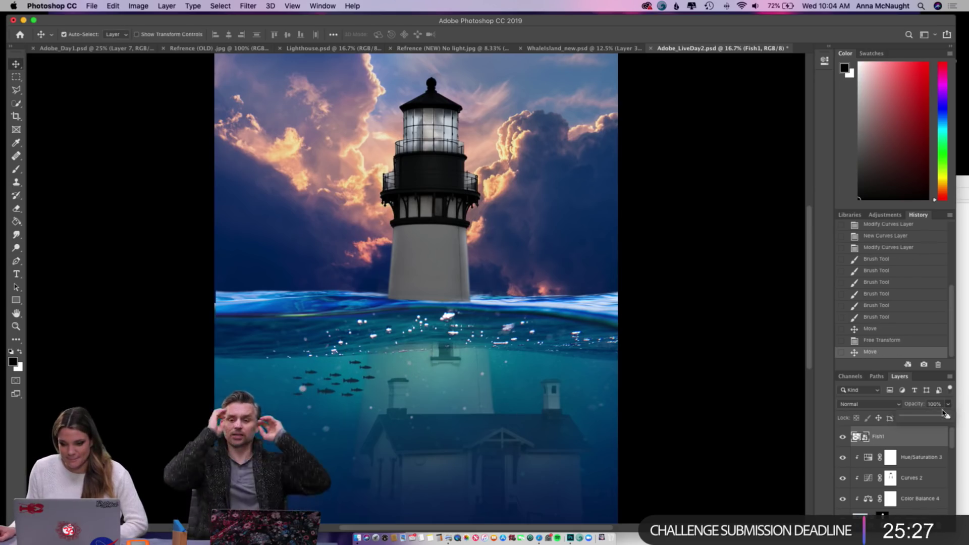
left_click_drag(949, 416, 928, 419)
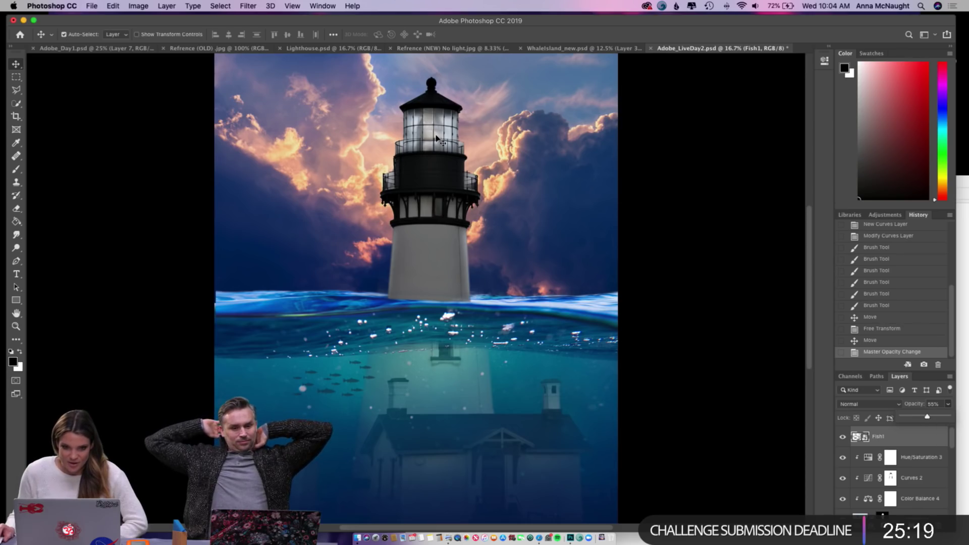
- Examine the fish, tower and moon lighting in Lighthouse.psd and Refrence (NEW) No light.jpg, and return to Adobe_LiveDay2.psd
left_click(329, 52)
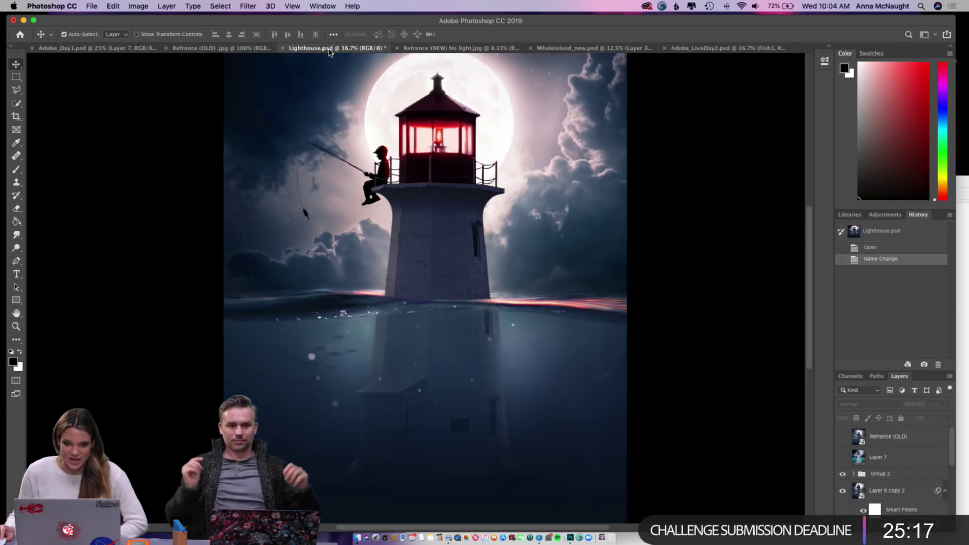
left_click(486, 50)
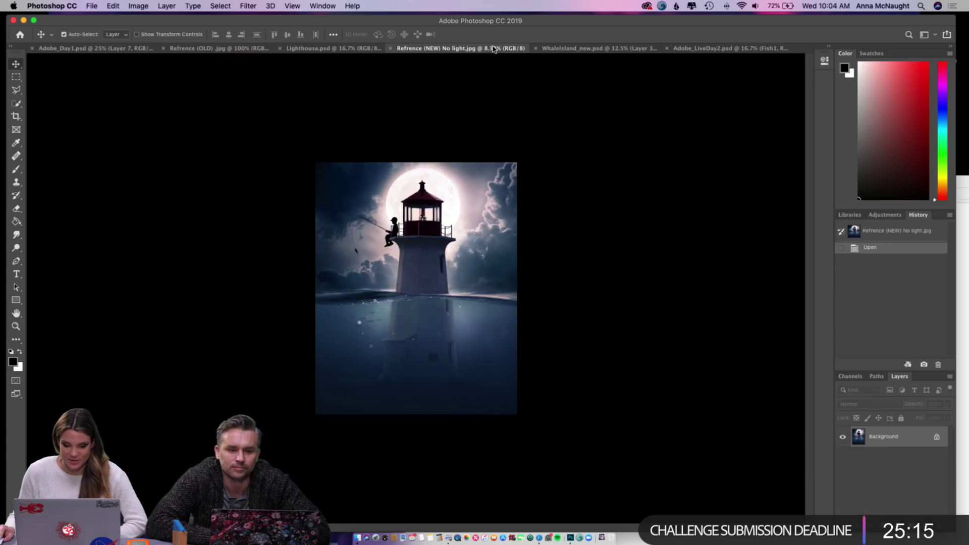
key("super+equal")
key("super+equal")
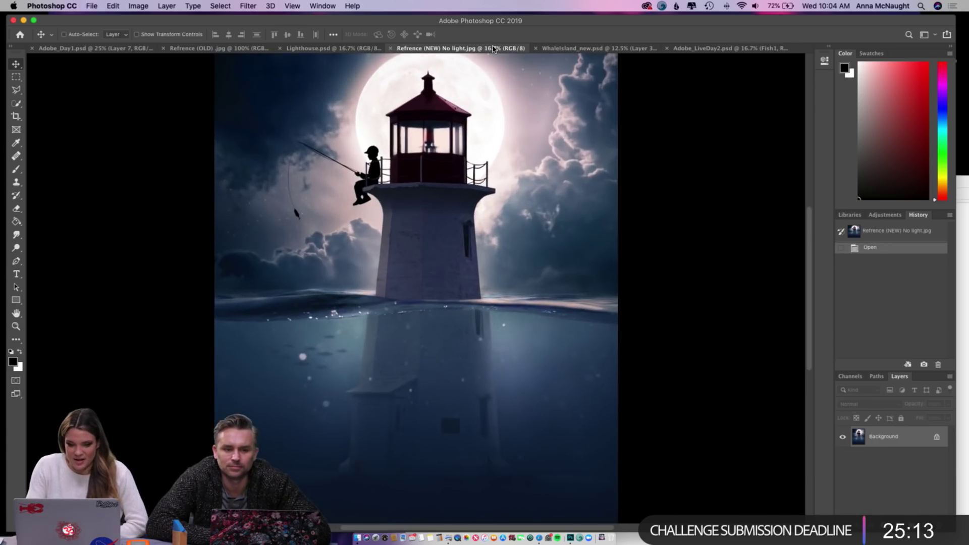
key("super+equal")
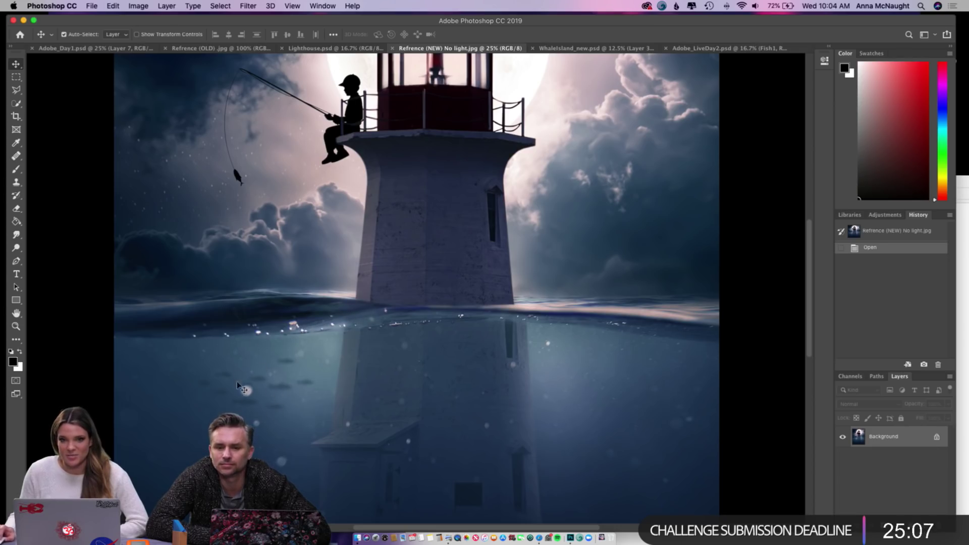
scroll(429, 263, "up", 10)
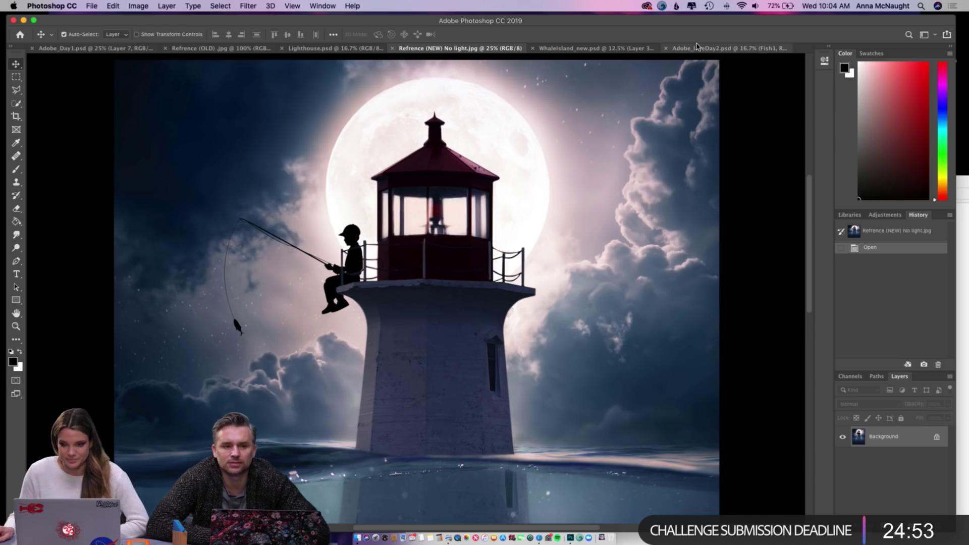
left_click(697, 47)
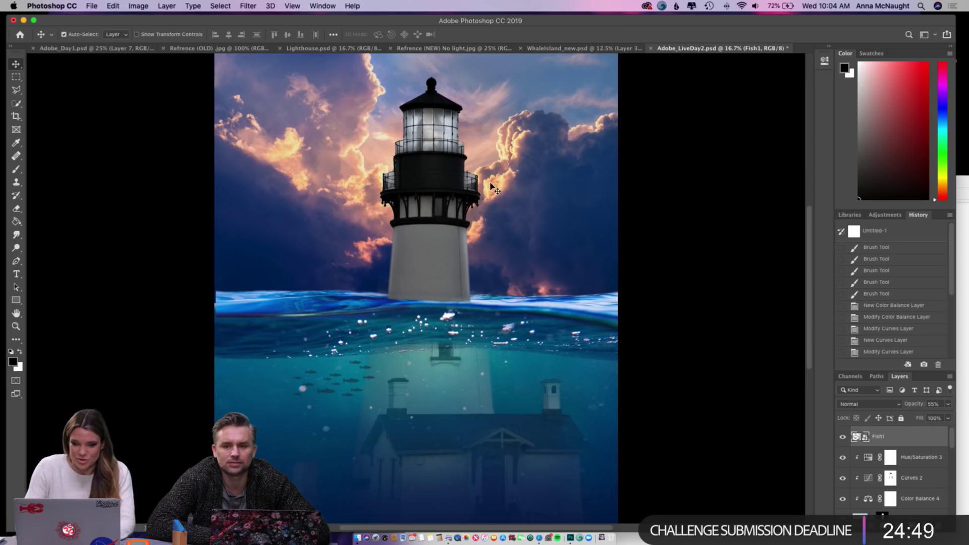
- Compare the composite with and without the AW Lighthouse layer
key("super")
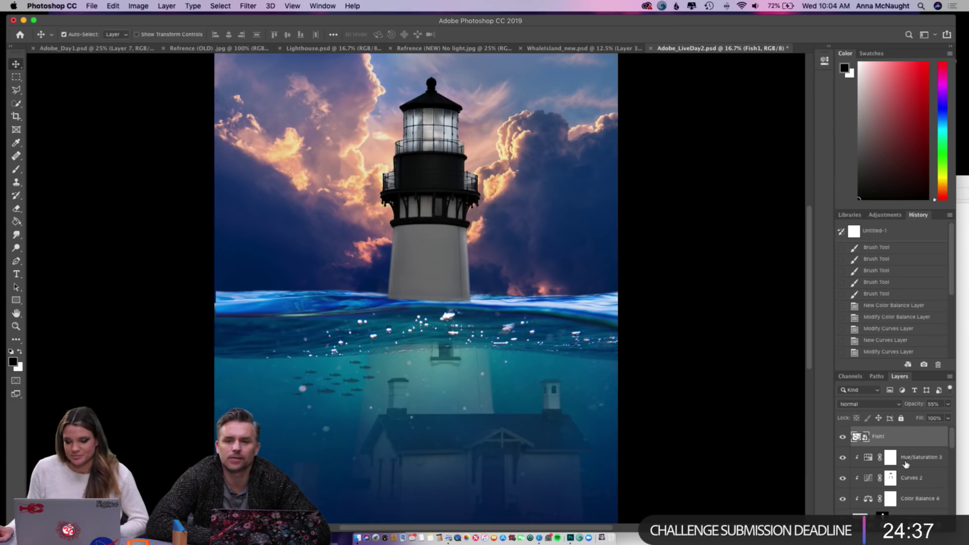
scroll(906, 465, "down", 3)
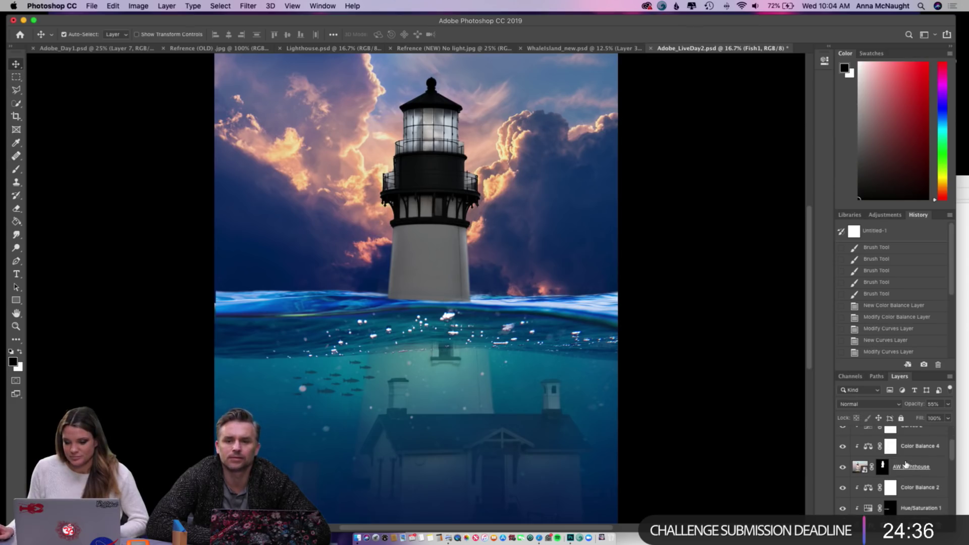
left_click(843, 467)
left_click(843, 467)
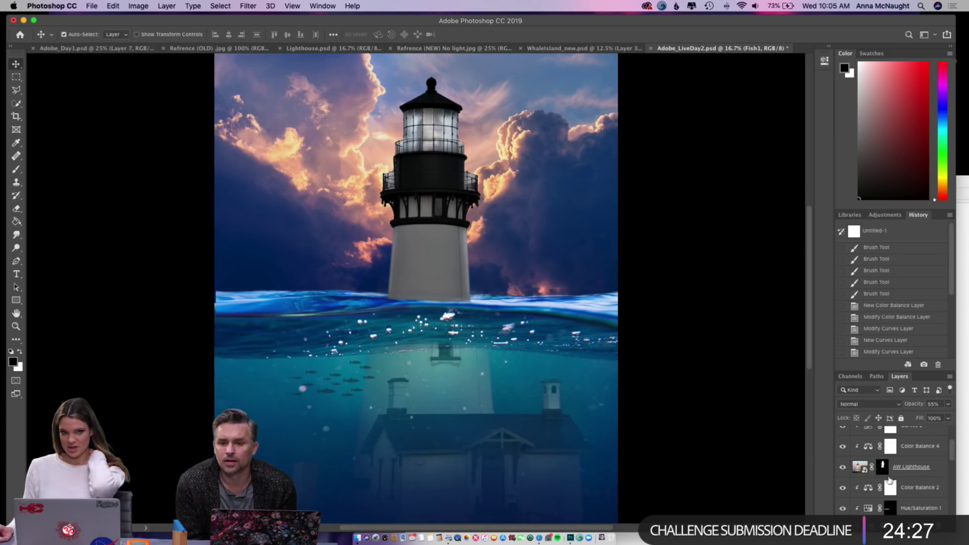
- Show the sun-flare-texture-overlay-free-132.jpg layer and shift the flare slightly up and left behind the tower's lantern room
scroll(890, 480, "down", 1)
scroll(889, 470, "down", 3)
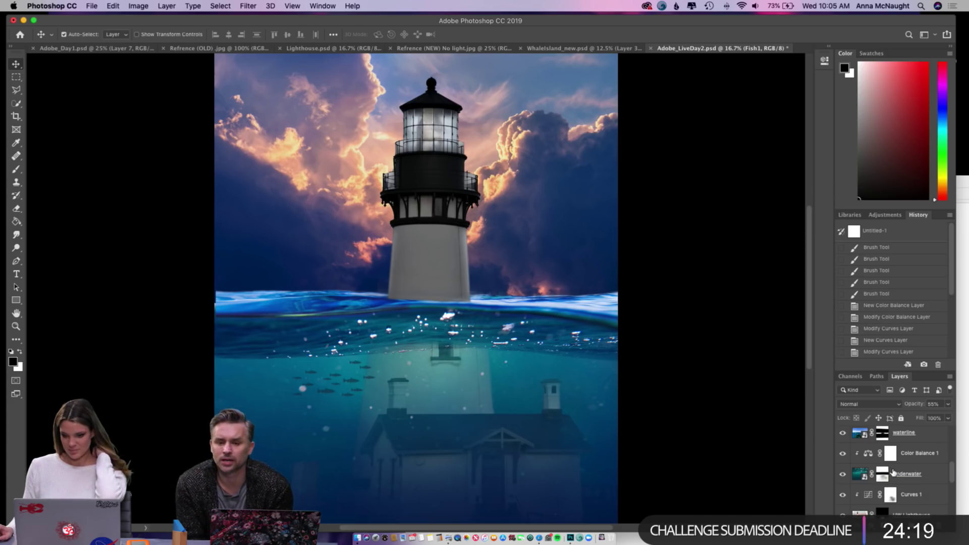
scroll(891, 473, "up", 3)
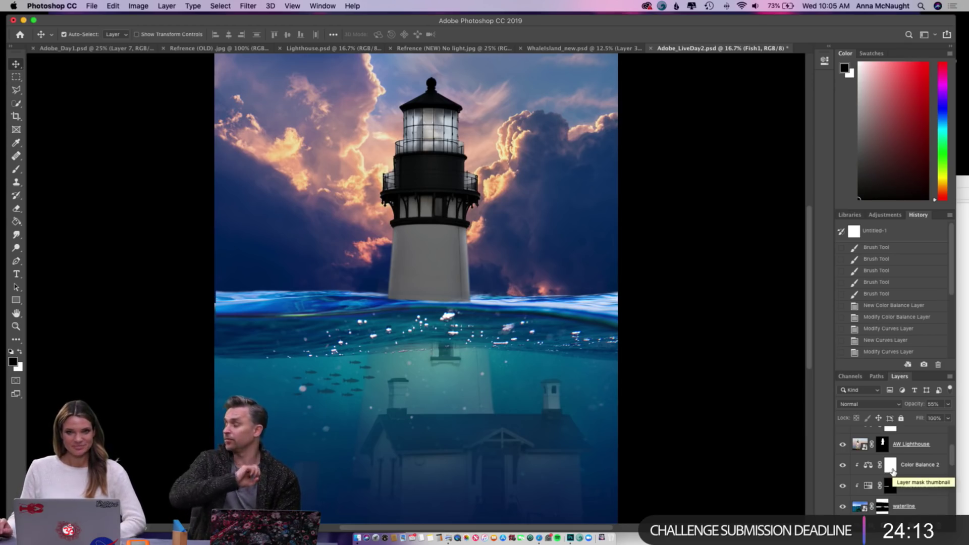
scroll(892, 470, "down", 4)
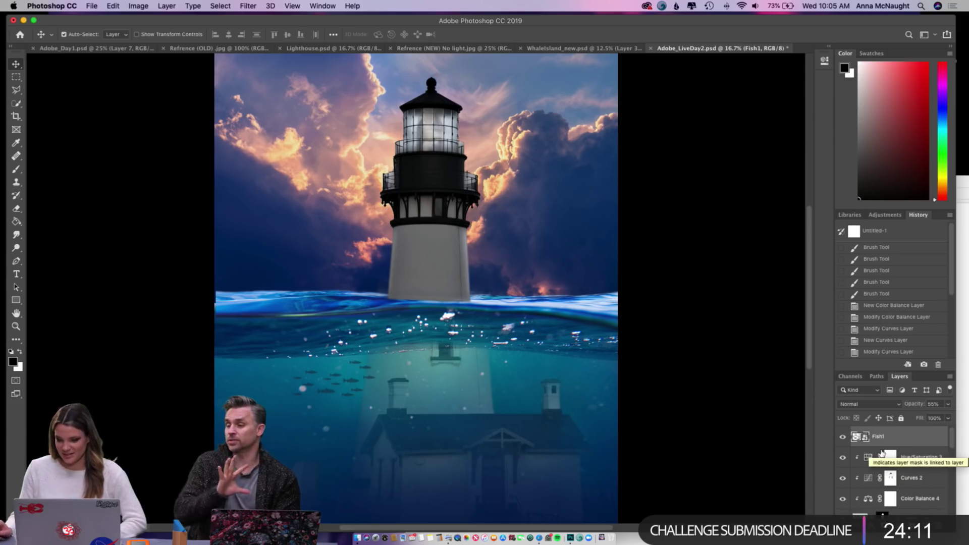
scroll(882, 453, "down", 6)
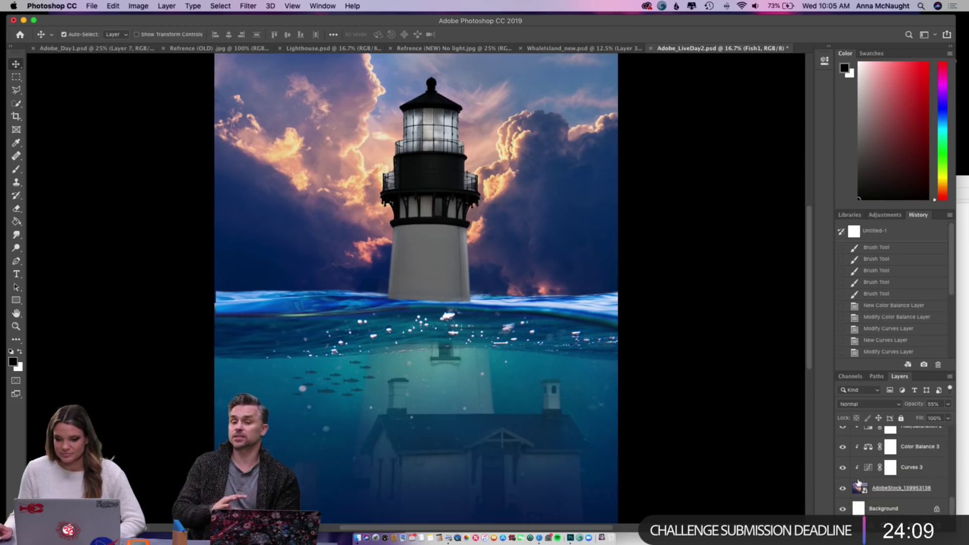
left_click(842, 480)
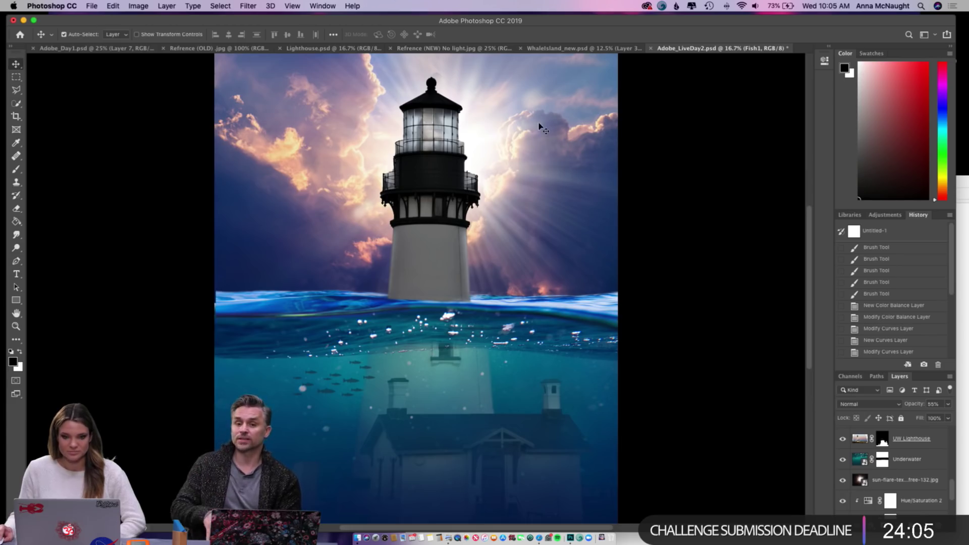
scroll(540, 124, "up", 5)
left_click(479, 225)
mouse_move(479, 226)
left_mouse_down()
mouse_move(459, 218)
mouse_move(467, 217)
left_mouse_up()
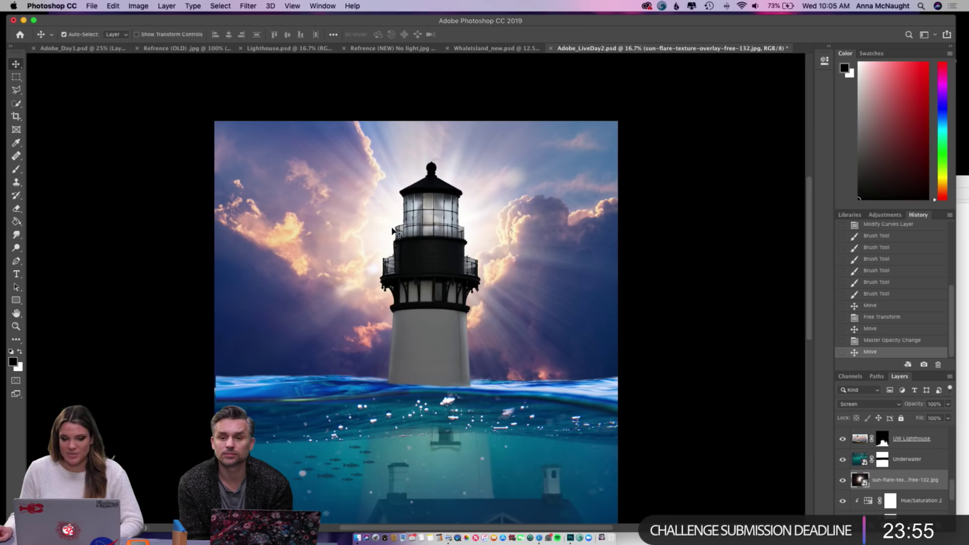
- Add a new empty layer clipped to the waterline layer
scroll(389, 343, "up", 1)
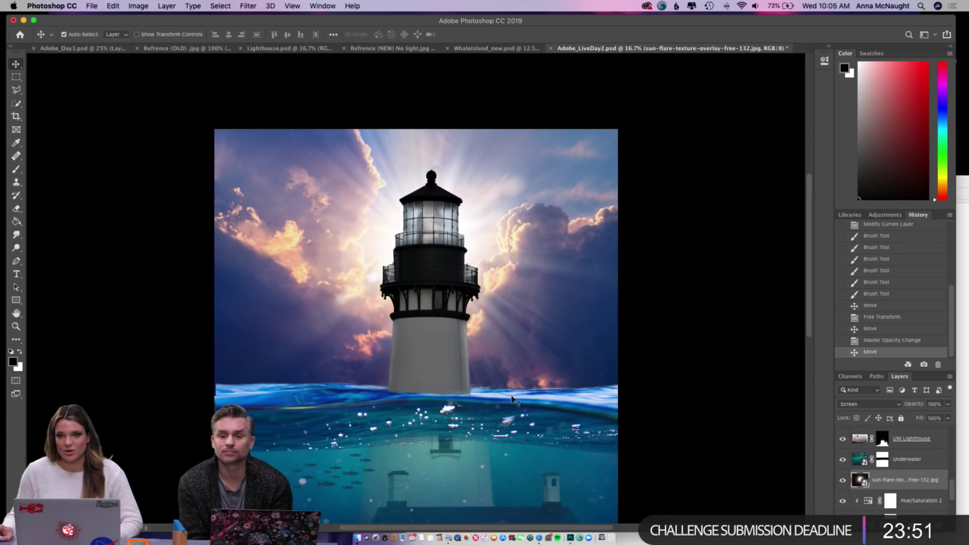
scroll(633, 399, "right", 5)
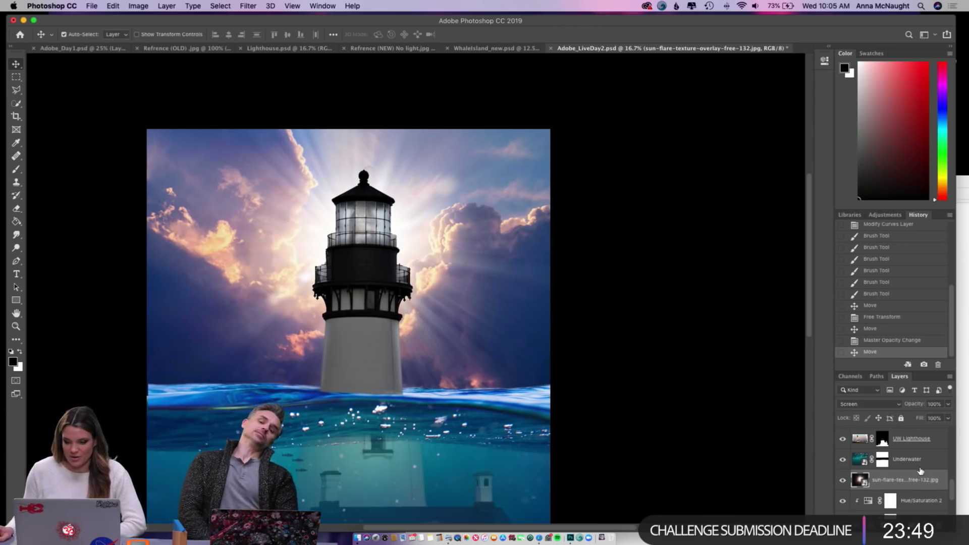
scroll(915, 470, "up", 5)
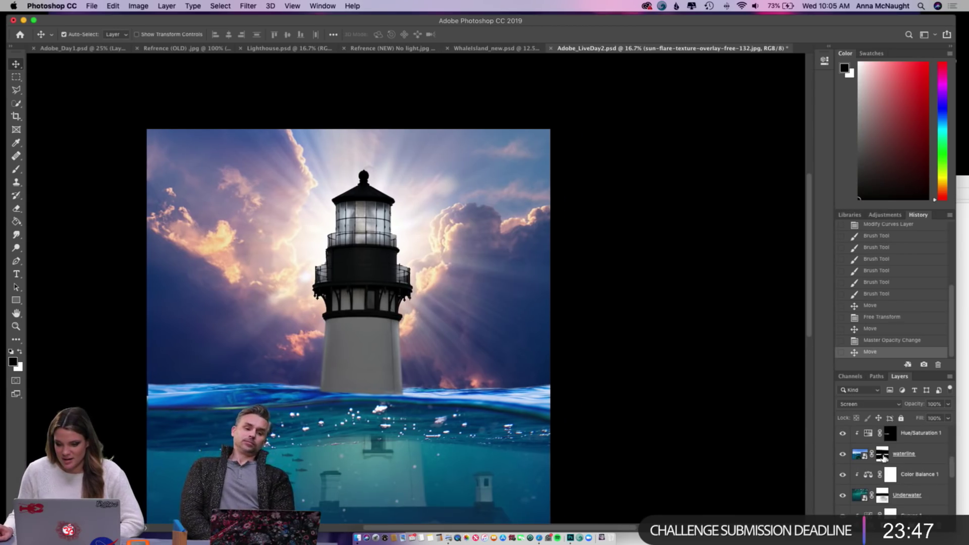
left_click(859, 494)
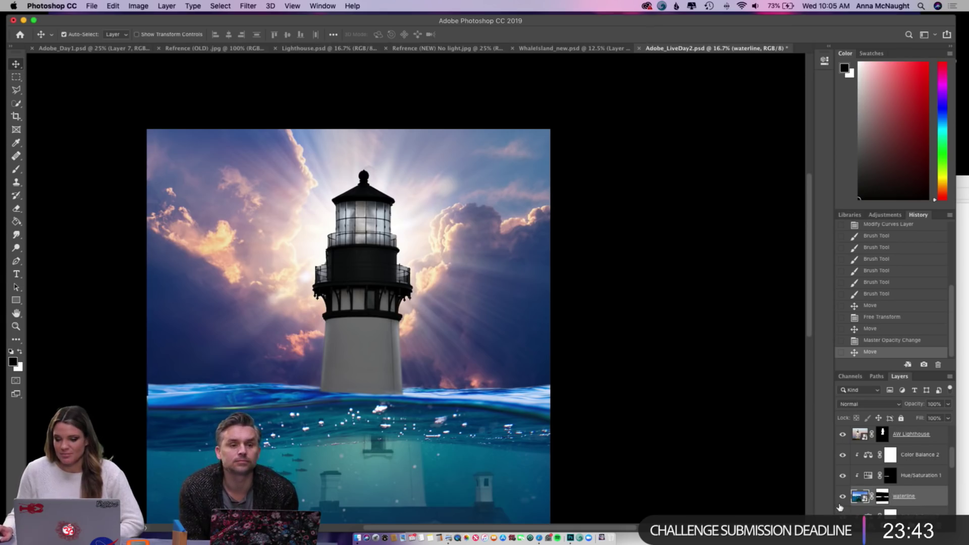
key("alt+shift+super+n")
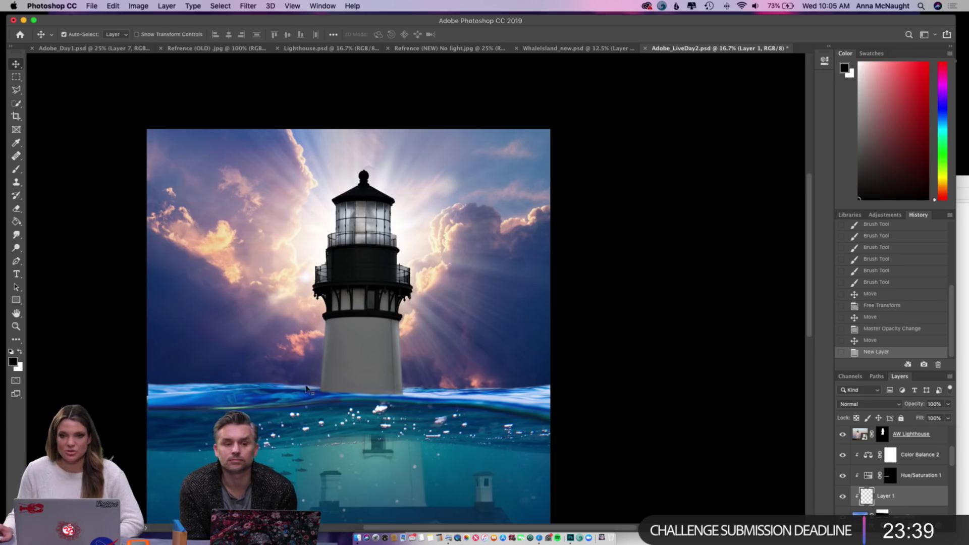
- Prepare a white brush at 6% flow and set the new clipped layer's blend mode to Overlay
left_click(16, 169)
key("x")
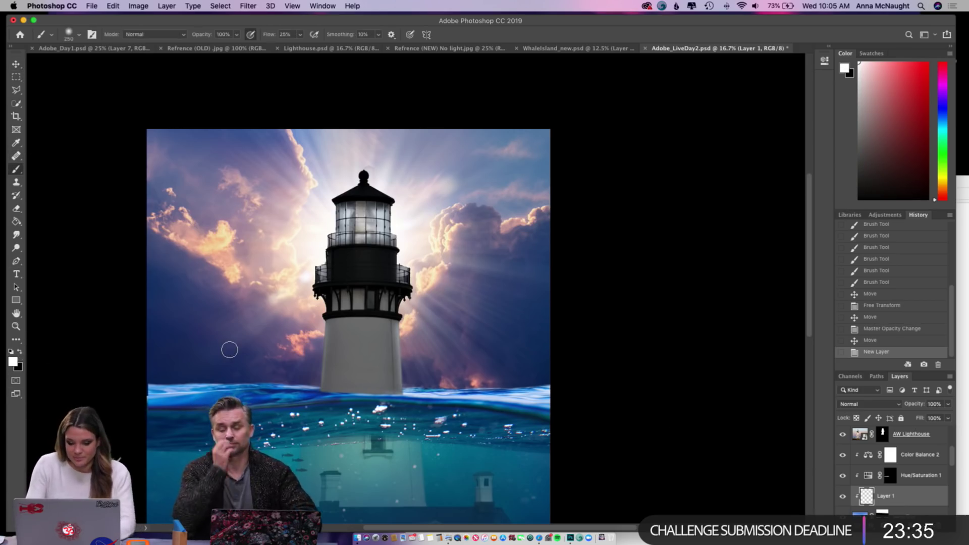
key("super+equal")
key("super+equal")
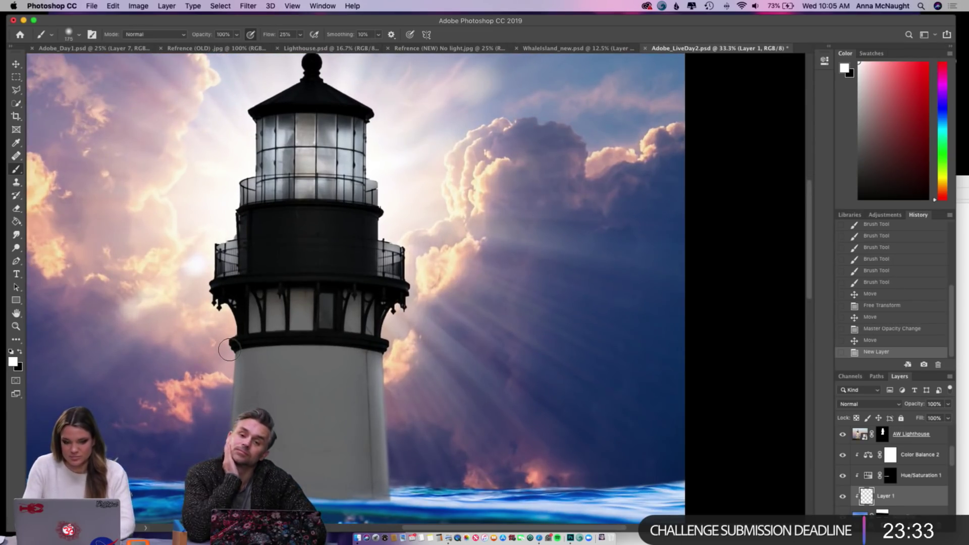
left_click(300, 35)
left_click_drag(301, 47, 291, 46)
left_click(864, 404)
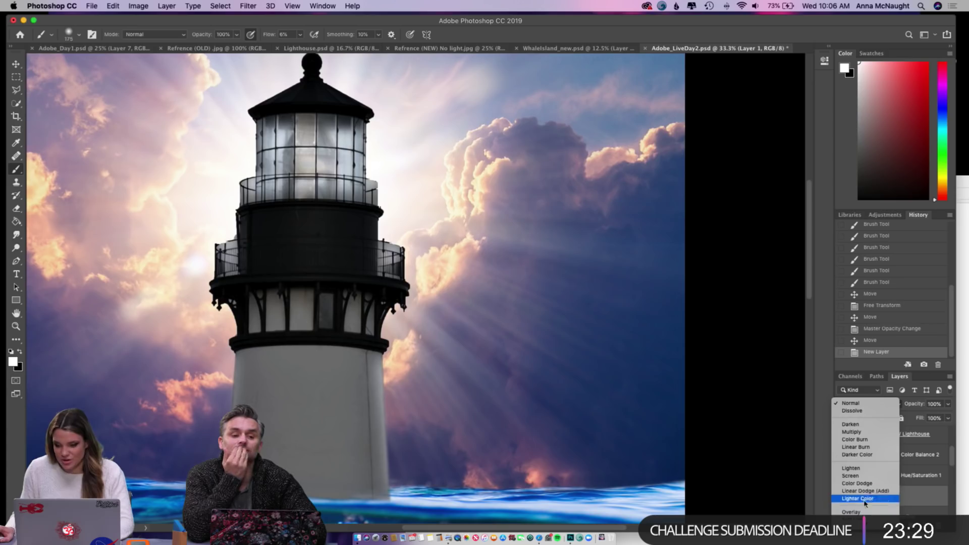
left_click(863, 512)
- Brighten the water surface beside the tower's right edge with white strokes, raising the brush flow to 17%
scroll(448, 473, "down", 1)
scroll(449, 474, "left", 1)
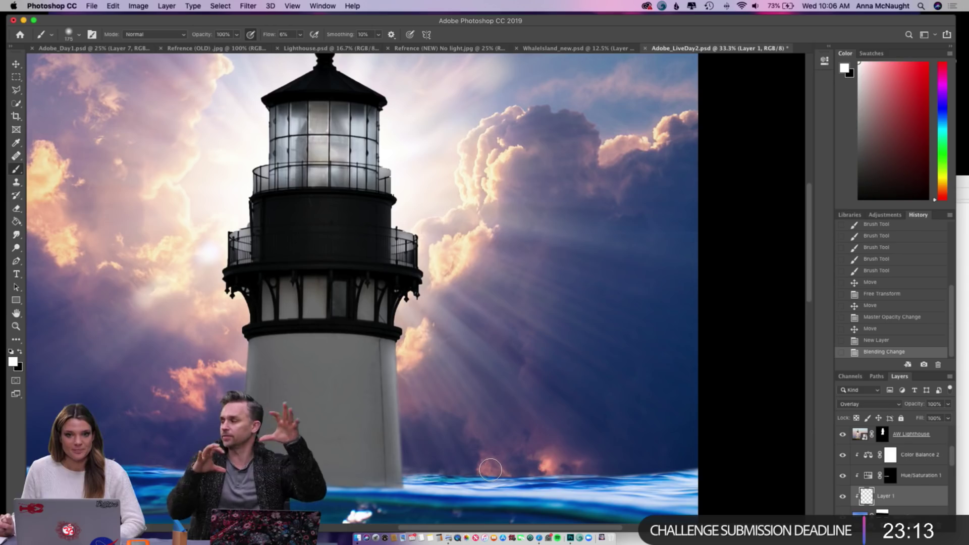
scroll(519, 463, "down", 2)
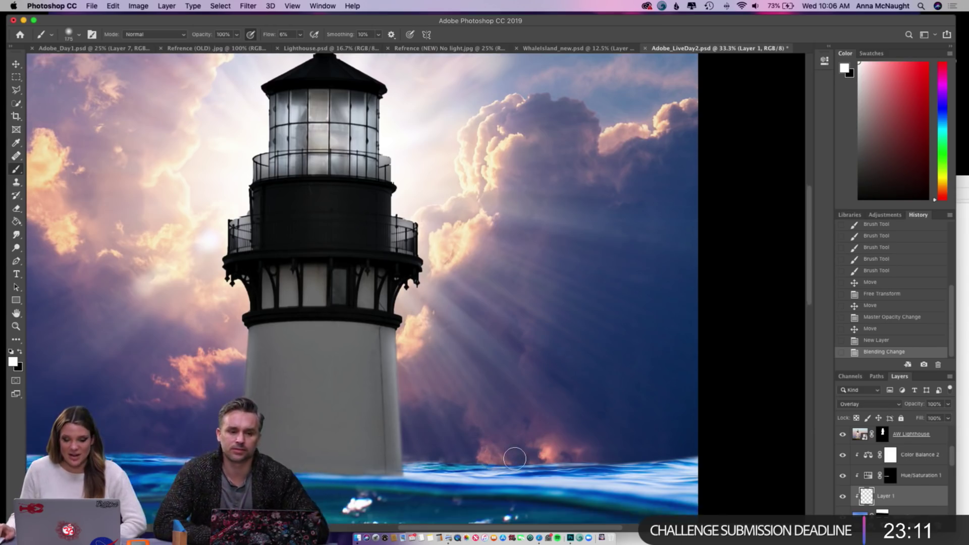
mouse_move(415, 442)
left_mouse_down()
mouse_move(452, 444)
mouse_move(435, 448)
left_mouse_up()
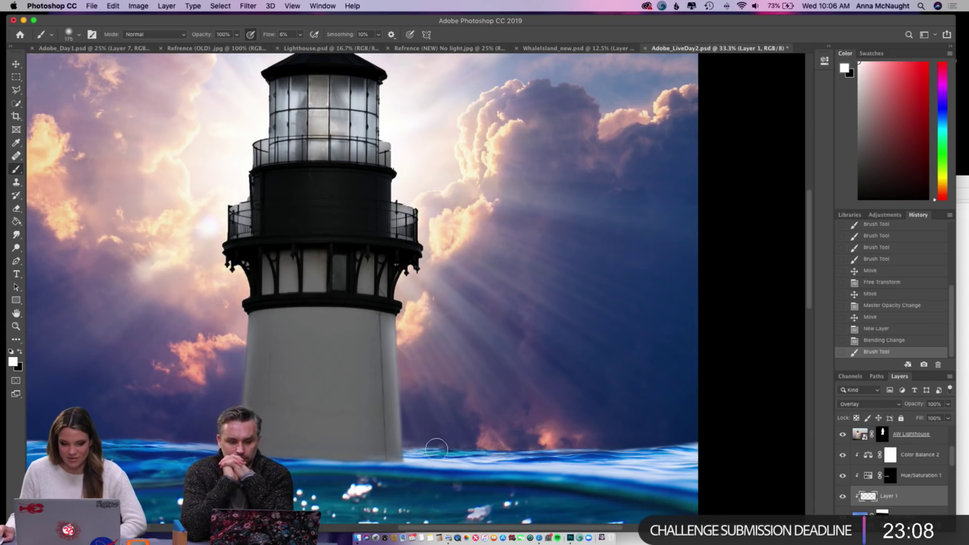
left_click(300, 34)
left_click_drag(299, 46, 305, 46)
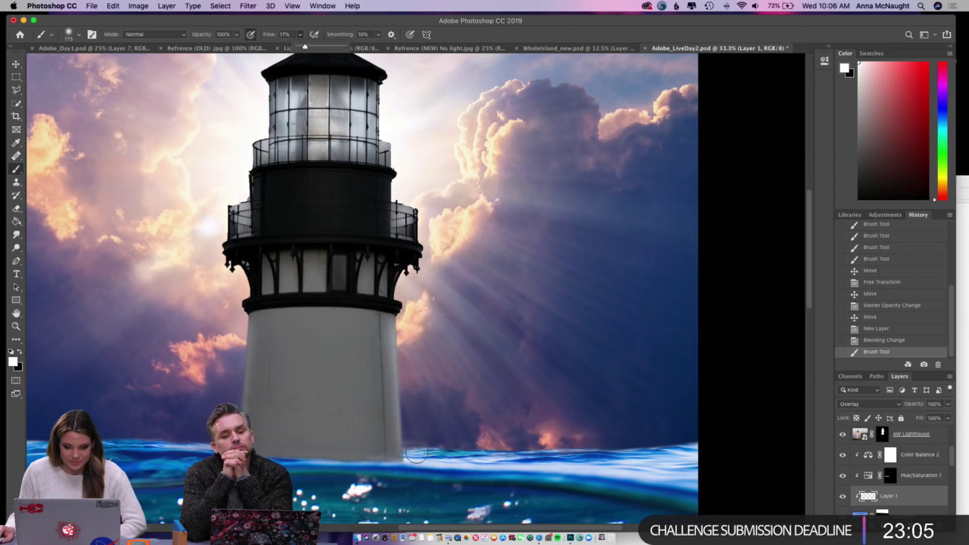
mouse_move(409, 457)
left_mouse_down()
mouse_move(488, 458)
mouse_move(498, 455)
mouse_move(416, 448)
mouse_move(543, 451)
mouse_move(626, 438)
left_mouse_up()
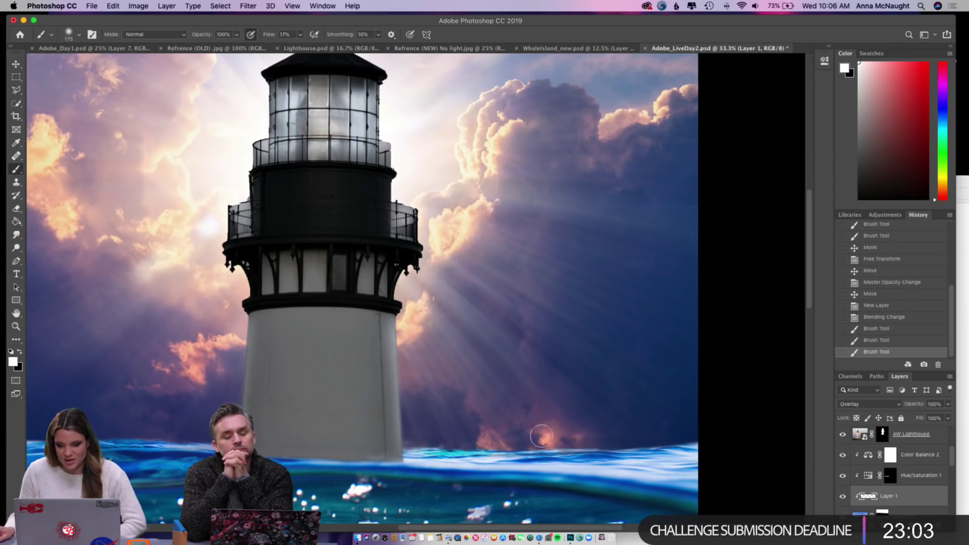
- Reduce the brush to 90 px and paint finer highlights on the water below the orange horizon clouds right of the tower
key("bracketleft")
key("bracketleft")
key("bracketleft")
key("bracketleft")
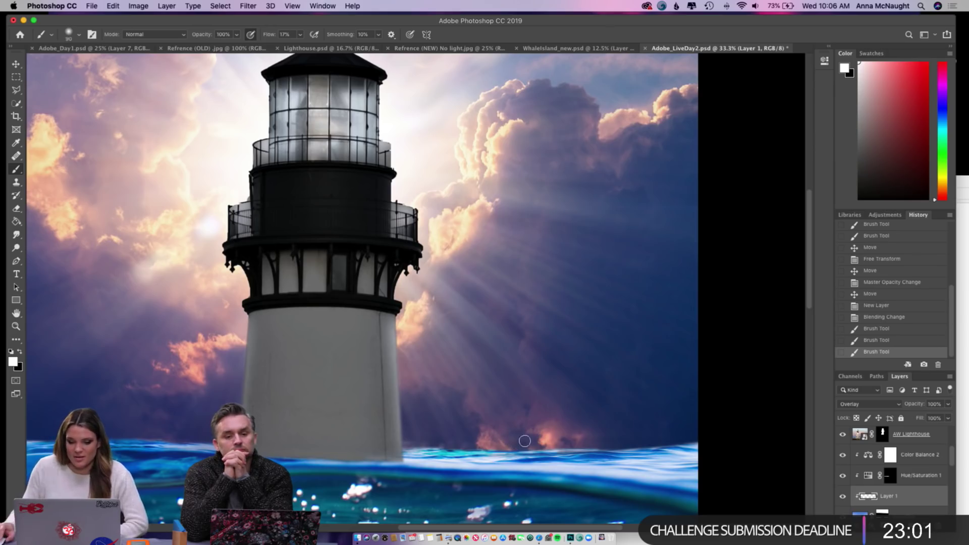
left_click_drag(511, 451, 596, 446)
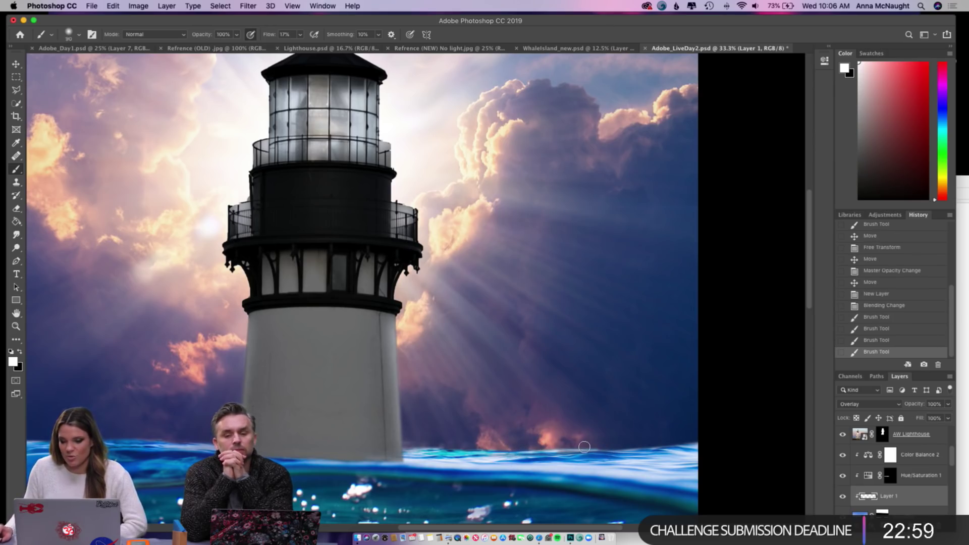
scroll(576, 445, "down", 1)
scroll(575, 445, "left", 1)
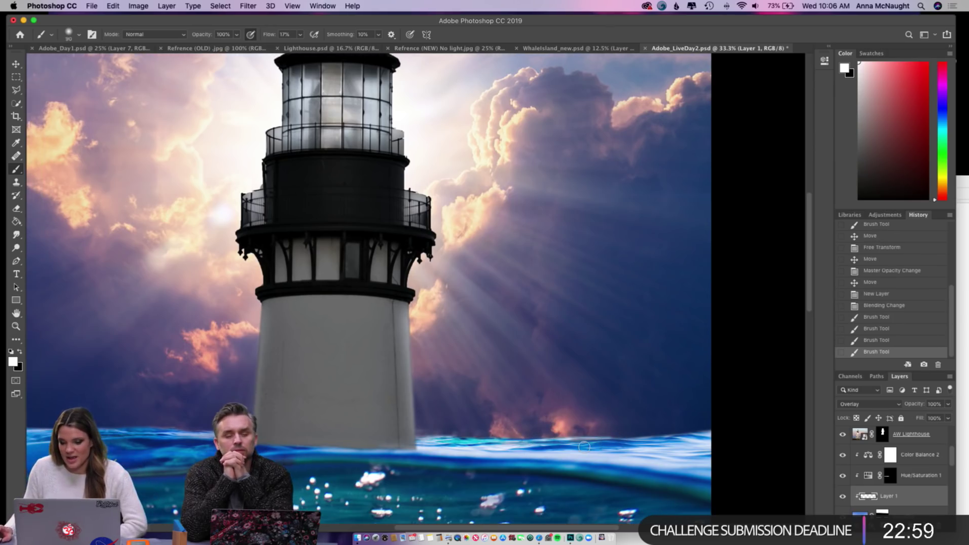
left_click_drag(520, 446, 588, 446)
left_click(515, 435)
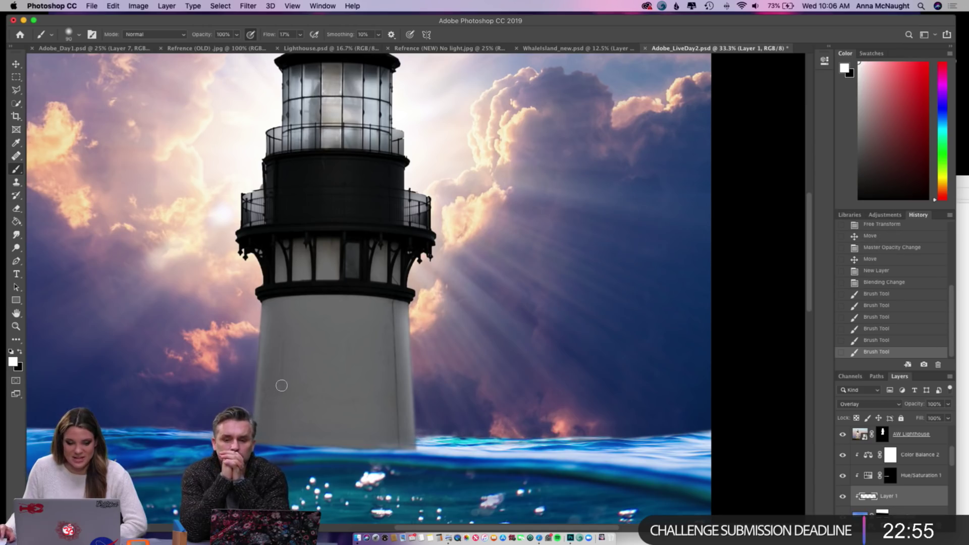
- Paint white highlights along the water surface from the tower's base toward the left
scroll(454, 433, "left", 10)
mouse_move(402, 434)
left_mouse_down()
mouse_move(419, 430)
mouse_move(329, 435)
left_mouse_up()
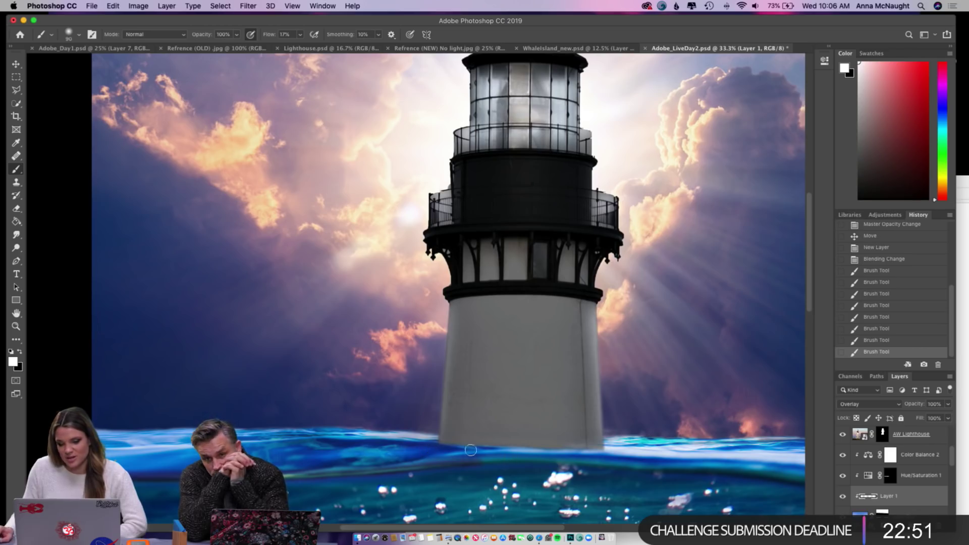
left_click_drag(449, 448, 295, 442)
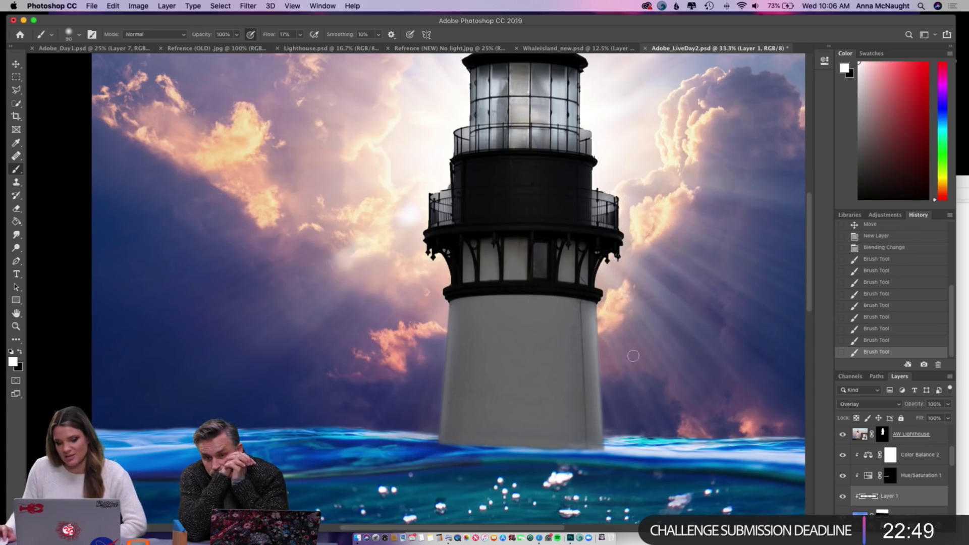
- Duplicate the AdobeStock_139953138 sky layer
left_click(16, 64)
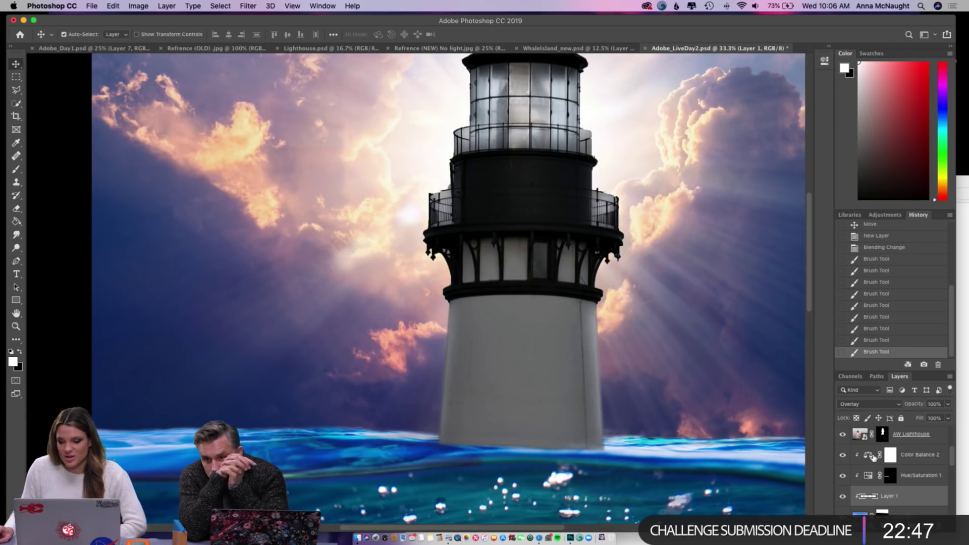
scroll(920, 498, "down", 5)
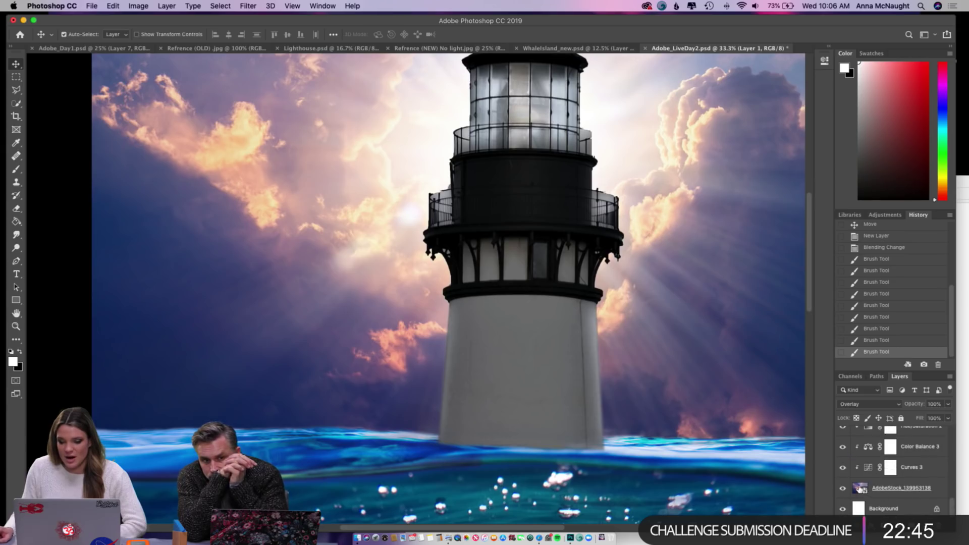
left_click(857, 488)
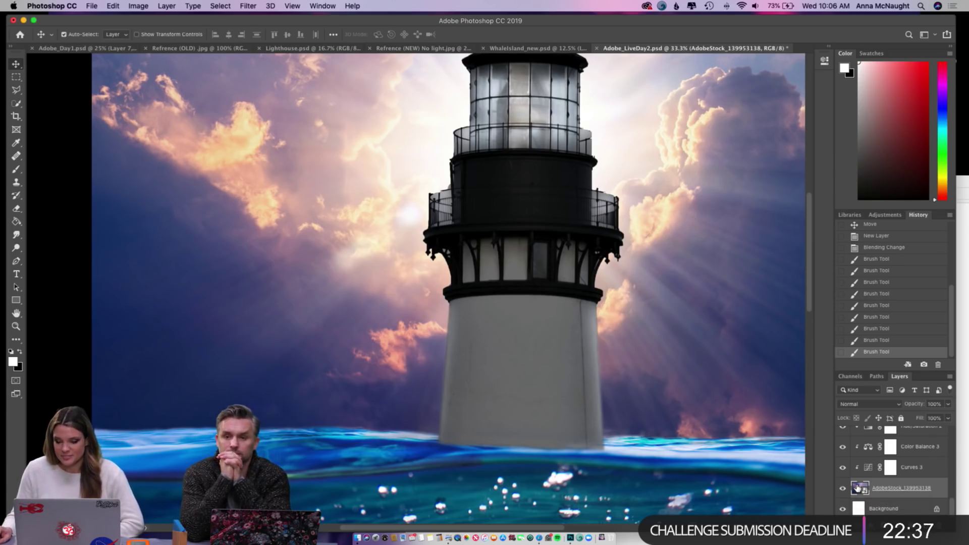
key("super+j")
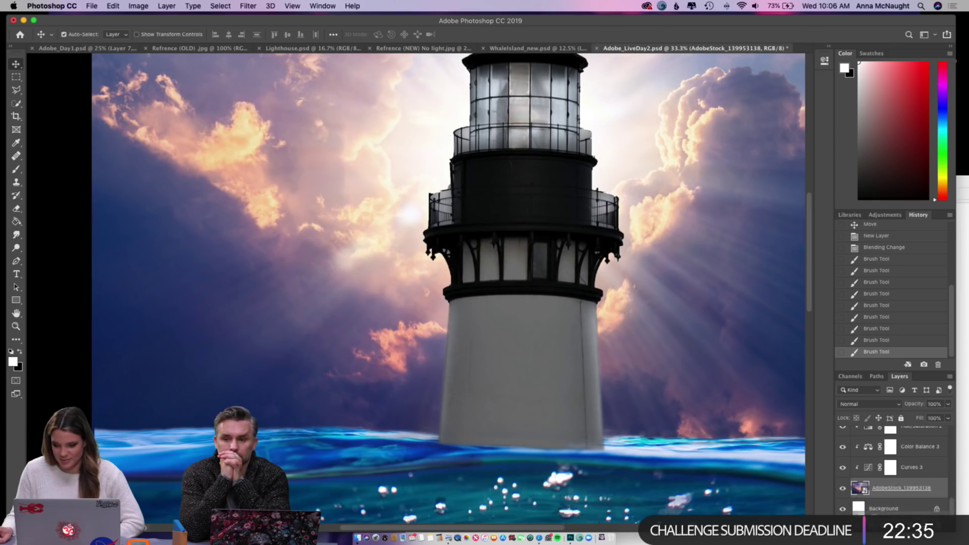
- Clip the Hue/Saturation 2, Color Balance 3 and Curves 3 adjustments to the duplicated sky layer
left_click(904, 470)
scroll(909, 460, "up", 1)
left_click(912, 447, "shift")
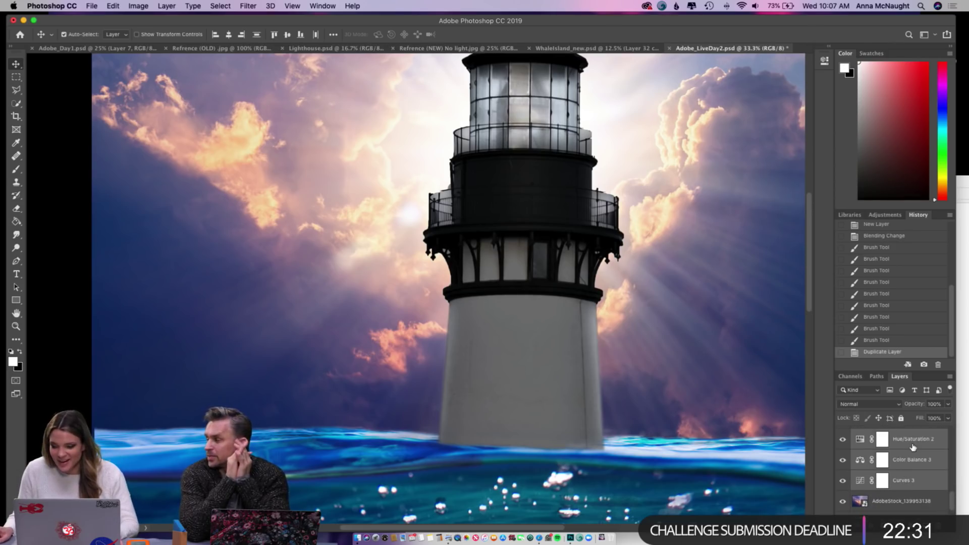
scroll(915, 448, "up", 2)
right_click(922, 471)
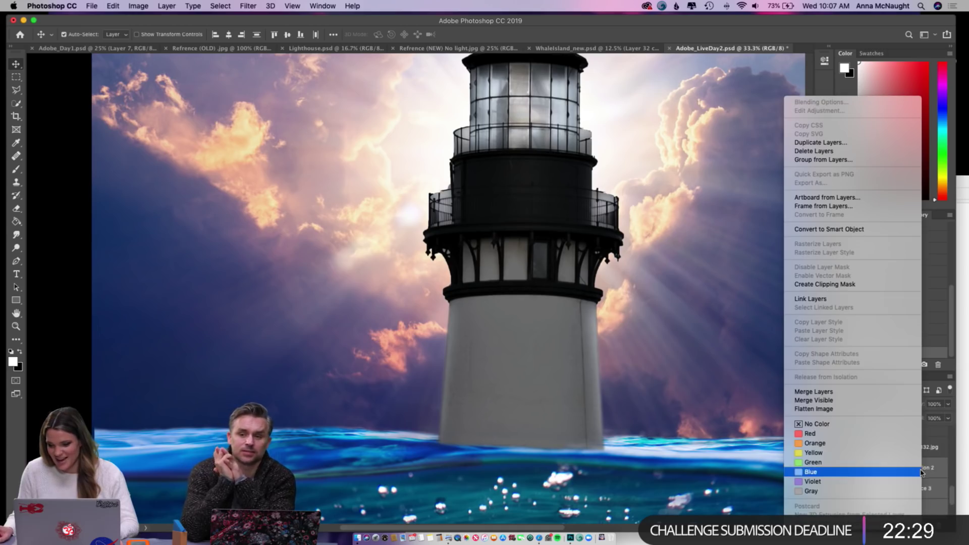
left_click(864, 290)
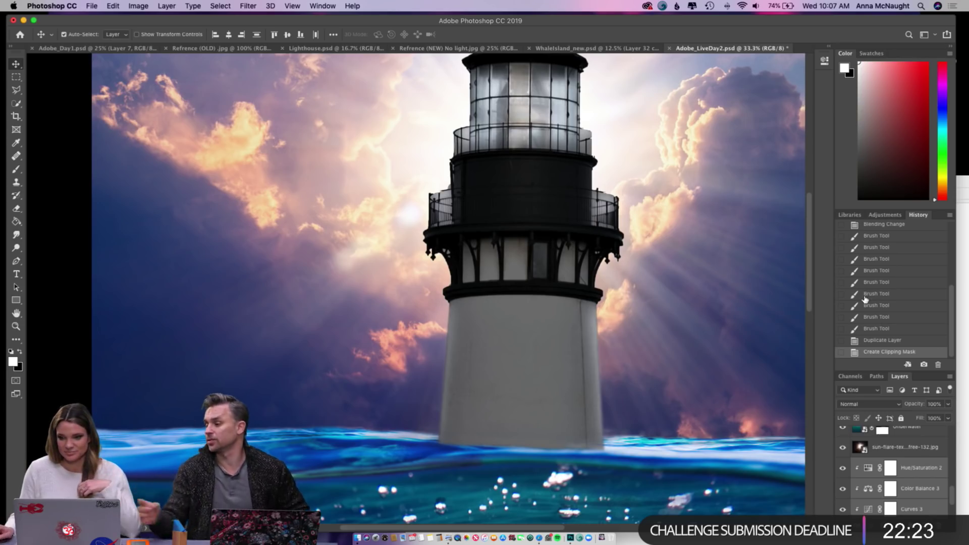
- Collapse the color picker and shrink the history list to make room for a taller layer list
left_click(952, 47)
left_click(952, 48)
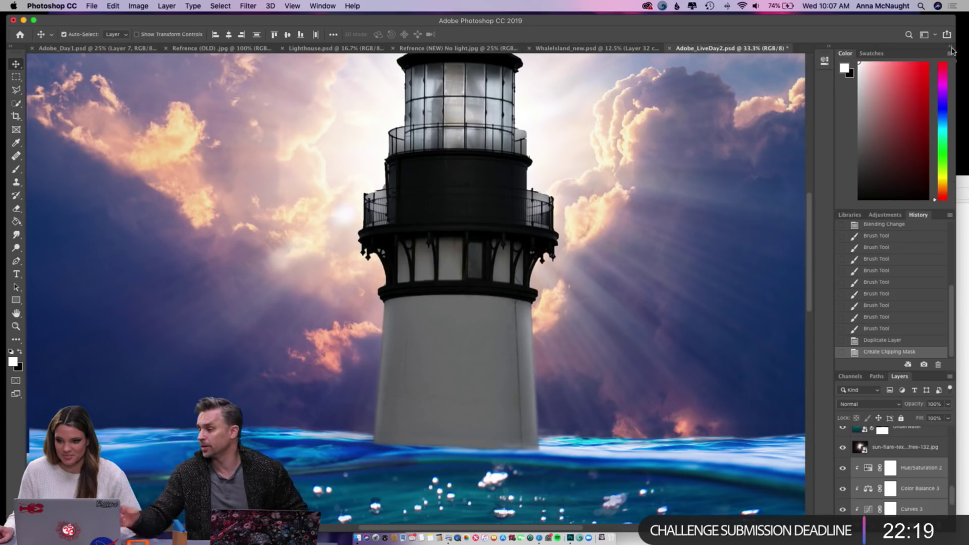
double_click(898, 56)
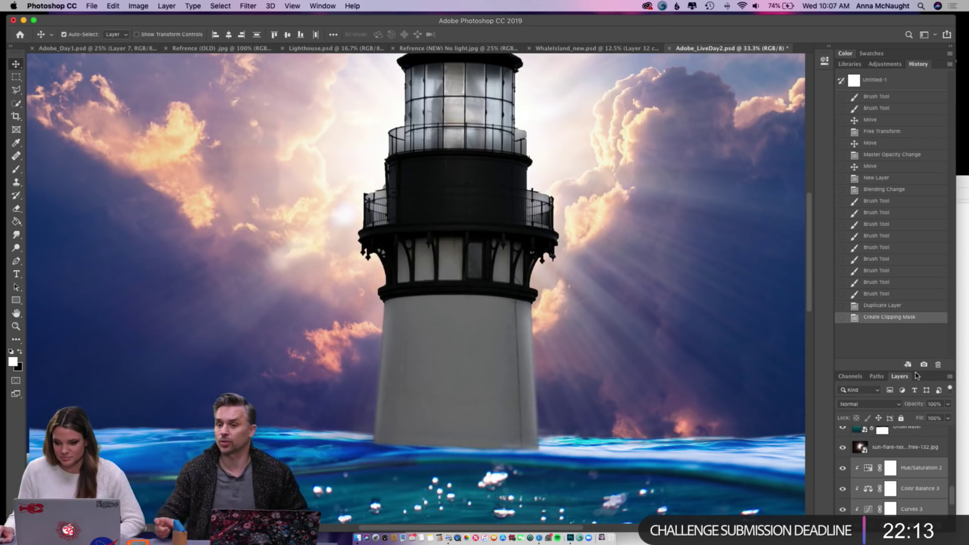
left_click_drag(920, 373, 912, 231)
scroll(895, 349, "up", 5)
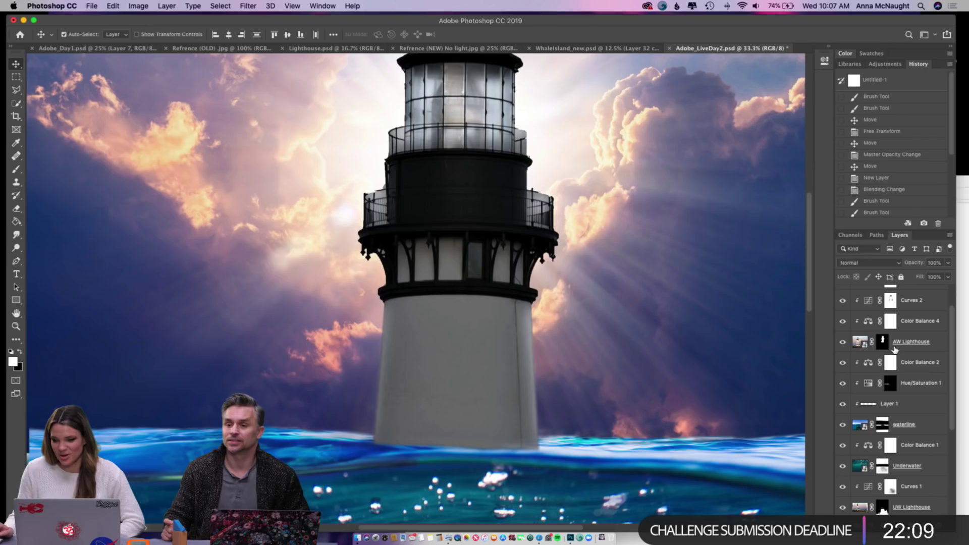
scroll(877, 175, "down", 5)
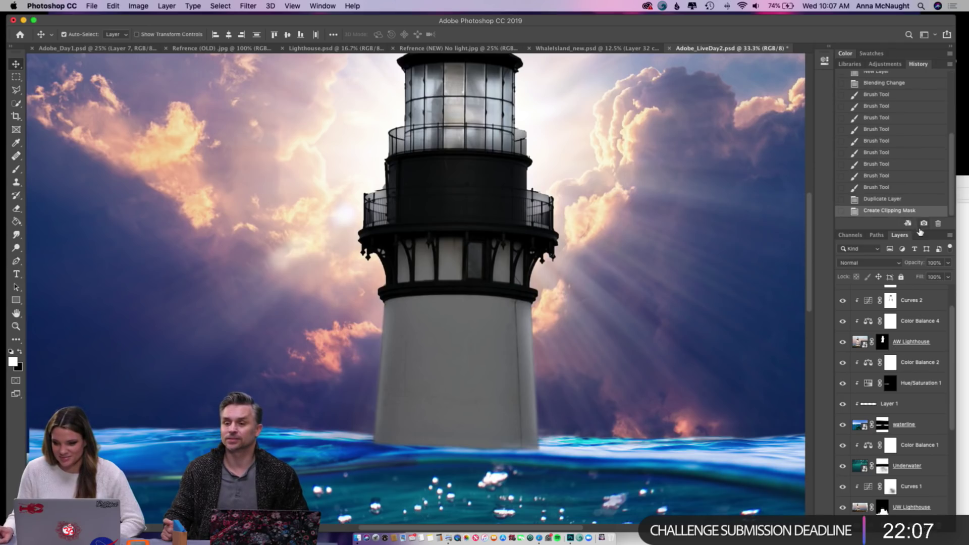
left_click_drag(920, 228, 917, 142)
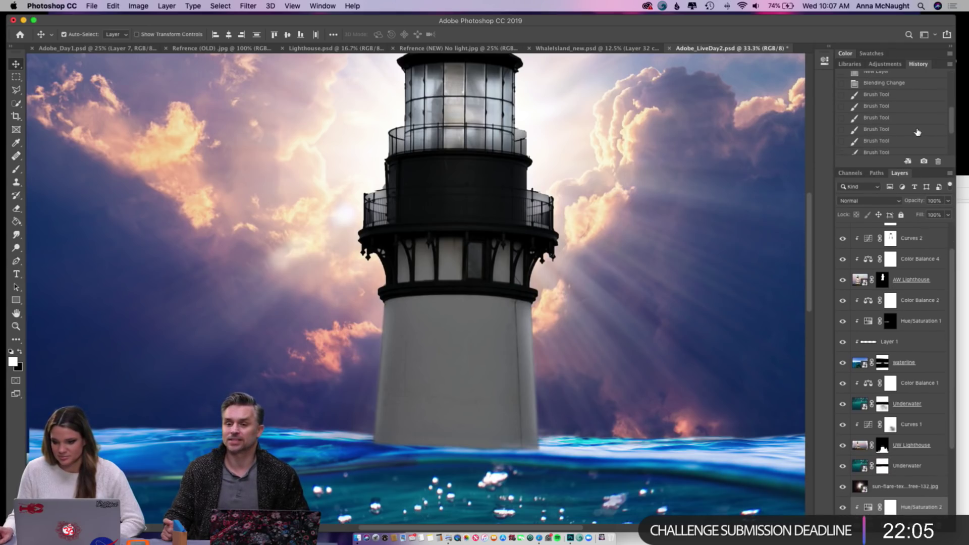
scroll(865, 337, "down", 5)
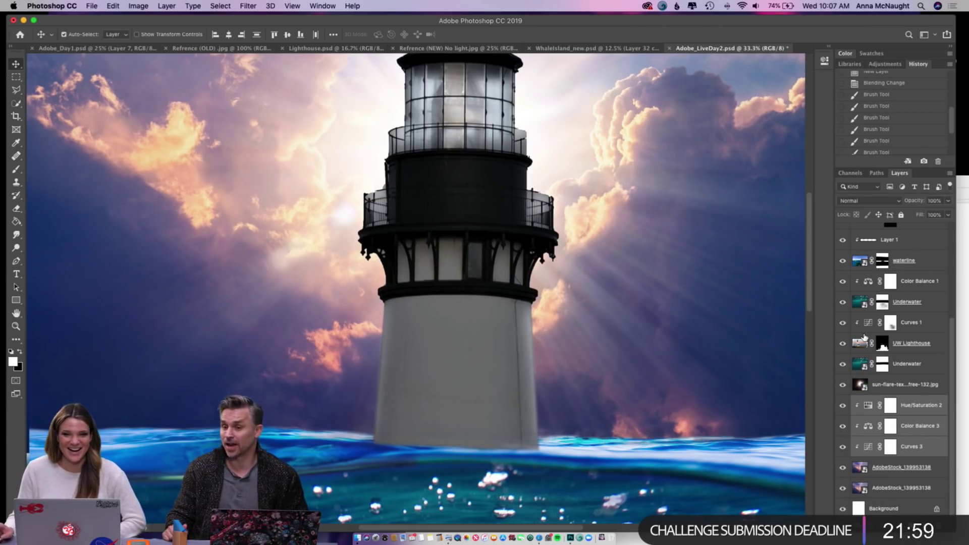
scroll(864, 337, "up", 1)
scroll(865, 338, "down", 1)
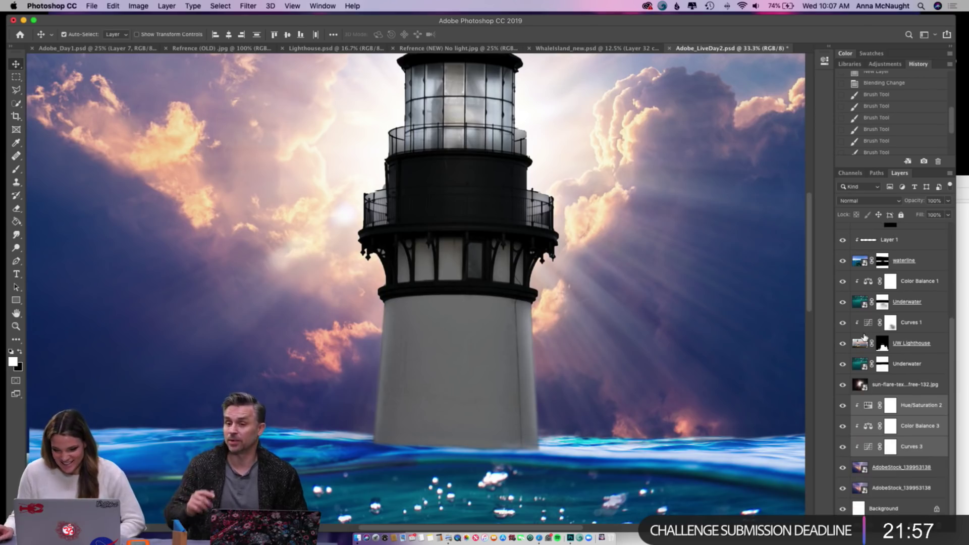
- Group the upper AdobeStock_139953138 sky layer, its clipped adjustments and the sun flare layer, naming the group Background
left_click(892, 472)
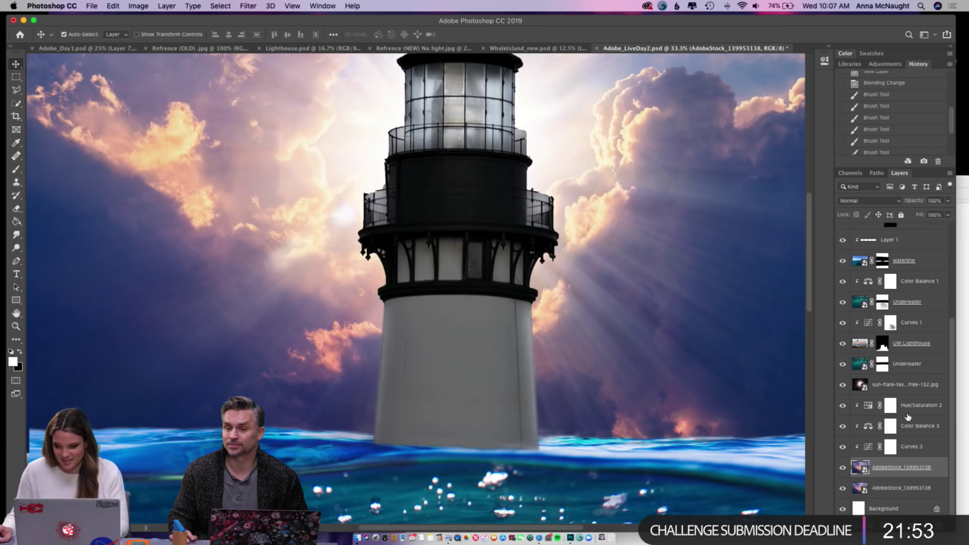
left_click(917, 386, "shift")
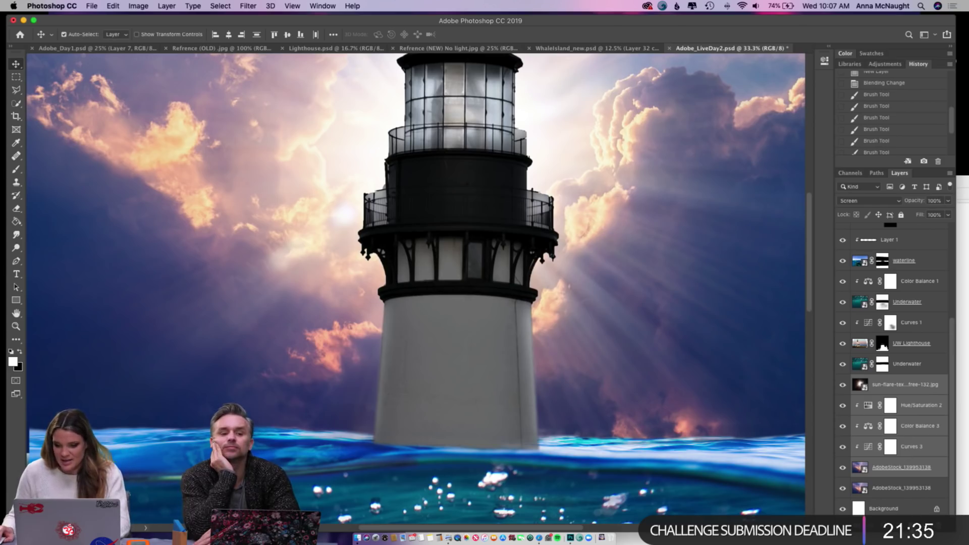
key("ctrl+g")
double_click(879, 471)
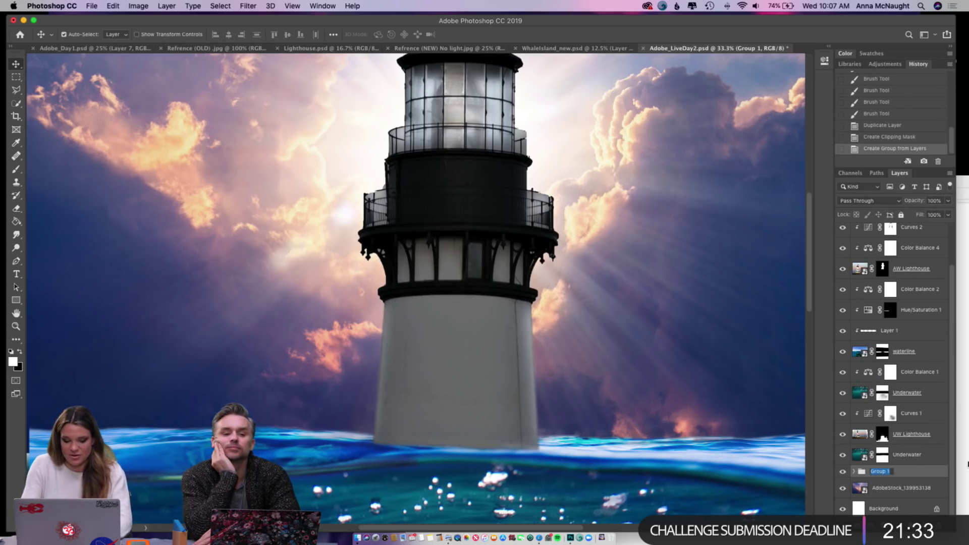
type("Background")
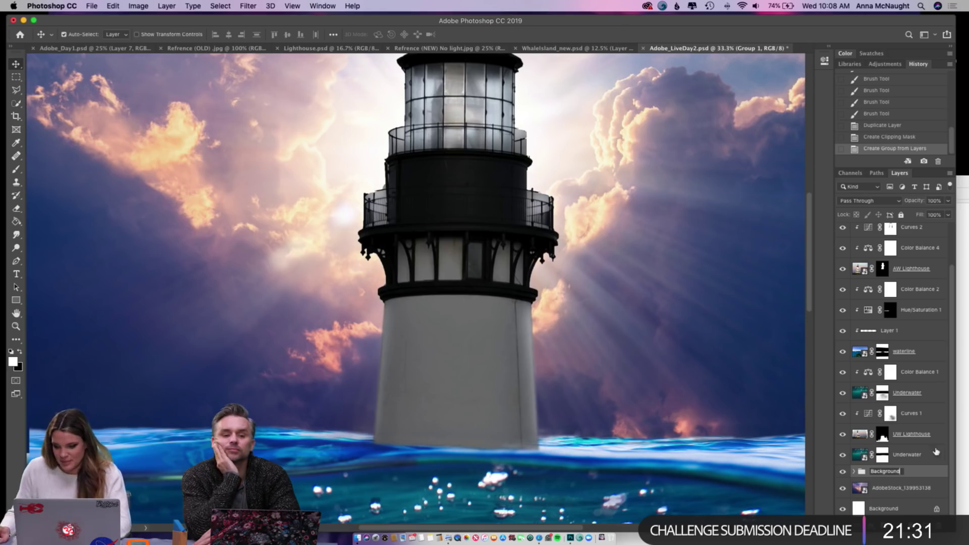
key("Return")
- Group the layers from the lowest Underwater layer up to Color Balance 2 and name the group Underwater
left_click(924, 458)
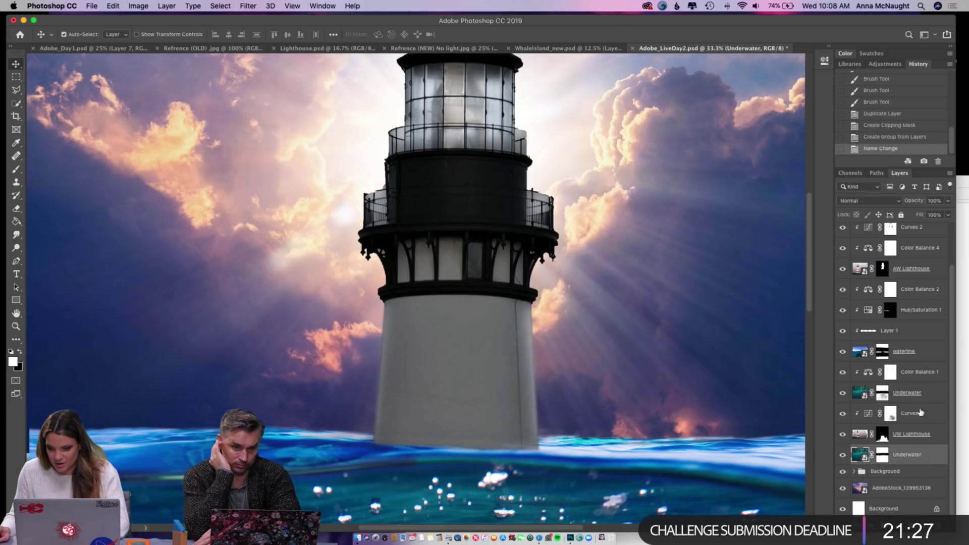
scroll(925, 358, "up", 2)
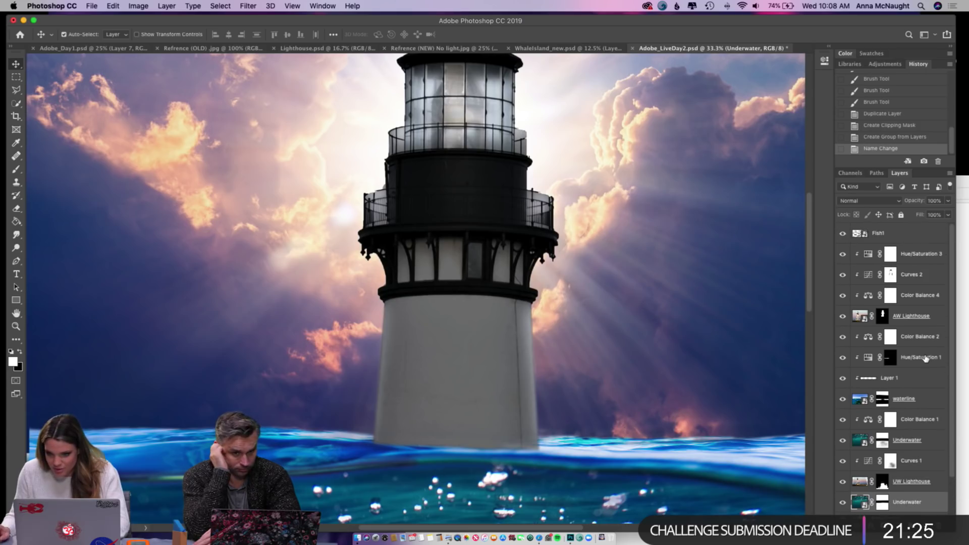
scroll(910, 476, "down", 1)
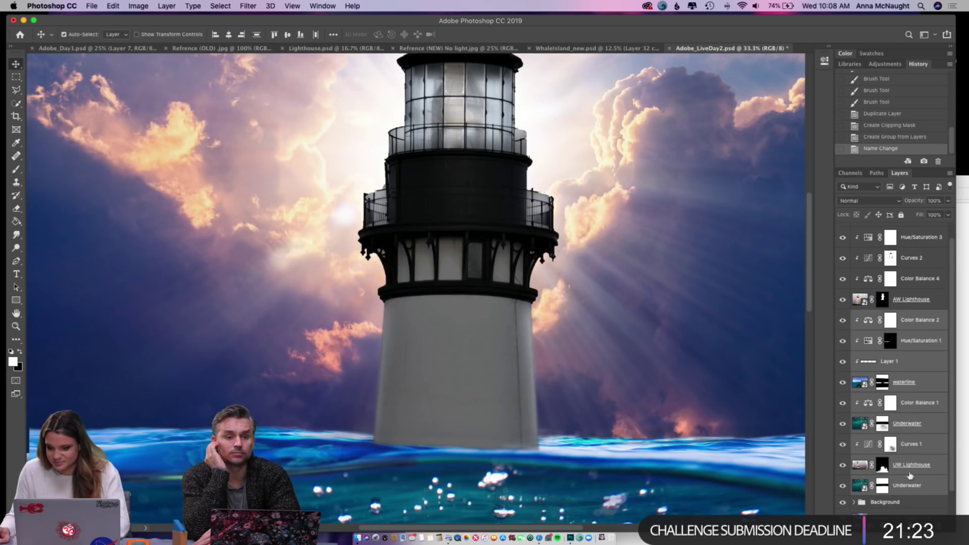
key("super+g")
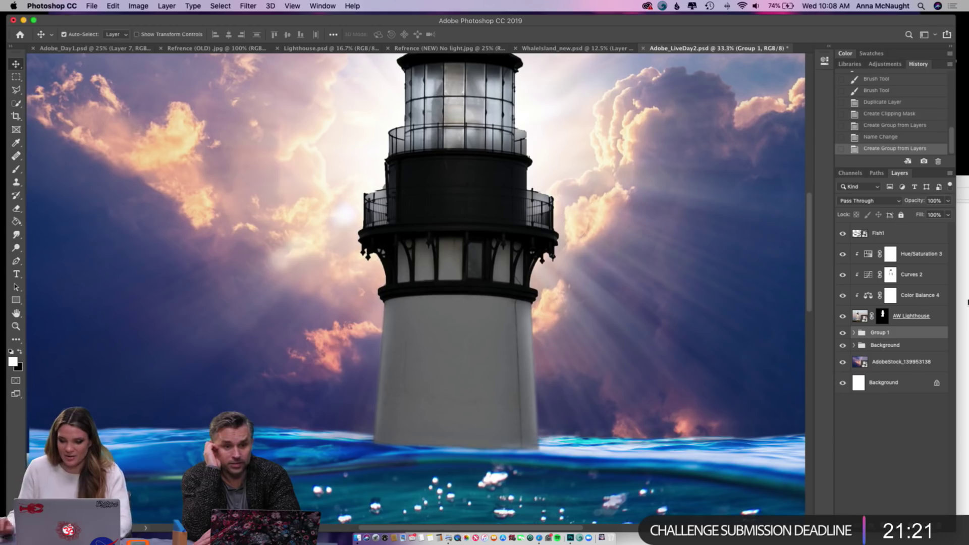
double_click(879, 333)
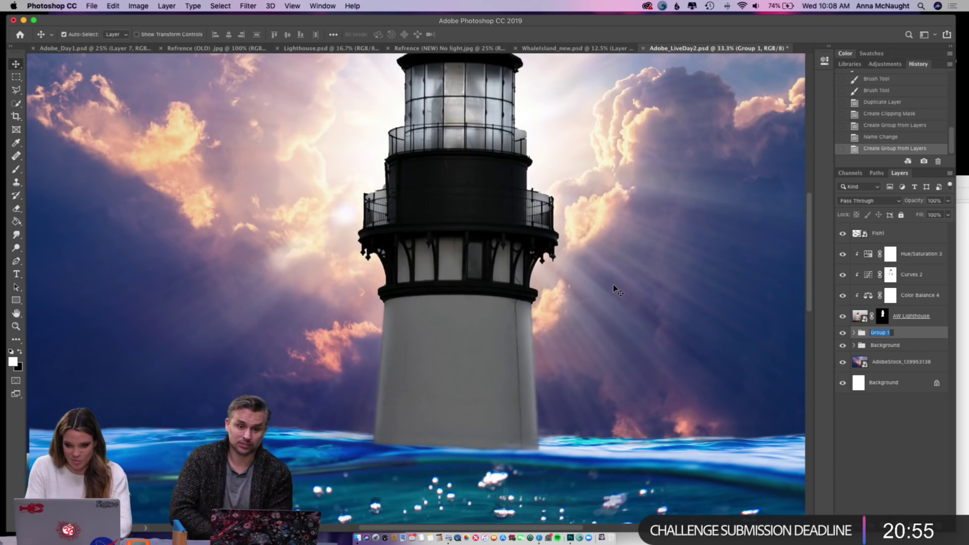
type("Un")
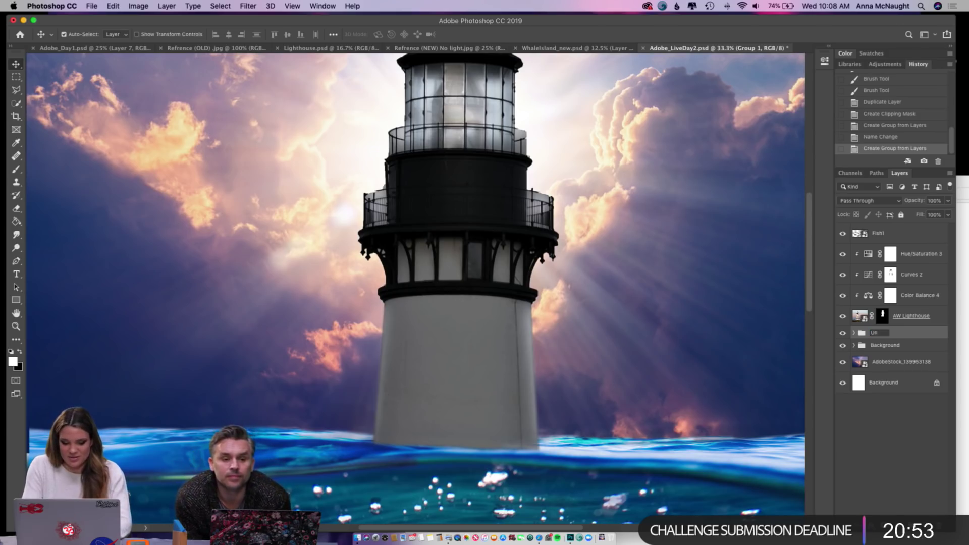
type("derwater")
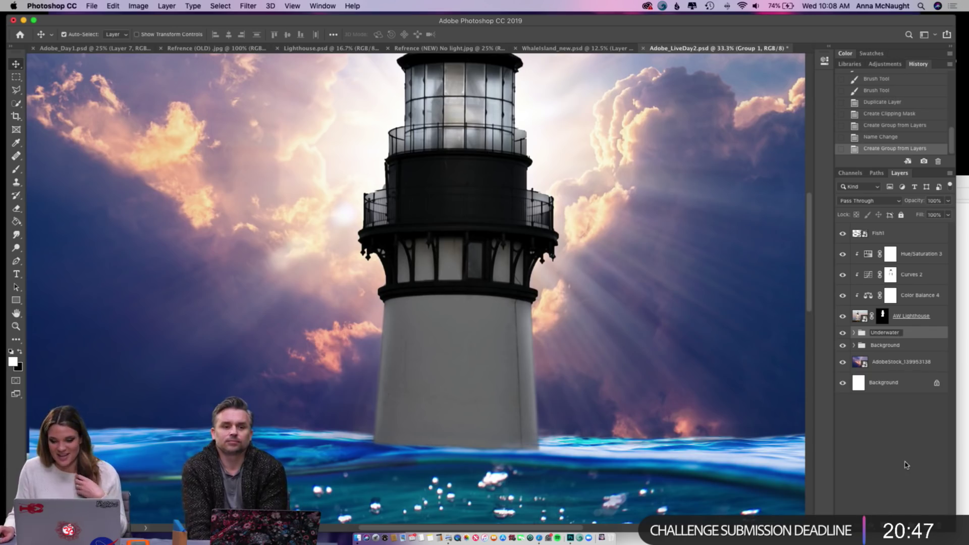
key("Return")
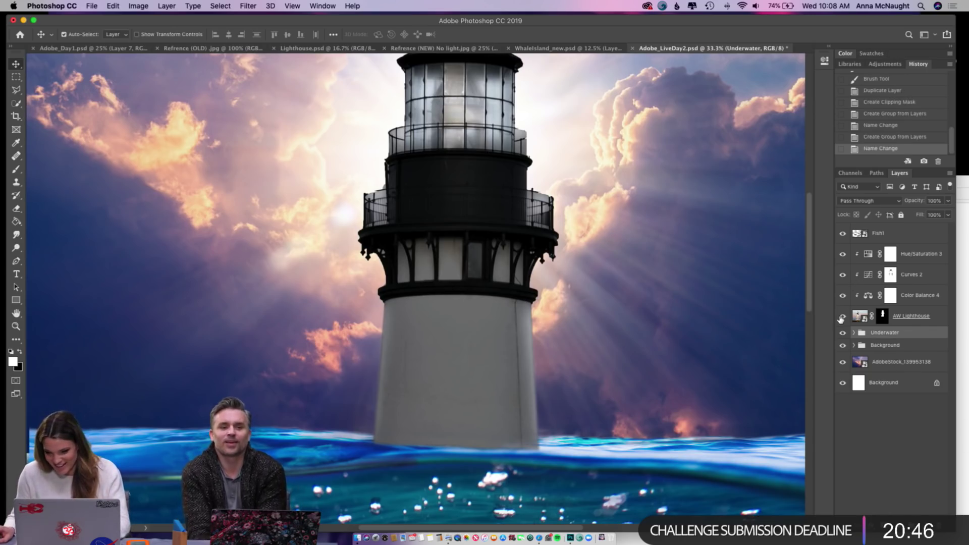
- Group the AW Lighthouse layer with its three clipped adjustments and name the group Lighthouse
left_click(913, 321)
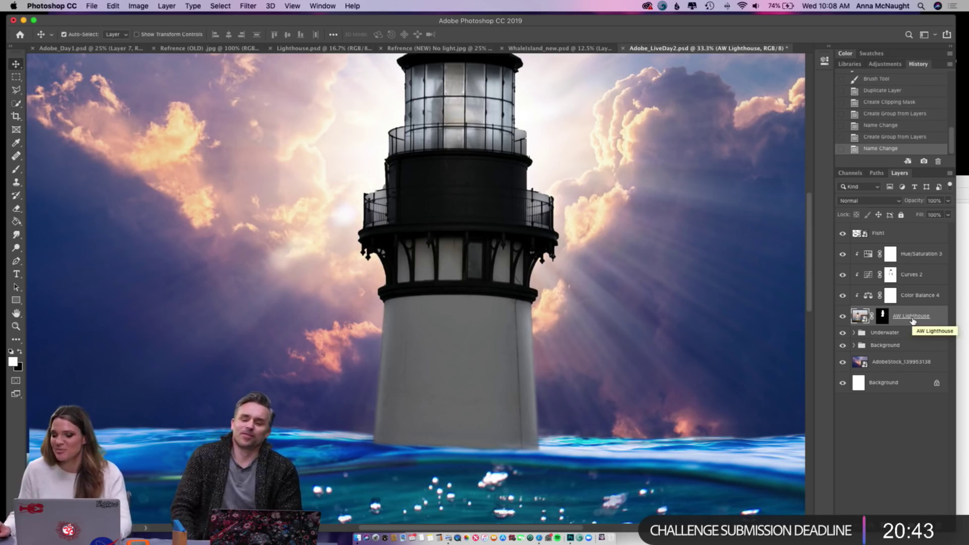
left_click(931, 256, "shift")
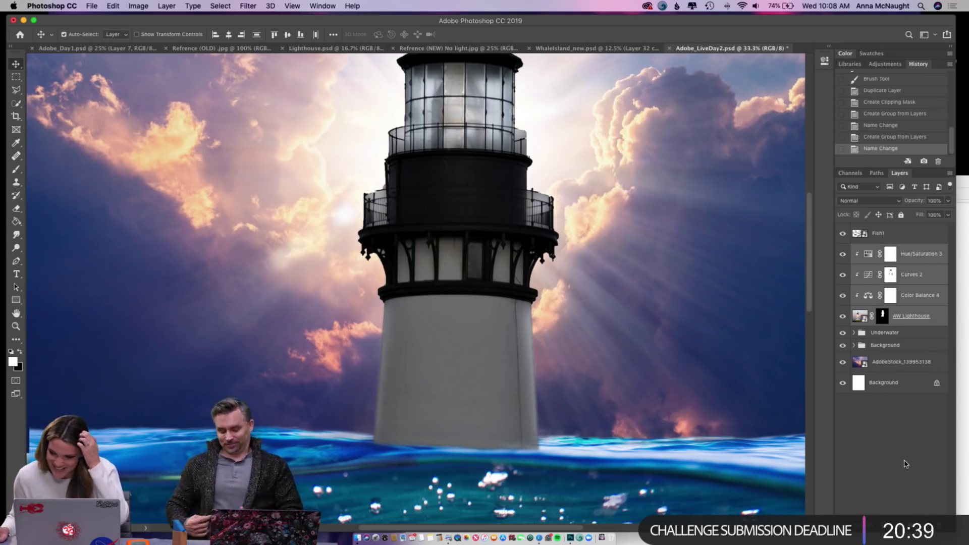
key("super+g")
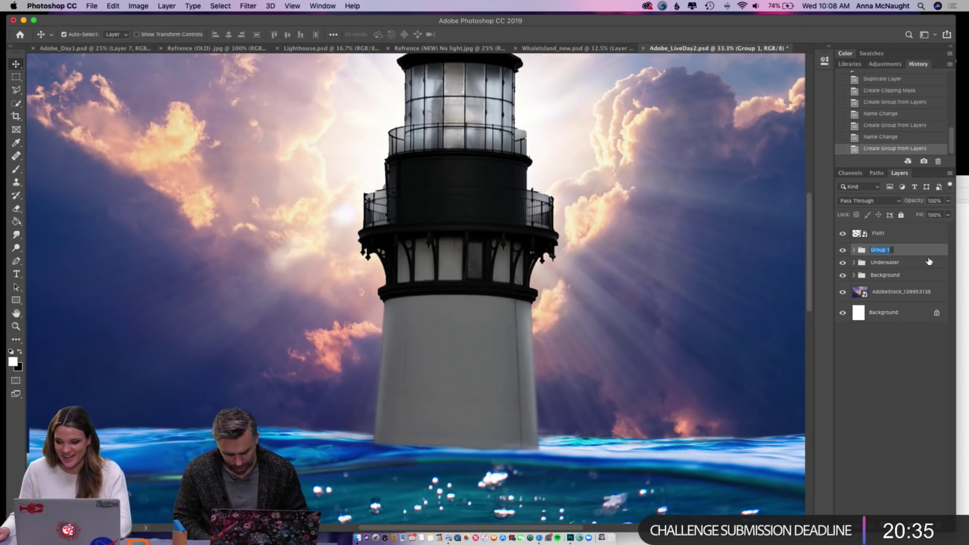
type("Lighth")
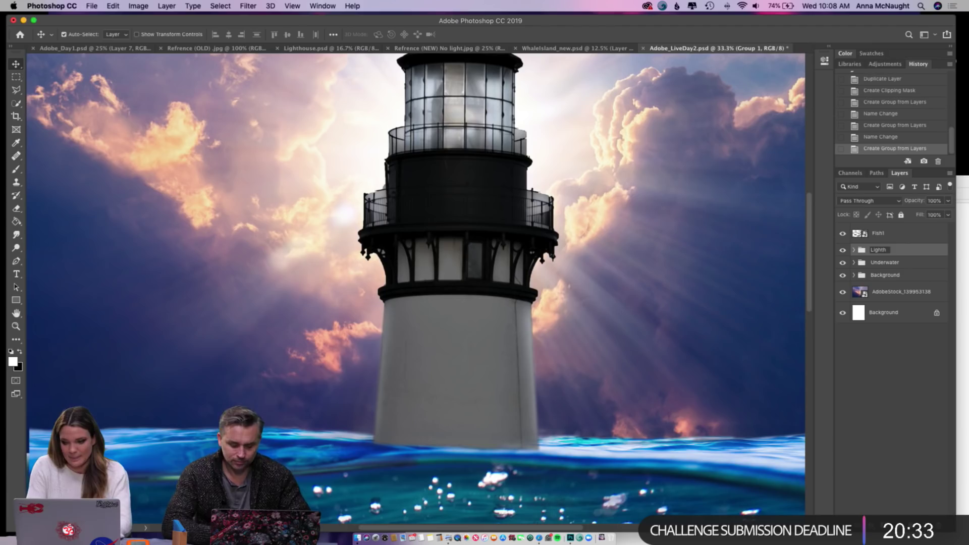
type("ouse")
key("Return")
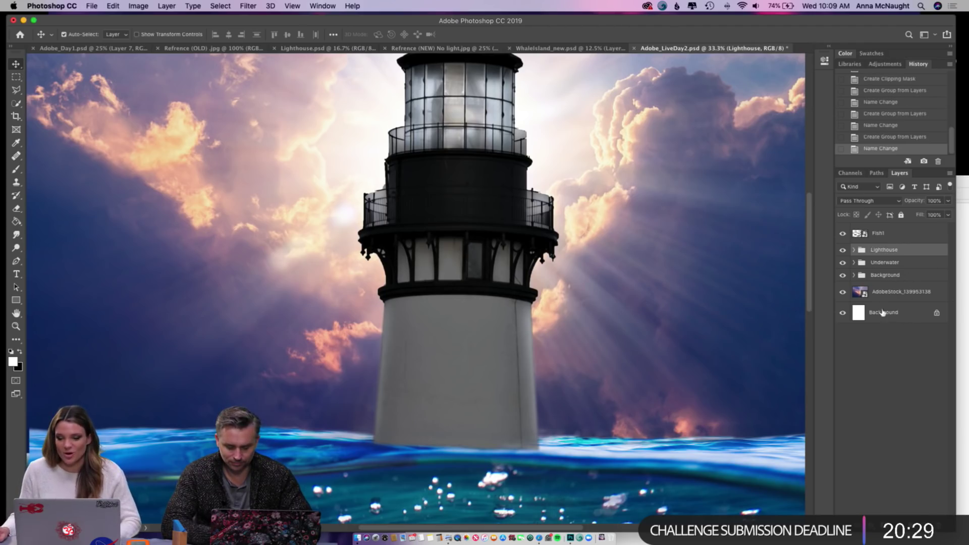
- Place the spare AdobeStock_139953138 sky layer just above the Background group and flip it vertically
left_click_drag(860, 294, 864, 277)
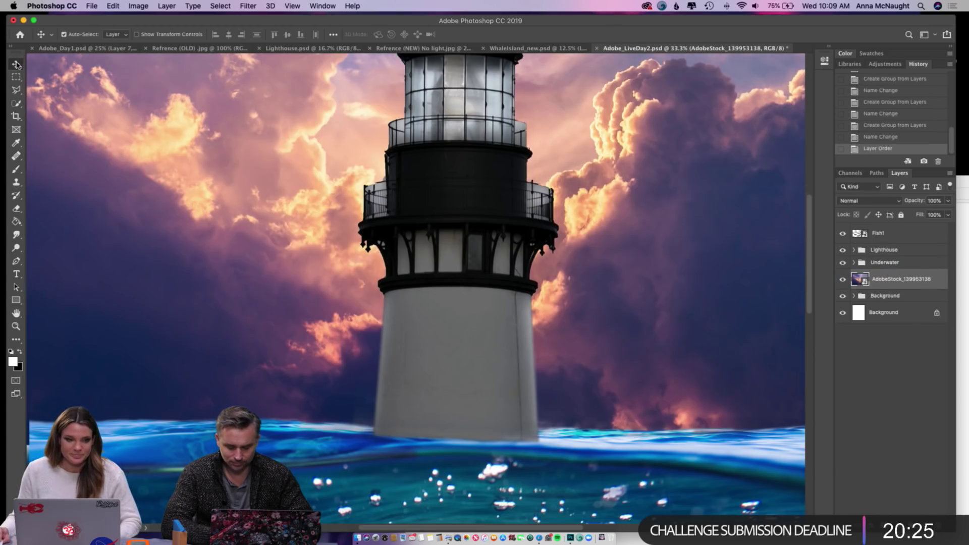
left_click(114, 6)
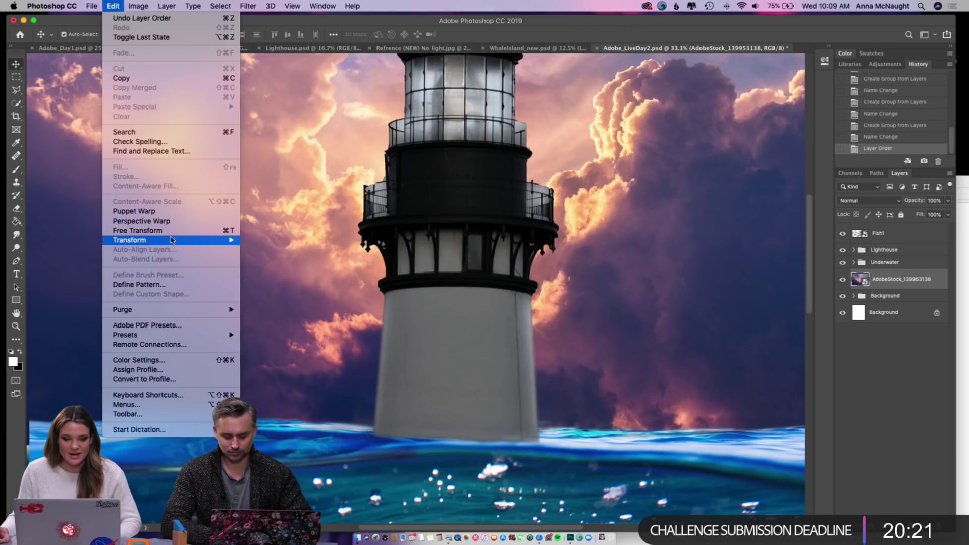
mouse_move(171, 240)
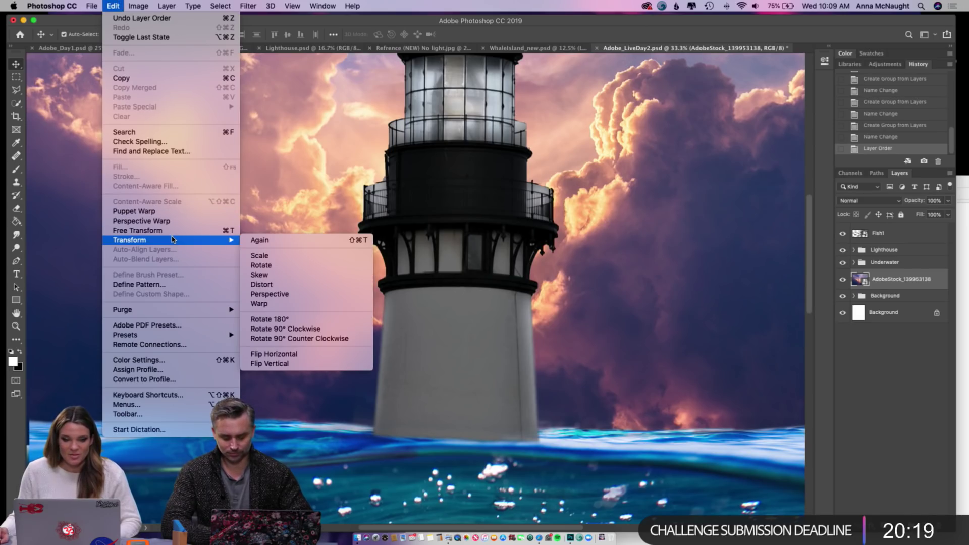
left_click(321, 366)
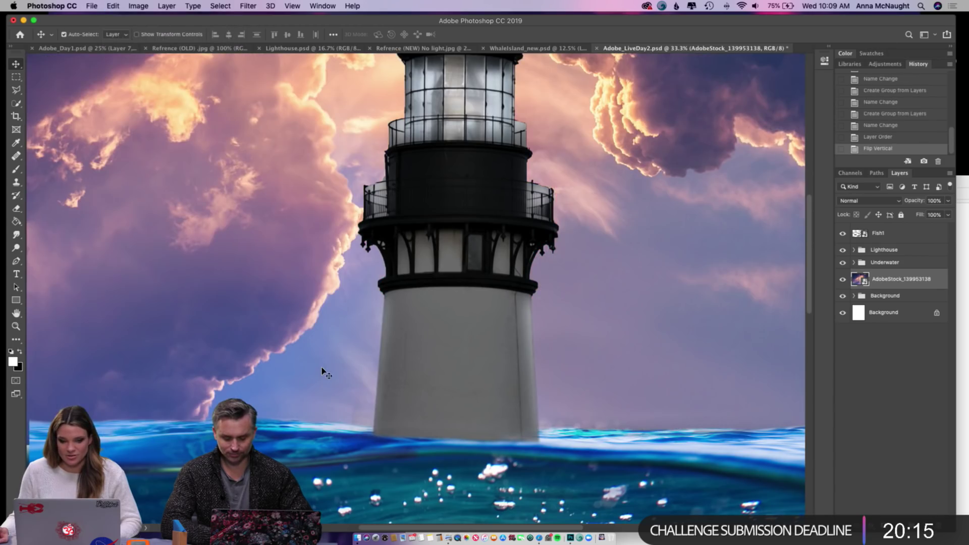
- Shift the flipped sky down over the water area and stack its layer above the Lighthouse group
key("super+minus")
key("super+minus")
key("super+minus")
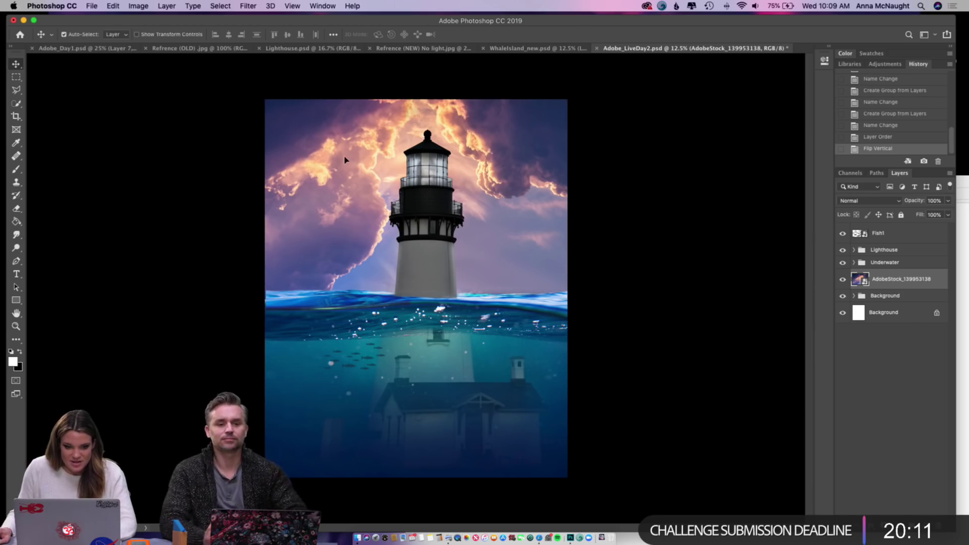
left_click_drag(342, 158, 341, 345)
left_click_drag(897, 280, 896, 245)
mouse_move(510, 277)
left_mouse_down()
mouse_move(513, 329)
mouse_move(516, 267)
left_mouse_up()
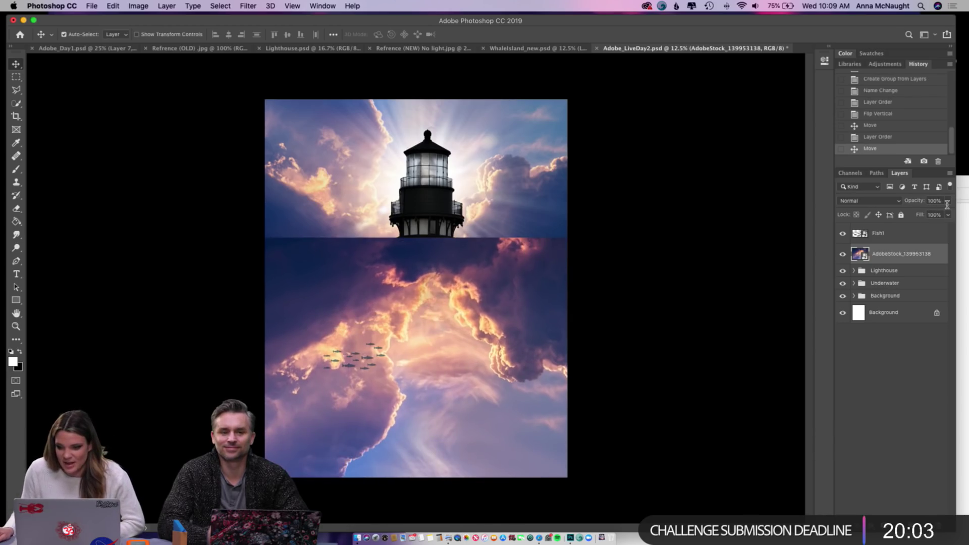
- Preview the flipped sky over the water at 47% opacity, and restore it to full opacity
left_click(948, 202)
left_click(924, 214)
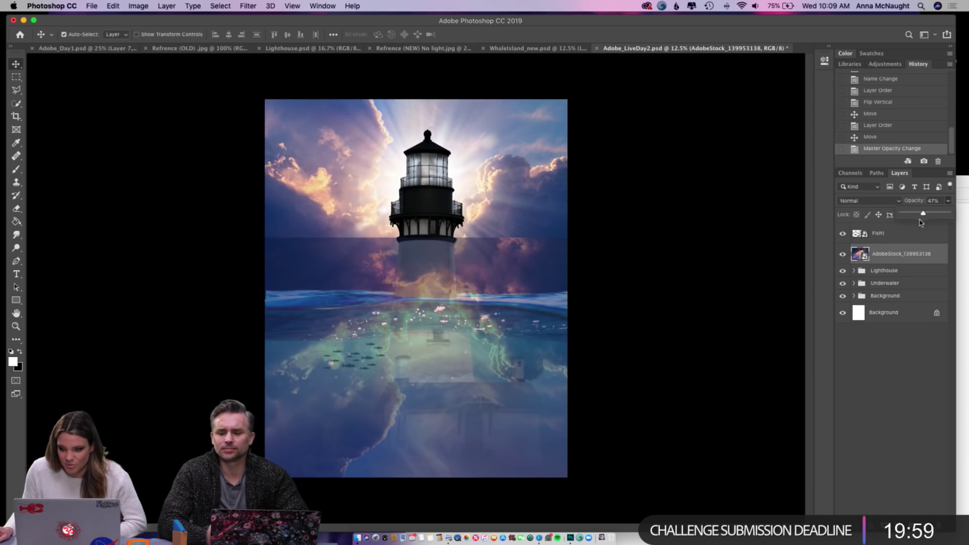
key("0")
- Place the flipped sky at the top of the Underwater group and clip it to the waterline layer
left_click(853, 283)
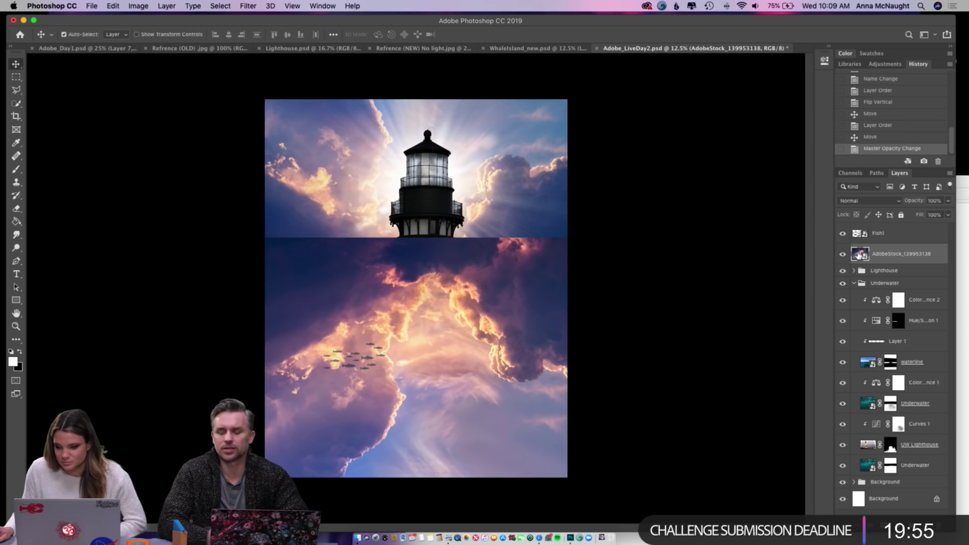
left_click_drag(915, 252, 920, 286)
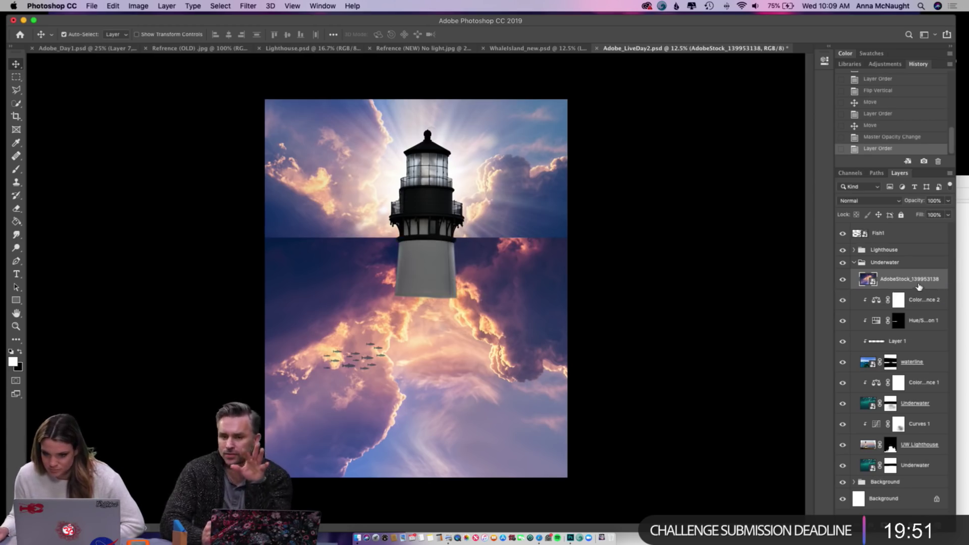
right_click(919, 286)
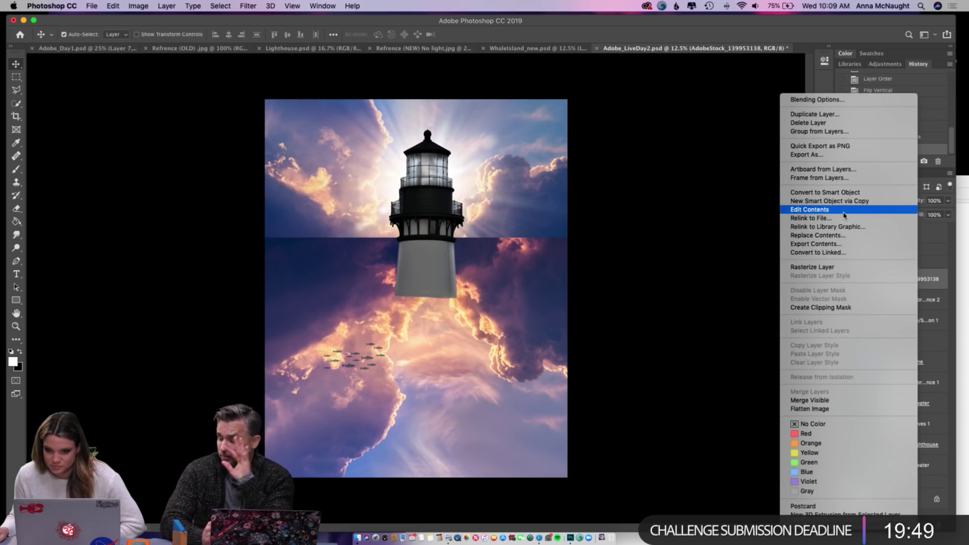
left_click(845, 307)
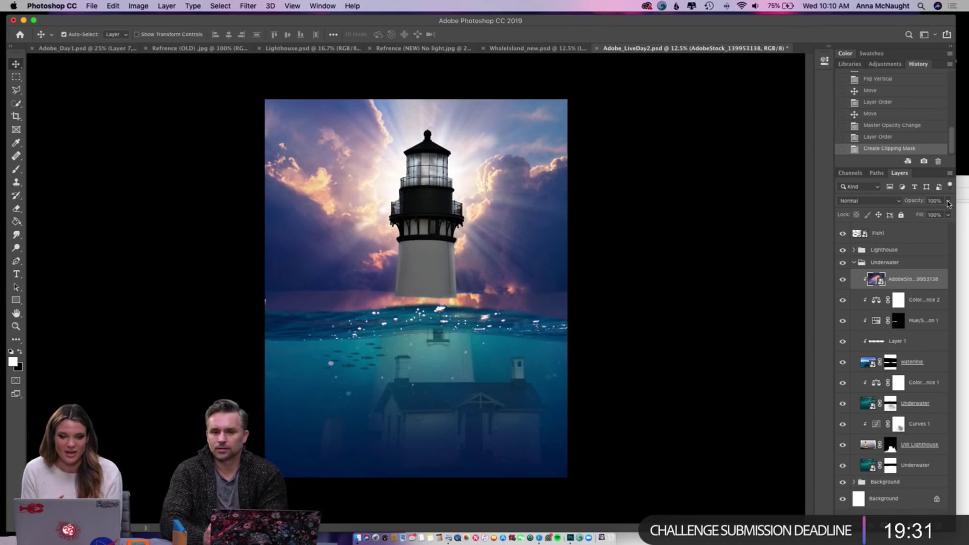
- Examine the waterline reflection in the Lighthouse.psd composite and return to Adobe_LiveDay2.psd
left_click(295, 49)
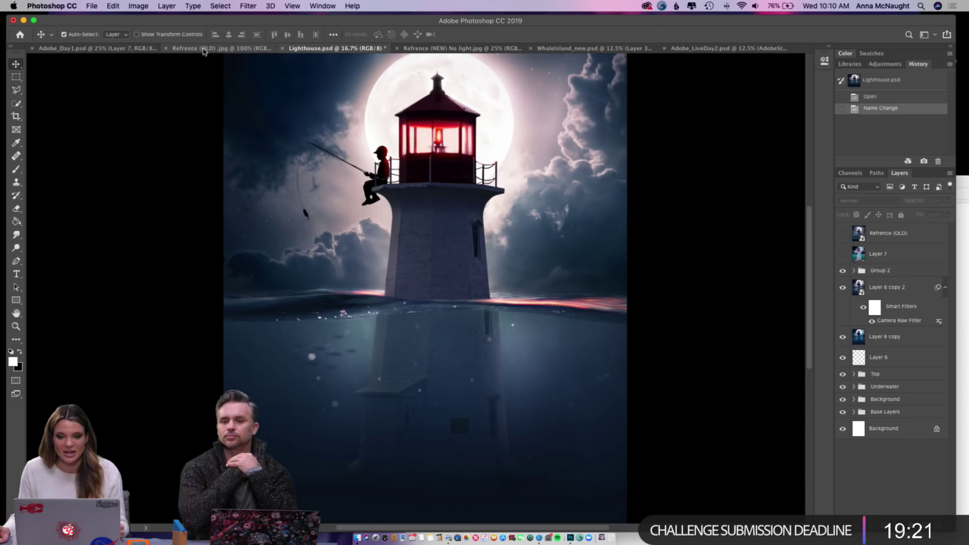
left_click(701, 52)
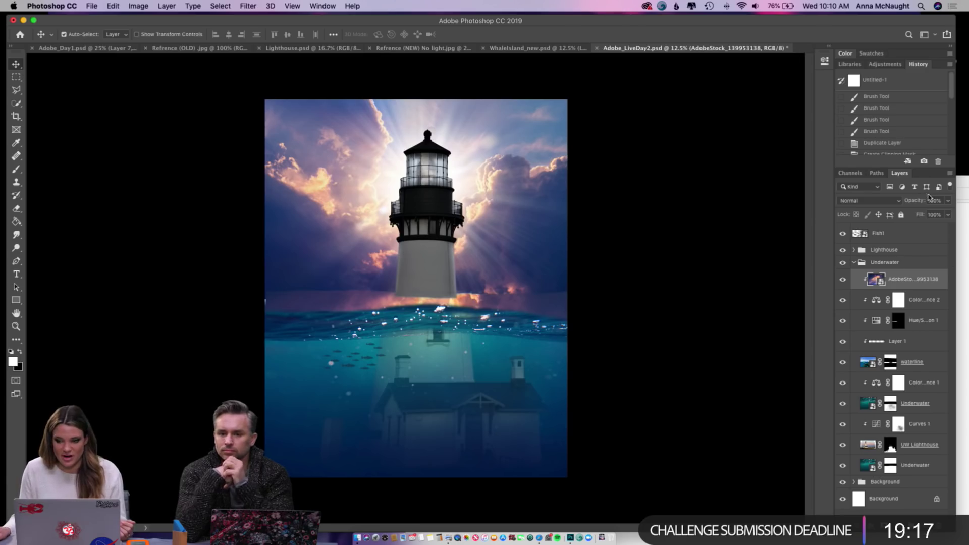
left_click(869, 201)
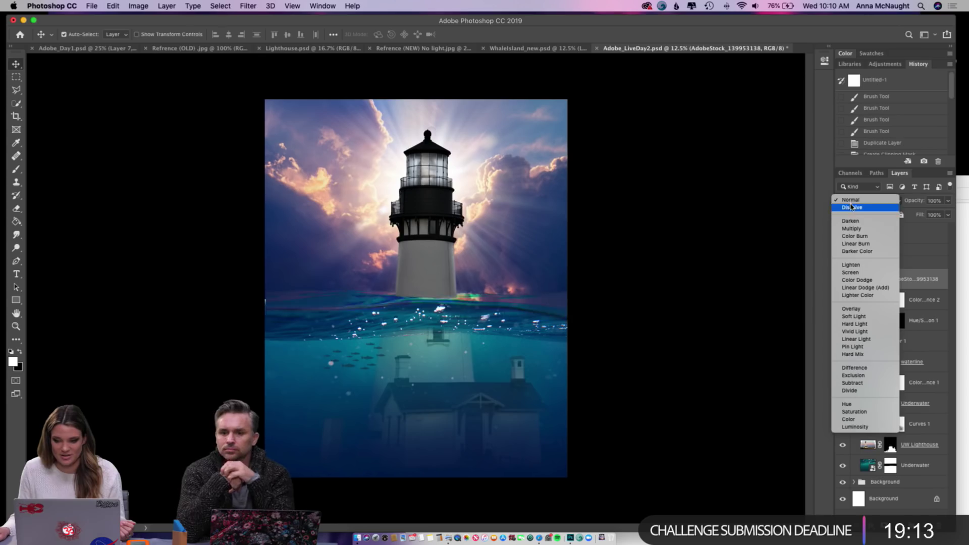
left_click(959, 193)
- Shift the clipped sky reflection slightly to the right along the waterline and reduce its opacity to 51%
left_click(949, 201)
left_click_drag(949, 212, 920, 217)
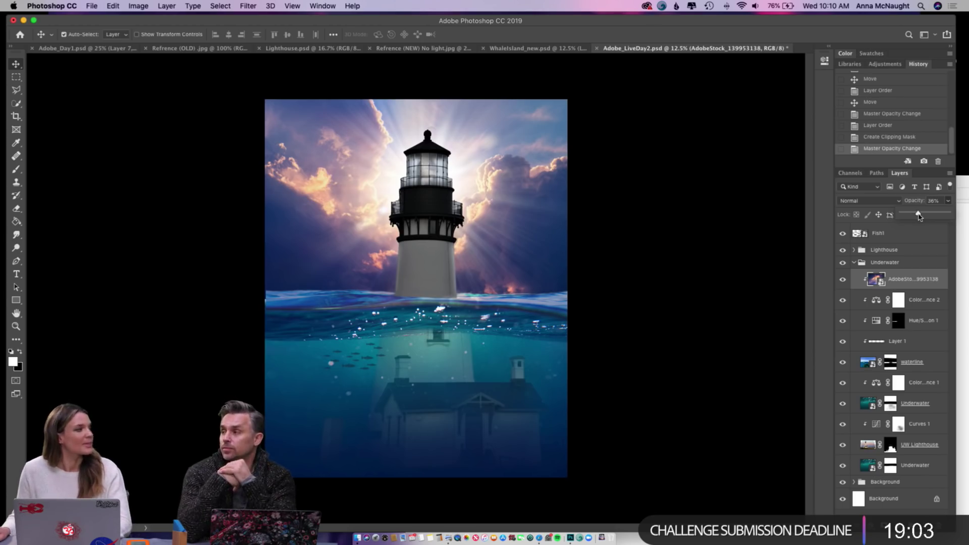
left_click_drag(919, 216, 943, 211)
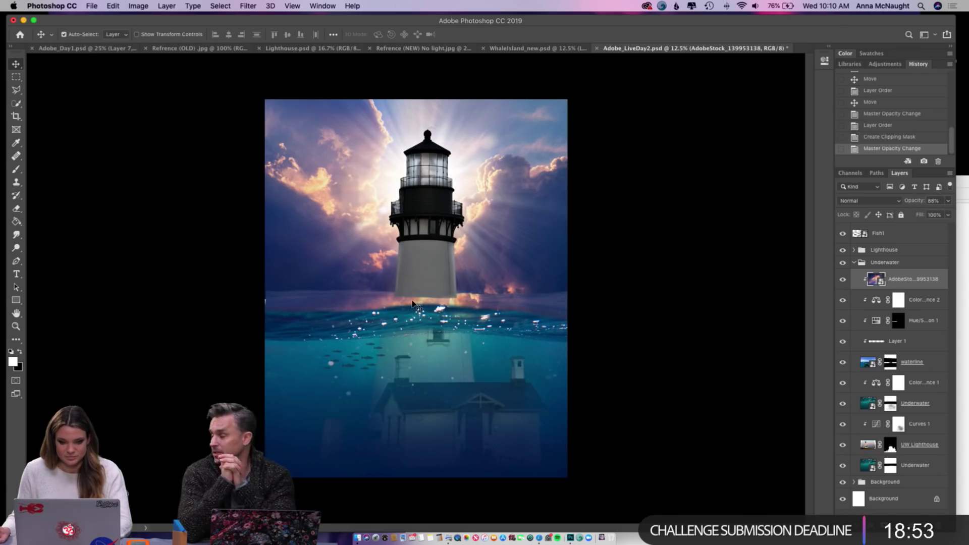
left_click_drag(324, 304, 367, 300)
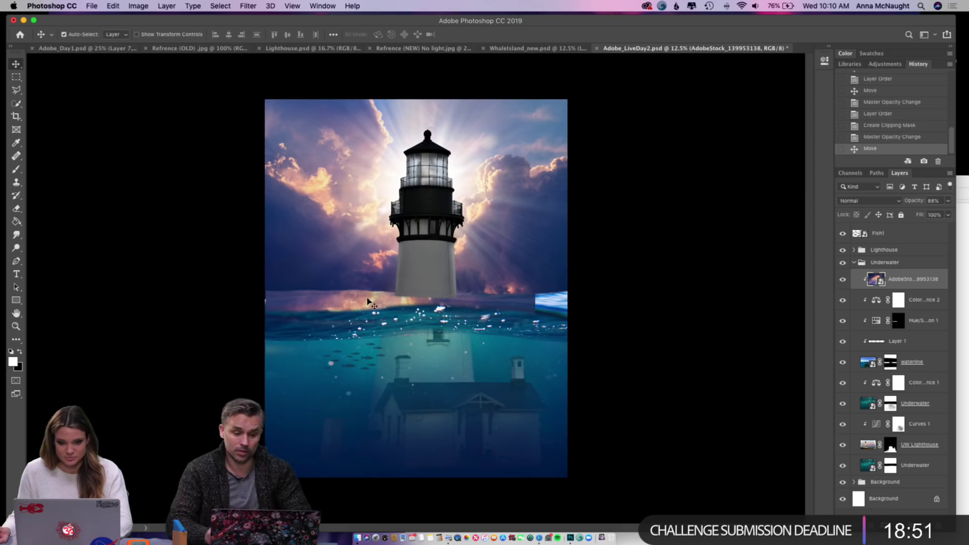
left_click(948, 201)
left_click_drag(943, 212, 927, 215)
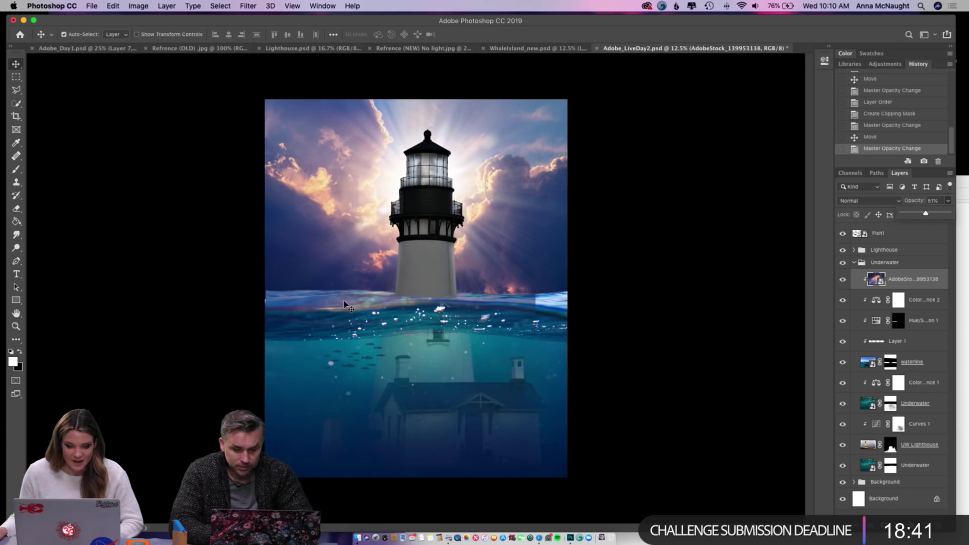
- Nudge the clipped sky reflection slightly up and to the right, and reduce its opacity to 36%
mouse_move(344, 305)
left_mouse_down()
mouse_move(341, 294)
mouse_move(351, 296)
left_mouse_up()
left_click(948, 200)
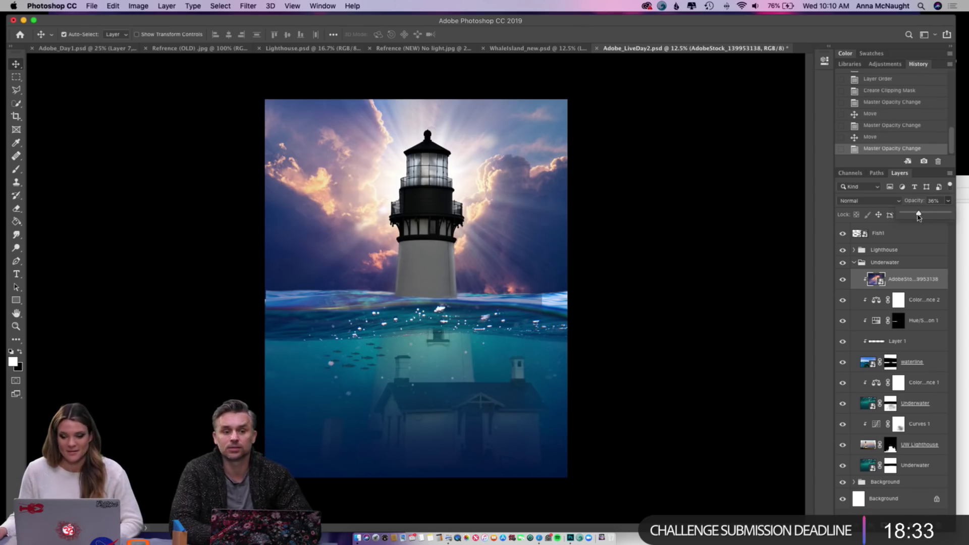
left_click(843, 280)
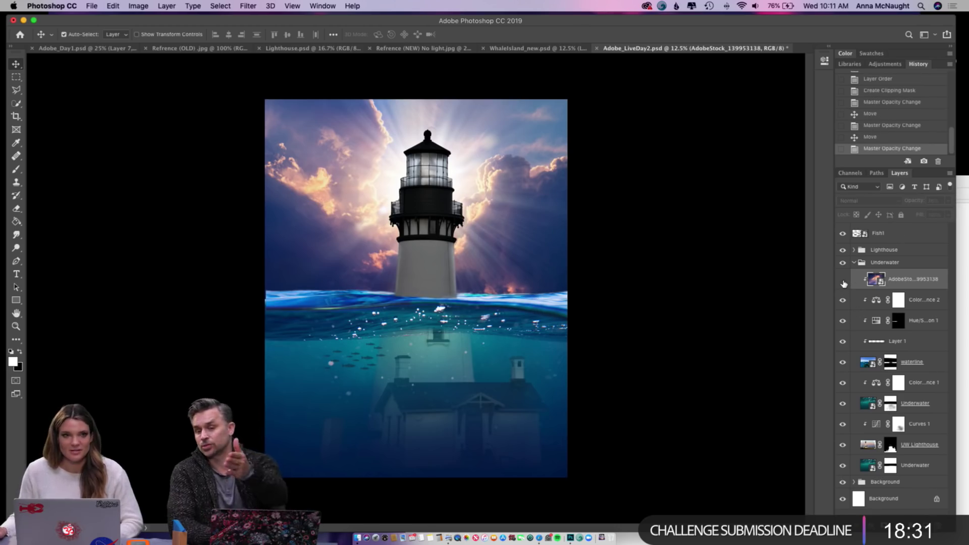
left_click(843, 280)
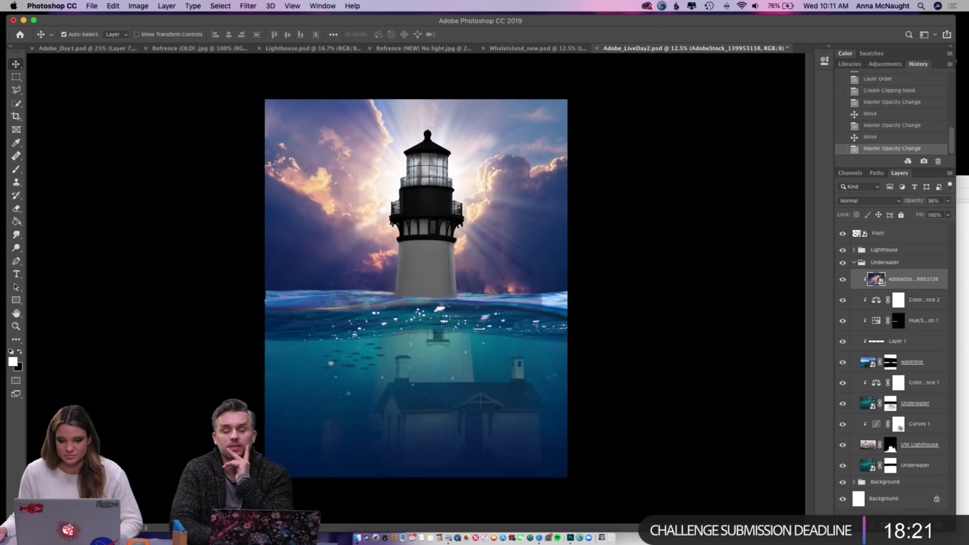
- Scale the sky reflection up to about 141.5% so it spans the canvas width, and reposition it over the waterline
key("ctrl+t")
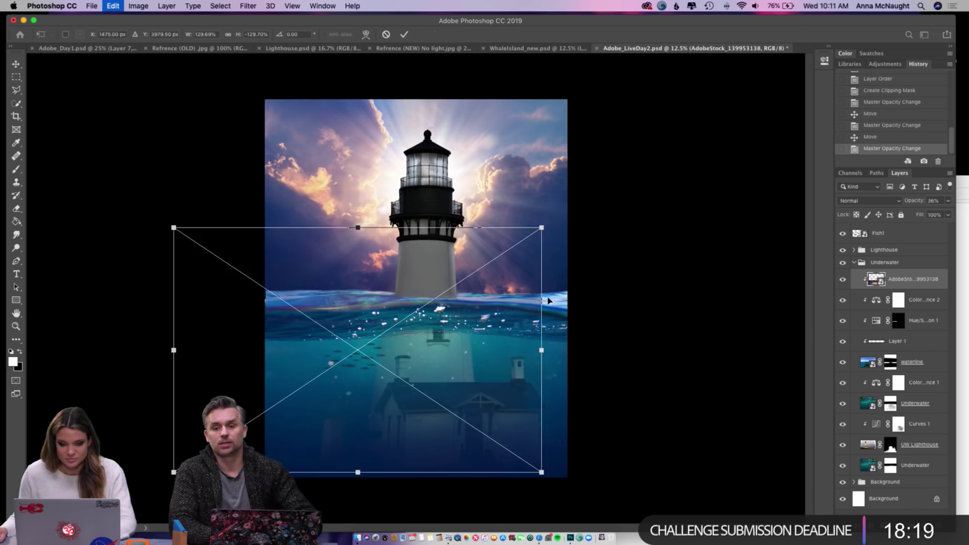
left_click_drag(541, 350, 575, 349)
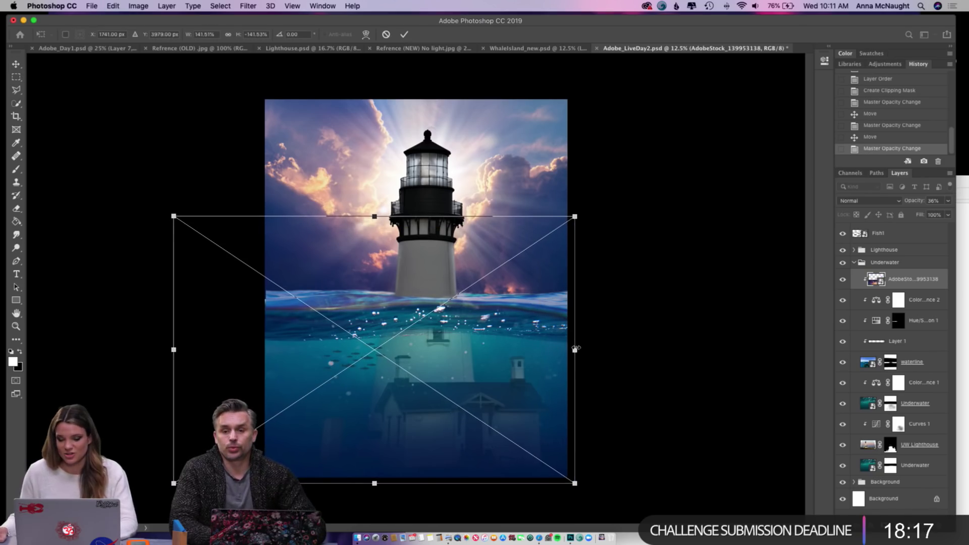
key("Return")
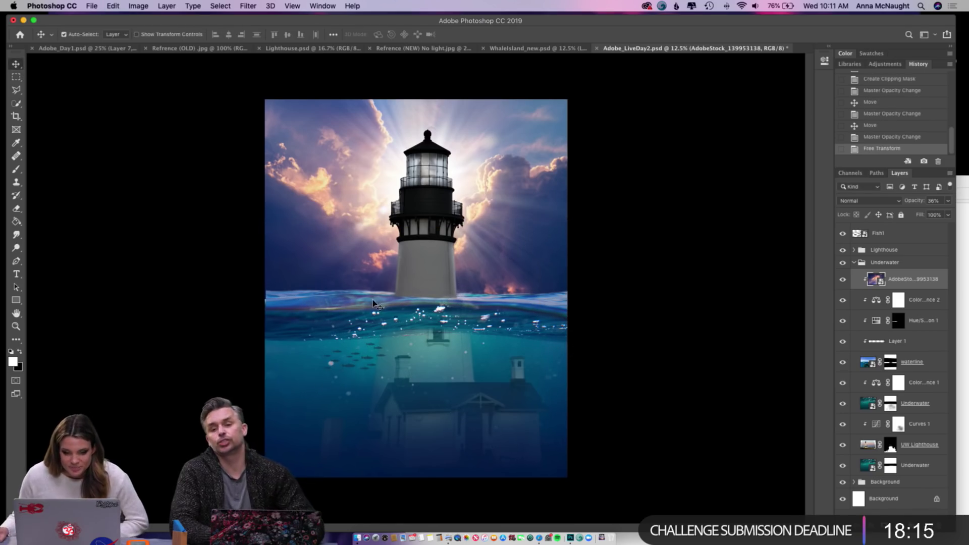
left_click_drag(359, 277, 365, 296)
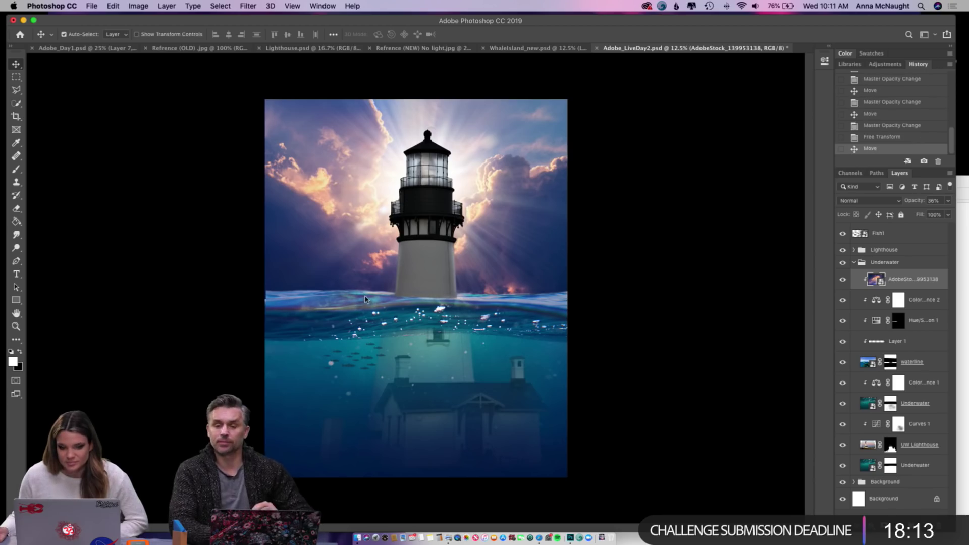
- Compare the water surface with and without the sky reflection, and delete the reflection layer
left_click(844, 280)
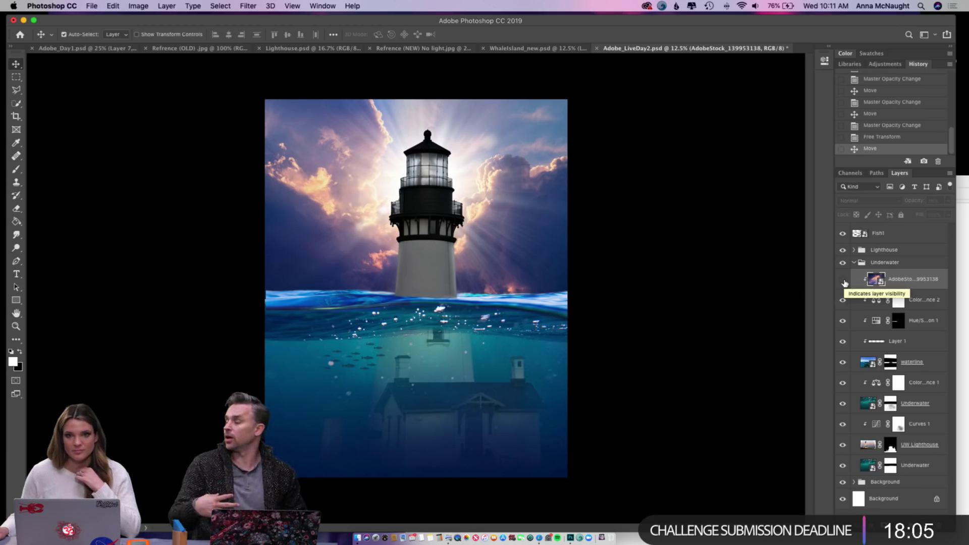
left_click(843, 280)
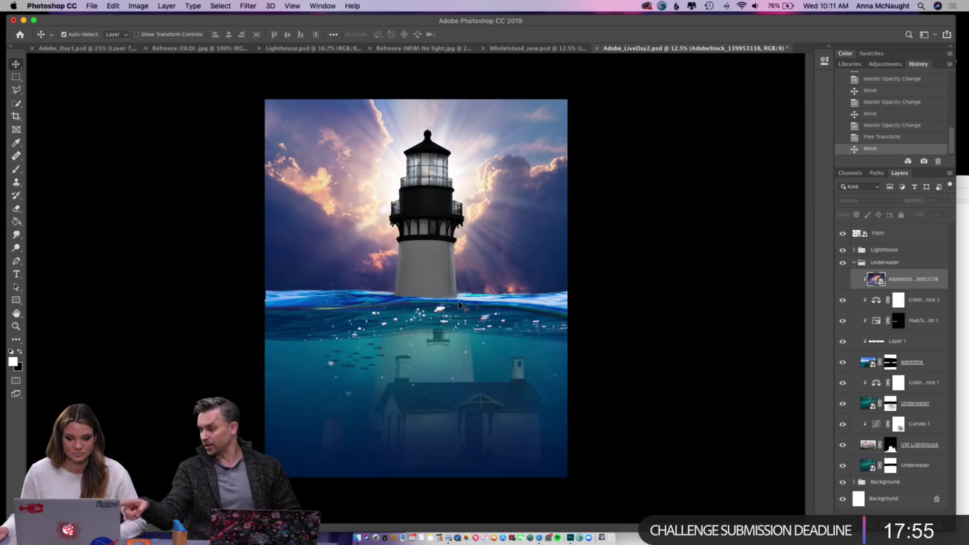
left_click(842, 280)
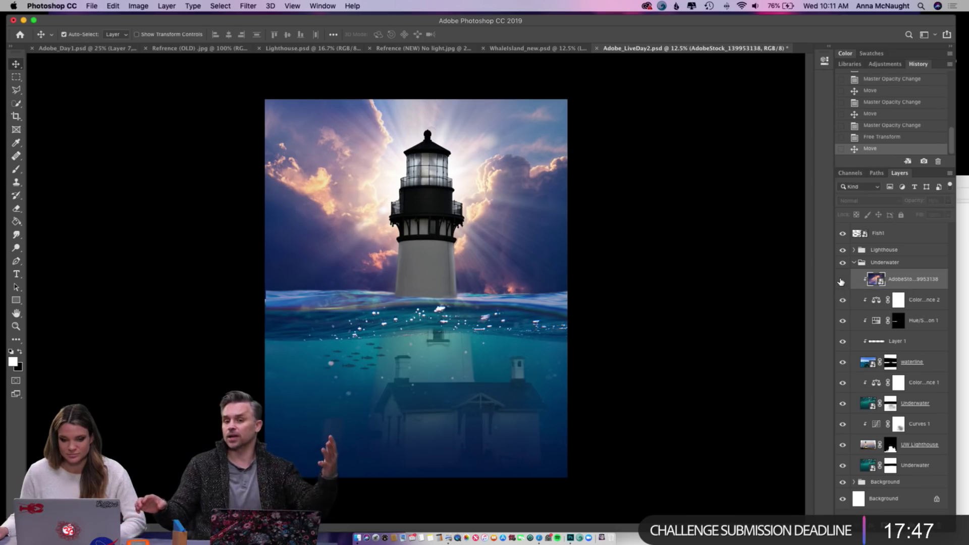
left_click(842, 280)
left_click(842, 280)
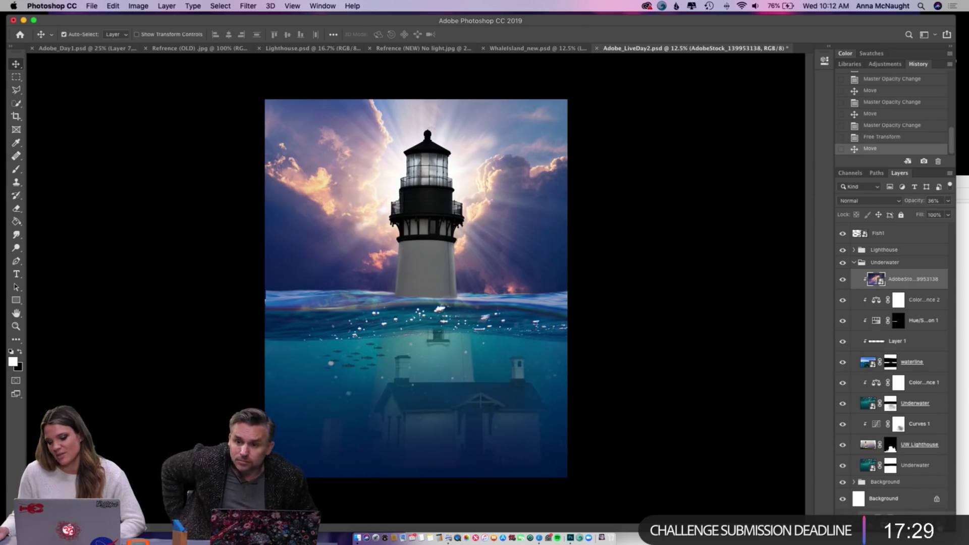
key("Delete")
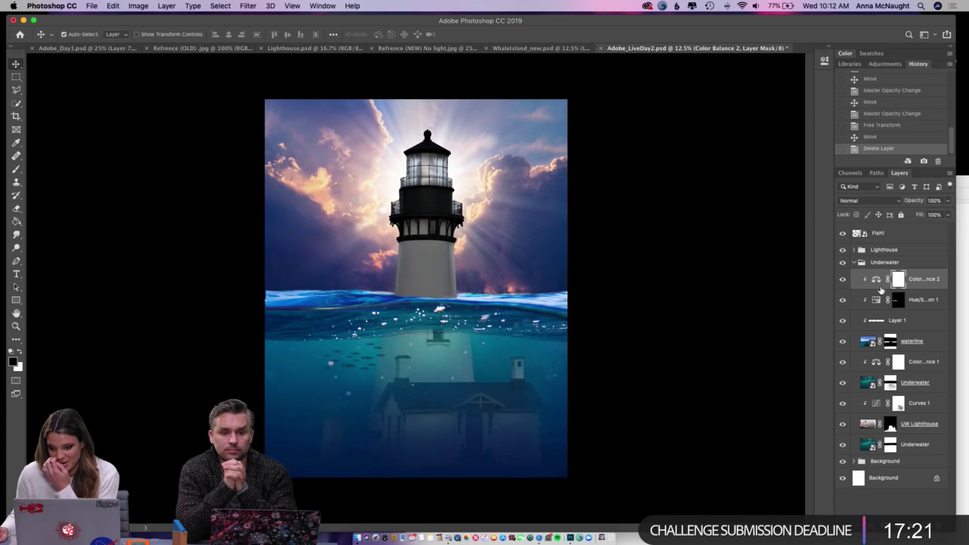
- Add a new layer above the upper Color Balance adjustment and sample the dark purple cloud beside the lighthouse base for the Brush
left_click(927, 528)
key("x")
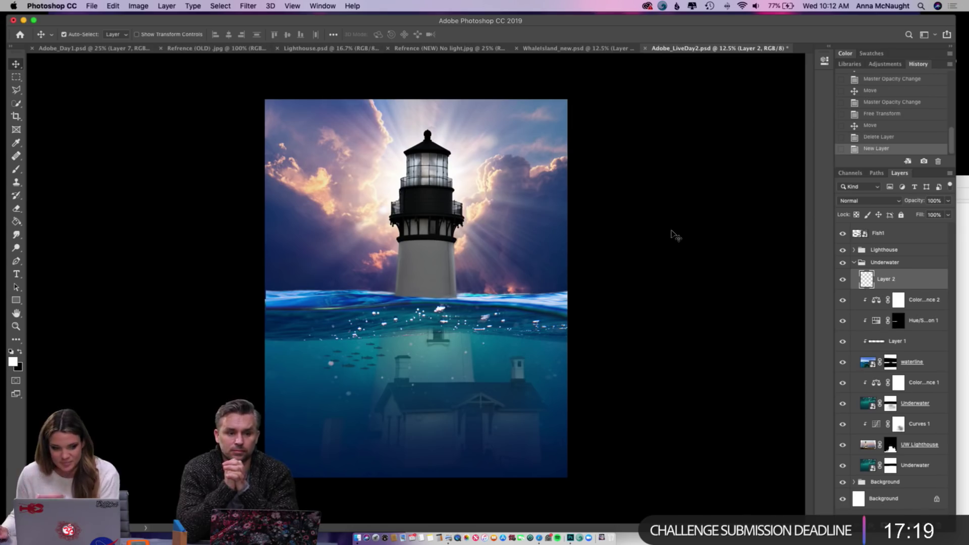
left_click(16, 143)
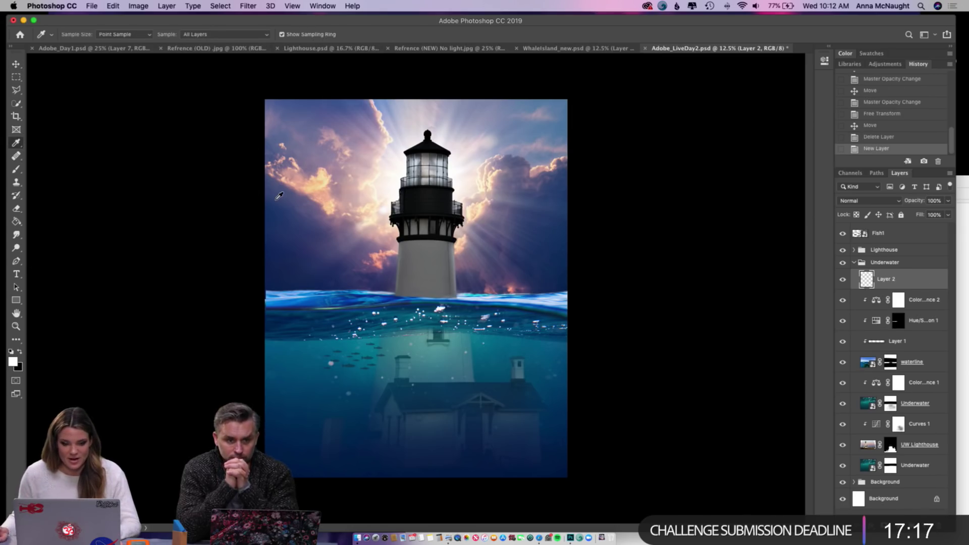
key("super+plus")
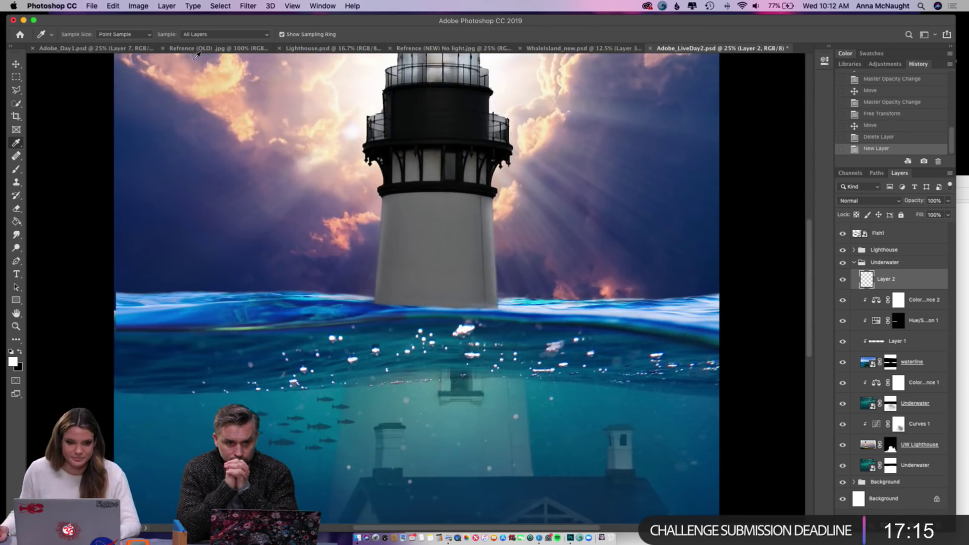
left_click(358, 267)
key("b")
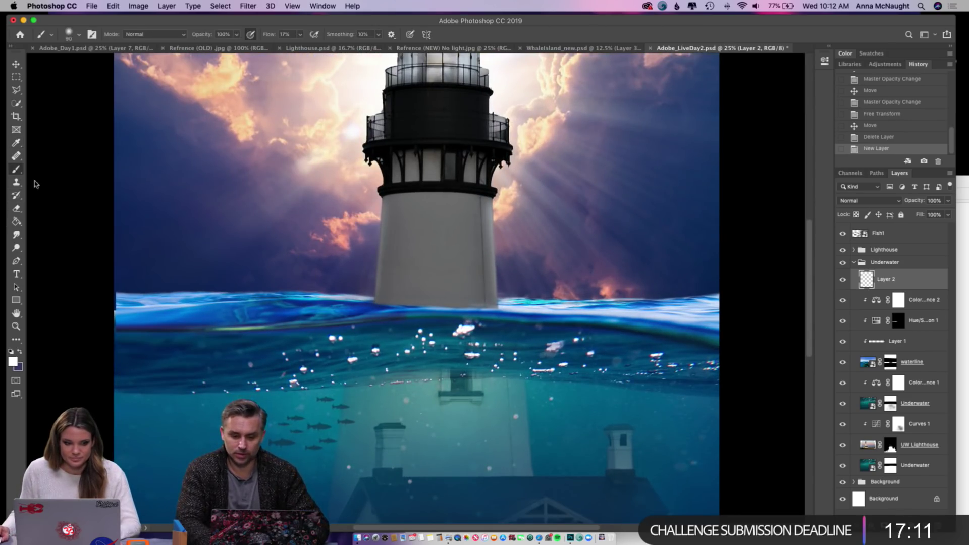
- Enlarge the brush to 700 px and try a stroke over the water at the lighthouse base
key("bracketright")
key("bracketright")
key("bracketright")
key("bracketright")
key("bracketright")
key("bracketright")
key("bracketright")
key("bracketright")
key("bracketright")
key("bracketright")
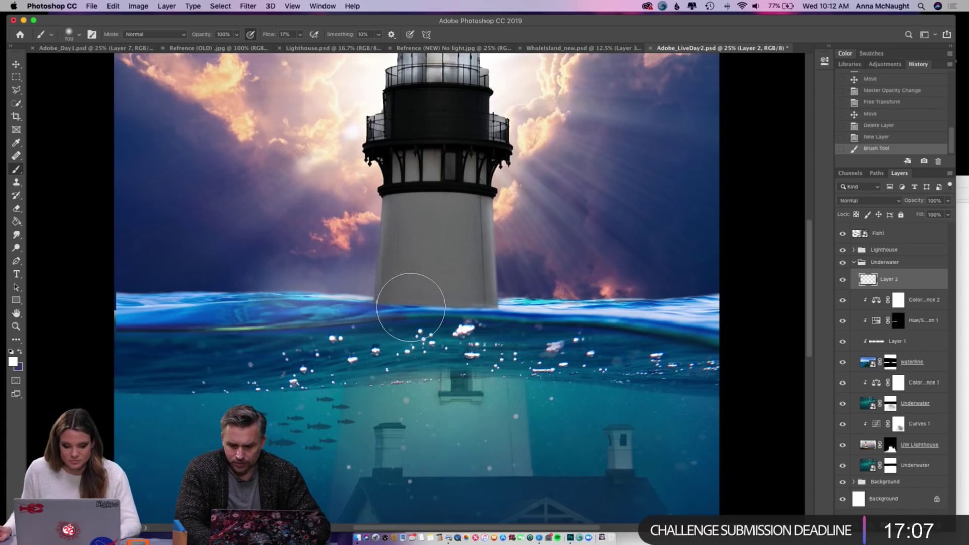
left_click(411, 303)
- Resample the dark purple cloud, set the brush flow to 12%, and paint the water beside the lighthouse's left edge
left_click(349, 268, "alt")
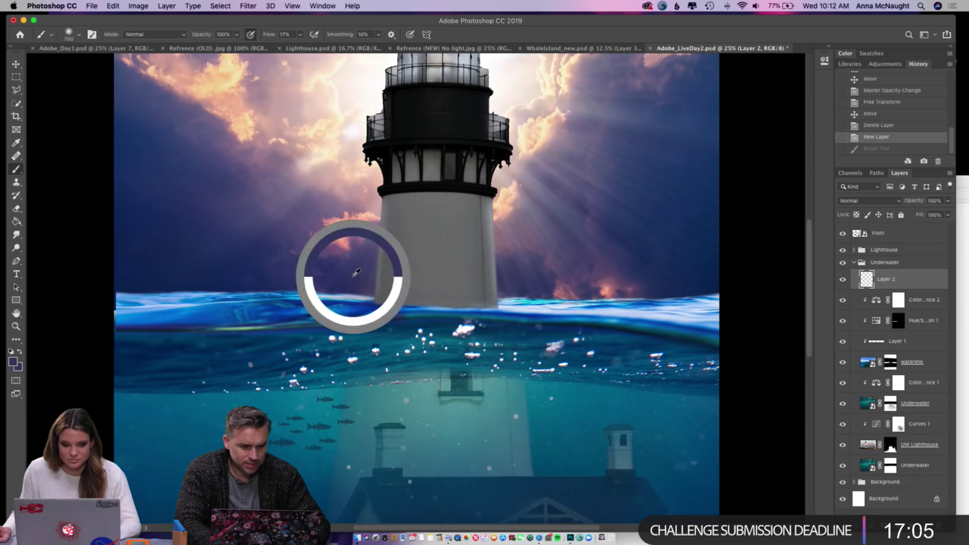
left_click(300, 35)
left_click_drag(296, 48, 299, 48)
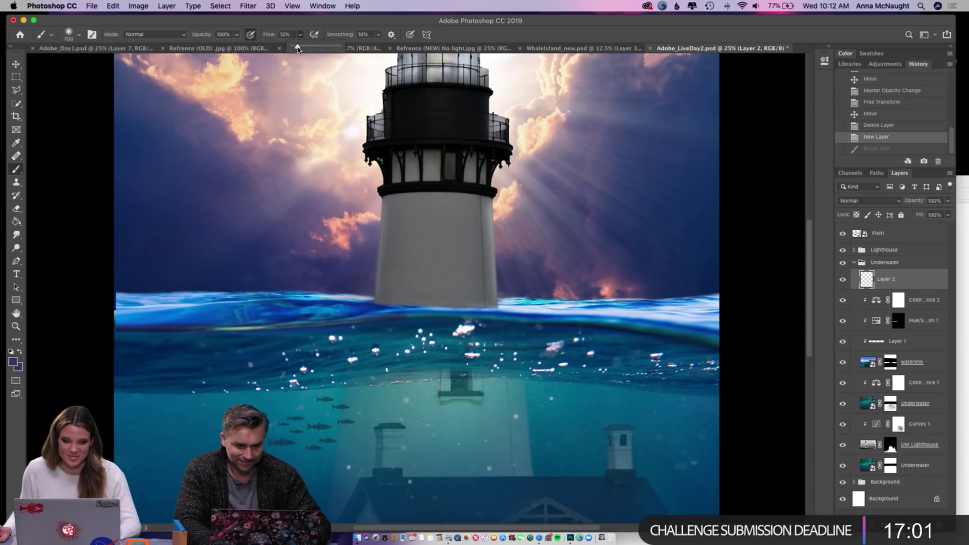
left_click(352, 284)
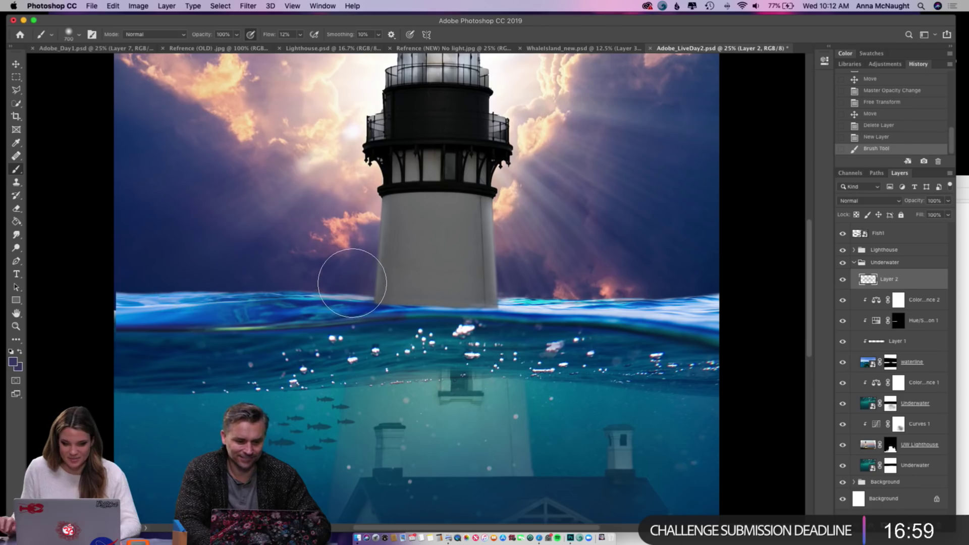
- Sample the pale cream cloud glow and paint it with a 300 px brush over the water surface left of the lighthouse
left_click(333, 136, "alt")
key("bracketleft")
key("bracketleft")
key("bracketleft")
key("bracketleft")
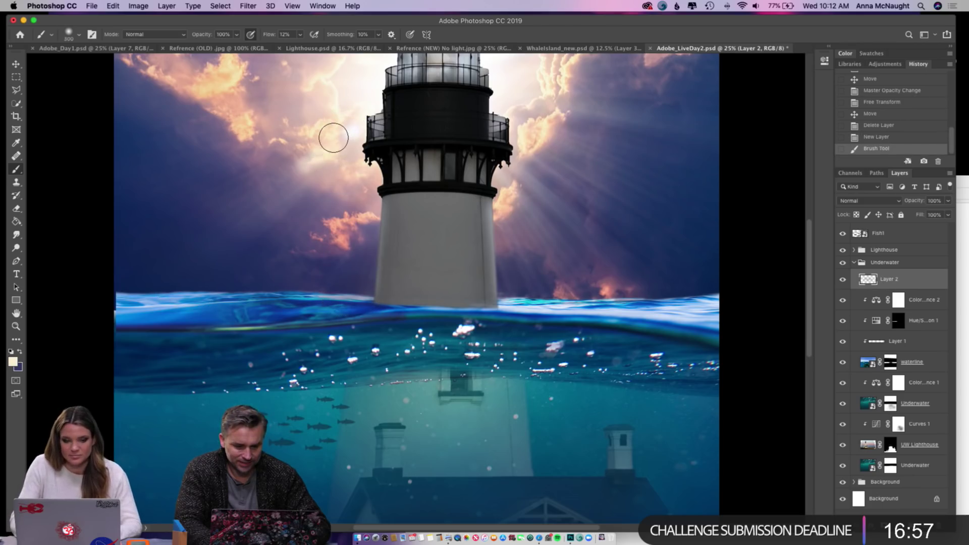
mouse_move(241, 304)
left_mouse_down()
mouse_move(369, 307)
mouse_move(191, 316)
left_mouse_up()
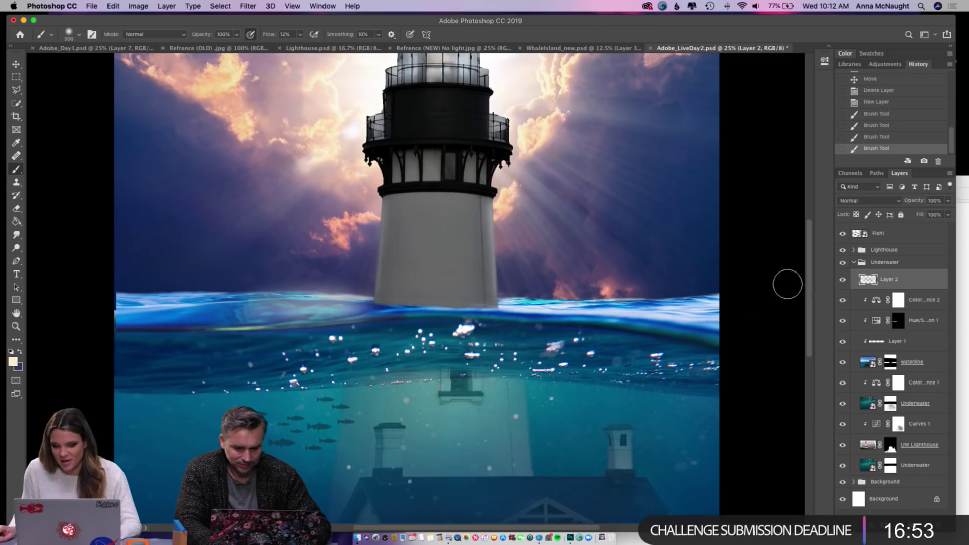
- Sample pink tones from the clouds at the horizon and brush them along the water surface right of the lighthouse
left_click(613, 281, "alt")
left_click_drag(536, 299, 657, 304)
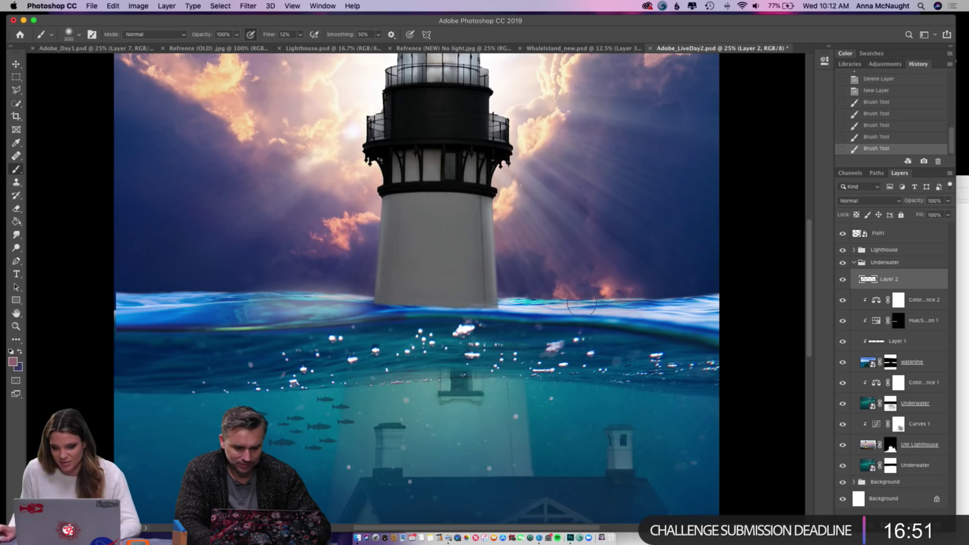
mouse_move(542, 315)
left_mouse_down()
mouse_move(656, 305)
mouse_move(695, 313)
left_mouse_up()
left_click(608, 285, "alt")
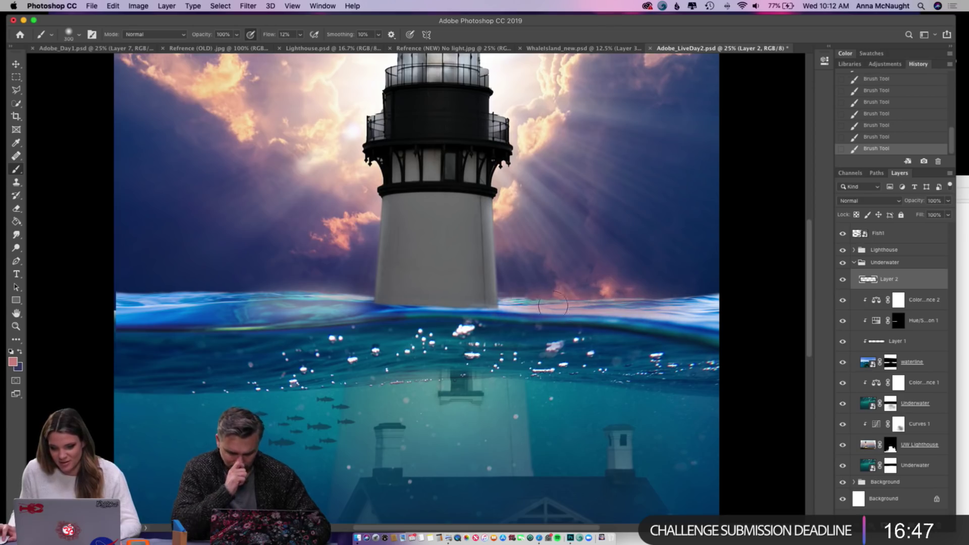
left_click_drag(534, 304, 492, 302)
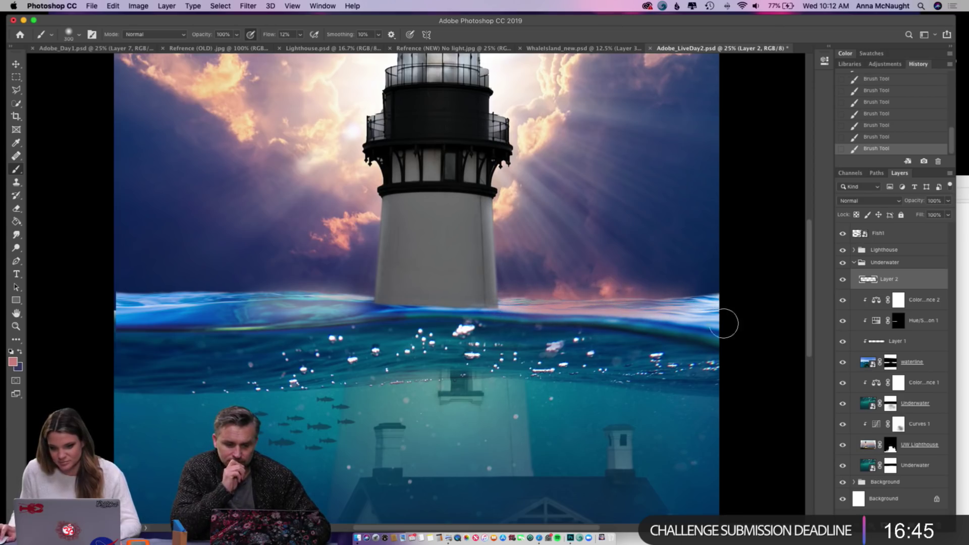
- Clip the painted colour layer to the waterline layer and set its blend mode to Screen
right_click(912, 281)
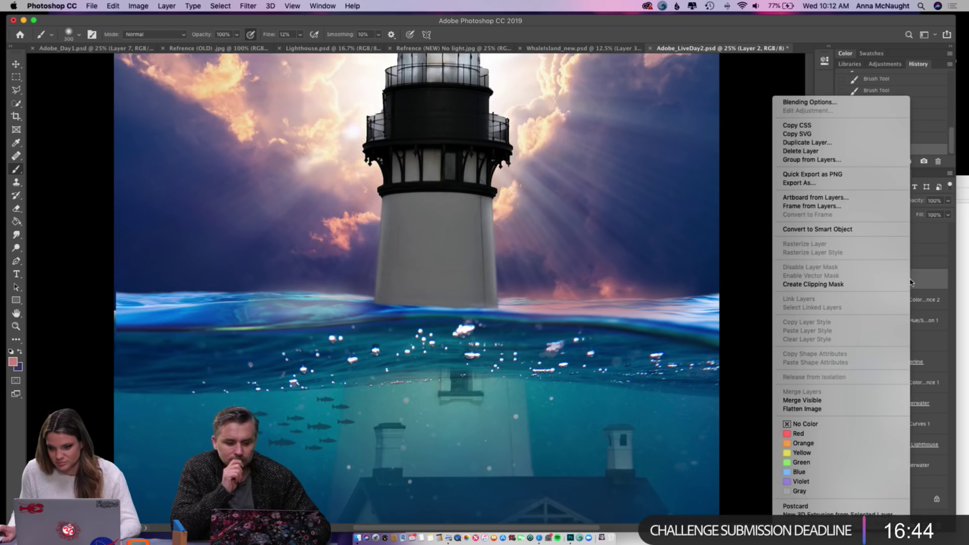
left_click(848, 284)
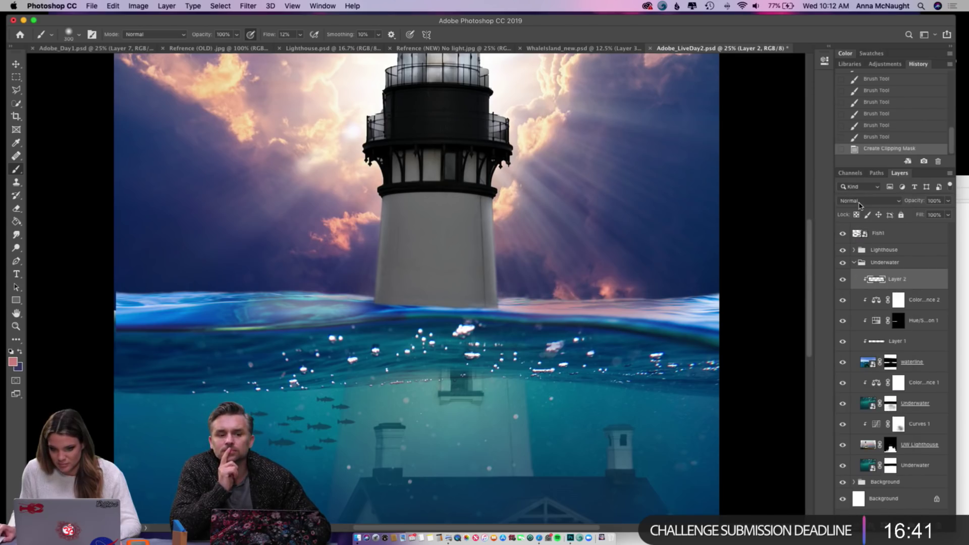
left_click(859, 202)
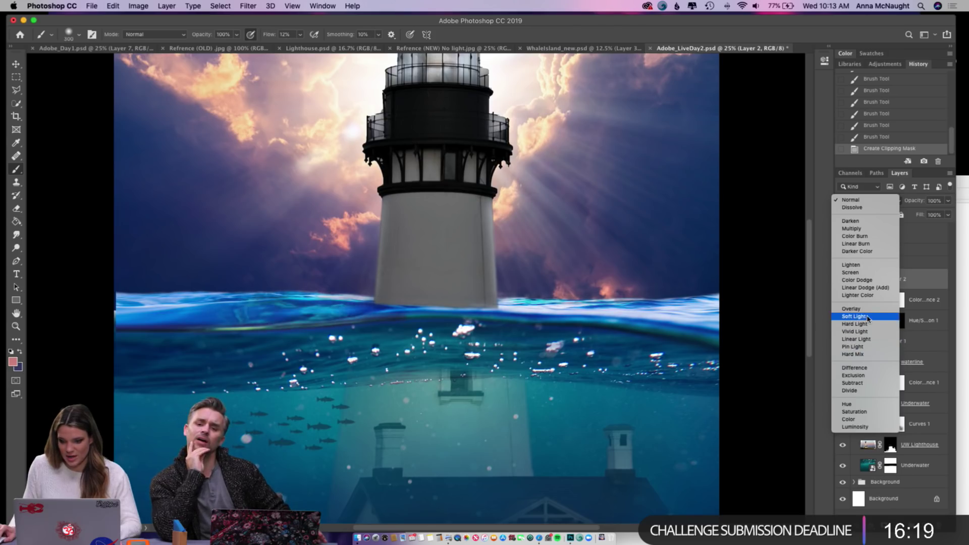
left_click(852, 201)
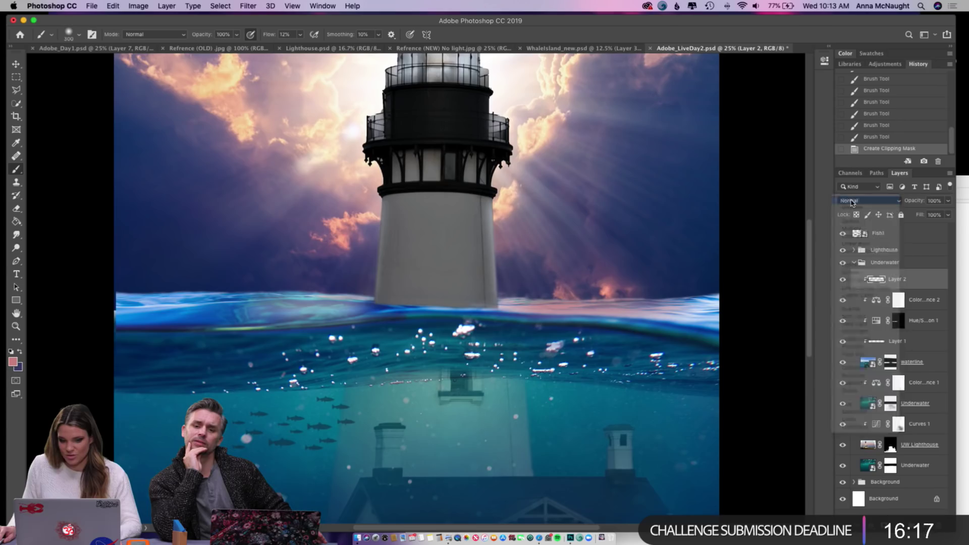
left_click(854, 204)
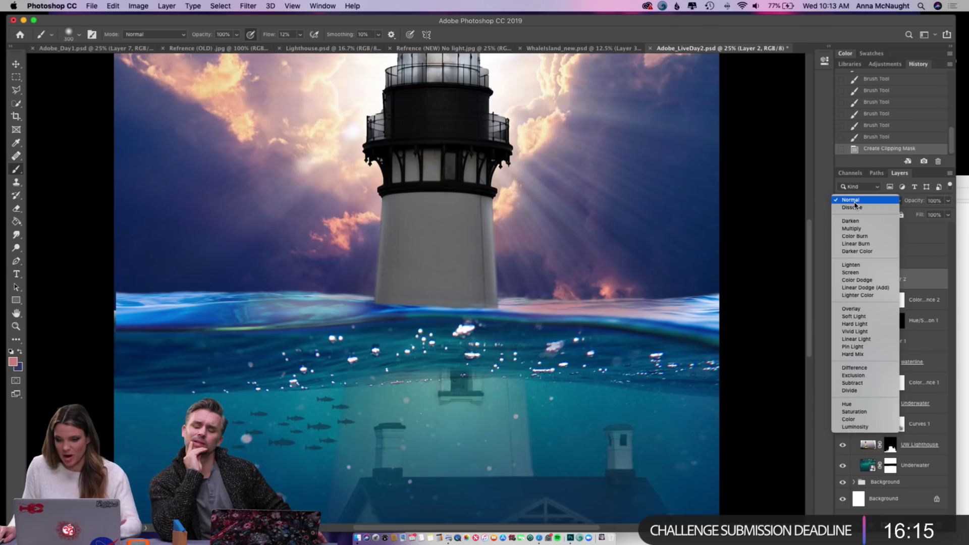
left_click(860, 273)
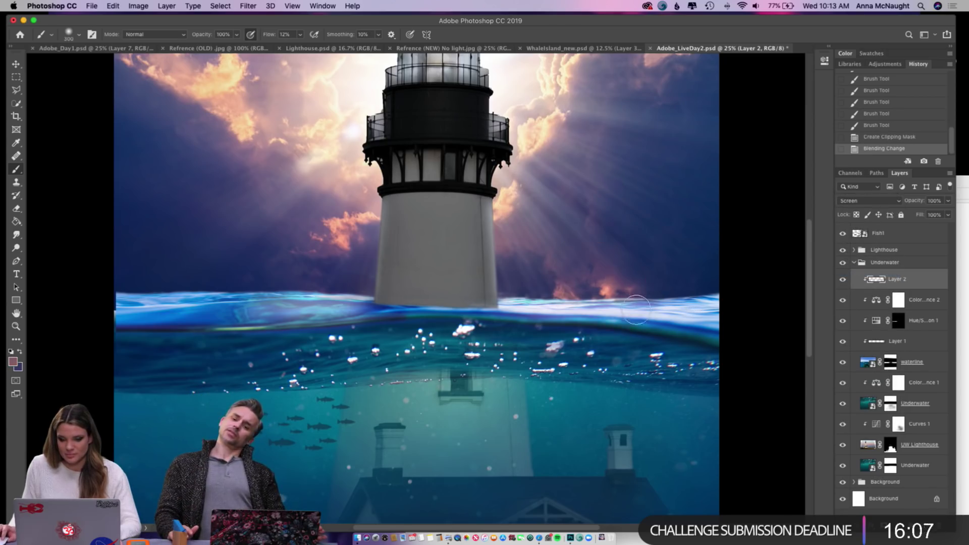
- Brush more sky colour over the water at the image's right edge, including dark blue sampled just above the horizon
left_click_drag(636, 308, 744, 316)
scroll(634, 264, "right", 3)
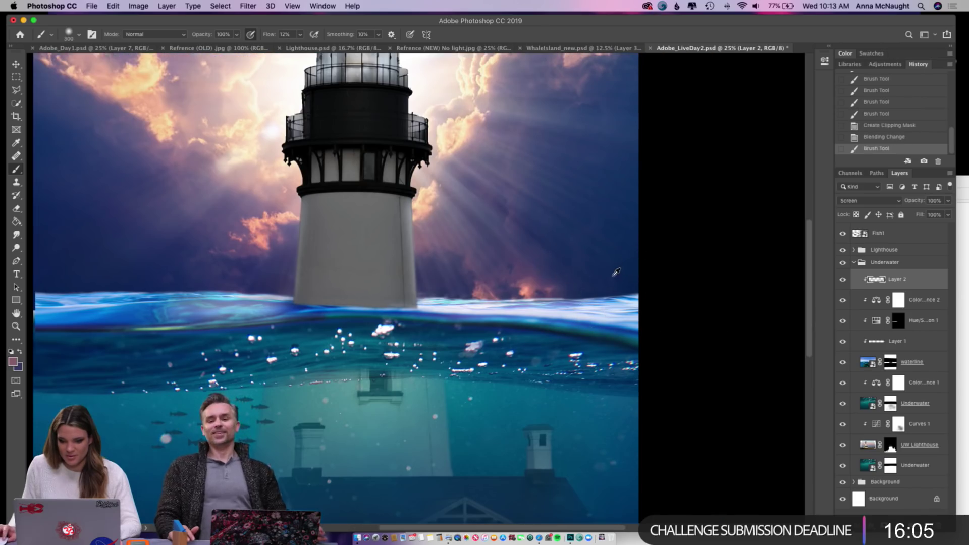
left_click(630, 288, "alt")
left_click_drag(631, 291, 614, 292)
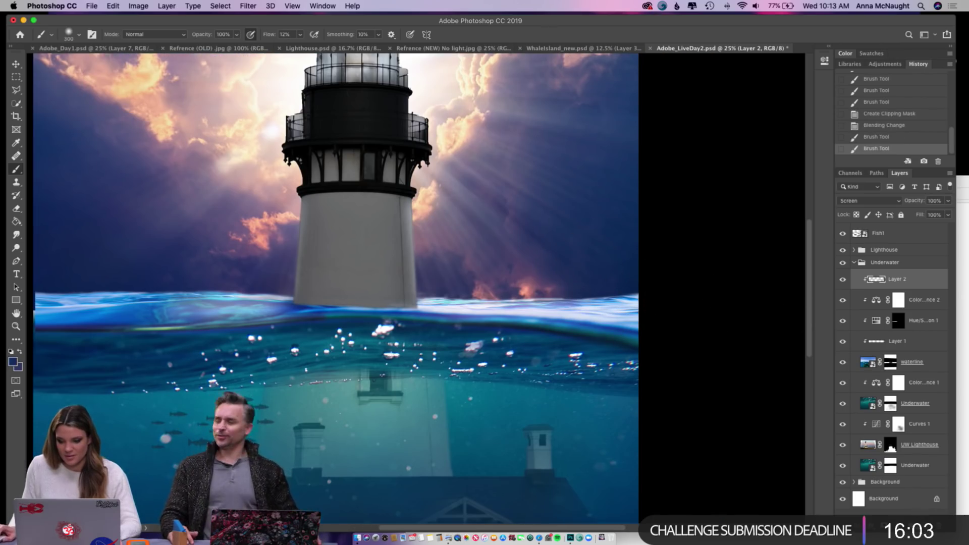
- Add another new layer above the painted colours and brush the sampled dark blue over the water right of the lighthouse
key("super+alt+shift+n")
scroll(694, 374, "right", 1)
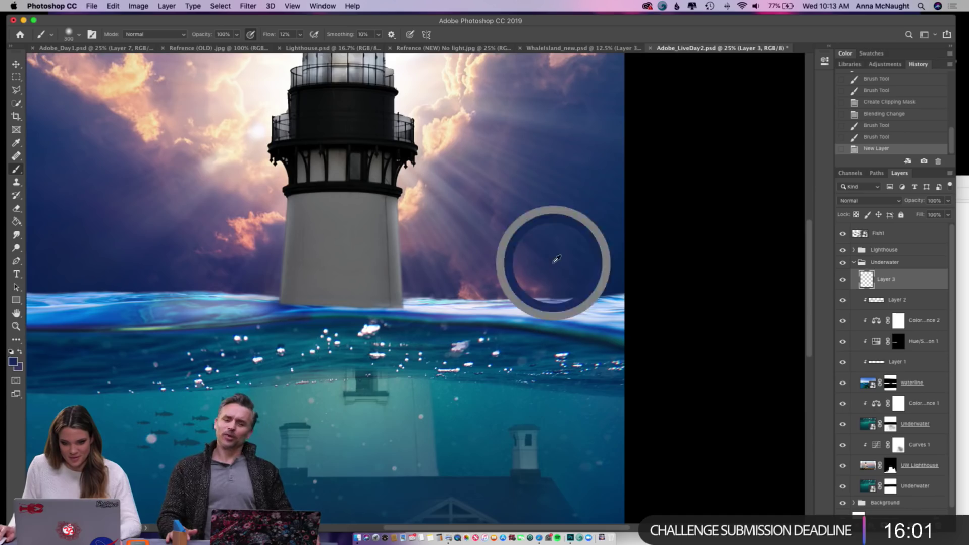
left_click_drag(578, 299, 558, 293)
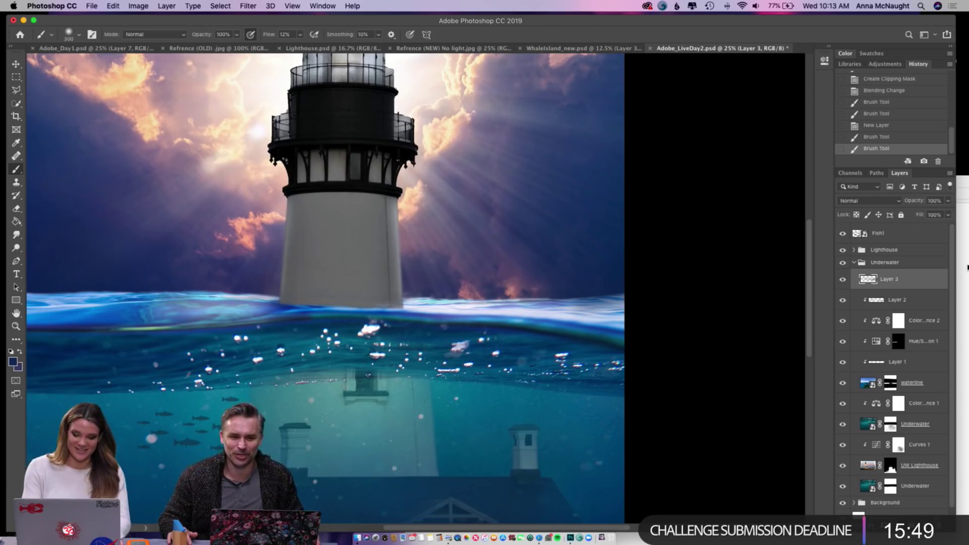
- Examine the whole composite at several magnifications to judge how the painted water surface blends with the sky and lighthouse
key("super+minus")
key("super+minus")
key("super+minus")
key("super+minus")
key("super+minus")
key("super+minus")
key("super+minus")
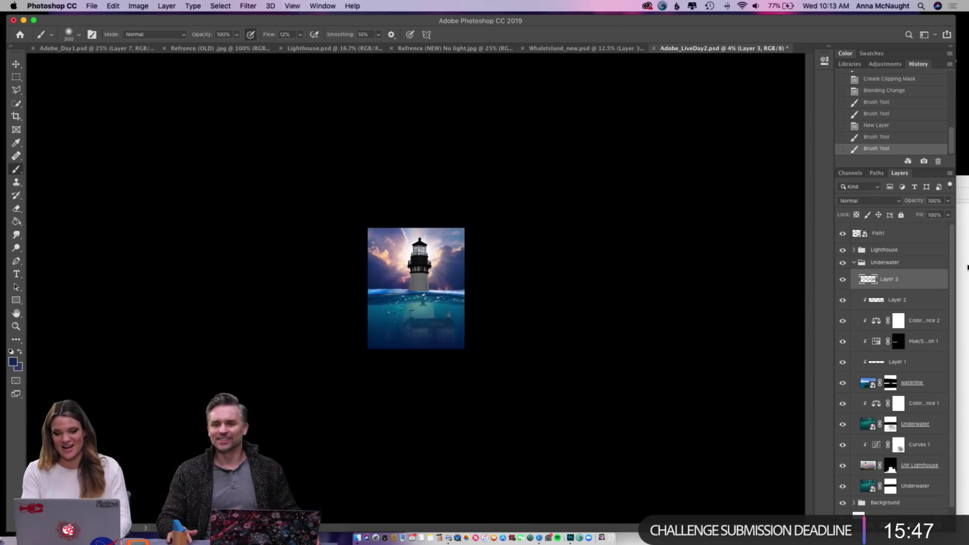
key("super+plus")
key("super+plus")
key("super+plus")
key("super+plus")
key("super+plus")
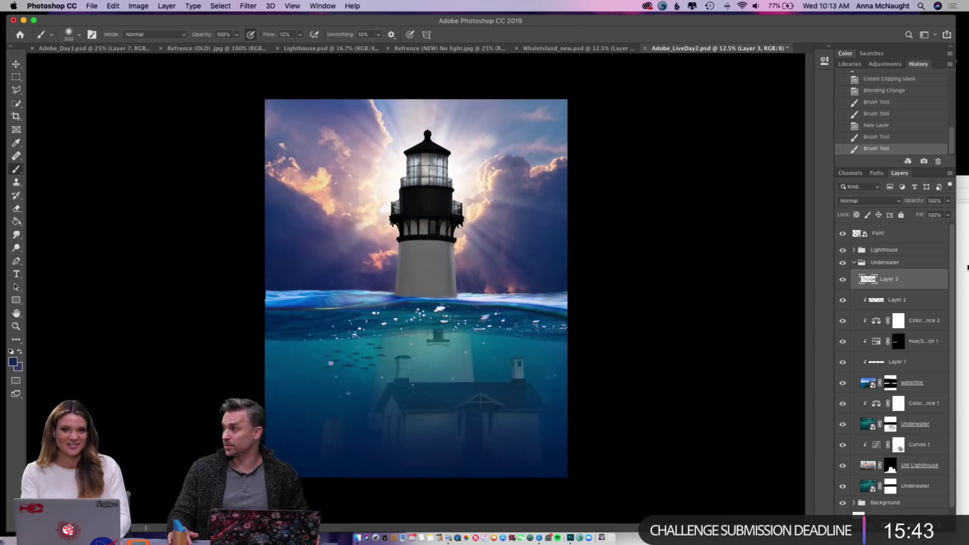
key("super+minus")
key("super+minus")
key("super+plus")
key("super+plus")
key("super+plus")
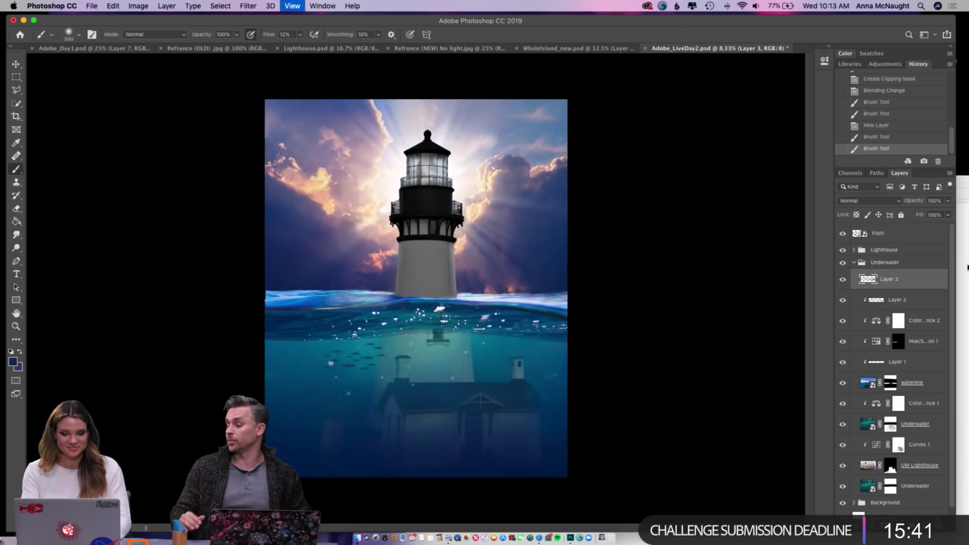
key("super+minus")
key("super+minus")
key("super+minus")
key("super+minus")
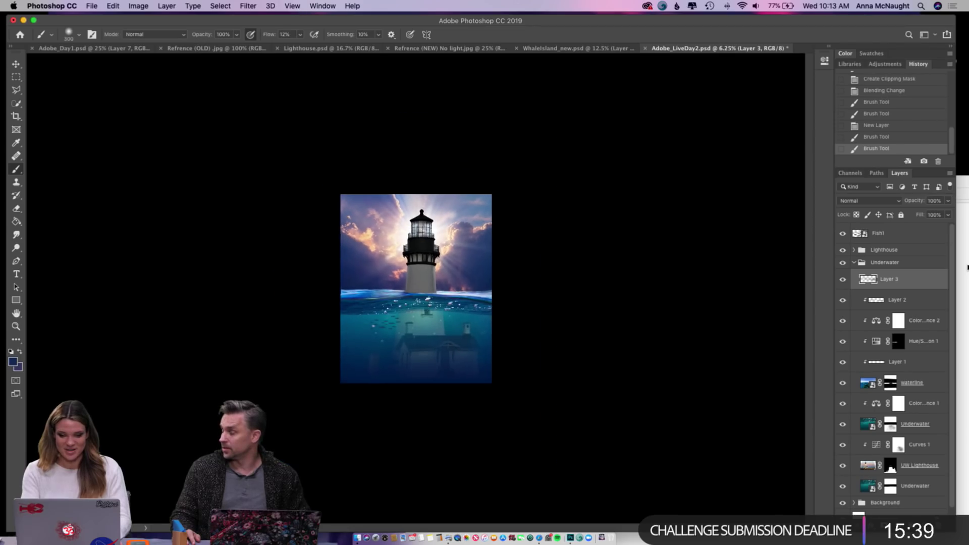
key("super+plus")
key("super+plus")
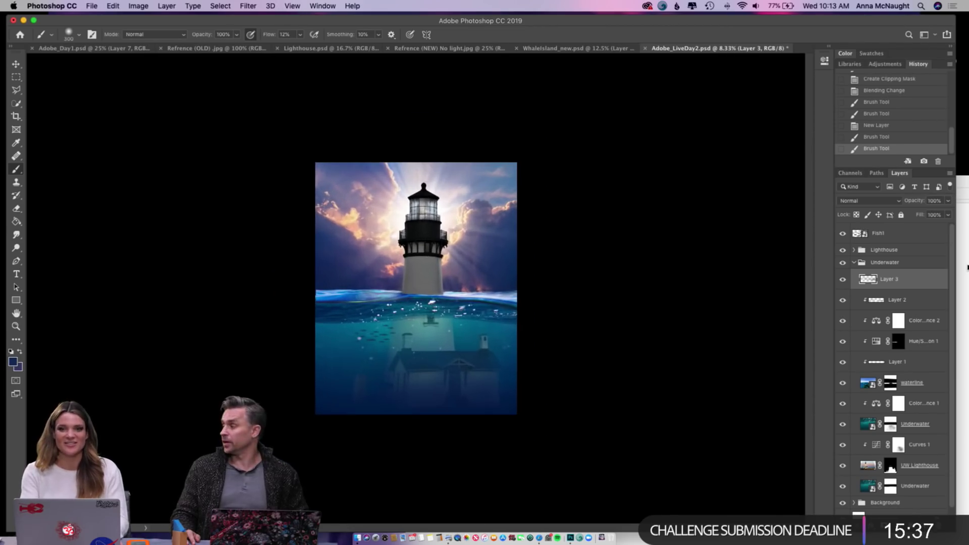
key("super+plus")
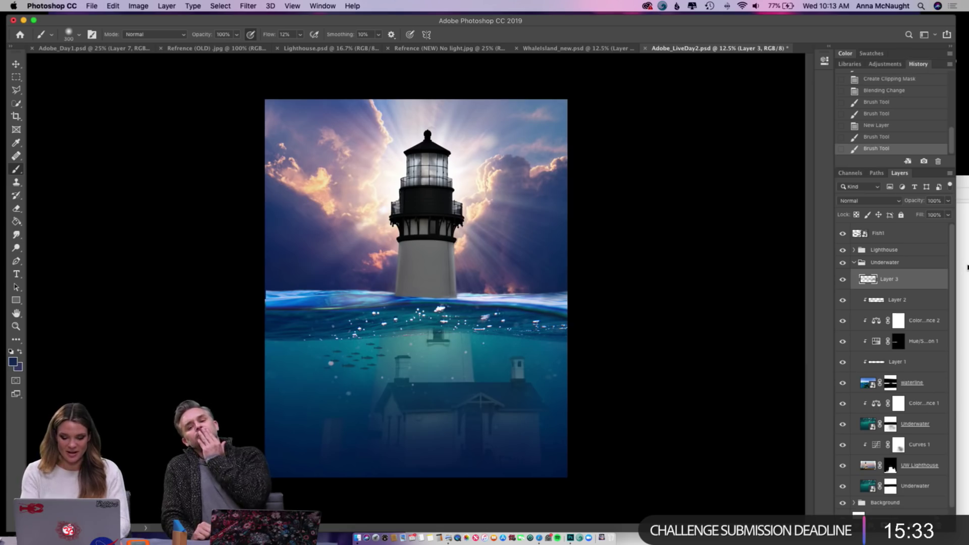
key("super+plus")
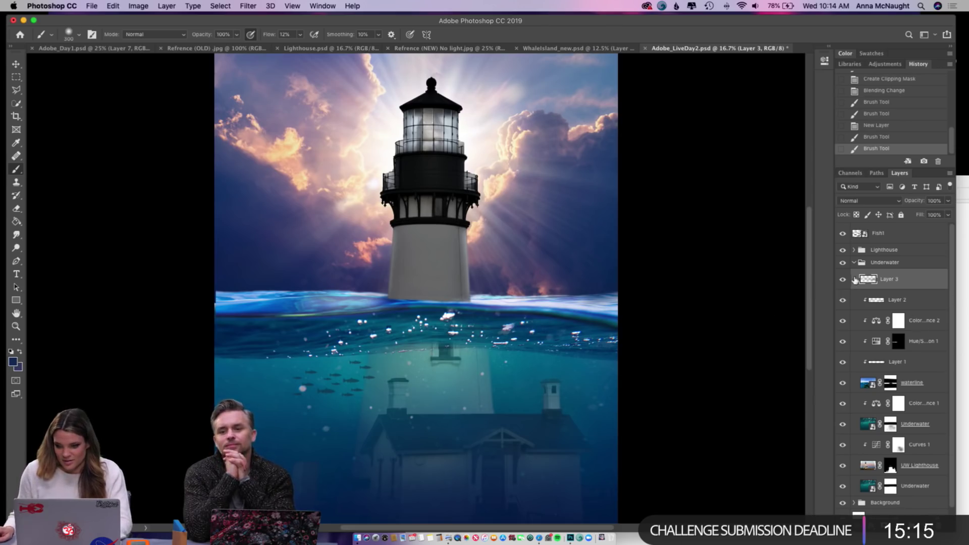
- Try brushing dark blue, and pink sampled from the clouds, along the horizon on either side of the lighthouse
left_click_drag(488, 291, 630, 290)
key("super+z")
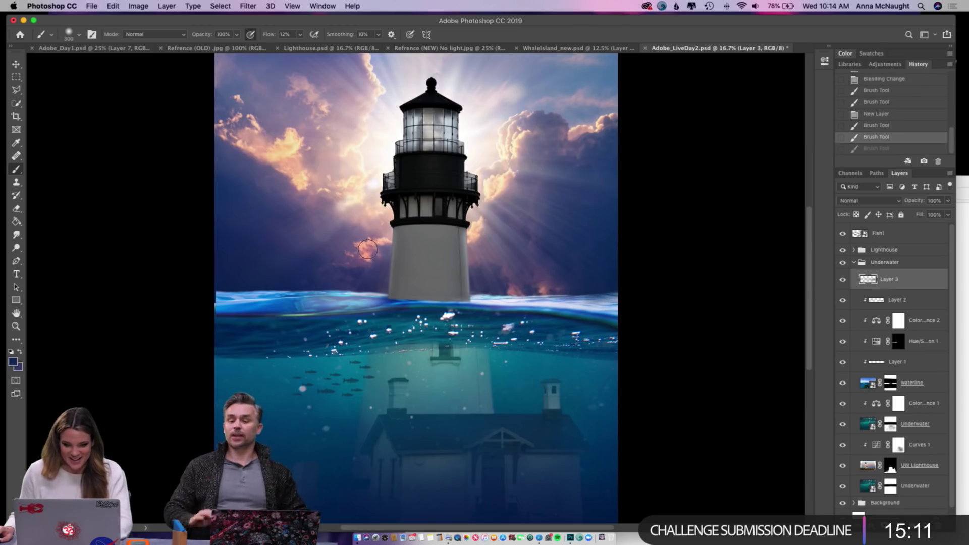
left_click(364, 247, "alt")
left_click_drag(353, 288, 184, 284)
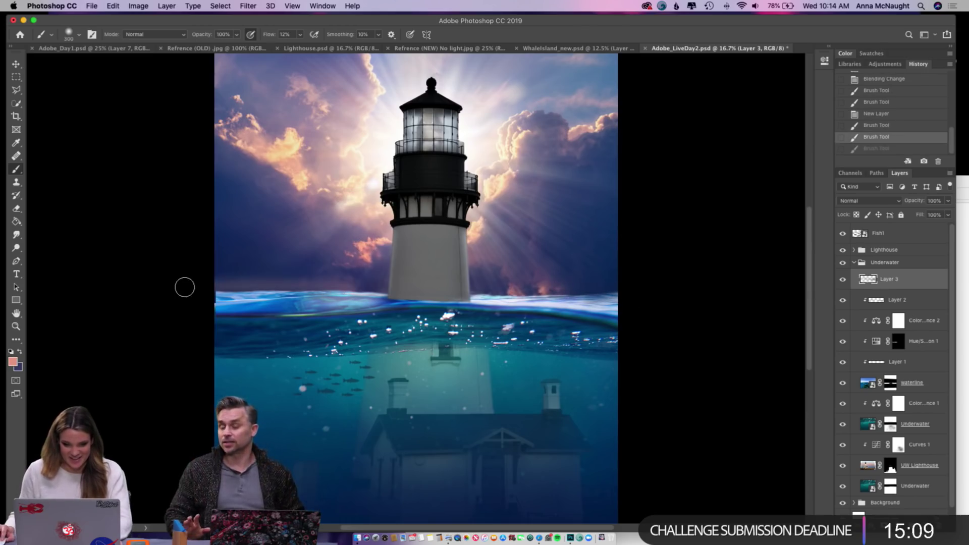
key("super+z")
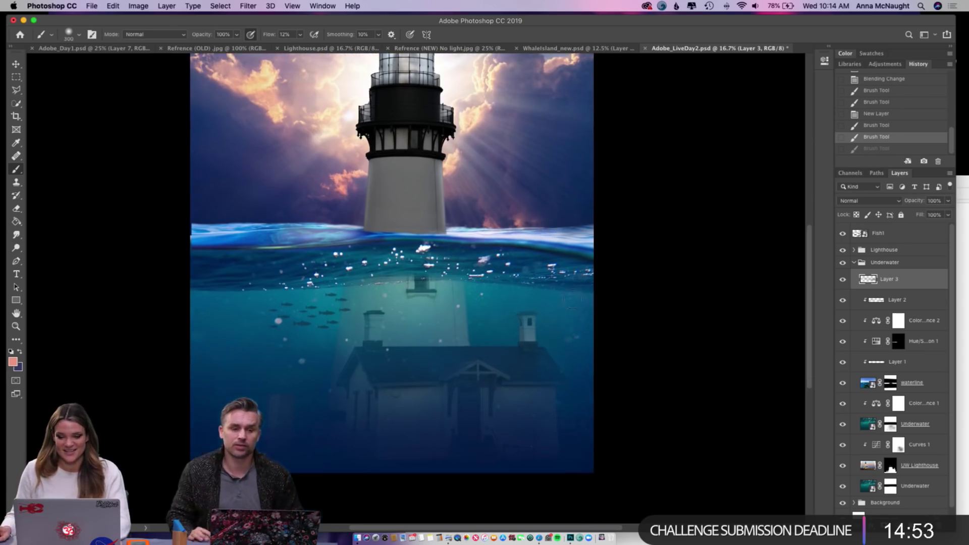
- Examine the lighthouse tower and lantern room up close against the surrounding clouds and sun rays
scroll(222, 149, "up", 3)
scroll(222, 149, "left", 4)
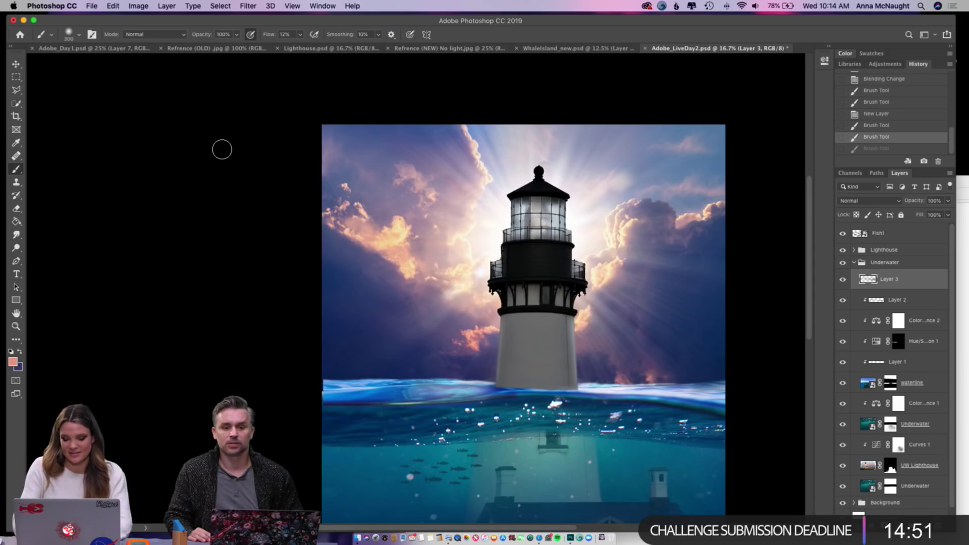
key("super+equal")
key("super+equal")
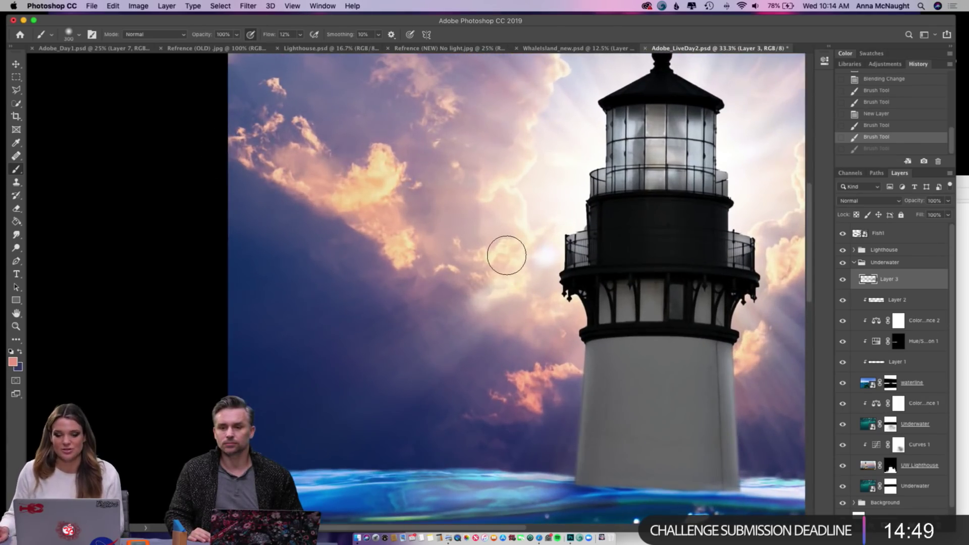
scroll(507, 256, "right", 5)
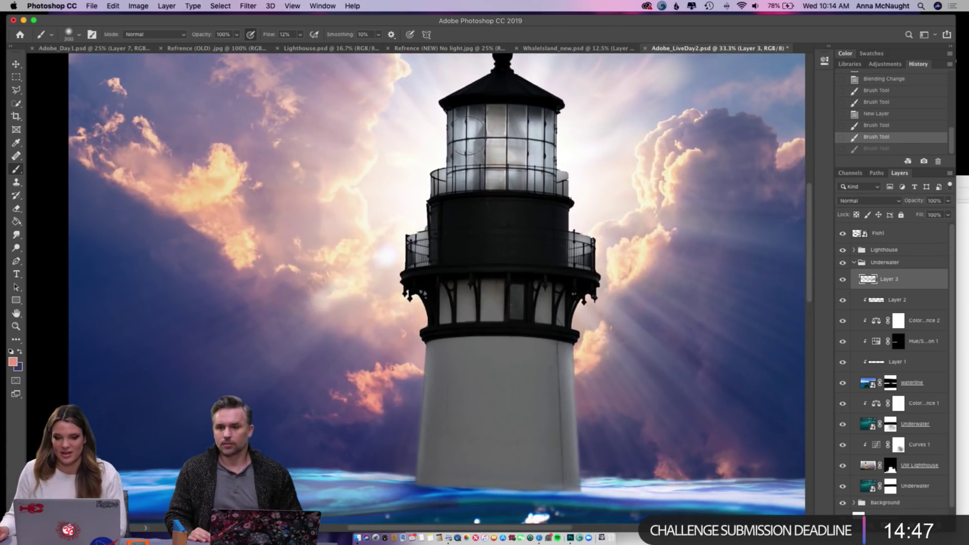
- Collapse the Underwater group, expand the Lighthouse group and select the AW Lighthouse layer mask
scroll(888, 436, "down", 1)
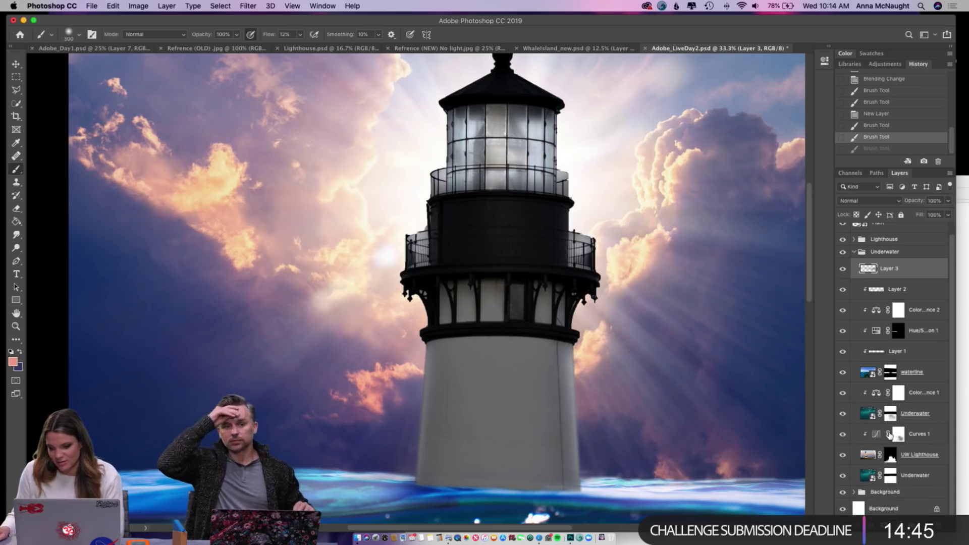
scroll(893, 435, "up", 1)
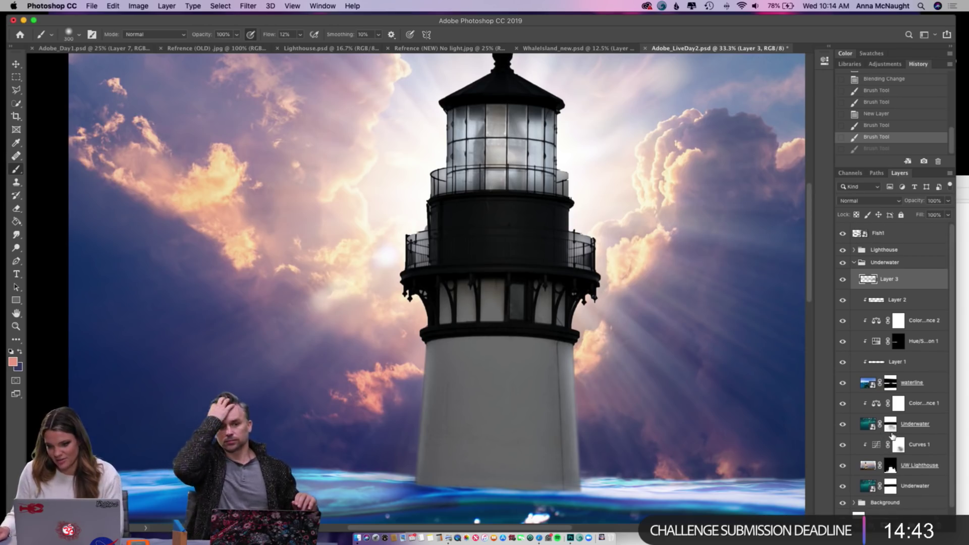
left_click(853, 263)
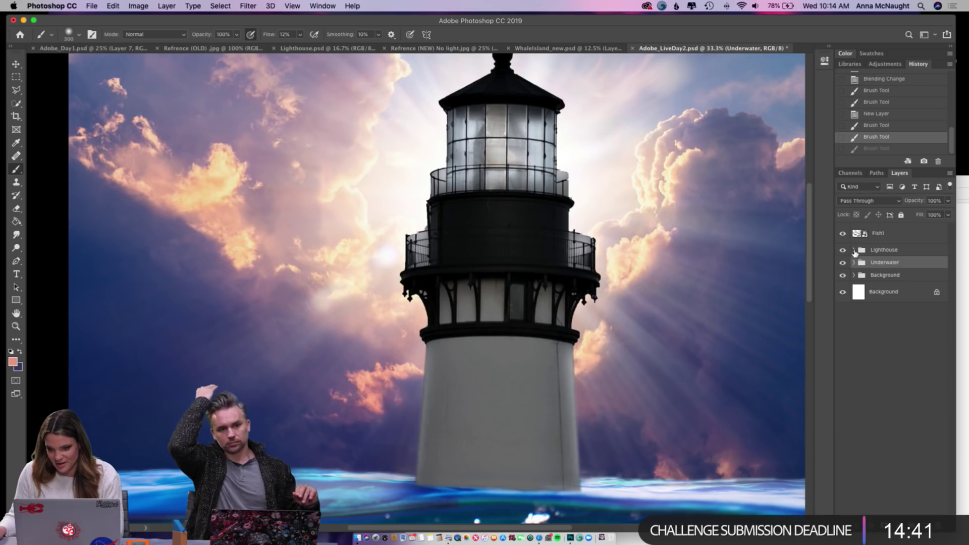
left_click(853, 250)
left_click(892, 329)
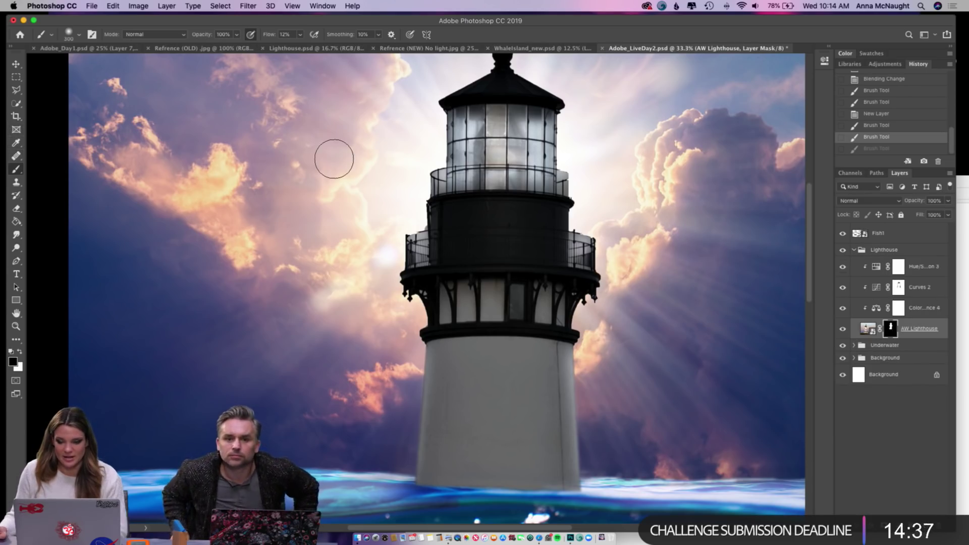
- Try to brush black over the upper lantern windows on the AW Lighthouse mask, and undo the stroke
key("bracketleft")
key("bracketleft")
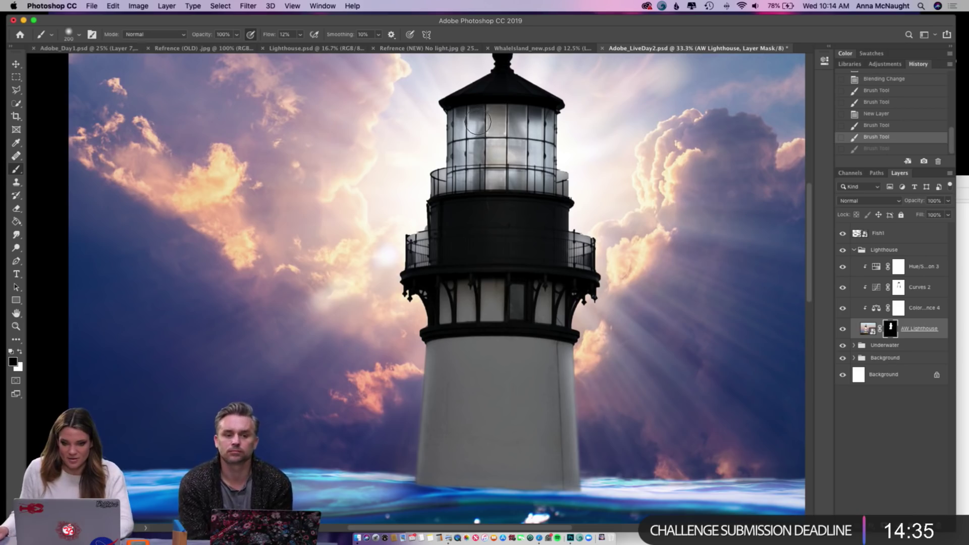
left_click_drag(477, 127, 486, 124)
key("super+z")
- Reduce the brush size to 60 px and try a masking stroke on the lantern room's upper-left glass pane
key("super+equal")
key("super+equal")
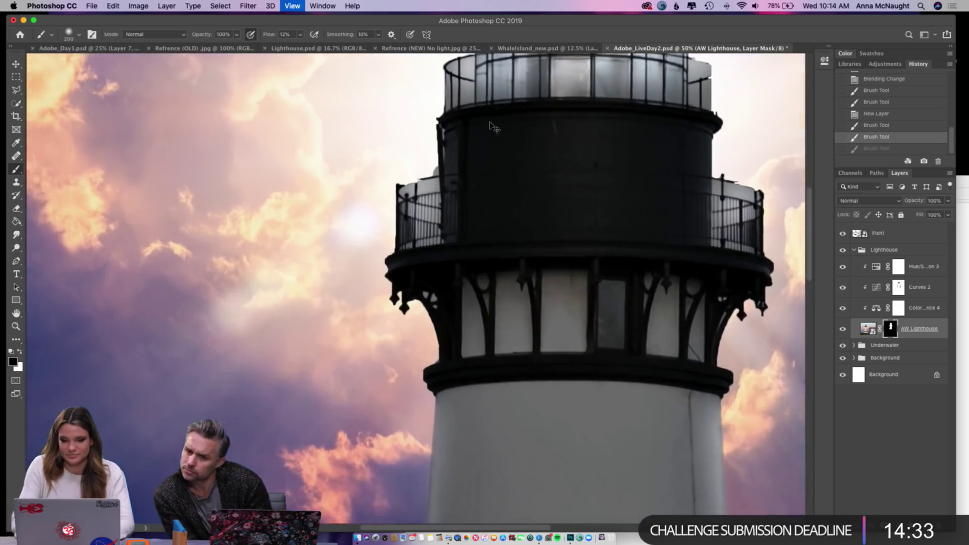
key("bracketleft")
key("bracketleft")
key("bracketleft")
key("bracketleft")
key("bracketleft")
key("bracketleft")
scroll(488, 144, "up", 10)
scroll(488, 145, "right", 3)
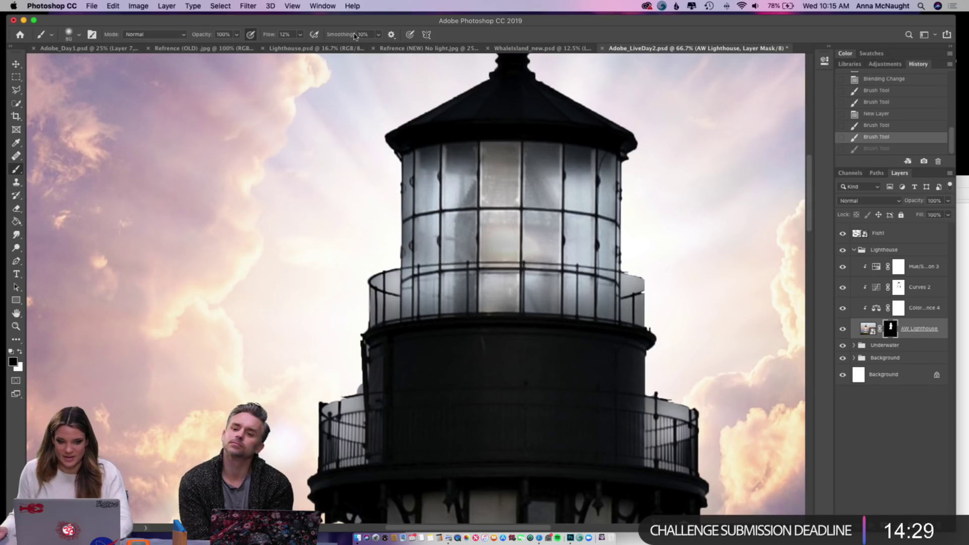
mouse_move(427, 184)
left_mouse_down()
mouse_move(425, 199)
mouse_move(427, 182)
left_mouse_up()
key("super+z")
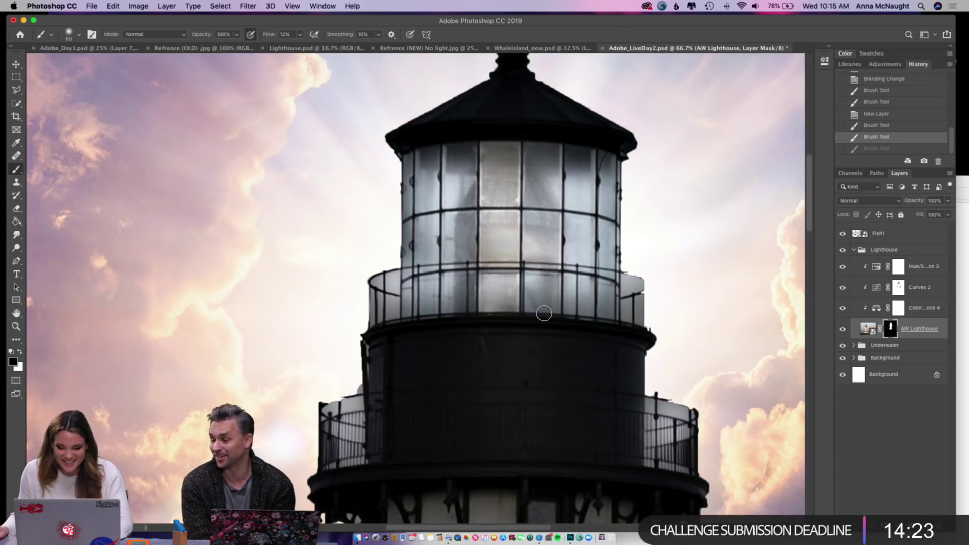
- Brush black over the lantern's left glass pane on the mask, and try a stroke at 100% flow beside the lower balcony
left_click_drag(392, 302, 424, 249)
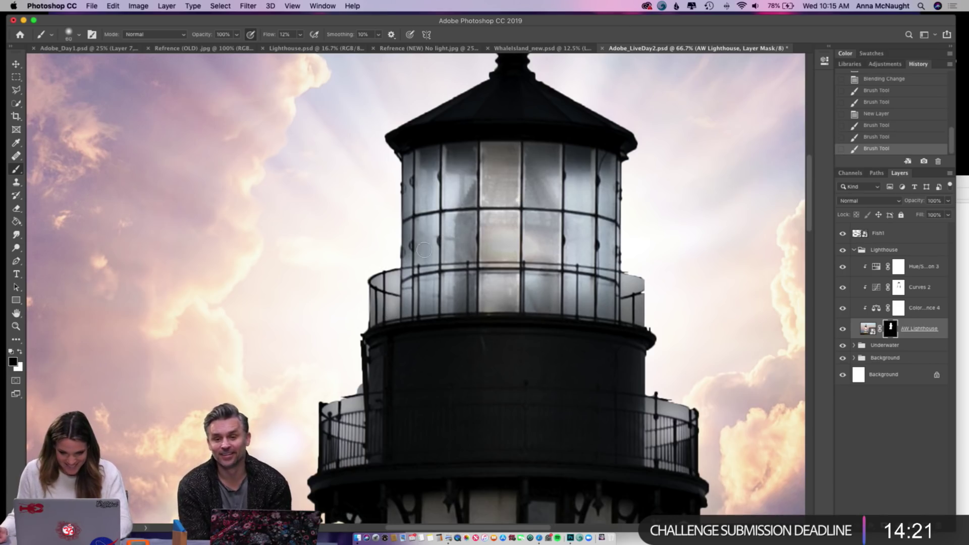
key("super+z")
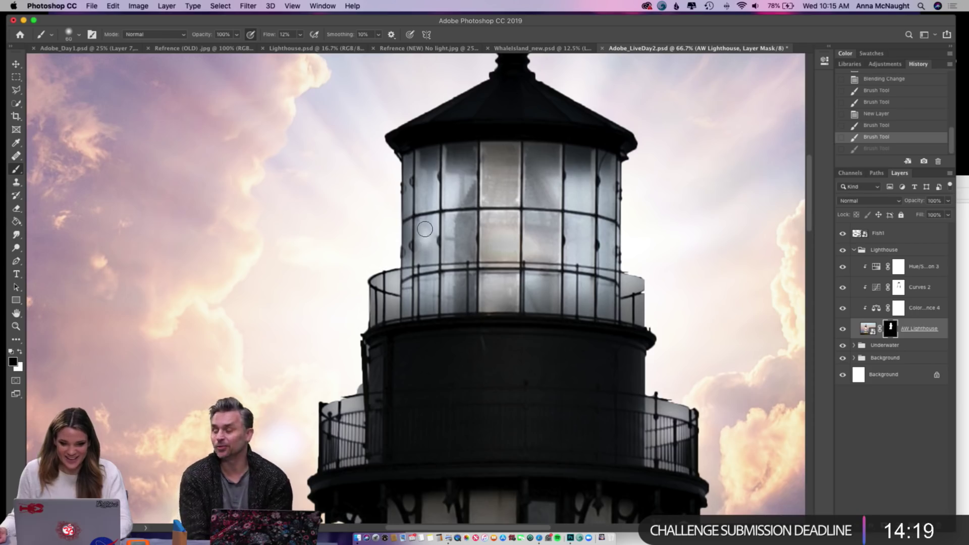
mouse_move(419, 224)
left_mouse_down()
mouse_move(429, 224)
mouse_move(434, 252)
mouse_move(420, 257)
left_mouse_up()
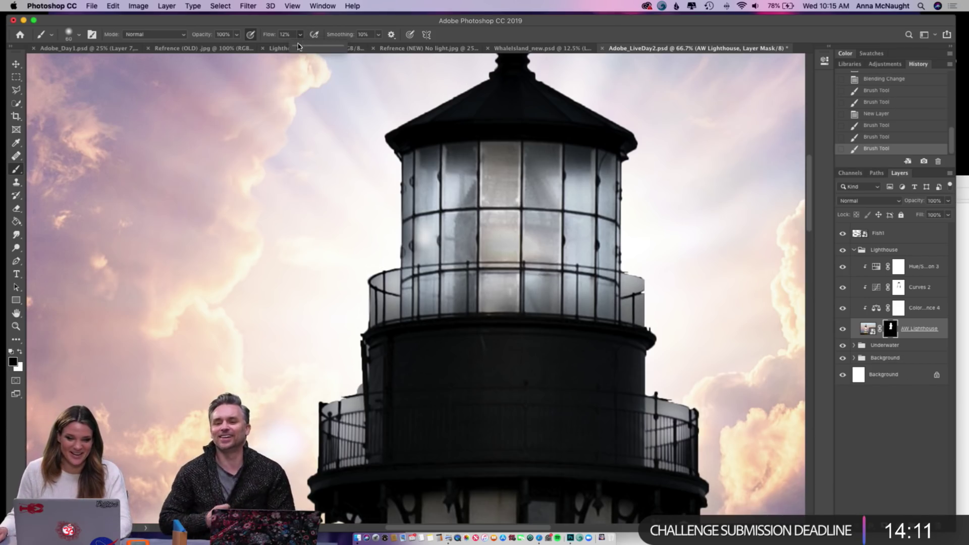
mouse_move(360, 381)
left_mouse_down()
mouse_move(359, 459)
mouse_move(298, 461)
mouse_move(331, 406)
mouse_move(327, 451)
mouse_move(346, 461)
mouse_move(348, 406)
left_mouse_up()
key("super+z")
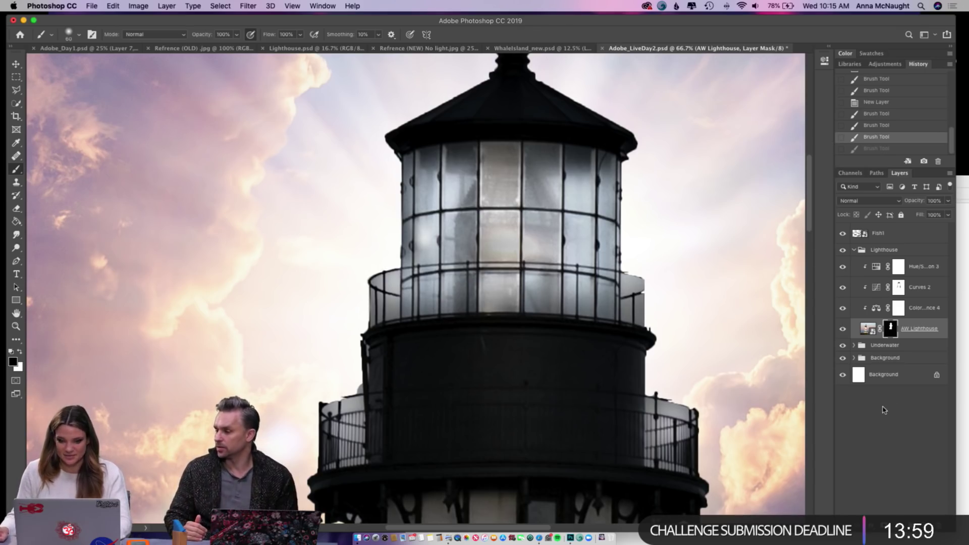
- Set the AW Lighthouse layer's blend mode to Hard Light and check the effect across the whole composition
left_click(868, 329)
left_click(856, 201)
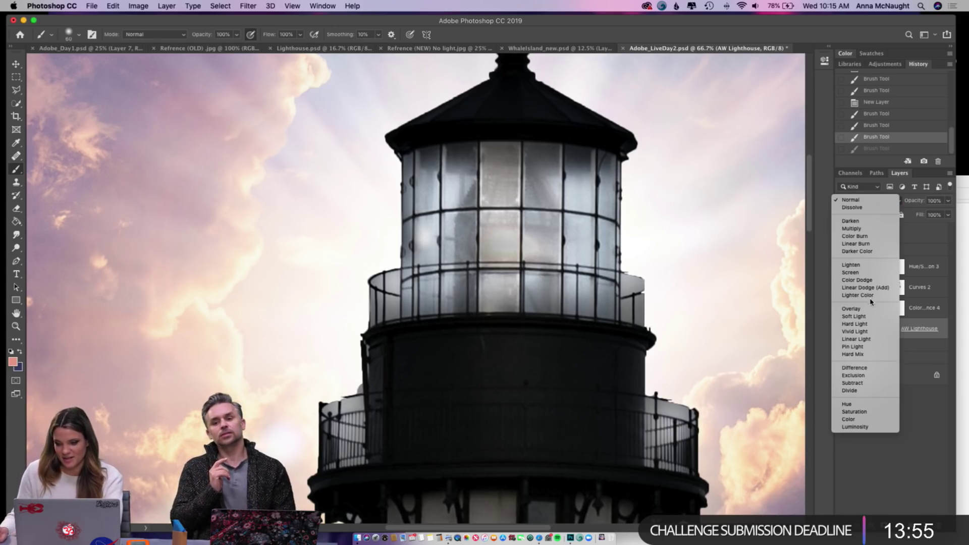
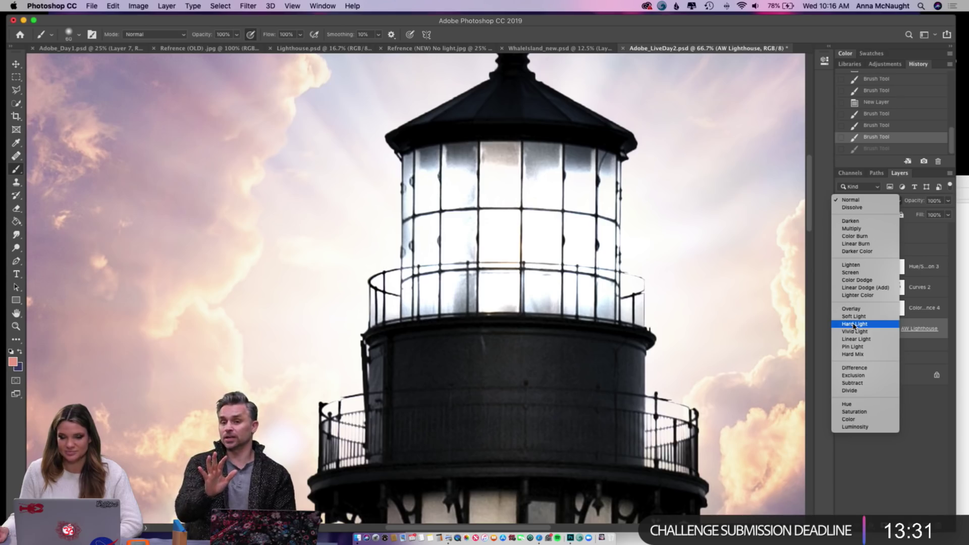
left_click(854, 324)
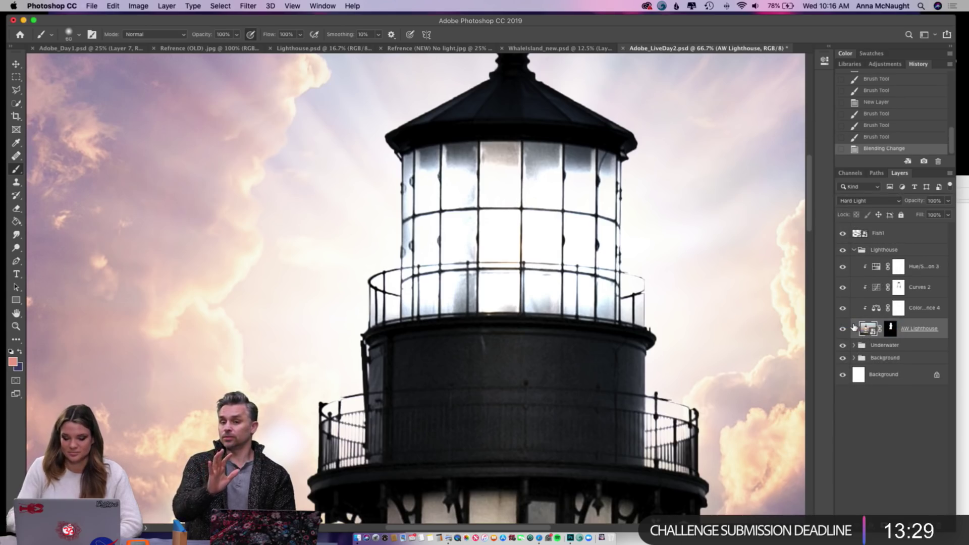
key("super+minus")
key("super+minus")
key("super+minus")
key("super+minus")
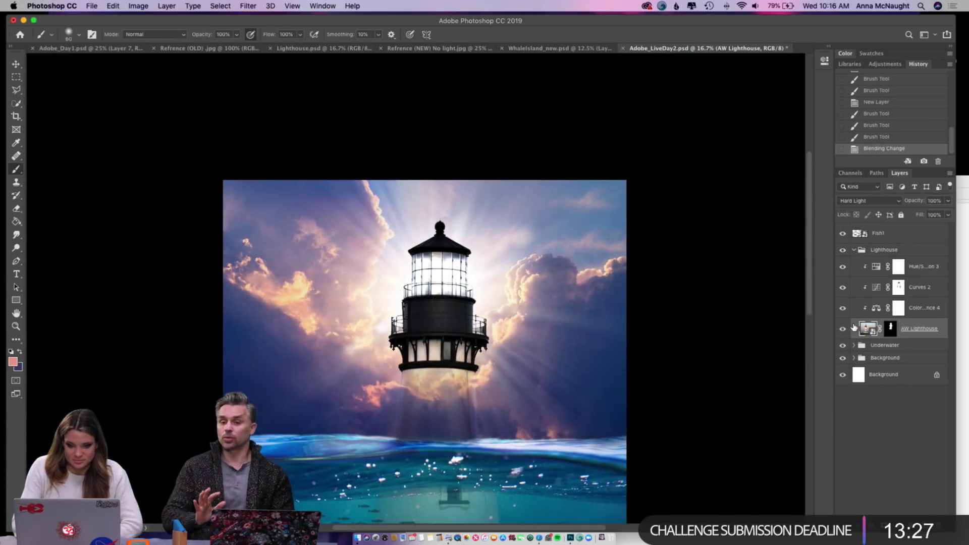
key("super+plus")
key("super+plus")
key("super+plus")
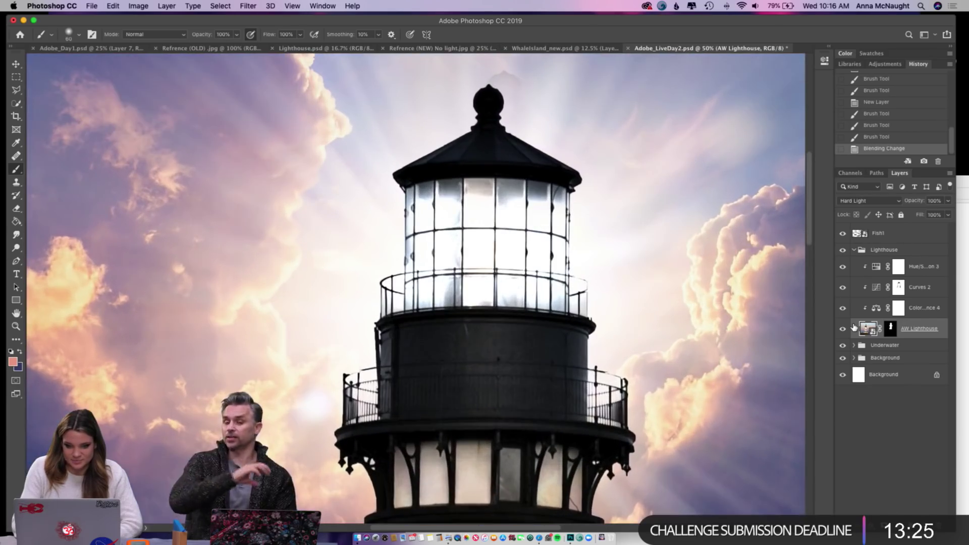
- Paint white on the AW Lighthouse mask to restore the railings on both sides of the lower balcony
left_click(891, 329)
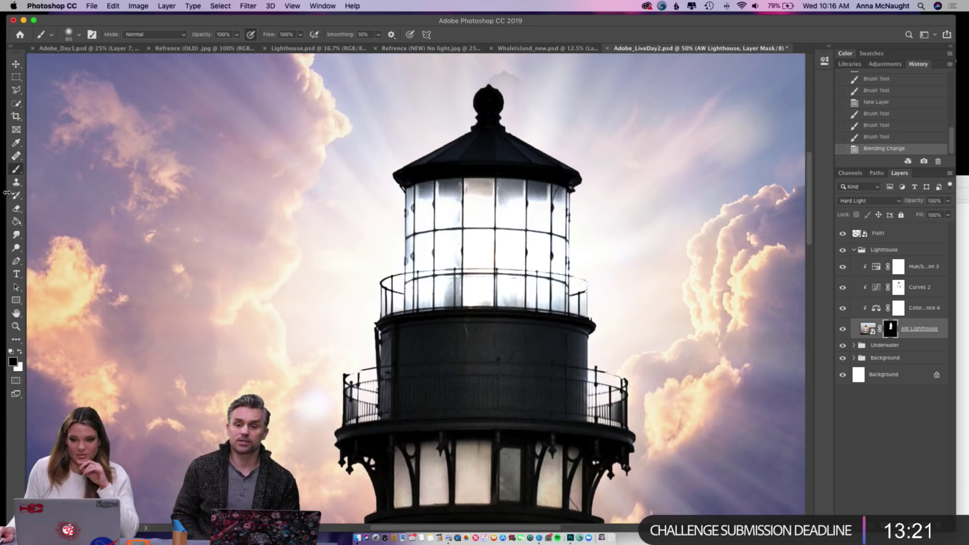
left_click(19, 352)
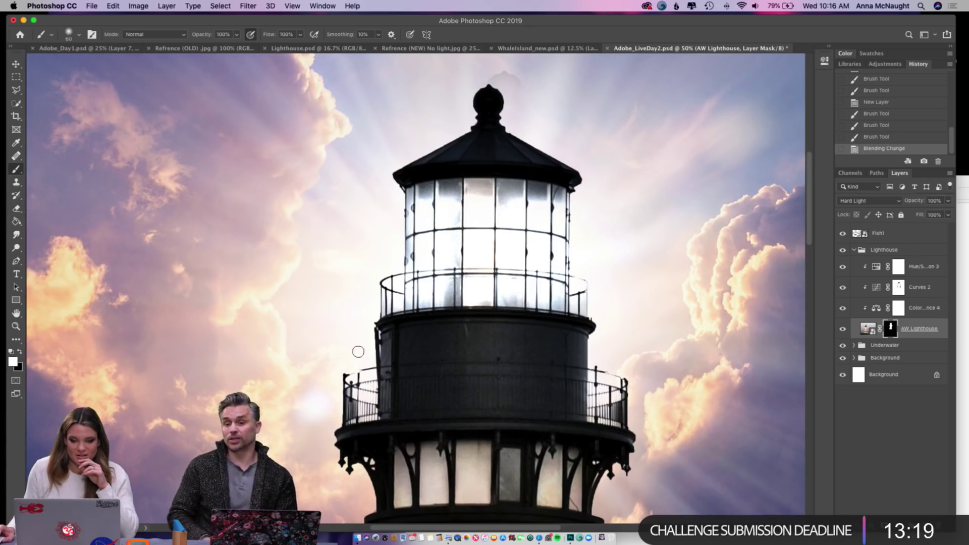
mouse_move(362, 368)
left_mouse_down()
mouse_move(349, 381)
mouse_move(380, 404)
left_mouse_up()
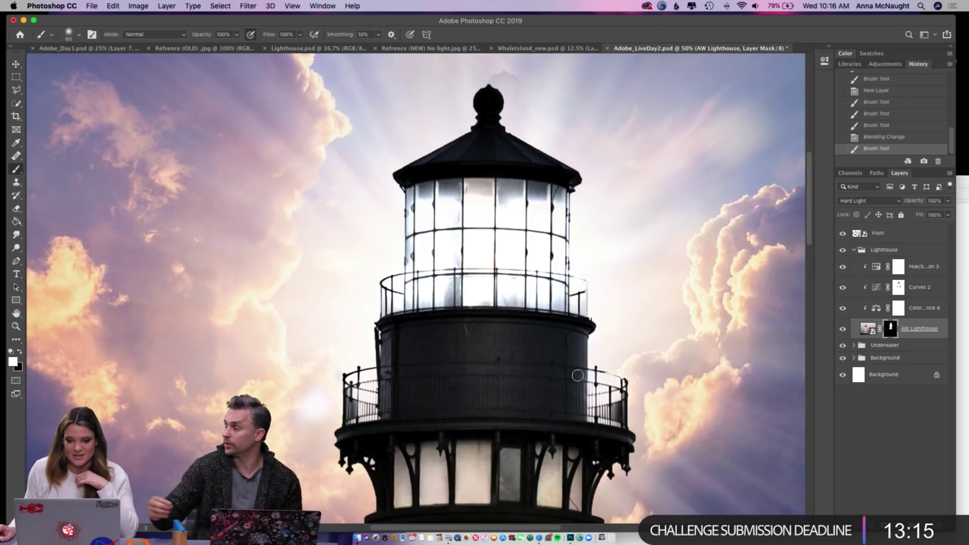
mouse_move(594, 380)
left_mouse_down()
mouse_move(615, 374)
mouse_move(626, 394)
mouse_move(601, 480)
left_mouse_up()
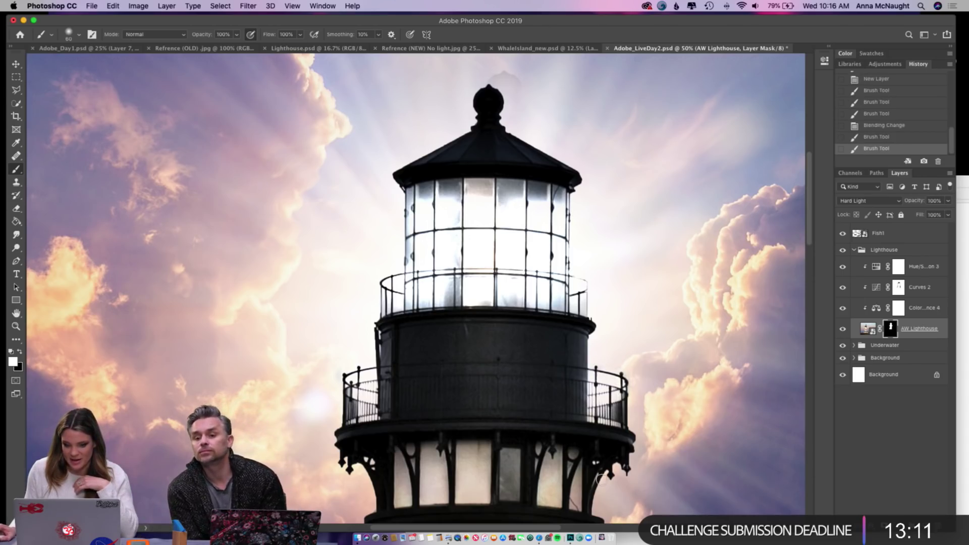
left_click_drag(356, 427, 383, 428)
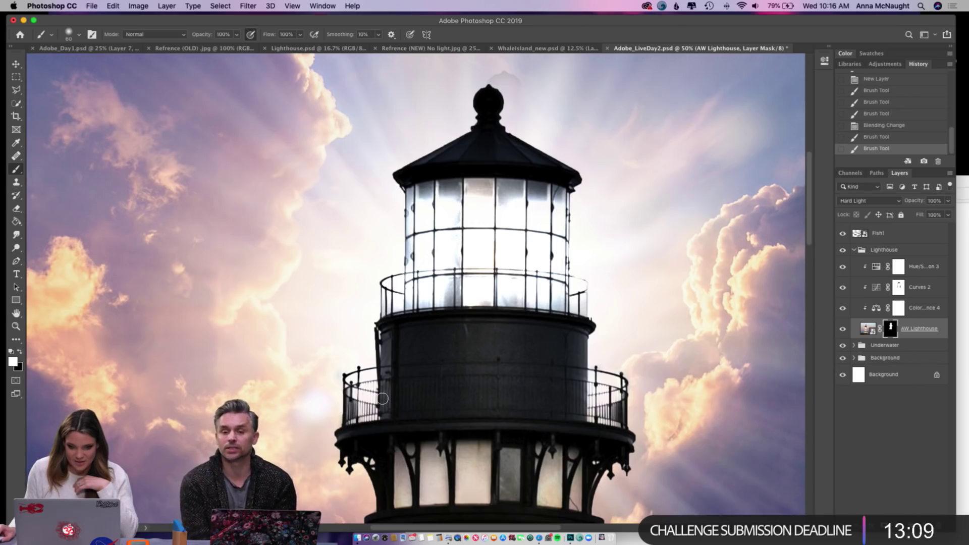
- Paint white on the AW Lighthouse mask to restore the railing ends of the upper balcony
left_click_drag(383, 315, 388, 314)
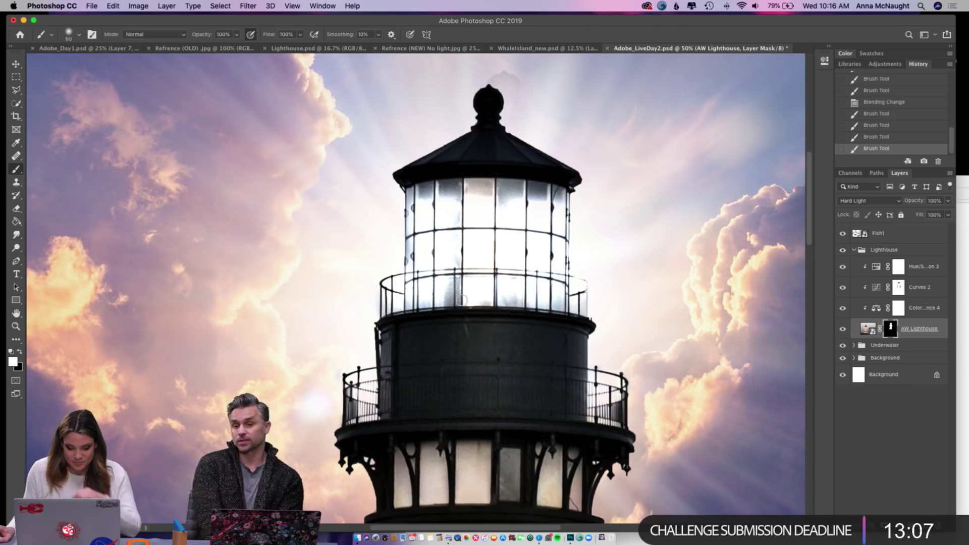
key("super+z")
mouse_move(580, 262)
left_mouse_down()
mouse_move(587, 282)
mouse_move(589, 316)
left_mouse_up()
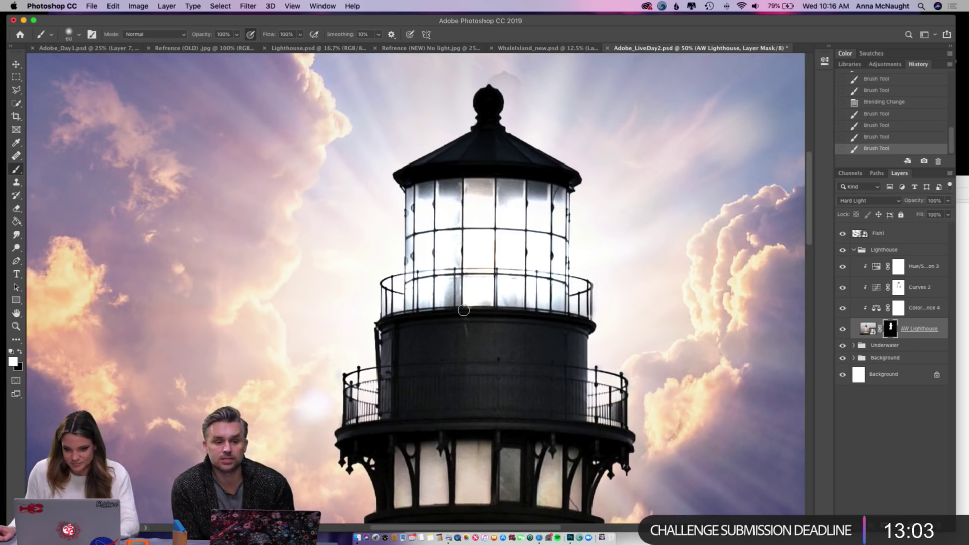
left_click_drag(386, 312, 393, 319)
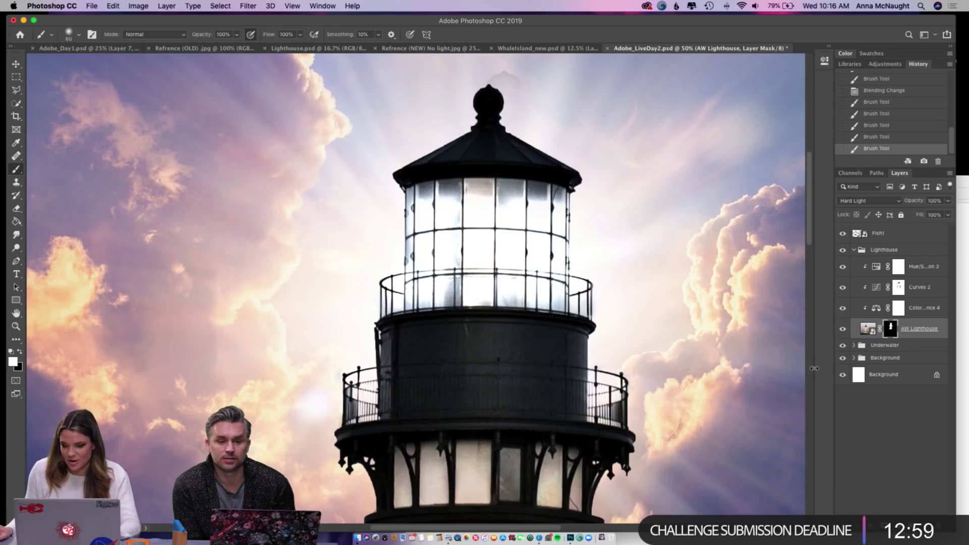
- Paint black on the UW Lighthouse mask with a 125 px brush to hide the faint ghost above the lighthouse's tip, and collapse the Underwater group
left_click(853, 345)
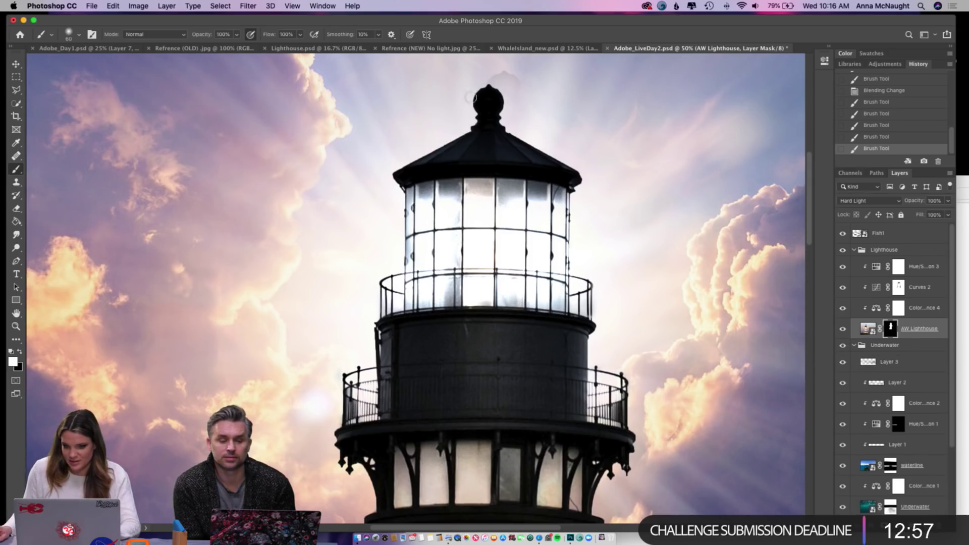
scroll(893, 400, "down", 5)
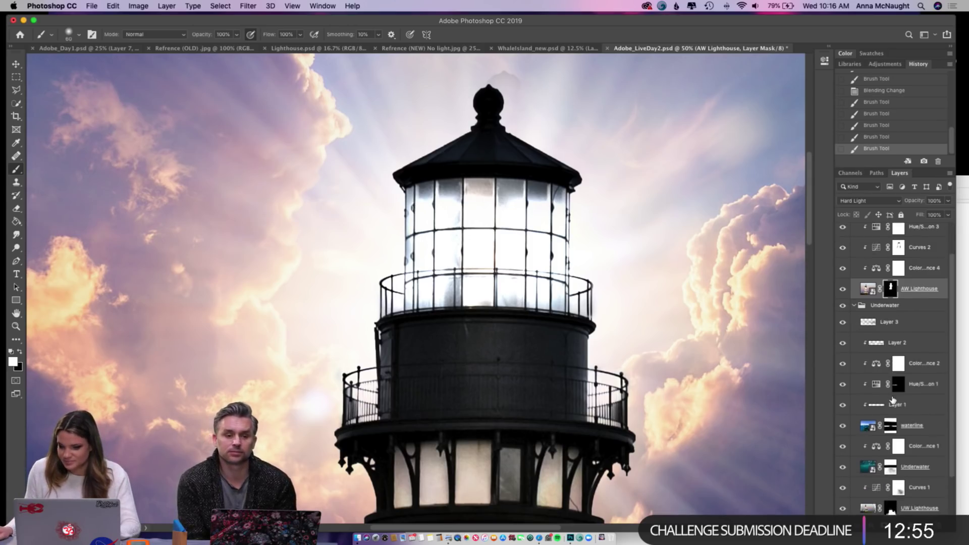
left_click(890, 456)
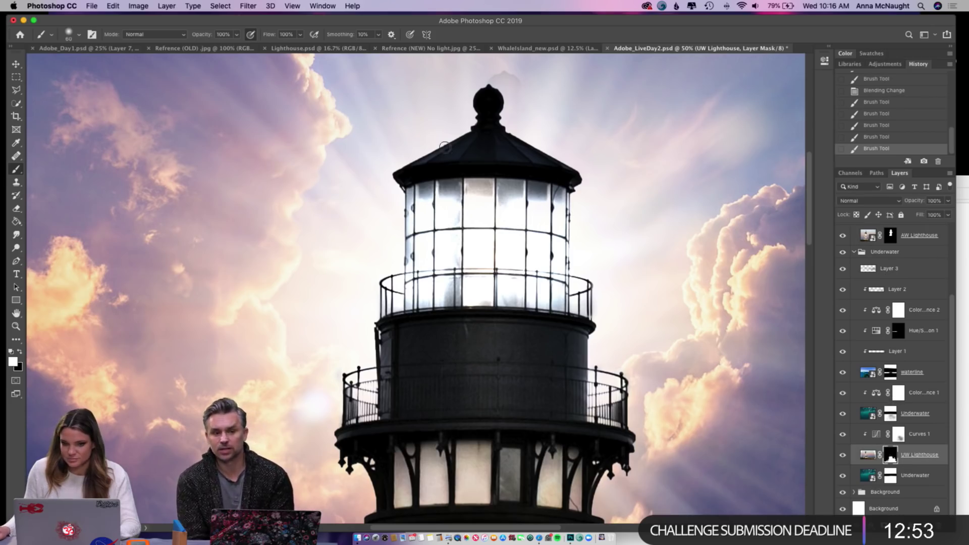
scroll(455, 152, "up", 2)
key("bracketright")
key("bracketright")
key("bracketright")
key("bracketright")
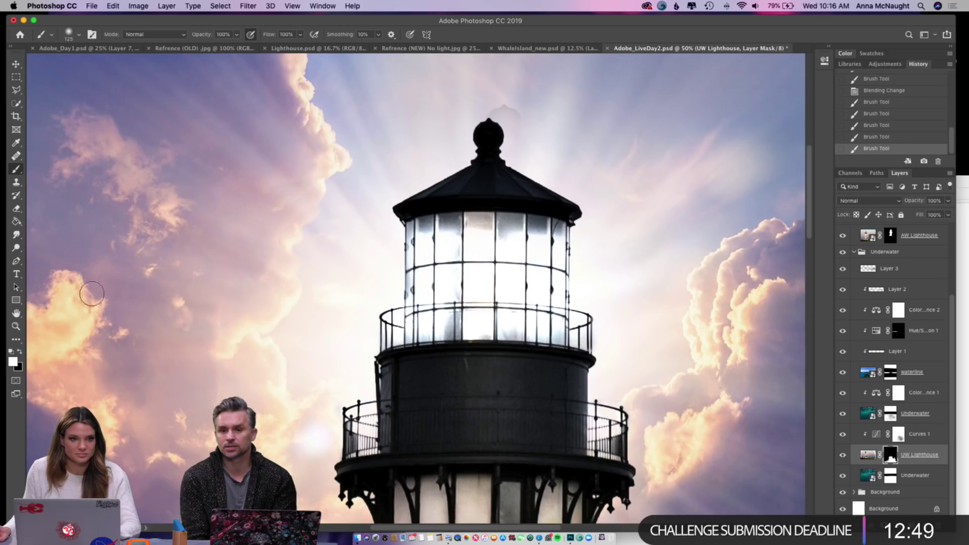
left_click(19, 350)
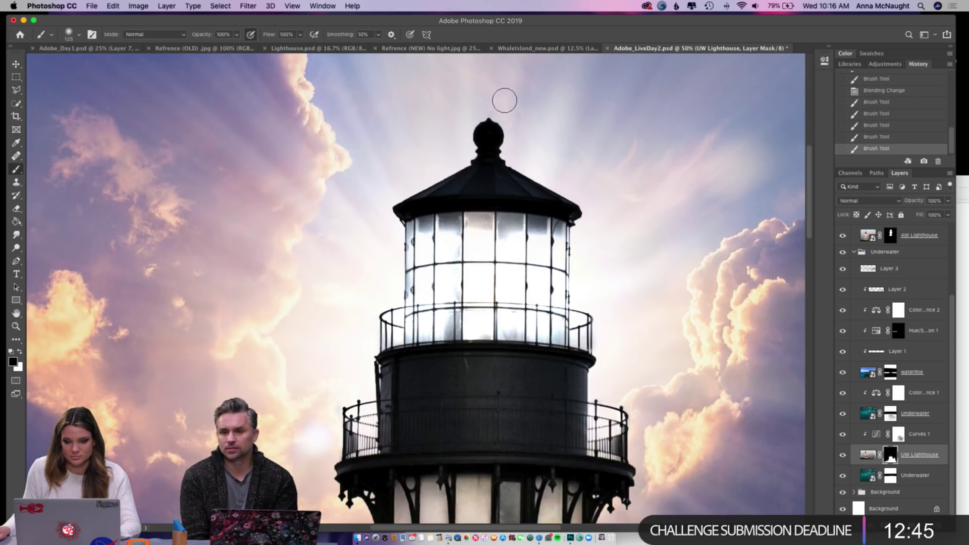
left_click(598, 180)
left_click(854, 254)
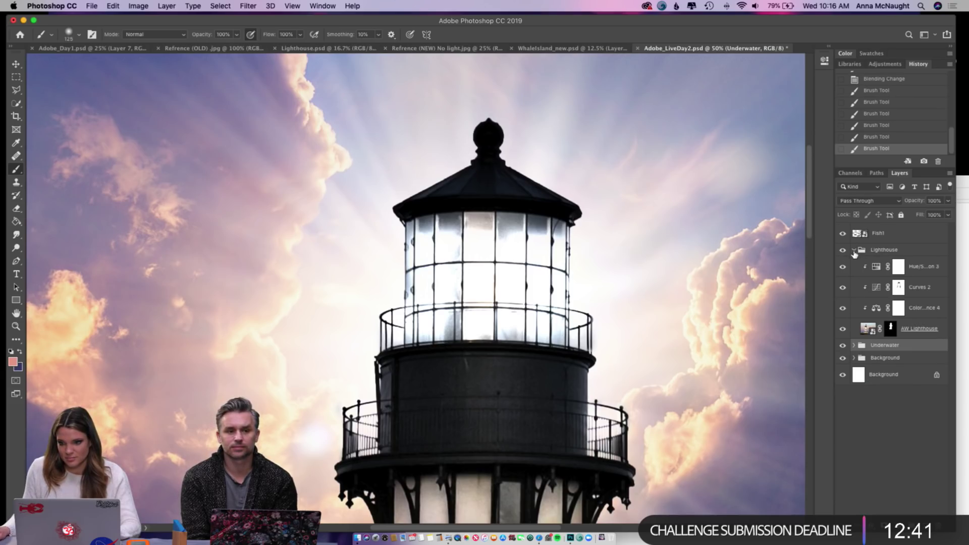
- Compare the AW Lighthouse layer in Normal and Hard Light blending, and keep Hard Light
key("super+minus")
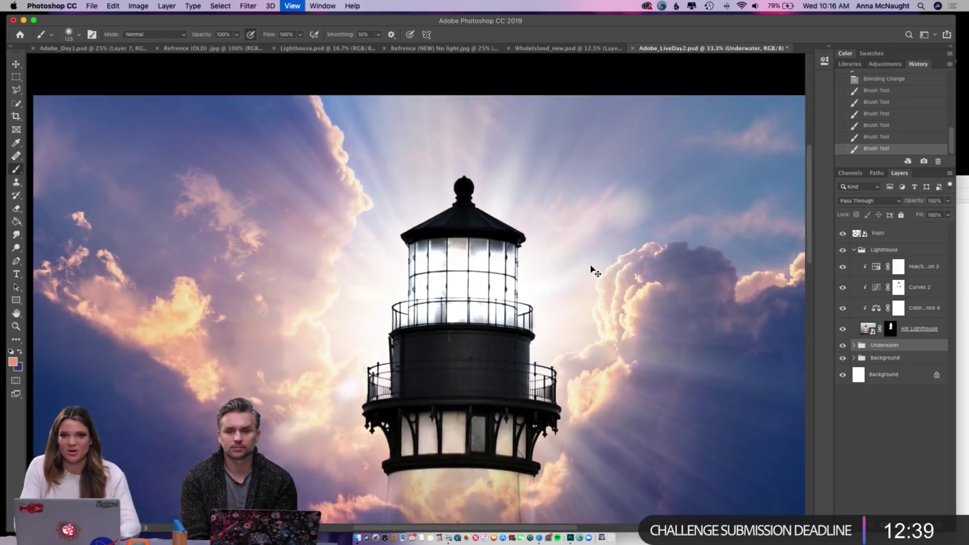
key("super+minus")
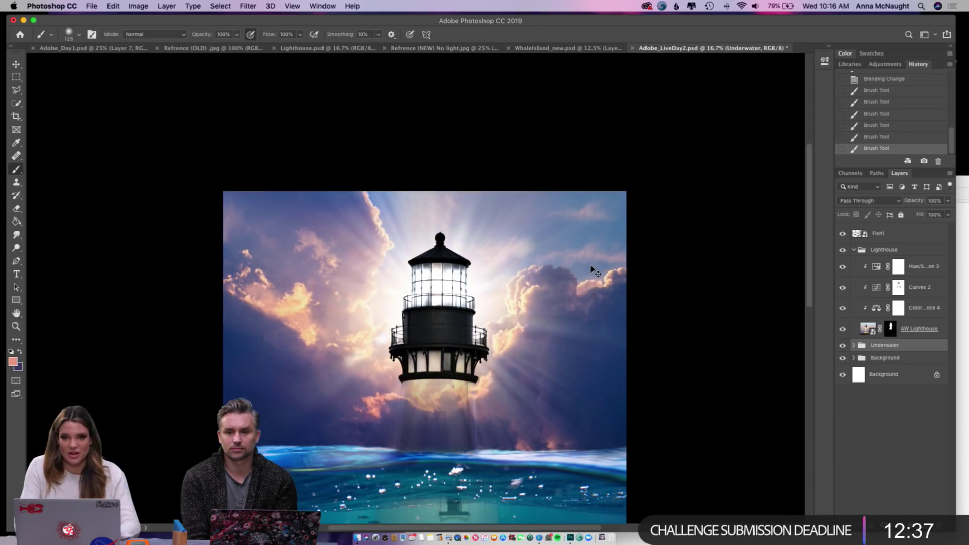
left_click(867, 328)
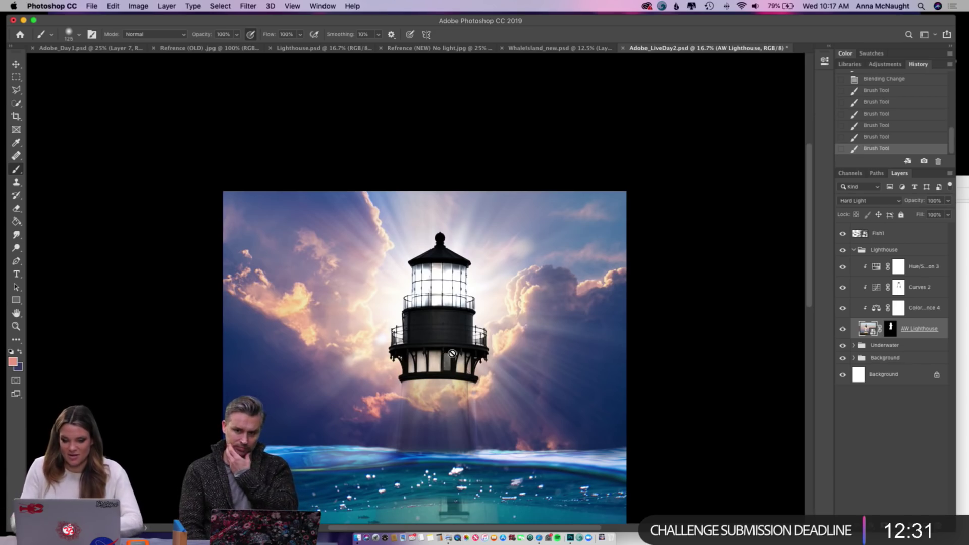
key("super+equal")
key("super+equal")
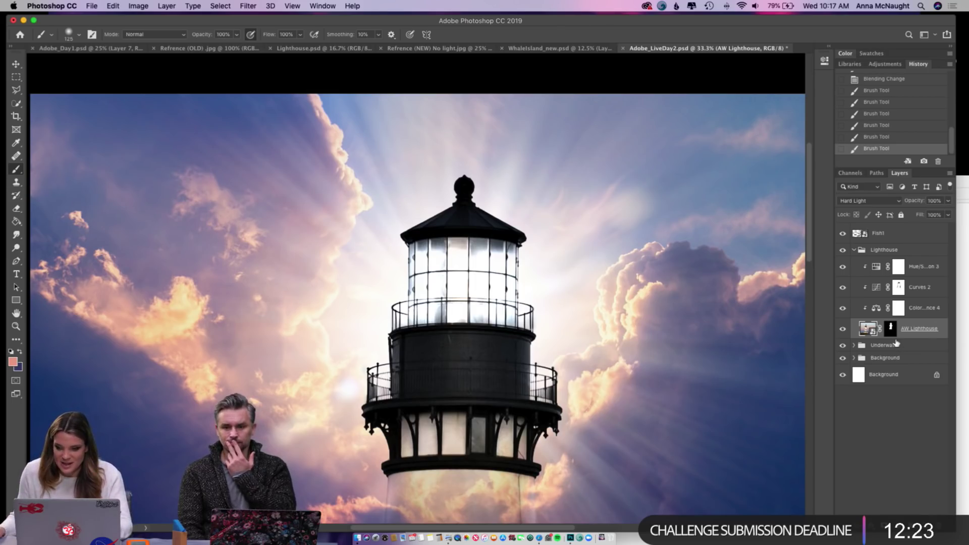
left_click(863, 202)
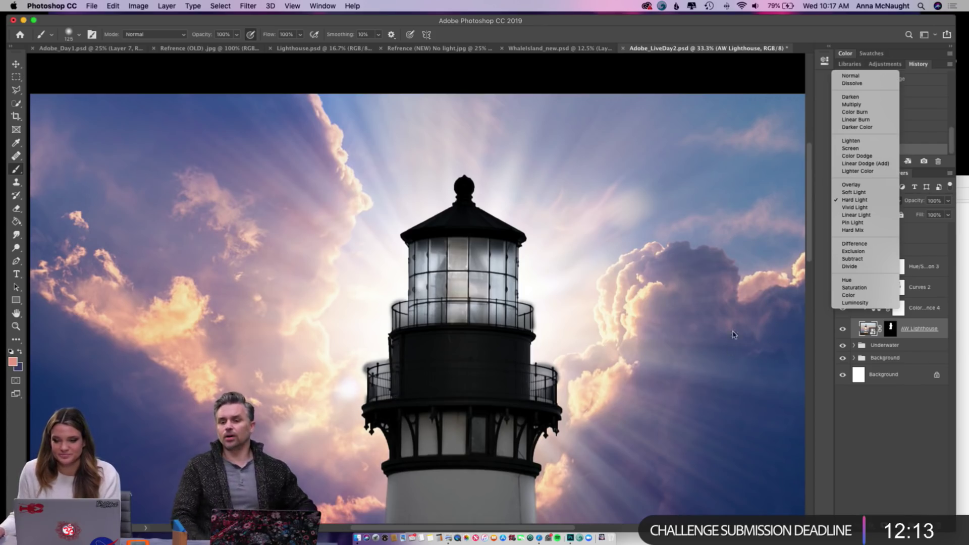
left_click(856, 201)
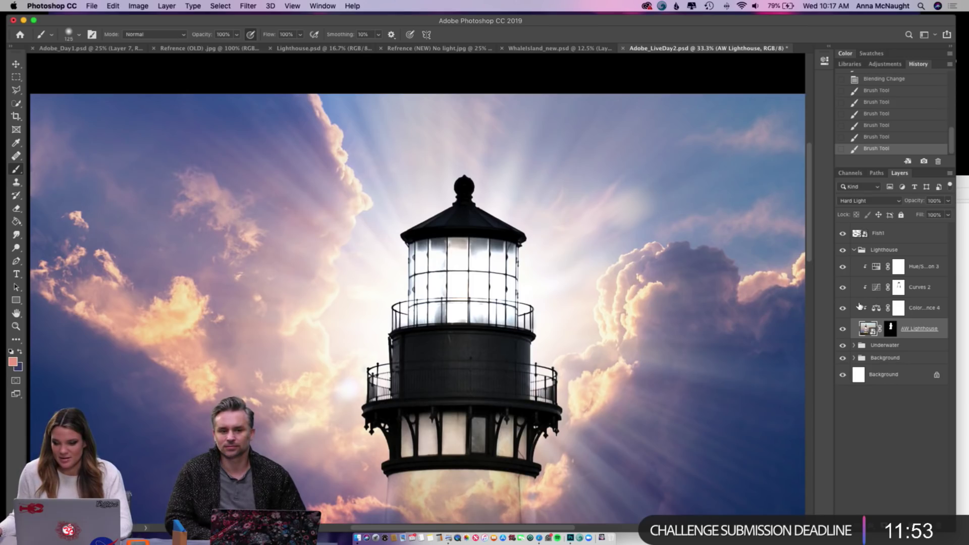
- Collapse the Lighthouse group and duplicate the whole group
mouse_move(843, 311)
left_mouse_down()
mouse_move(841, 274)
mouse_move(842, 309)
left_mouse_up()
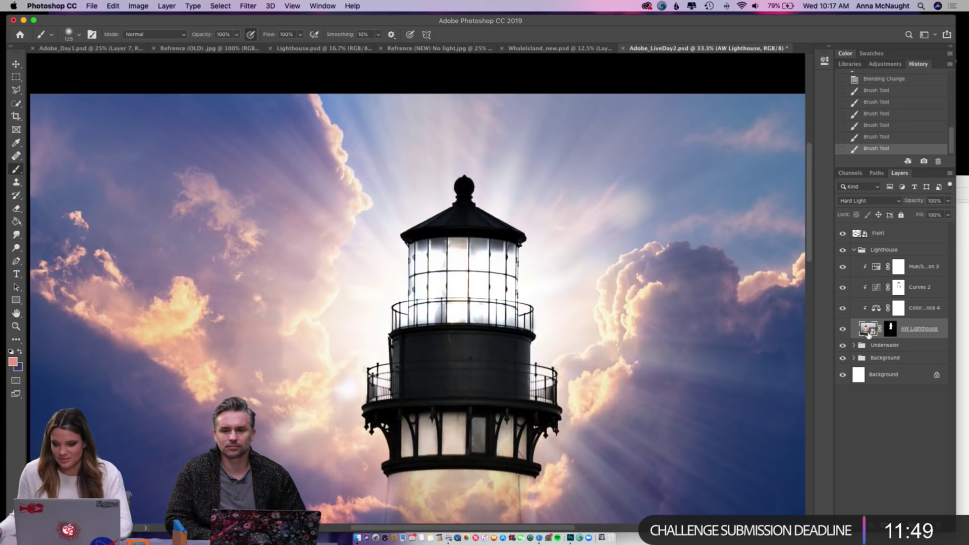
left_click(922, 274, "shift")
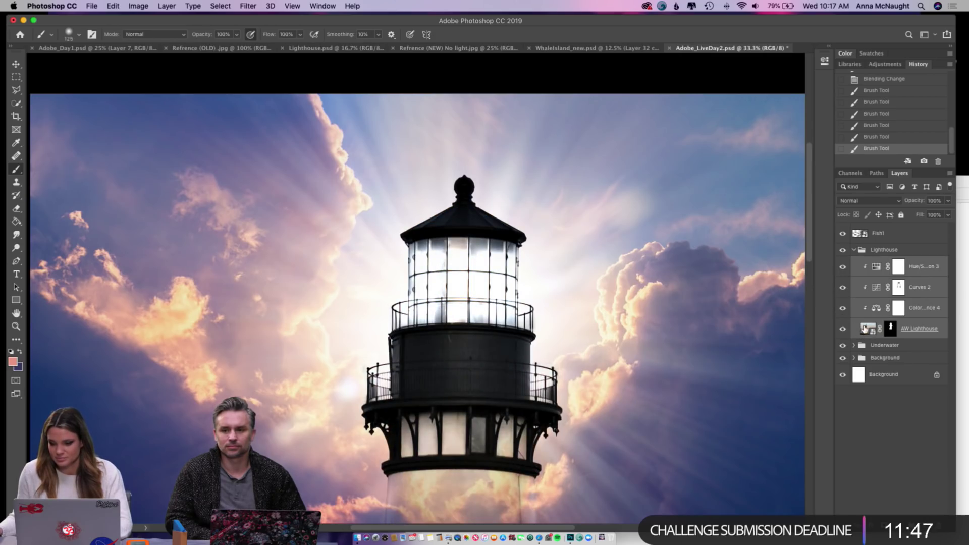
left_click(855, 251)
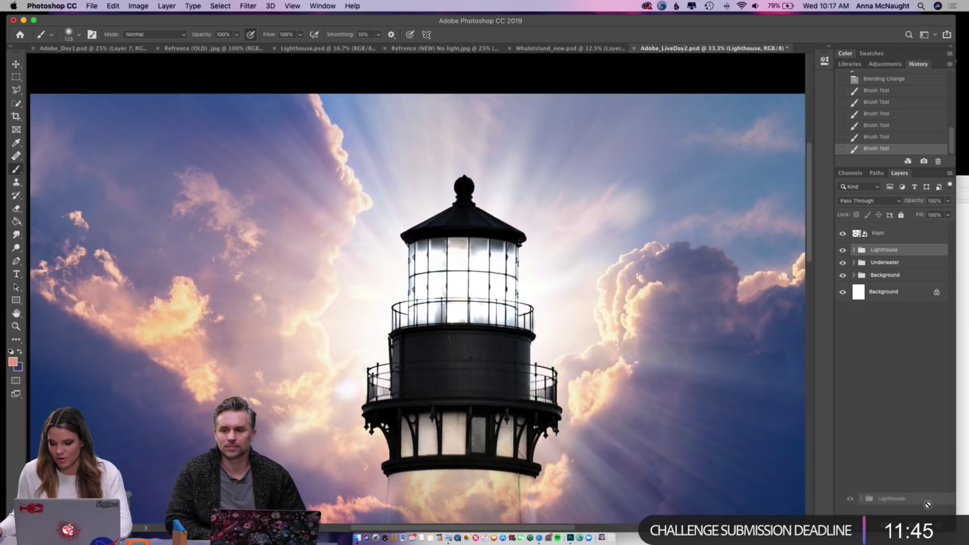
key("super+j")
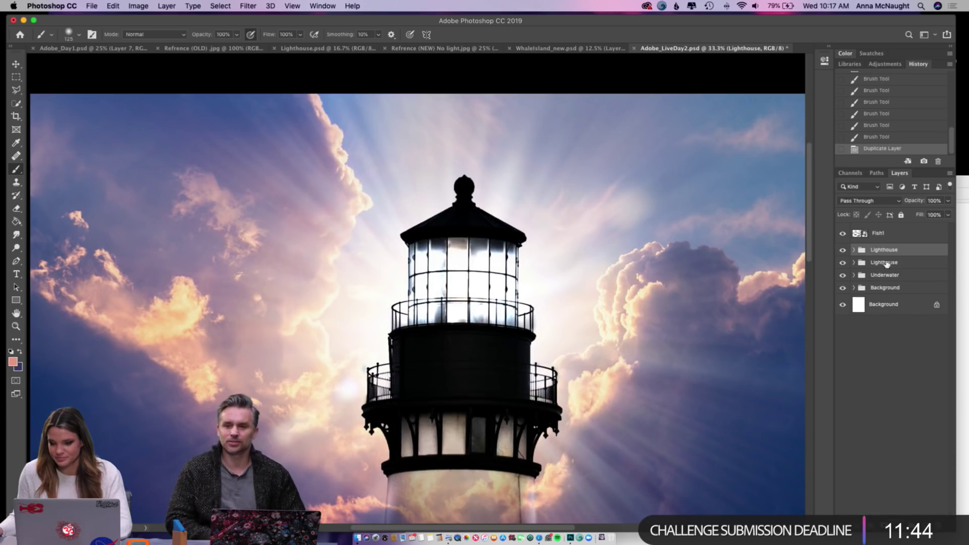
- Set the blend mode of the AW Lighthouse layer in the upper Lighthouse group to Normal
left_click(854, 251)
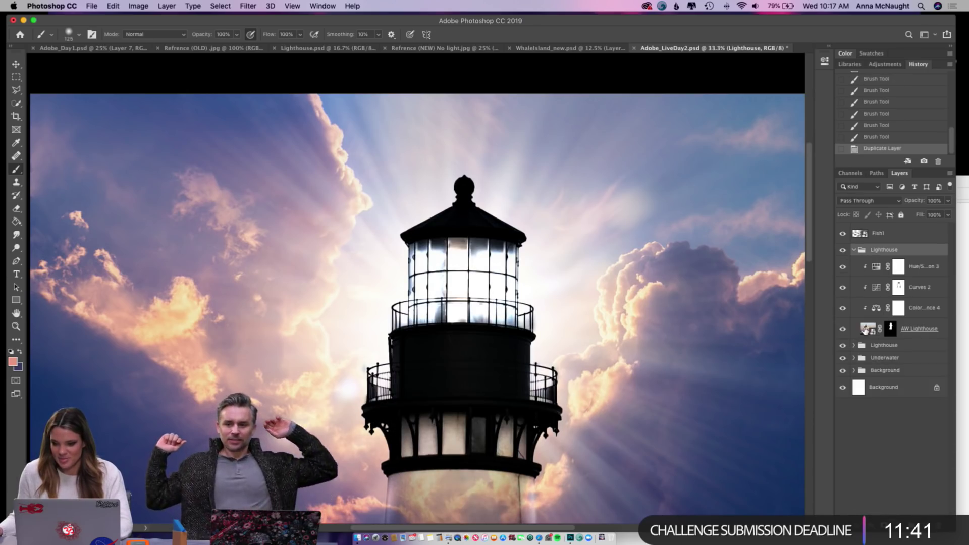
left_click(875, 329)
left_click(866, 200)
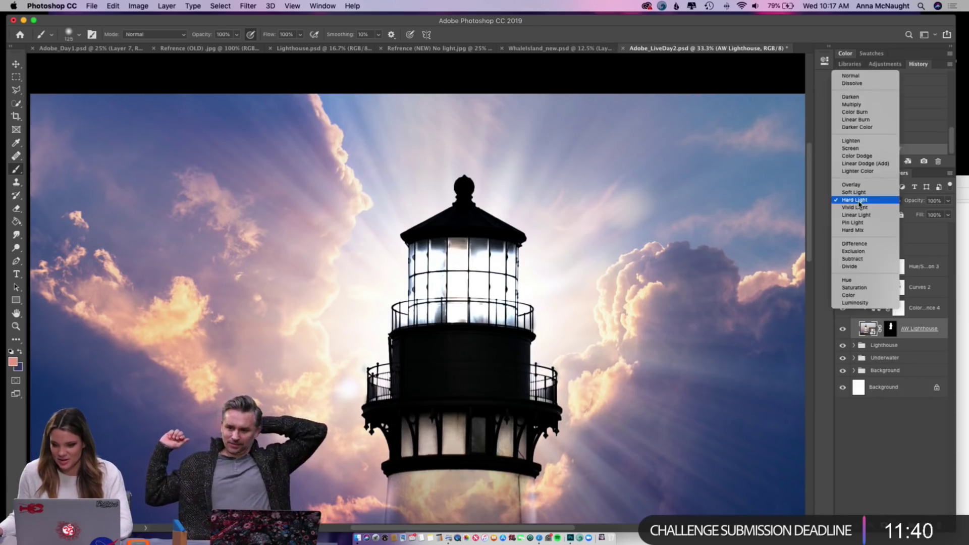
left_click(851, 76)
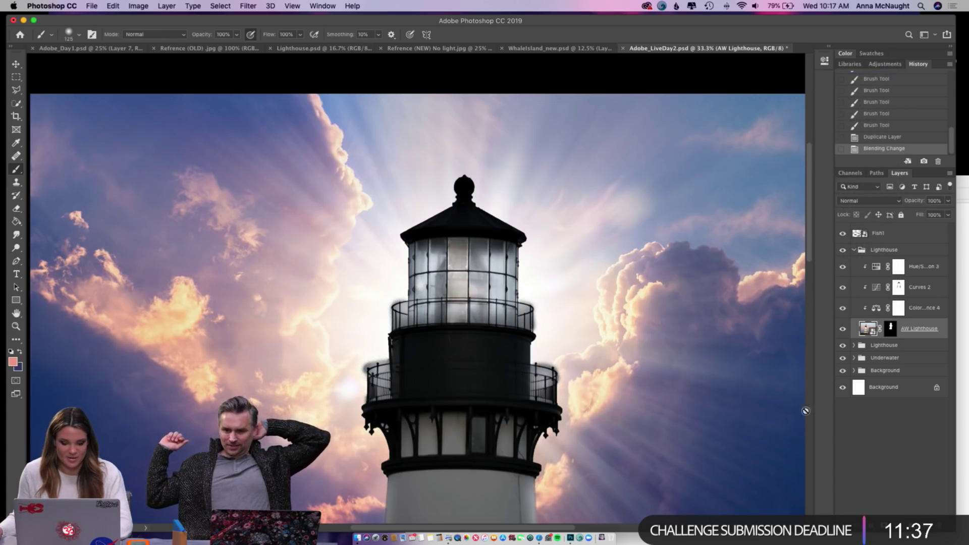
- Paint black on the upper AW Lighthouse mask with an 800 px brush over the lantern windows and both balconies' railings
left_click(889, 327)
key("d")
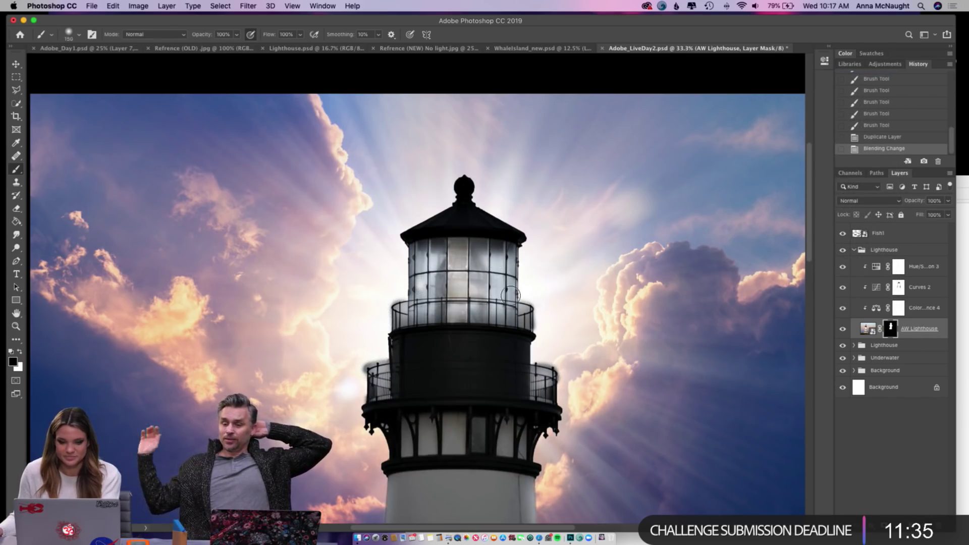
key("bracketright")
key("bracketright")
key("bracketright")
key("bracketright")
key("bracketright")
key("bracketright")
key("bracketright")
key("bracketright")
key("bracketright")
key("bracketright")
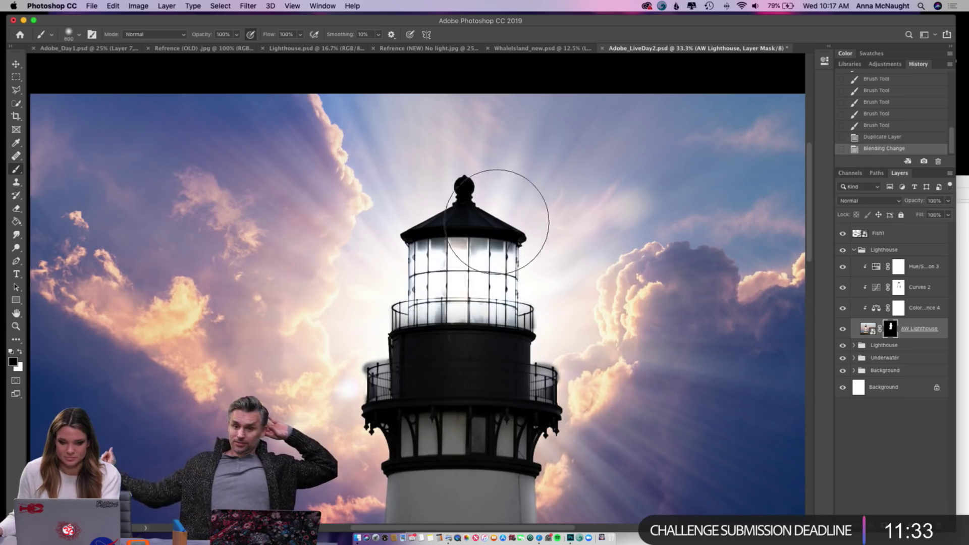
mouse_move(339, 318)
left_mouse_down()
mouse_move(335, 368)
mouse_move(348, 376)
mouse_move(619, 404)
left_mouse_up()
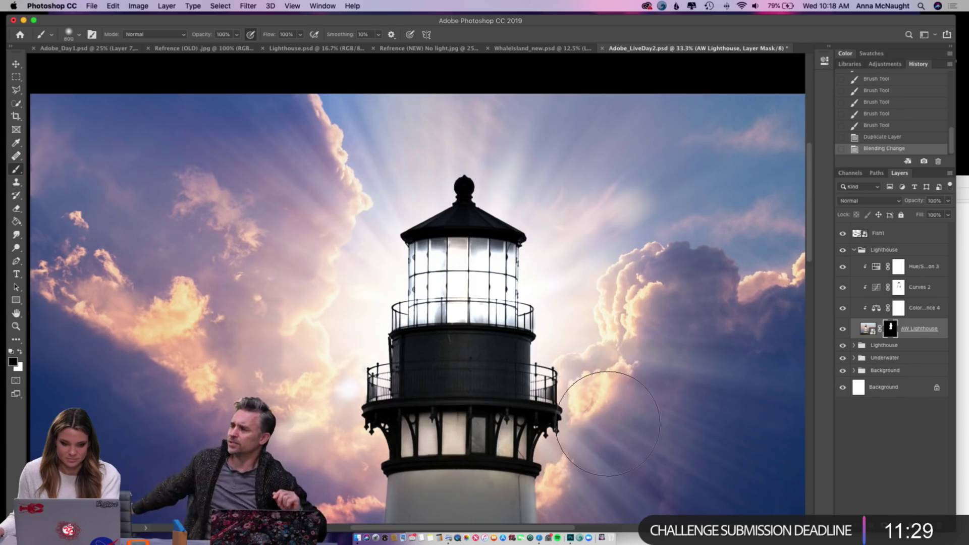
left_click(600, 413)
- Paint white with a 200 px brush on the upper AW Lighthouse mask to restore the windows and tower top beneath the lower balcony
scroll(525, 356, "down", 5)
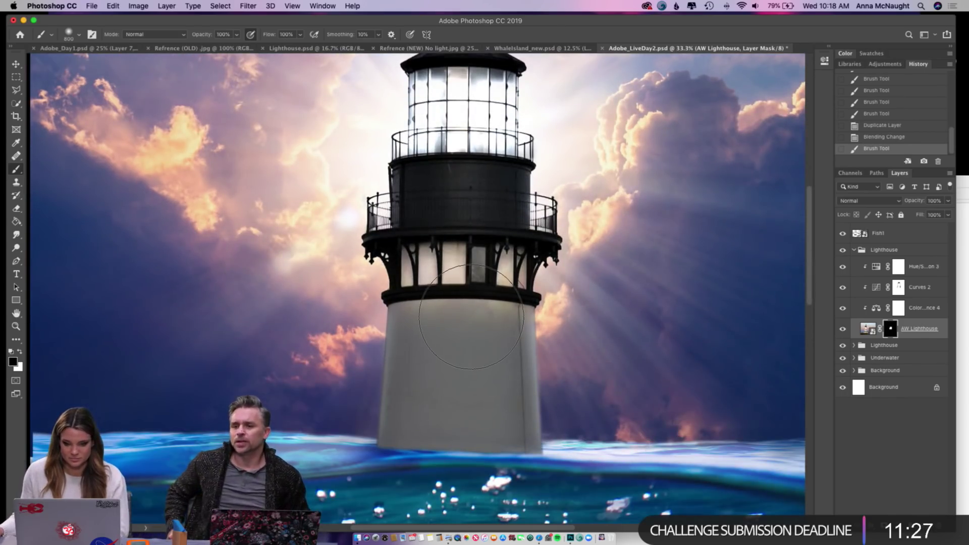
left_click(19, 352)
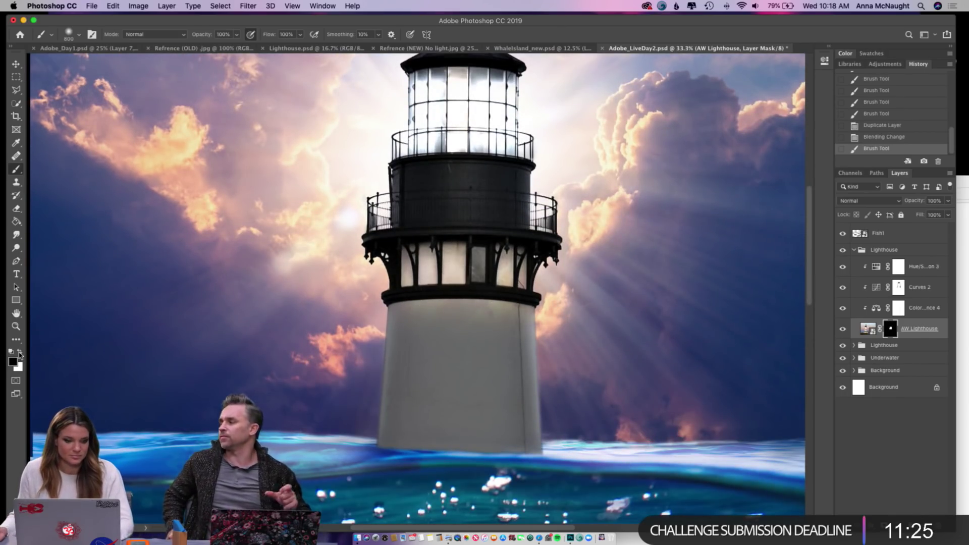
key("bracketleft")
key("bracketleft")
key("bracketleft")
mouse_move(497, 282)
left_mouse_down()
mouse_move(434, 273)
mouse_move(566, 271)
left_mouse_up()
key("ctrl+z")
key("bracketleft")
key("bracketleft")
key("bracketleft")
key("bracketleft")
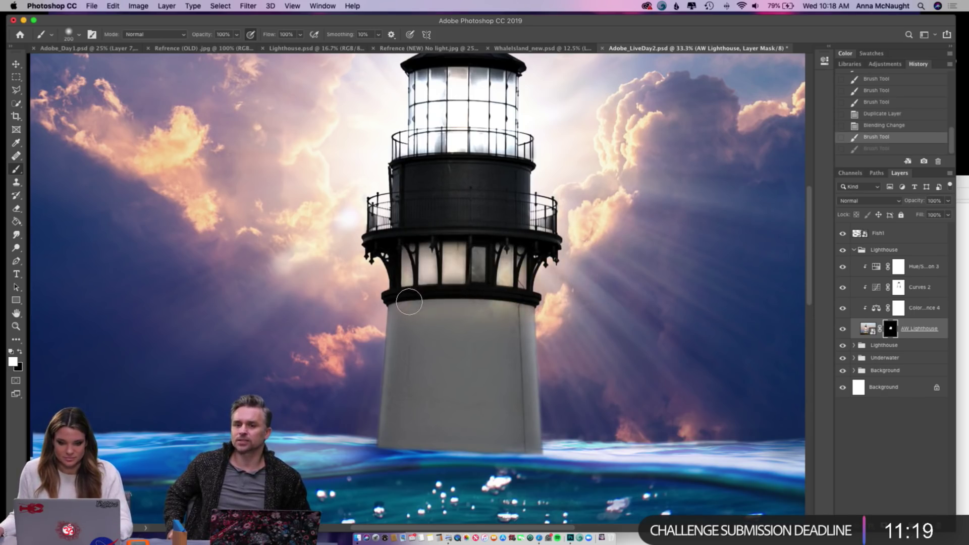
mouse_move(409, 277)
left_mouse_down()
mouse_move(414, 260)
mouse_move(455, 270)
mouse_move(460, 252)
mouse_move(514, 275)
mouse_move(514, 354)
mouse_move(485, 307)
mouse_move(439, 357)
mouse_move(418, 323)
left_mouse_up()
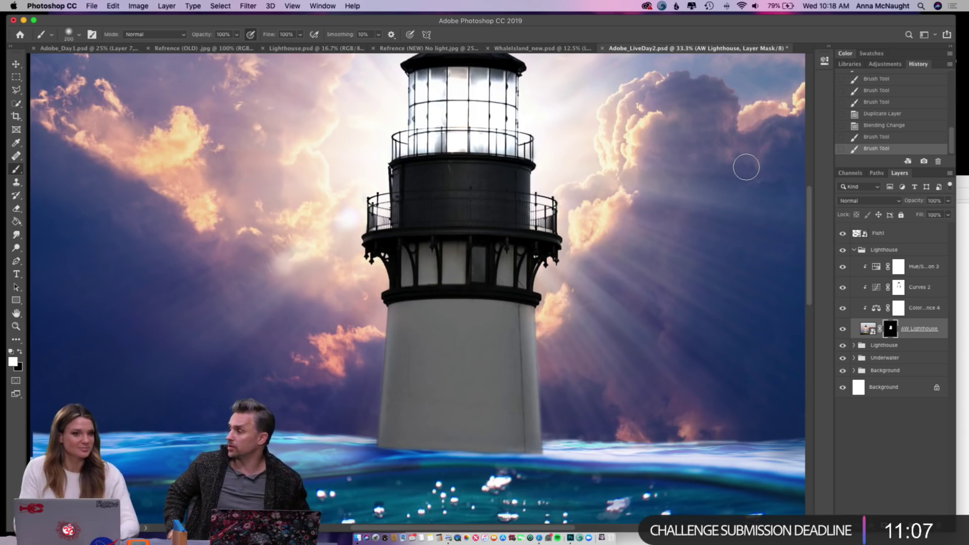
- Add a Color Balance adjustment above the Underwater group, shift its midtones to blue +61, and clip it to the group
key("super+minus")
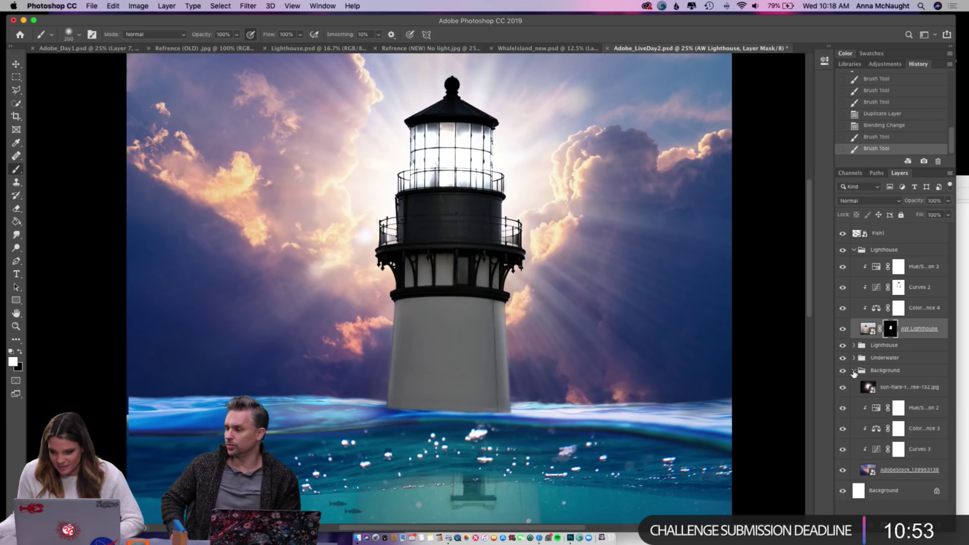
left_click(854, 359)
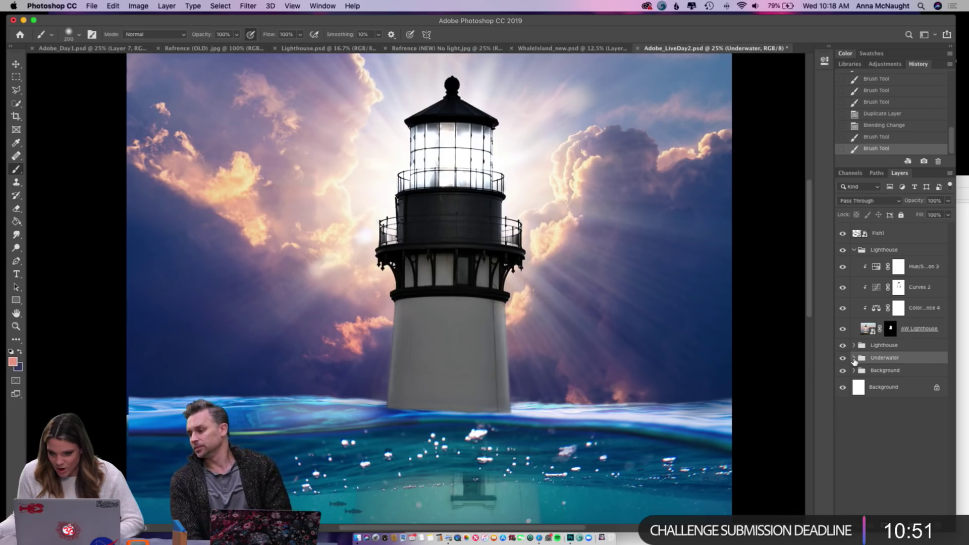
left_click(853, 359)
left_click(854, 359)
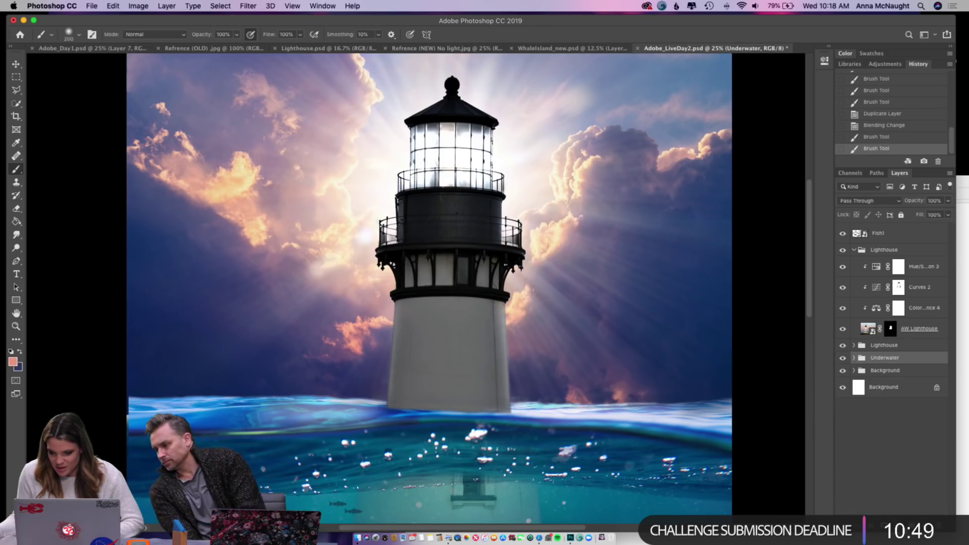
left_click(916, 530)
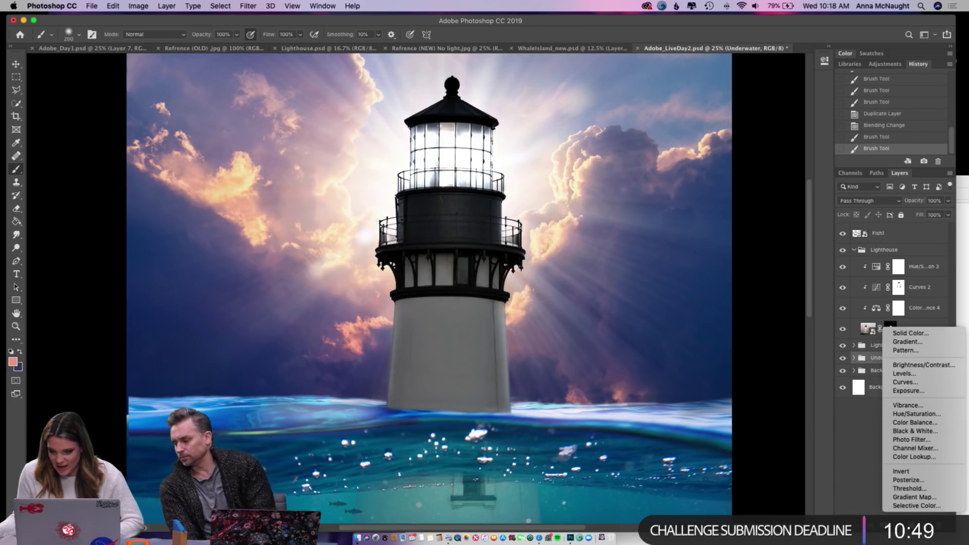
left_click(948, 424)
key("super+minus")
key("super+minus")
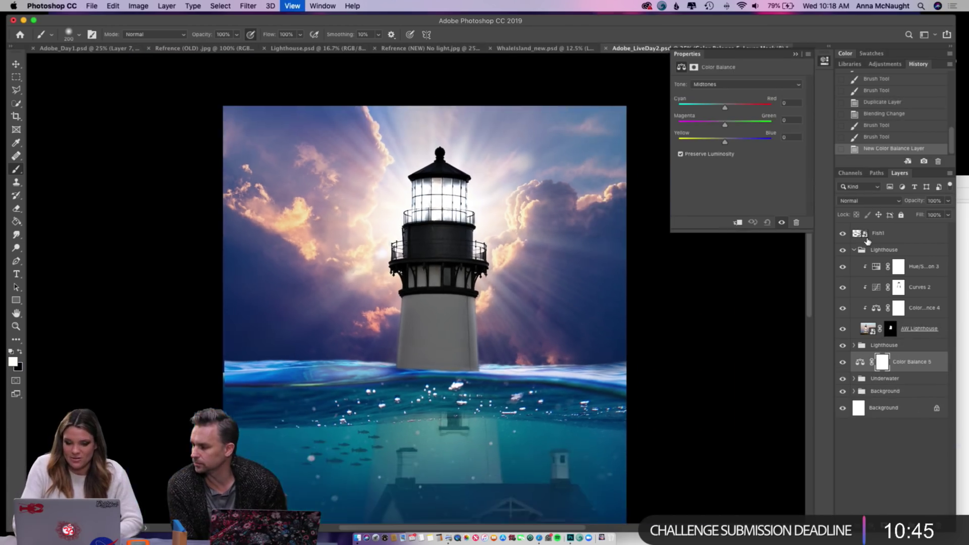
left_click_drag(723, 140, 754, 141)
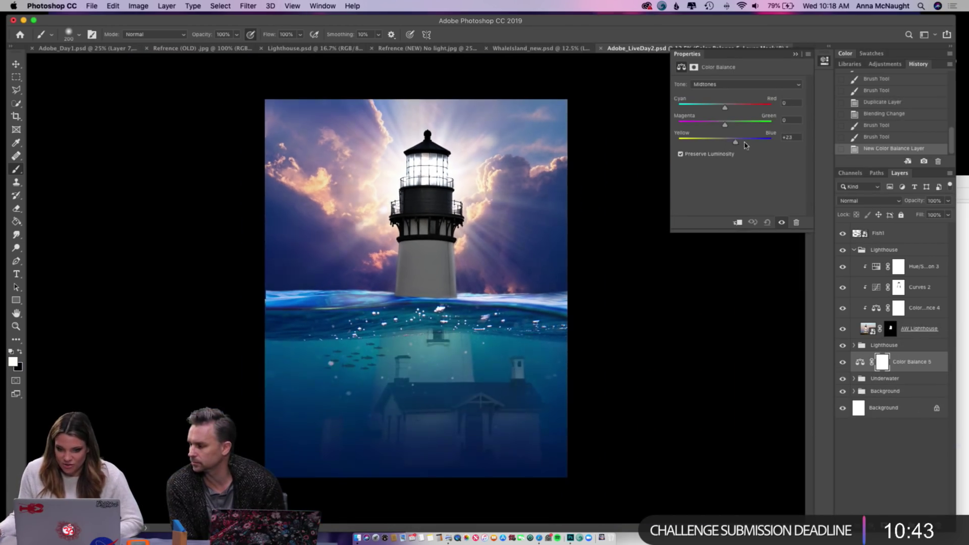
left_click(738, 222)
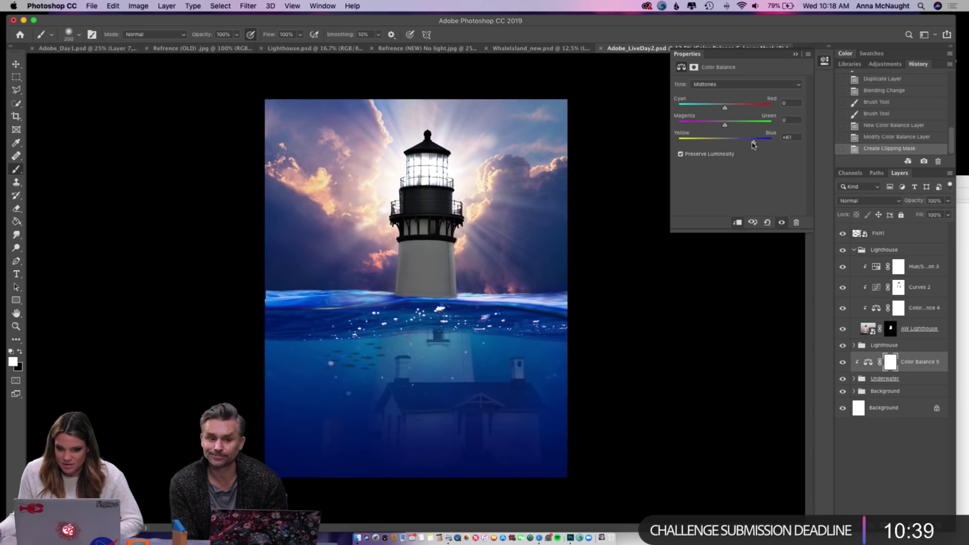
- Set the underwater Color Balance midtones to Cyan-Red -1, Magenta-Green -26 and Yellow-Blue +20
mouse_move(733, 144)
left_mouse_down()
mouse_move(771, 146)
mouse_move(738, 146)
left_mouse_up()
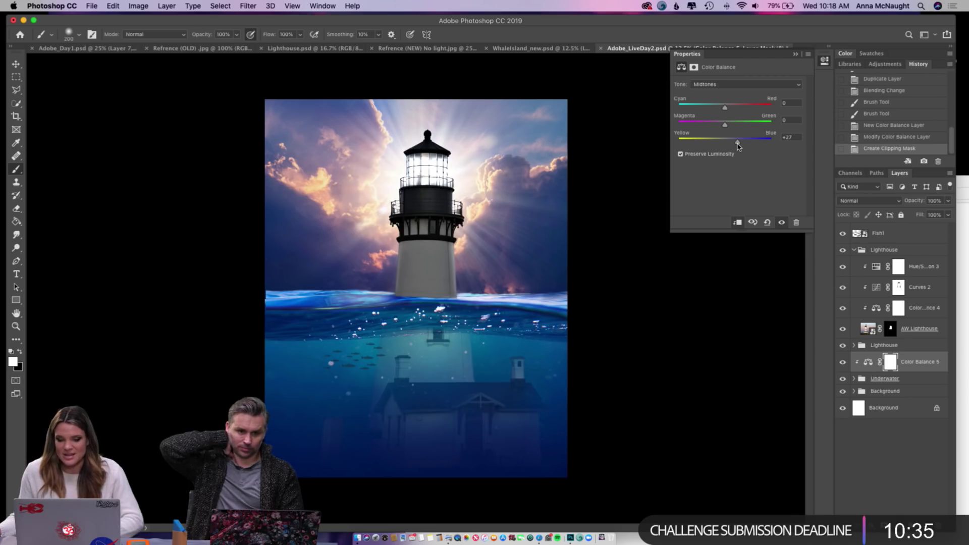
left_click_drag(739, 145, 725, 144)
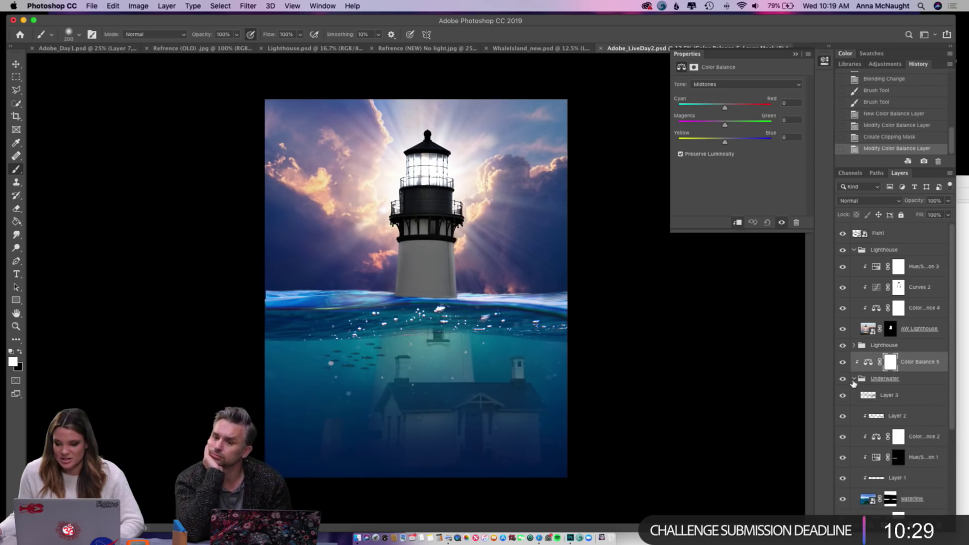
left_click(853, 380)
left_click_drag(727, 143, 738, 143)
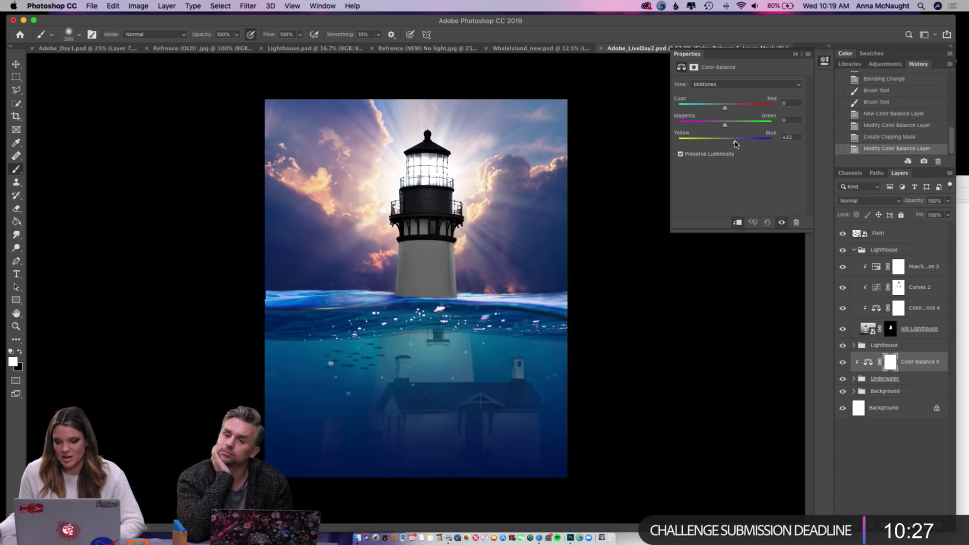
mouse_move(725, 108)
left_mouse_down()
mouse_move(701, 108)
mouse_move(723, 108)
left_mouse_up()
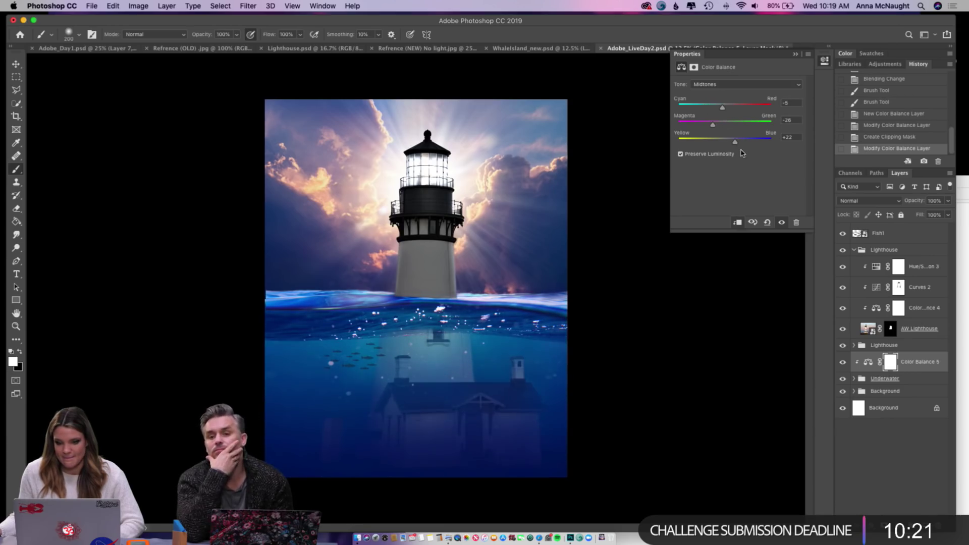
mouse_move(738, 144)
left_mouse_down()
mouse_move(714, 145)
mouse_move(734, 143)
left_mouse_up()
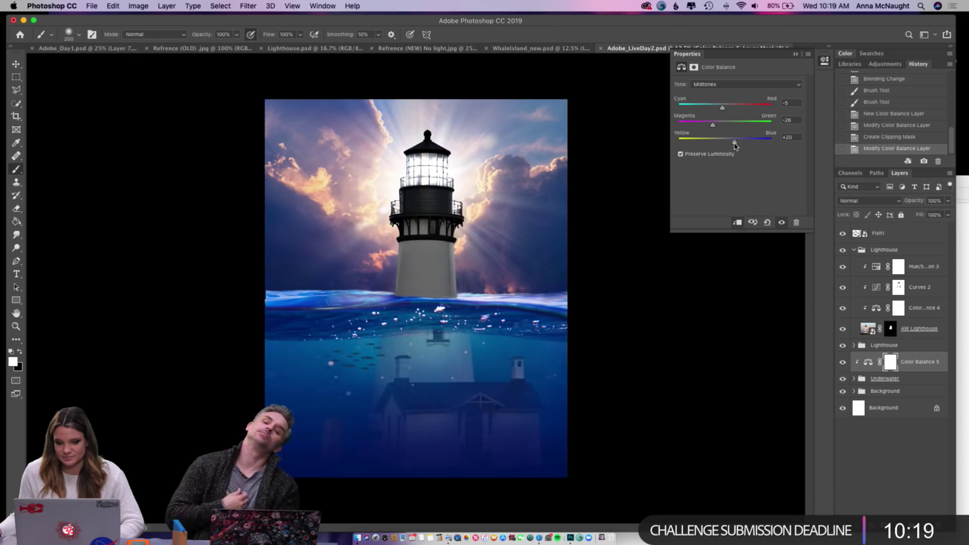
left_click_drag(722, 108, 725, 108)
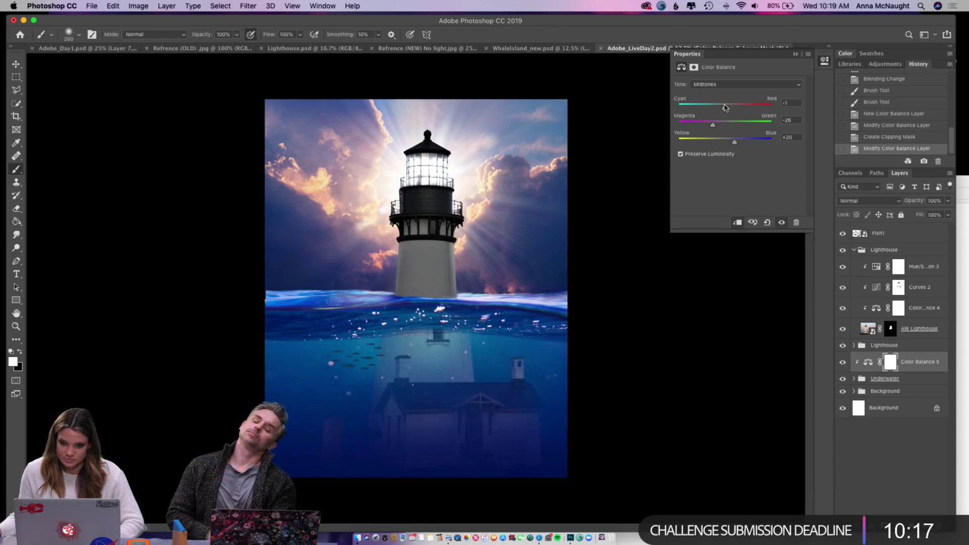
- Set the underwater Color Balance highlights to Cyan-Red +5, Magenta-Green -3 and Yellow-Blue -9, and close its settings
left_click(715, 84)
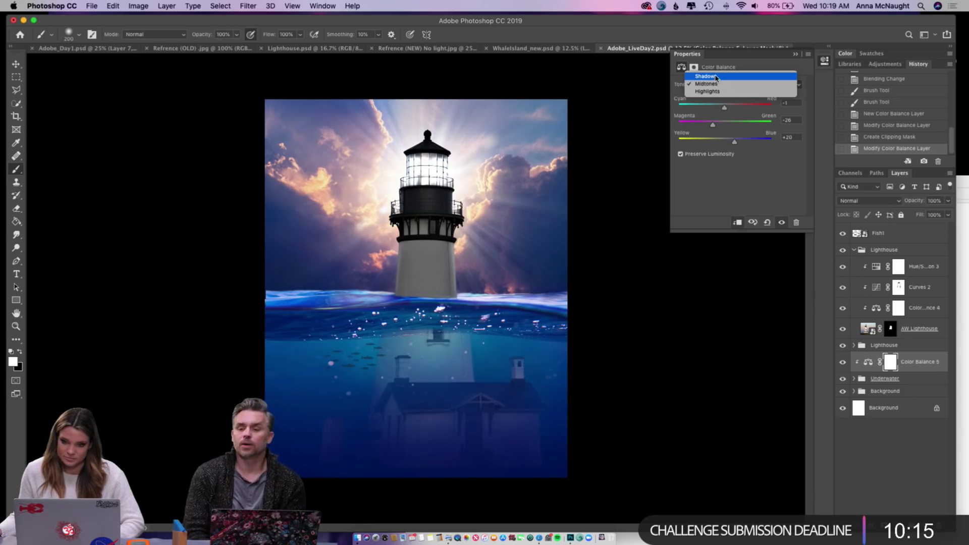
left_click(712, 92)
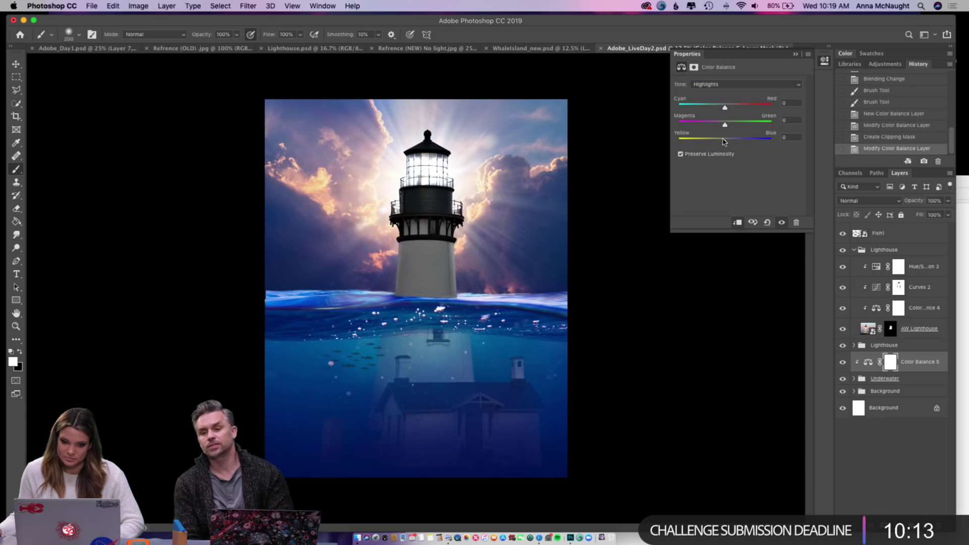
mouse_move(725, 141)
left_mouse_down()
mouse_move(687, 141)
mouse_move(721, 142)
left_mouse_up()
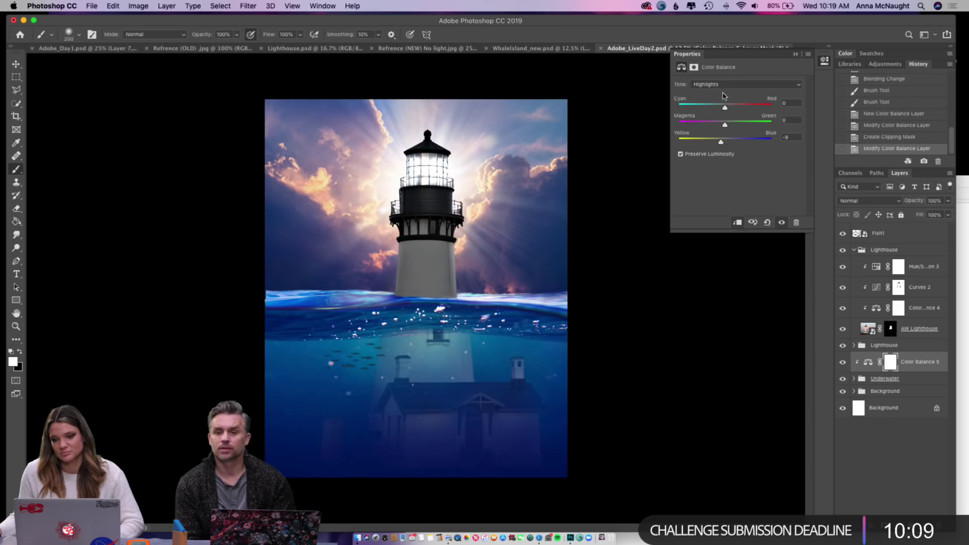
left_click_drag(726, 108, 728, 111)
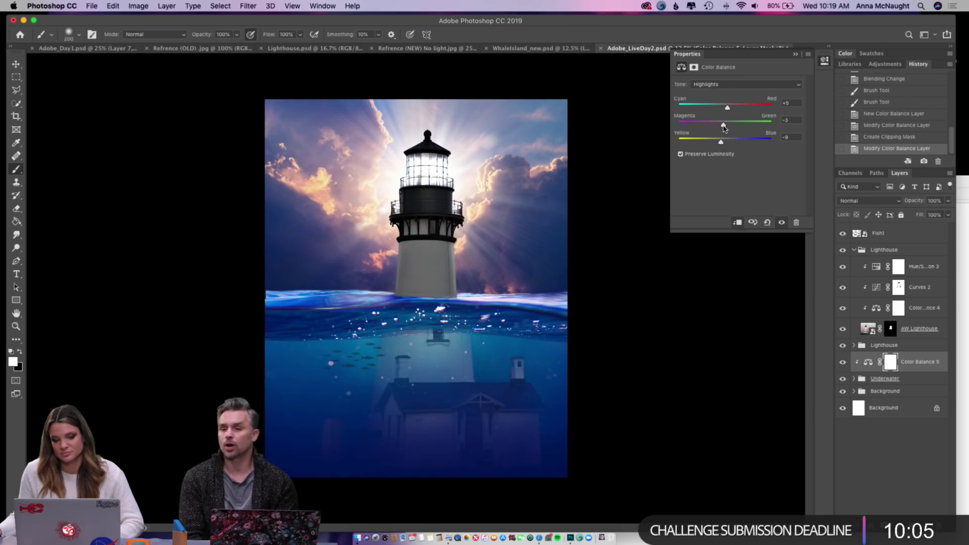
left_click(796, 55)
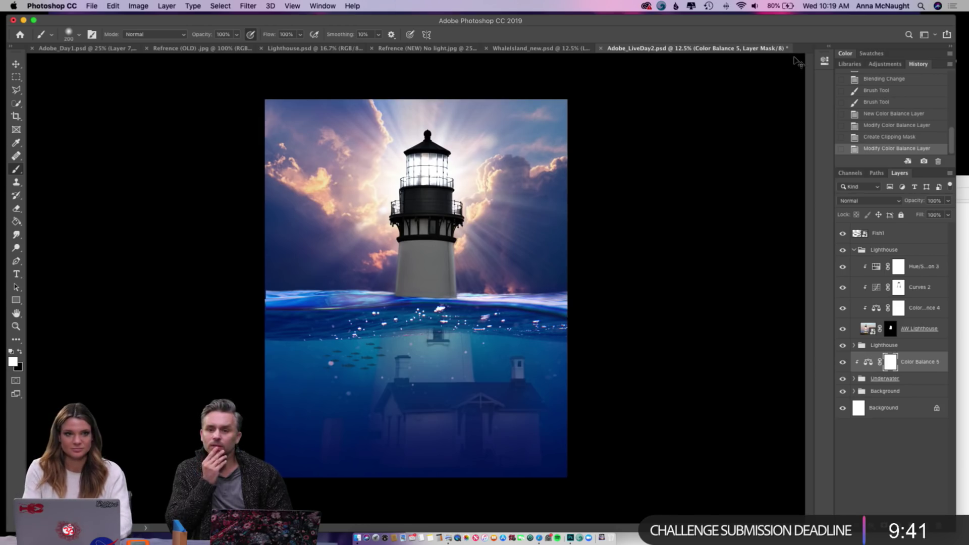
- Inspect up close where the lighthouse tower meets the waterline and how the submerged building blends into the water
key("super+equal")
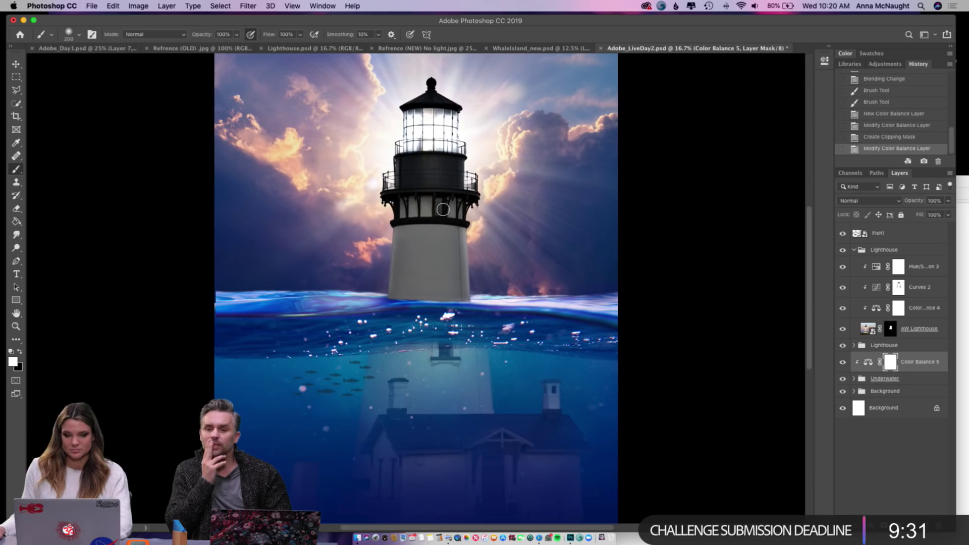
scroll(443, 209, "right", 2)
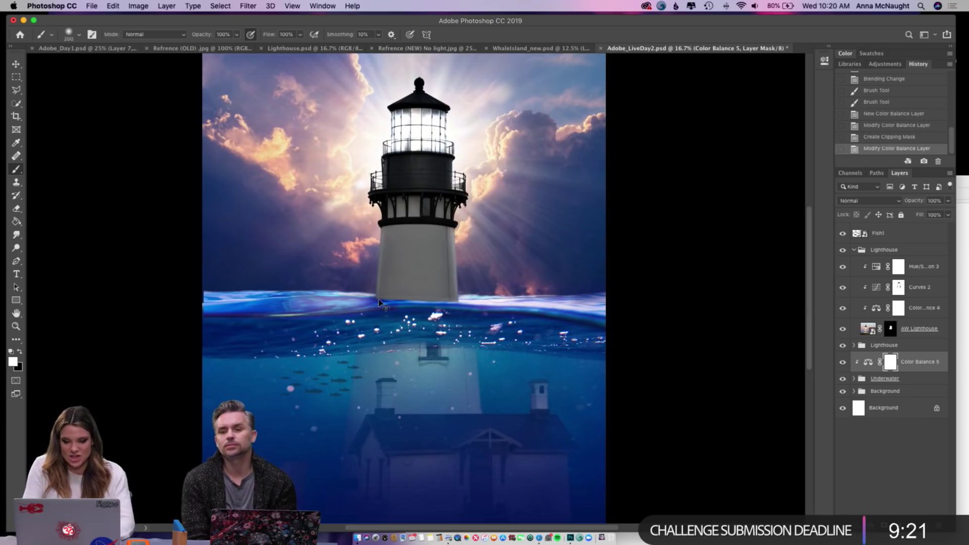
key("super+equal")
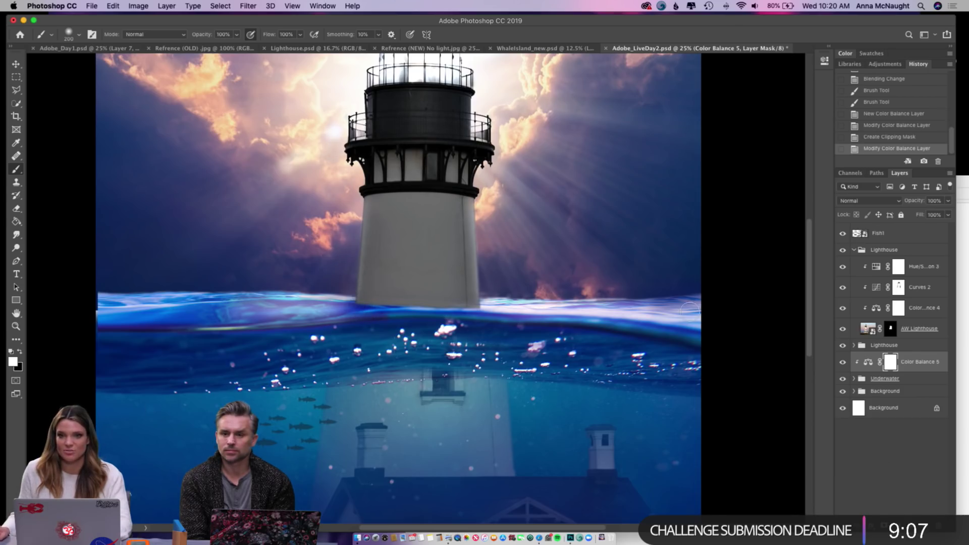
scroll(574, 374, "down", 3)
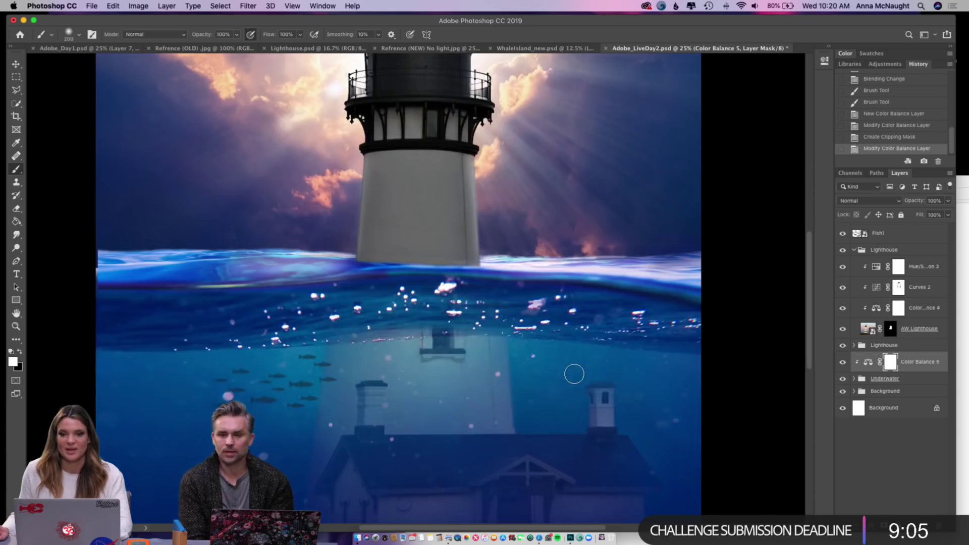
scroll(574, 374, "down", 1)
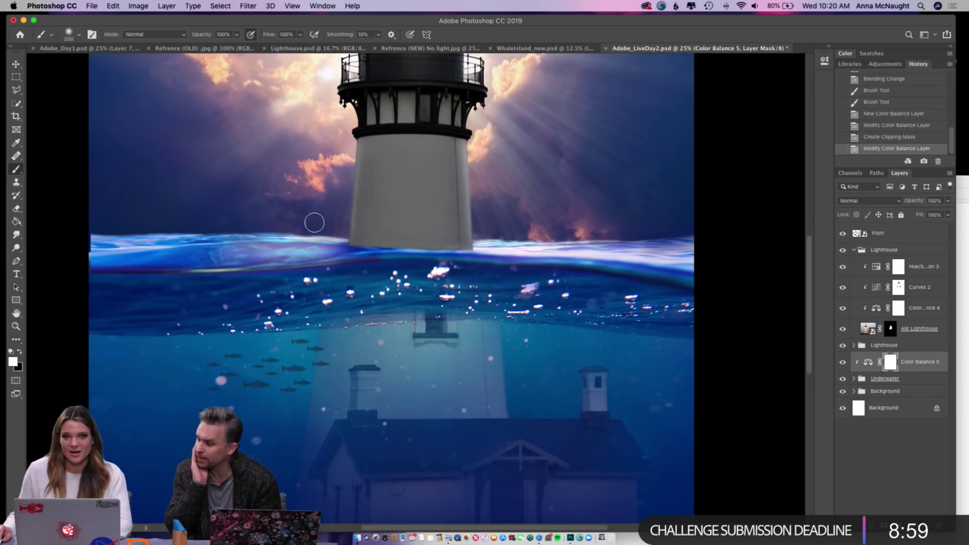
scroll(314, 223, "up", 2)
scroll(314, 222, "down", 1)
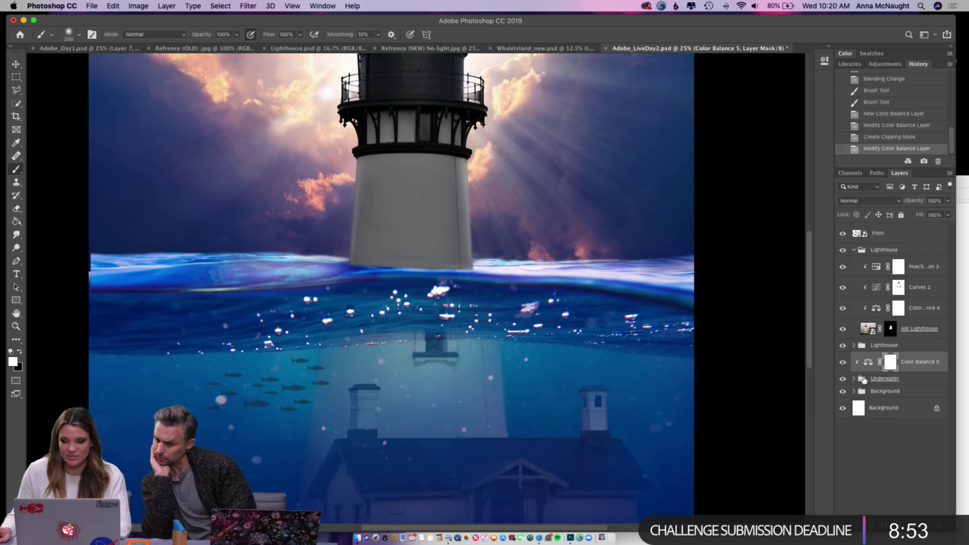
- Add an empty layer above Fish1 and reset the painting colours so that white is the foreground
left_click(878, 235)
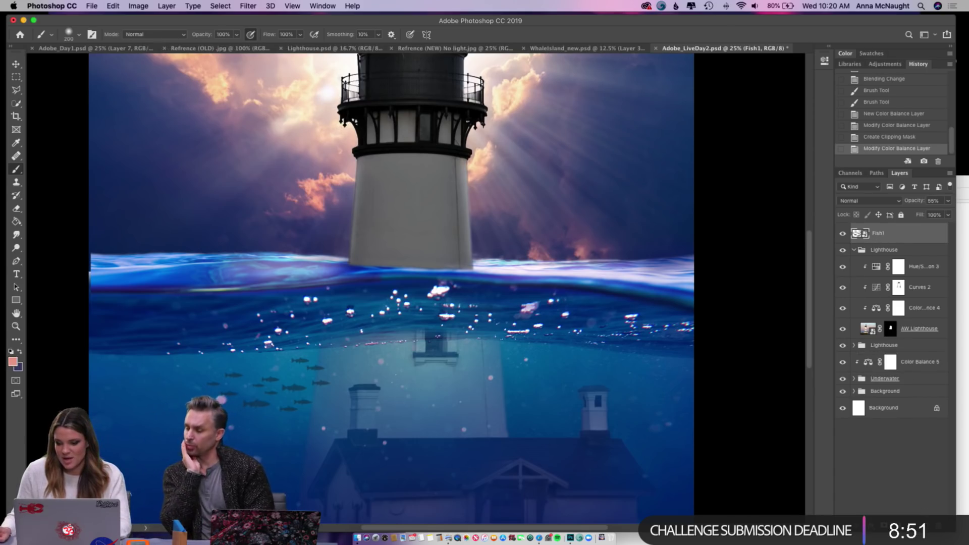
key("super+shift+alt+n")
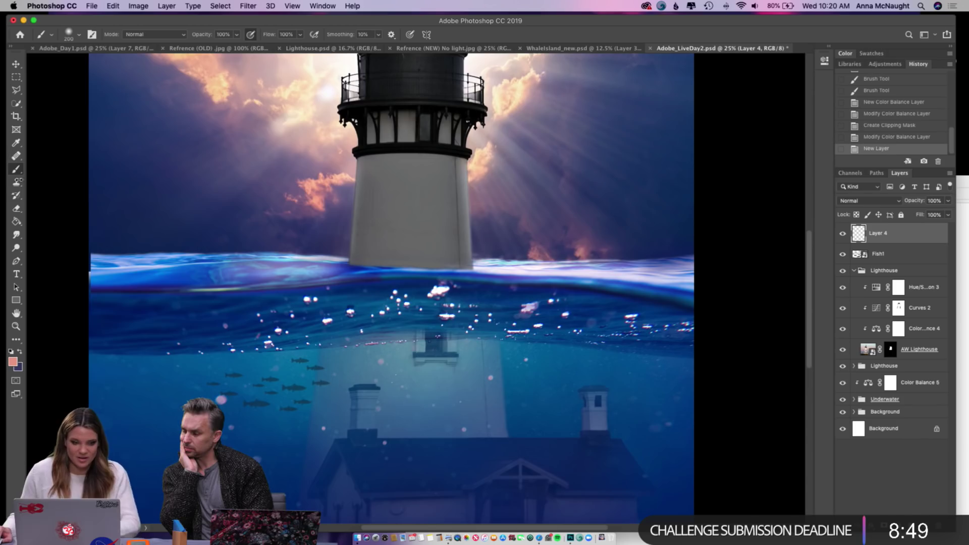
left_click(11, 351)
left_click(19, 351)
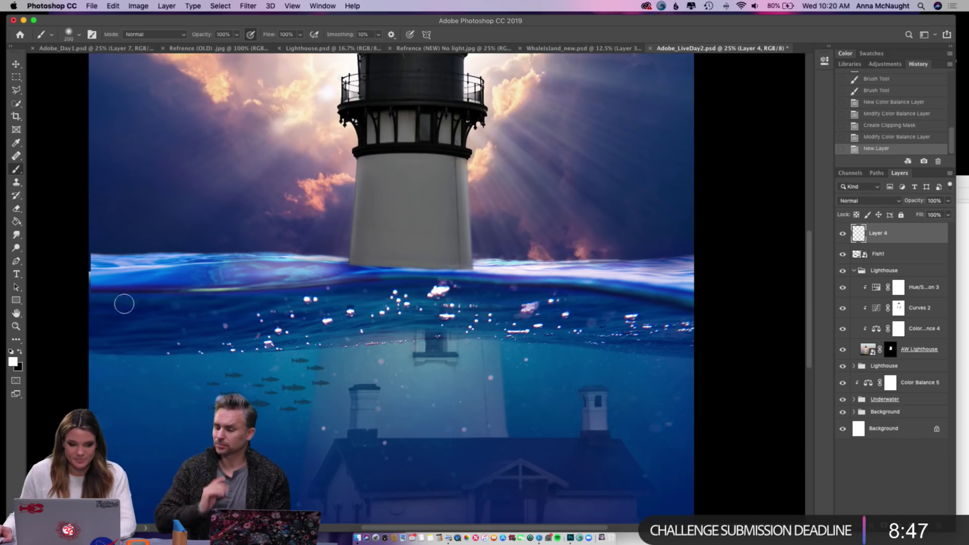
- Sketch white light guides down both tower edges, along the water beside its base, and diagonally down the right-hand sky
scroll(394, 119, "up", 3)
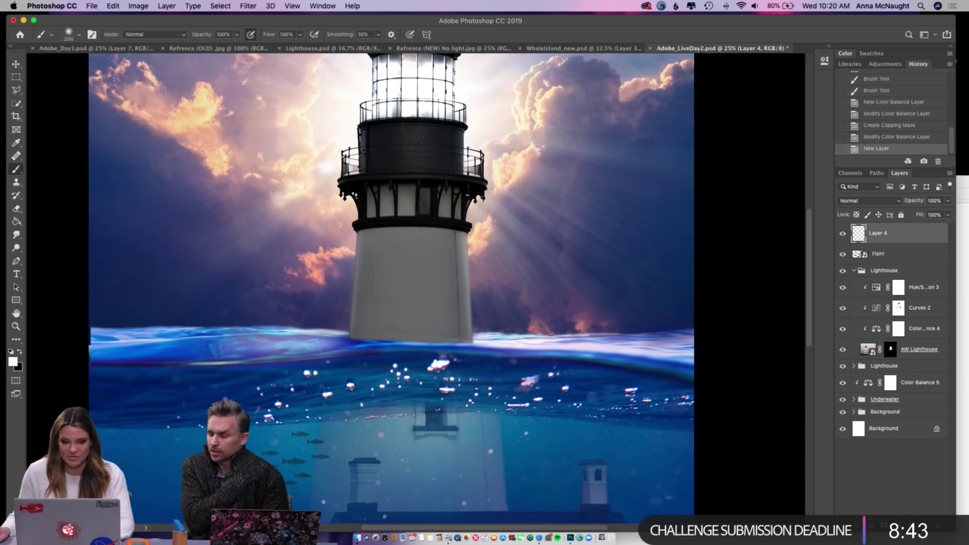
mouse_move(343, 190)
left_mouse_down()
mouse_move(353, 250)
mouse_move(342, 334)
left_mouse_up()
mouse_move(484, 198)
left_mouse_down()
mouse_move(470, 264)
mouse_move(476, 334)
mouse_move(607, 342)
left_mouse_up()
scroll(548, 247, "up", 1)
left_click_drag(514, 239, 781, 453)
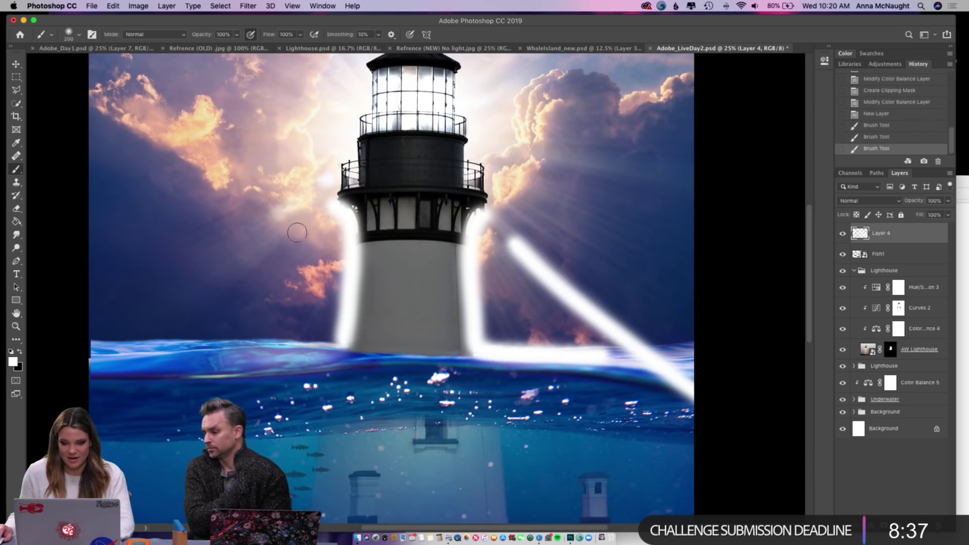
- Sketch white rays fanning out left of the tower and white loops around the fish and the right-hand underwater area
scroll(311, 250, "left", 3)
scroll(311, 251, "left", 2)
left_click_drag(477, 217, 309, 352)
mouse_move(428, 214)
left_mouse_down()
mouse_move(290, 277)
mouse_move(248, 309)
left_mouse_up()
mouse_move(466, 267)
left_mouse_down()
mouse_move(396, 377)
mouse_move(364, 389)
mouse_move(359, 456)
mouse_move(485, 433)
mouse_move(404, 376)
left_mouse_up()
mouse_move(653, 382)
left_mouse_down()
mouse_move(706, 387)
mouse_move(643, 372)
left_mouse_up()
scroll(643, 372, "right", 8)
scroll(643, 372, "down", 4)
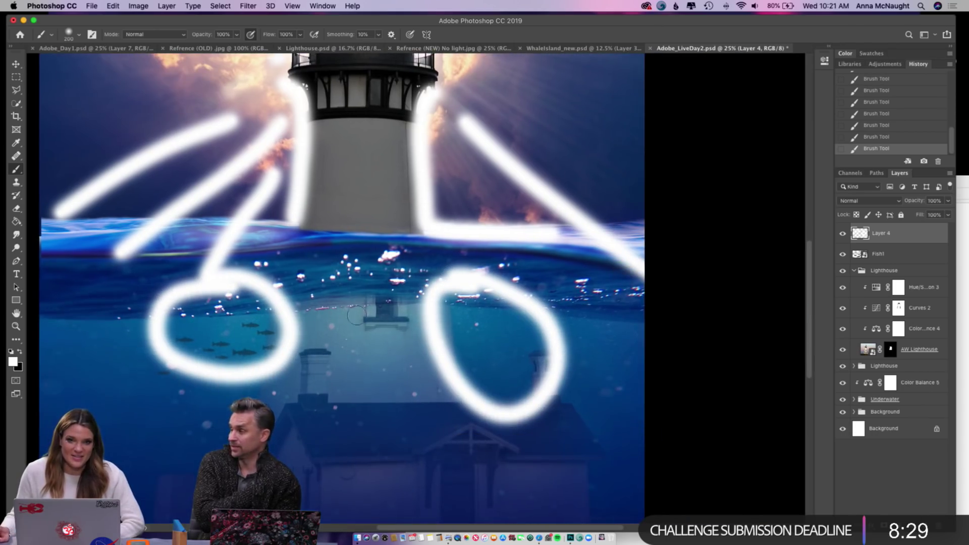
mouse_move(278, 318)
left_mouse_down()
mouse_move(262, 356)
mouse_move(262, 329)
left_mouse_up()
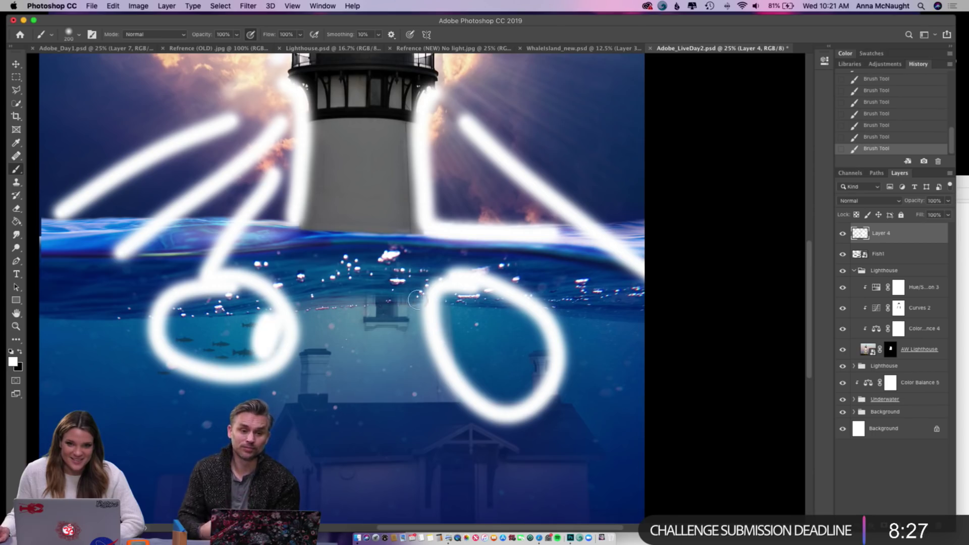
left_click_drag(417, 296, 437, 323)
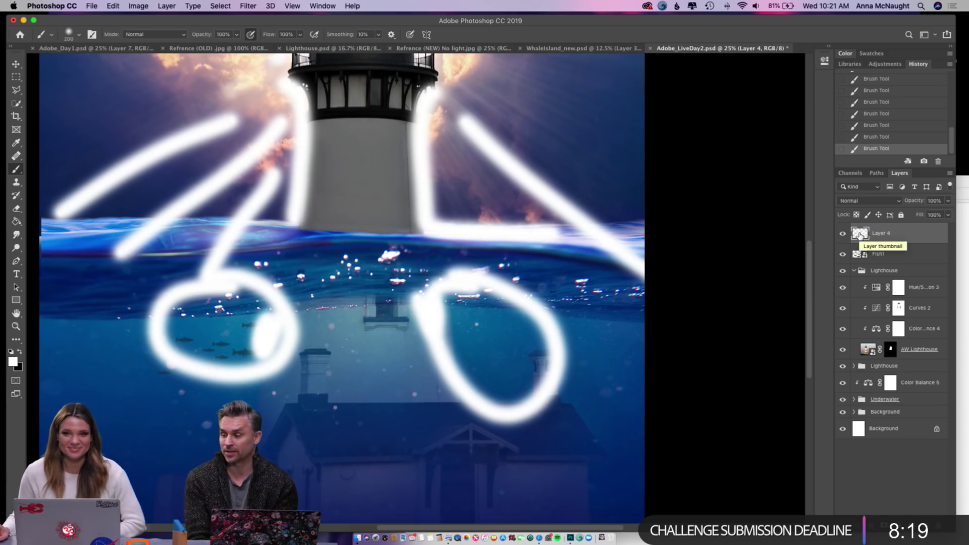
- Compare the image with and without the sketched light guides, and delete their layer
key("super+minus")
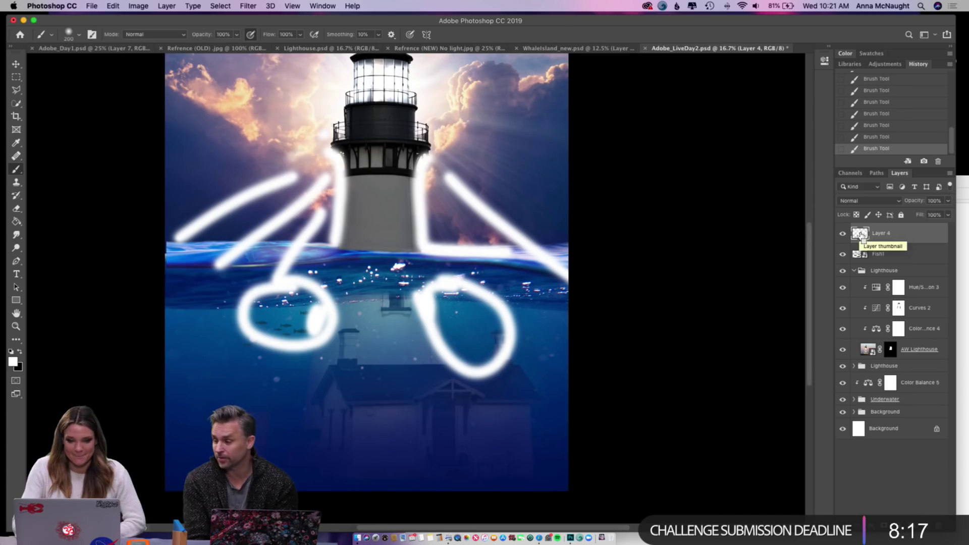
left_click(842, 235)
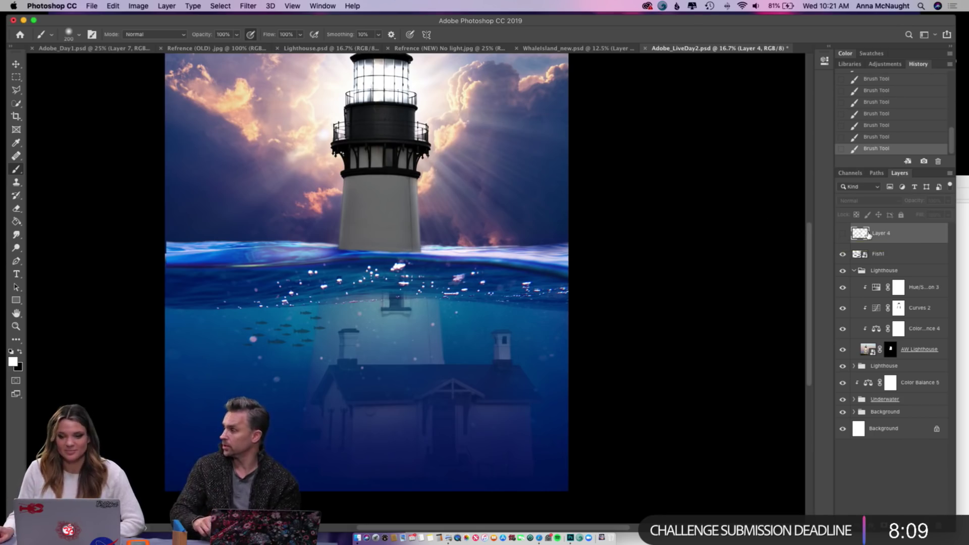
left_click(843, 235)
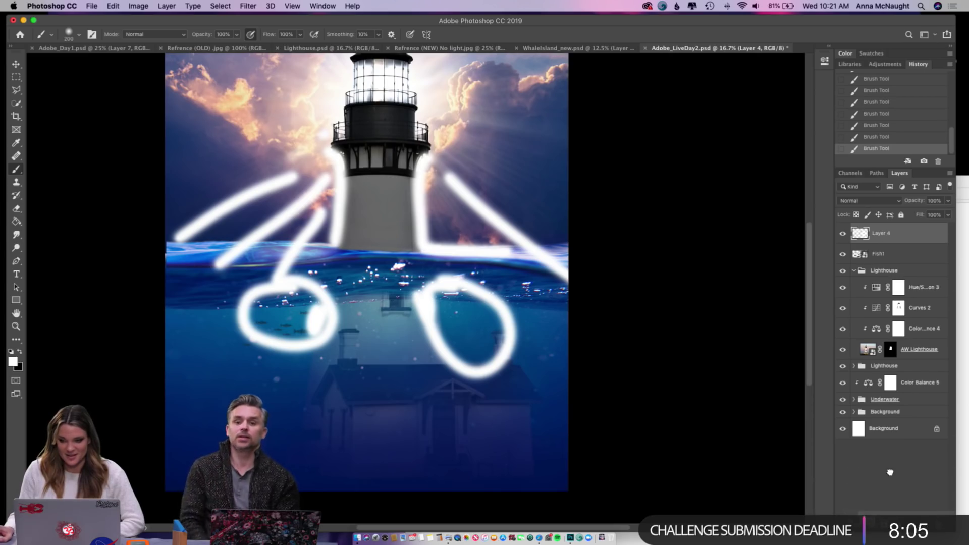
key("Delete")
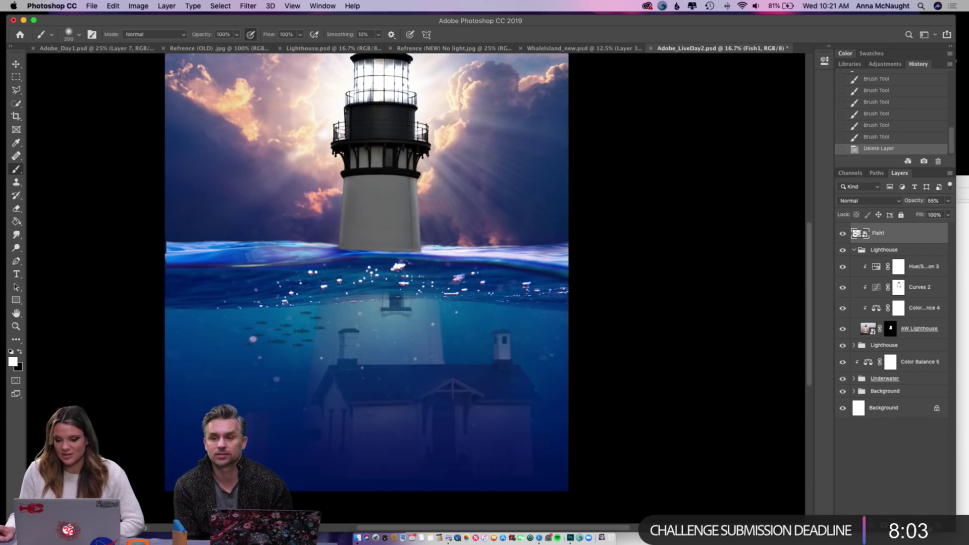
- On a new layer above Fish1, paint soft white along both sides of the tower with an enlarged brush at 67% flow
left_click(928, 528)
key("bracketright")
key("bracketright")
key("bracketright")
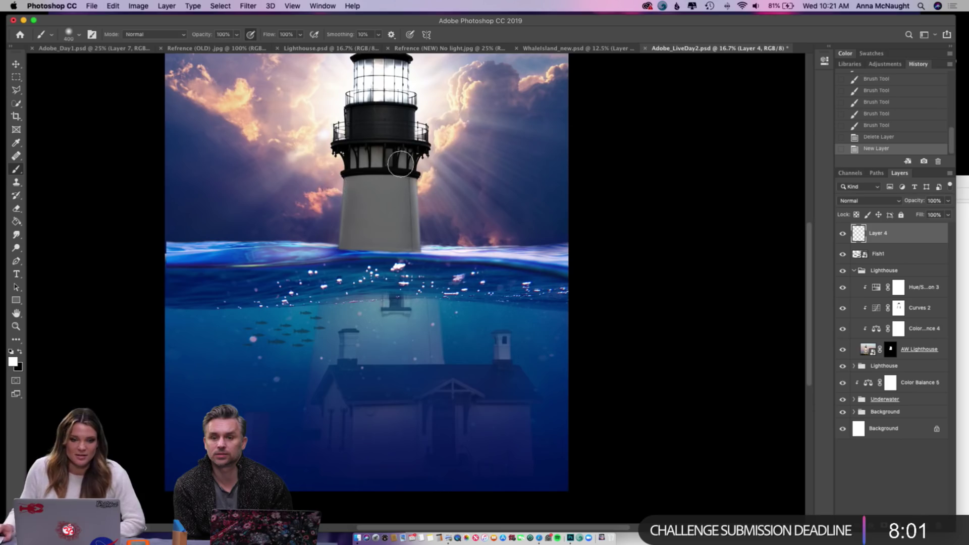
left_click(300, 34)
left_click_drag(299, 46, 285, 46)
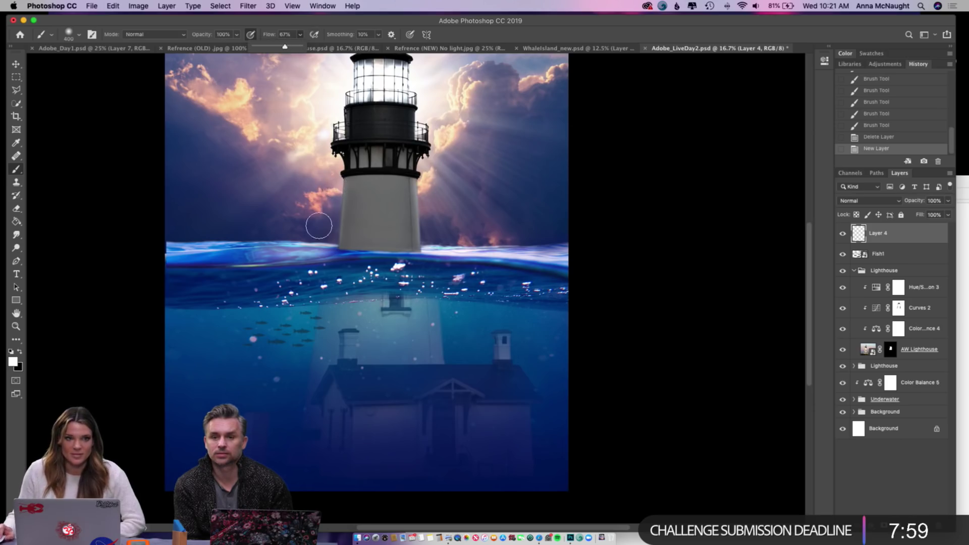
mouse_move(328, 173)
left_mouse_down()
mouse_move(324, 243)
mouse_move(328, 164)
left_mouse_up()
mouse_move(407, 168)
left_mouse_down()
mouse_move(428, 173)
mouse_move(429, 237)
left_mouse_up()
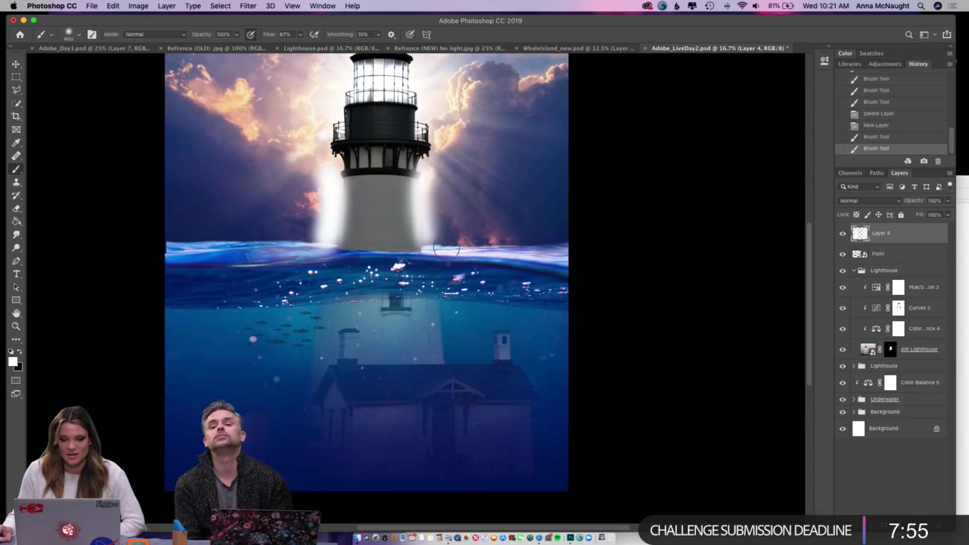
- Set the white glow layer to Overlay and clip it to the upper Lighthouse group, directly beneath Fish1
left_click(871, 202)
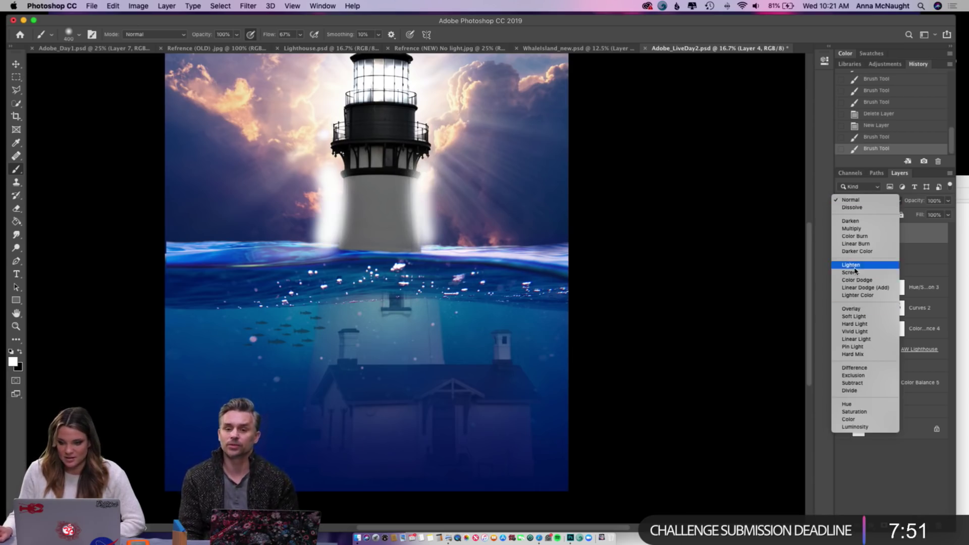
left_click(858, 309)
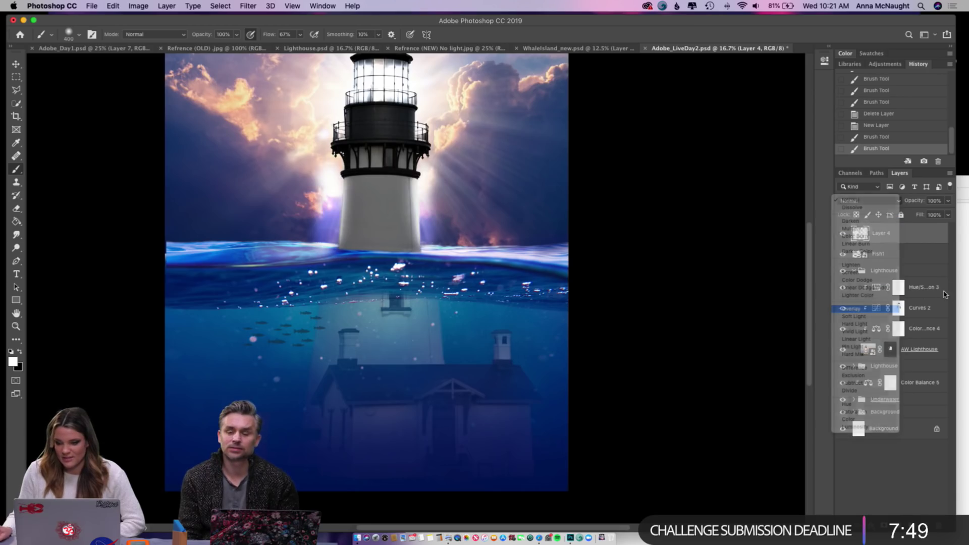
left_click_drag(860, 233, 885, 263)
right_click(912, 260)
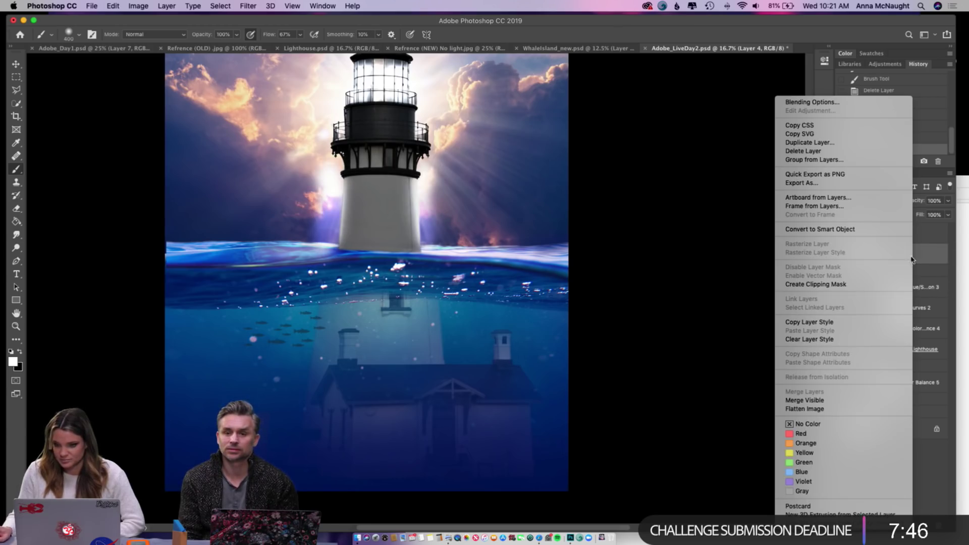
left_click(840, 284)
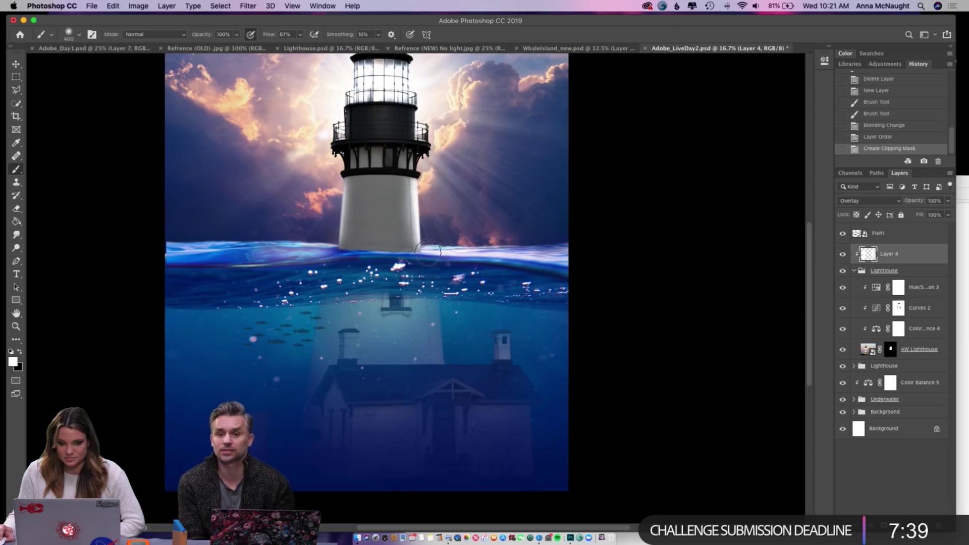
- Paint more white on the clipped Overlay layer along the tower's right edge and up its left edge to the balcony
left_click_drag(432, 194, 432, 174)
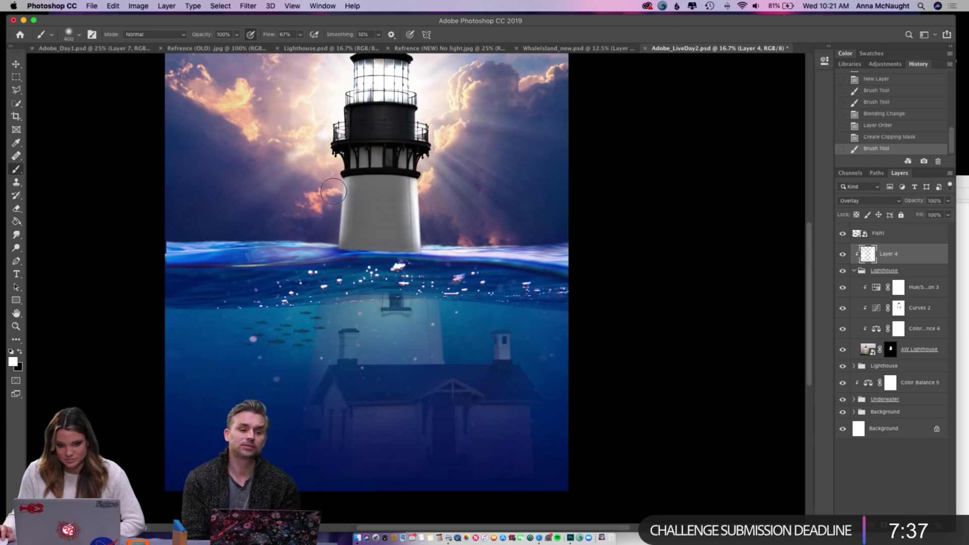
left_click_drag(327, 250, 329, 130)
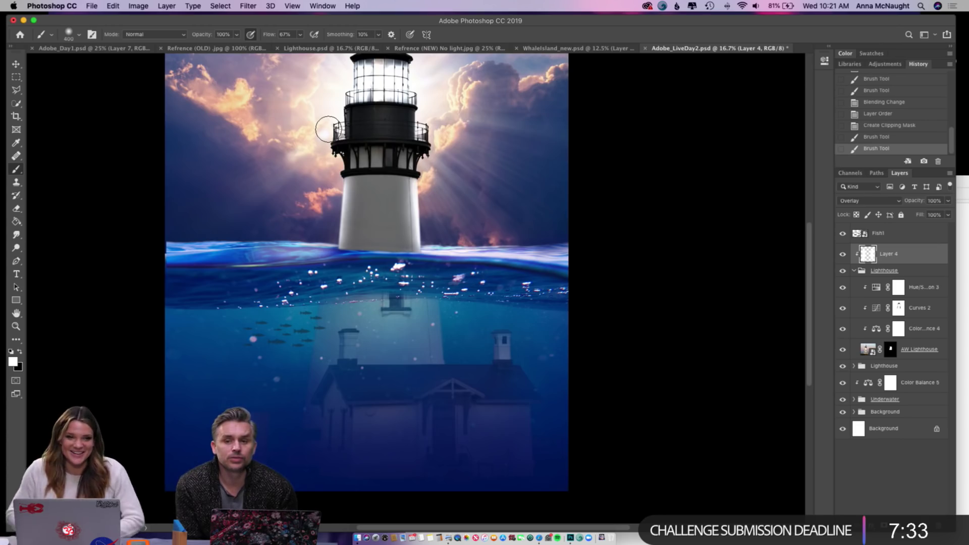
- Check what the lower group's AW Lighthouse layer contributes by toggling its visibility, and collapse both Lighthouse groups
left_click(854, 366)
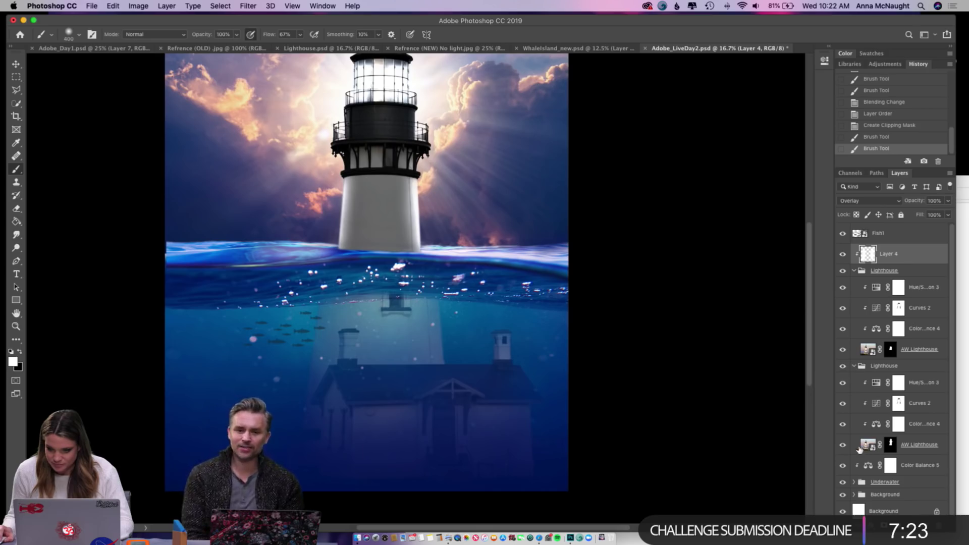
left_click(841, 446)
left_click(842, 446)
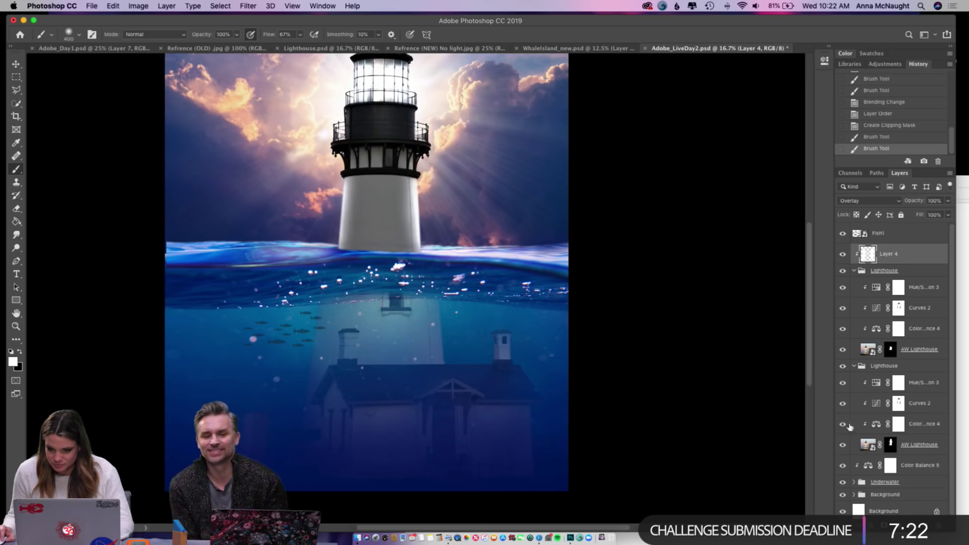
left_click(854, 366)
left_click(854, 272)
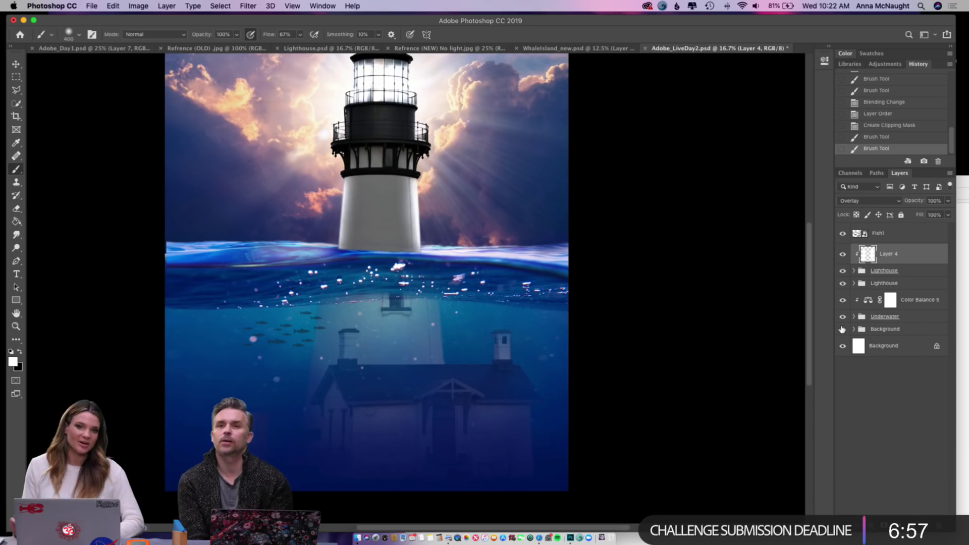
- Duplicate all layers from Fish1 down to Background and merge the copies into a single layer at the top of the stack
left_click(317, 48)
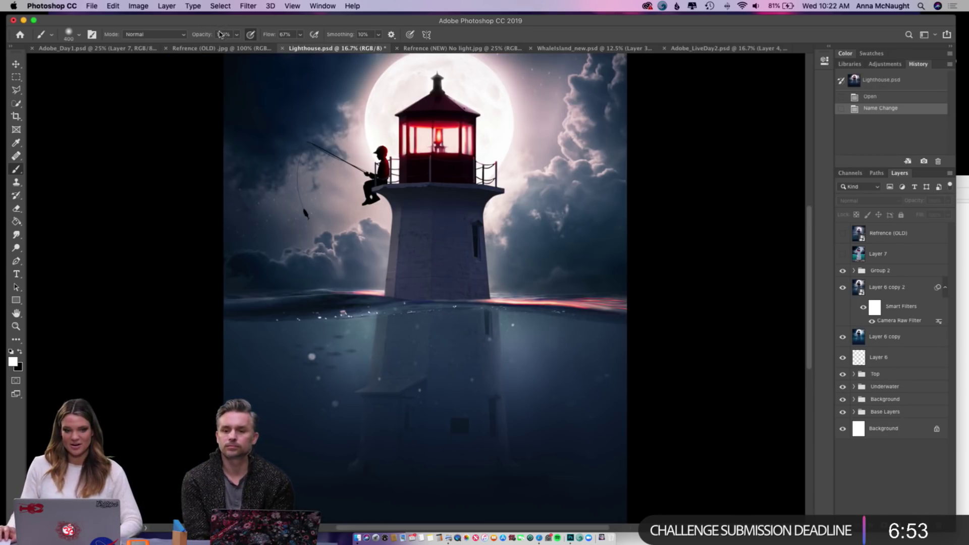
left_click(707, 48)
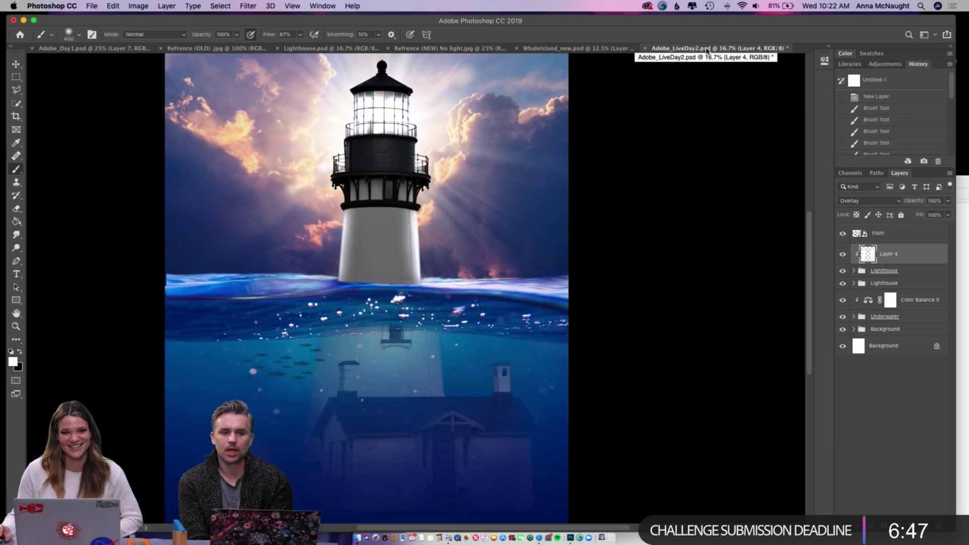
left_click(901, 236)
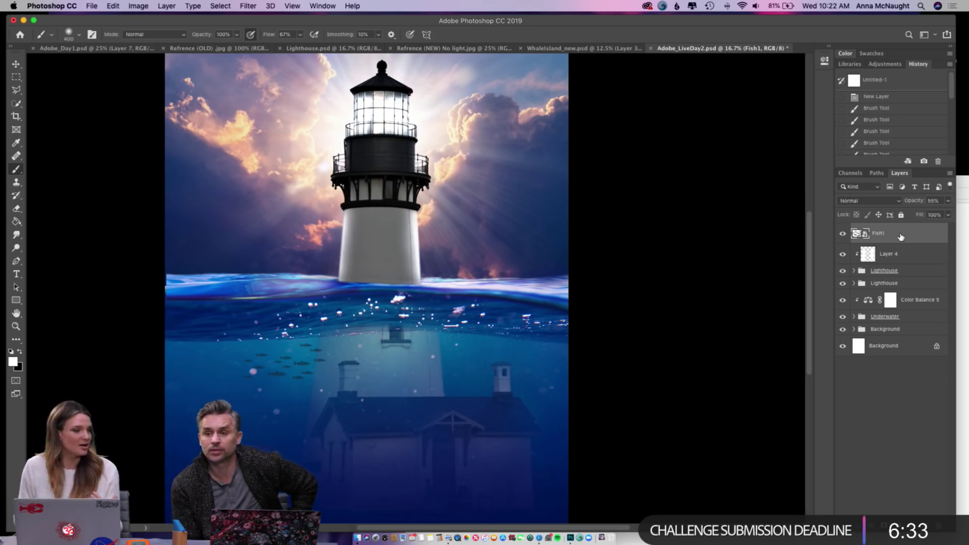
left_click(902, 348, "shift")
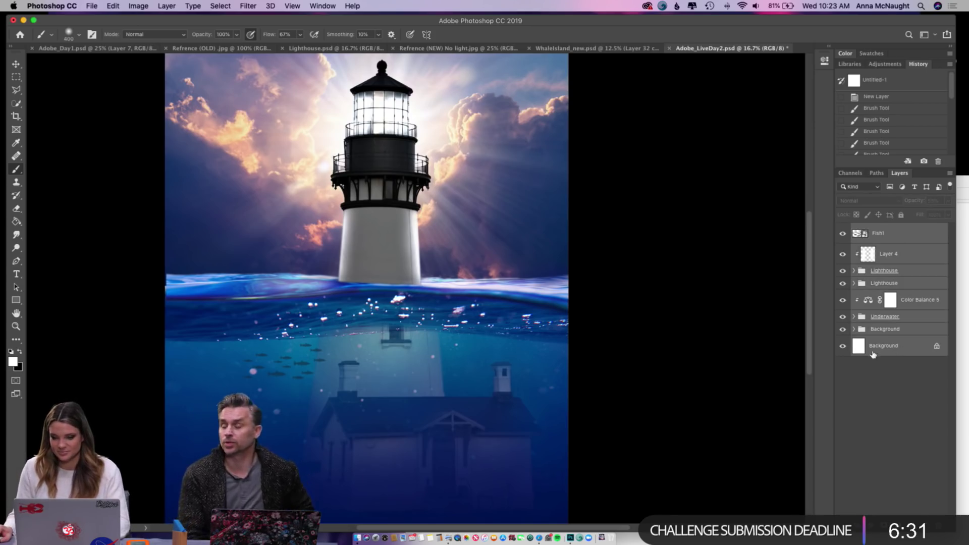
key("super+j")
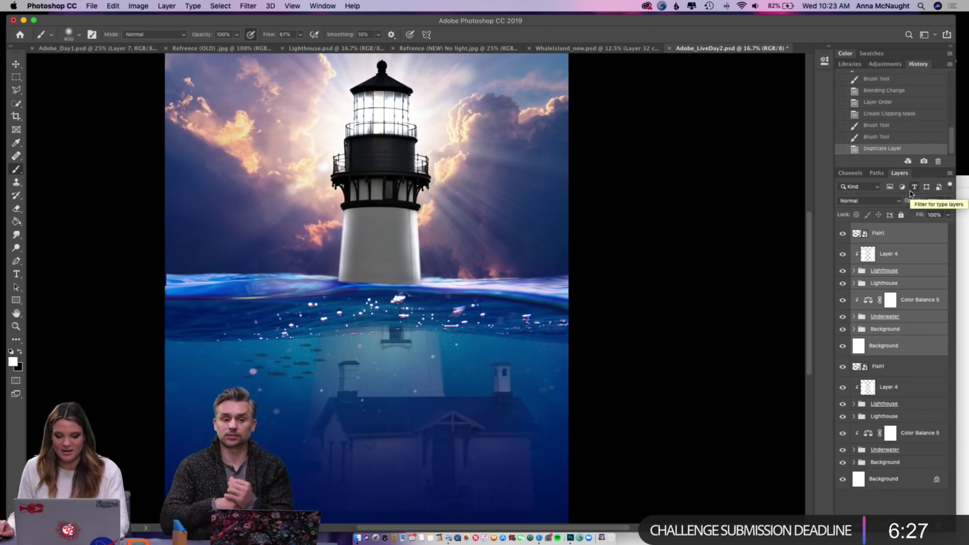
key("super+e")
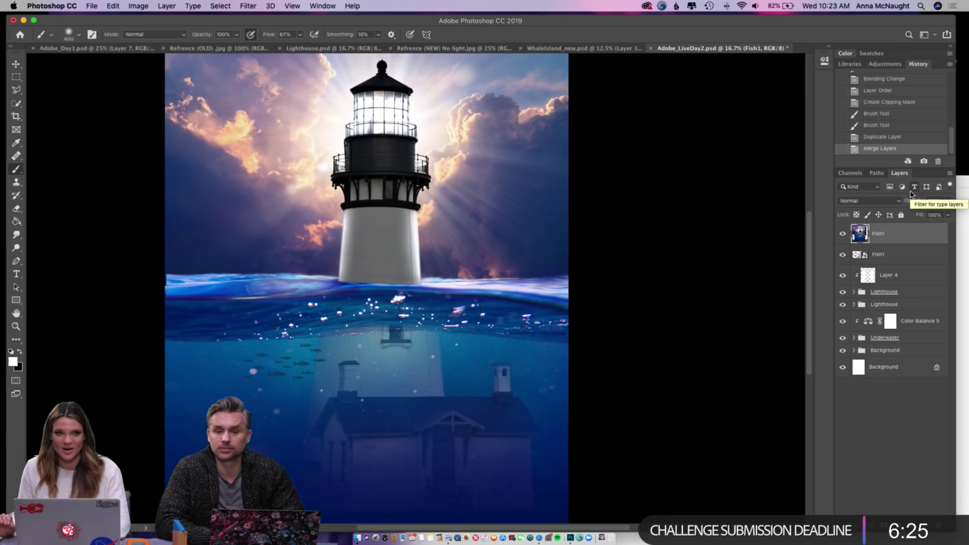
right_click(903, 235)
left_click(840, 284)
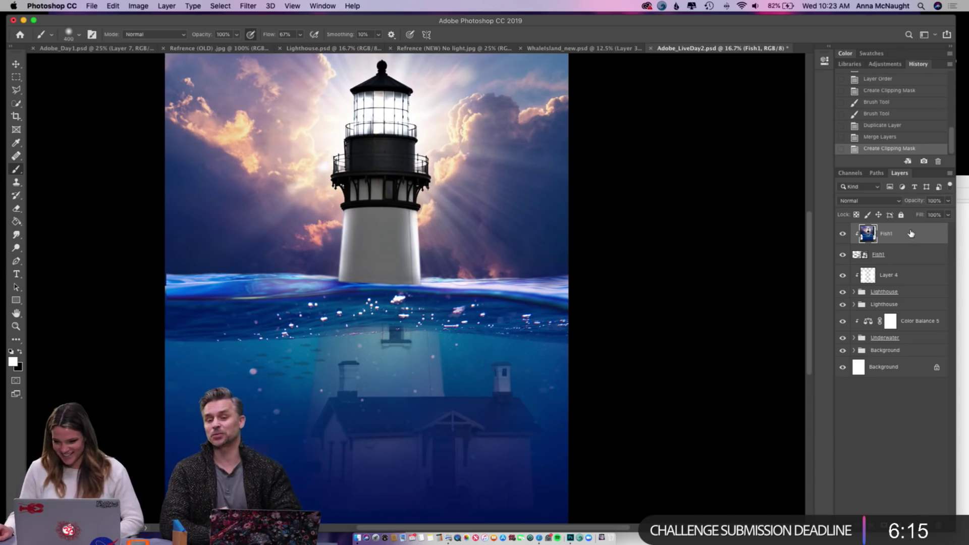
key("super+z")
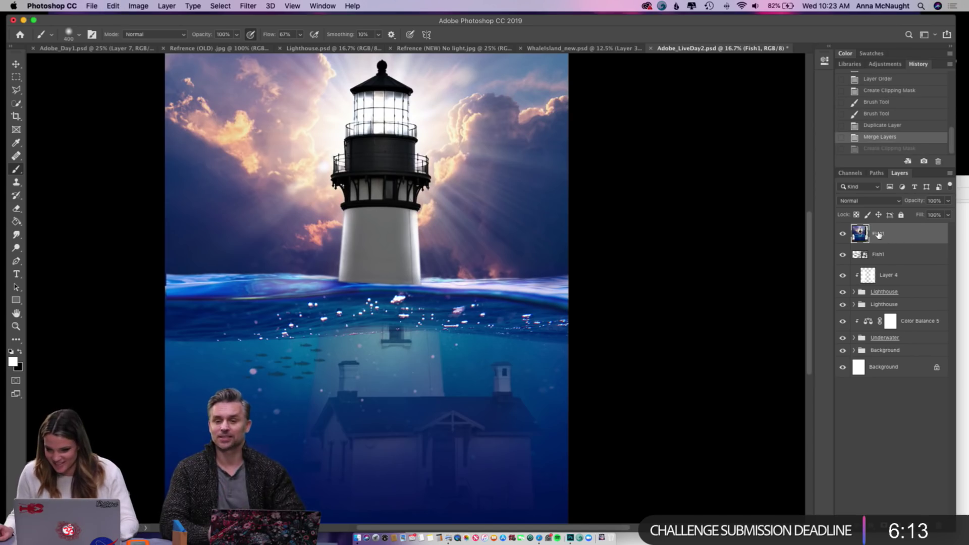
right_click(873, 238)
left_click(899, 237)
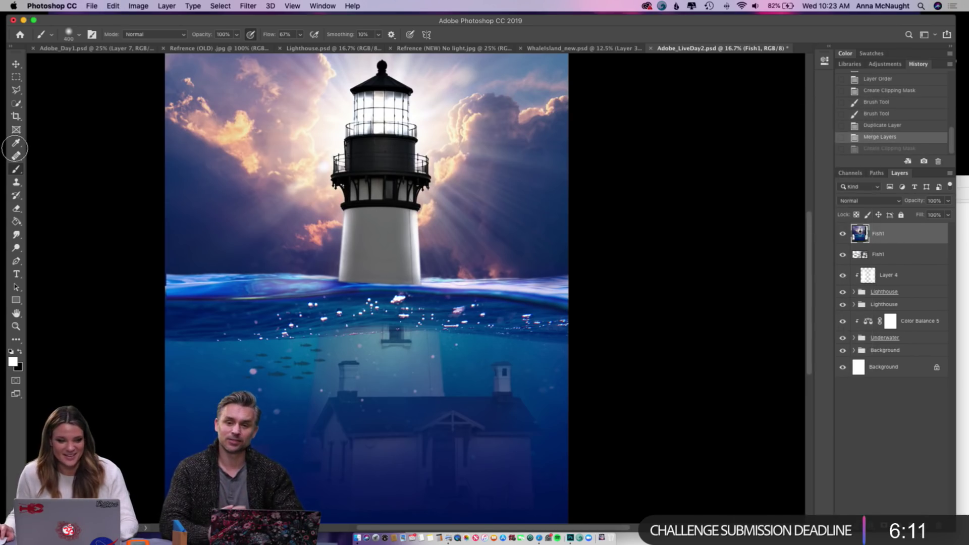
- Crop the image to the canvas bounds at the 4:5 ratio and convert the merged top layer to a Smart Object
left_click(17, 118)
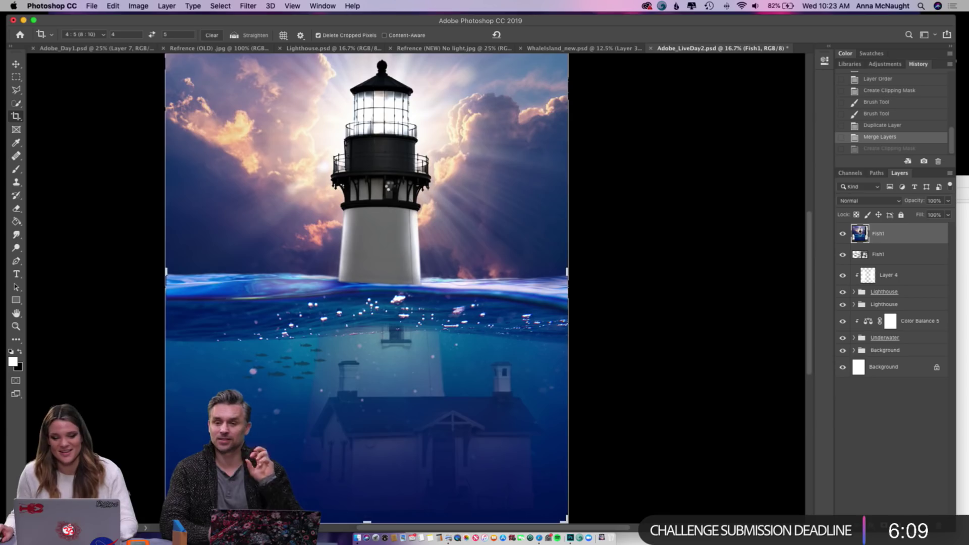
left_click(391, 188)
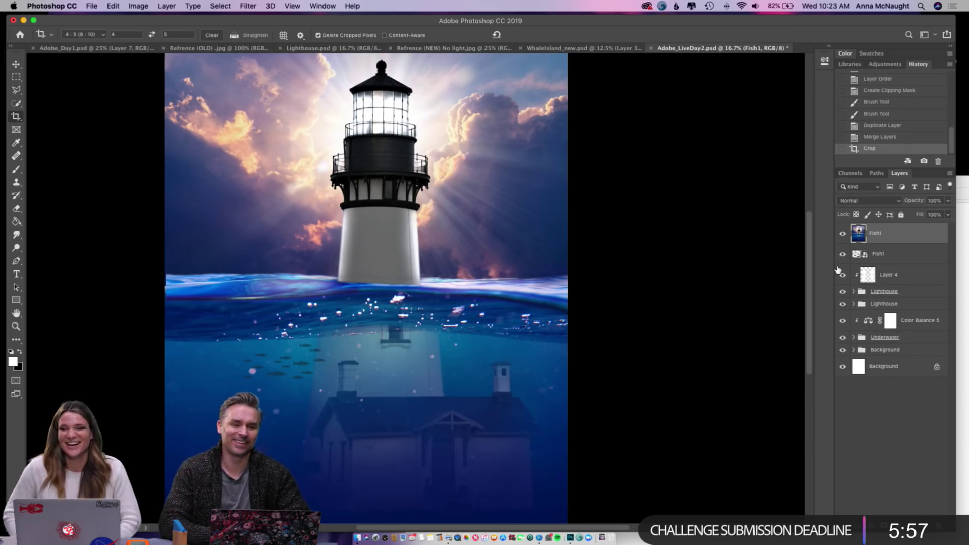
right_click(887, 239)
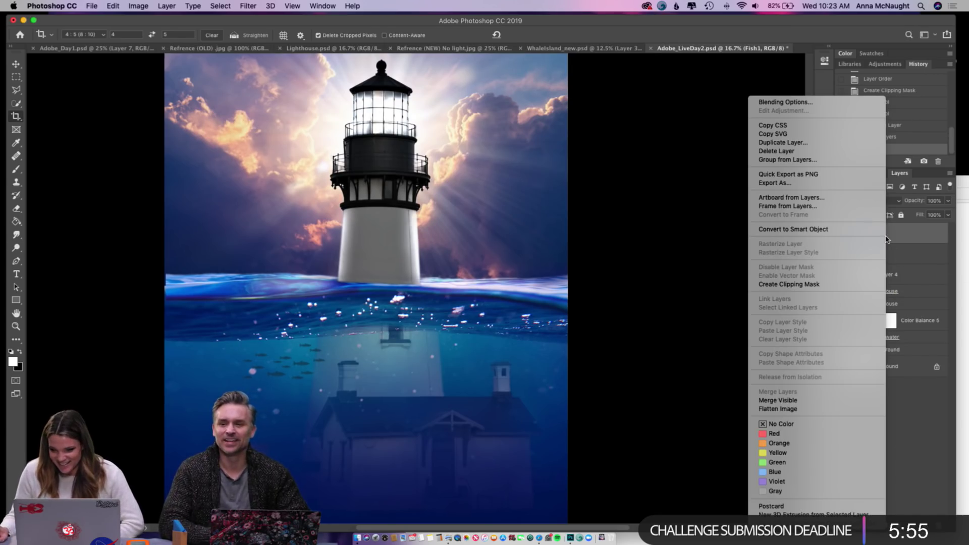
left_click(832, 227)
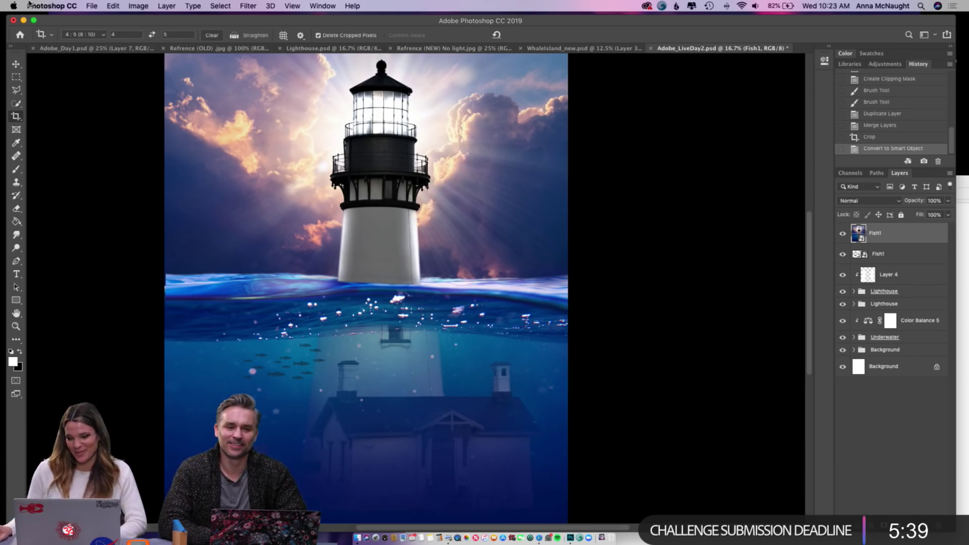
- Apply the Camera Raw Filter to the merged Smart Object with Exposure +0.20, Contrast +5 and Saturation -20
left_click(248, 5)
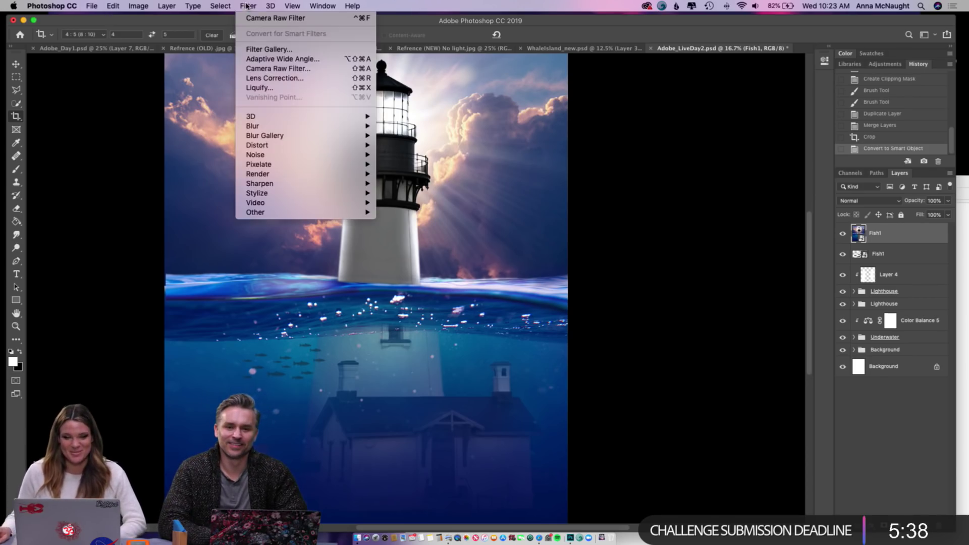
left_click(278, 73)
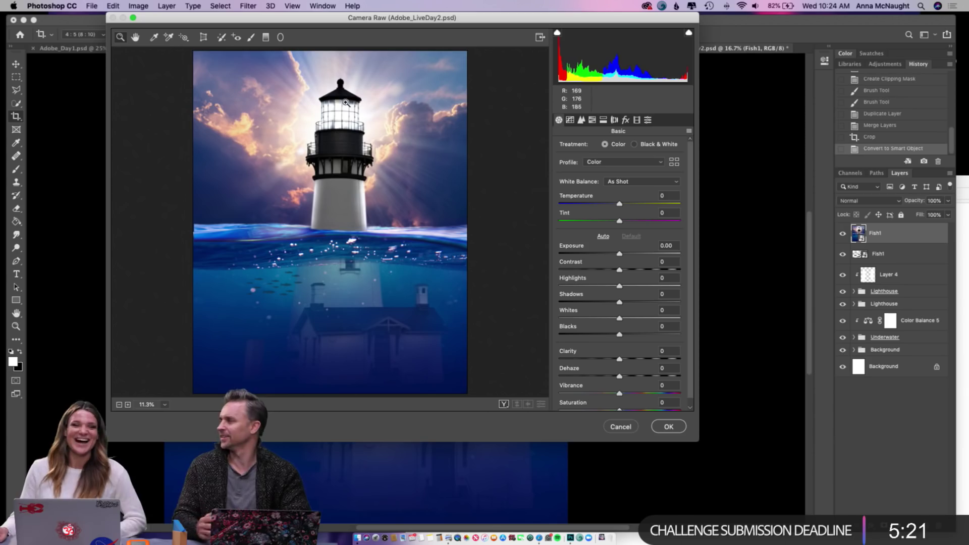
left_click_drag(473, 21, 488, 53)
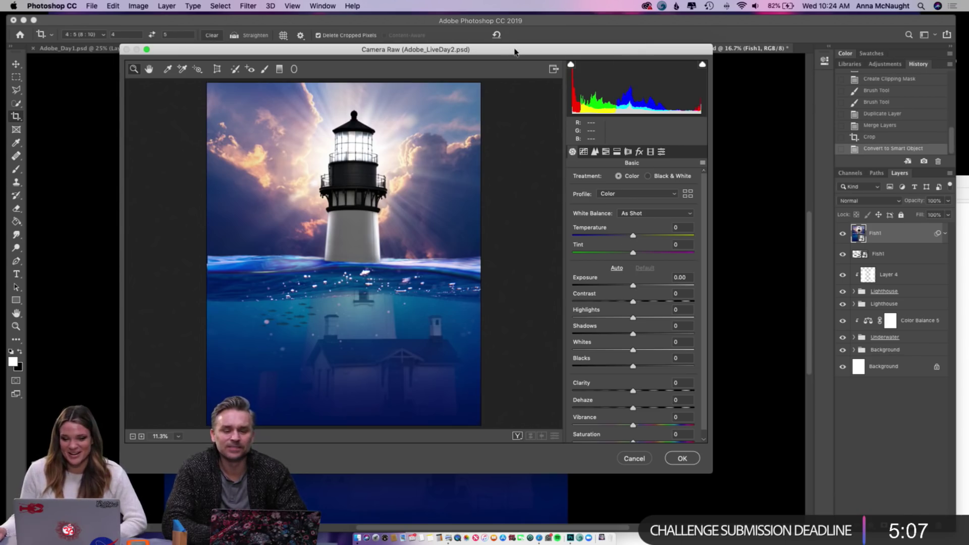
mouse_move(516, 50)
left_mouse_down()
mouse_move(551, 71)
mouse_move(523, 65)
left_mouse_up()
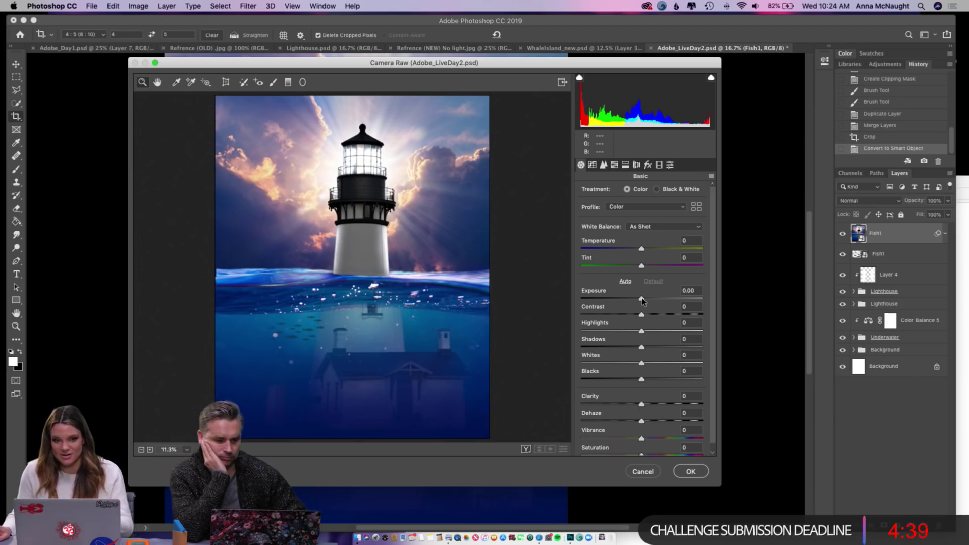
left_click_drag(642, 299, 645, 315)
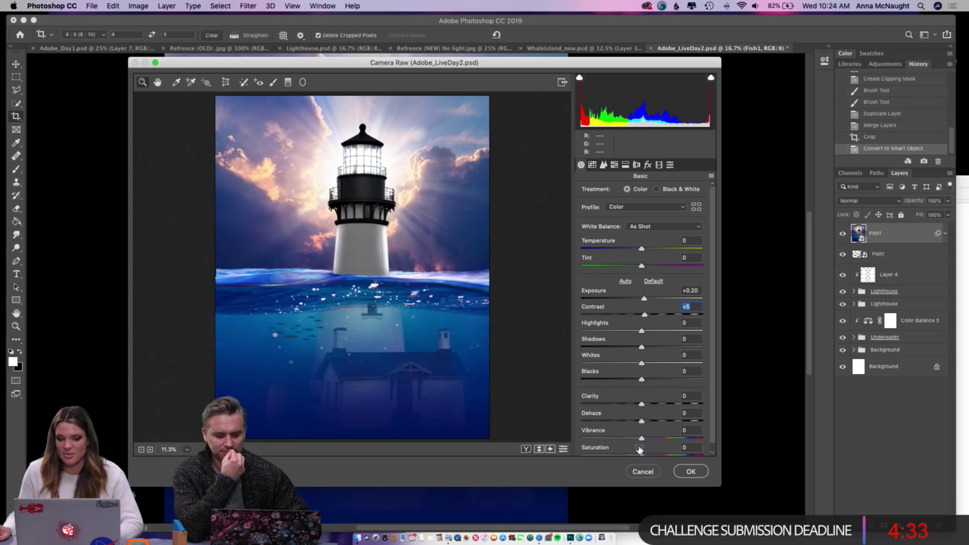
mouse_move(640, 449)
left_mouse_down()
mouse_move(614, 448)
mouse_move(641, 449)
left_mouse_up()
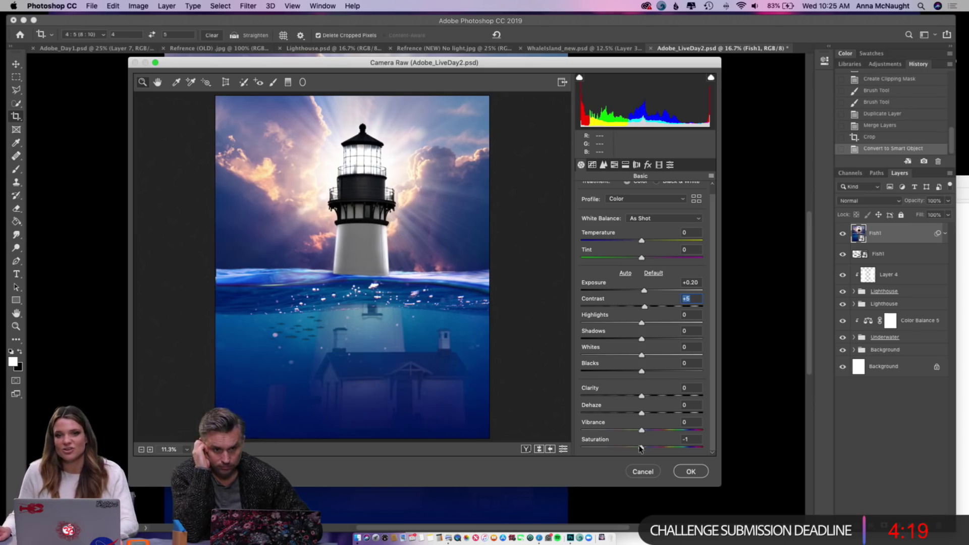
left_click_drag(641, 449, 629, 444)
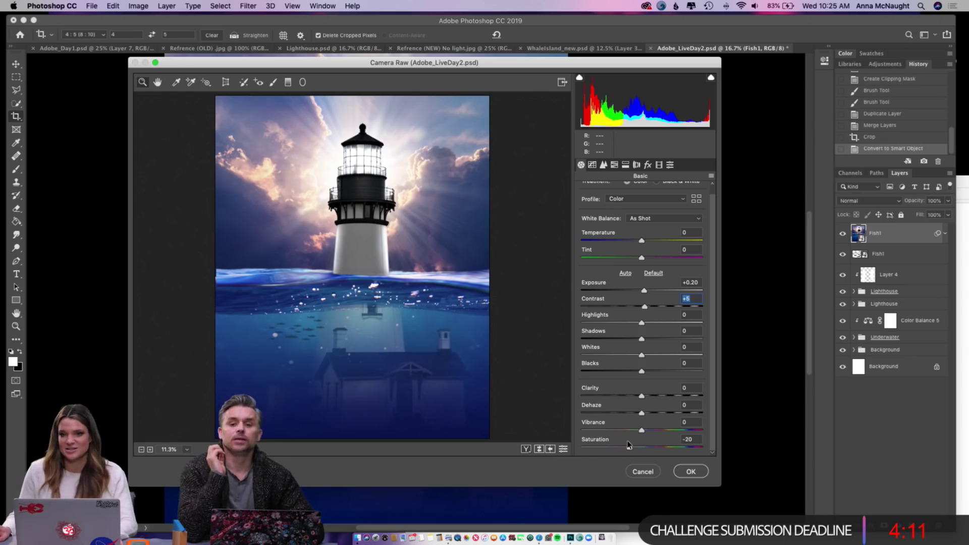
left_click(628, 444)
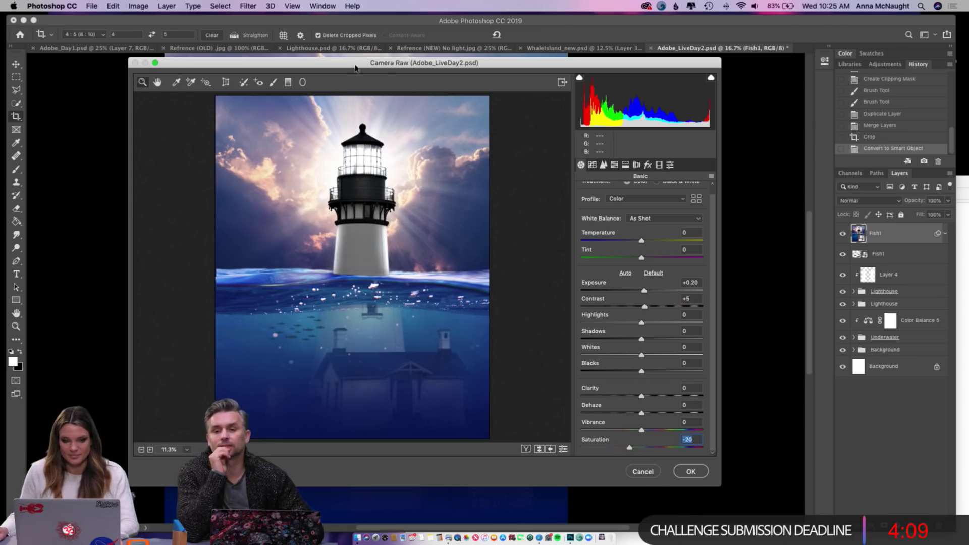
- Split-tone the image with highlights at Hue 17 and Saturation 12, and shadows at Hue 222 and Saturation 9
left_click(626, 165)
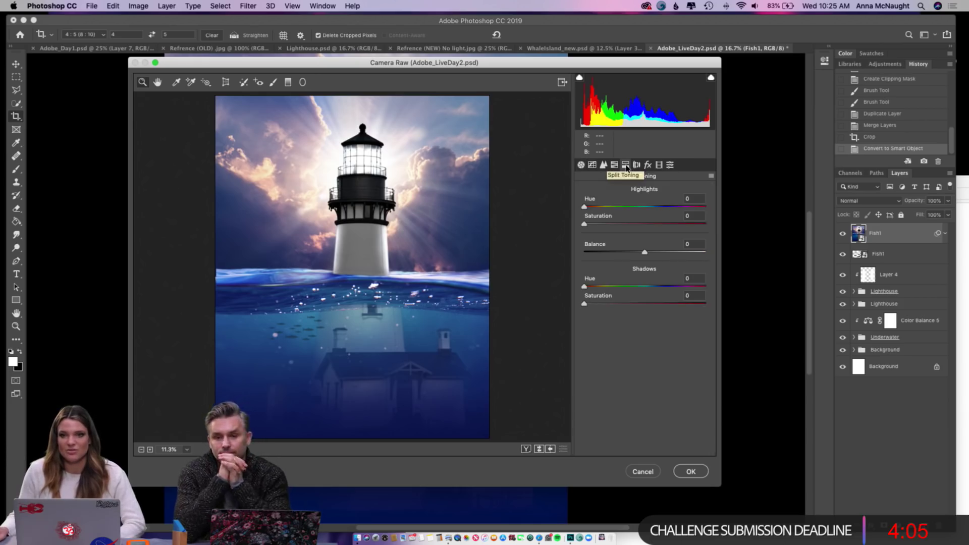
left_click(594, 206)
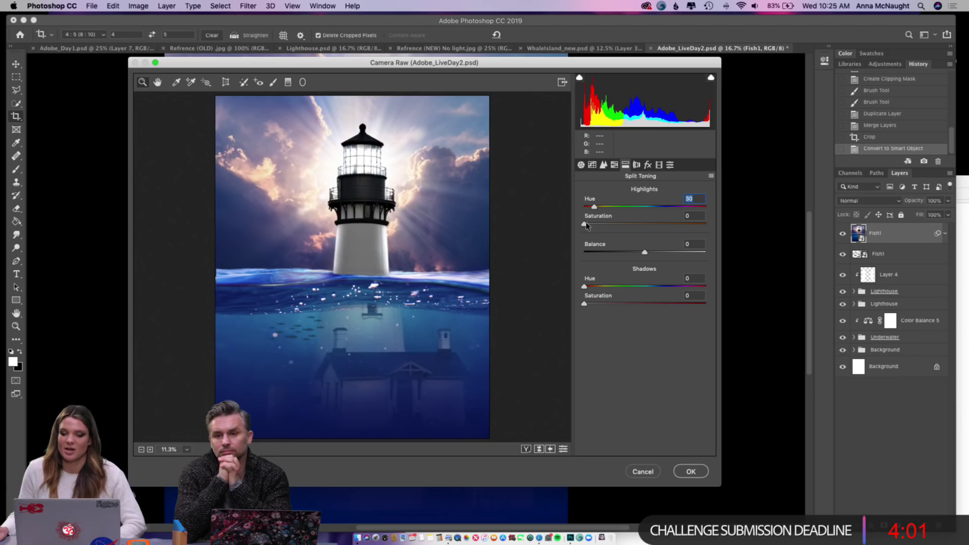
mouse_move(586, 226)
left_mouse_down()
mouse_move(612, 227)
mouse_move(600, 225)
left_mouse_up()
left_click(659, 287)
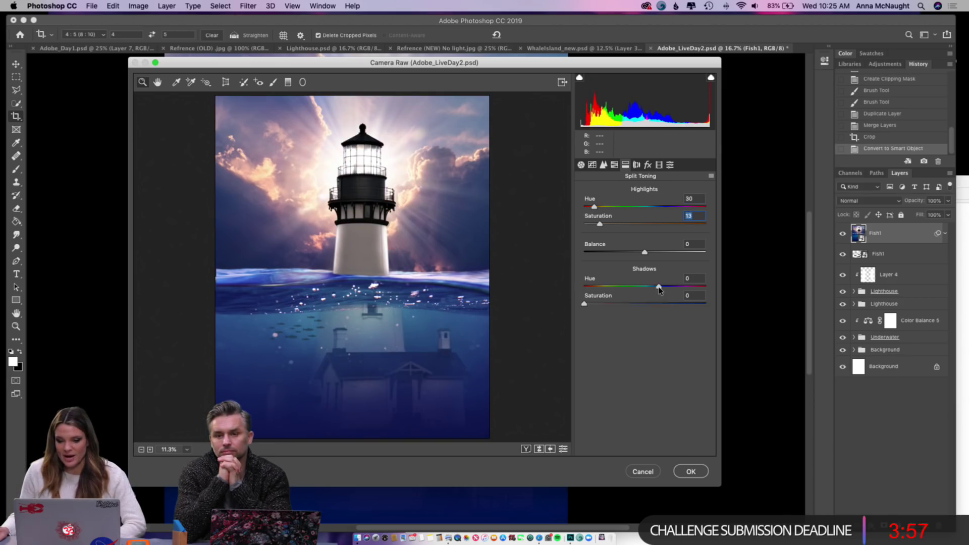
left_click(595, 303)
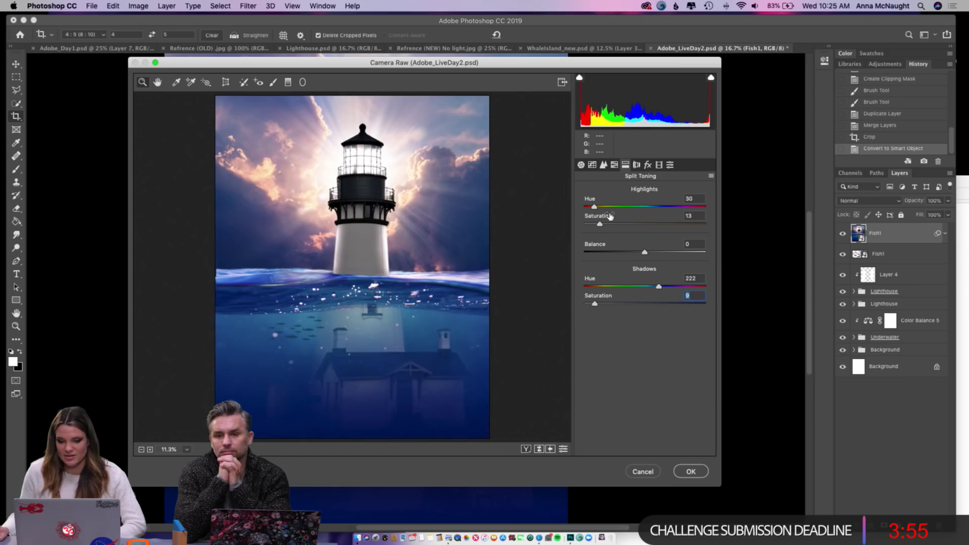
left_click_drag(594, 208, 590, 207)
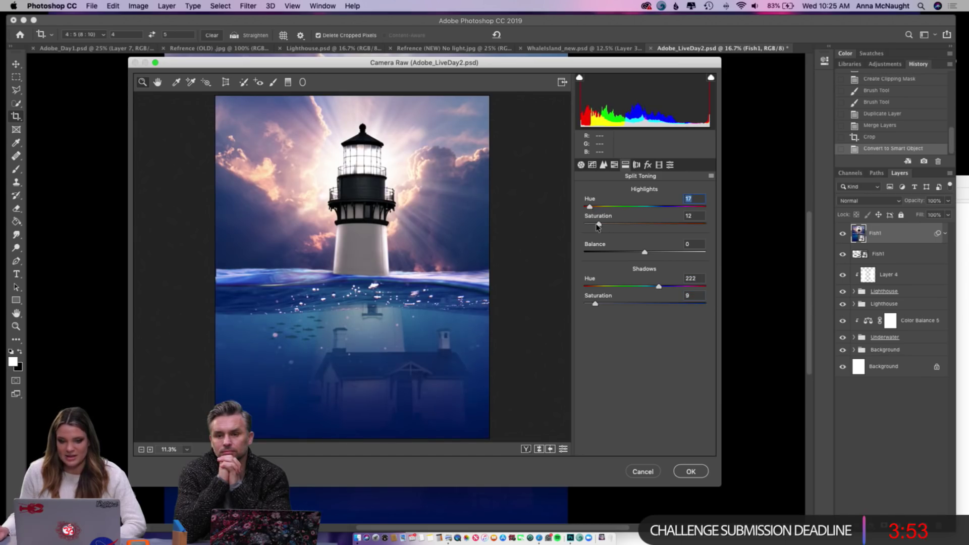
left_click(597, 228)
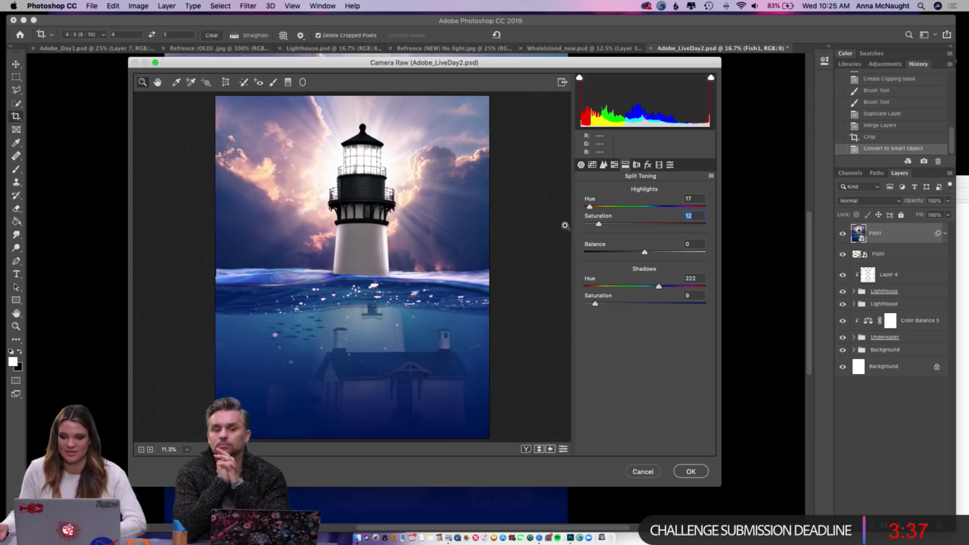
- Add a large radial filter around the lighthouse top, reaching down to the waterline, with its effect applied inside
left_click(302, 83)
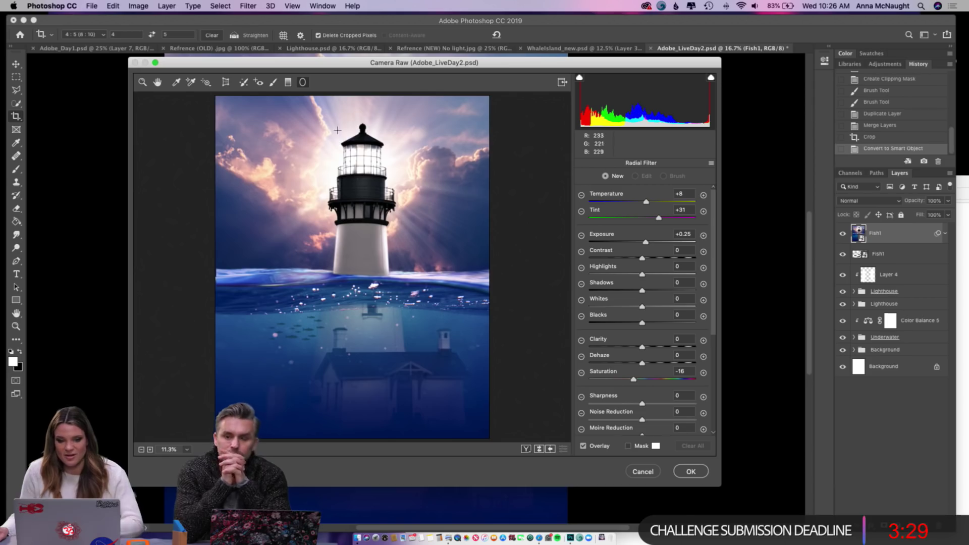
left_click_drag(357, 182, 469, 273)
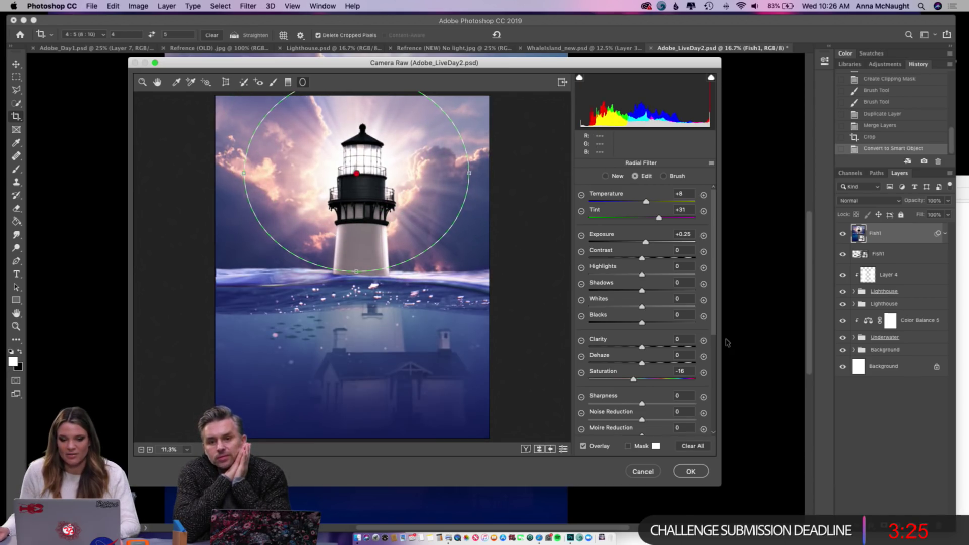
scroll(677, 389, "down", 5)
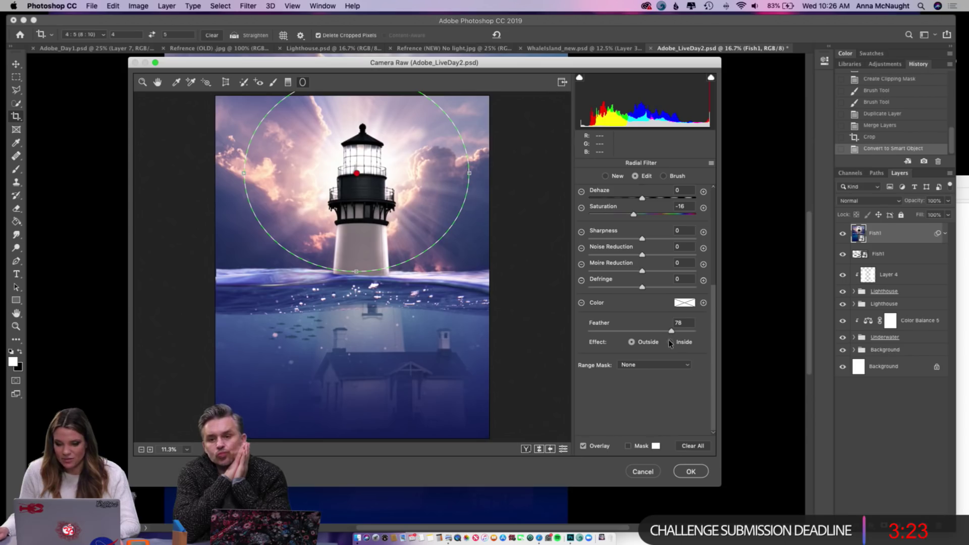
left_click(670, 342)
scroll(676, 303, "up", 5)
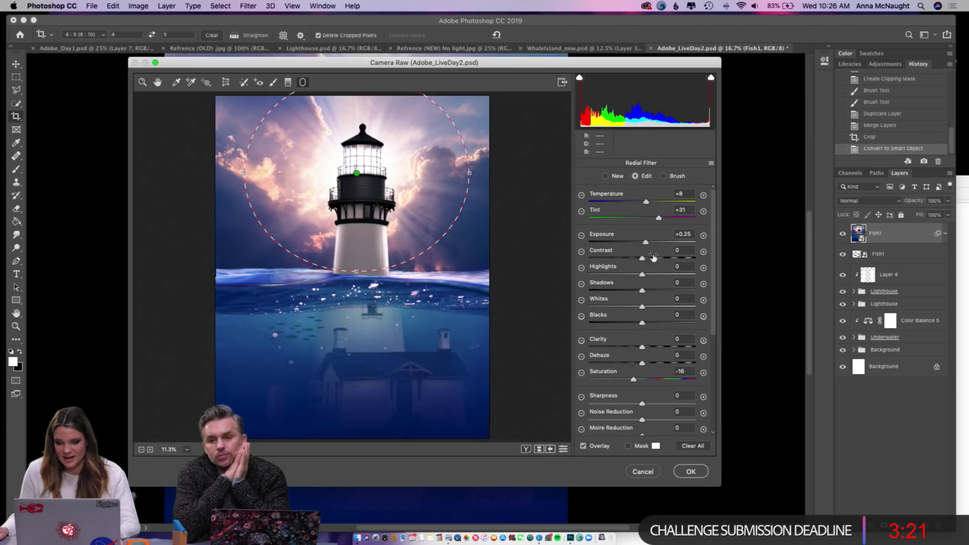
- Set the radial filter to Exposure +0.50, Temperature +30 and Tint +34, and recentre it on the lantern room
left_click_drag(649, 245, 649, 246)
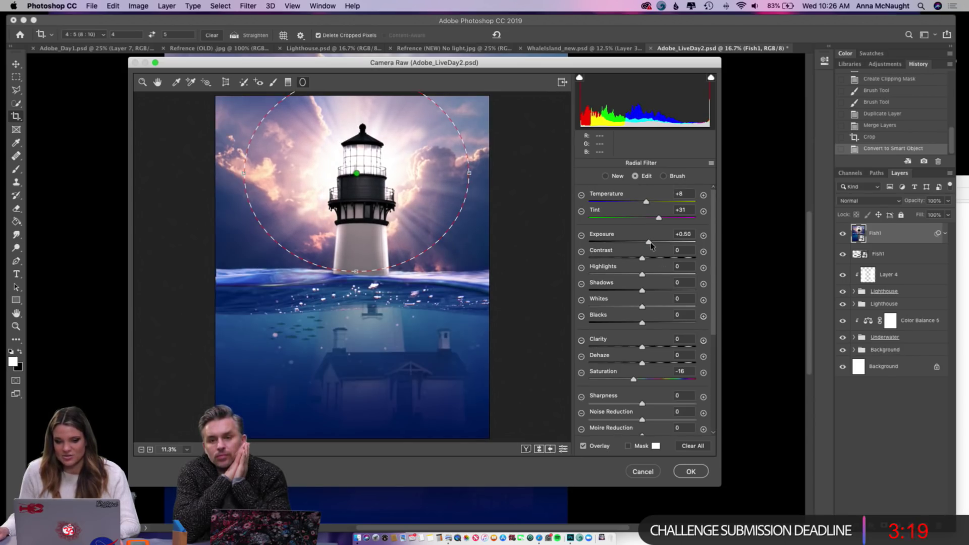
left_click_drag(647, 202, 664, 218)
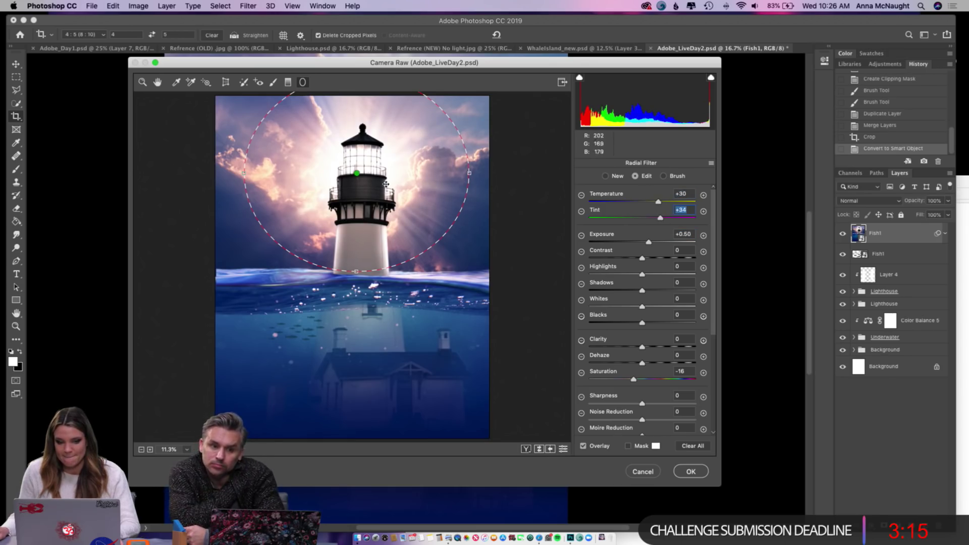
left_click_drag(358, 174, 370, 170)
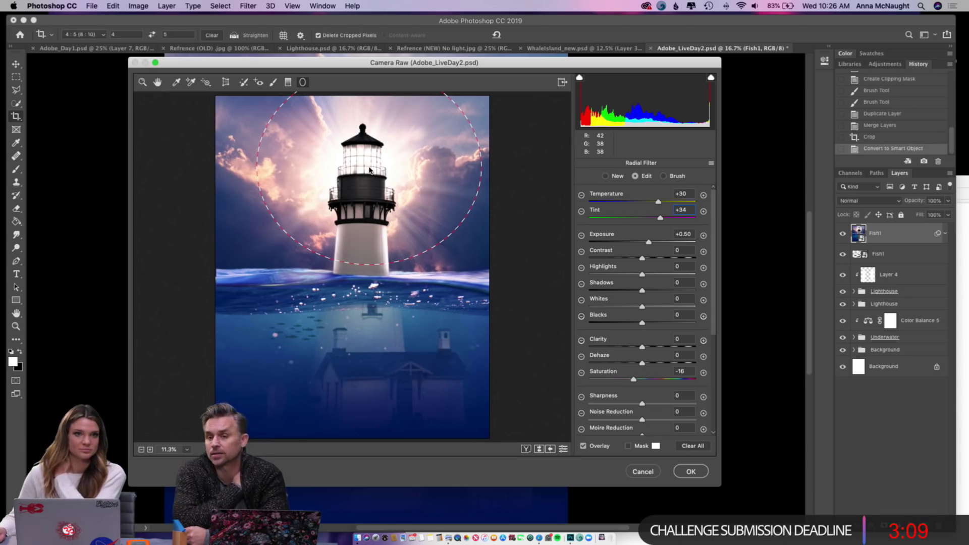
left_click_drag(370, 170, 360, 169)
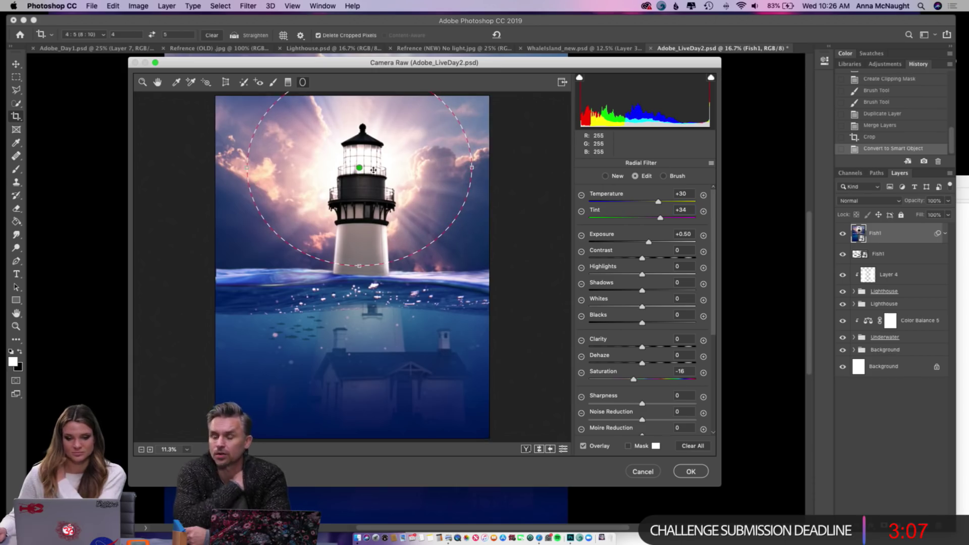
- Add two flat radial filters along the waterline, one on each side of the lighthouse base
left_click(606, 175)
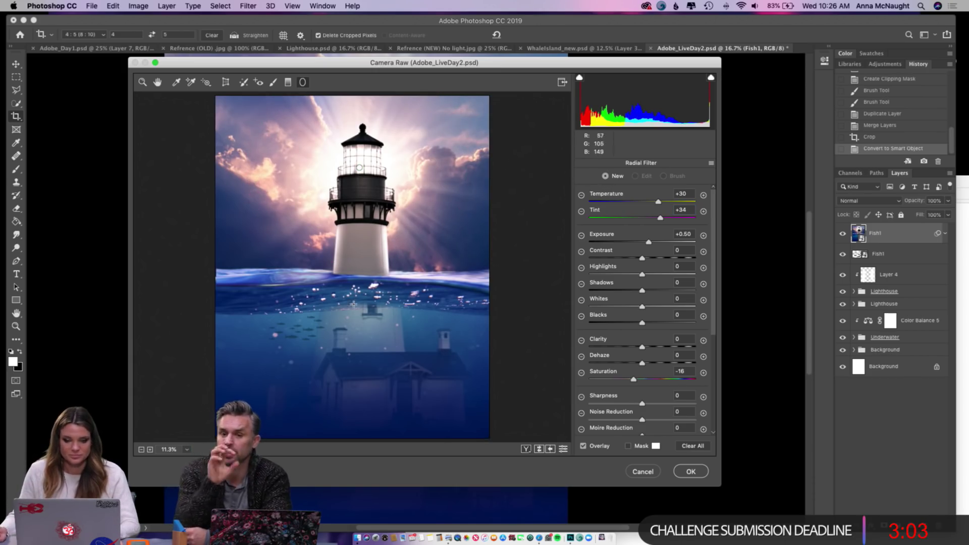
mouse_move(252, 268)
left_mouse_down()
mouse_move(353, 280)
mouse_move(307, 272)
left_mouse_up()
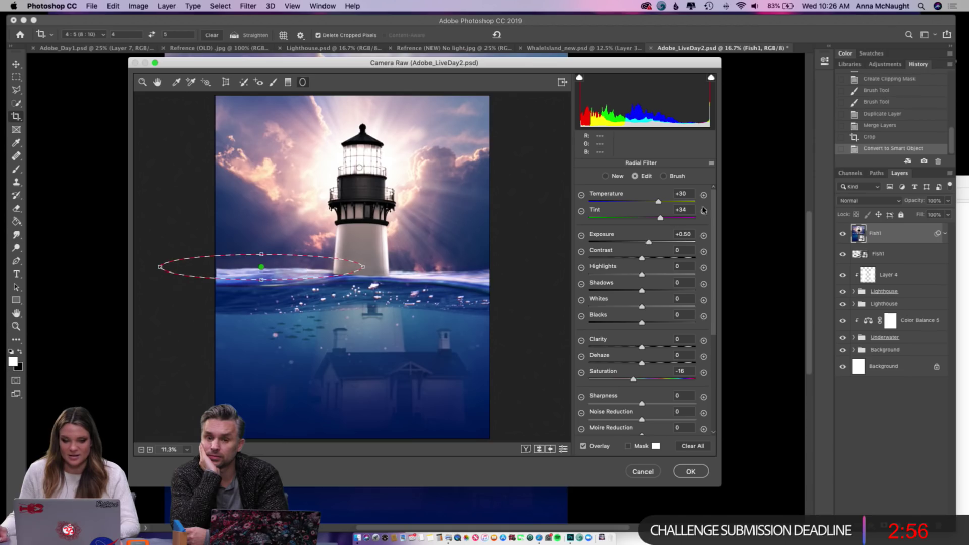
left_click(605, 175)
left_click_drag(393, 274, 484, 273)
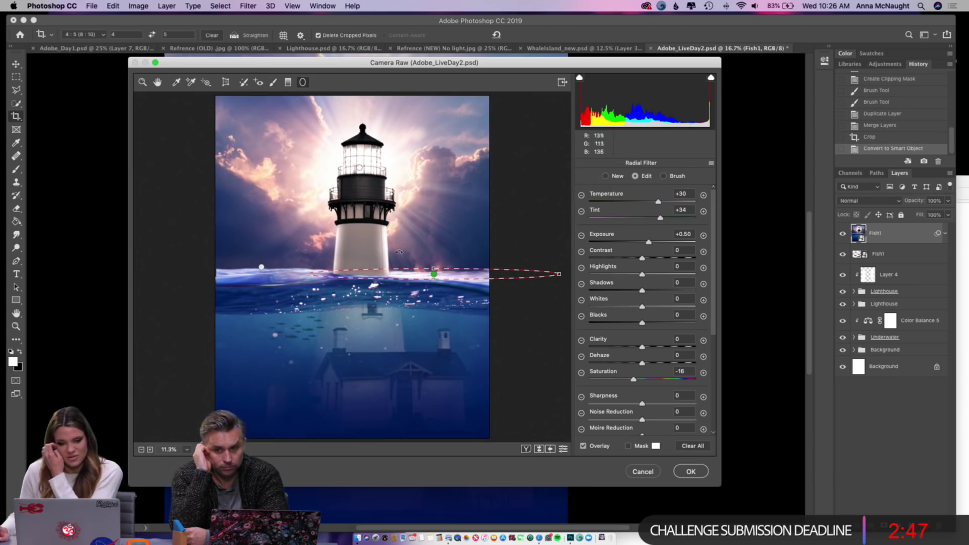
- Add a radial filter over the fish underwater with Exposure +1.35 and Temperature -10
left_click(607, 175)
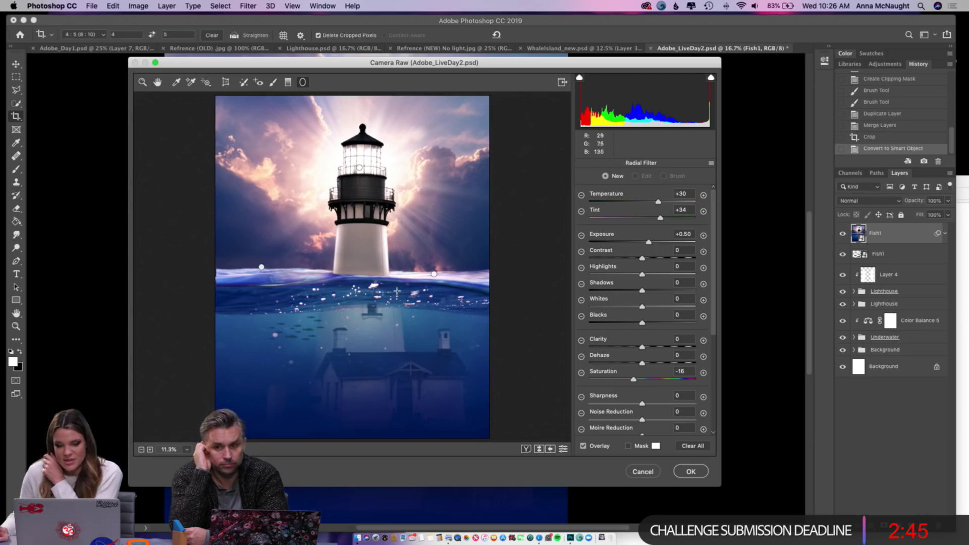
mouse_move(333, 296)
left_mouse_down()
mouse_move(395, 306)
mouse_move(353, 309)
mouse_move(378, 302)
left_mouse_up()
mouse_move(651, 244)
left_mouse_down()
mouse_move(669, 244)
mouse_move(660, 243)
left_mouse_up()
left_click_drag(273, 305, 271, 353)
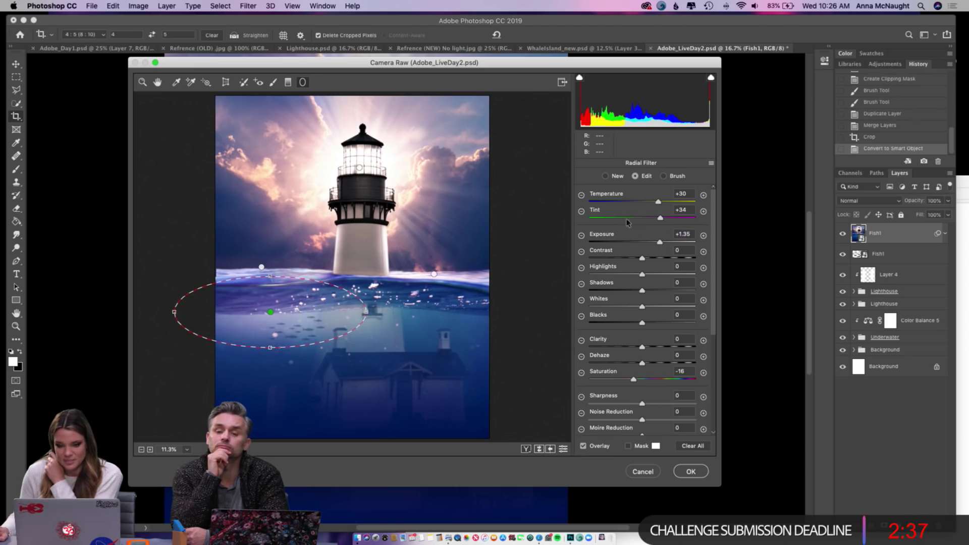
left_click_drag(659, 202, 637, 202)
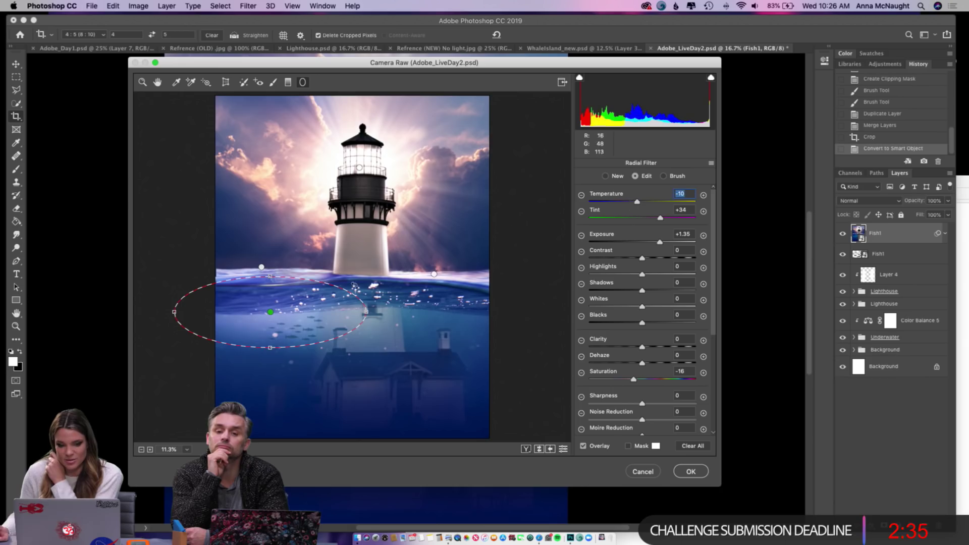
left_click_drag(318, 324, 328, 325)
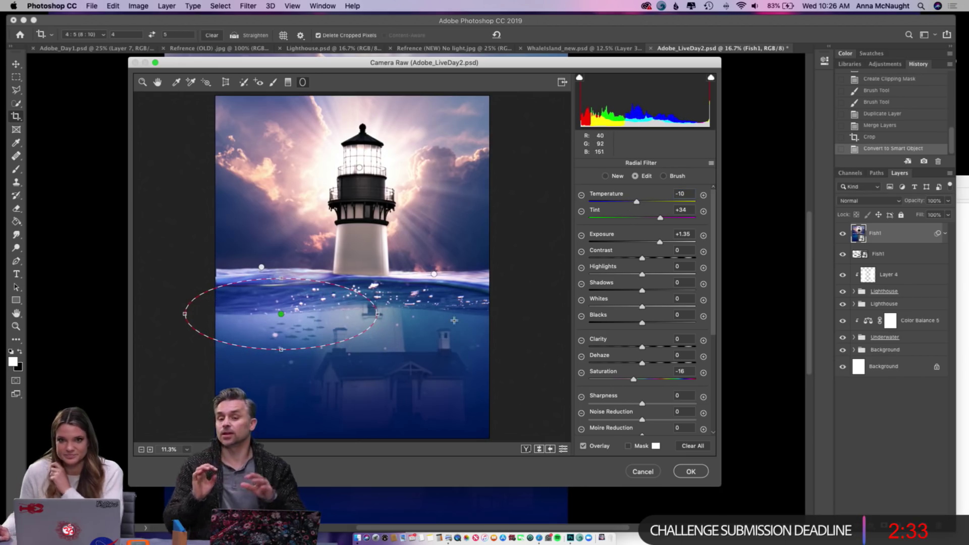
- Add a flat radial filter underwater above the sunken house's right chimney with Exposure +1.05
left_click(605, 175)
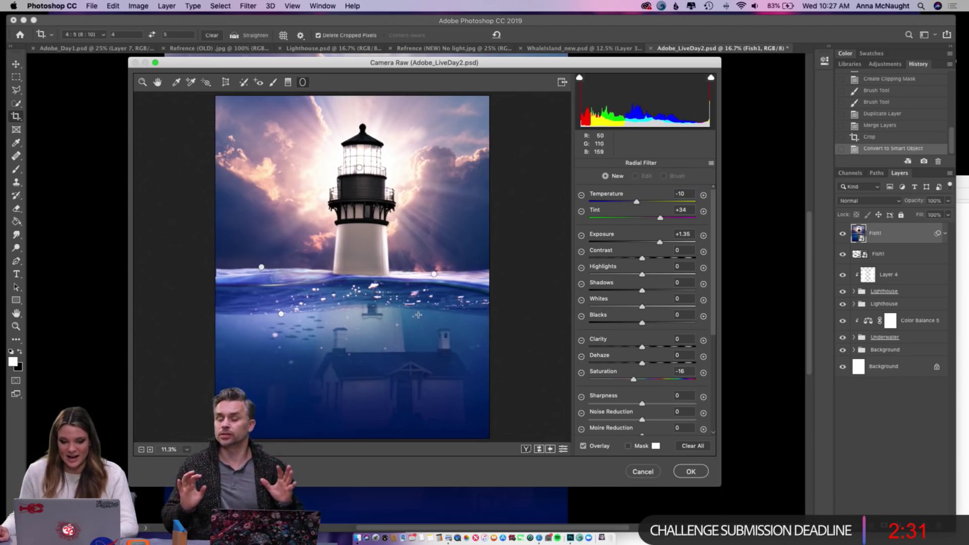
left_click_drag(428, 315, 482, 324)
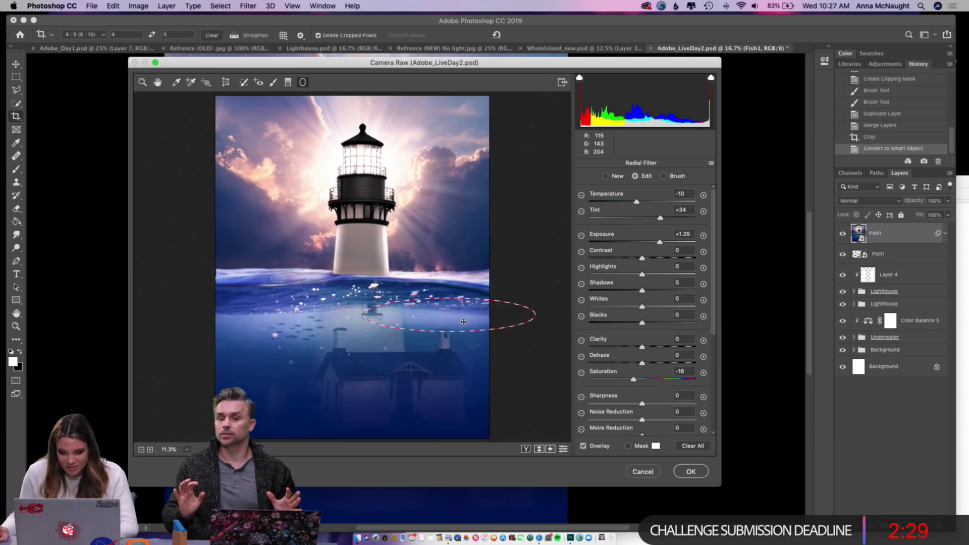
left_click_drag(660, 244, 656, 243)
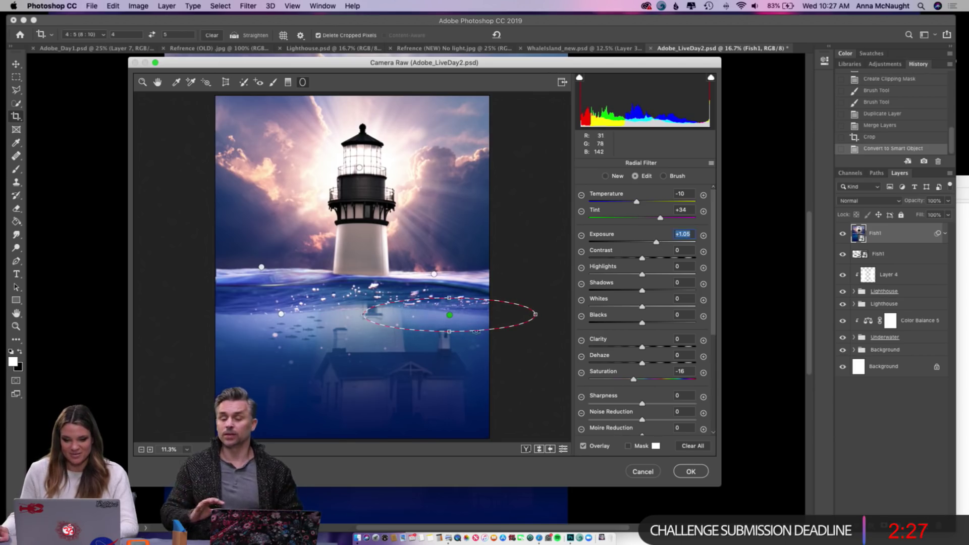
left_click_drag(480, 315, 470, 313)
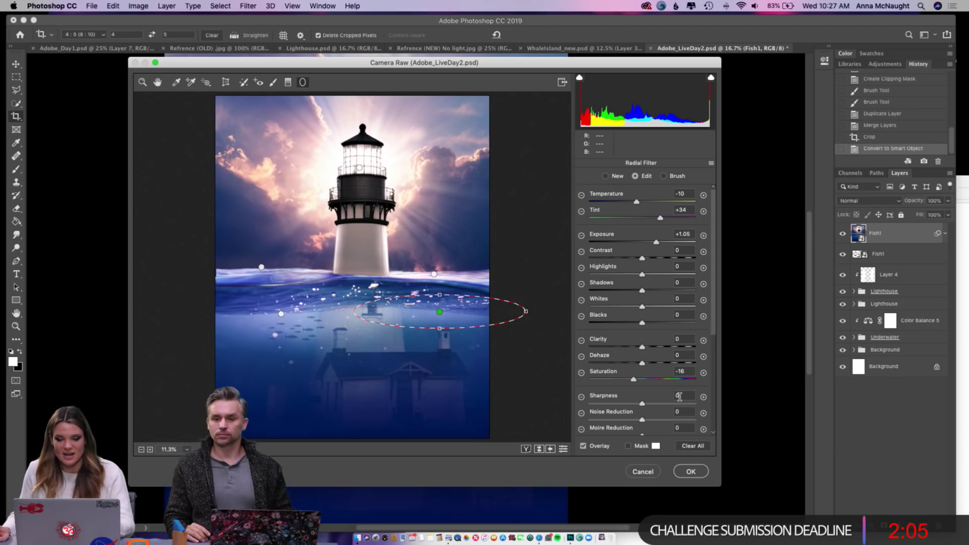
- Add a tall radial filter centred on the lighthouse tower, reaching into the sunken house, with its effect applied outside
left_click(606, 176)
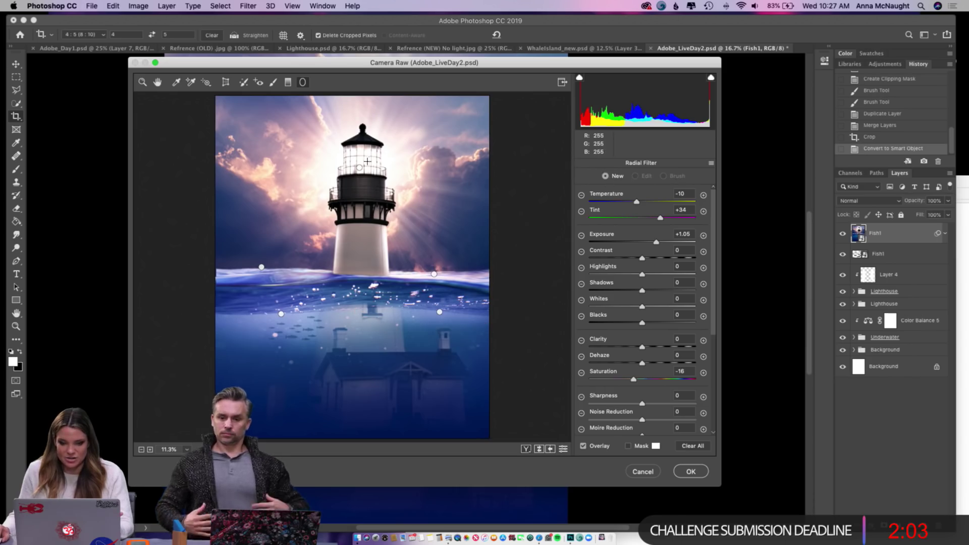
mouse_move(333, 144)
left_mouse_down()
mouse_move(392, 230)
mouse_move(412, 299)
left_mouse_up()
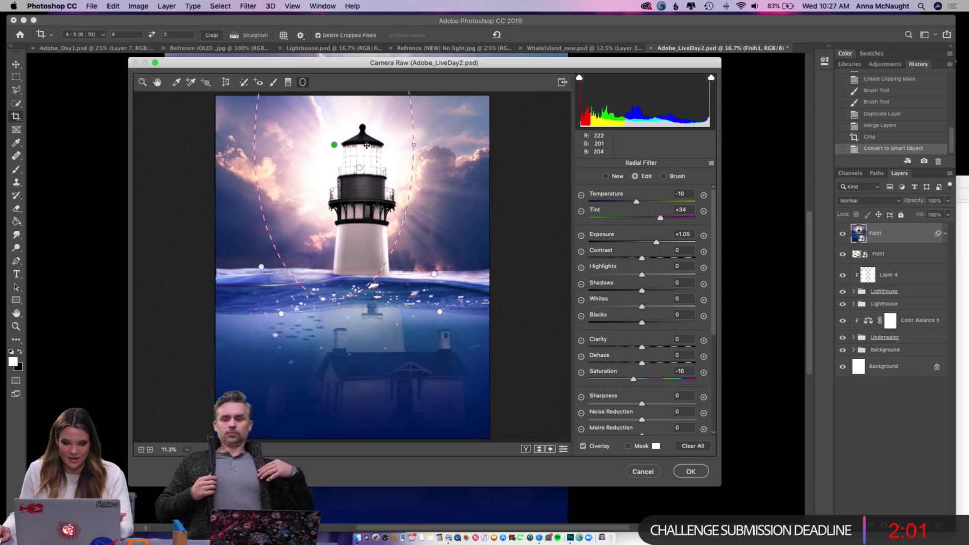
left_click_drag(366, 144, 391, 245)
scroll(666, 399, "down", 4)
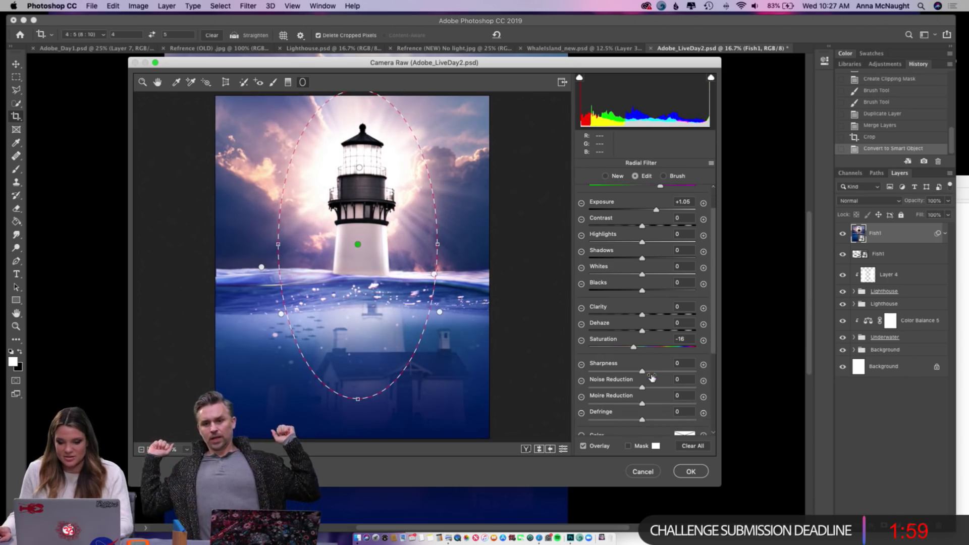
scroll(666, 399, "down", 3)
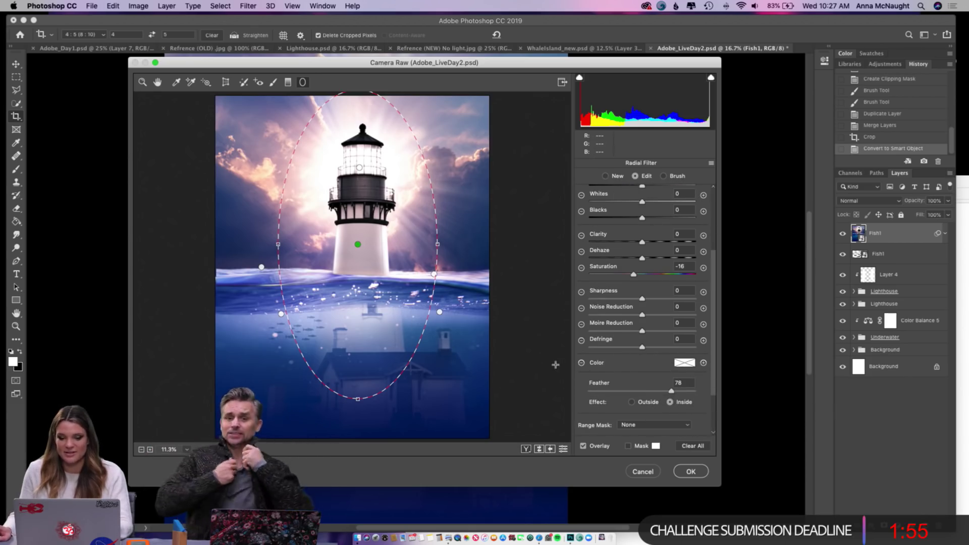
left_click(632, 402)
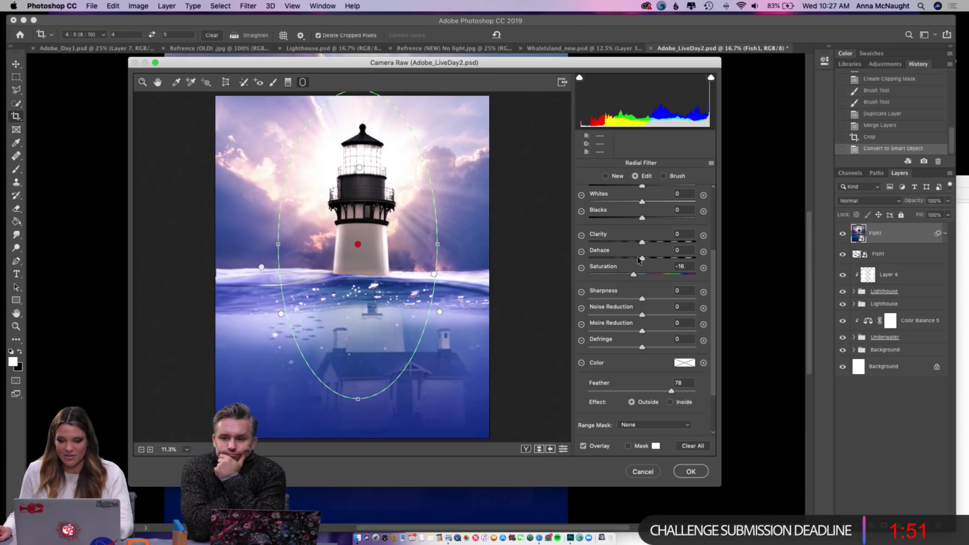
- Set the outside radial filter to Exposure -0.90, Temperature -30, Tint +43 and Saturation -31, then widen it and shift it down toward the waterline
scroll(639, 258, "up", 4)
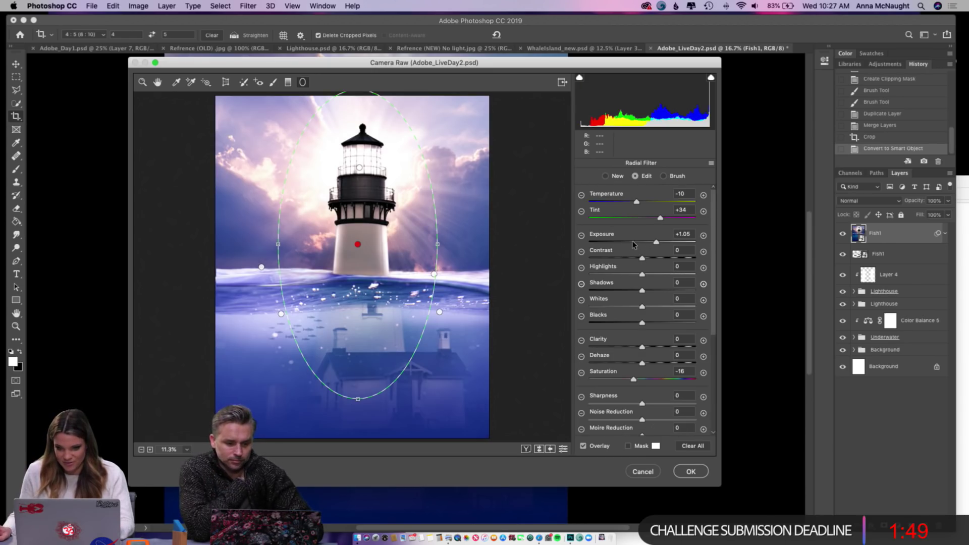
left_click(634, 243)
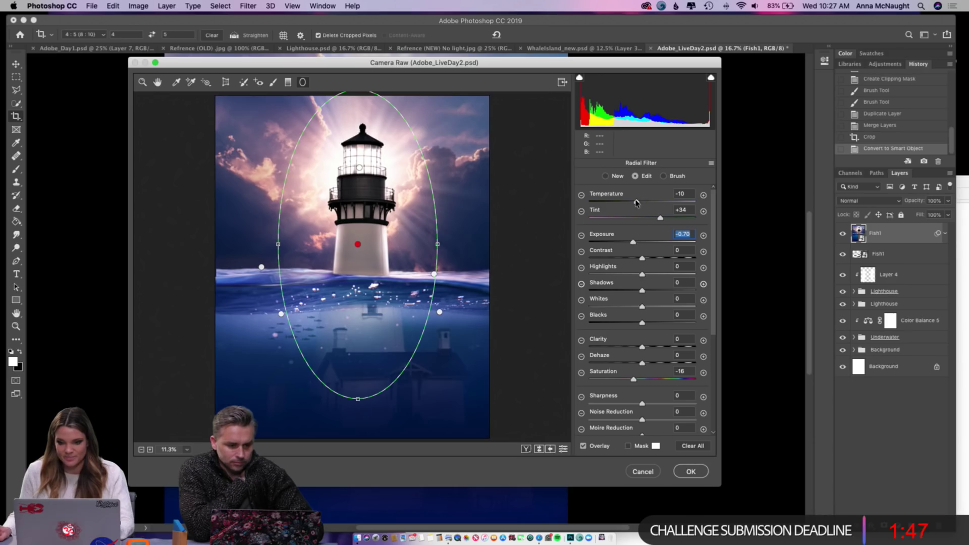
left_click_drag(637, 201, 630, 201)
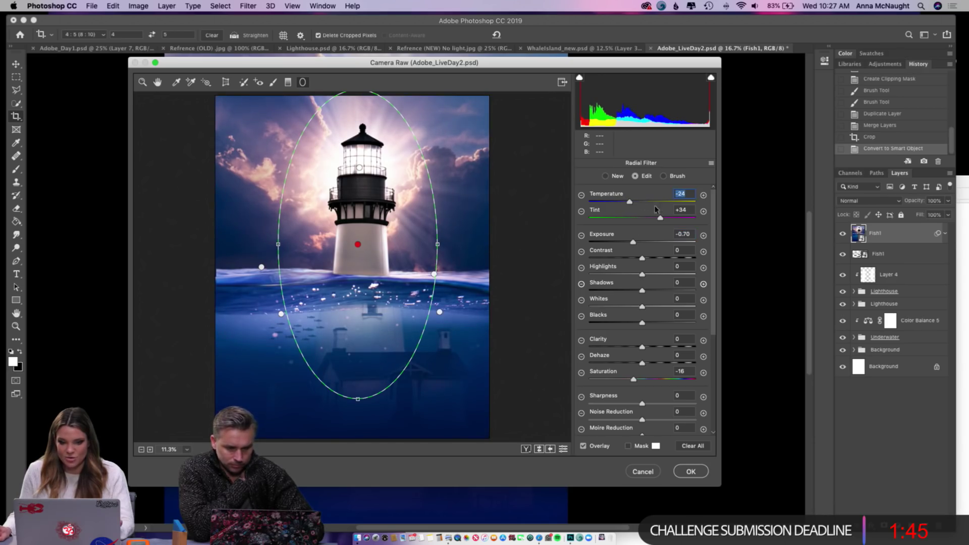
left_click_drag(628, 383, 620, 382)
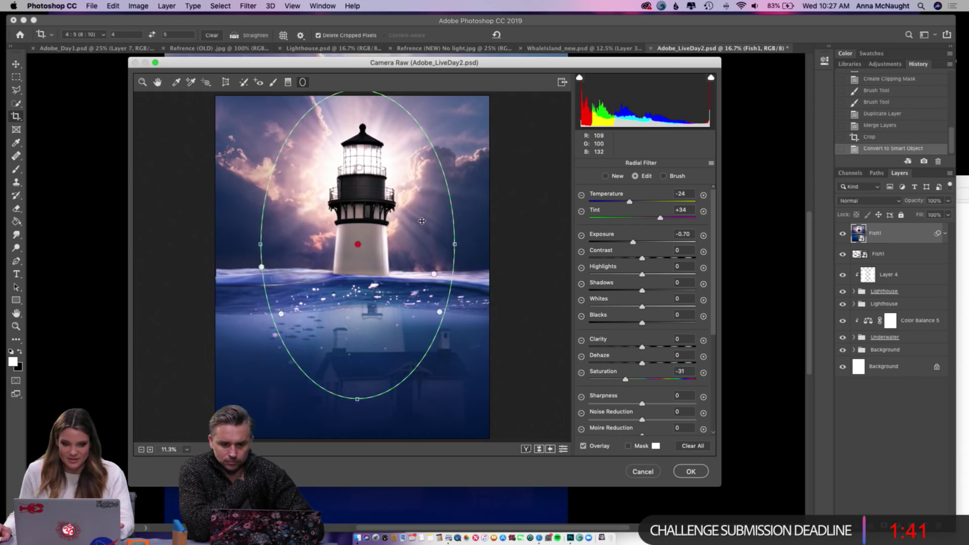
left_click_drag(633, 242, 666, 218)
left_click(626, 202)
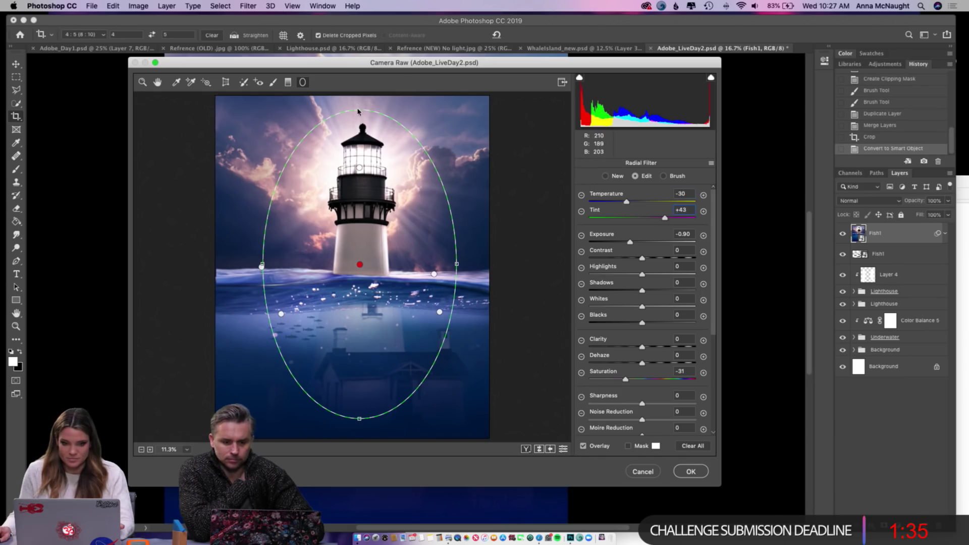
left_click_drag(361, 111, 372, 111)
- Add another tall outside radial filter centred below the lighthouse gallery, reaching the image's lower edge, and widen it beyond the tower
left_click(606, 176)
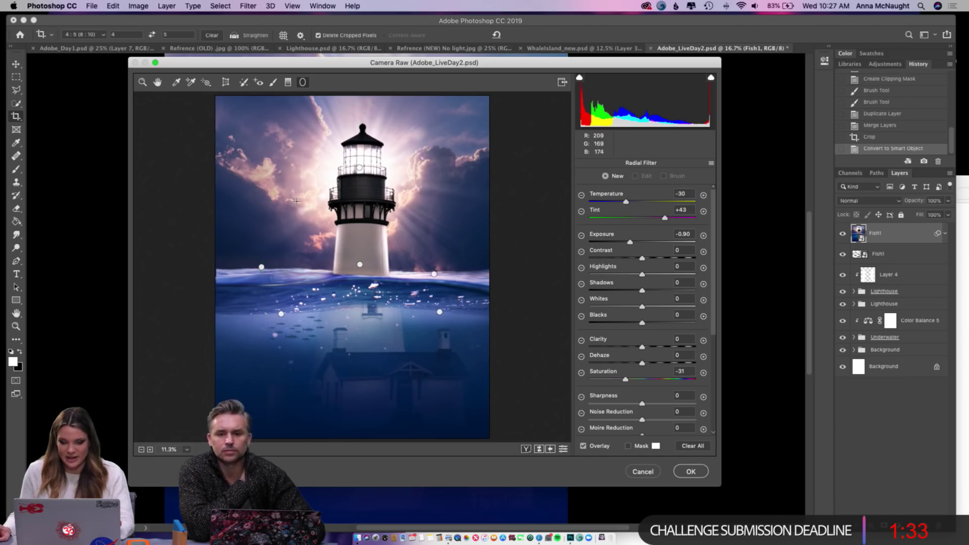
left_click_drag(374, 250, 388, 371)
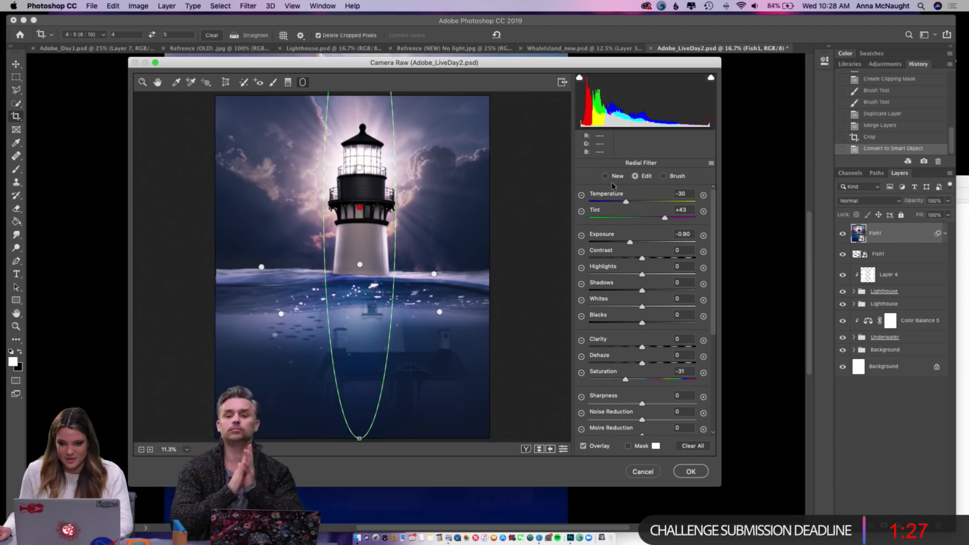
left_click_drag(395, 206, 430, 217)
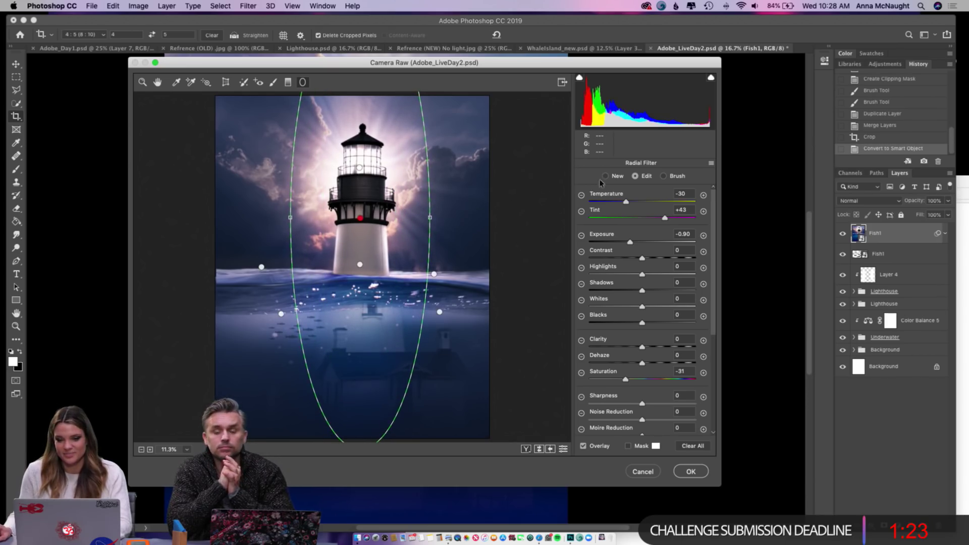
- Add a tall radial filter around the lighthouse with its effect inside, at Exposure +0.35, Temperature +12, Tint +26 and Saturation -1
left_click(605, 175)
mouse_move(373, 180)
left_mouse_down()
mouse_move(387, 313)
mouse_move(449, 404)
left_mouse_up()
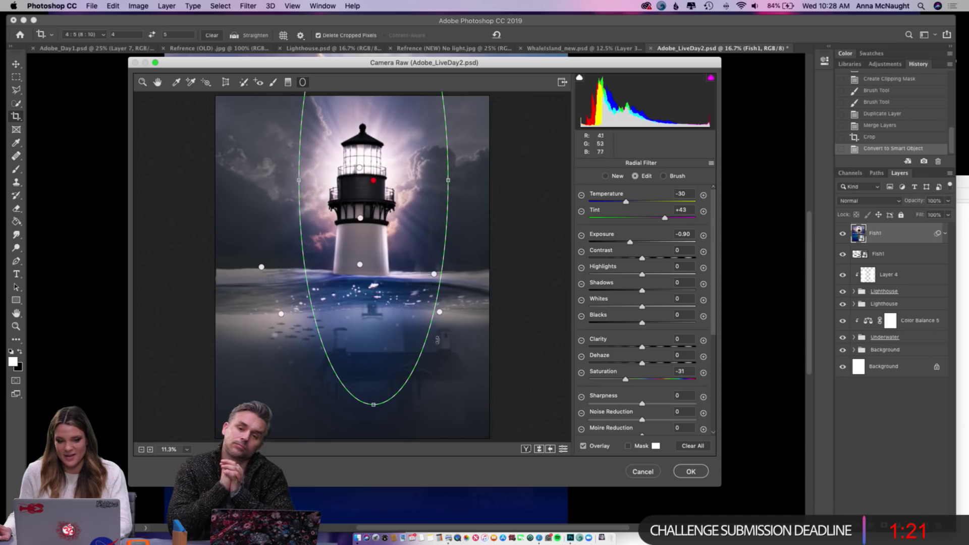
scroll(665, 373, "down", 5)
left_click(671, 379)
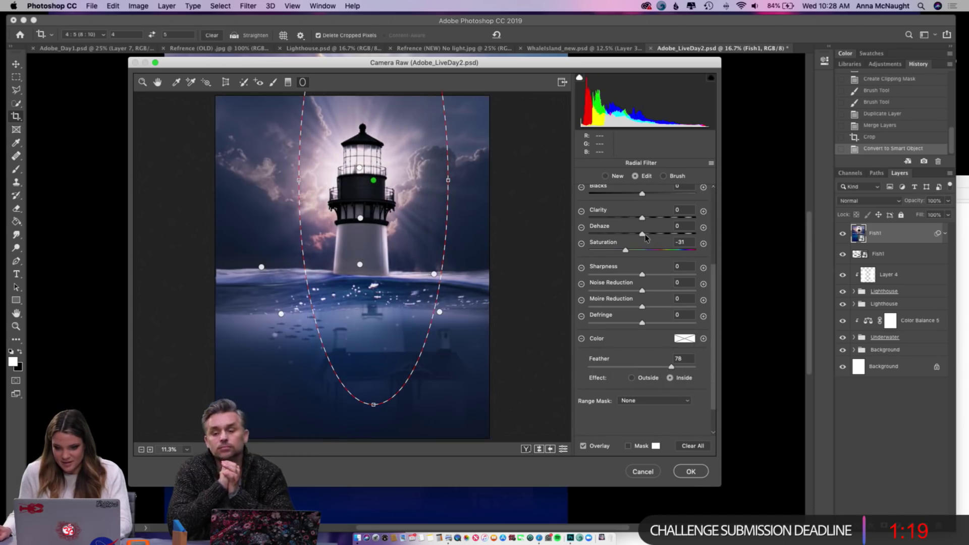
left_click_drag(642, 252, 649, 202)
scroll(643, 253, "up", 5)
left_click(659, 201)
left_click_drag(665, 218, 655, 218)
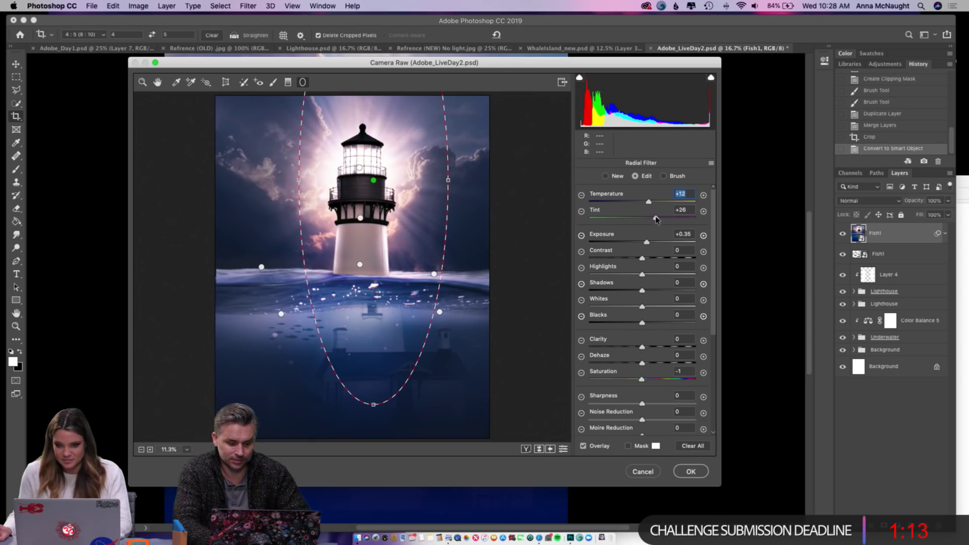
- Widen the inside radial filter to nearly the image width, recentre it on the upper white tower, and apply the Camera Raw Filter
left_click_drag(313, 183, 260, 194)
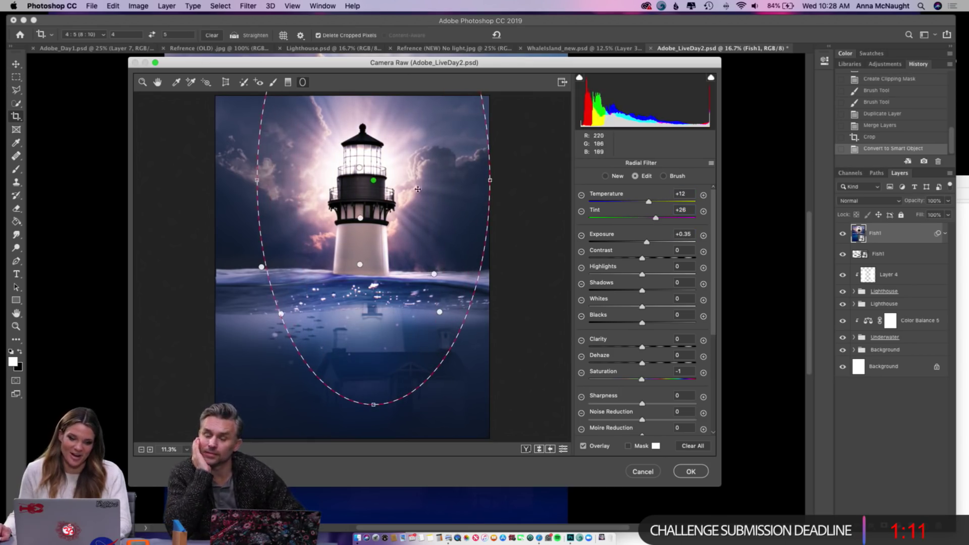
left_click_drag(399, 194, 399, 225)
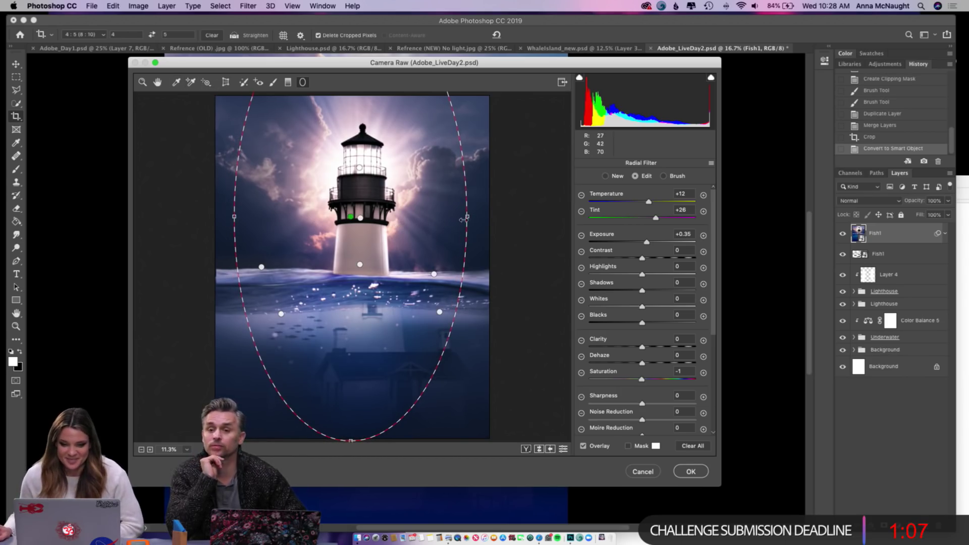
left_click_drag(467, 217, 478, 226)
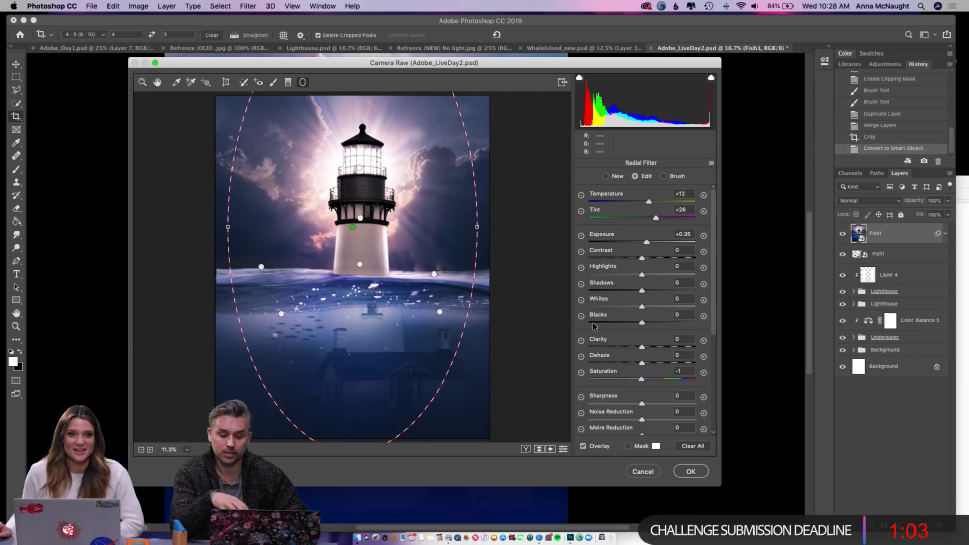
left_click(144, 85)
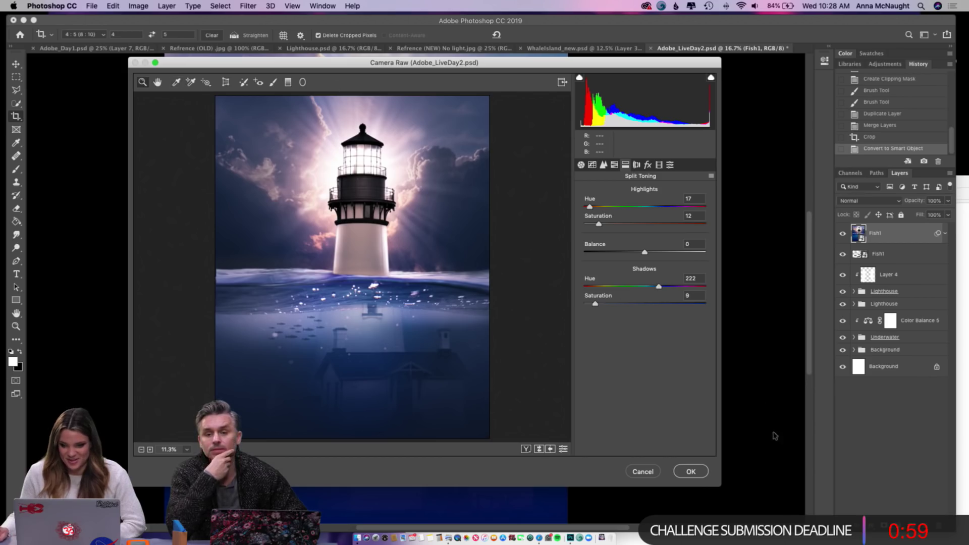
left_click(692, 472)
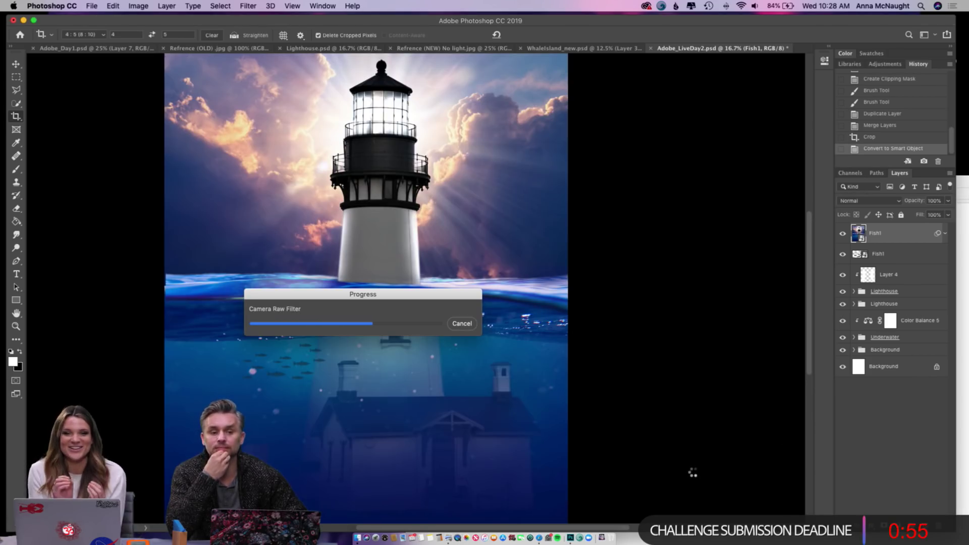
- Compare the whole composite with and without the graded Smart Object layer
key("super+minus")
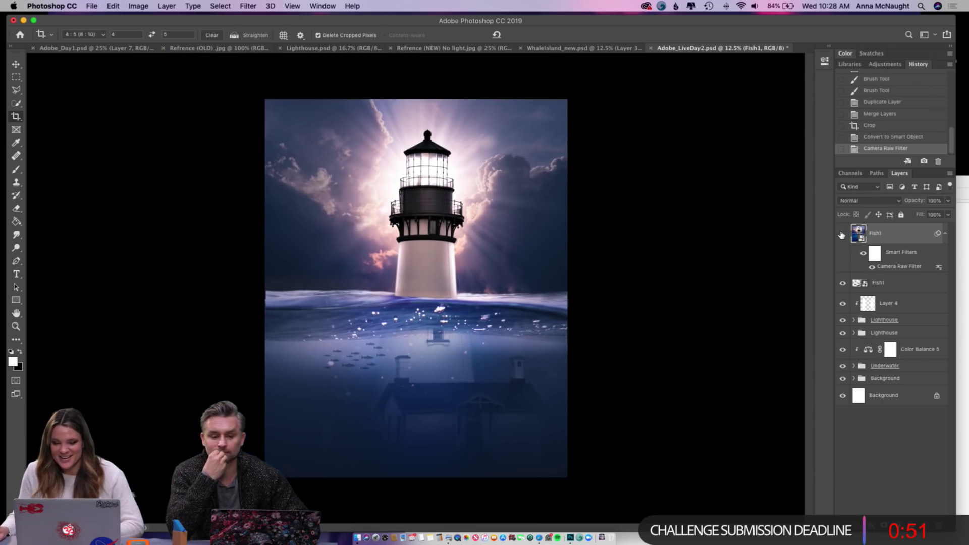
left_click(842, 234)
left_click(841, 233)
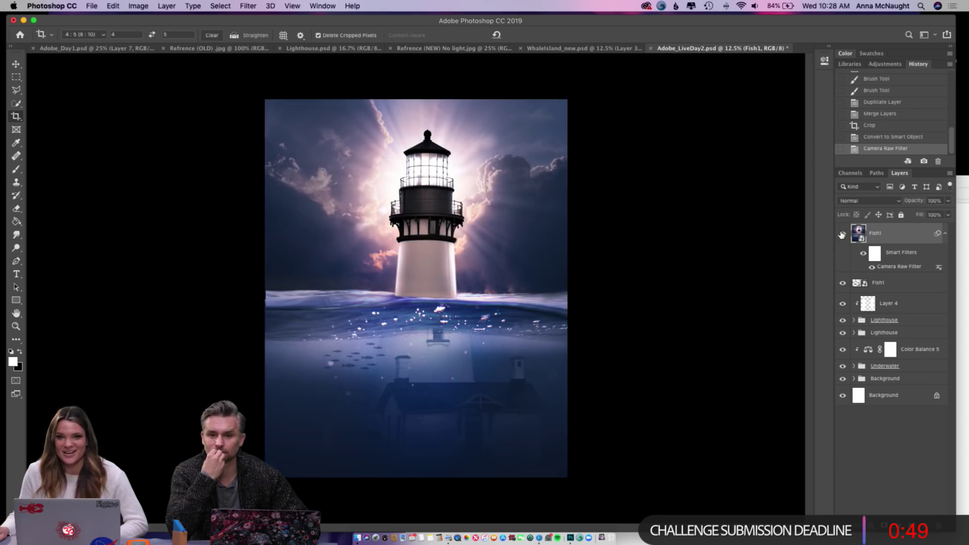
left_click(842, 234)
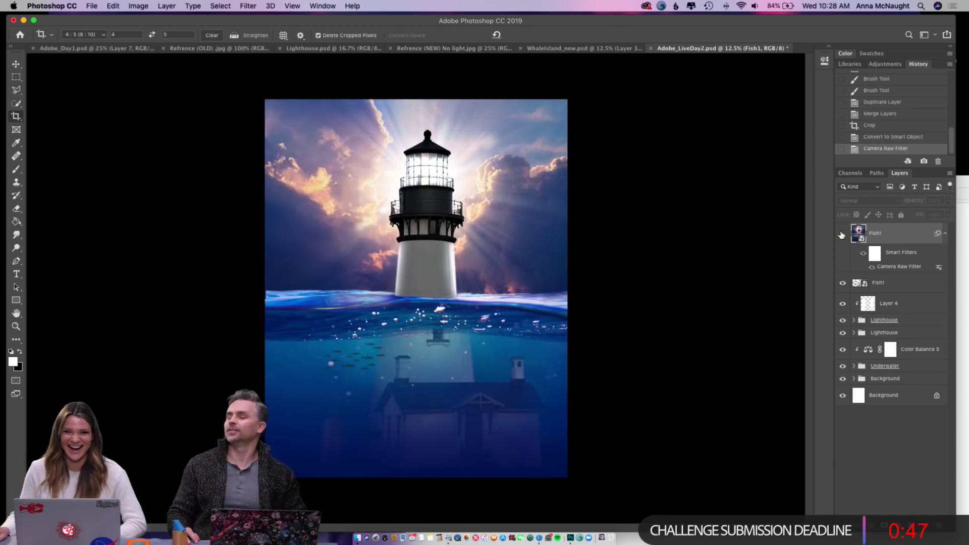
- Examine how the colour grade changes the sky, tower and underwater area by repeatedly hiding and showing the graded Smart Object layer
left_click(841, 234)
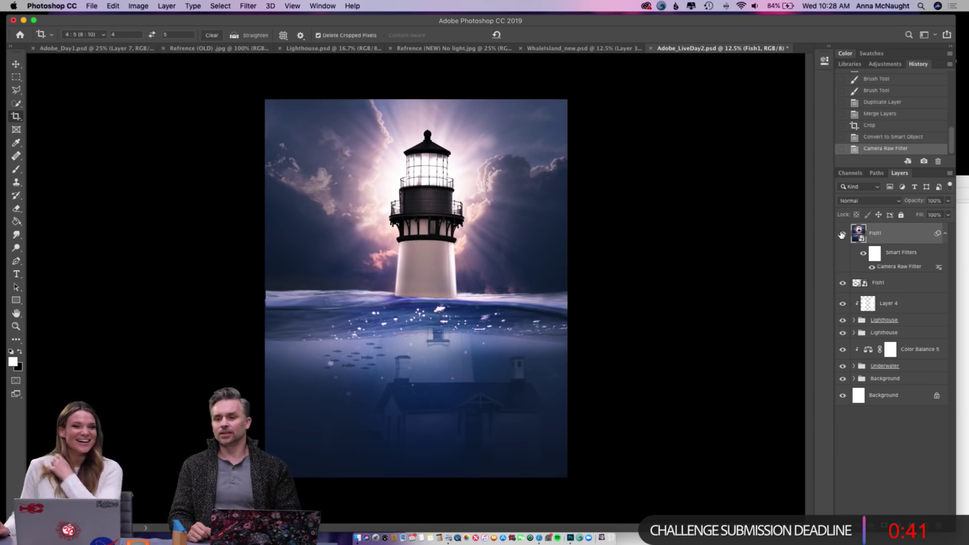
left_click(842, 234)
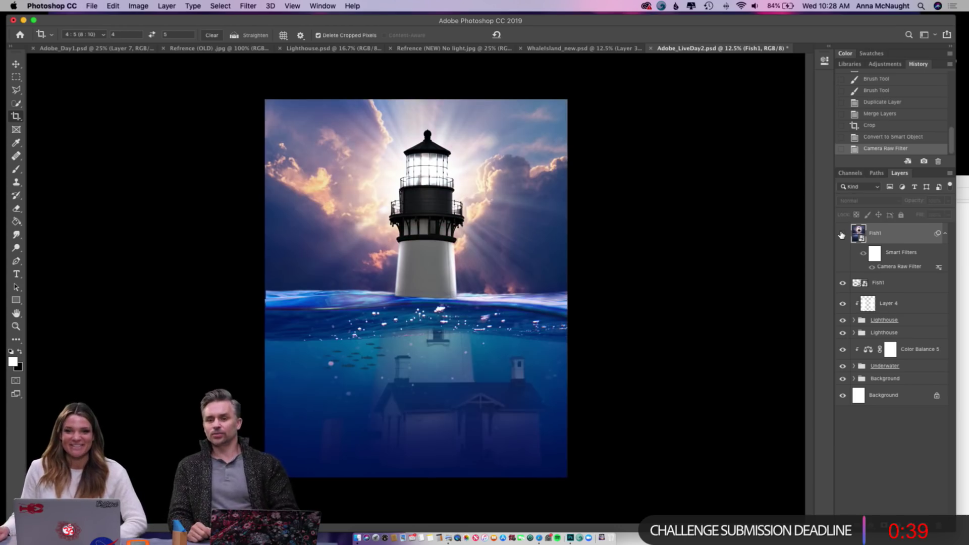
left_click(841, 233)
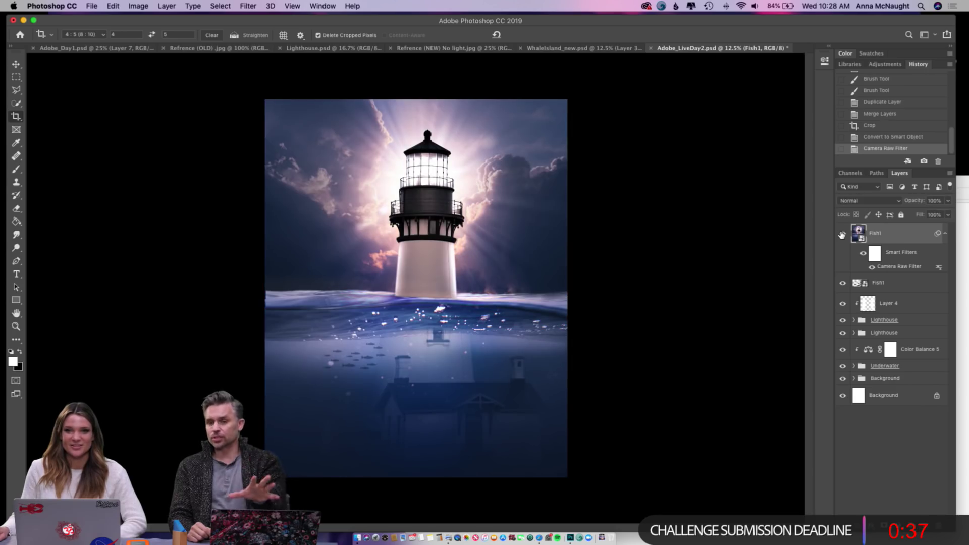
left_click(841, 234)
left_click(841, 234)
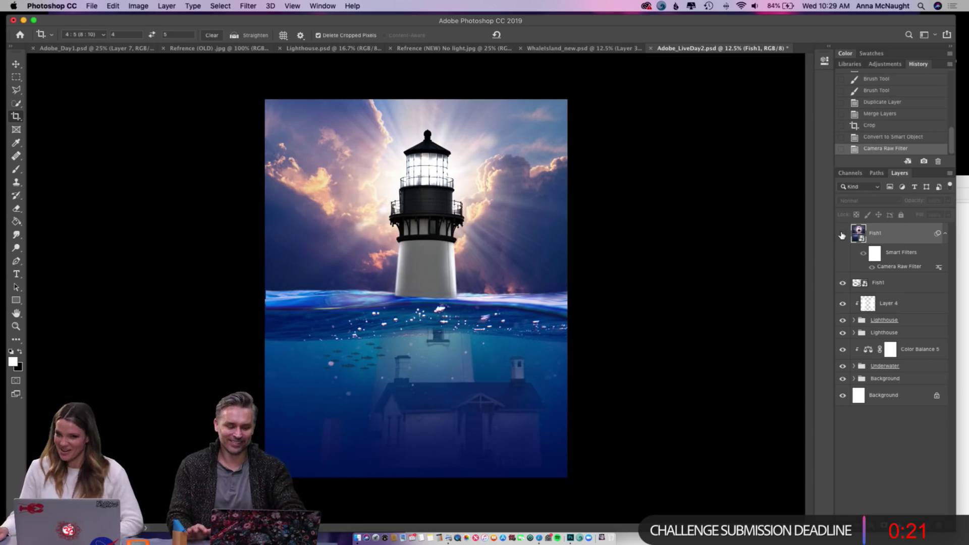
left_click(842, 234)
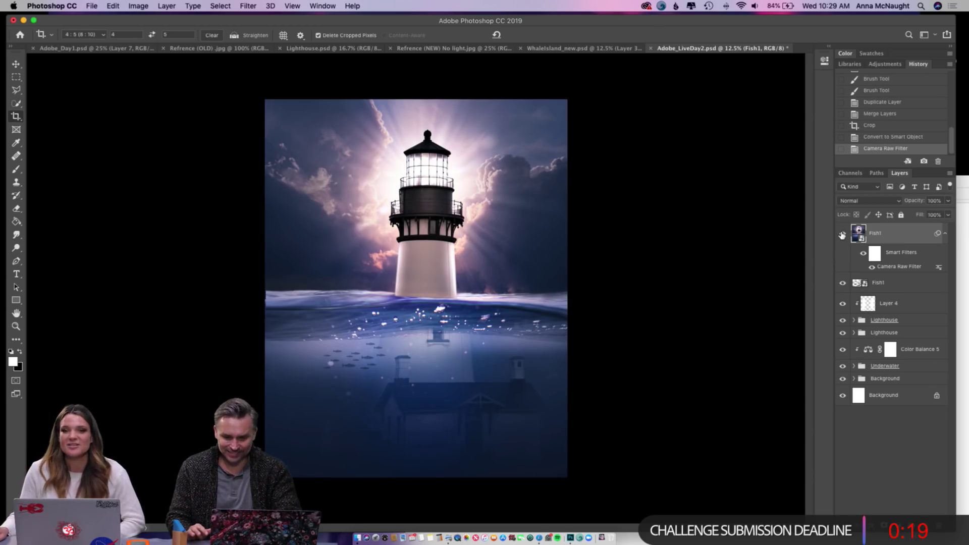
left_click(842, 235)
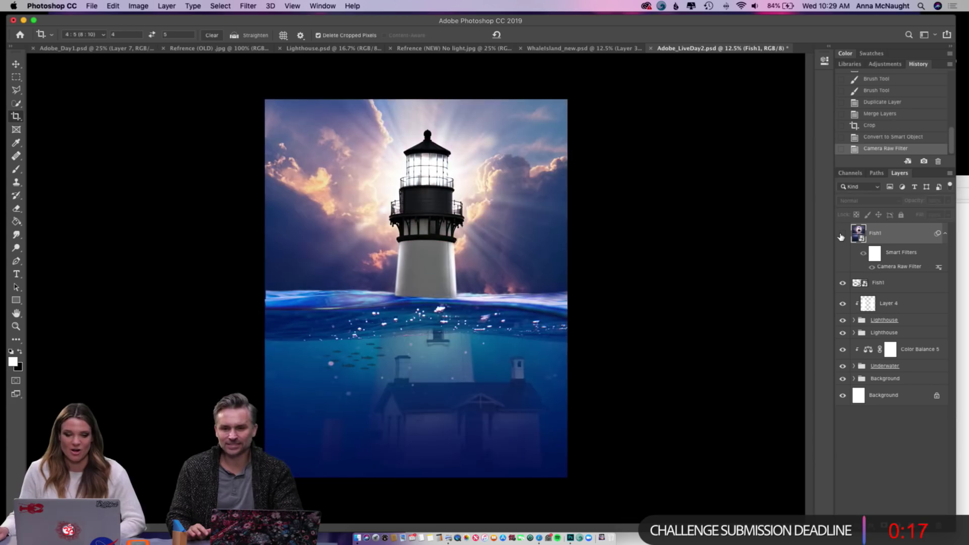
left_click(842, 235)
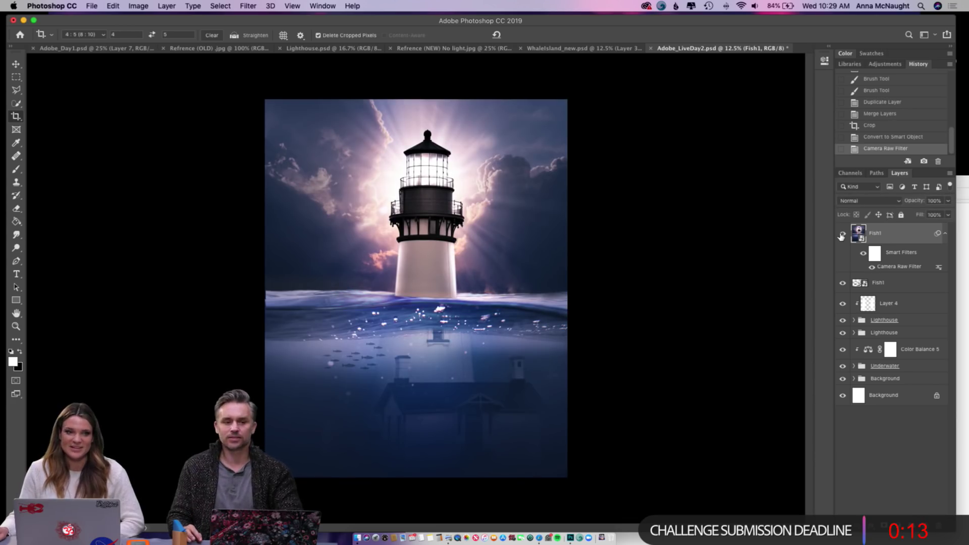
left_click(842, 235)
left_click(842, 235)
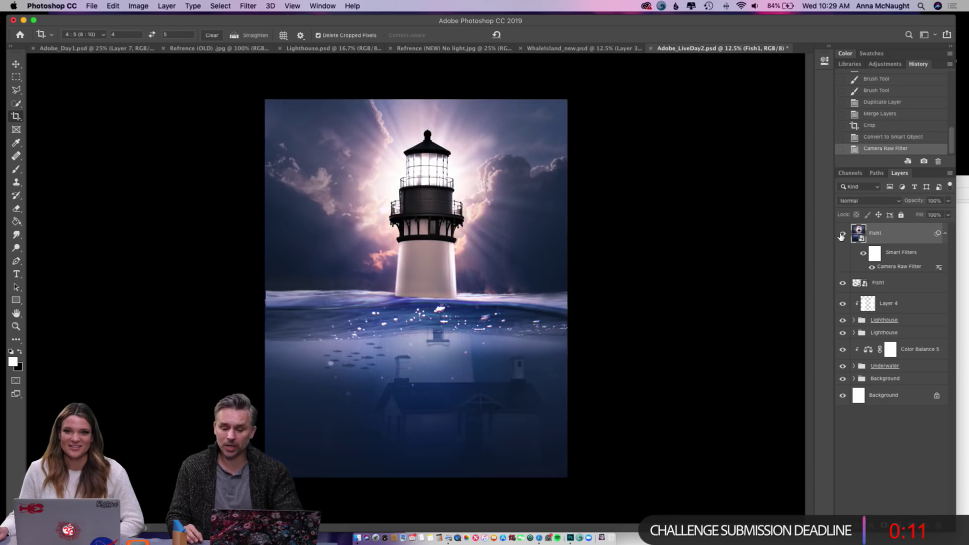
left_click(842, 235)
left_click(842, 235)
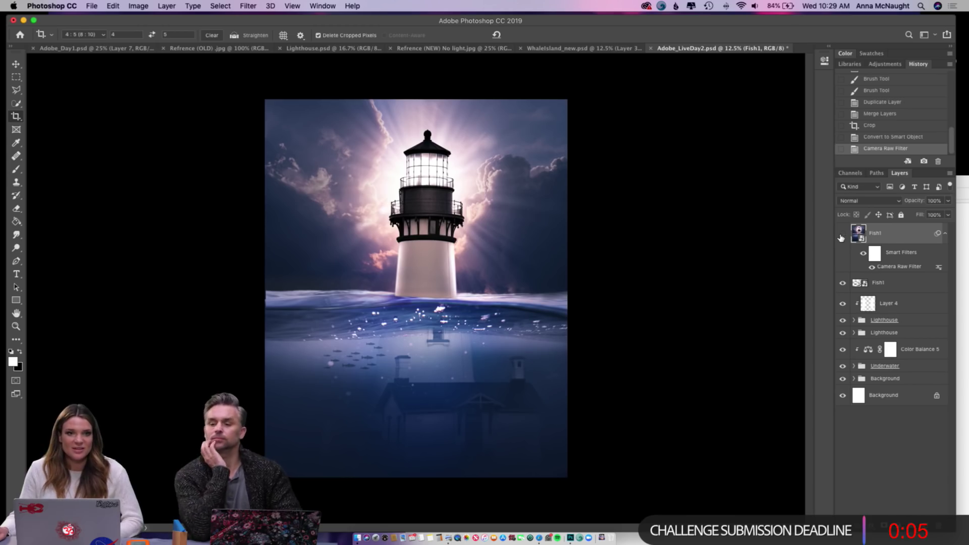
left_click(842, 234)
left_click(842, 234)
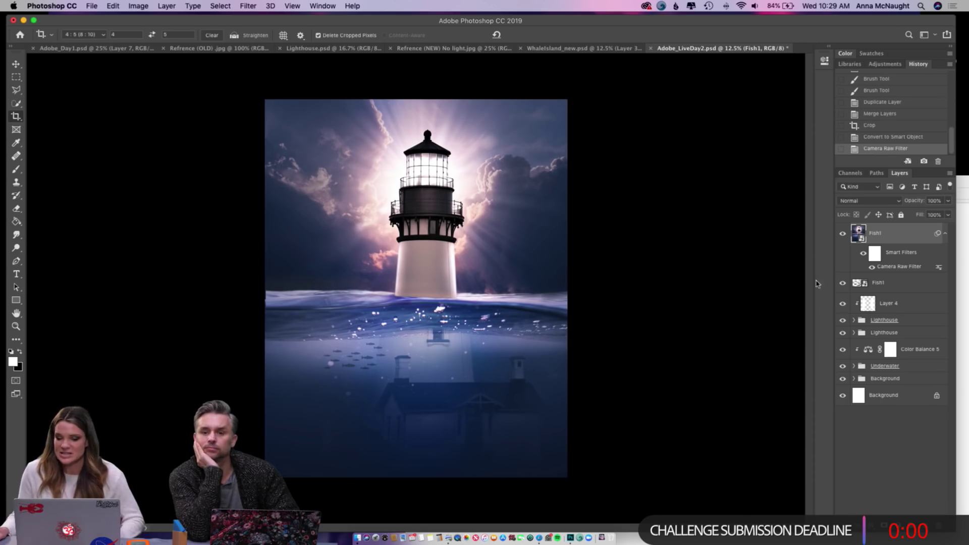
left_click(841, 234)
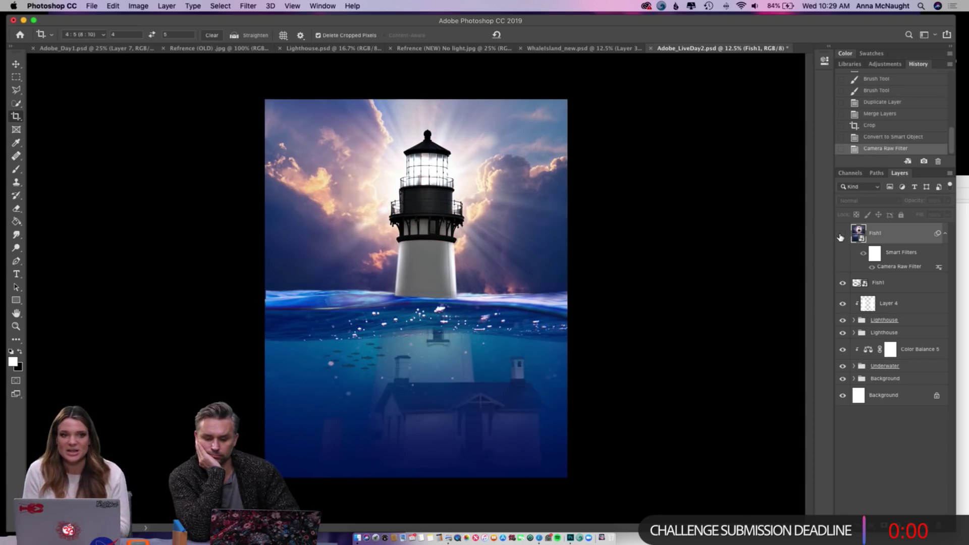
left_click(841, 234)
left_click(841, 234)
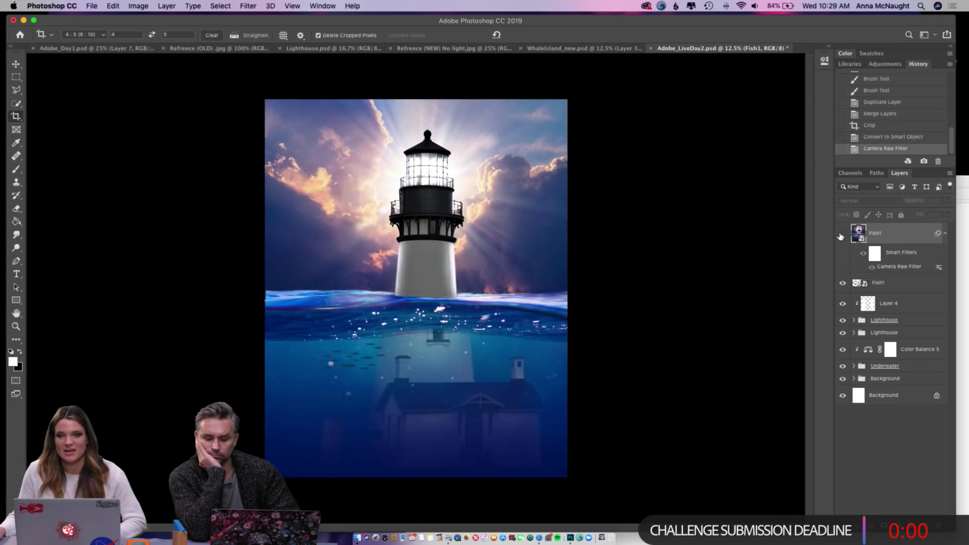
left_click(841, 234)
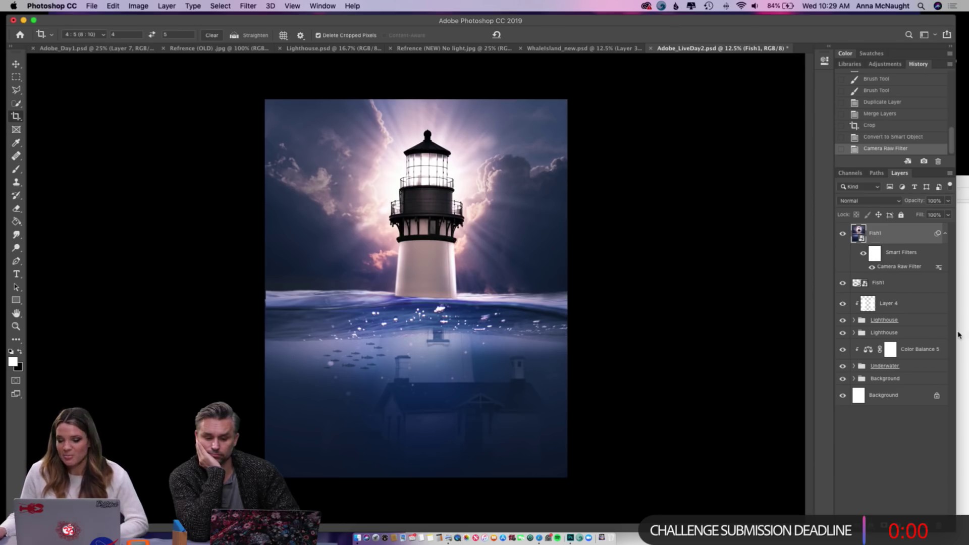
- Reopen the Smart Object's Camera Raw Filter, inspect the placement of the existing radial filters, and leave without applying changes
double_click(890, 267)
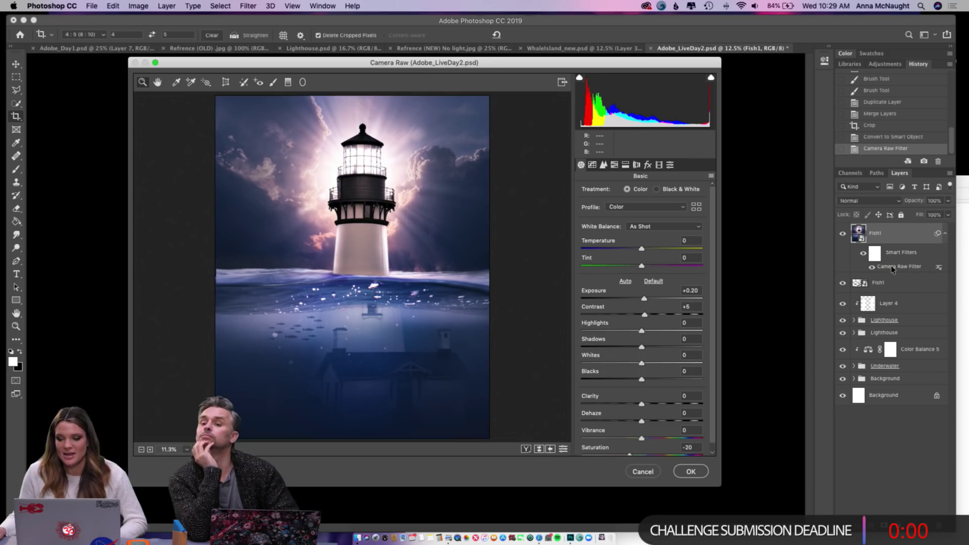
left_click(303, 82)
left_click(362, 266)
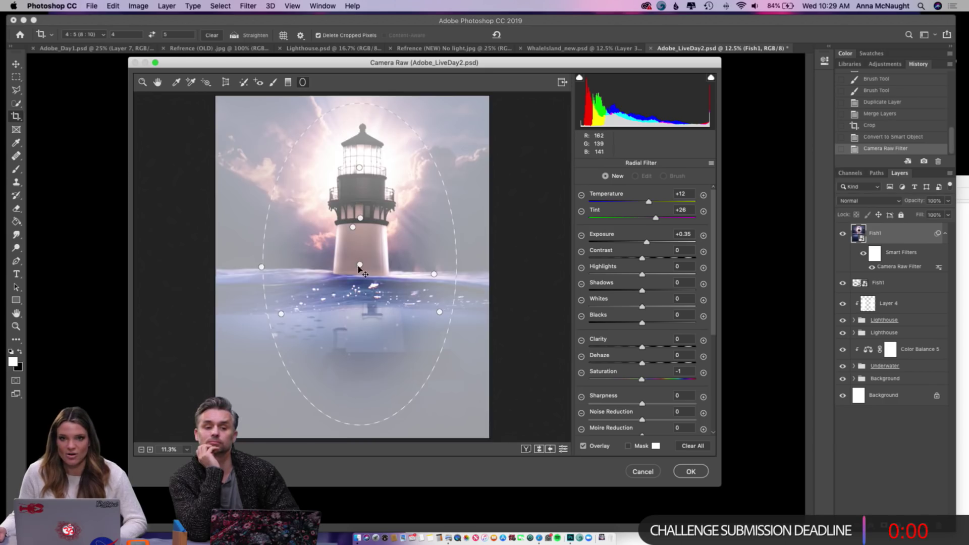
left_click(353, 227)
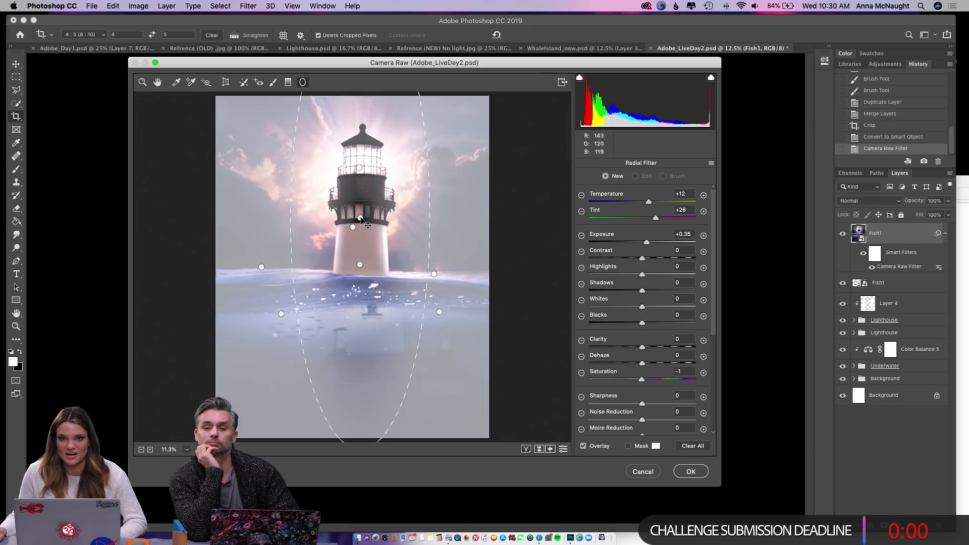
left_click(435, 276)
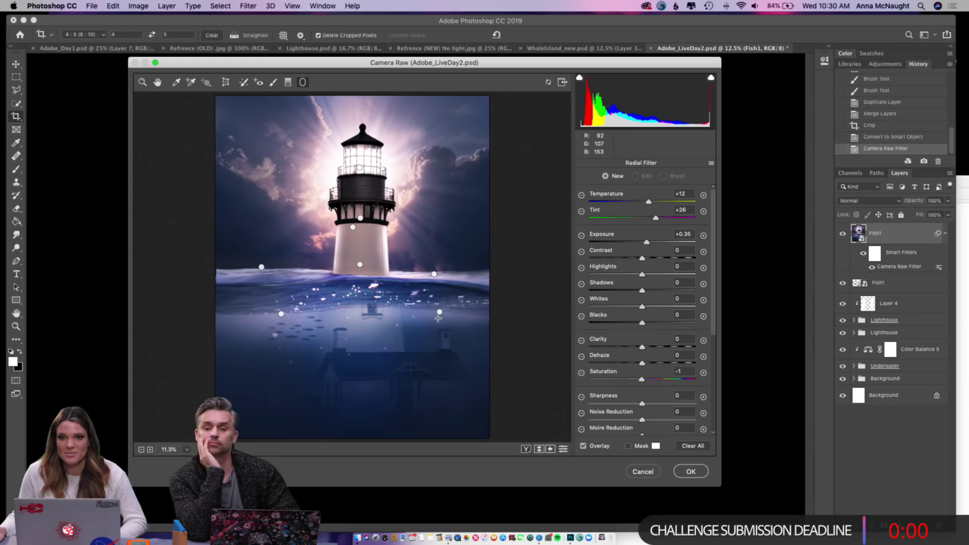
left_click(647, 473)
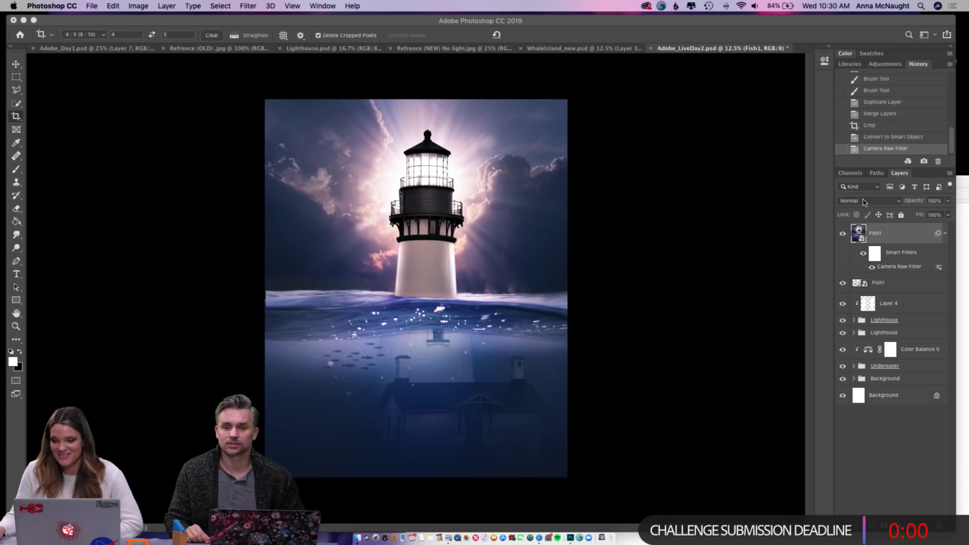
- Compare the ungraded composite with the final graded version once more, ending with the graded layer visible
left_click(844, 234)
left_click(844, 234)
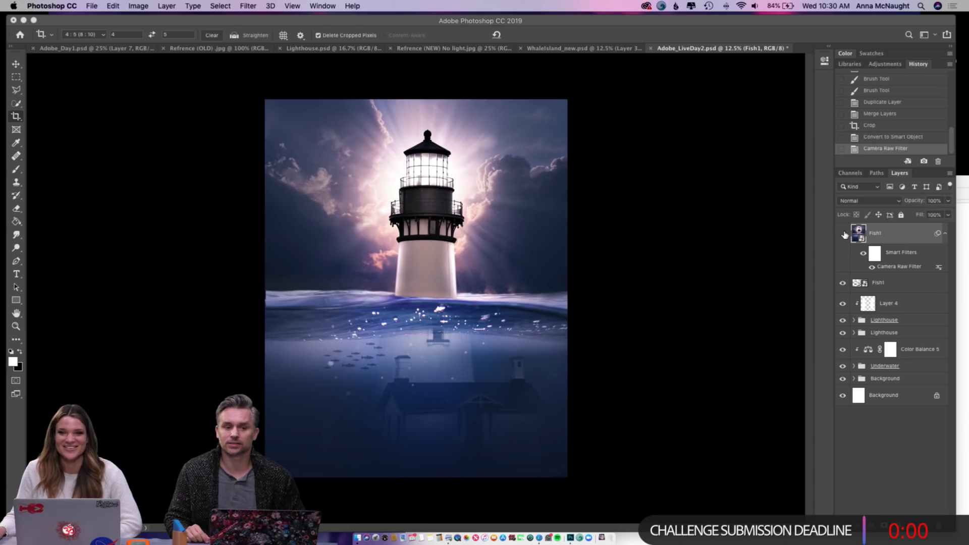
left_click(844, 234)
left_click(844, 234)
left_click(845, 235)
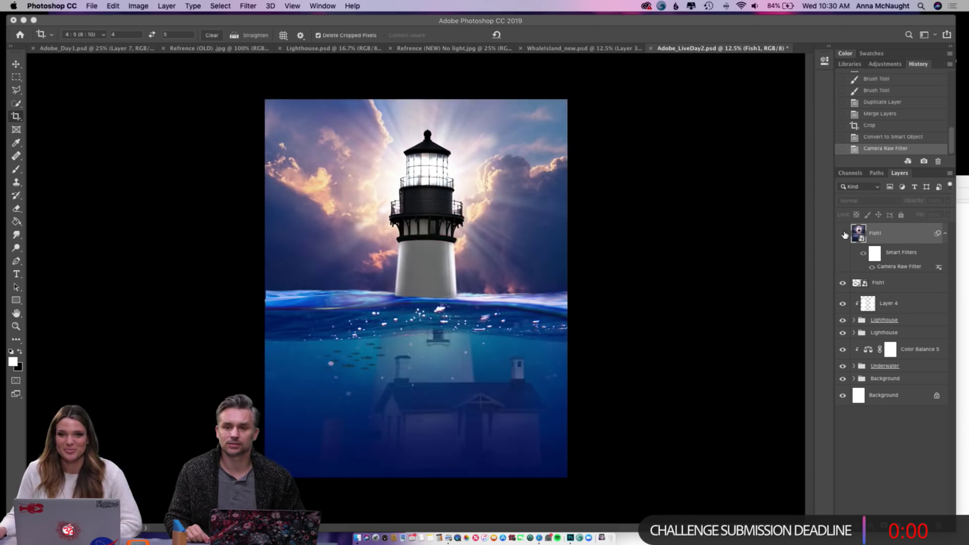
left_click(845, 234)
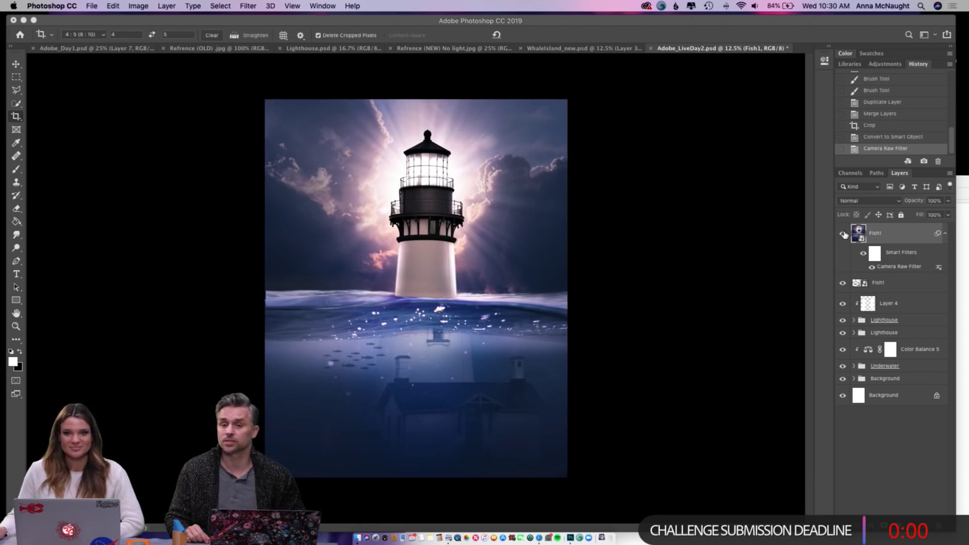
left_click(844, 235)
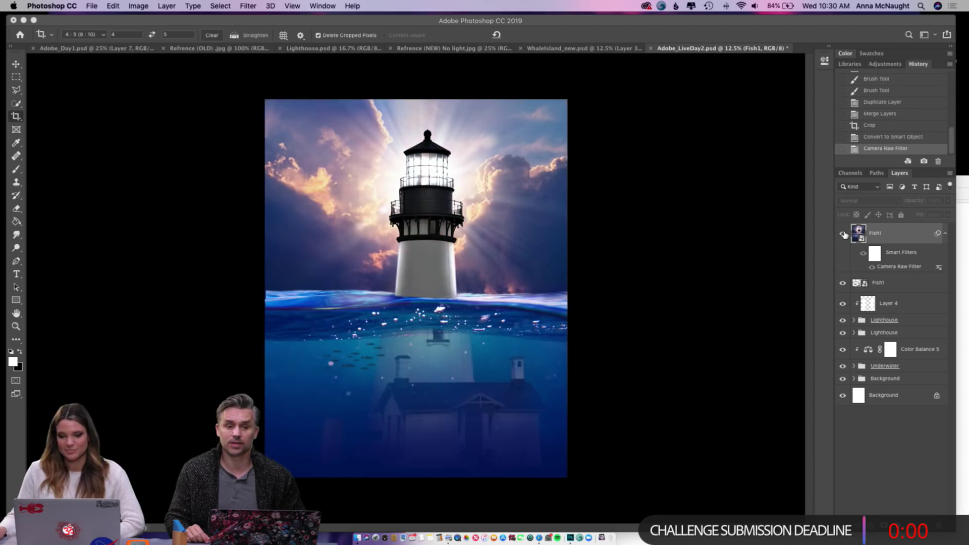
left_click(845, 235)
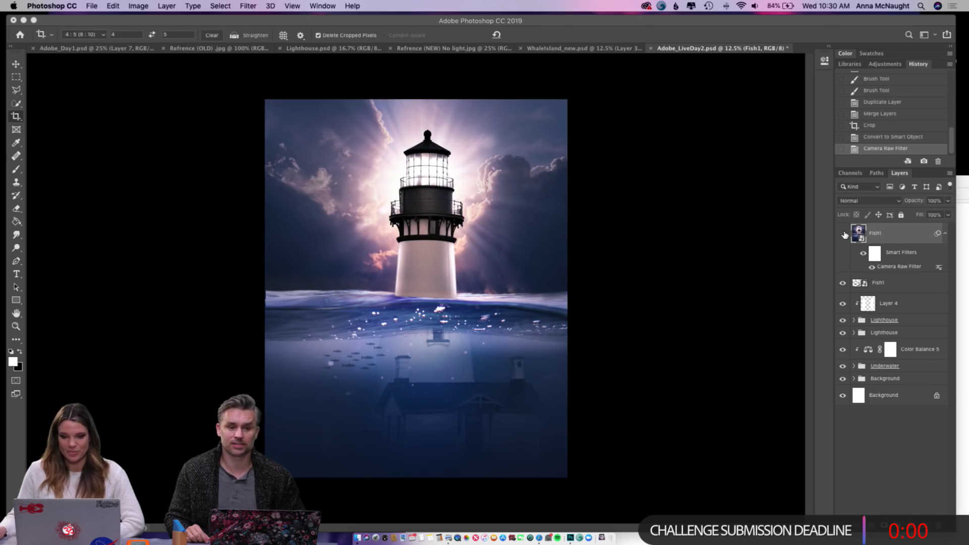
left_click(845, 235)
left_click(845, 234)
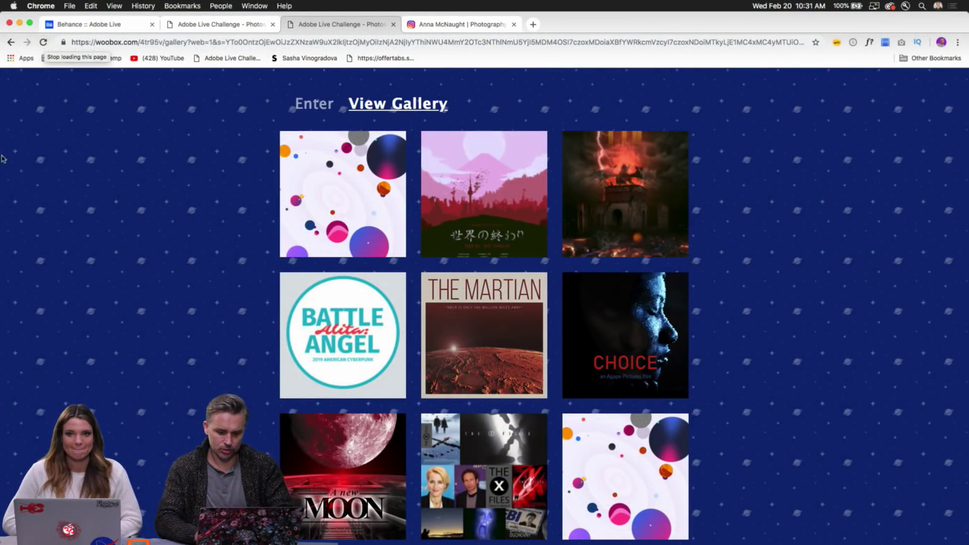
- Switch to Chrome, read the Movie Poster challenge instructions on the Behance Adobe Live page, and open the linked woobox entry form
left_click(78, 24)
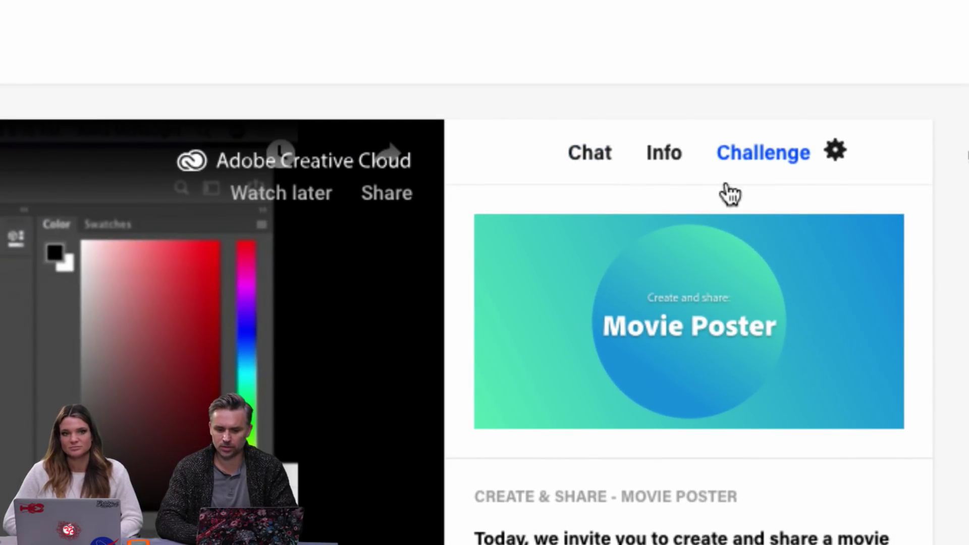
scroll(962, 528, "down", 5)
scroll(962, 528, "down", 1)
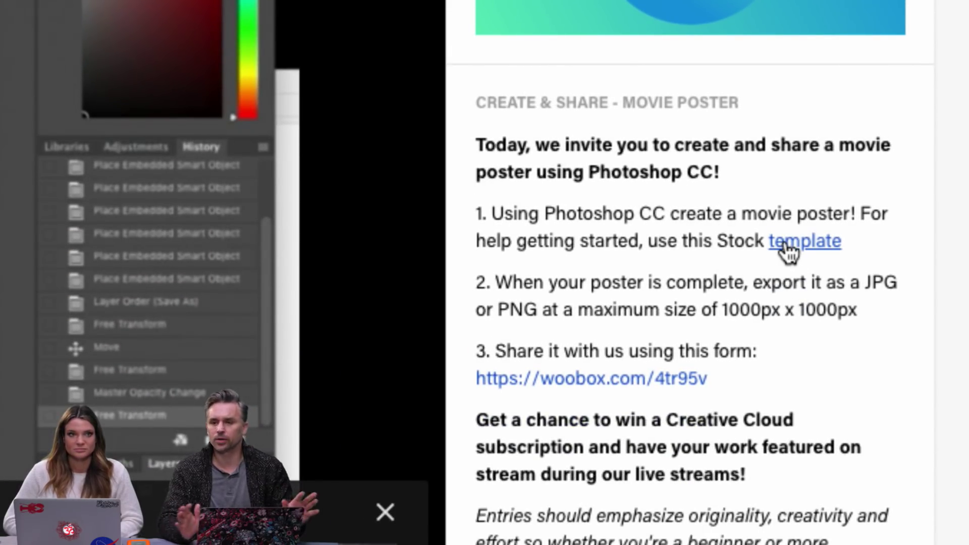
left_click(594, 385)
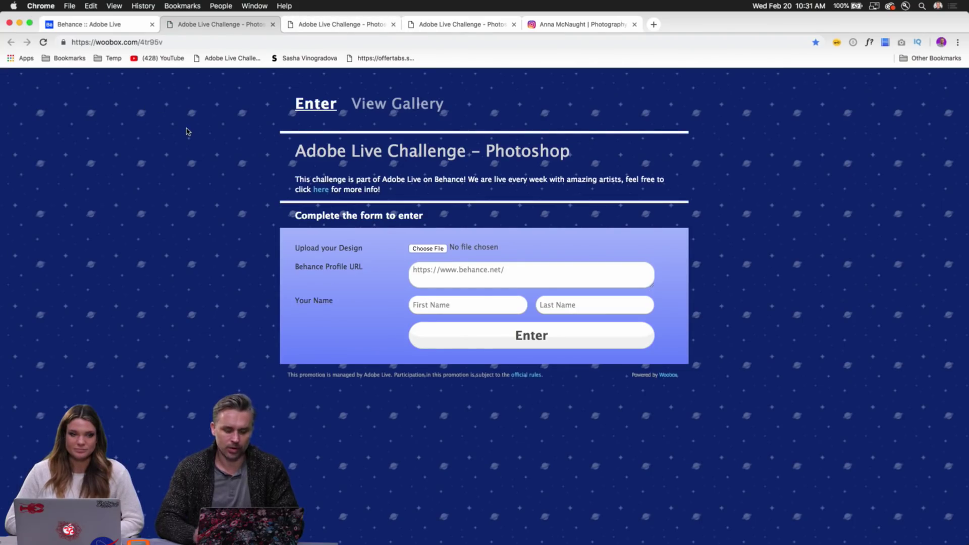
- Open the challenge's entry gallery from the form page, return to the already open gallery, and reload it
left_click(391, 104)
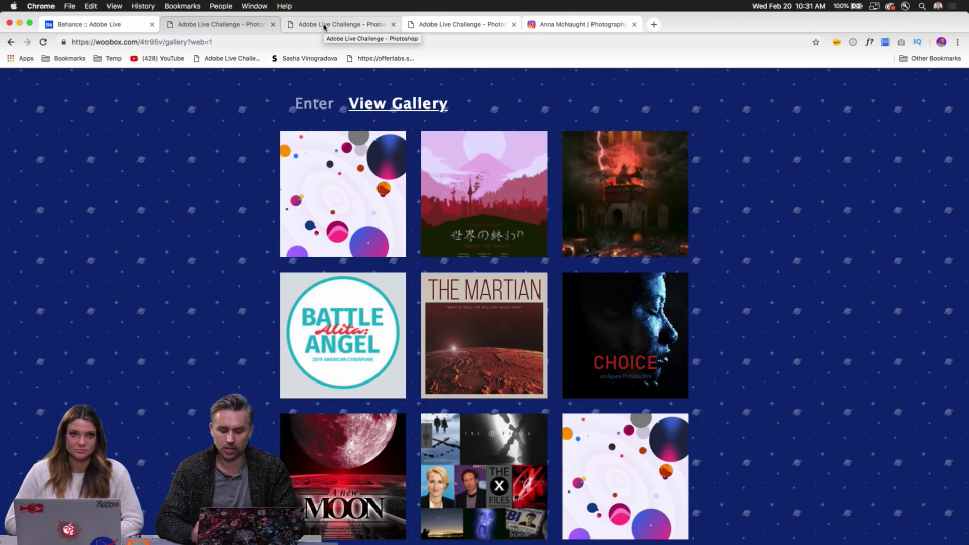
left_click(324, 25)
left_click(443, 23)
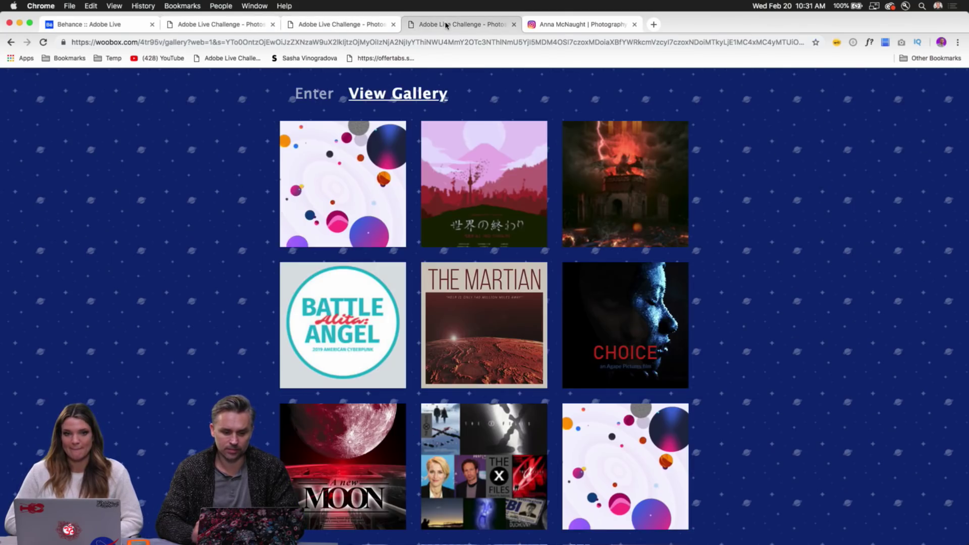
left_click(43, 42)
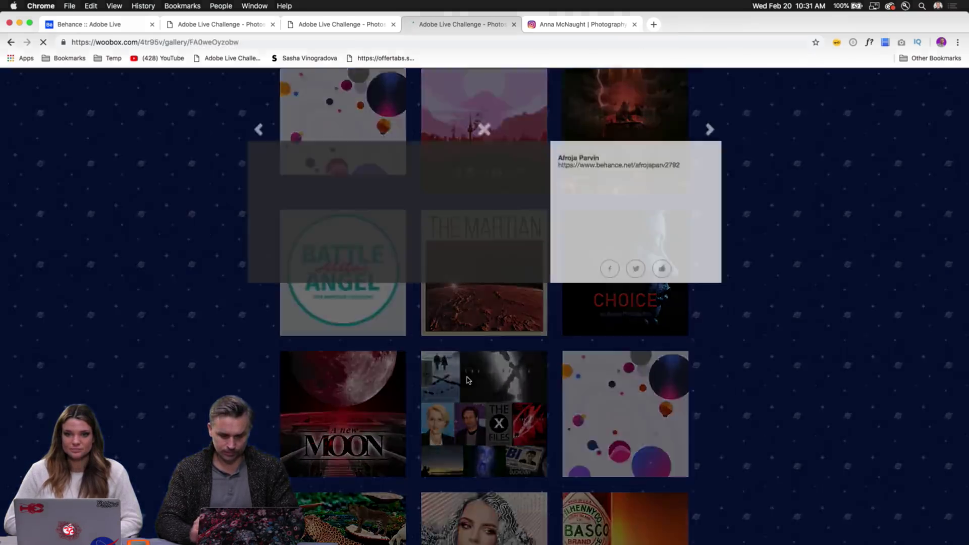
- View The X-Files collage entry in full, close it, and examine the "A new Moon" poster entry down to its tagline
left_click(468, 380)
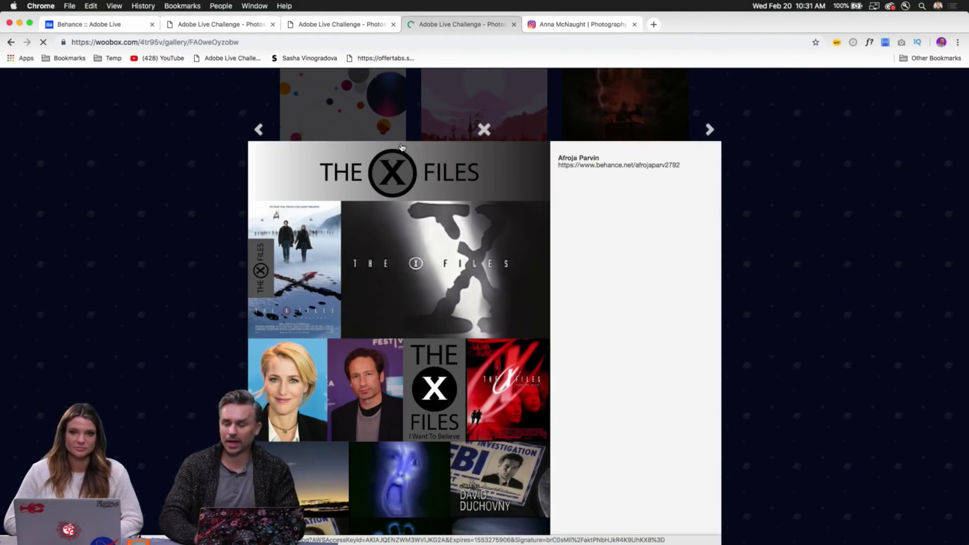
scroll(445, 260, "down", 3)
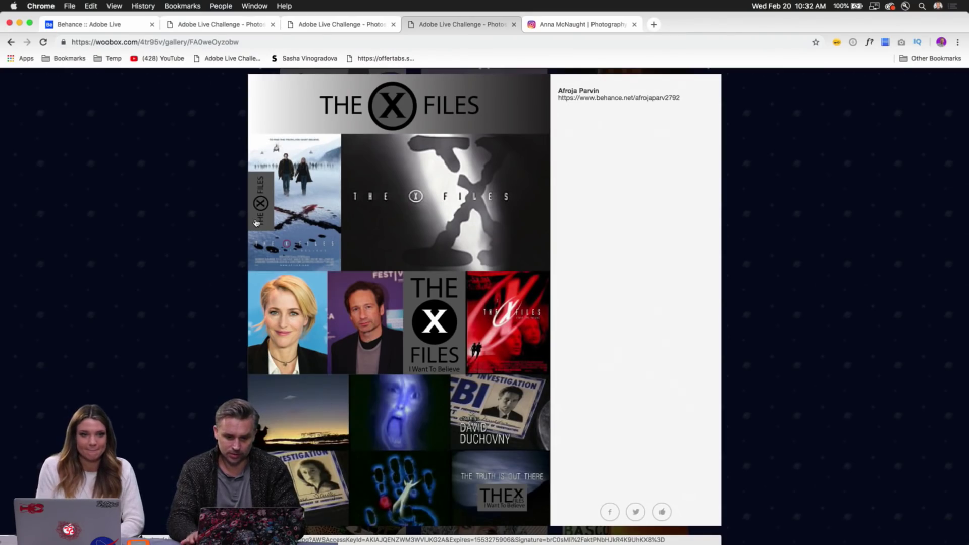
left_click(210, 255)
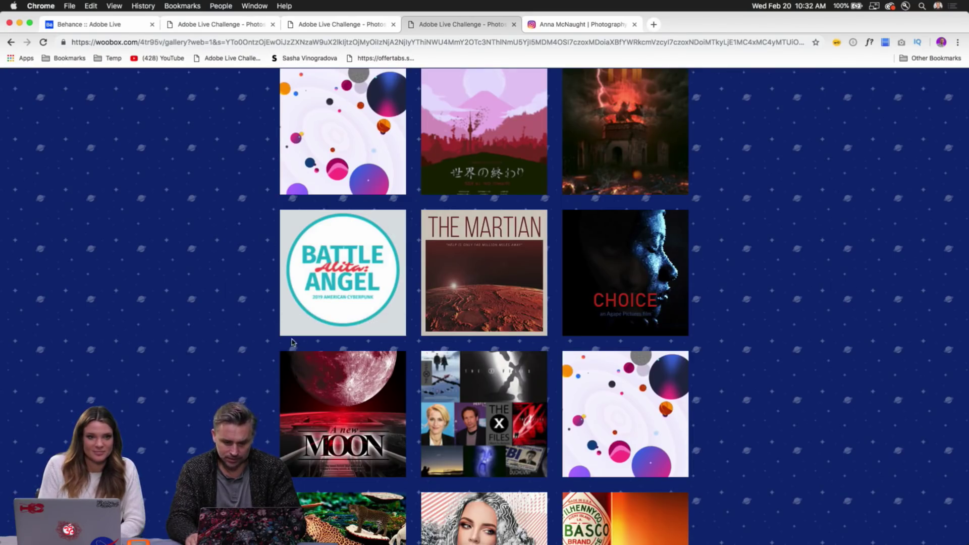
left_click(337, 388)
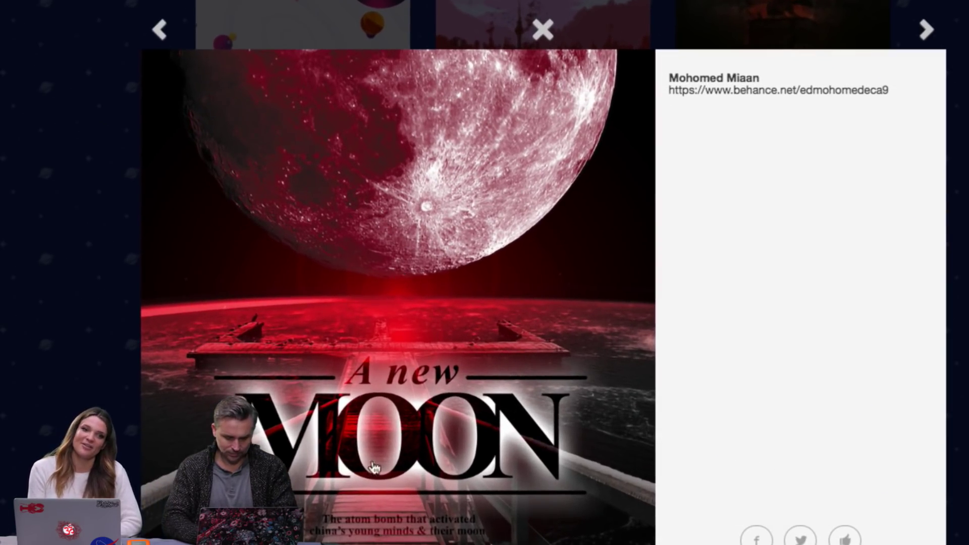
scroll(378, 404, "down", 2)
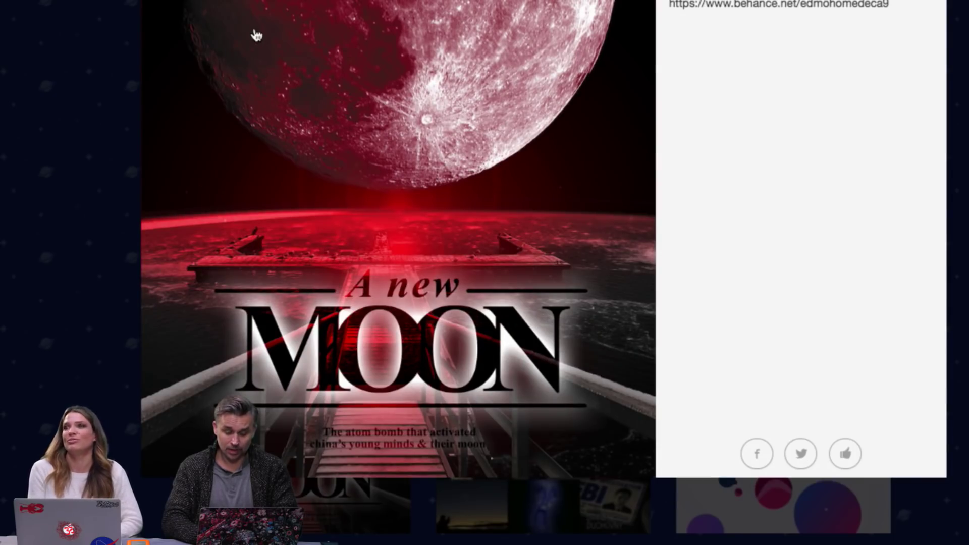
- Look over the "A new Moon" poster entry from its title back to the moon and close it
scroll(254, 33, "up", 2)
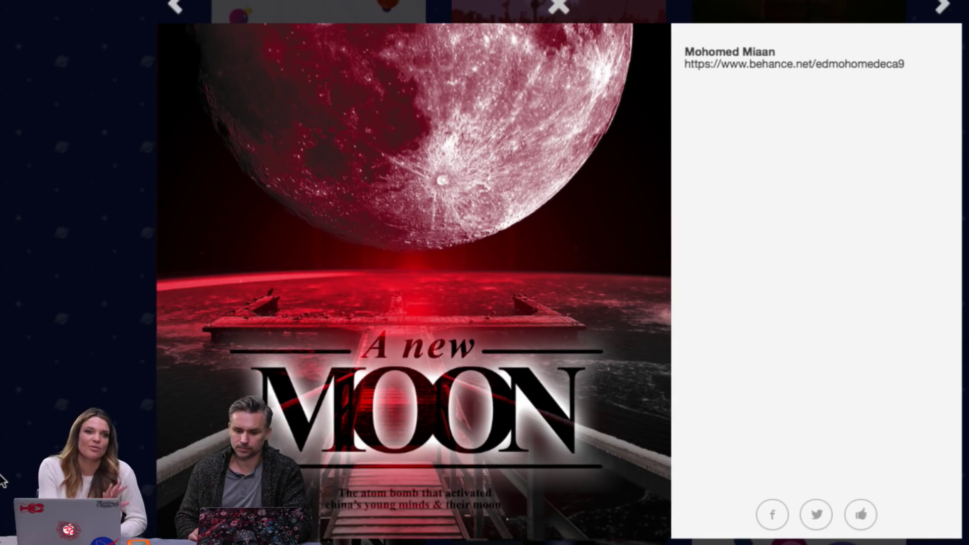
scroll(166, 50, "up", 2)
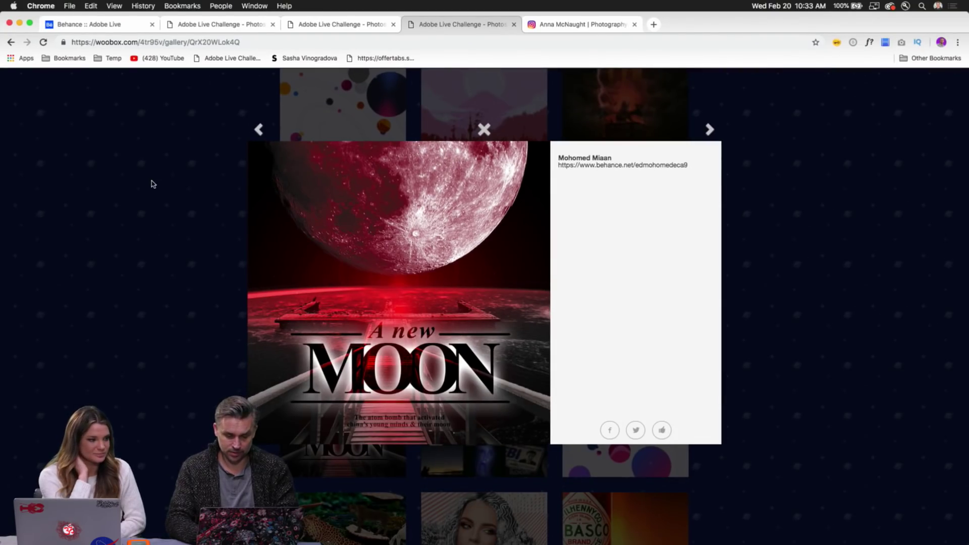
left_click(153, 184)
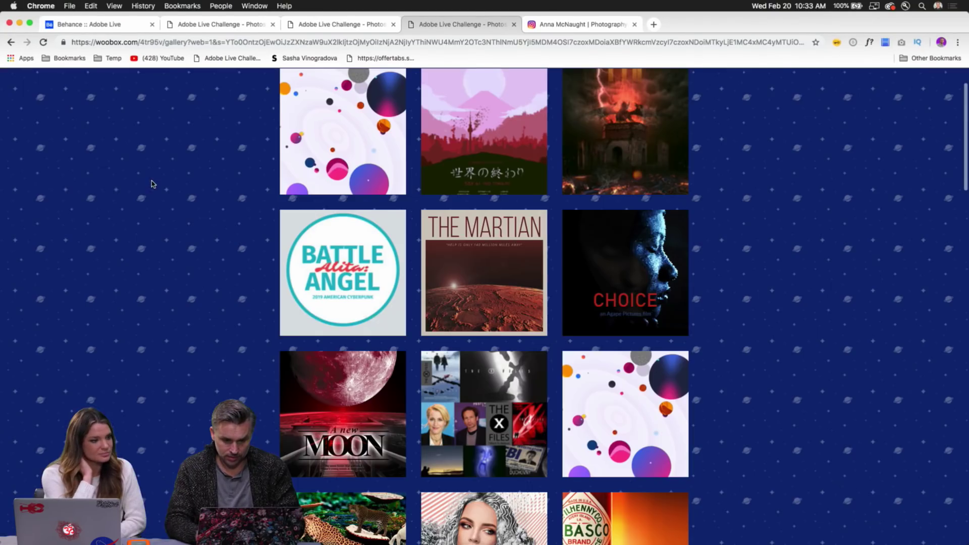
- View the "Choice" and "The Martian" poster entries in full and examine the "Alita: Battle Angel" poster with its text
left_click(621, 252)
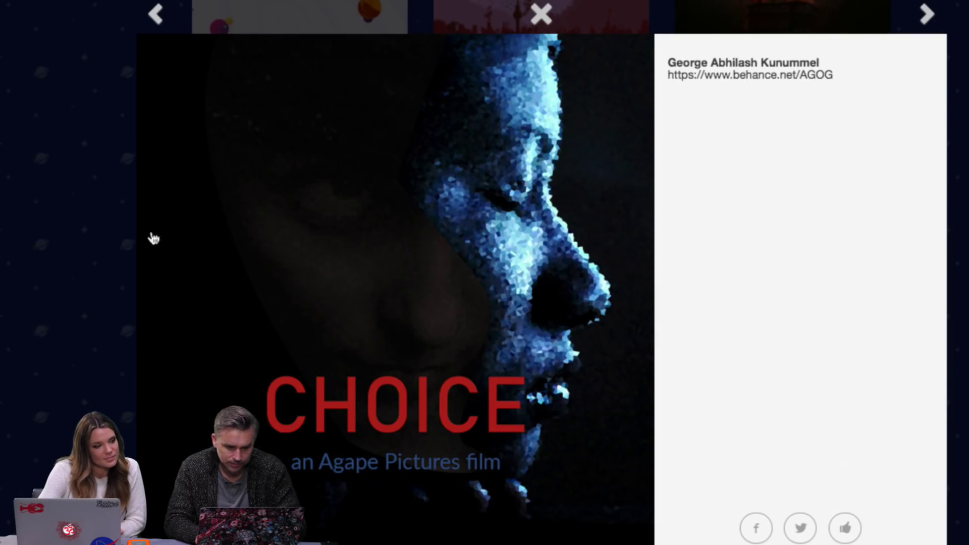
left_click(156, 15)
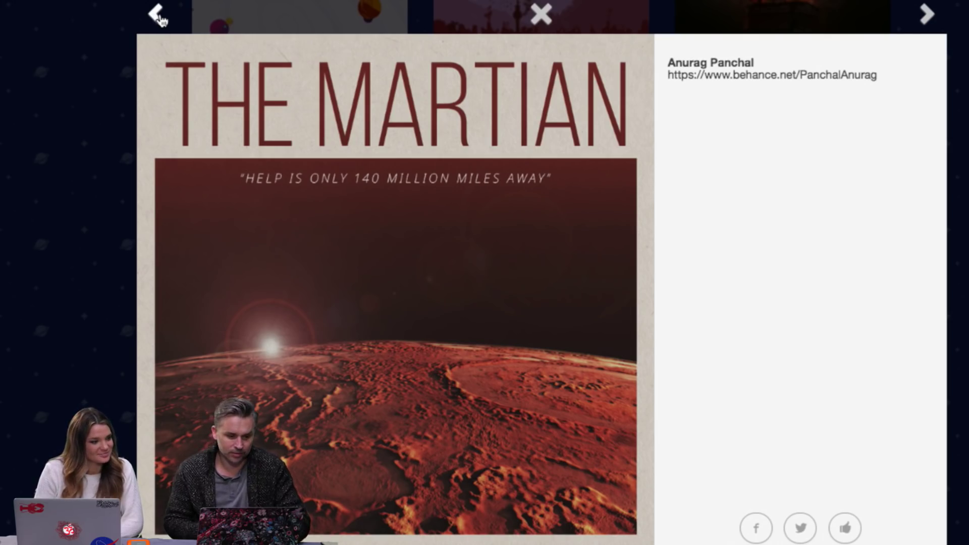
left_click(157, 16)
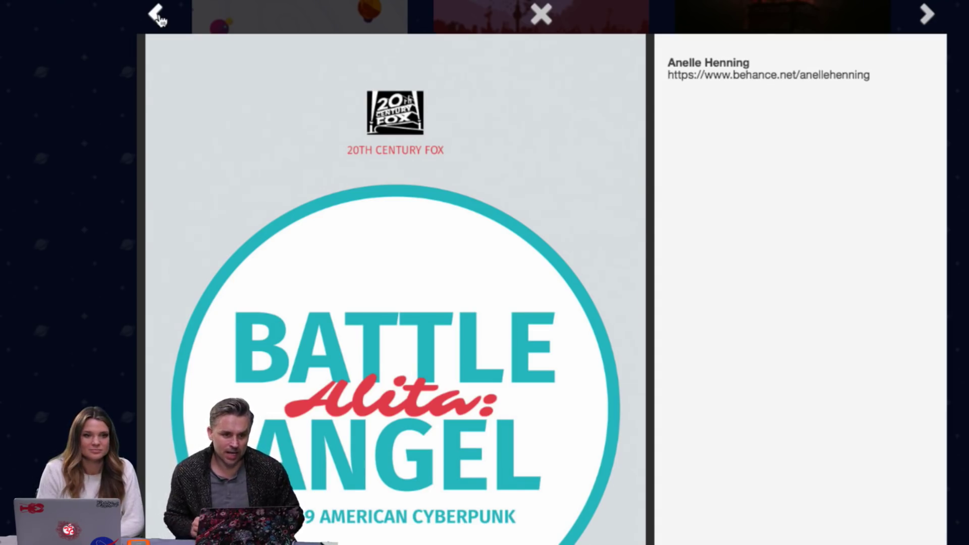
scroll(159, 20, "down", 2)
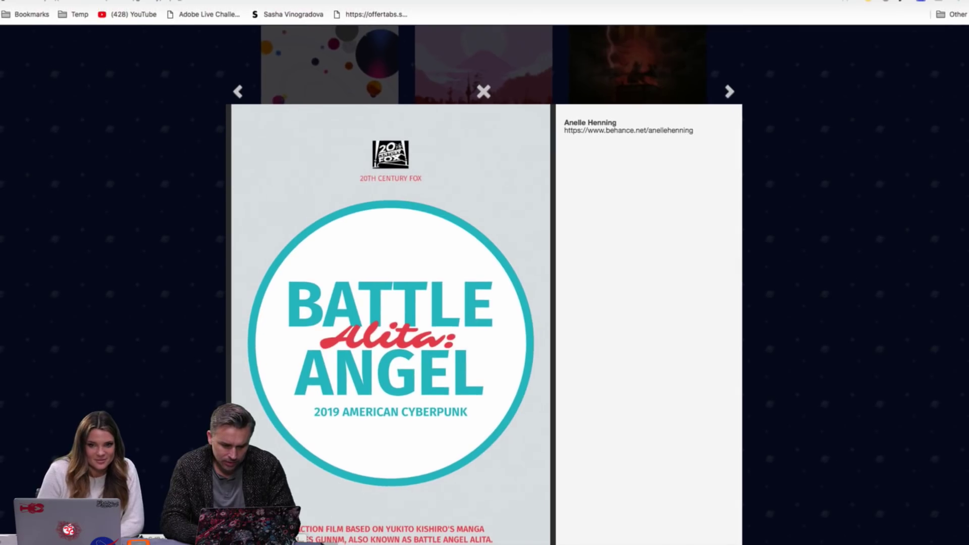
scroll(226, 342, "down", 2)
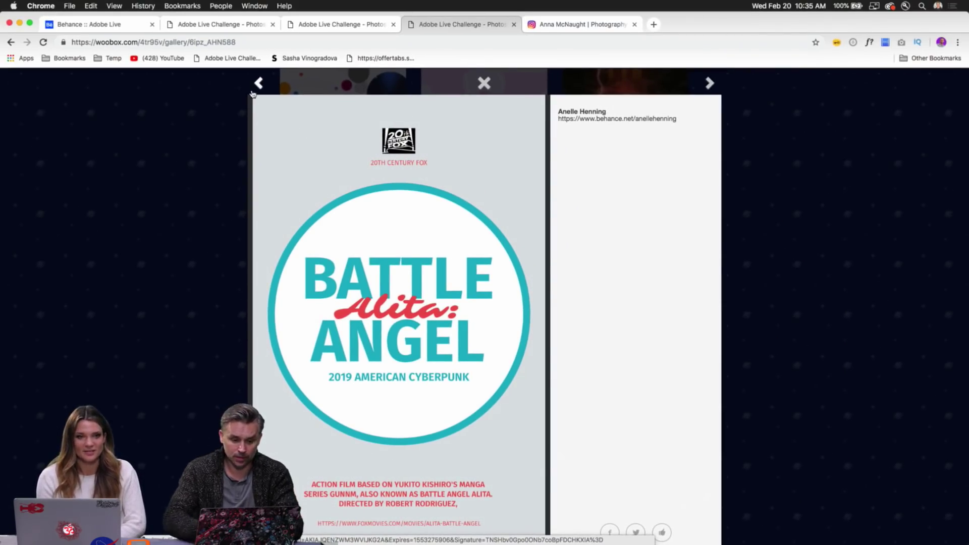
- Open the "FIR" poster entry and examine it from the title down to the lava foreground and back
left_click(259, 85)
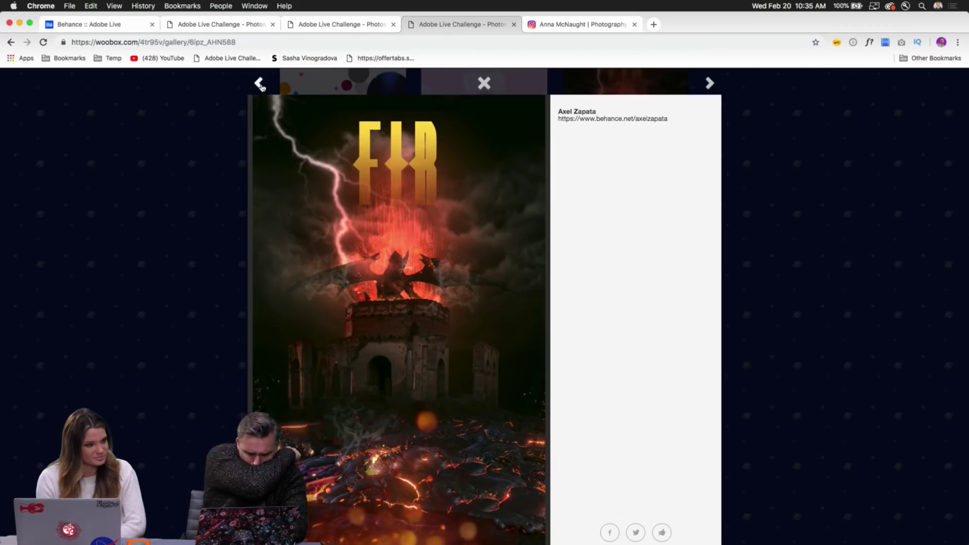
scroll(298, 282, "down", 1)
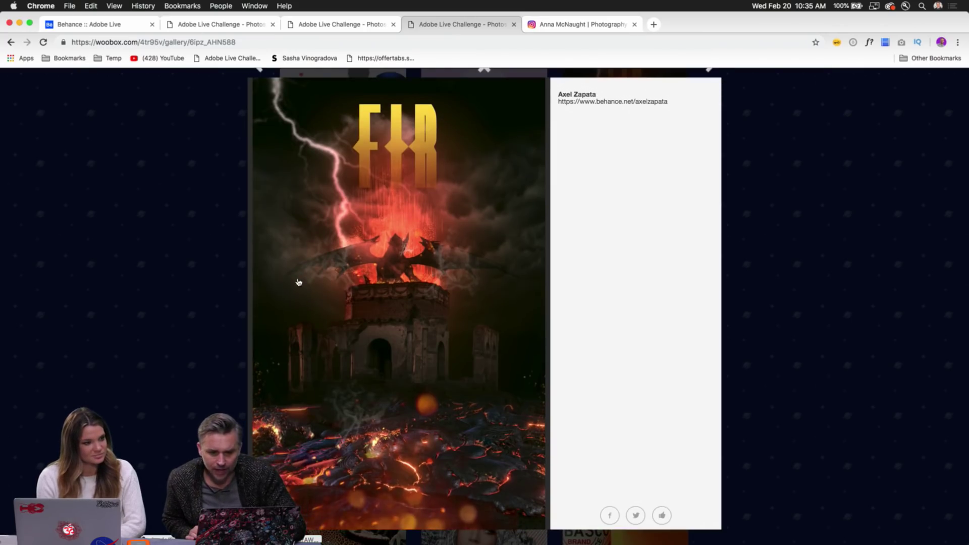
scroll(298, 283, "down", 1)
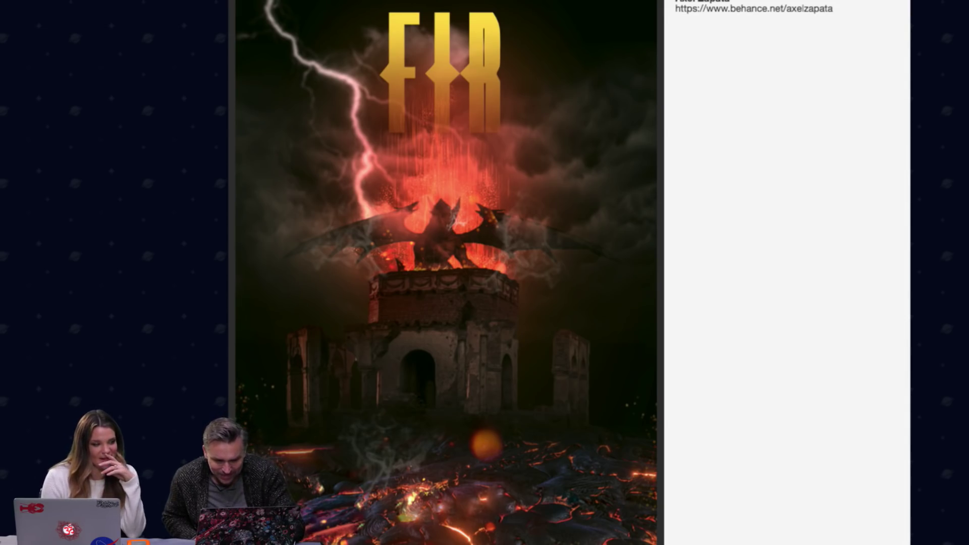
scroll(296, 417, "down", 2)
scroll(447, 273, "down", 2)
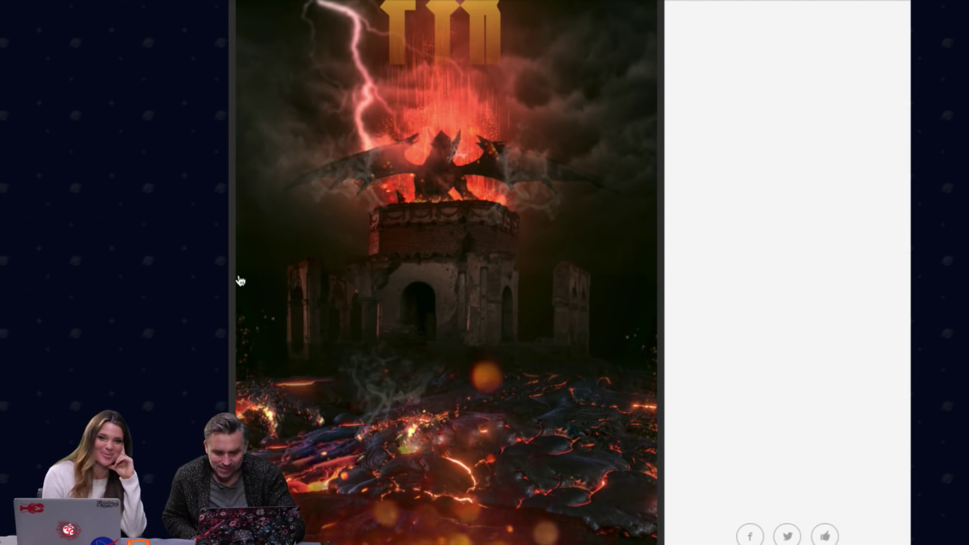
scroll(345, 260, "down", 1)
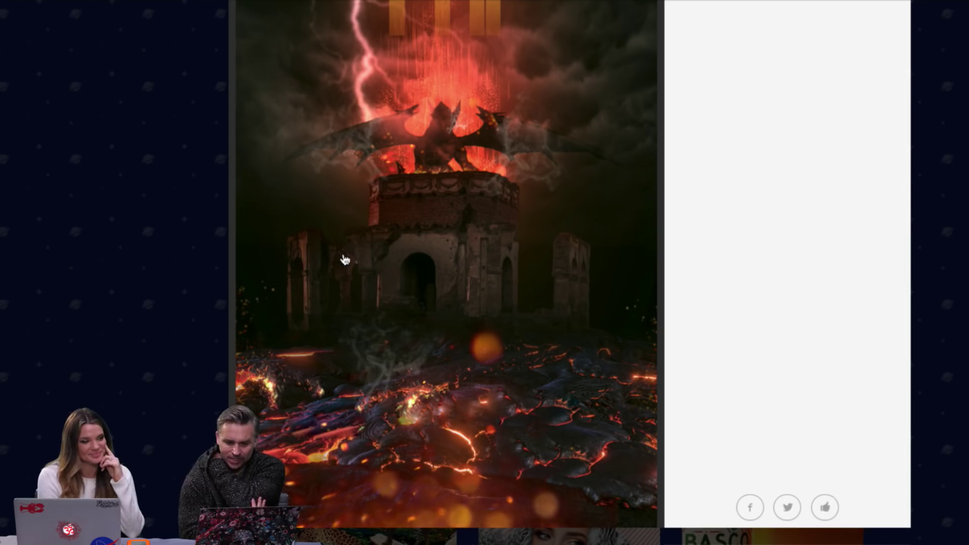
scroll(461, 340, "down", 1)
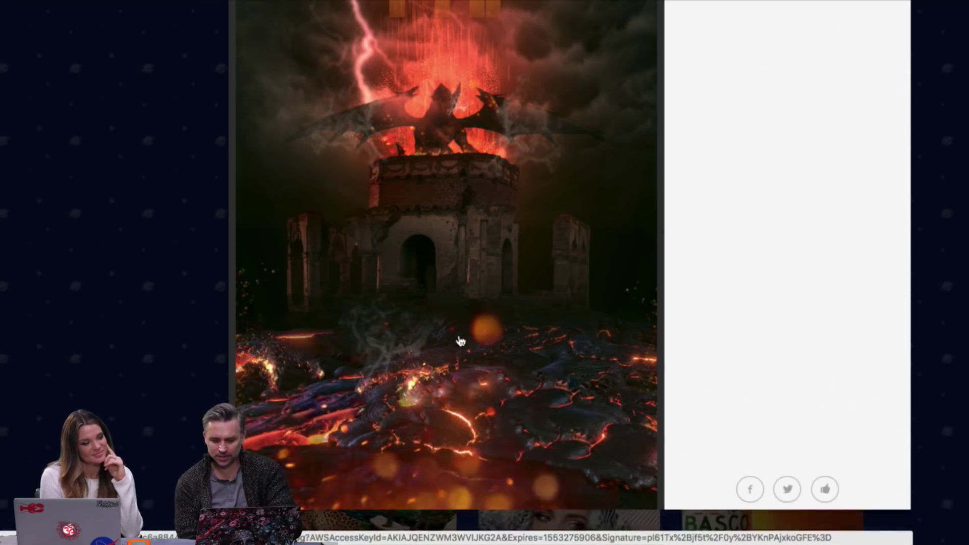
scroll(433, 6, "up", 4)
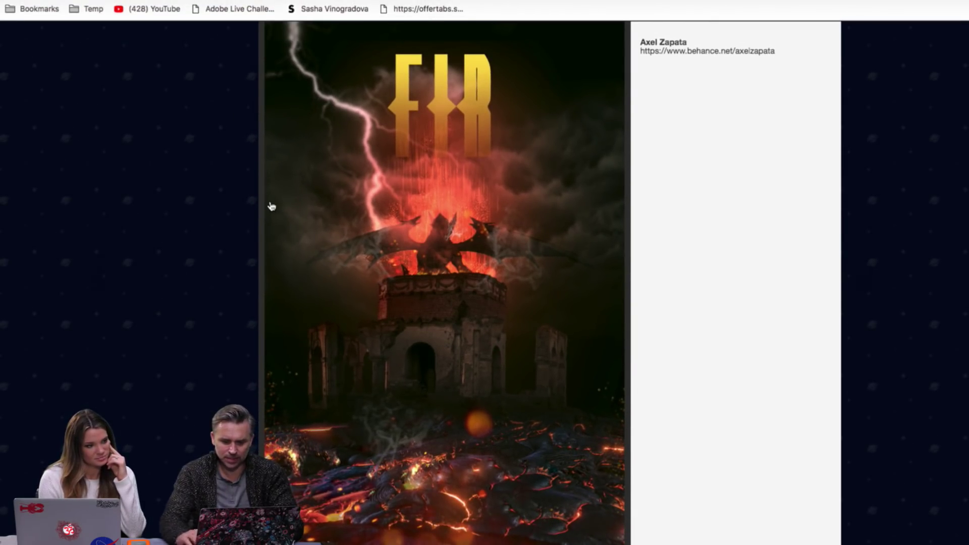
scroll(259, 219, "up", 3)
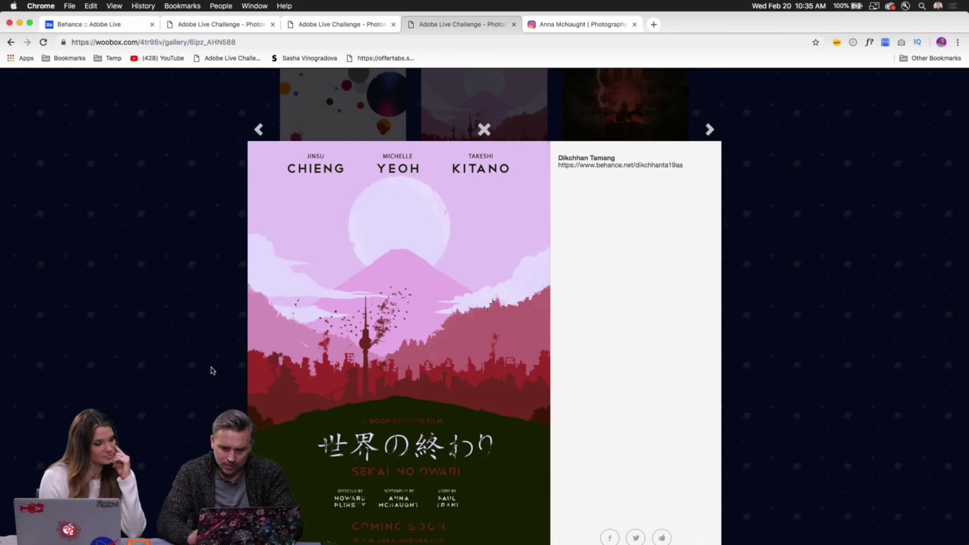
- Examine the "Sekai No Owari" poster entry, including its artwork, title lettering and credits
scroll(212, 369, "down", 2)
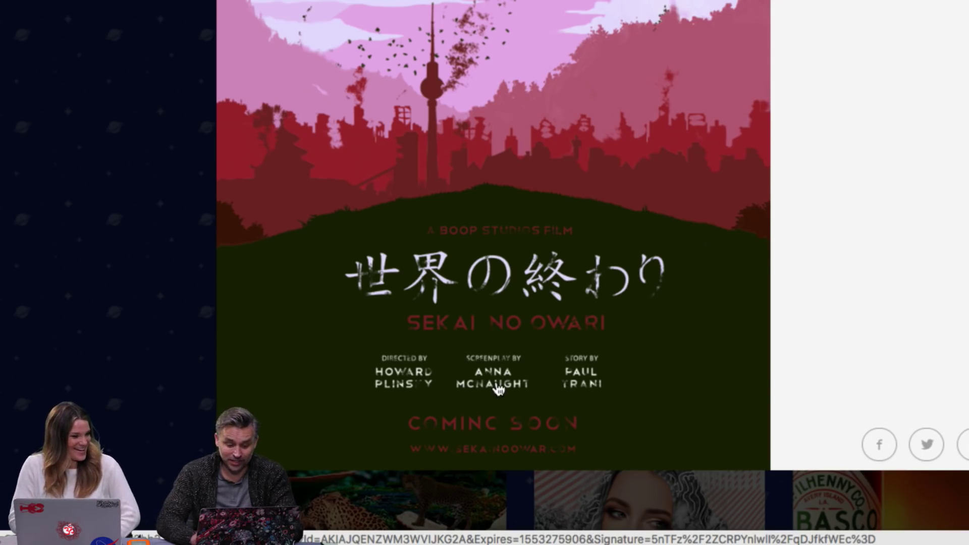
scroll(499, 389, "up", 2)
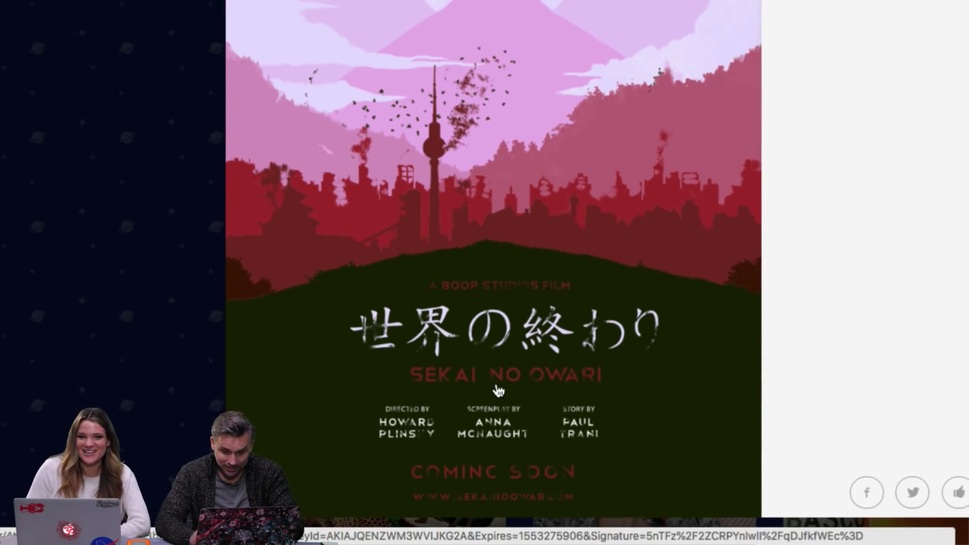
scroll(499, 389, "up", 1)
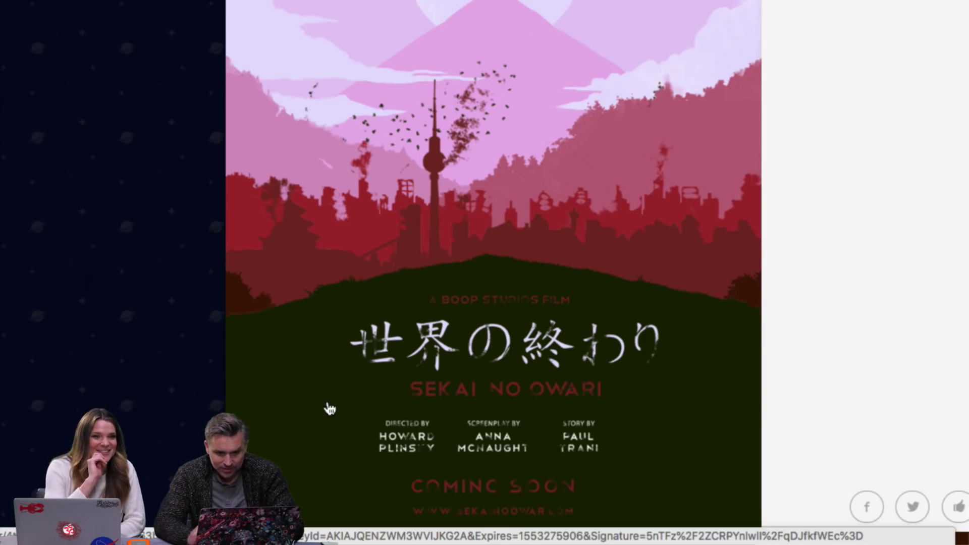
scroll(330, 408, "up", 1)
scroll(330, 409, "down", 3)
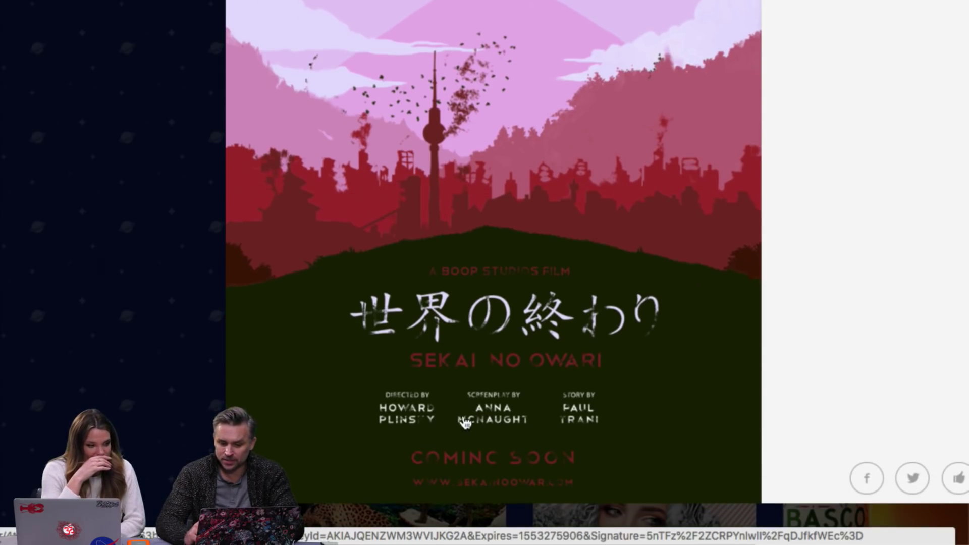
scroll(476, 382, "up", 2)
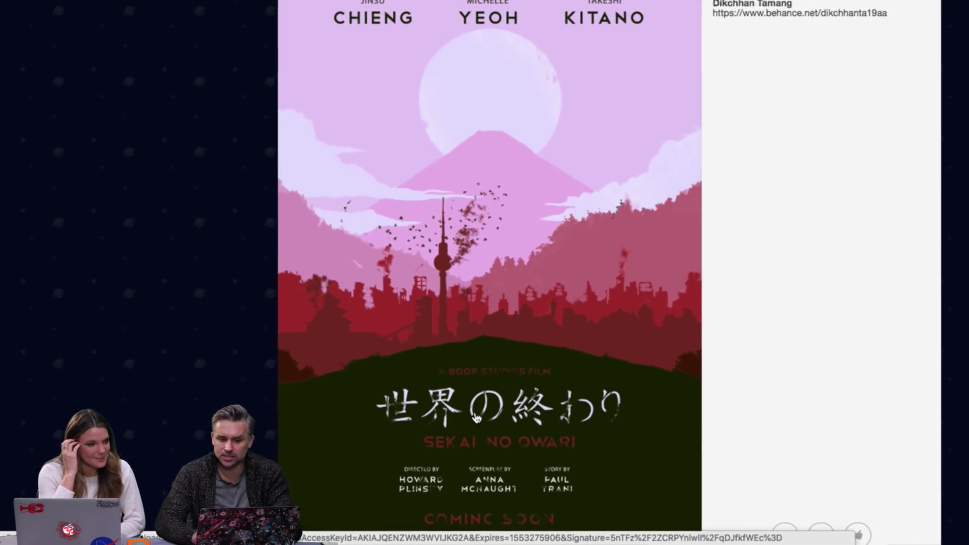
scroll(561, 189, "down", 1)
scroll(560, 188, "up", 1)
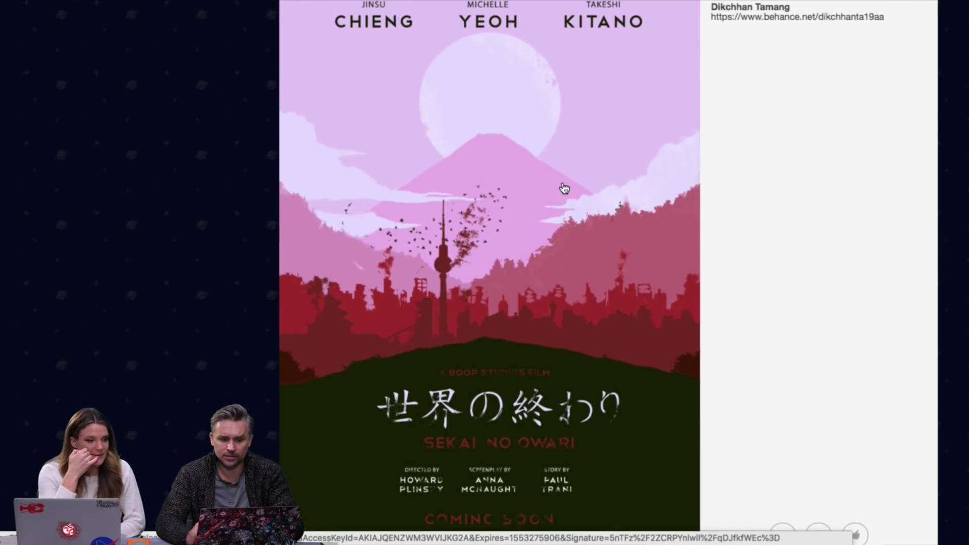
scroll(564, 188, "up", 2)
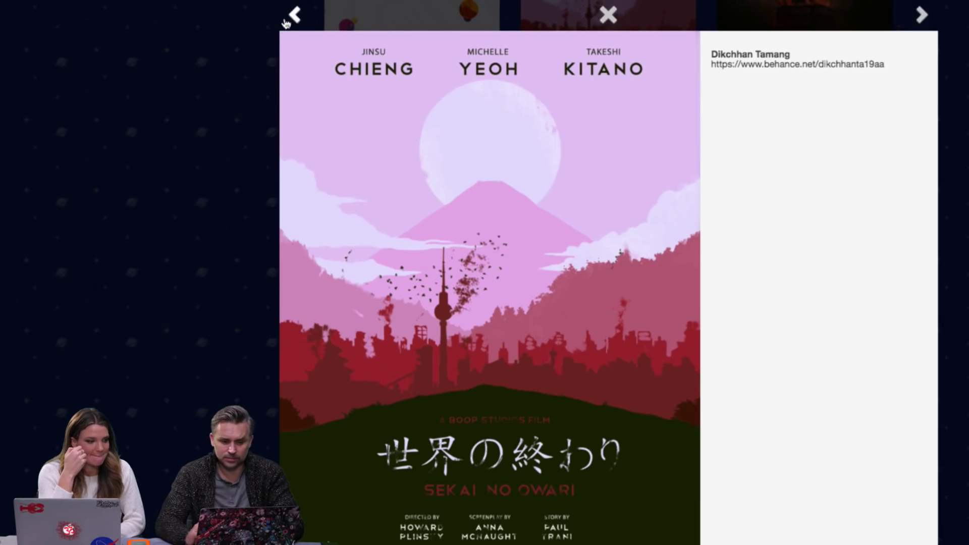
- View the placeholder entry before the "Sekai No Owari" poster, close it, and look over the entry gallery
left_click(296, 17)
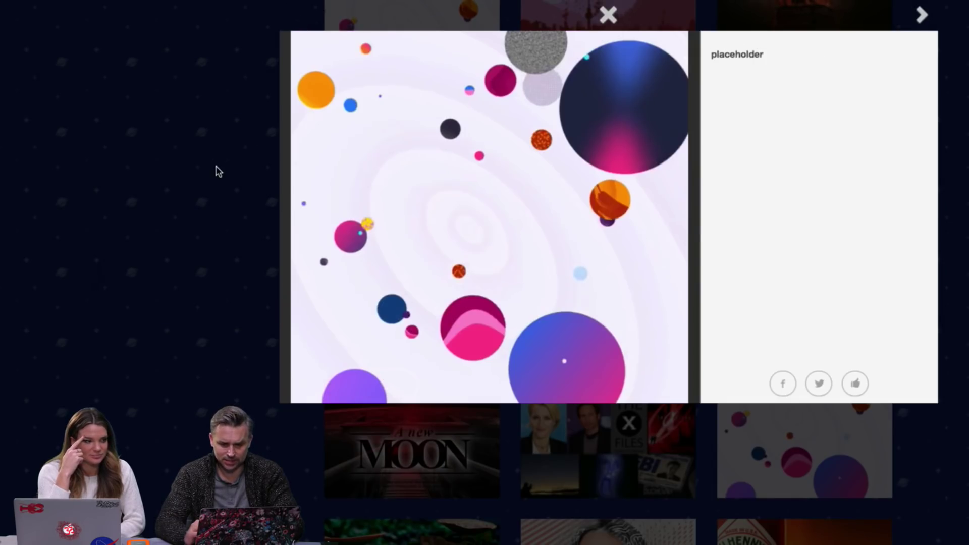
left_click(197, 172)
scroll(197, 172, "up", 2)
scroll(197, 171, "down", 1)
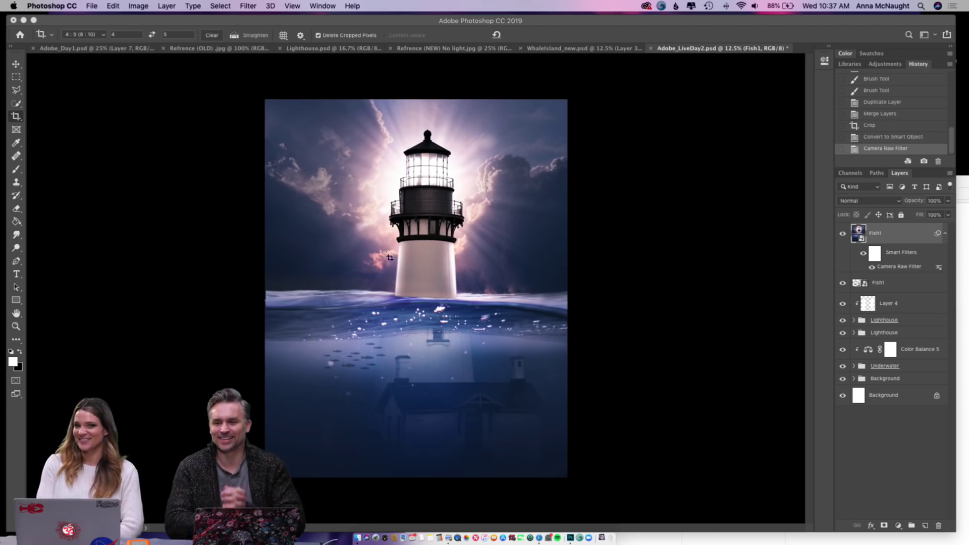
- Switch to Photoshop, activate the Move tool in the lighthouse document, and show the Libraries panel
left_click(16, 65)
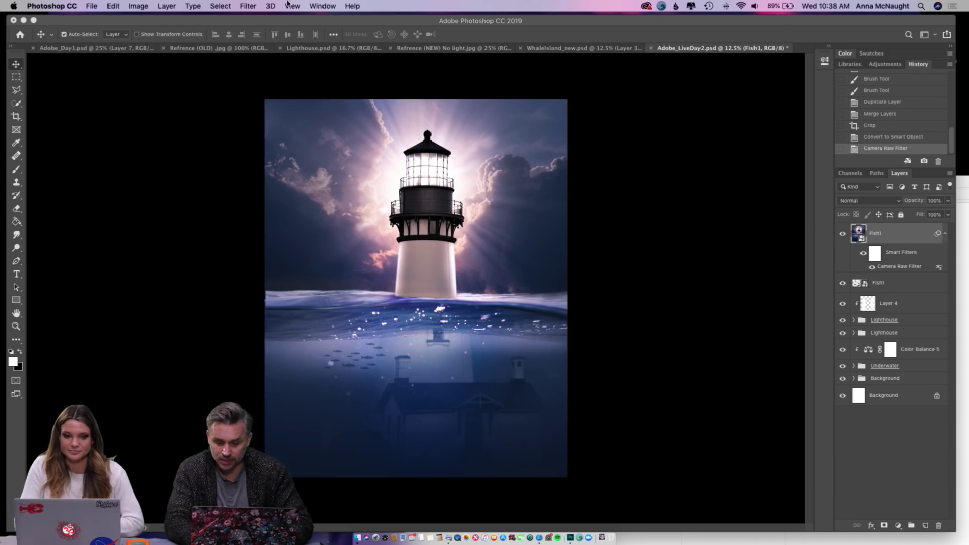
left_click(323, 5)
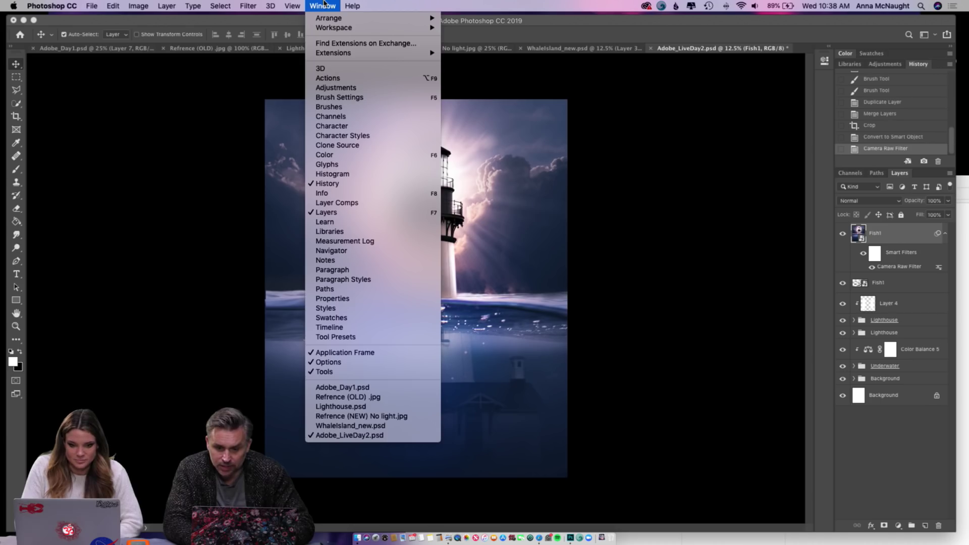
left_click(349, 232)
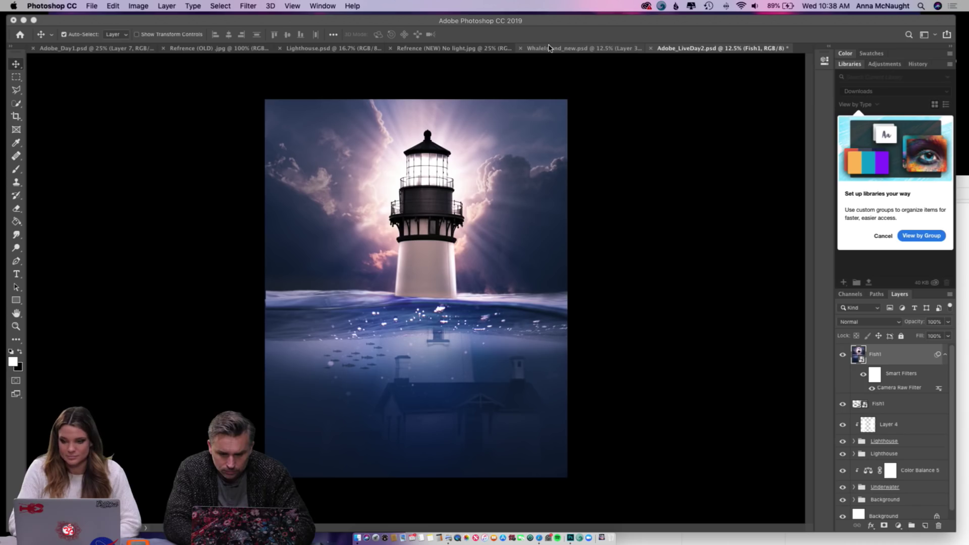
left_click(874, 107)
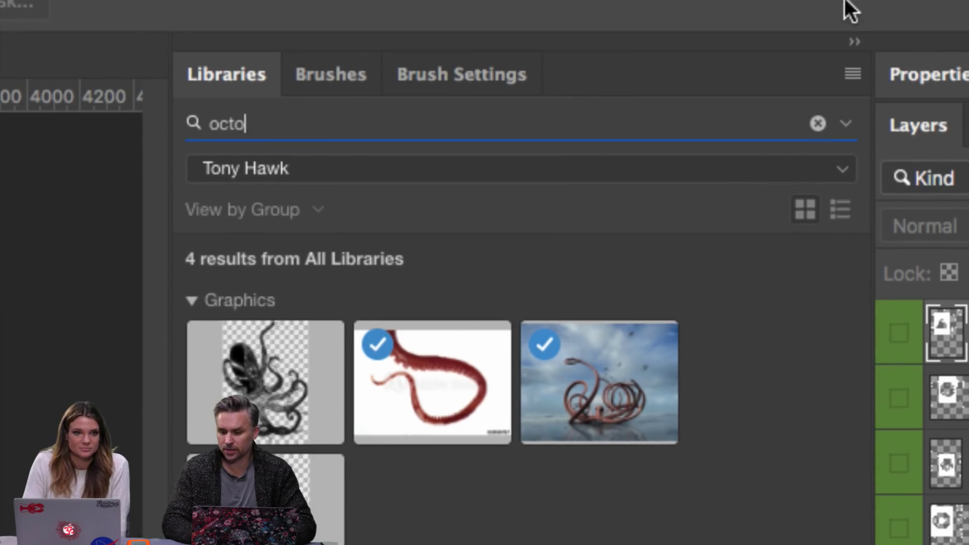
- Create a new library named AdobeLive
left_click(854, 74)
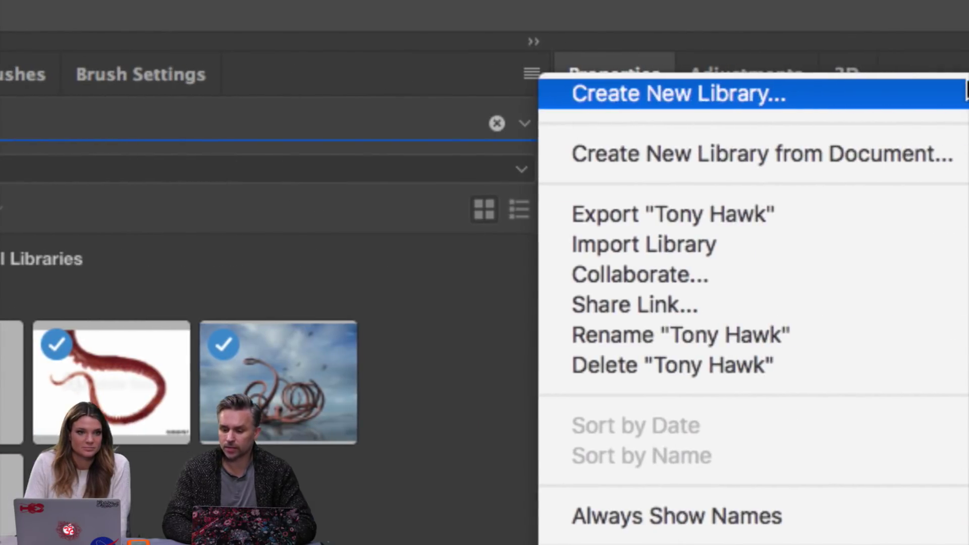
left_click(807, 82)
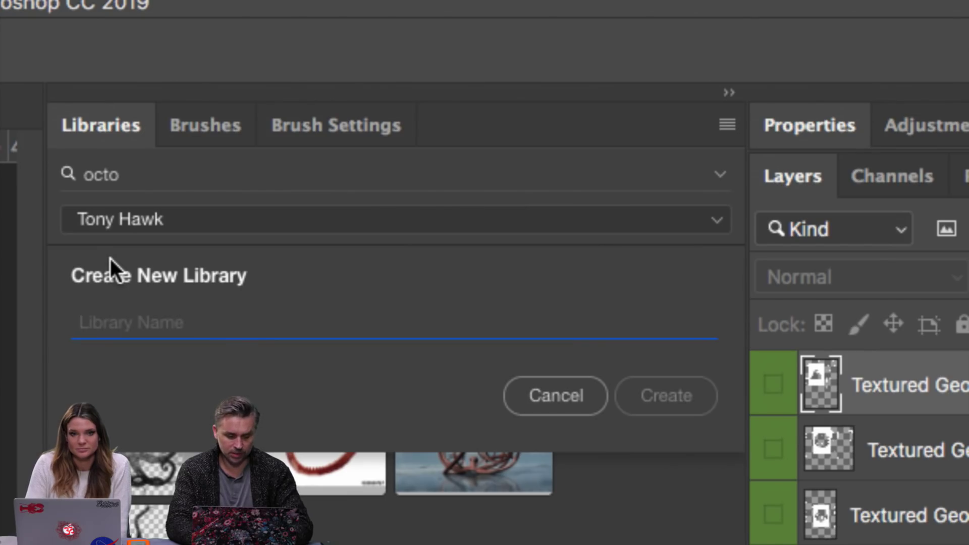
type("AdobeLive")
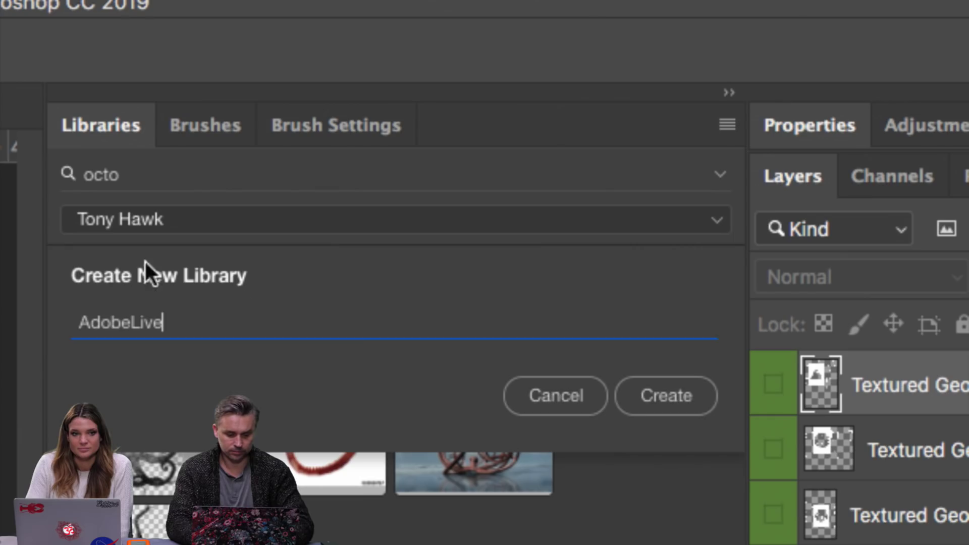
left_click(635, 393)
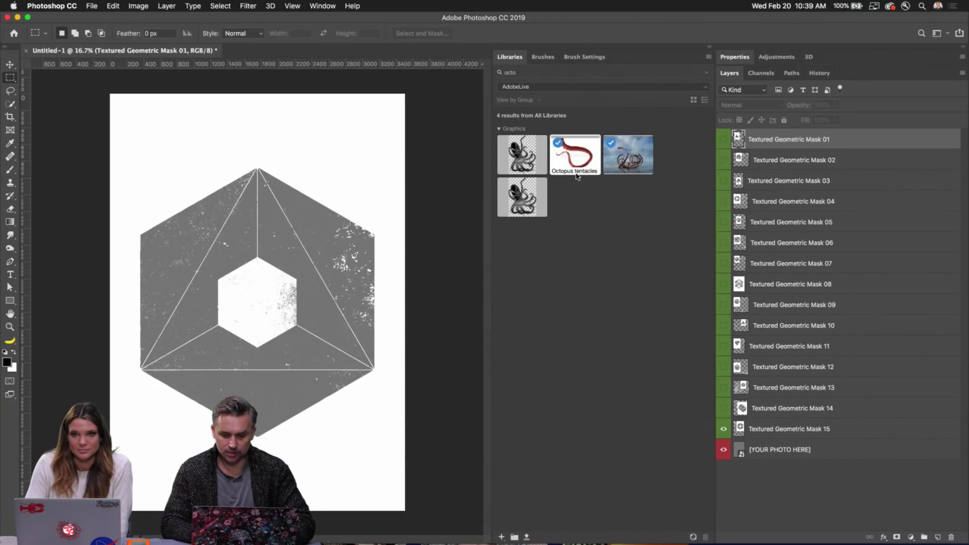
- Copy the Octopus tentacles image with groups preserved, and the Octopus graphic from the Richard Cory library, into the AdobeLive library
right_click(571, 150)
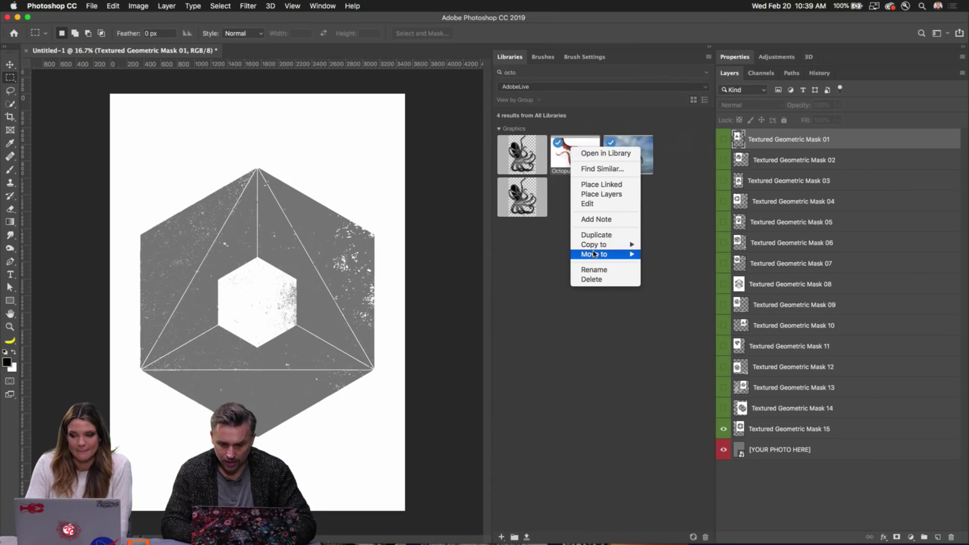
mouse_move(589, 247)
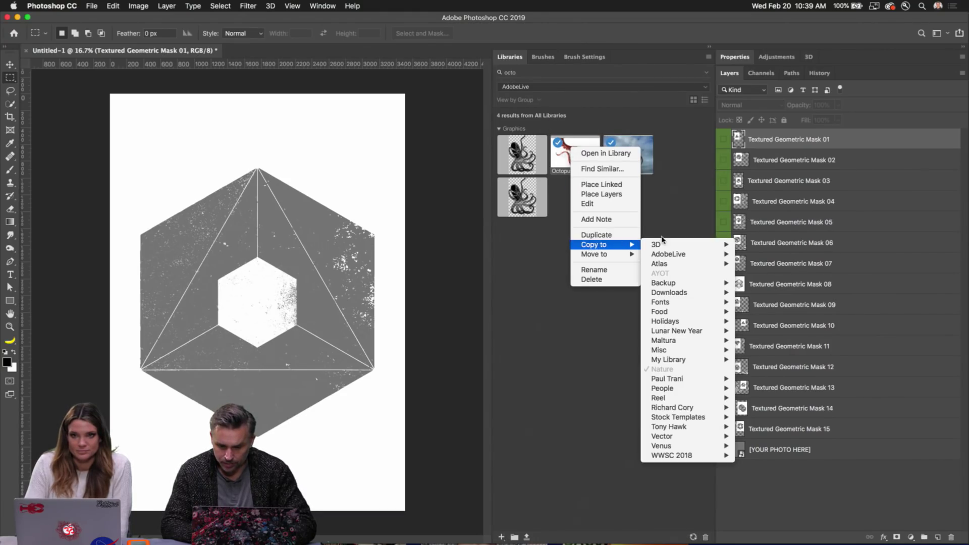
mouse_move(672, 255)
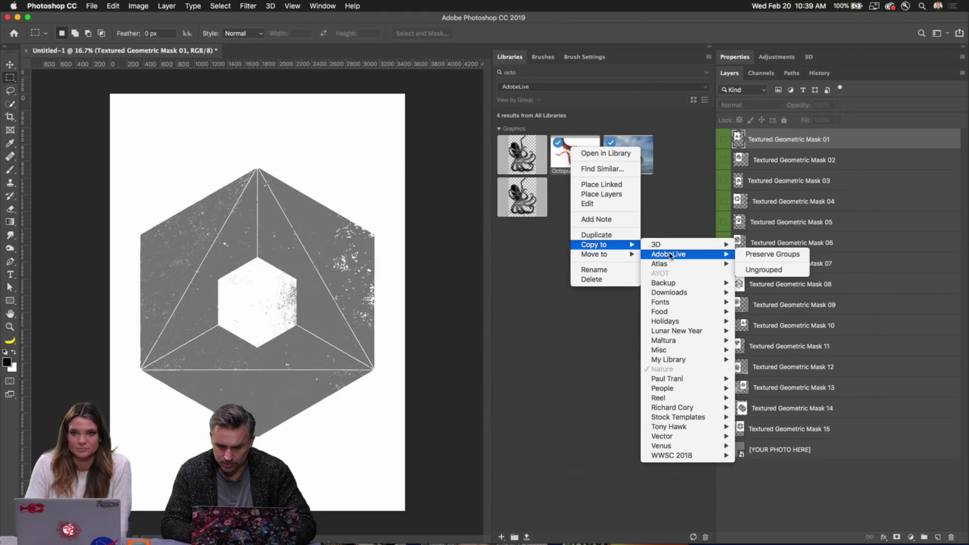
left_click(763, 255)
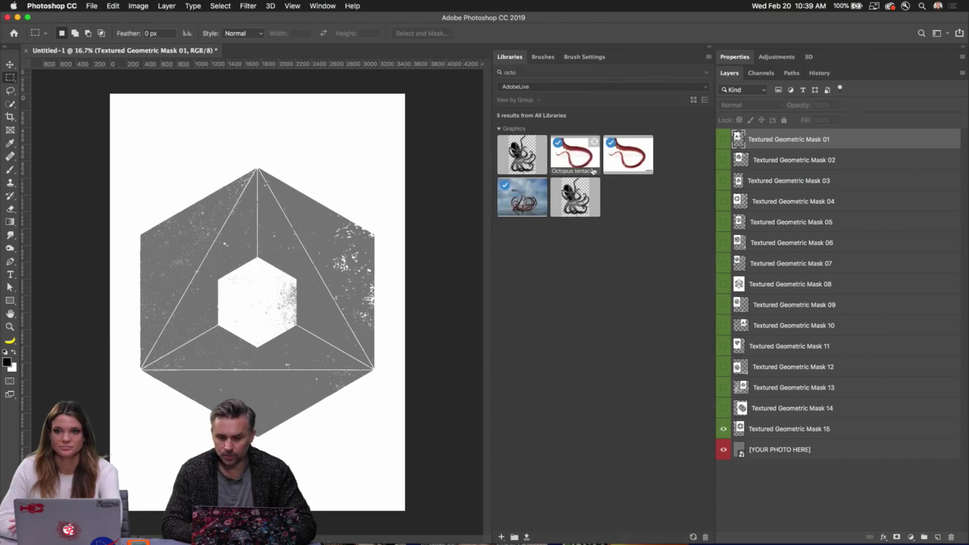
right_click(575, 195)
mouse_move(599, 293)
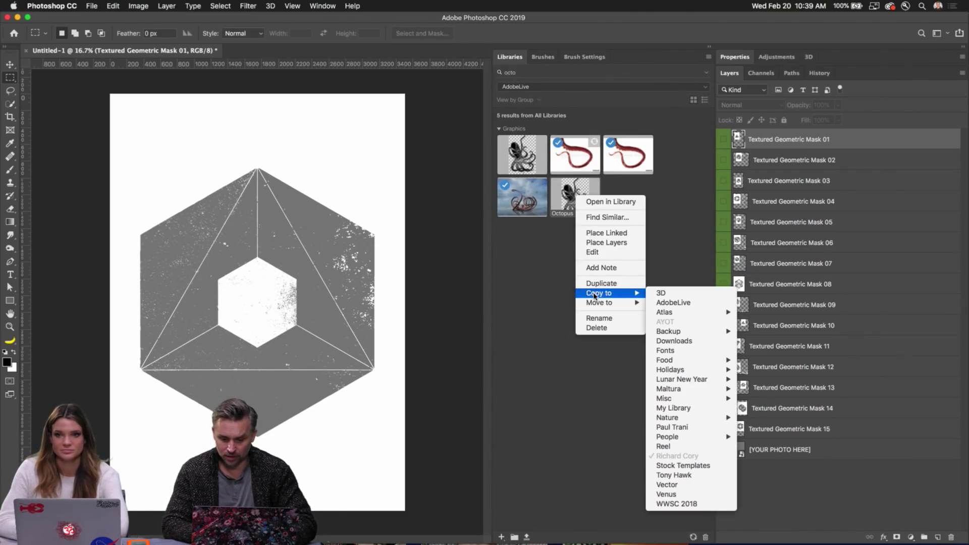
left_click(675, 304)
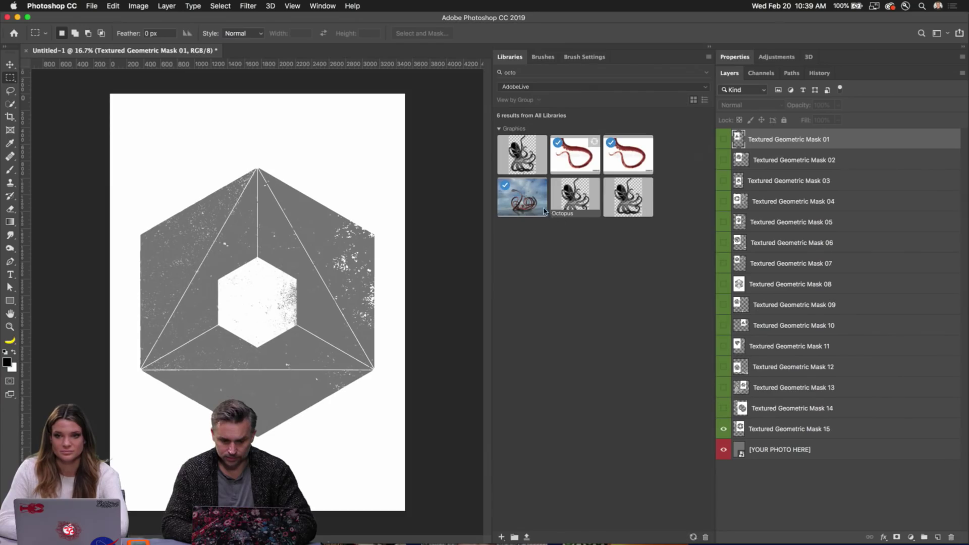
- Copy the monster octopus rendering ungrouped into the AdobeLive library, and open the library's options
right_click(519, 197)
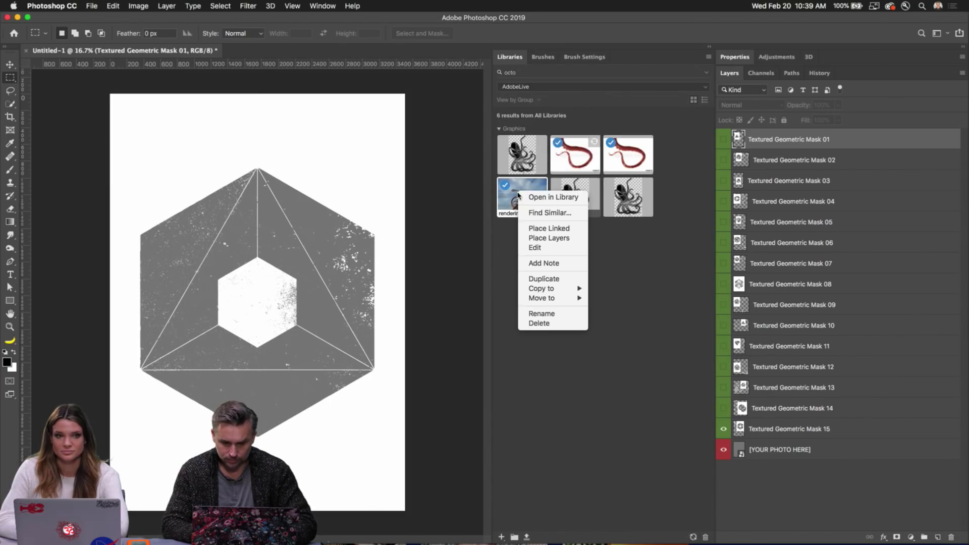
mouse_move(550, 289)
mouse_move(630, 291)
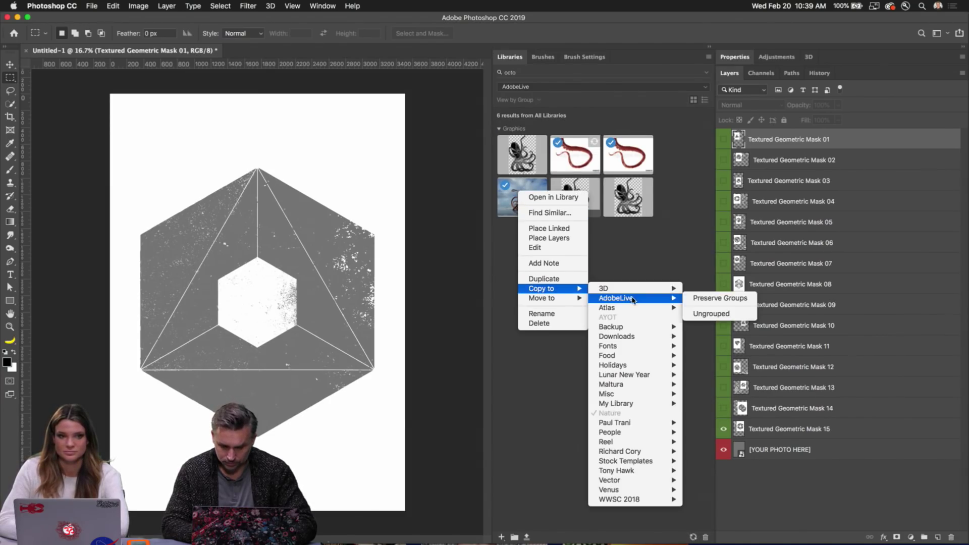
left_click(706, 316)
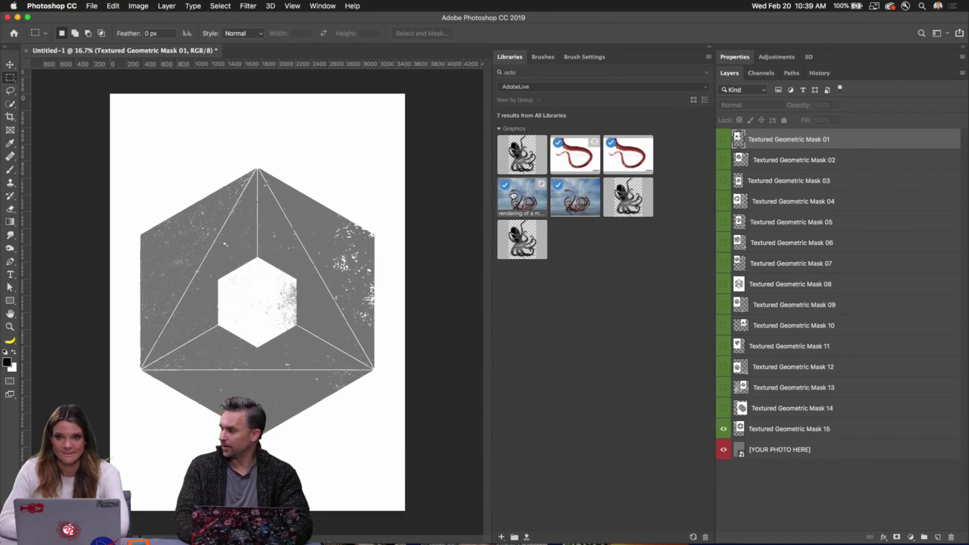
left_click(709, 57)
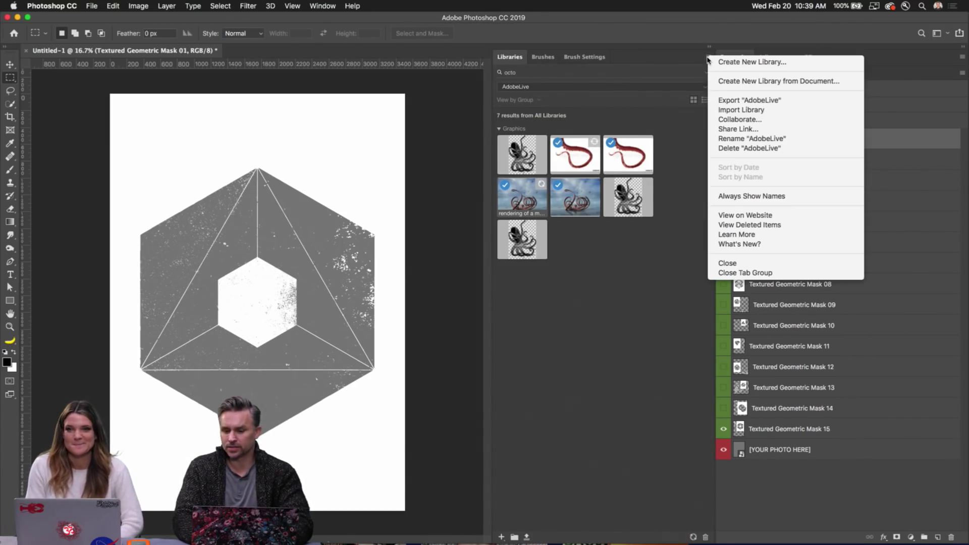
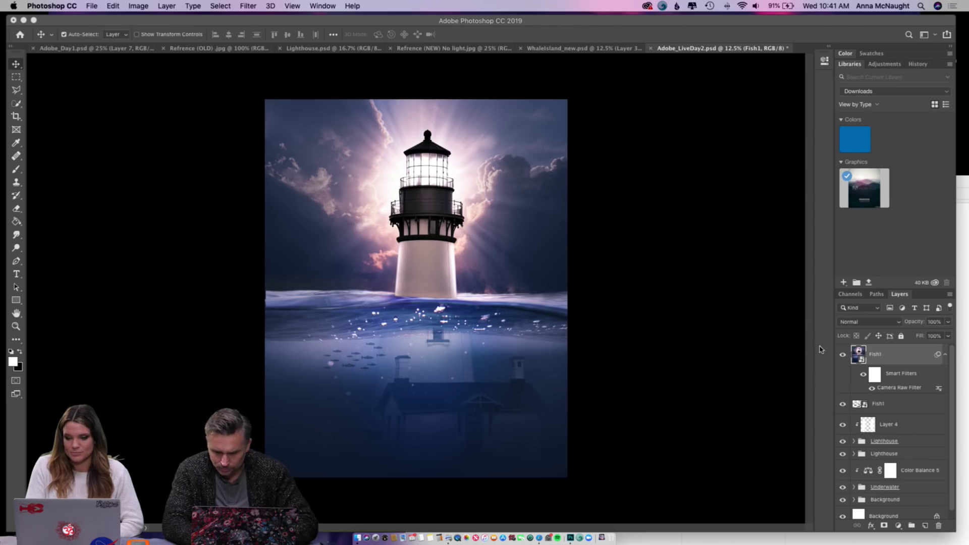
- Toggle the visibility of the top Fish1 layer repeatedly to compare the lighthouse artwork with and without the Camera Raw Filter grading
left_click(842, 355)
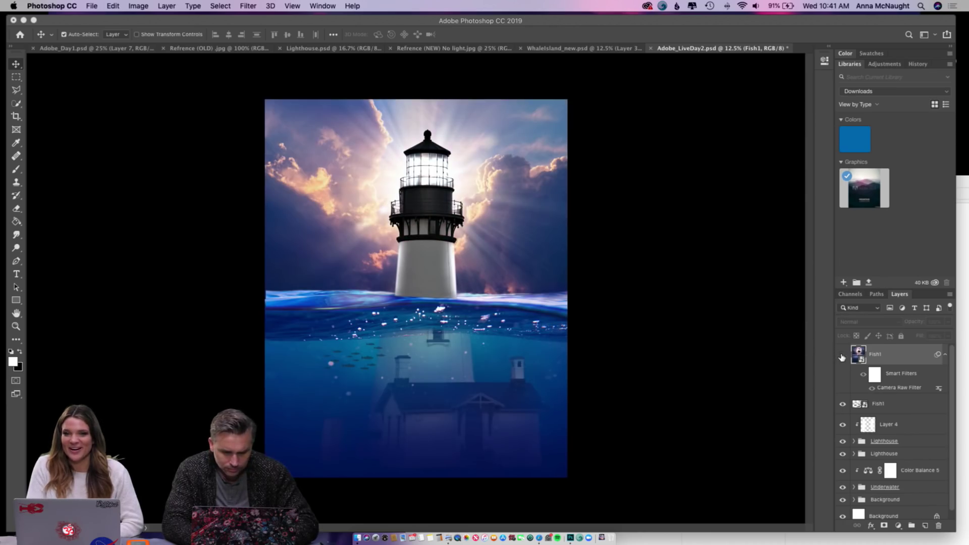
left_click(843, 355)
left_click(843, 356)
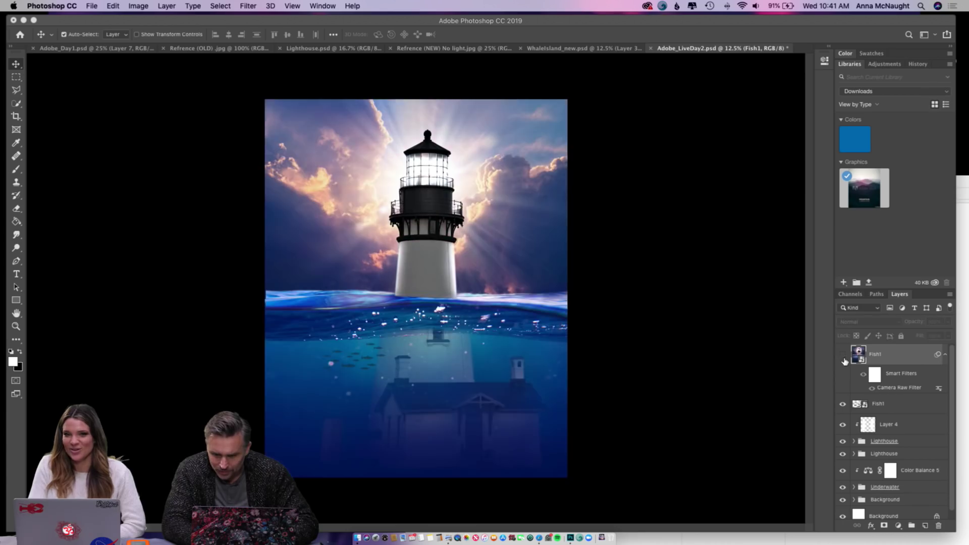
left_click(843, 356)
left_click(843, 356)
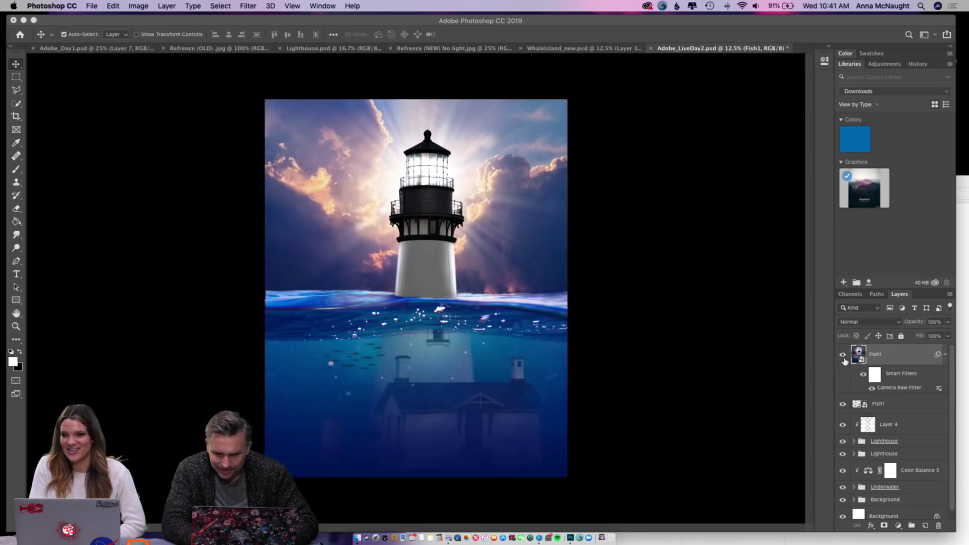
left_click(843, 357)
left_click(843, 356)
left_click(843, 356)
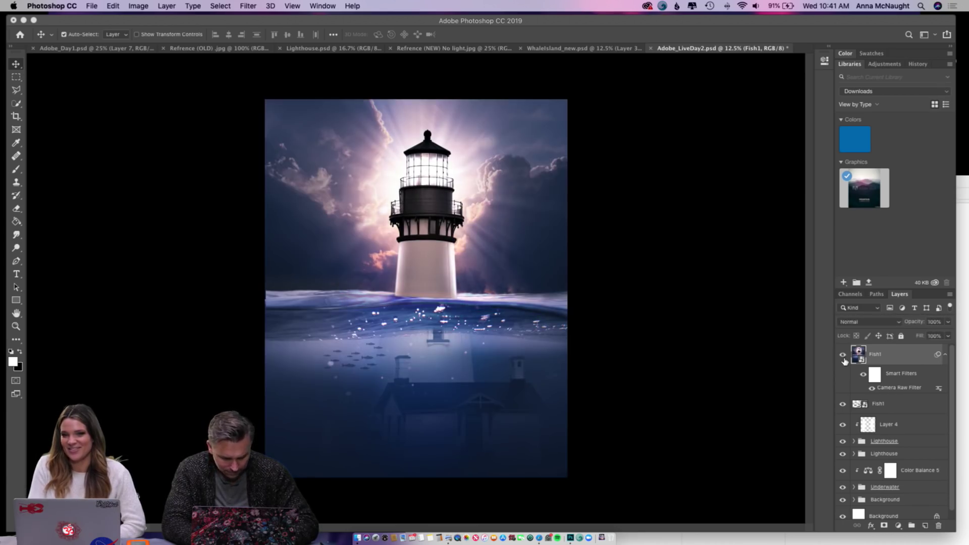
left_click(843, 356)
left_click(843, 356)
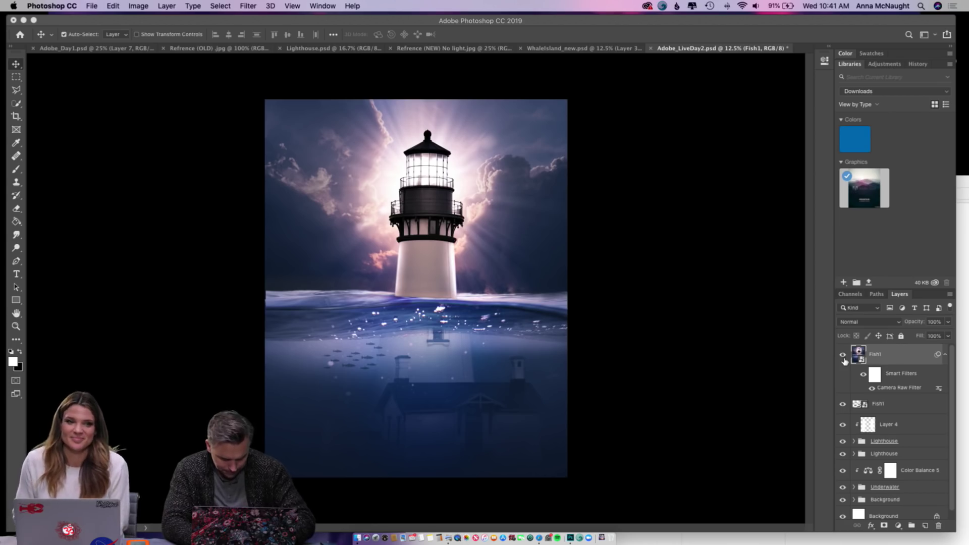
left_click(843, 357)
left_click(843, 356)
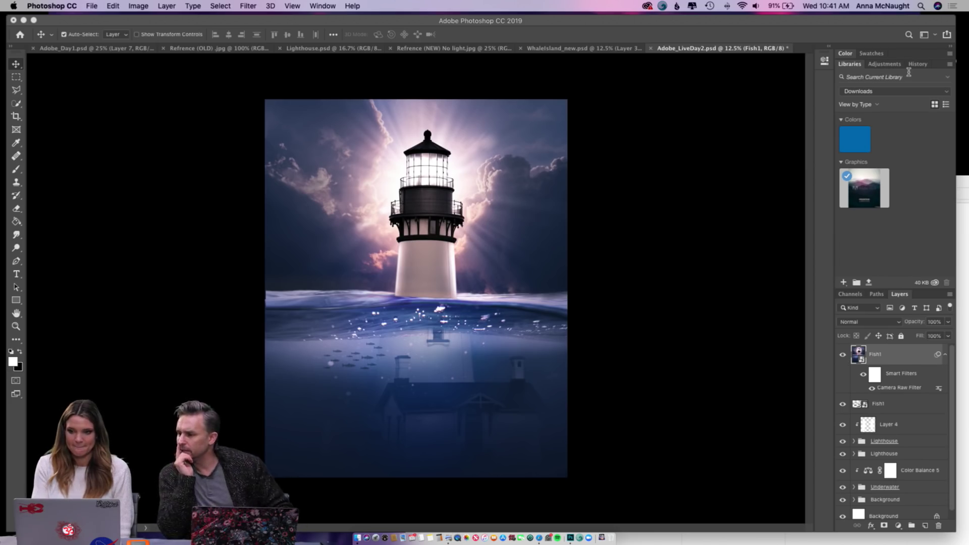
- Look over the apps list and notifications in the Creative Cloud desktop app, and dismiss it
left_click(646, 5)
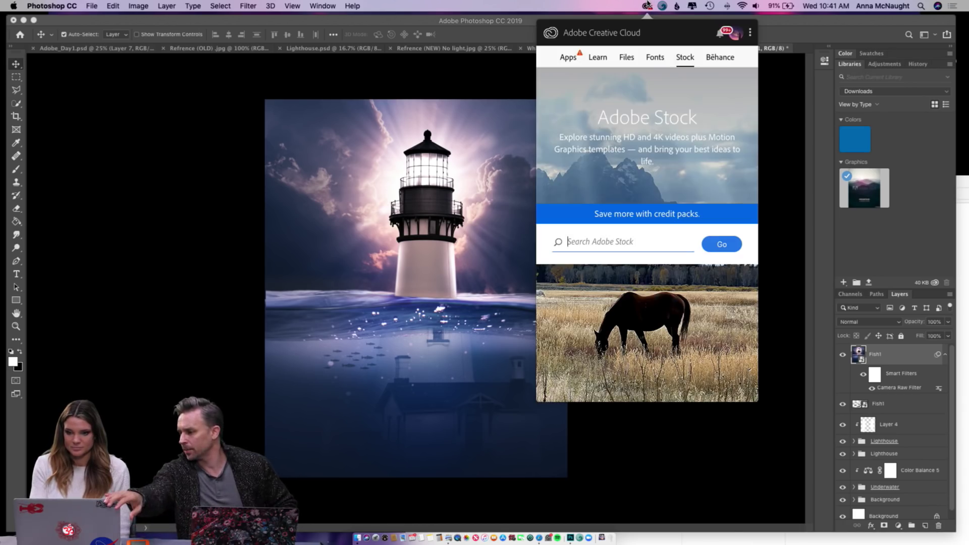
left_click(567, 59)
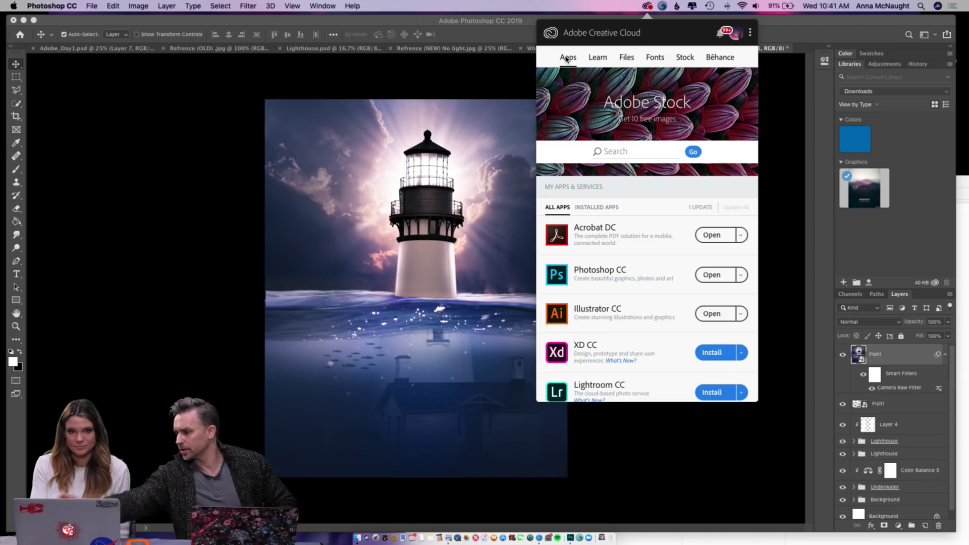
left_click(722, 36)
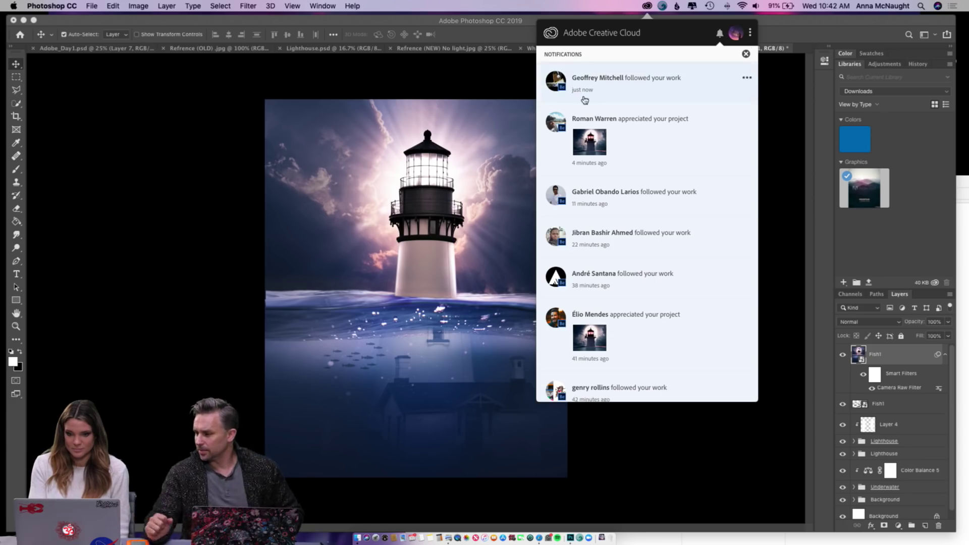
left_click(472, 83)
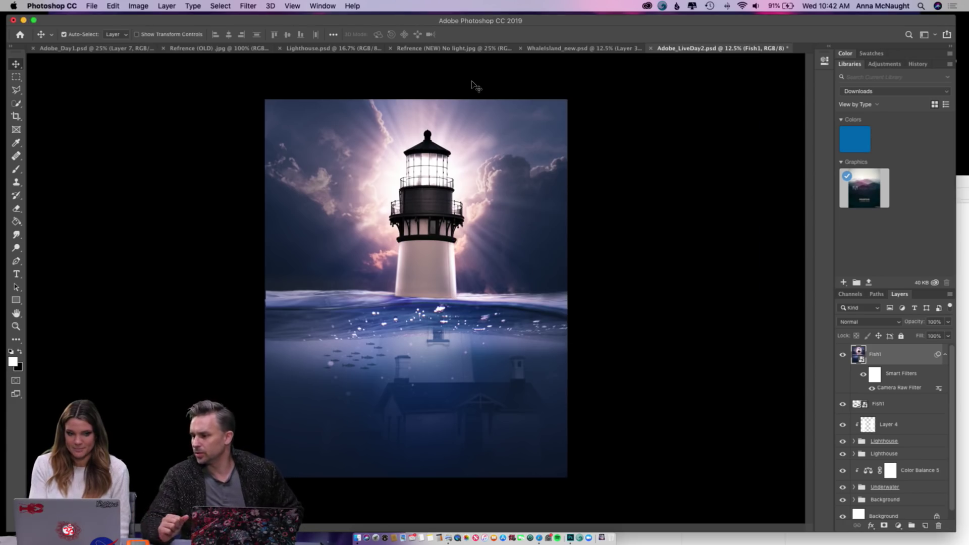
left_click(322, 5)
left_click(322, 5)
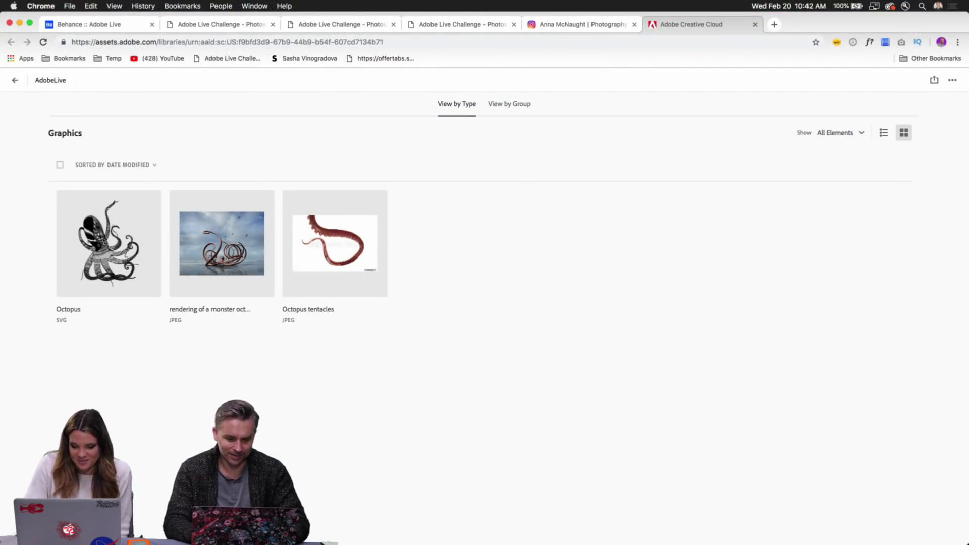
- Switch back to Photoshop and open the AdobeLive library on the Creative Cloud website
mouse_move(282, 531)
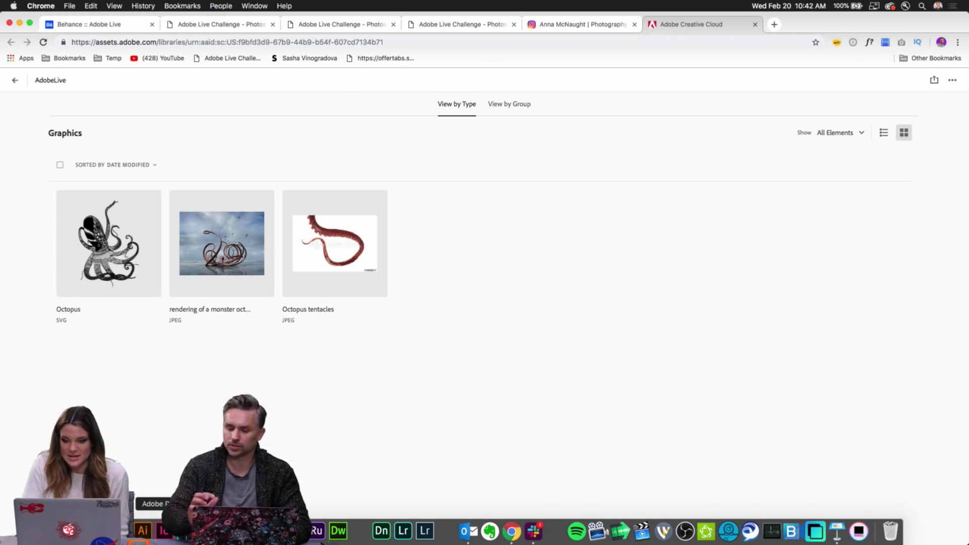
left_click(179, 530)
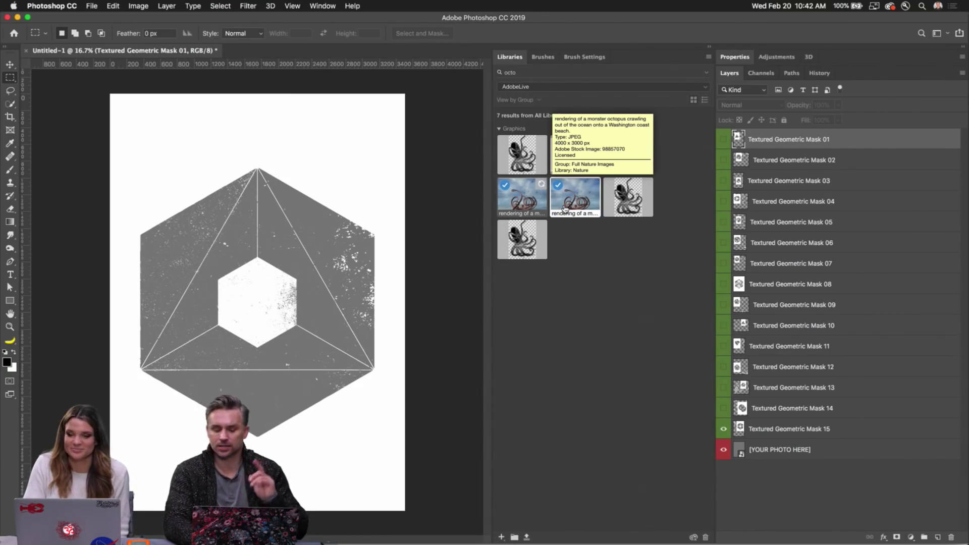
mouse_move(467, 532)
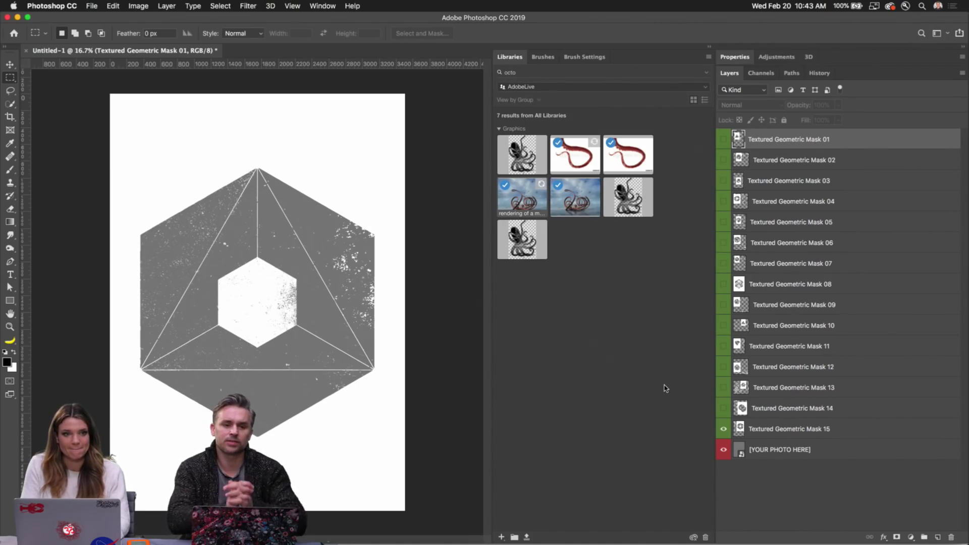
left_click(708, 57)
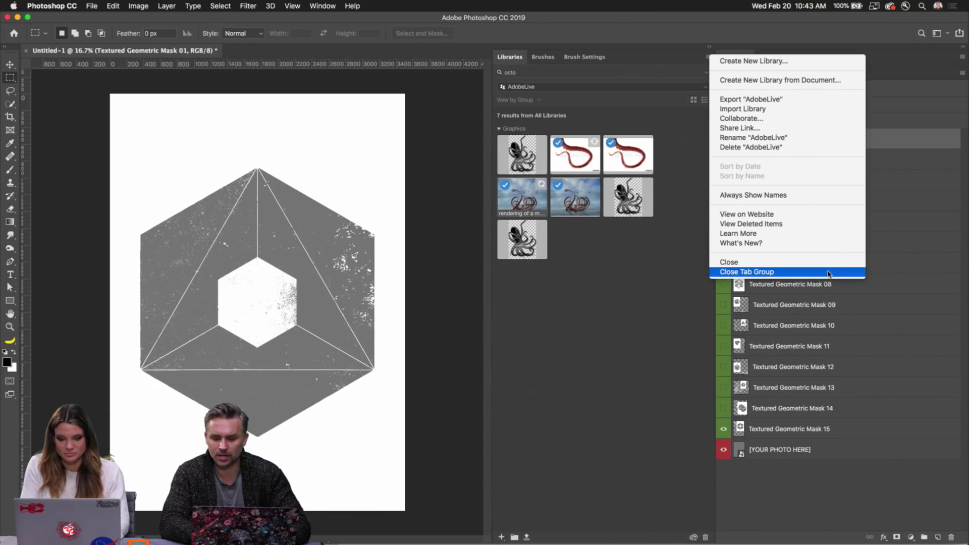
left_click(810, 215)
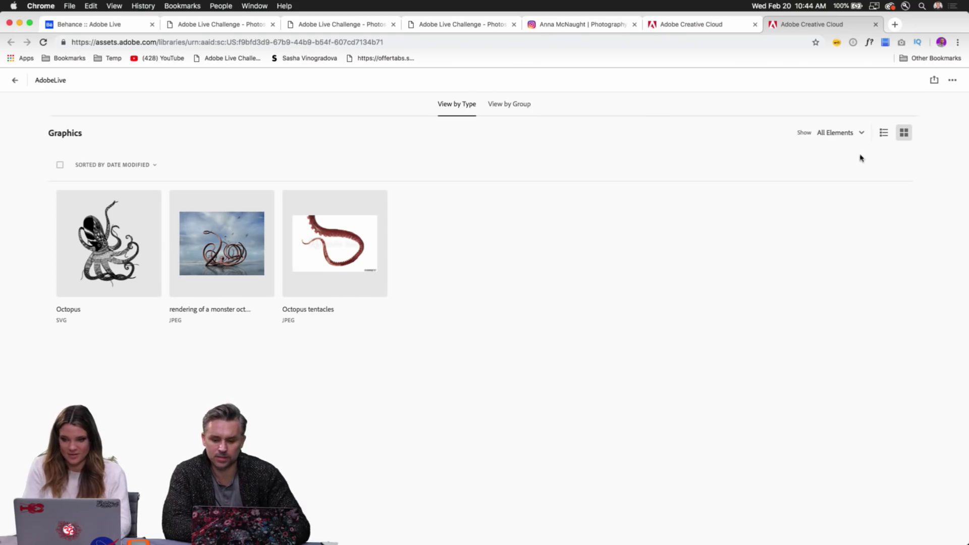
- Show the AdobeLive library's sharing options on the website, dismiss them, and minimize the browser
left_click(933, 81)
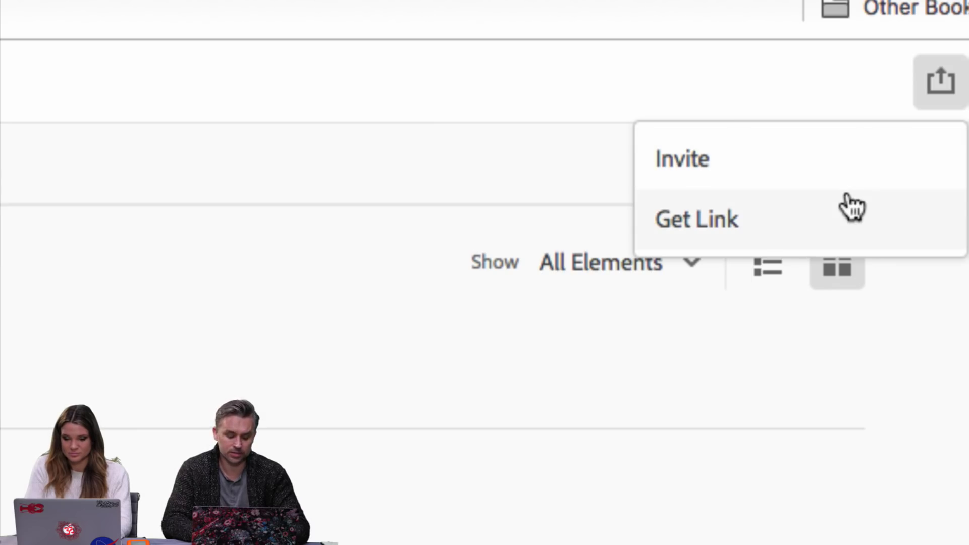
left_click(375, 340)
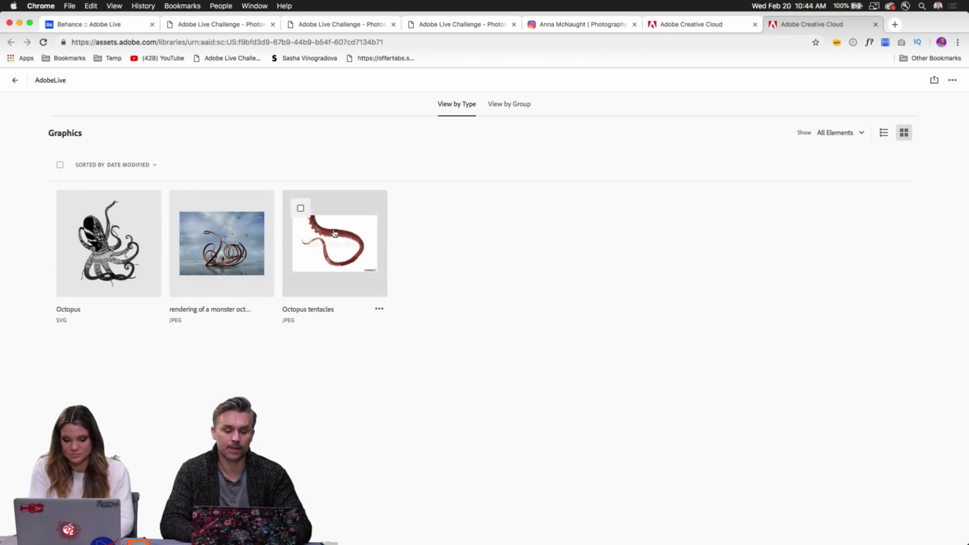
left_click(19, 23)
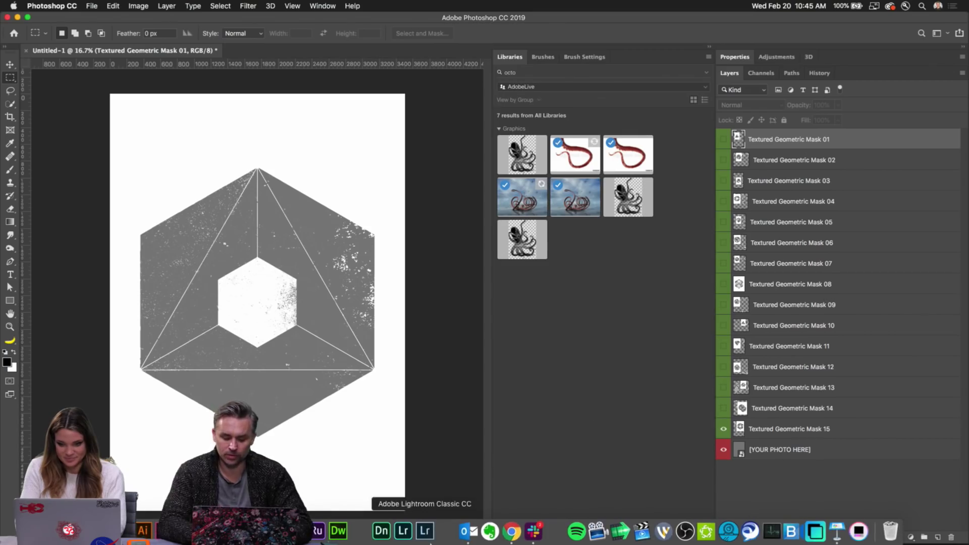
- Return to Chrome and look over the photographer's Instagram profile, including the bio and recent posts
left_click(511, 532)
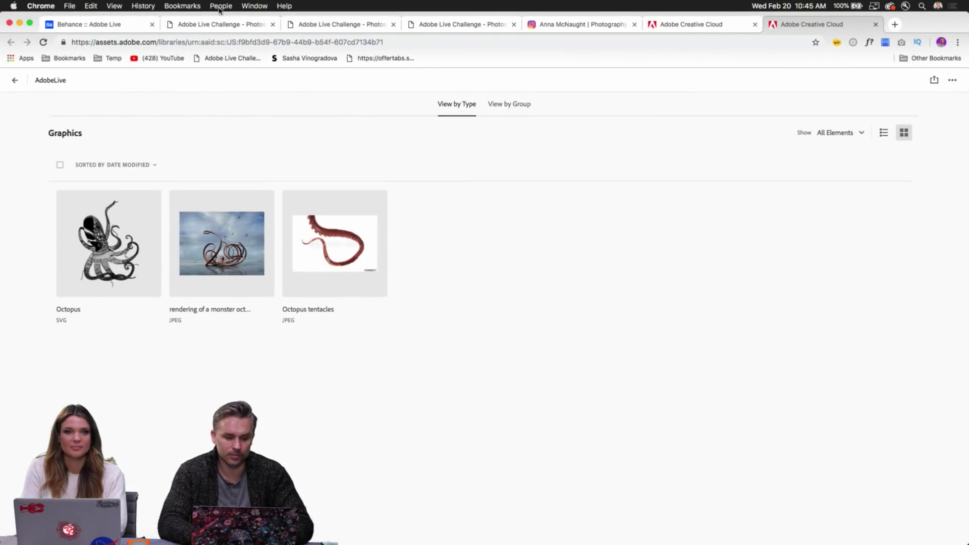
left_click(586, 27)
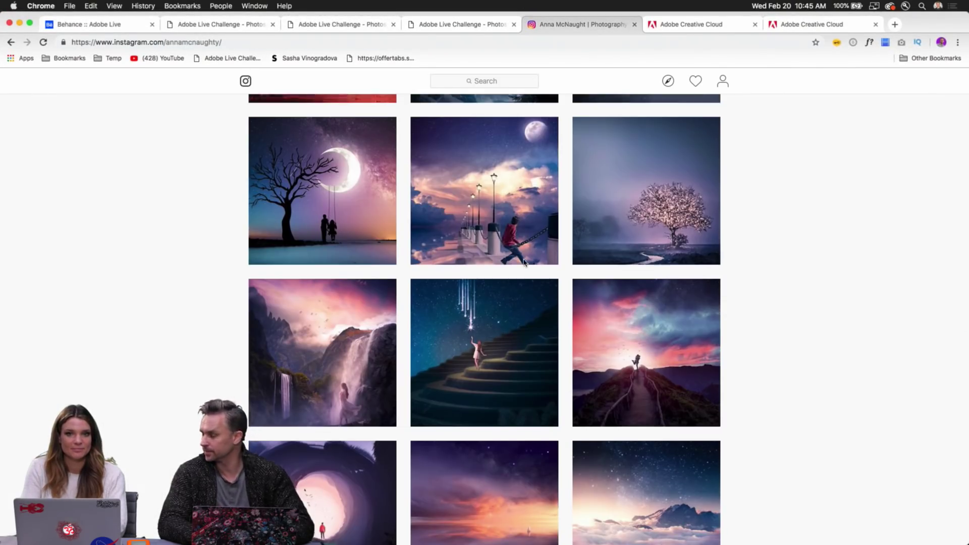
scroll(525, 263, "up", 5)
scroll(525, 263, "up", 20)
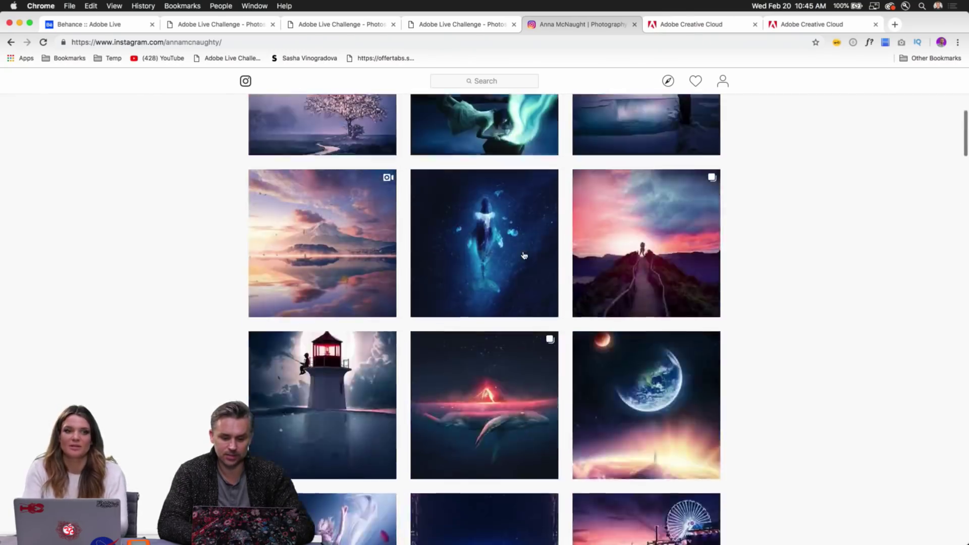
scroll(158, 327, "down", 2)
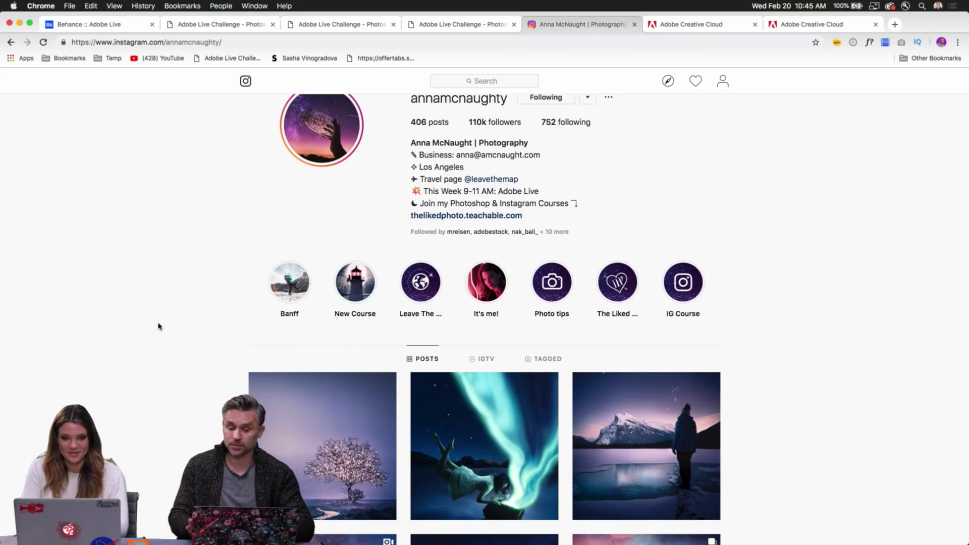
scroll(166, 328, "down", 5)
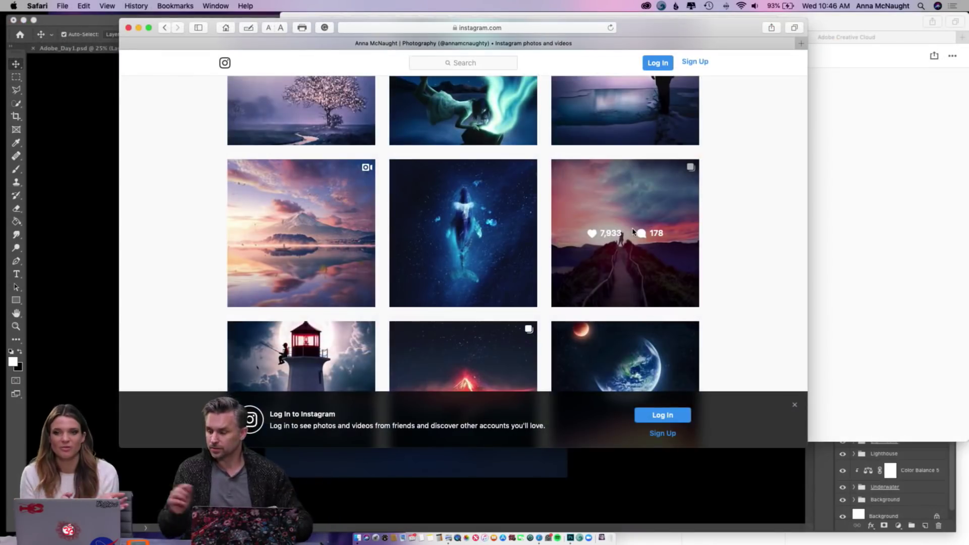
- Look over the Instagram profile's bio, story highlights and newest posts, and dismiss the login banner
scroll(627, 257, "up", 10)
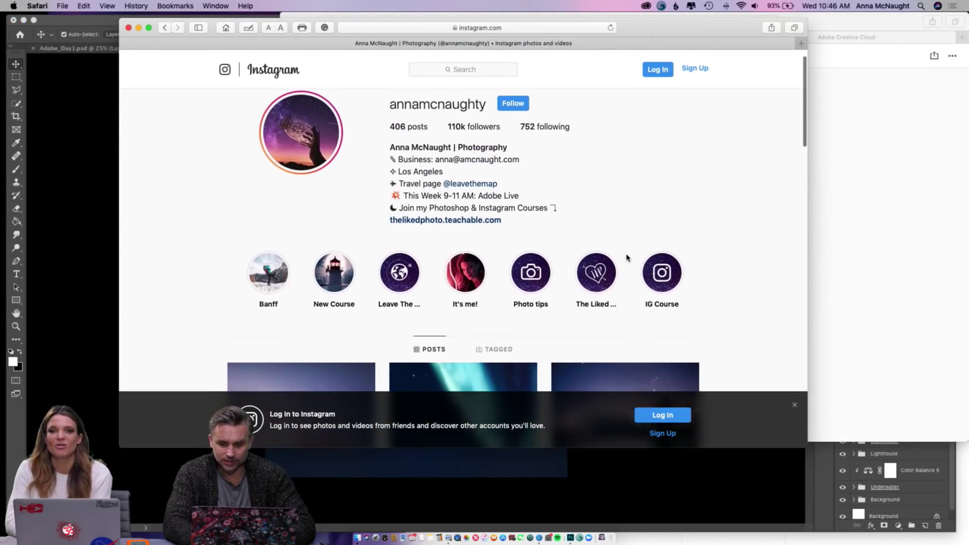
scroll(626, 258, "down", 5)
scroll(627, 258, "up", 2)
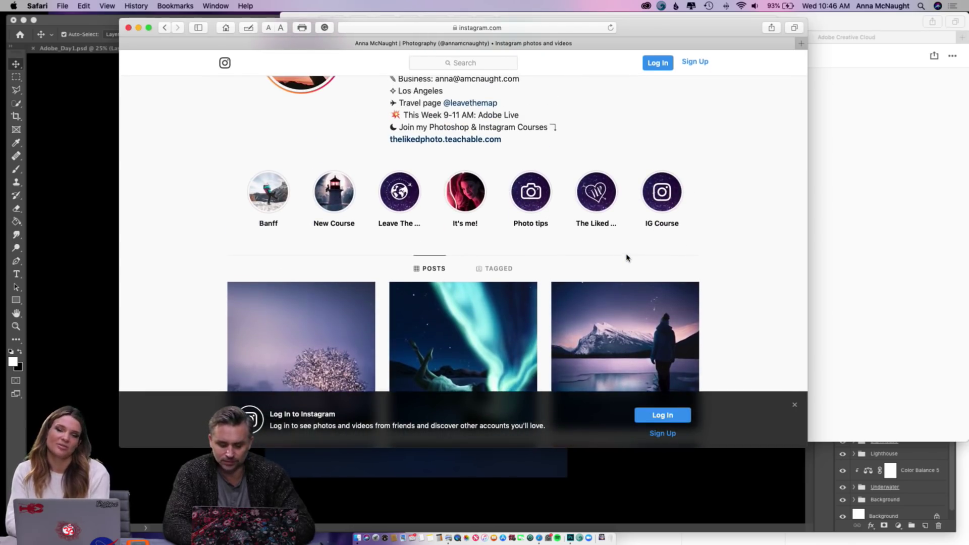
scroll(628, 259, "down", 1)
scroll(629, 260, "down", 3)
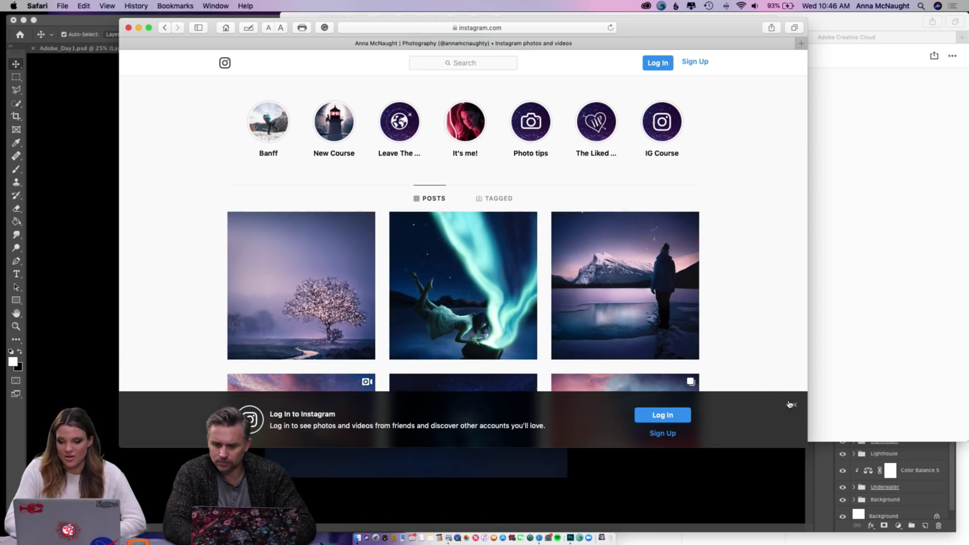
left_click(794, 404)
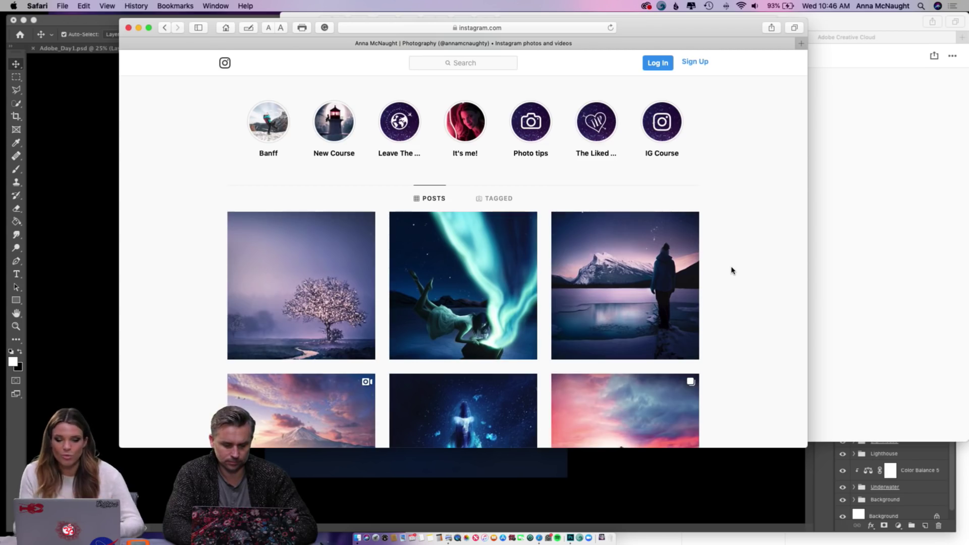
- Browse the profile's post grid down to the older composites and return to the newest posts
scroll(732, 271, "down", 5)
scroll(732, 271, "up", 5)
scroll(732, 270, "down", 3)
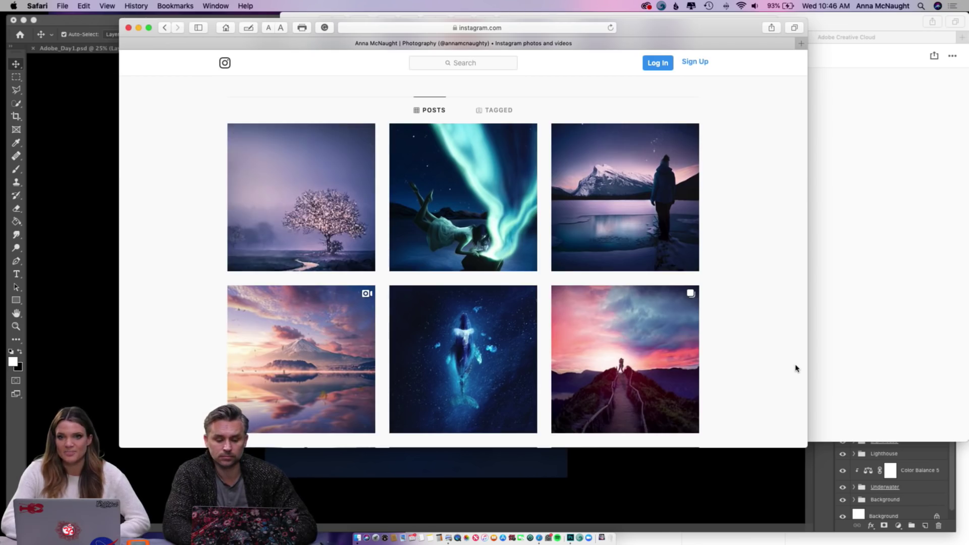
scroll(798, 371, "down", 10)
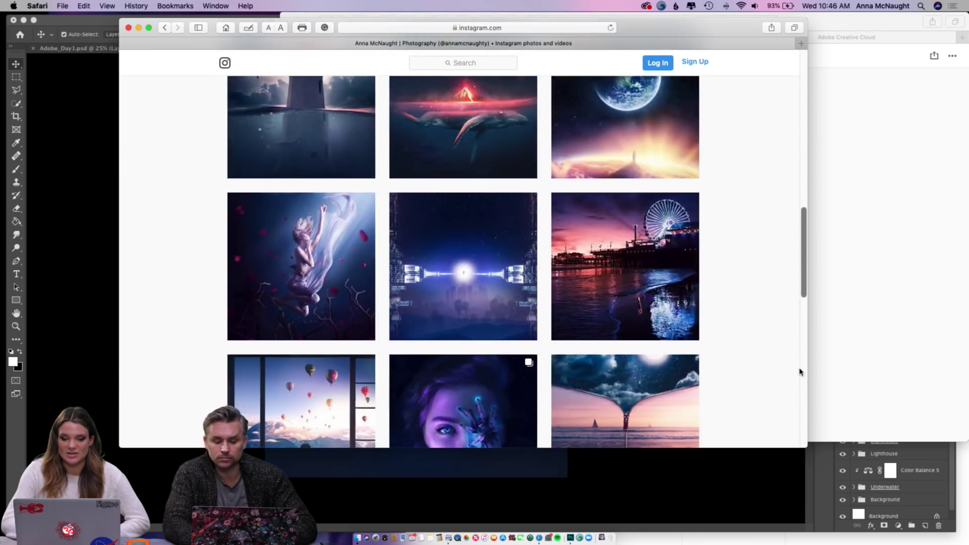
scroll(799, 372, "down", 15)
scroll(800, 372, "down", 12)
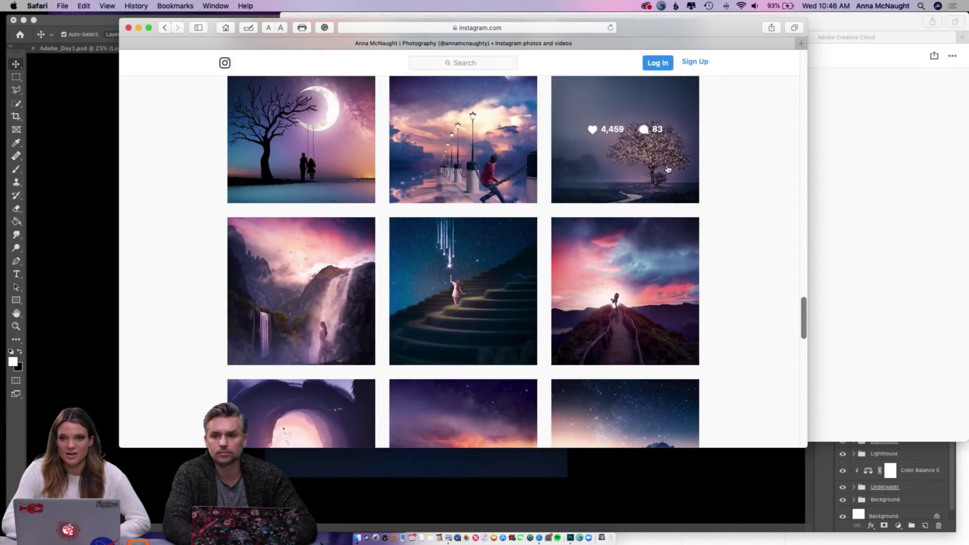
scroll(756, 184, "up", 3)
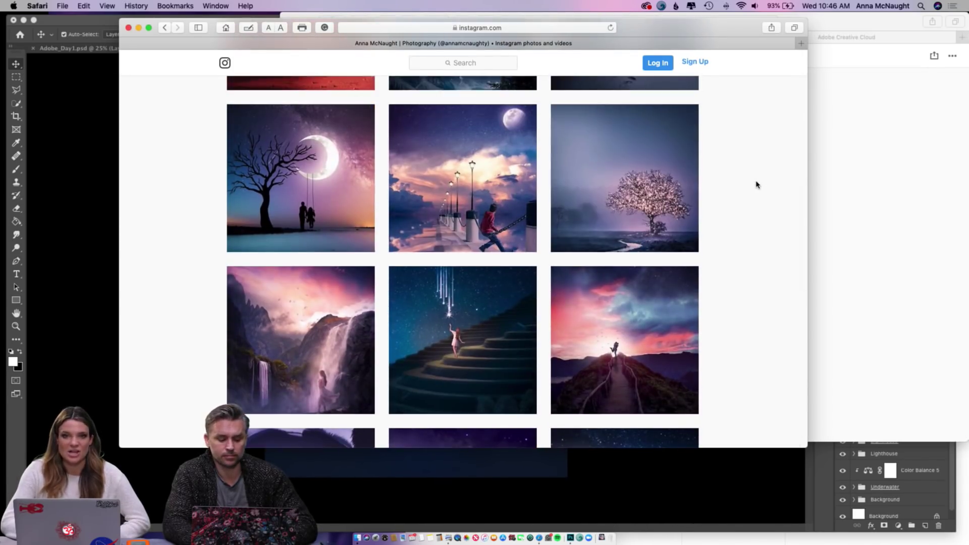
scroll(756, 185, "up", 1)
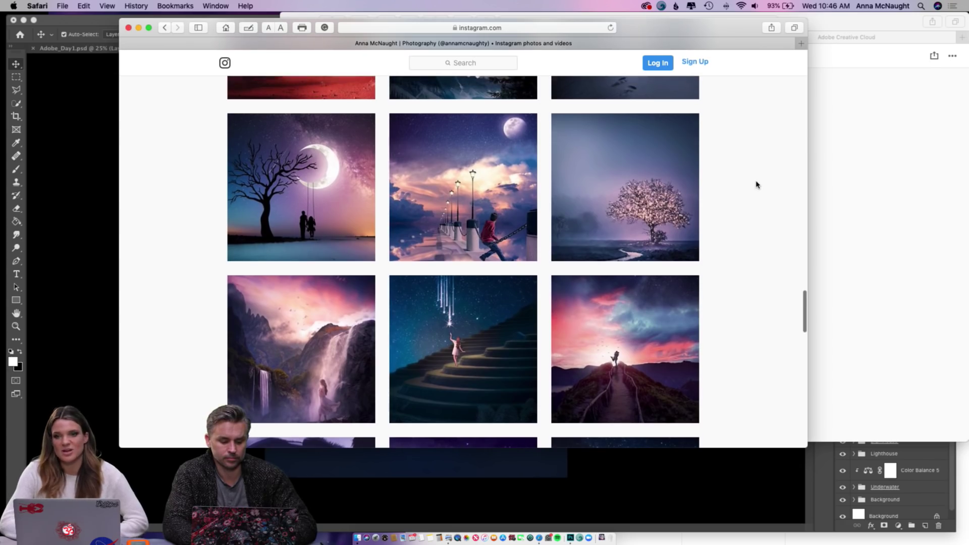
scroll(757, 185, "up", 10)
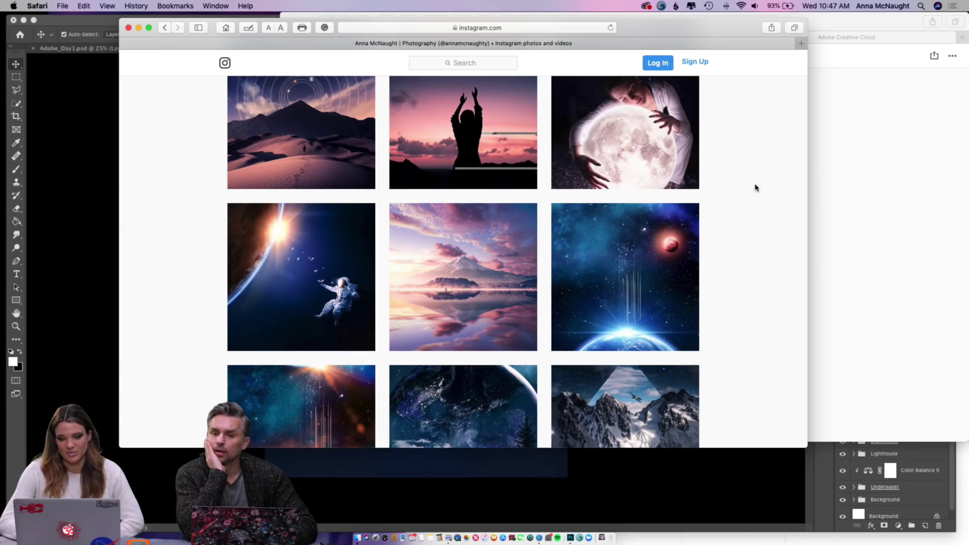
scroll(755, 187, "up", 15)
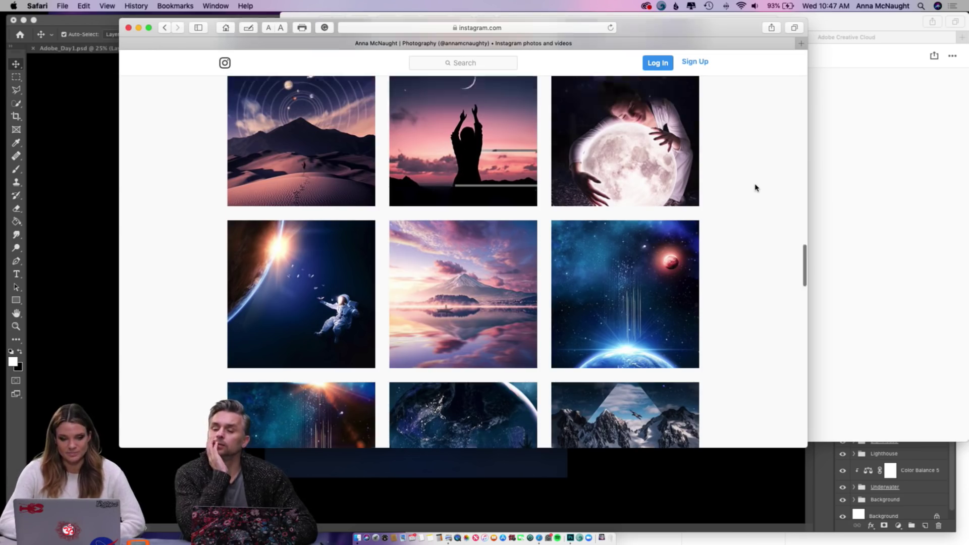
scroll(756, 187, "up", 15)
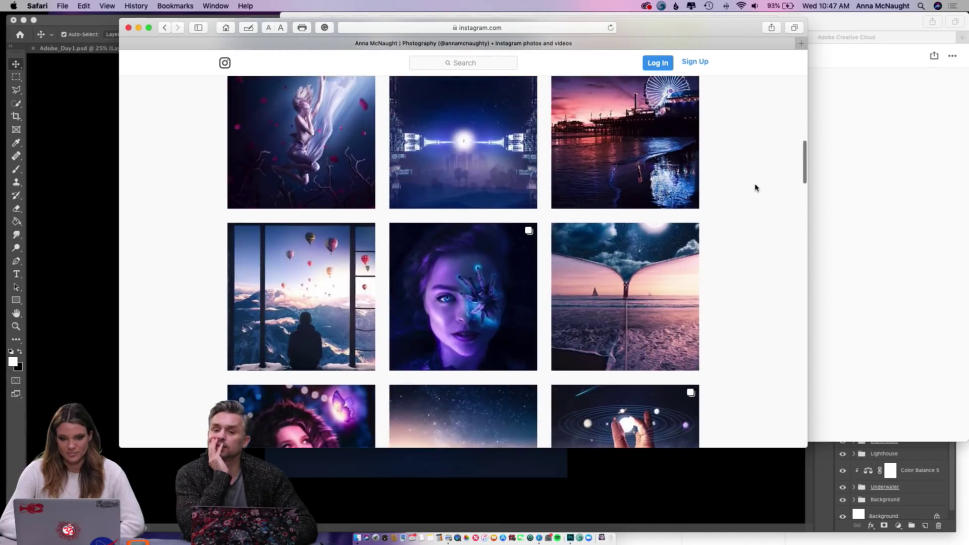
scroll(756, 187, "up", 6)
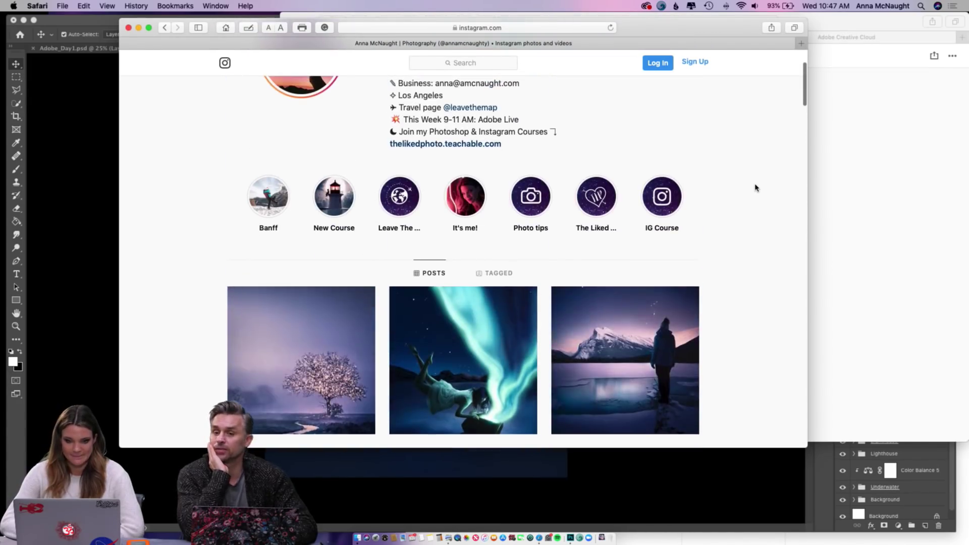
- Find the older post of the glowing tree beside a stream, read its caption, and close it
scroll(755, 187, "down", 3)
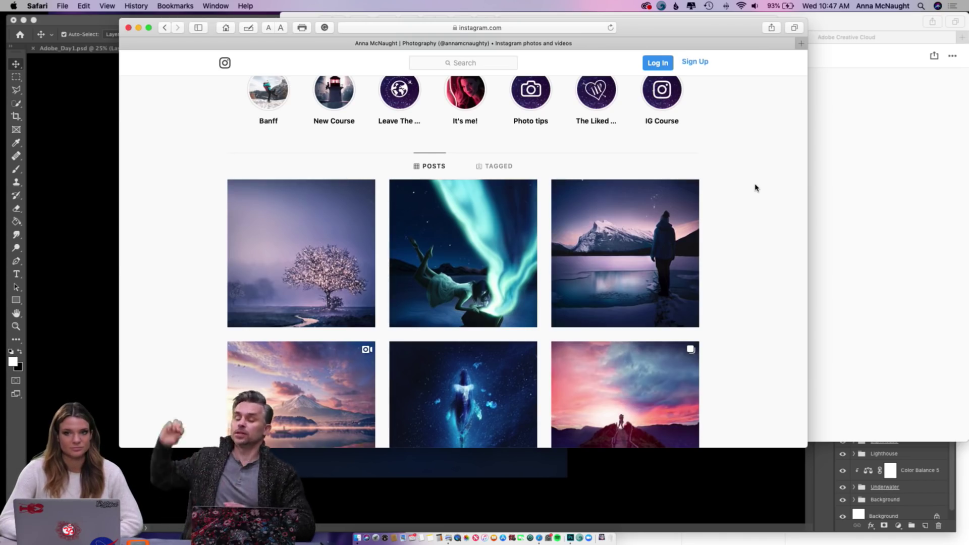
scroll(756, 187, "down", 1)
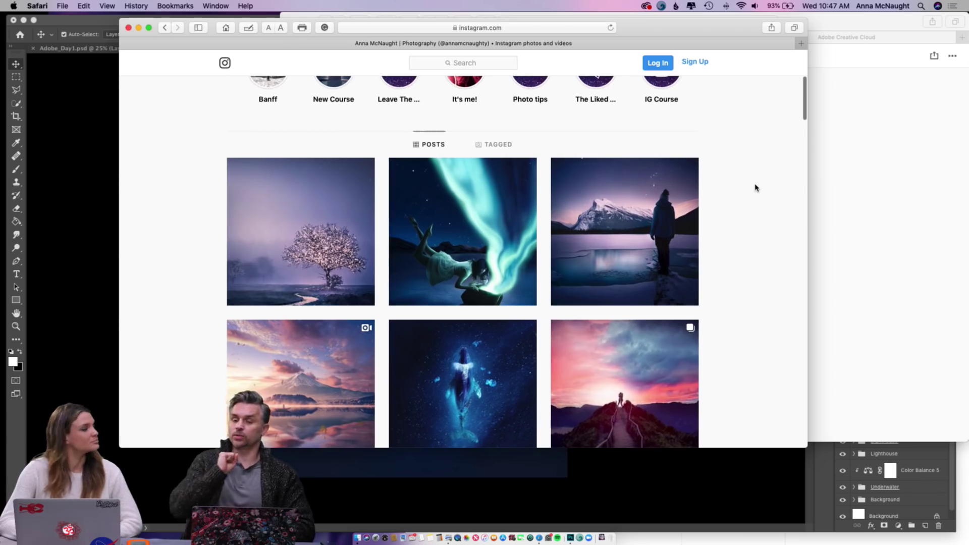
scroll(756, 188, "up", 1)
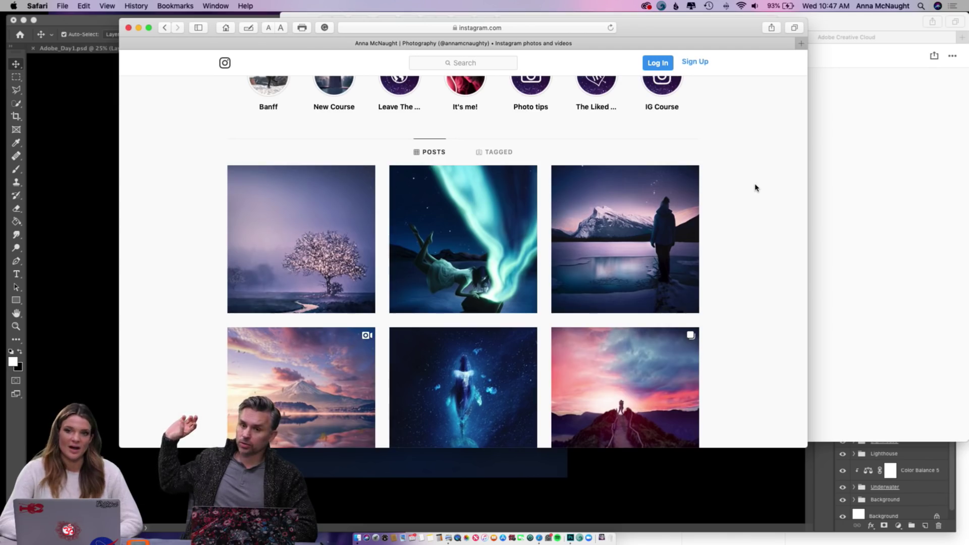
scroll(756, 188, "down", 3)
scroll(755, 187, "up", 2)
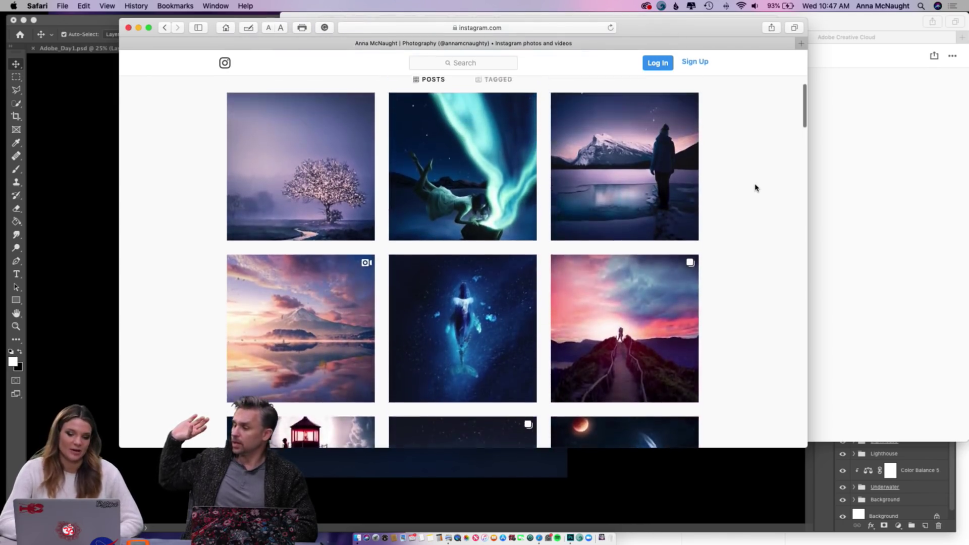
scroll(756, 187, "down", 7)
scroll(756, 187, "down", 10)
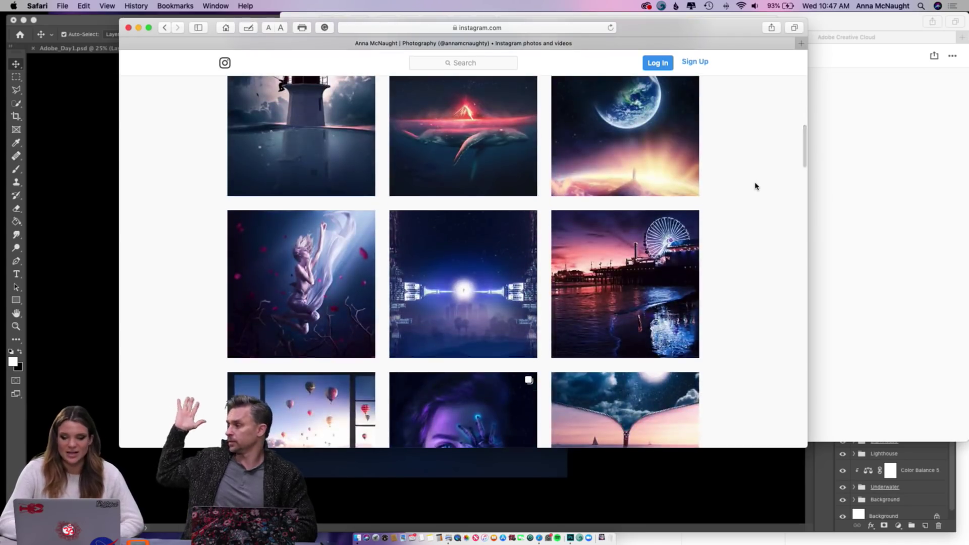
scroll(755, 187, "down", 20)
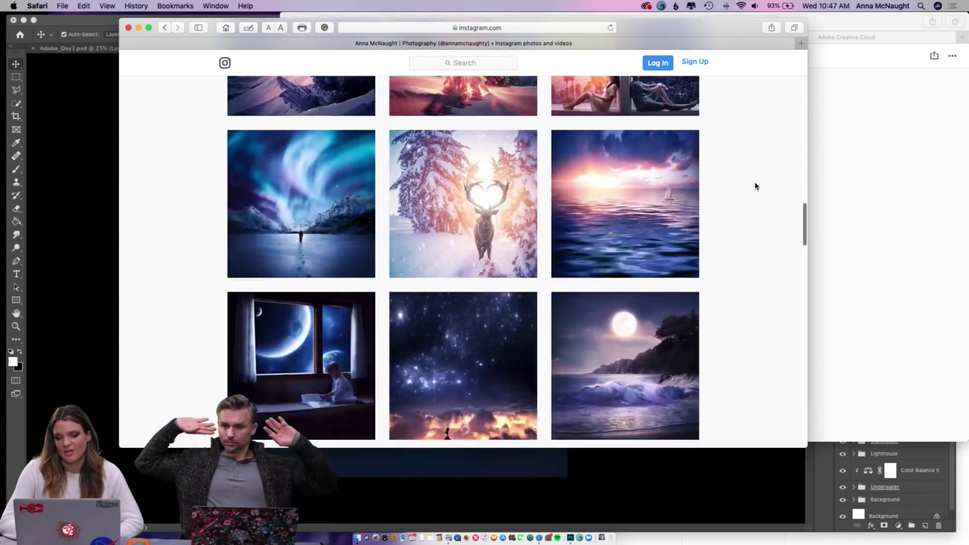
scroll(755, 186, "down", 2)
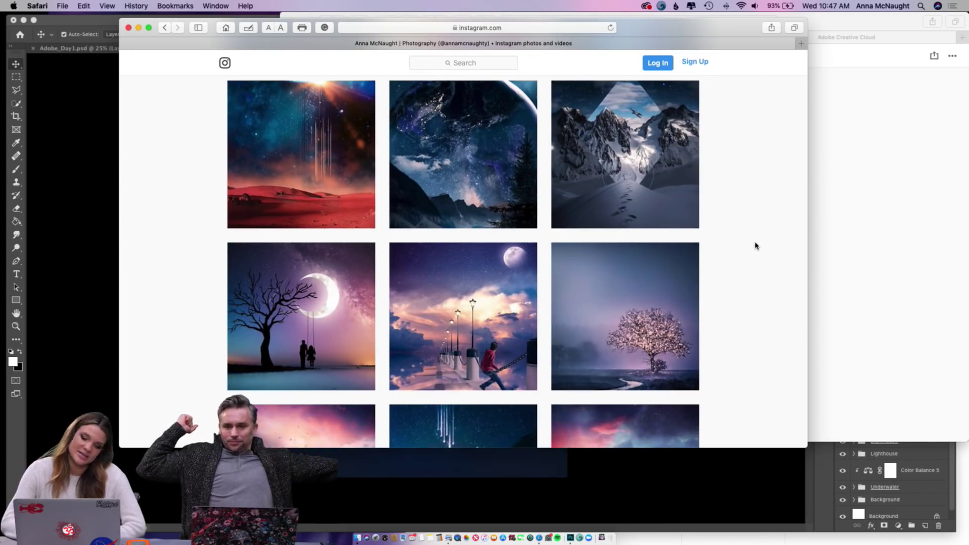
left_click(665, 260)
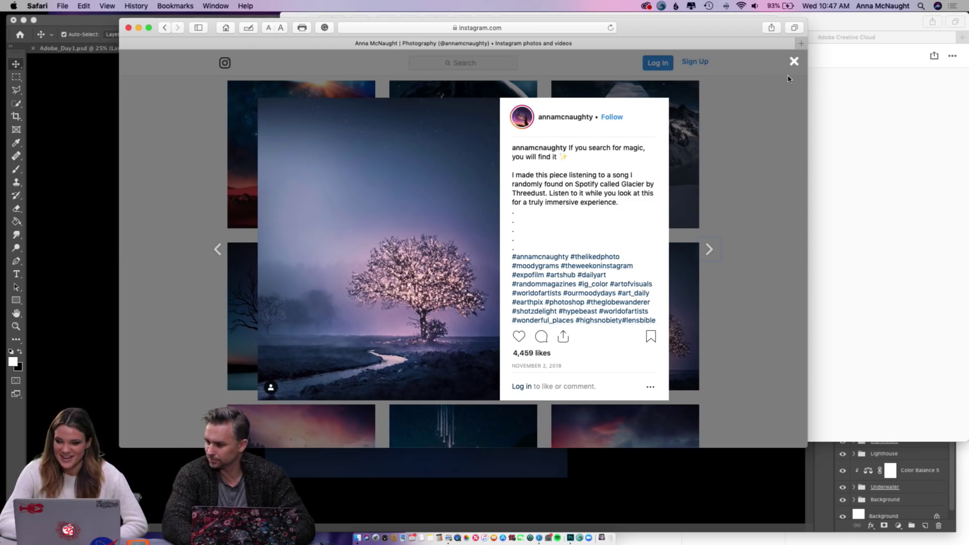
left_click(794, 61)
- Open the newest tree post at the start of the profile's grid, read its caption, and close it
scroll(642, 224, "up", 15)
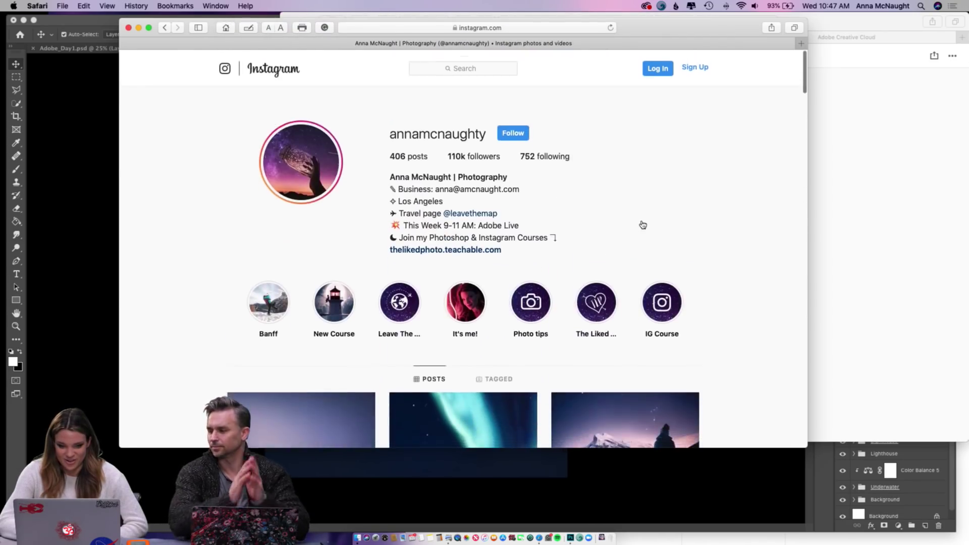
scroll(643, 225, "down", 4)
left_click(309, 206)
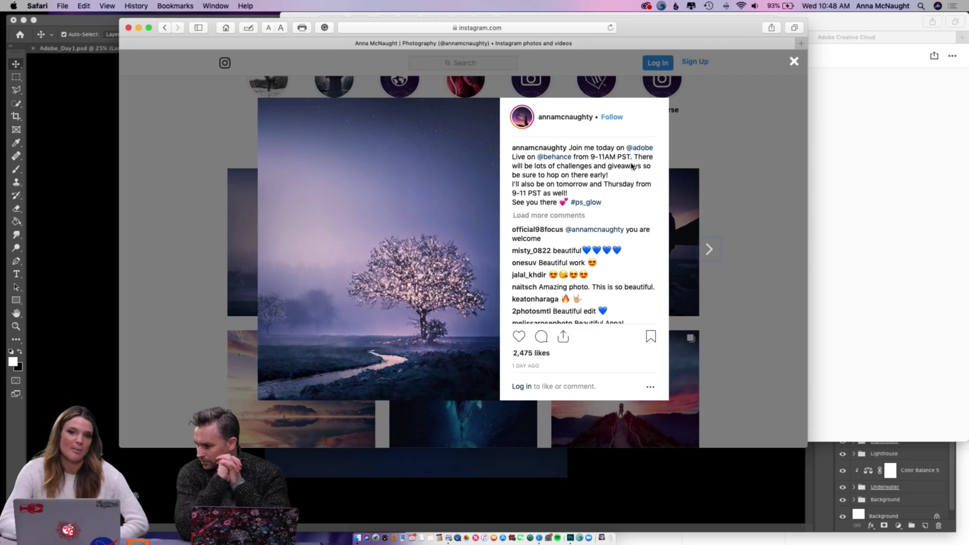
left_click(795, 63)
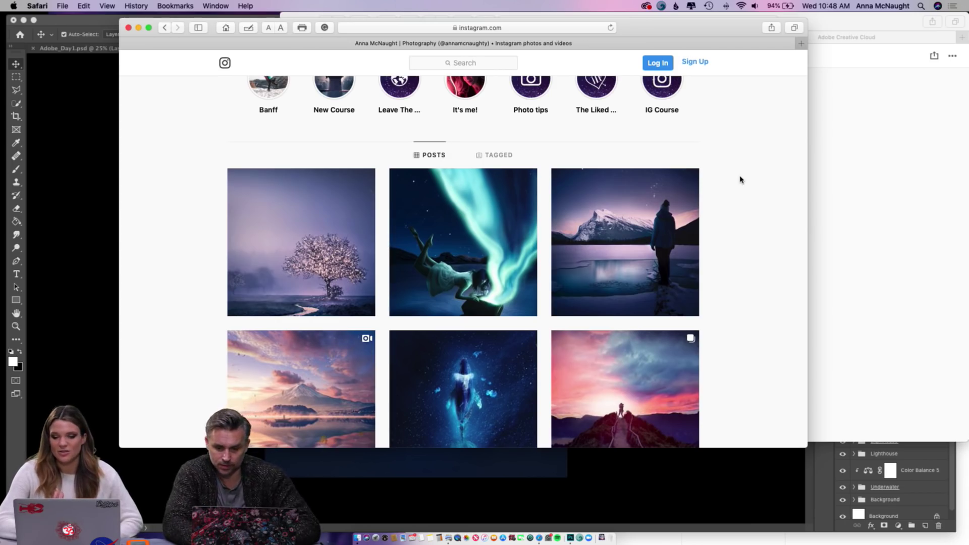
- Switch to Photoshop, view the Adobe_Day1.psd airplane window composite zoomed out, and return to Adobe_LiveDay2.psd
left_click(93, 124)
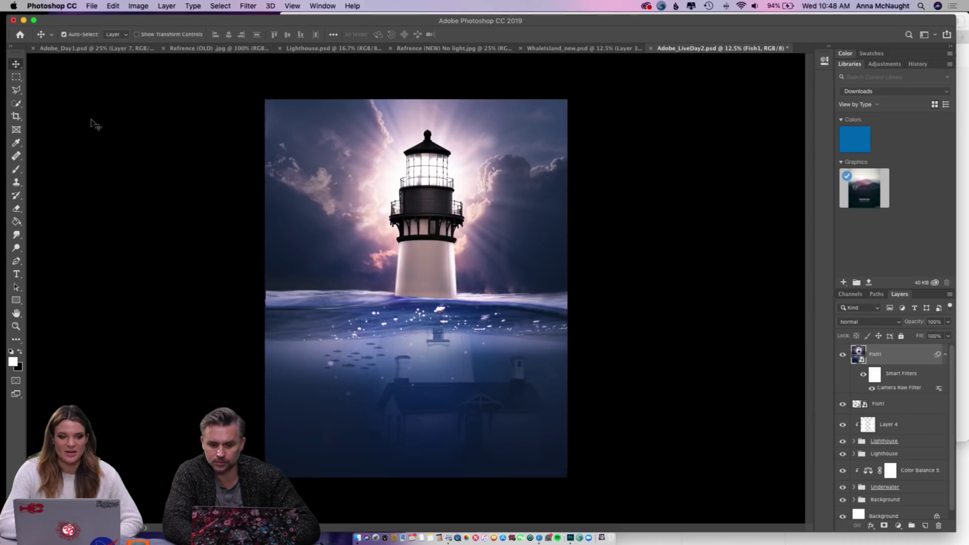
left_click(84, 49)
key("super+minus")
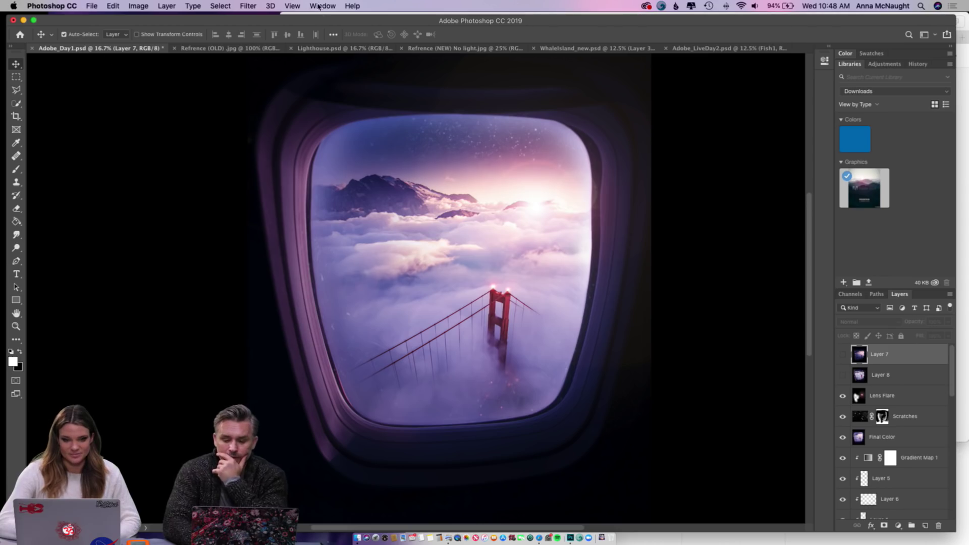
left_click(312, 49)
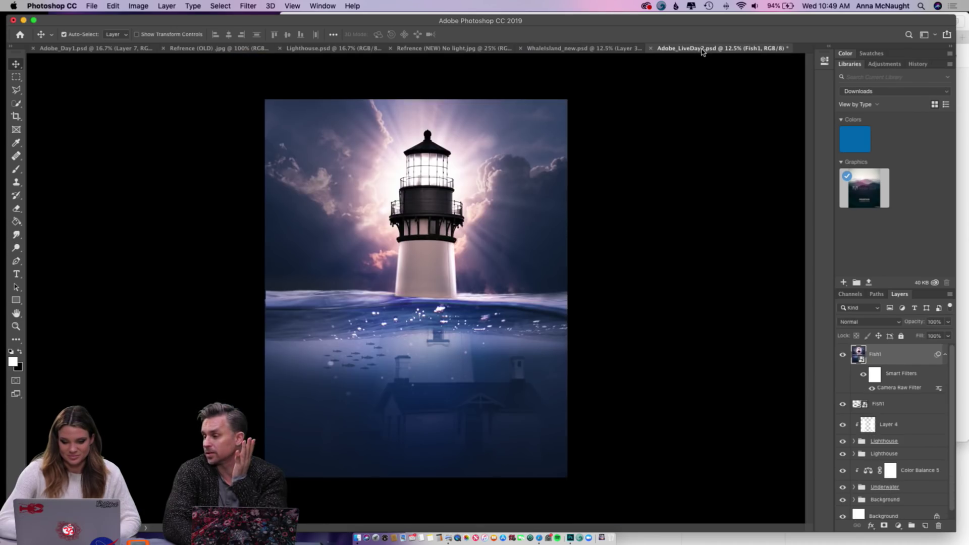
- Switch to Safari and open the Adobe Stock website at stock.adobe.com
left_click(539, 525)
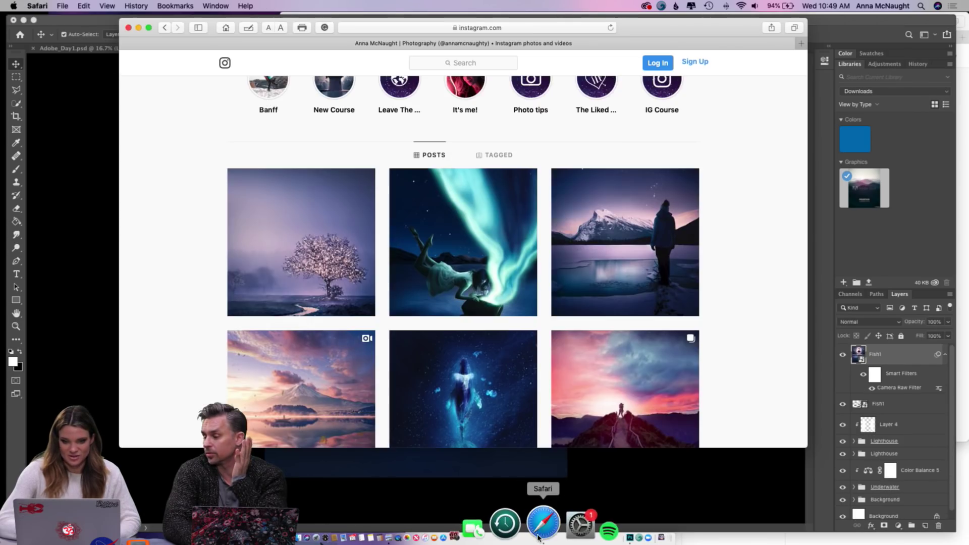
left_click(522, 30)
type("sto")
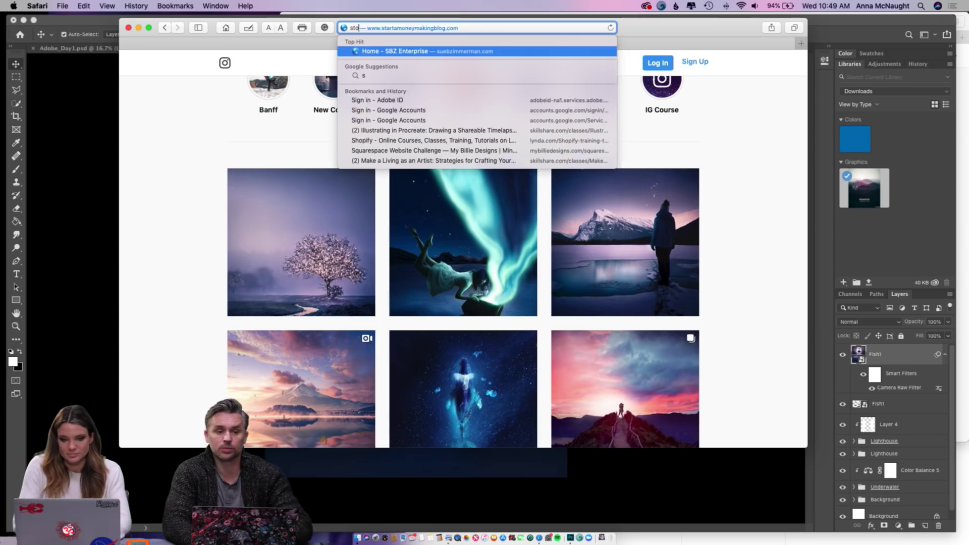
type("ck.ado")
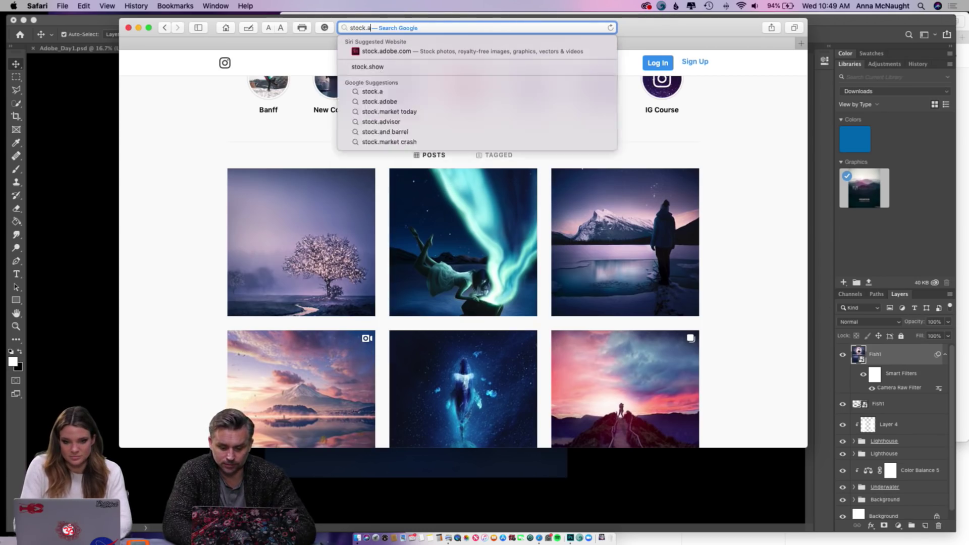
left_click(506, 57)
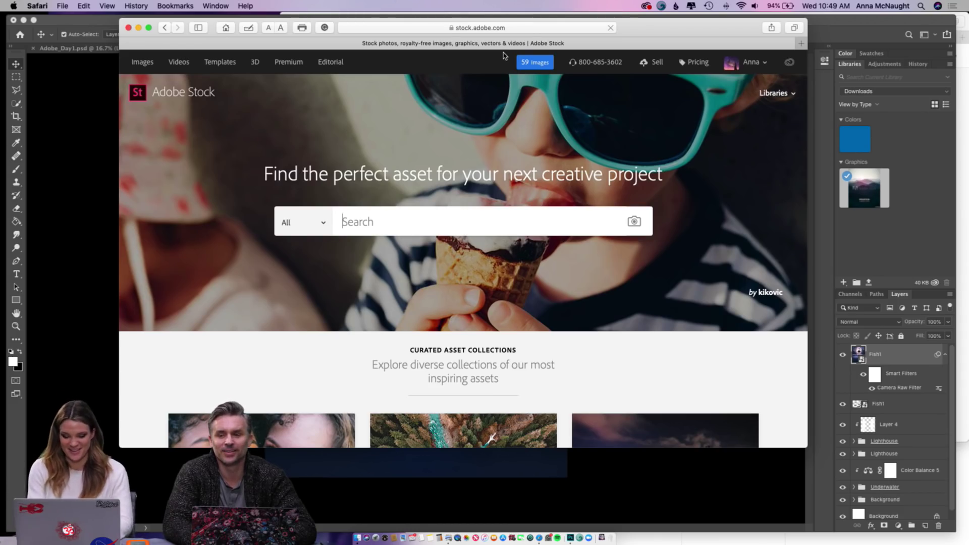
- Search Adobe Stock for "octopus" and browse the resulting images
type("octopus")
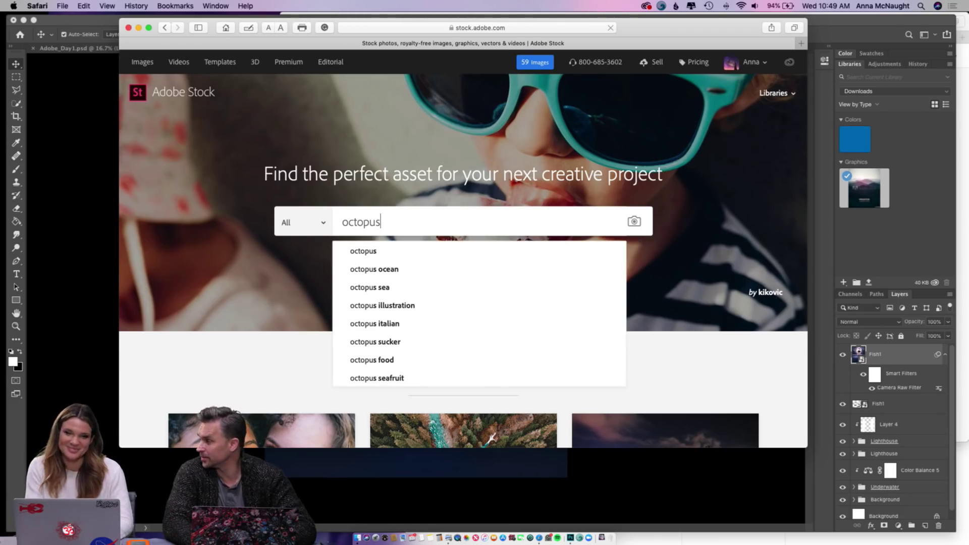
key("Return")
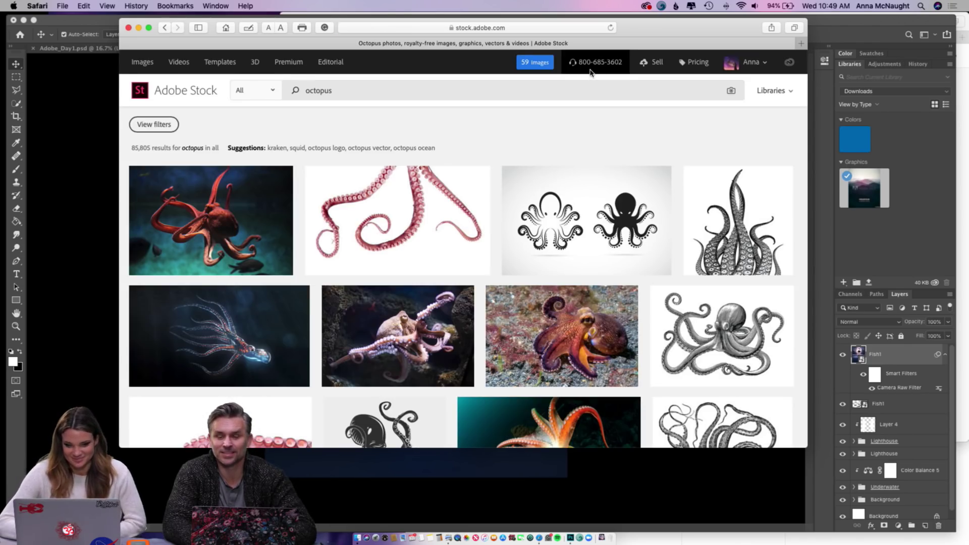
scroll(591, 72, "down", 4)
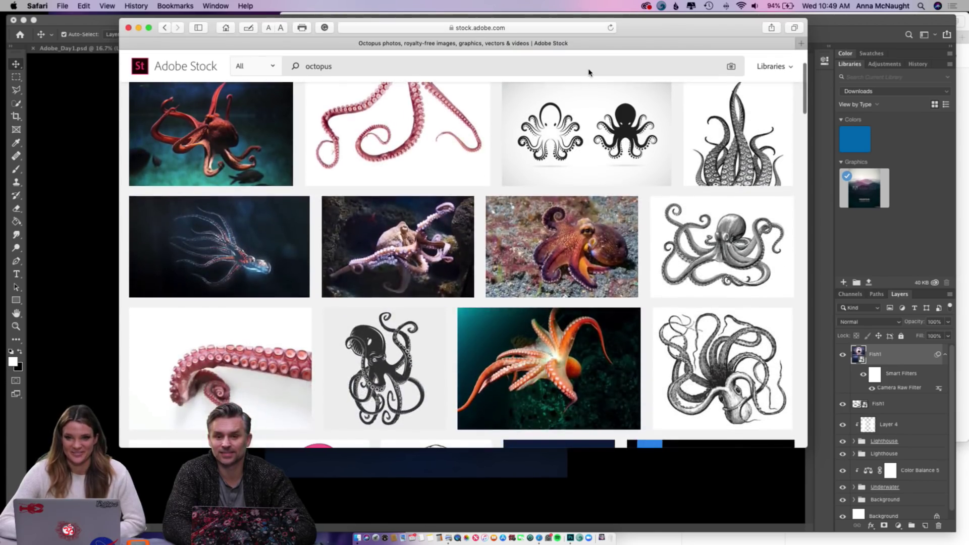
scroll(588, 69, "down", 5)
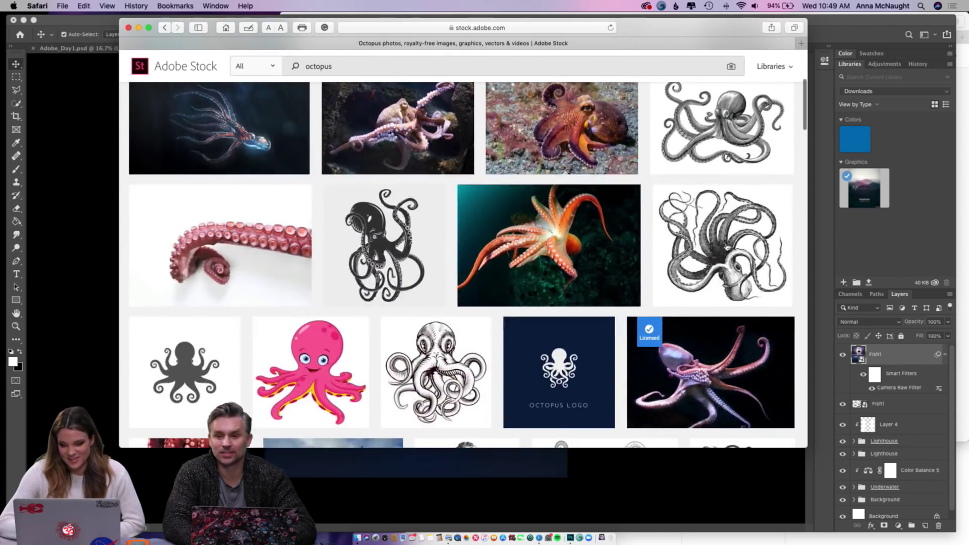
- Enlarge the browser window, download the licensed octopus photo on a black background, and close its preview
left_click_drag(809, 451, 810, 524)
mouse_move(575, 383)
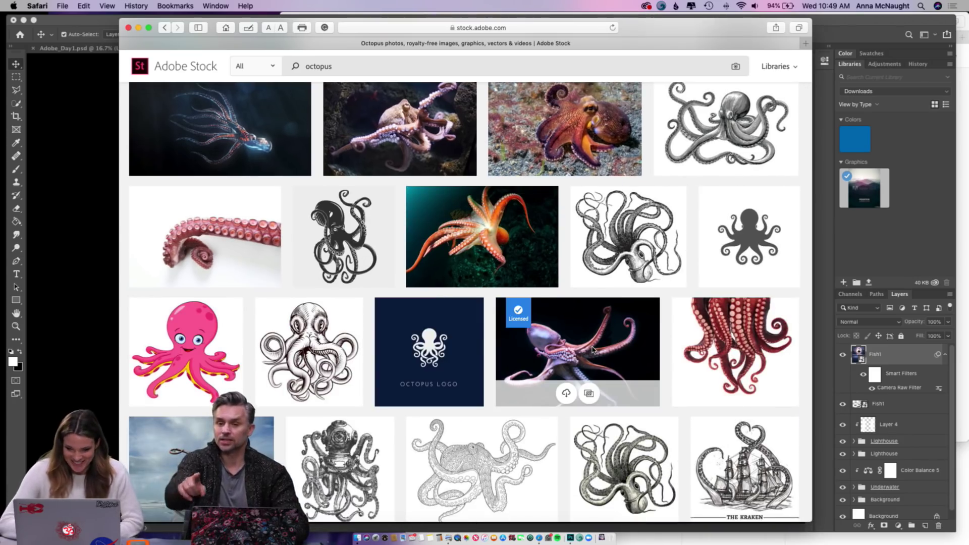
left_click(567, 393)
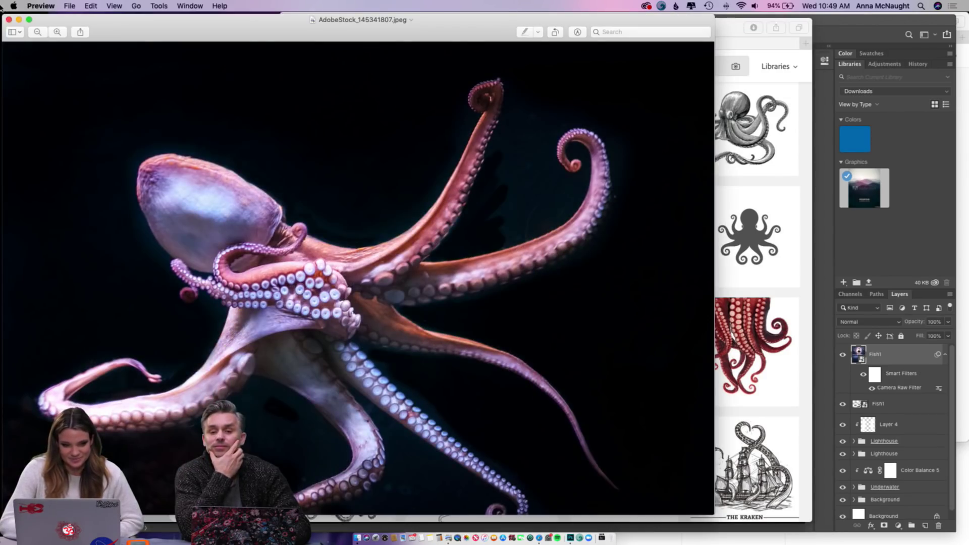
left_click(9, 21)
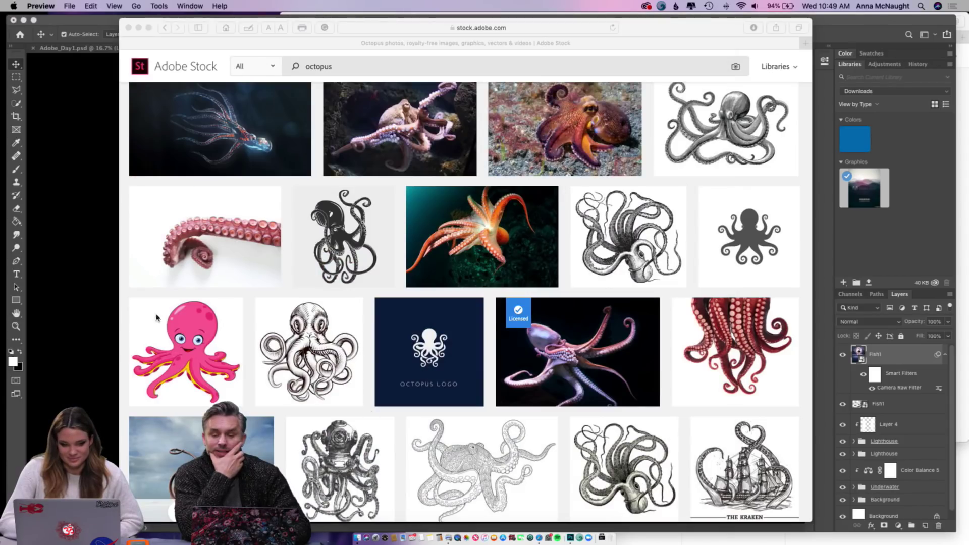
- Switch to Photoshop, open AdobeStock_145341807.jpeg in its own floating window, and copy the octopus image into Adobe_LiveDay2.psd
left_click(92, 333)
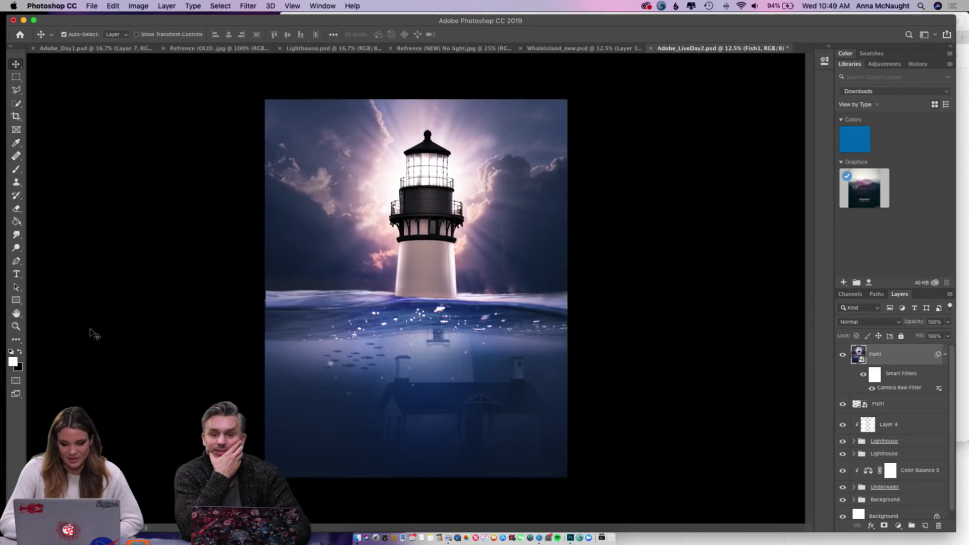
left_click(603, 535)
left_click(616, 477)
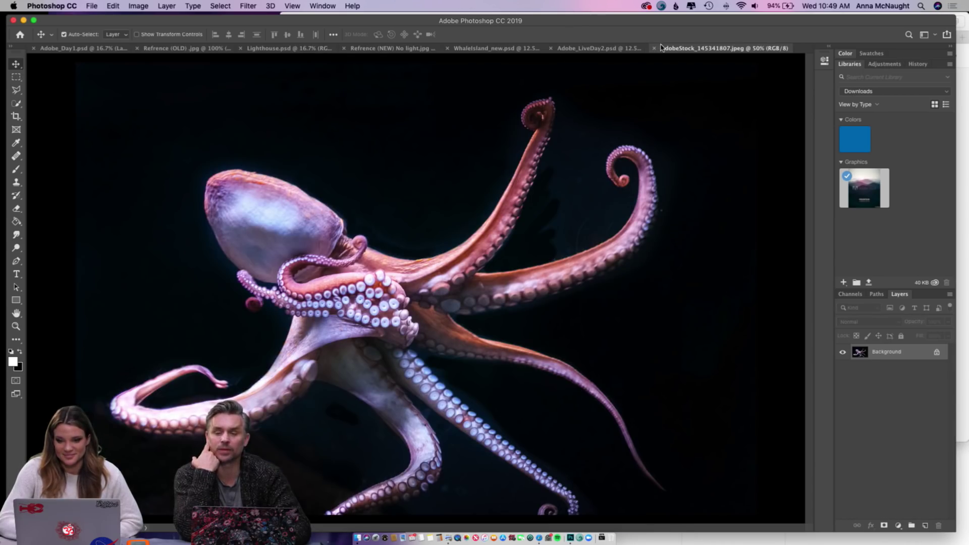
left_click_drag(662, 47, 667, 230)
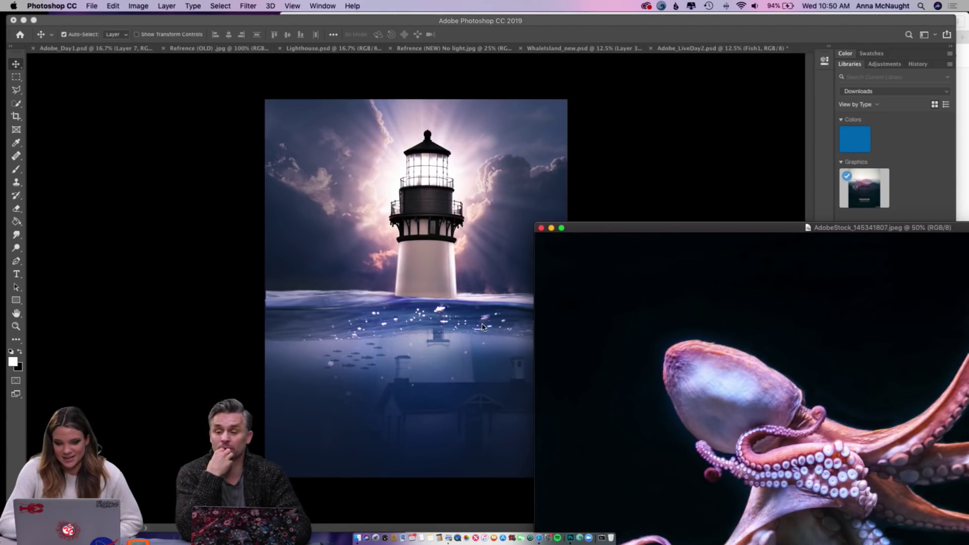
left_click_drag(389, 306, 347, 270)
- Set the octopus layer's blend mode to Screen and scale it to about 213%, positioned over the underwater area
left_click(858, 323)
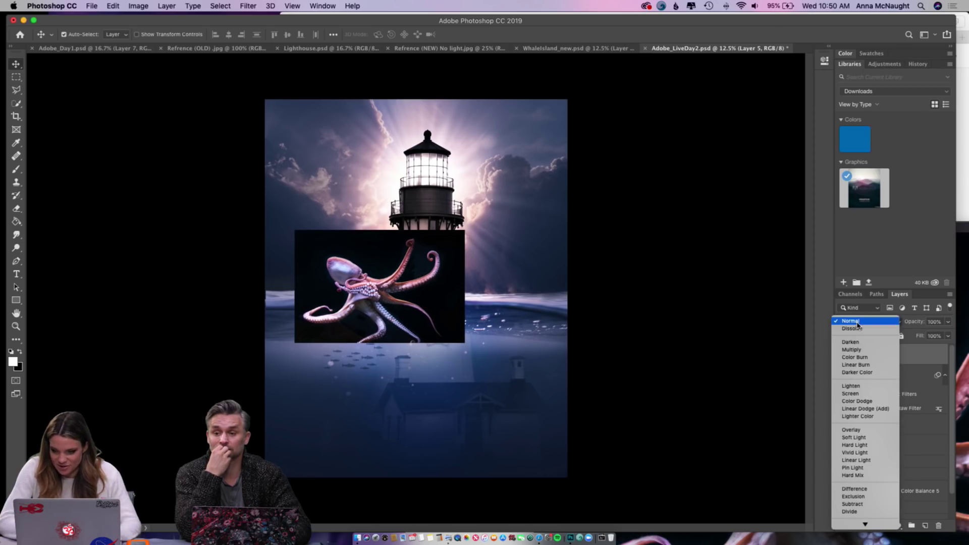
left_click(867, 393)
key("super+t")
left_click_drag(472, 230, 662, 102)
left_click_drag(455, 248, 431, 407)
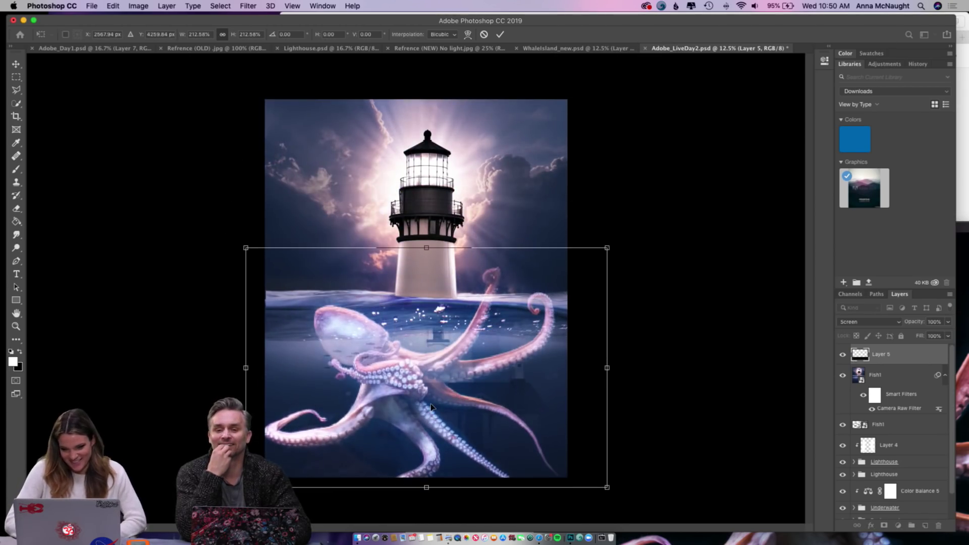
- Rotate the octopus about -106° so its tentacles reach upward, and move it to the lower-right corner of the water
left_click_drag(626, 238, 316, 233)
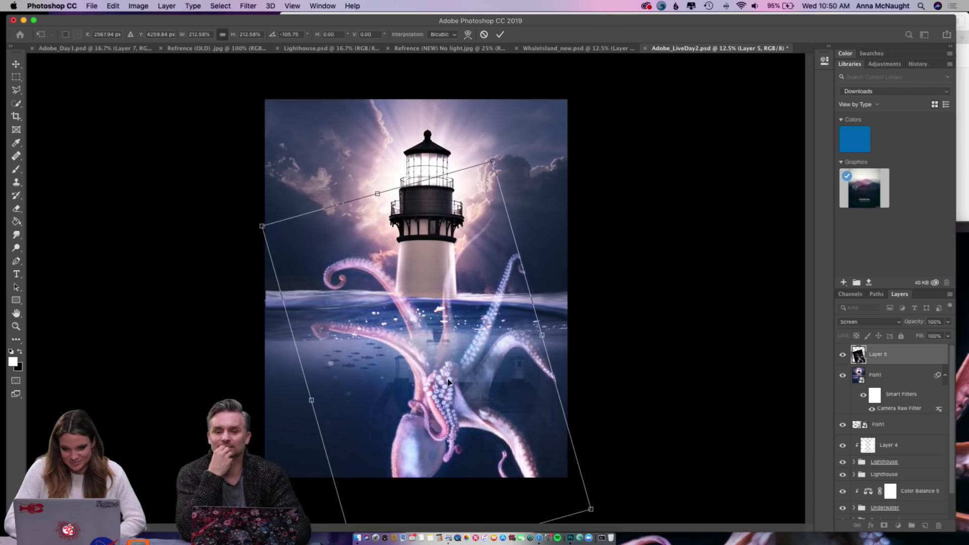
left_click_drag(449, 382, 514, 489)
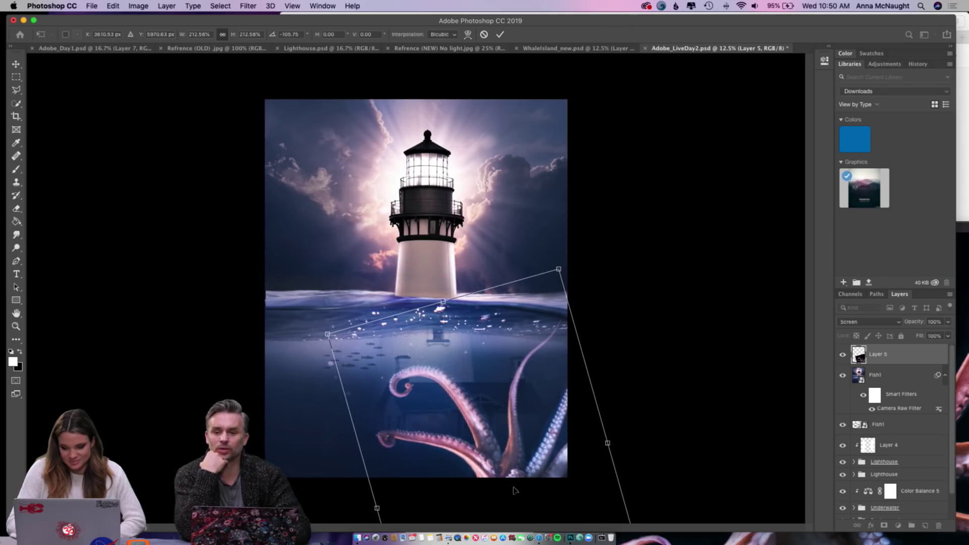
key("Return")
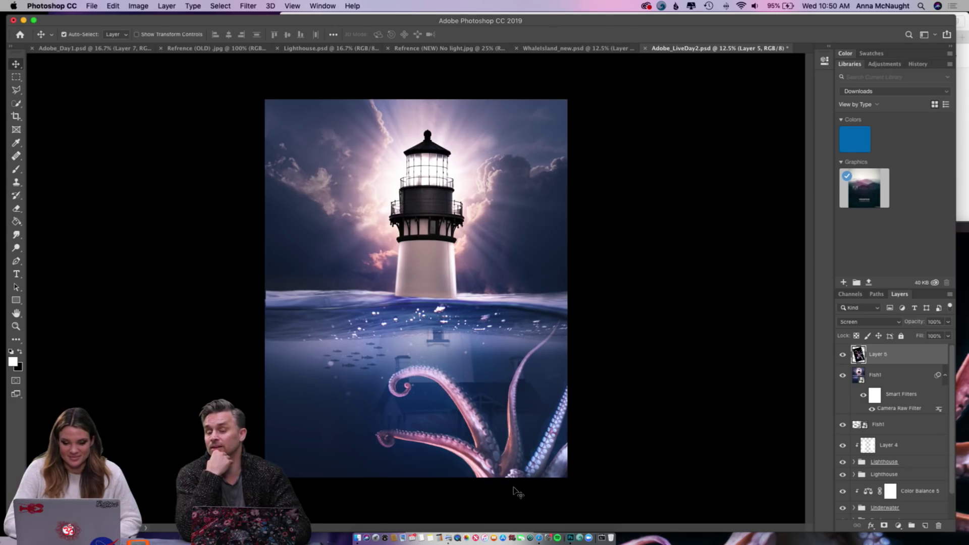
- Hide the Fish1 layer with the Camera Raw Filter and move the octopus layer directly beneath the Underwater group
left_click(842, 376)
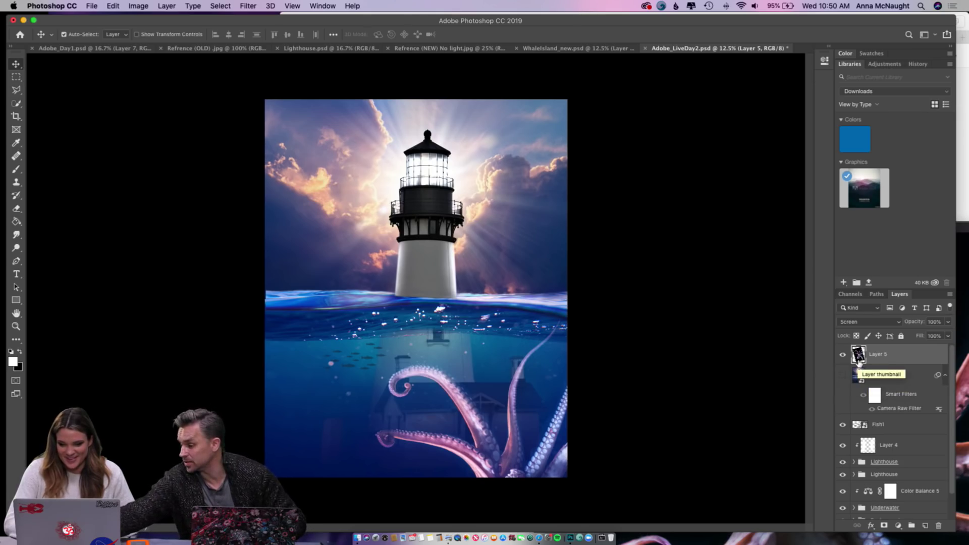
left_click_drag(858, 361, 901, 503)
scroll(902, 505, "down", 2)
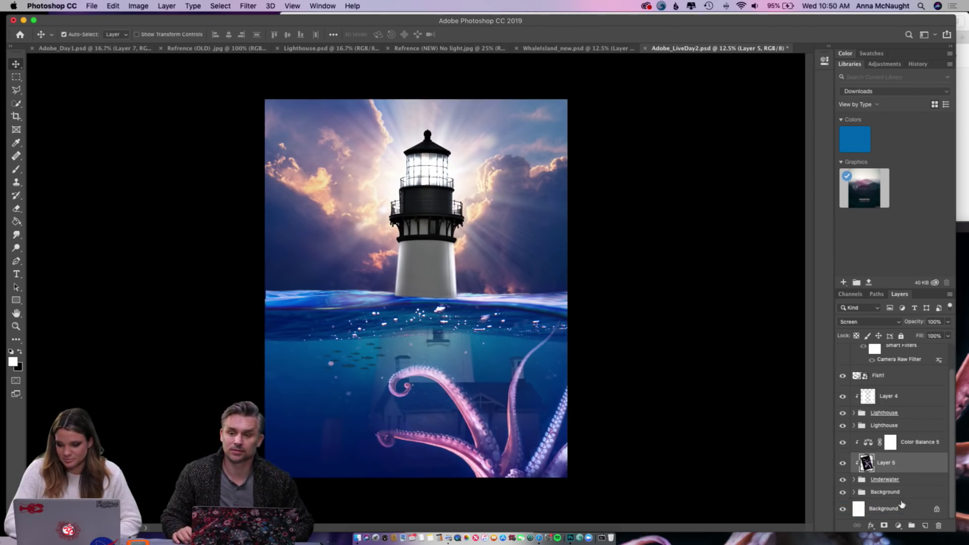
left_click_drag(867, 463, 869, 487)
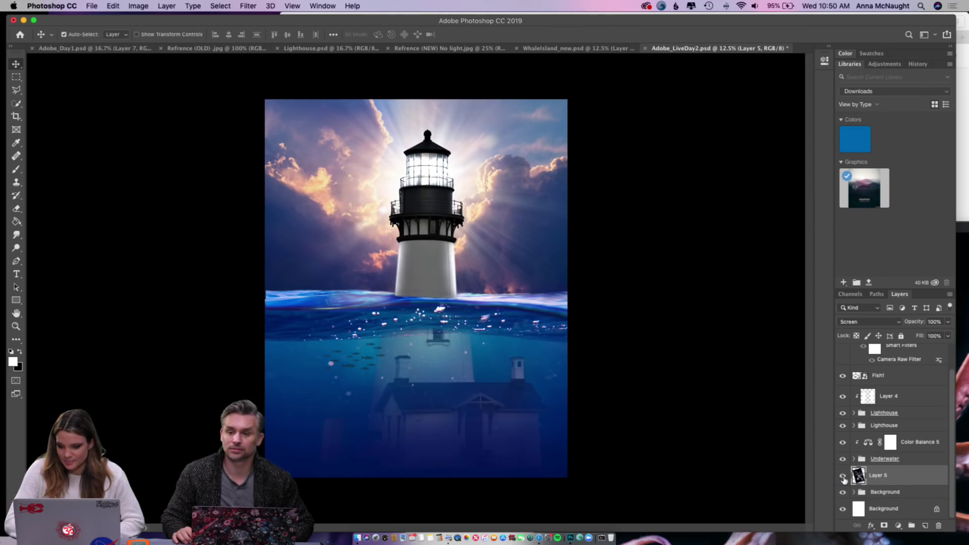
left_click(843, 459)
left_click(843, 459)
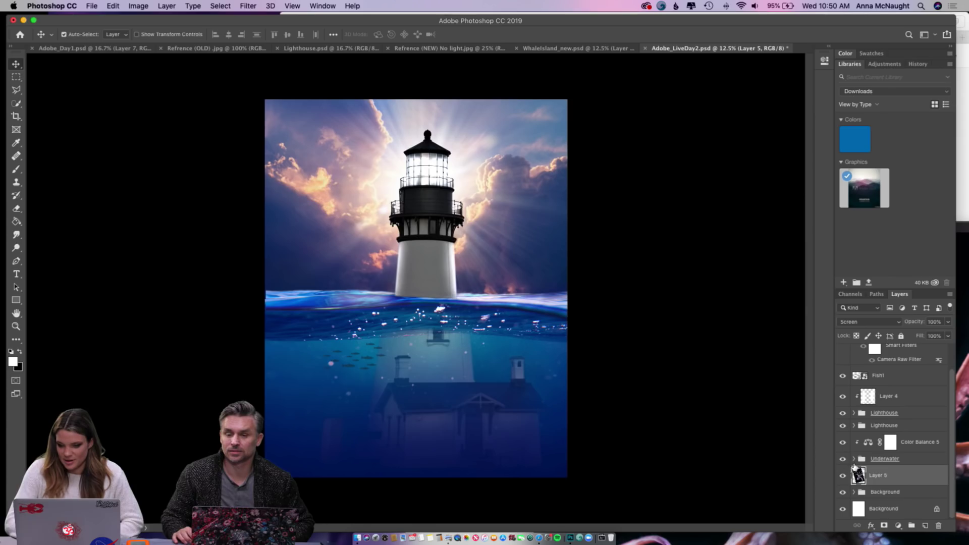
- Expand the Underwater group, place the octopus layer between the upper Underwater layer and Curves 1, and compare visibility of both layers
left_click(853, 460)
scroll(854, 464, "down", 5)
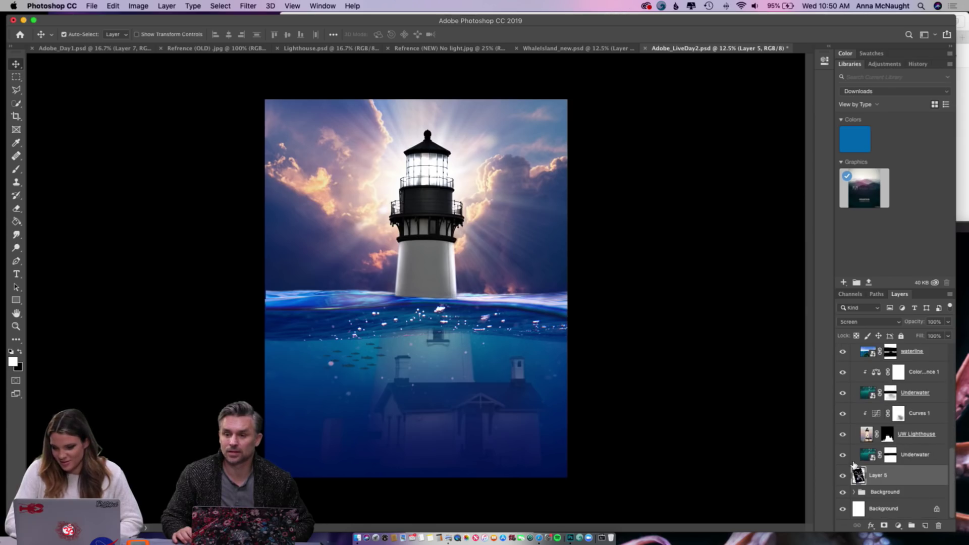
left_click_drag(858, 474, 907, 400)
left_click(843, 414)
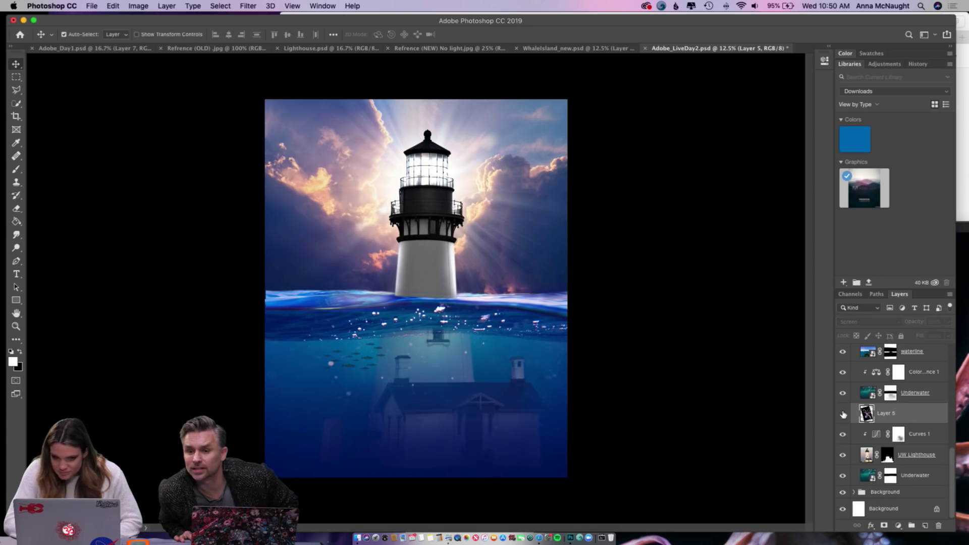
left_click(843, 413)
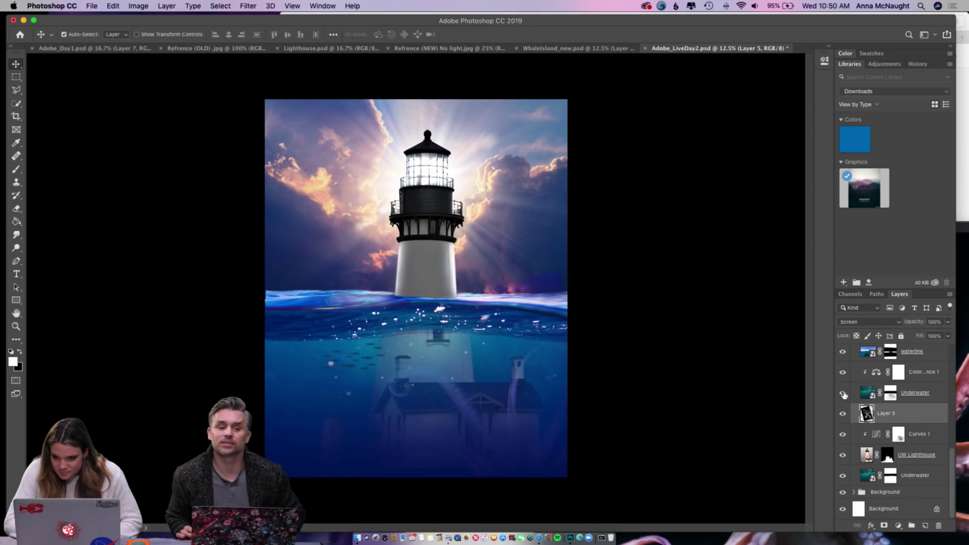
left_click(842, 393)
left_click(842, 393)
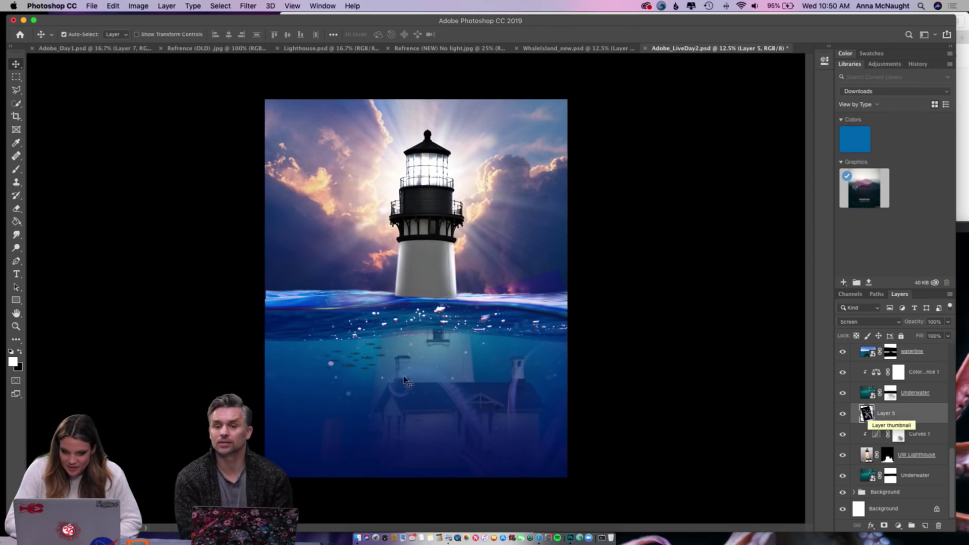
- Turn off Auto-Select and shift the octopus layer left and slightly up over the submerged house
left_click_drag(459, 373, 463, 386)
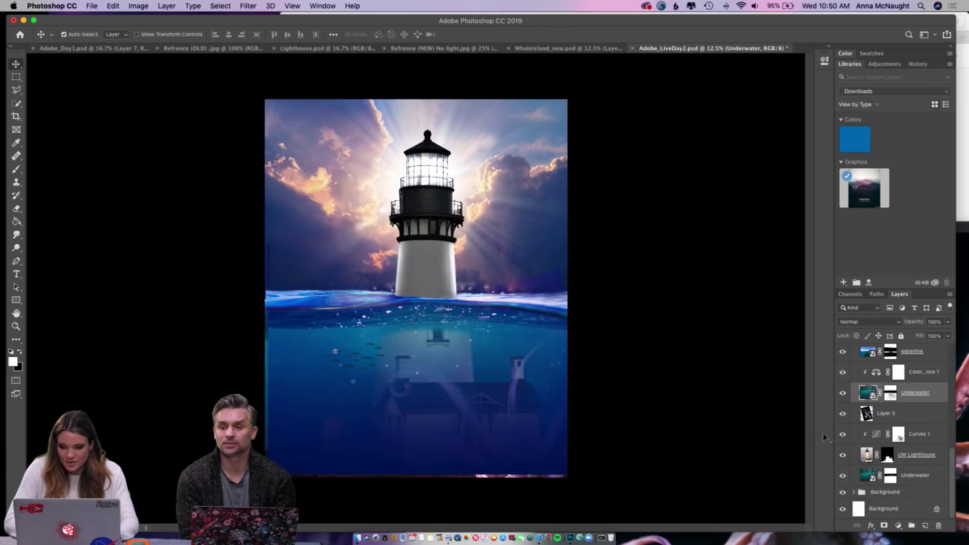
left_click(886, 413)
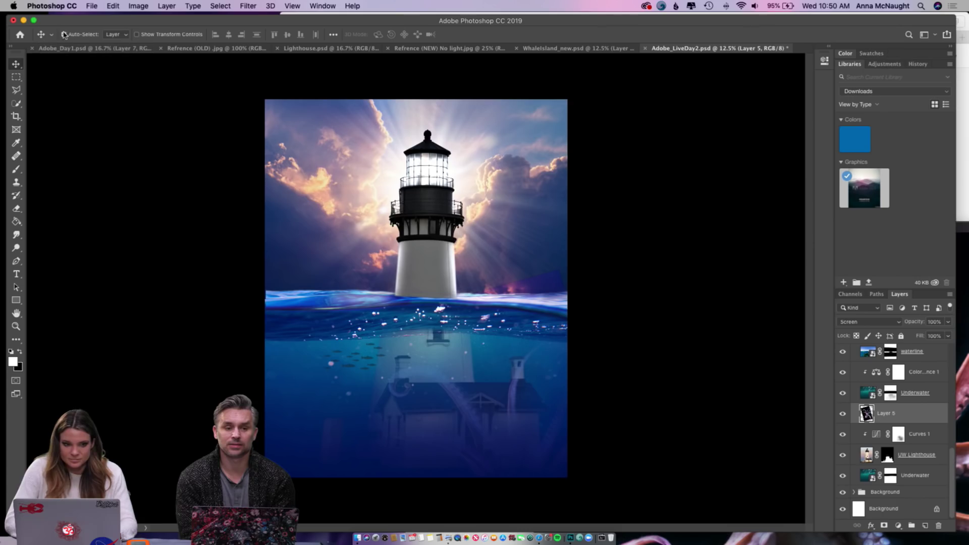
left_click_drag(518, 442, 465, 423)
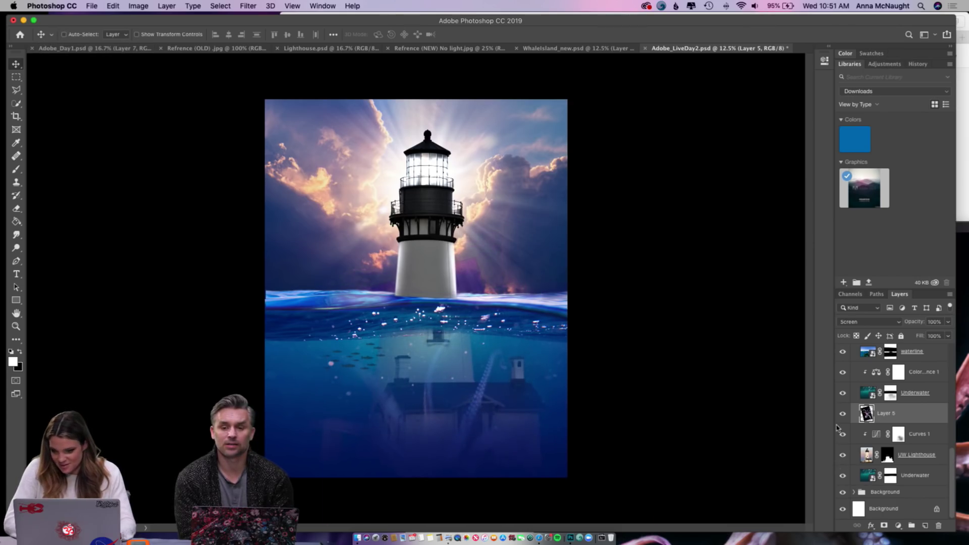
- Set the octopus layer to Normal, move it between Layer 3 and Layer 2, and dismiss the Java notice
left_click(891, 323)
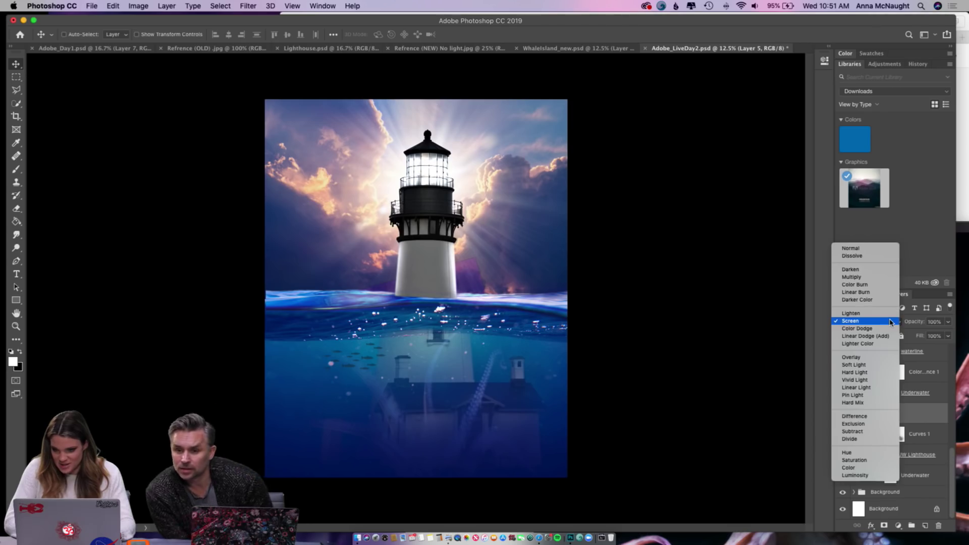
left_click(879, 249)
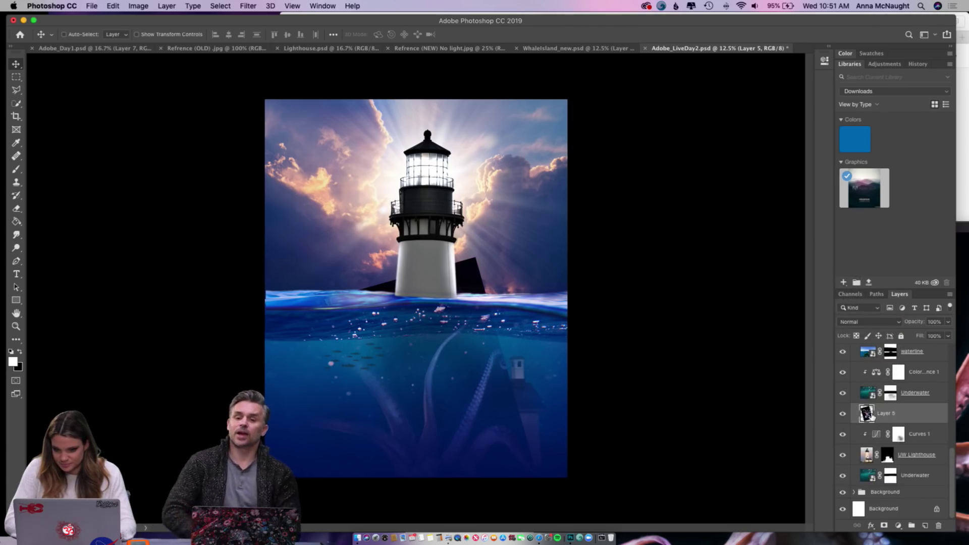
scroll(872, 416, "up", 1)
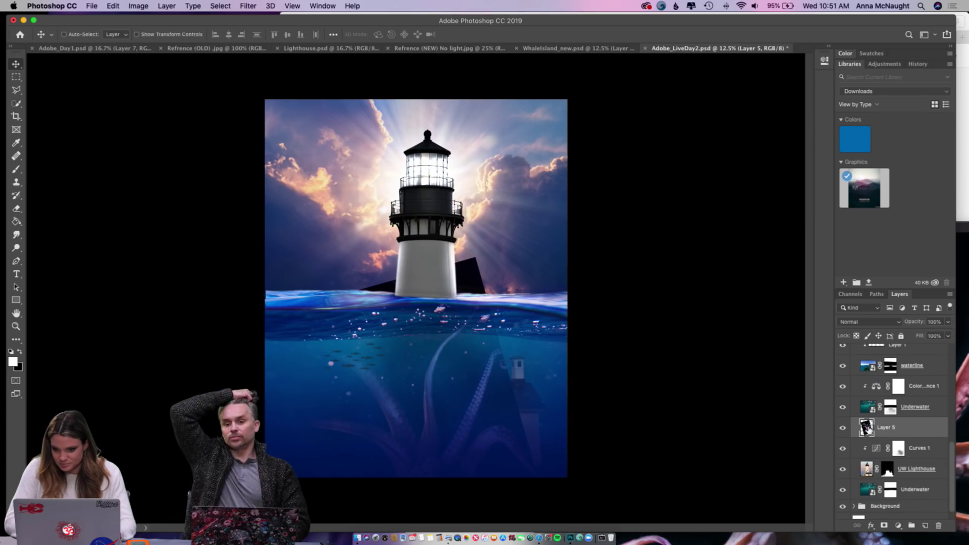
scroll(869, 428, "up", 3)
left_click_drag(867, 468, 903, 364)
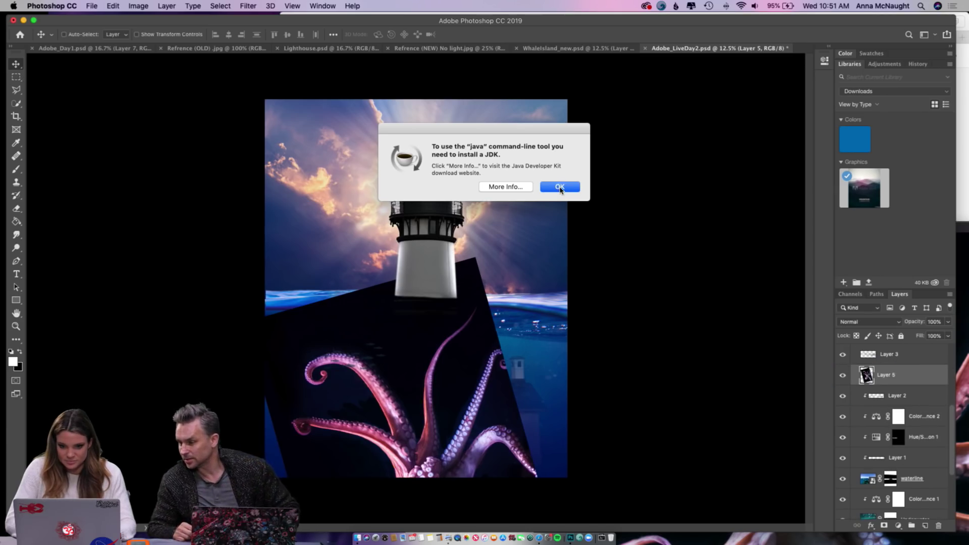
left_click(560, 187)
- Set the octopus layer's blend mode back to Screen and nudge the tentacles up and to the right
left_click(862, 324)
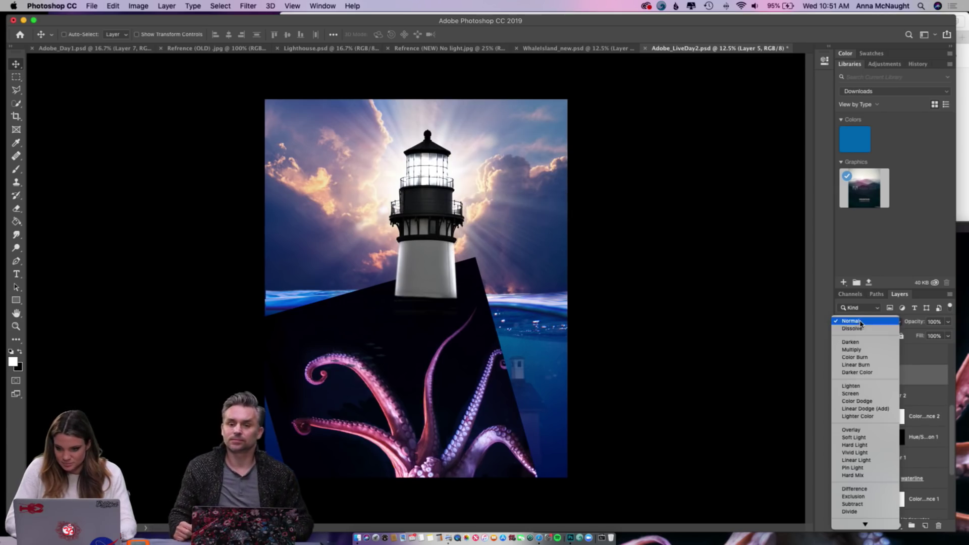
left_click(861, 396)
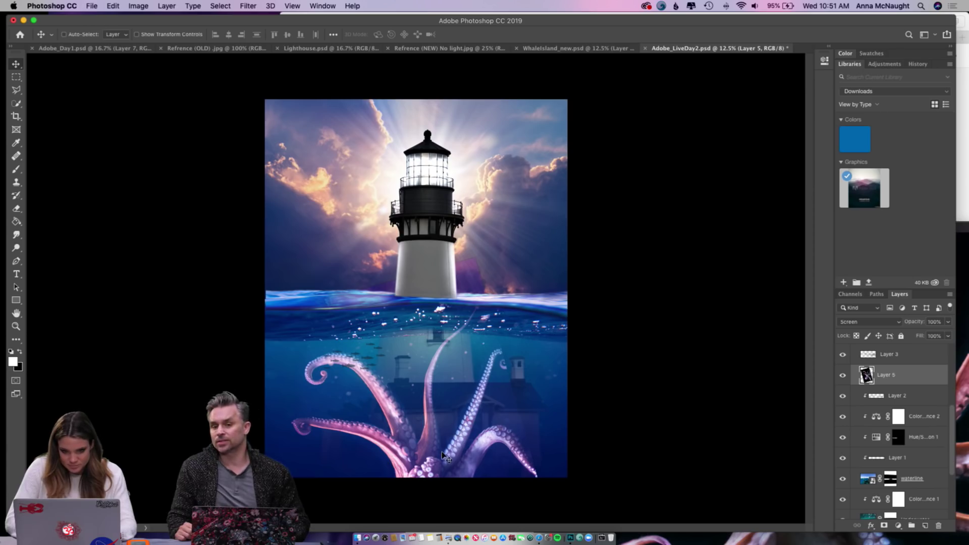
left_click_drag(443, 455, 471, 437)
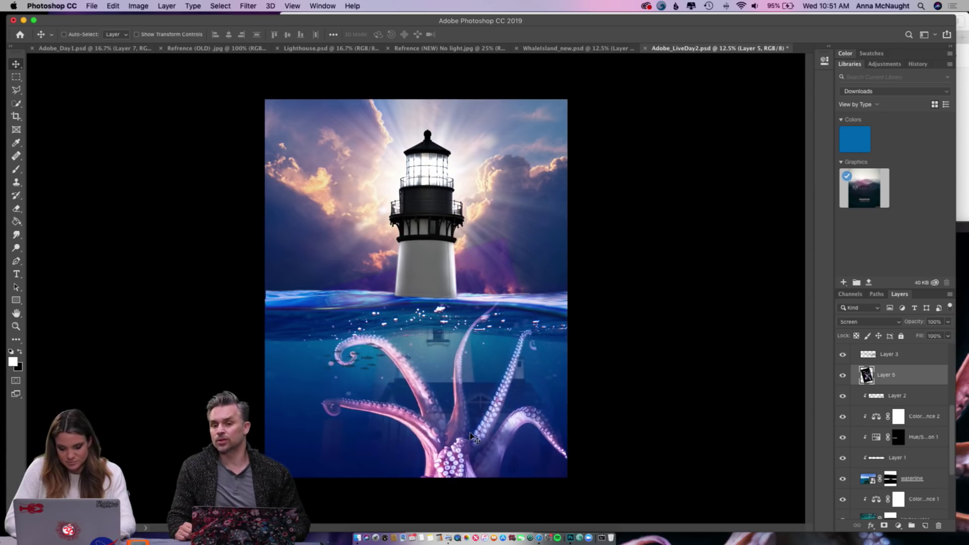
- Enlarge the octopus layer to about 108% and rotate it about -34° around the lighthouse base, dismissing the Backblaze notice
key("super+t")
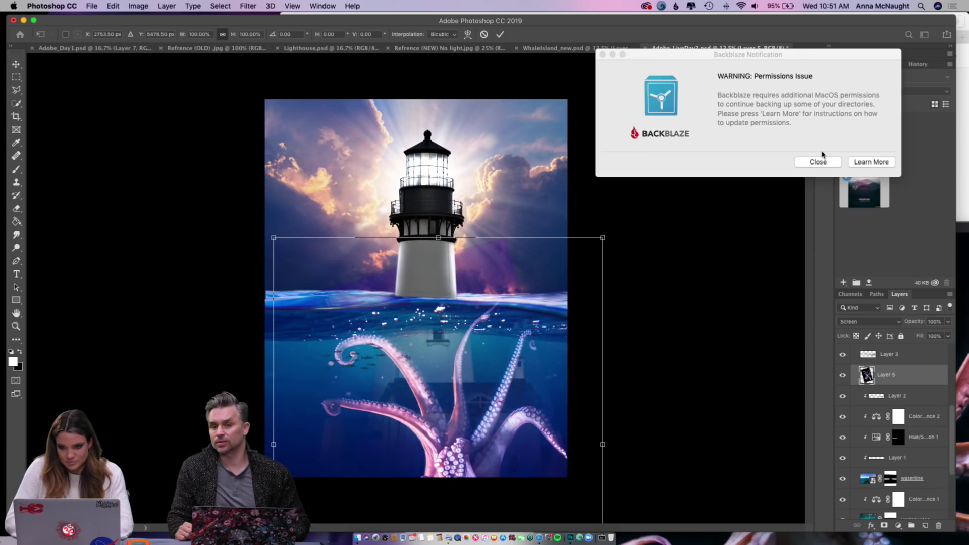
left_click(818, 161)
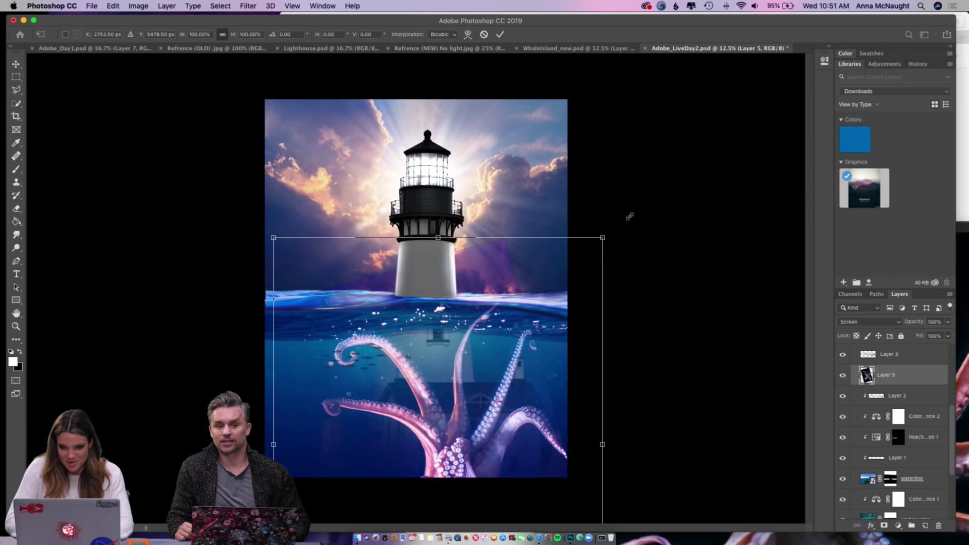
left_click_drag(604, 238, 637, 209)
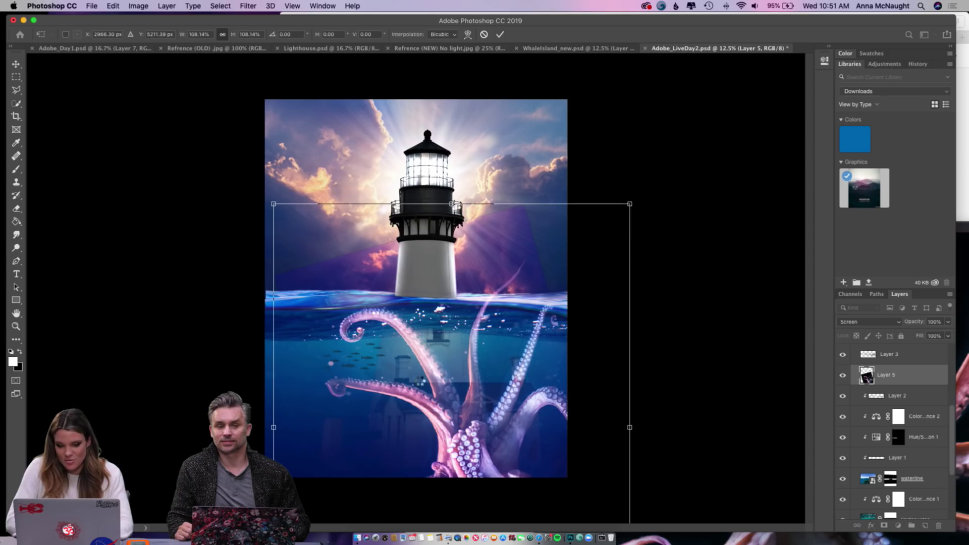
key("ctrl+z")
key("super+t")
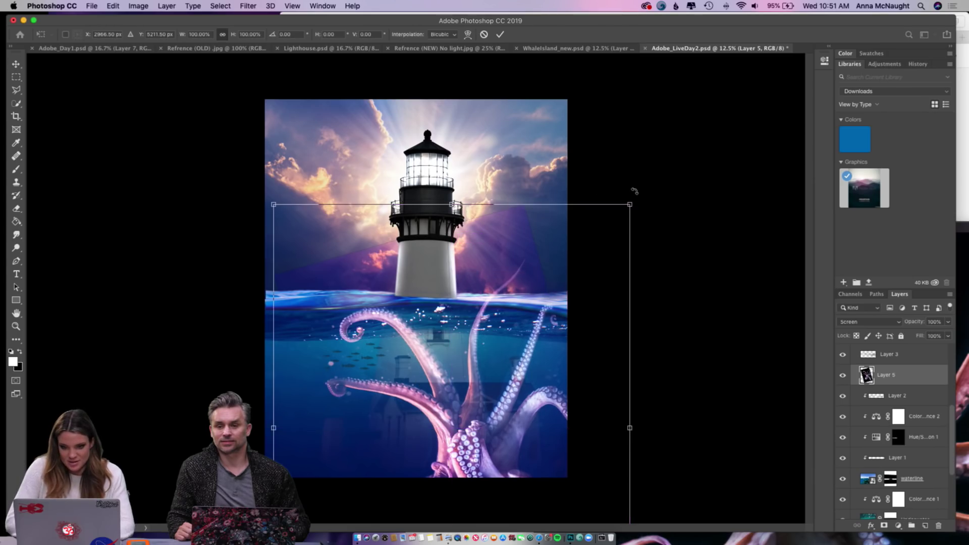
left_click_drag(635, 191, 467, 240)
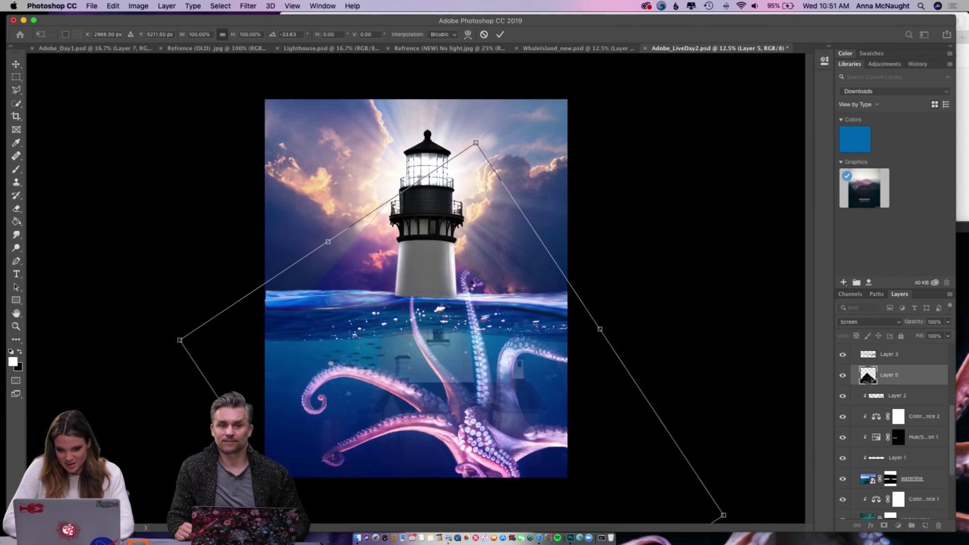
key("Return")
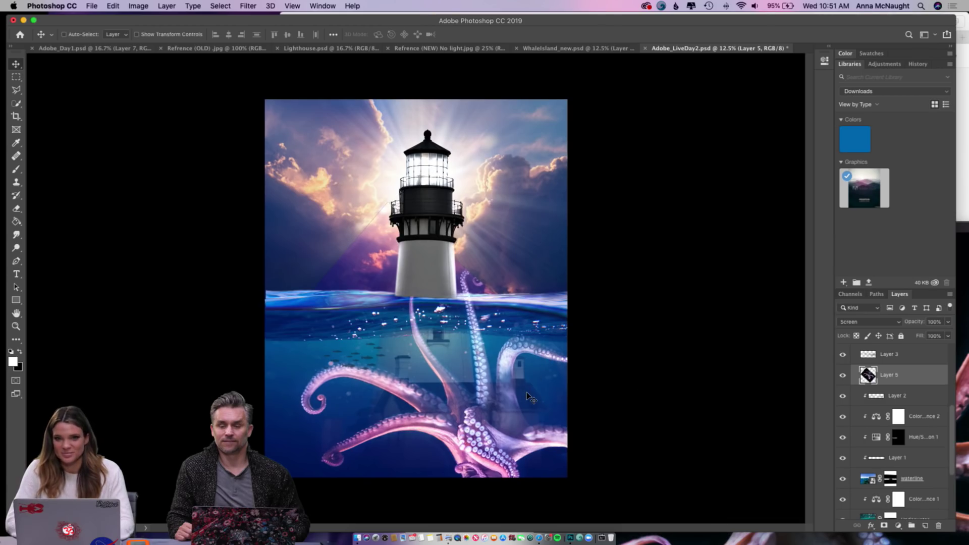
- Nudge the octopus layer up and to the left, add a mask to it, and paint out everything above the waterline with a 1100 px brush
mouse_move(454, 432)
left_mouse_down()
mouse_move(431, 410)
mouse_move(441, 424)
mouse_move(444, 417)
left_mouse_up()
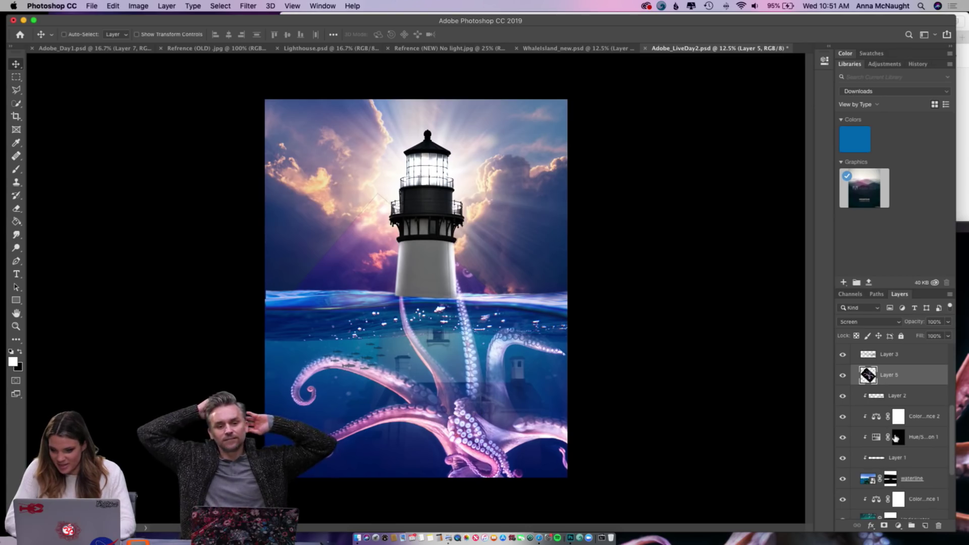
left_click(884, 525)
left_click(17, 169)
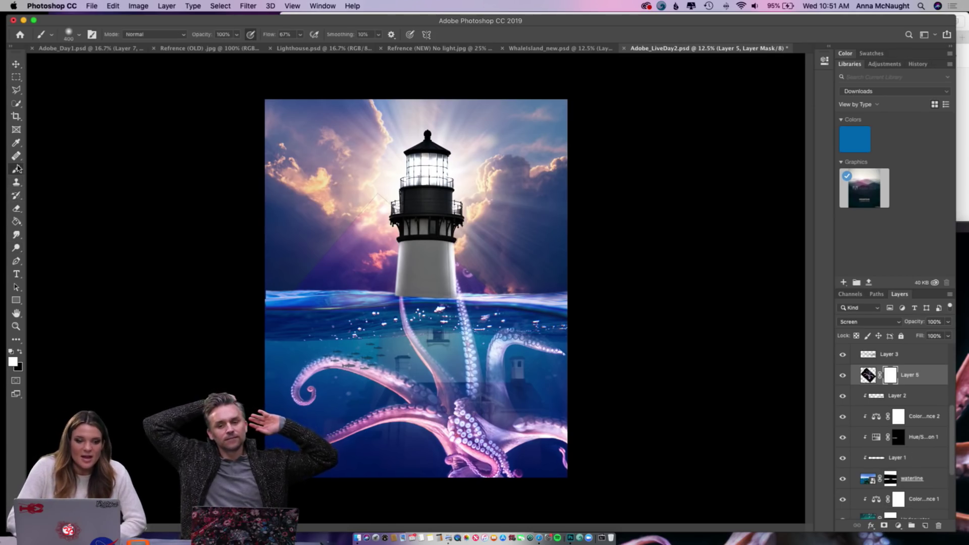
key("bracketright")
key("bracketright")
key("bracketright")
key("bracketright")
key("bracketright")
key("bracketright")
key("bracketright")
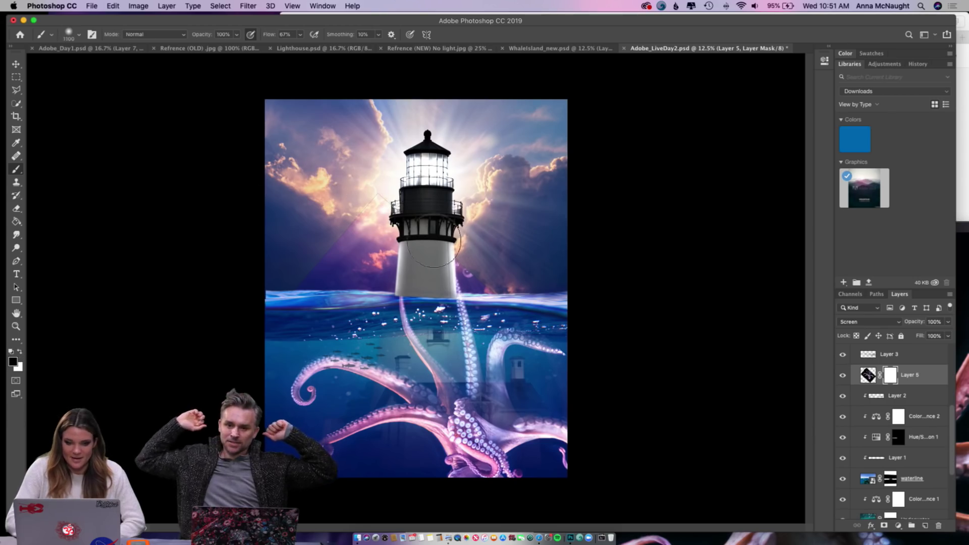
mouse_move(251, 222)
left_mouse_down()
mouse_move(262, 275)
mouse_move(573, 255)
mouse_move(524, 268)
left_mouse_up()
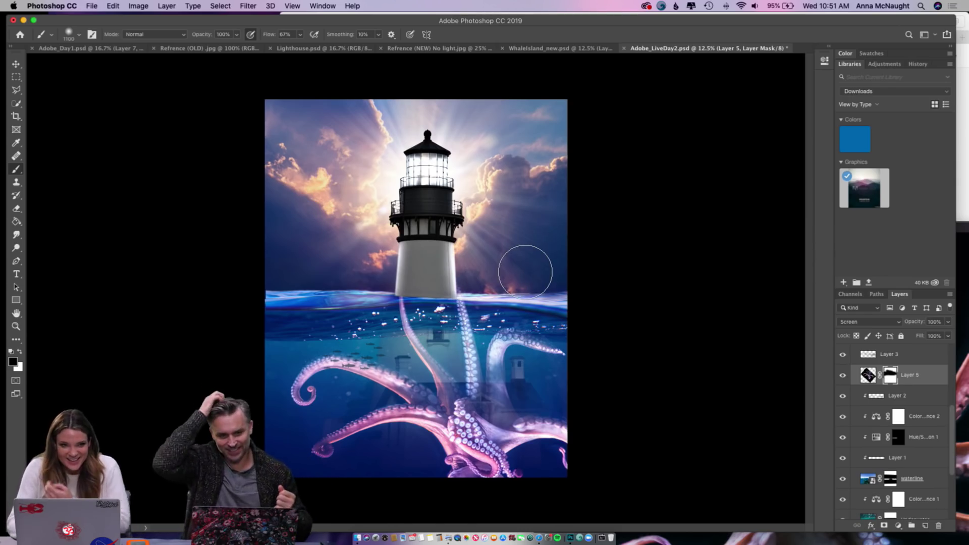
- Mask out the tentacle under the lighthouse and the arm bases over the submerged house with a 600 px black brush
key("bracketleft")
key("bracketleft")
key("bracketleft")
key("bracketleft")
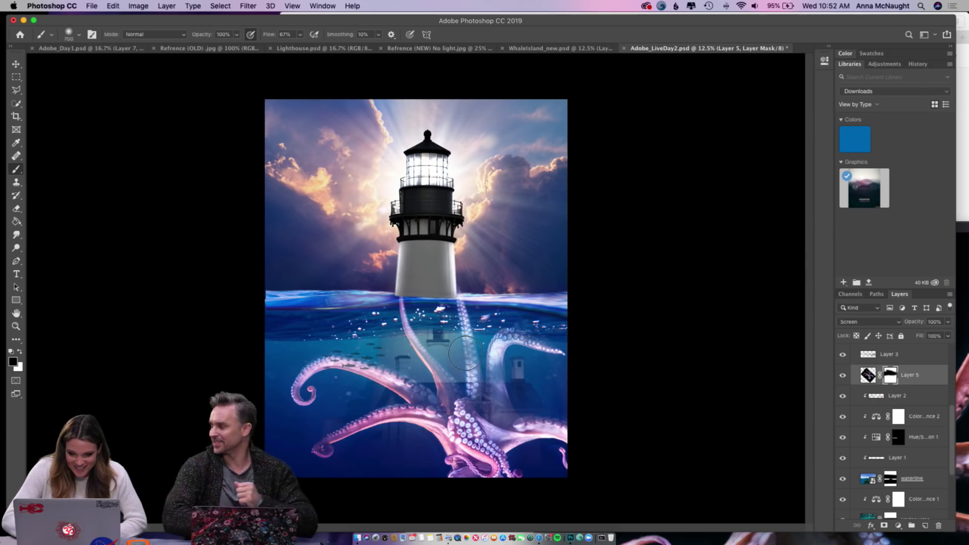
key("super+z")
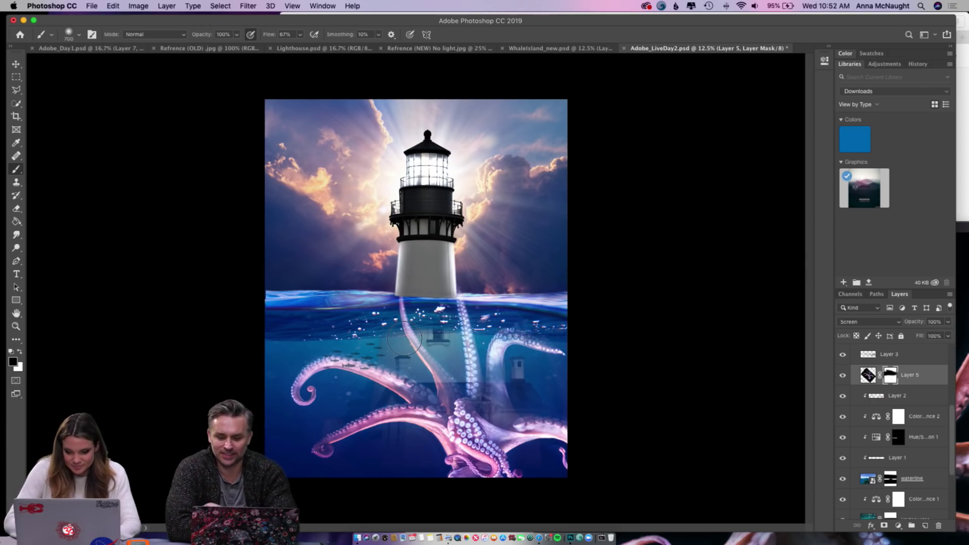
key("super+plus")
key("bracketleft")
key("bracketleft")
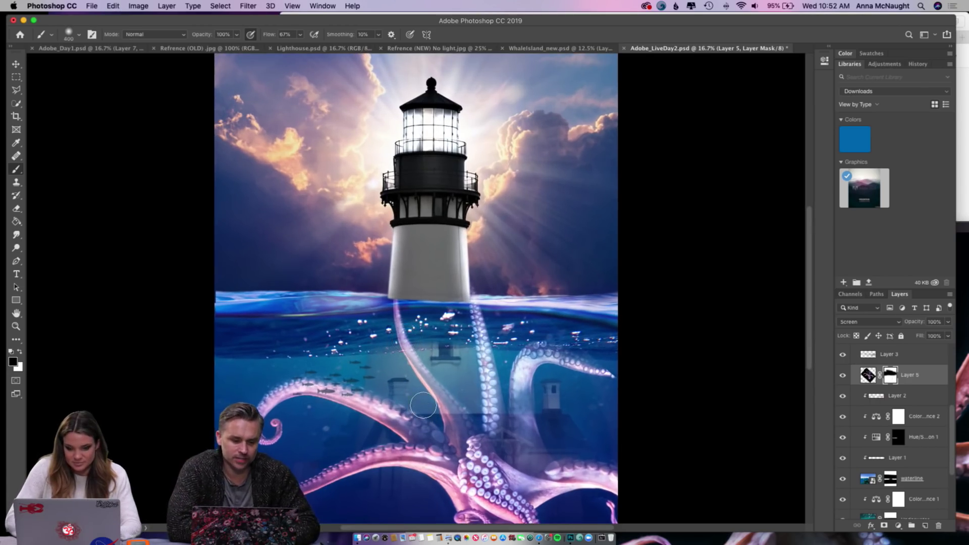
scroll(417, 353, "down", 2)
mouse_move(445, 343)
left_mouse_down()
mouse_move(440, 460)
mouse_move(441, 334)
mouse_move(416, 445)
mouse_move(397, 415)
mouse_move(404, 308)
mouse_move(370, 354)
mouse_move(387, 321)
mouse_move(361, 442)
mouse_move(389, 310)
mouse_move(423, 333)
mouse_move(388, 255)
mouse_move(423, 360)
left_mouse_up()
mouse_move(444, 328)
left_mouse_down()
mouse_move(467, 419)
mouse_move(467, 397)
mouse_move(525, 404)
mouse_move(455, 392)
mouse_move(533, 388)
left_mouse_up()
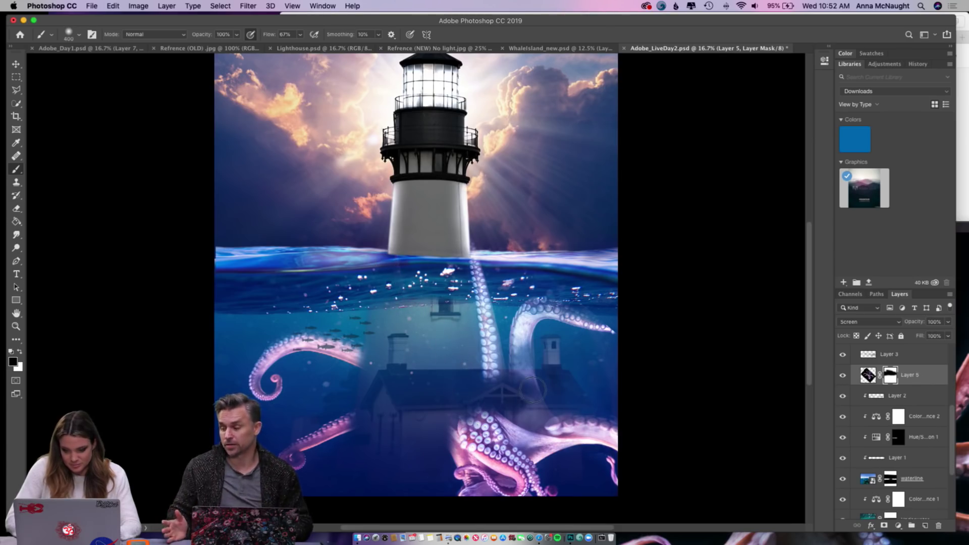
- Mask out the right tentacle's base around the chimney with a 175 px brush and the arm across the house's lower right with a 600 px brush
key("bracketleft")
key("bracketleft")
key("bracketleft")
key("bracketleft")
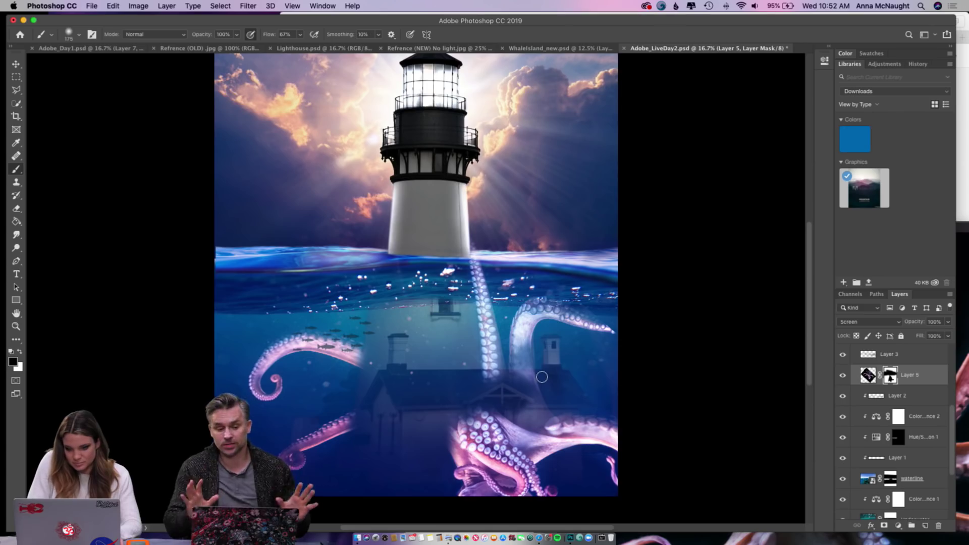
mouse_move(529, 376)
left_mouse_down()
mouse_move(480, 372)
mouse_move(483, 383)
mouse_move(577, 380)
mouse_move(448, 387)
mouse_move(555, 413)
mouse_move(545, 417)
mouse_move(549, 397)
mouse_move(564, 447)
mouse_move(566, 408)
mouse_move(578, 455)
mouse_move(578, 418)
mouse_move(596, 452)
left_mouse_up()
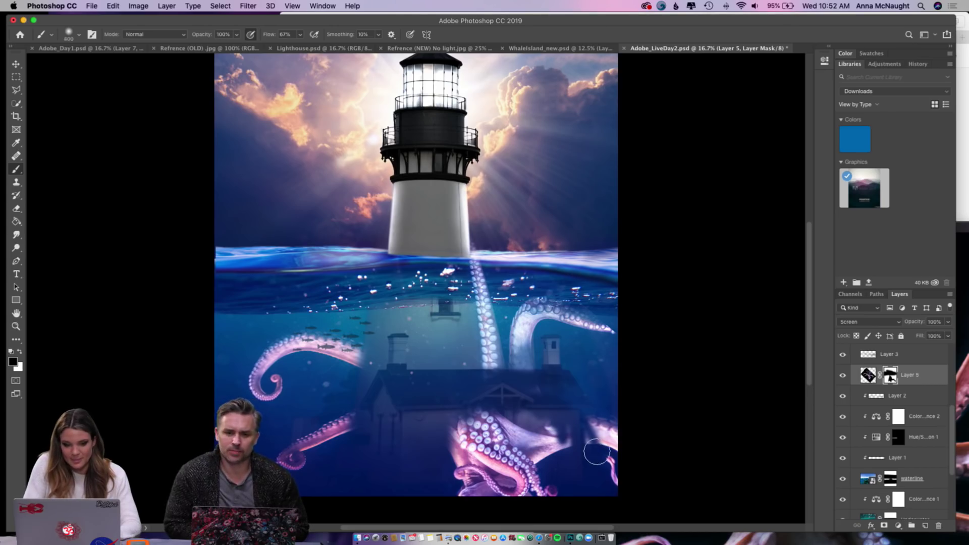
- Mask out the remaining octopus body in front of the house with a 700 px black brush
key("bracketright")
key("bracketright")
key("bracketright")
scroll(586, 448, "down", 5)
scroll(586, 448, "left", 1)
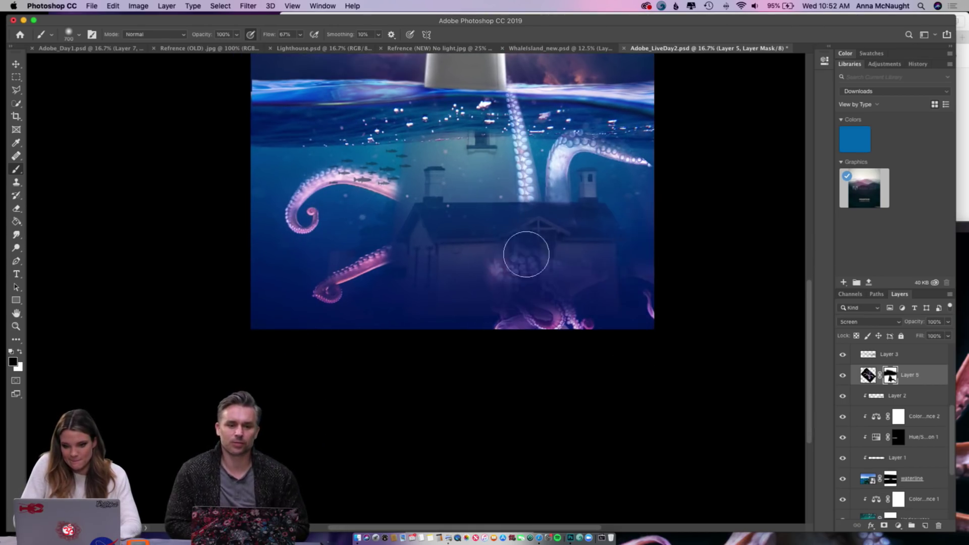
mouse_move(527, 253)
left_mouse_down()
mouse_move(514, 300)
mouse_move(764, 295)
mouse_move(507, 323)
mouse_move(447, 277)
left_mouse_up()
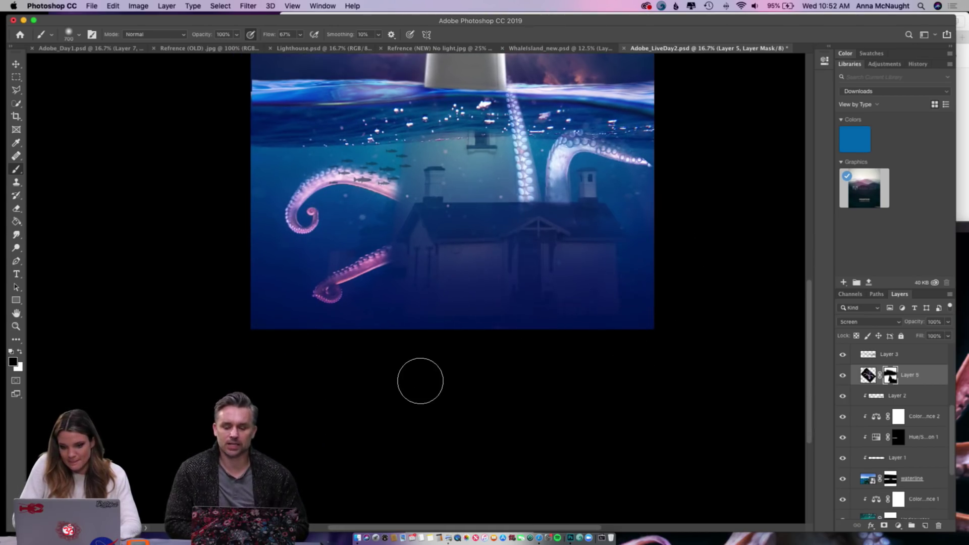
- Lower the octopus layer's opacity to 65%
scroll(421, 381, "up", 10)
scroll(421, 381, "right", 3)
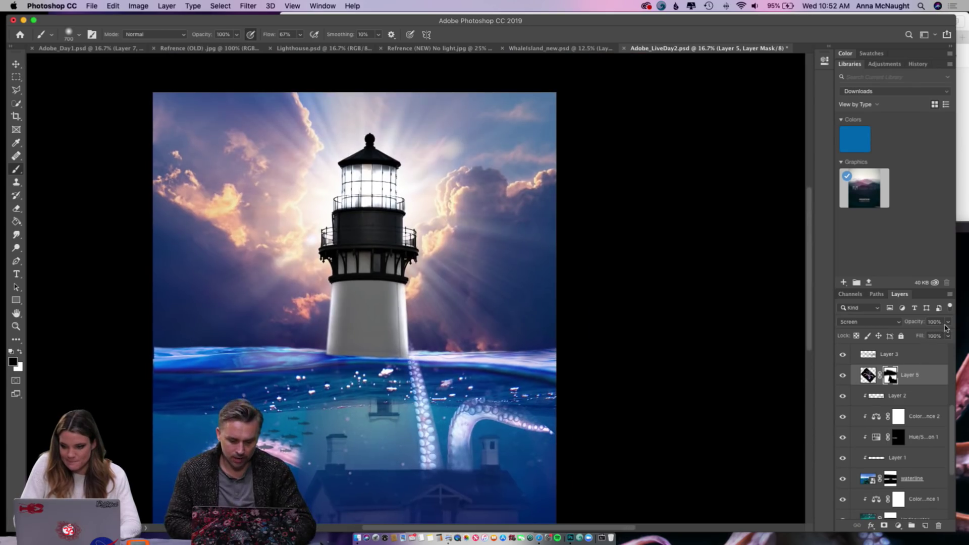
left_click(947, 323)
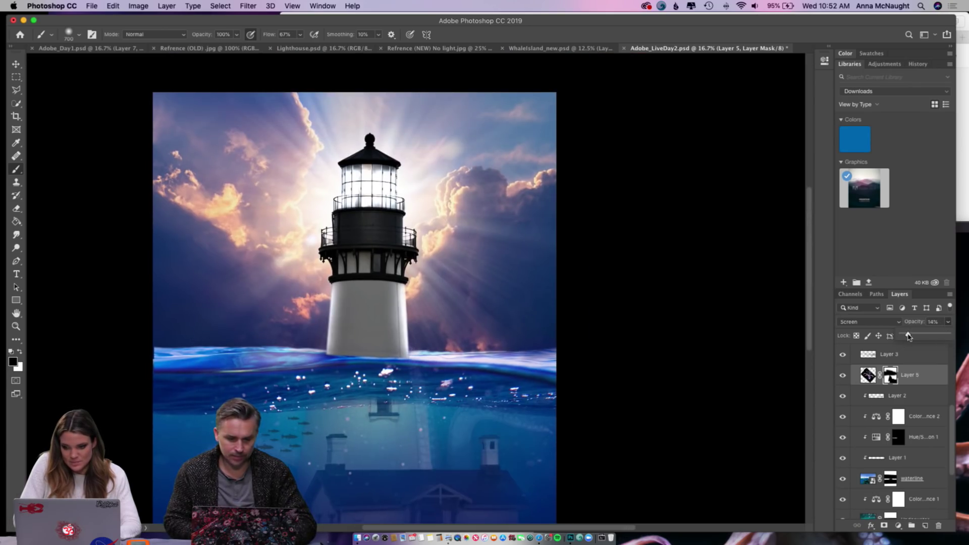
left_click_drag(936, 336, 937, 337)
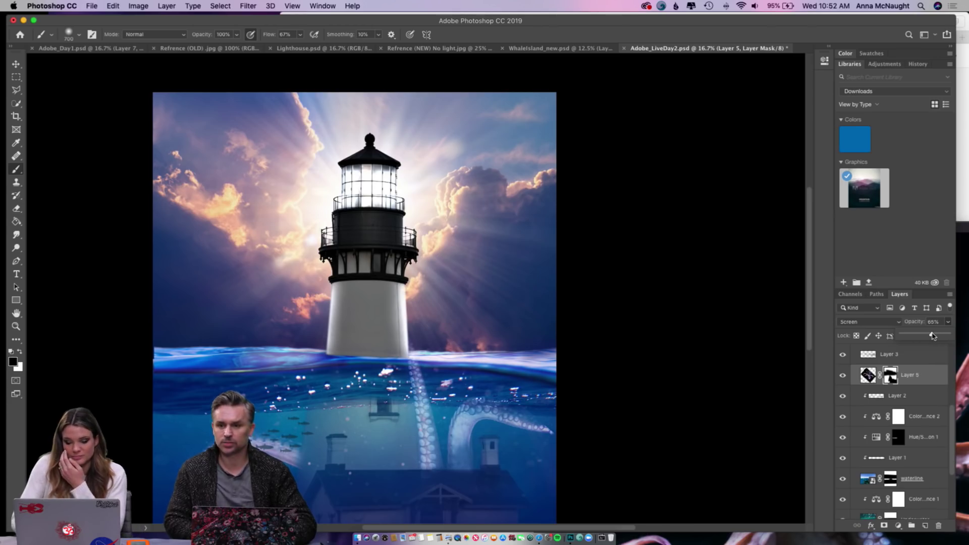
- Move the octopus layer to the top of the layer stack and show the hidden Fish1 layer with the Camera Raw filter
key("super+minus")
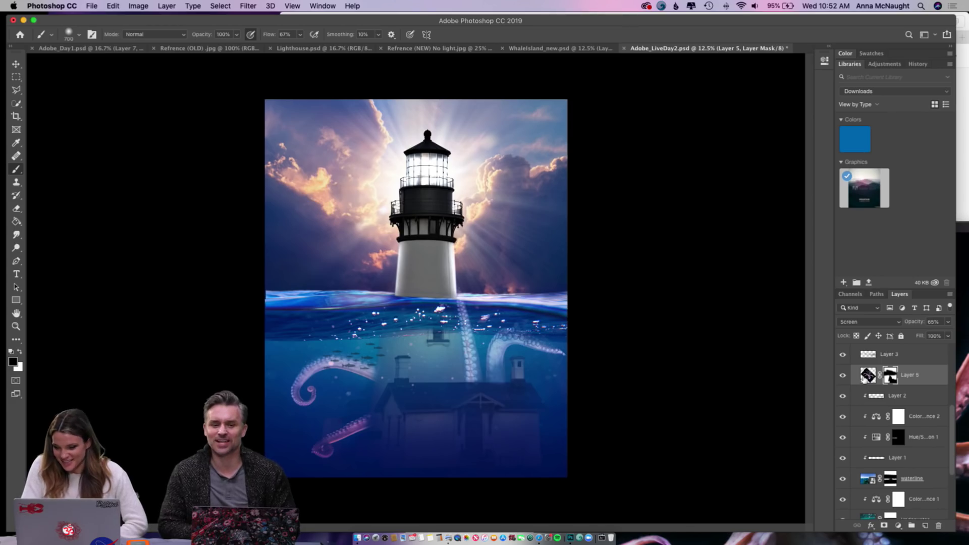
left_click_drag(866, 376, 876, 347)
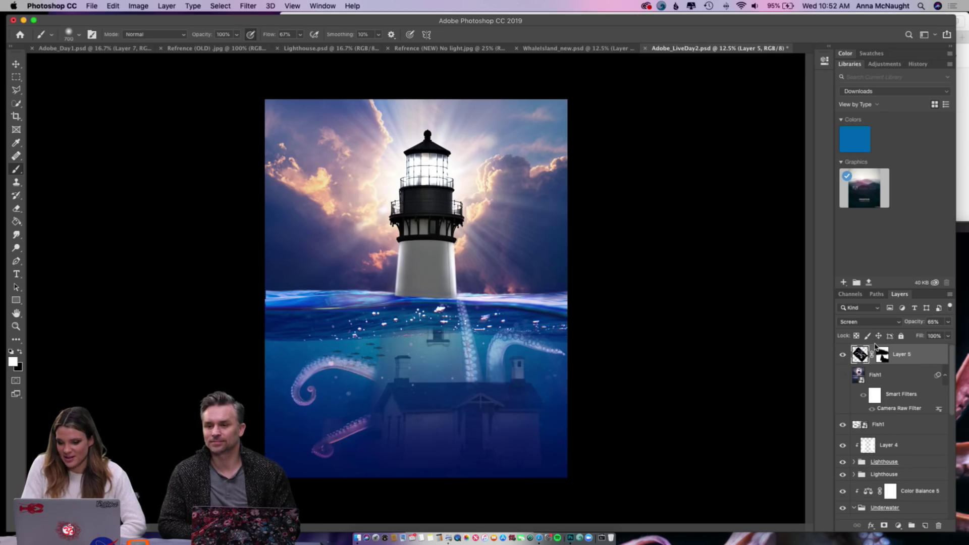
left_click(842, 376)
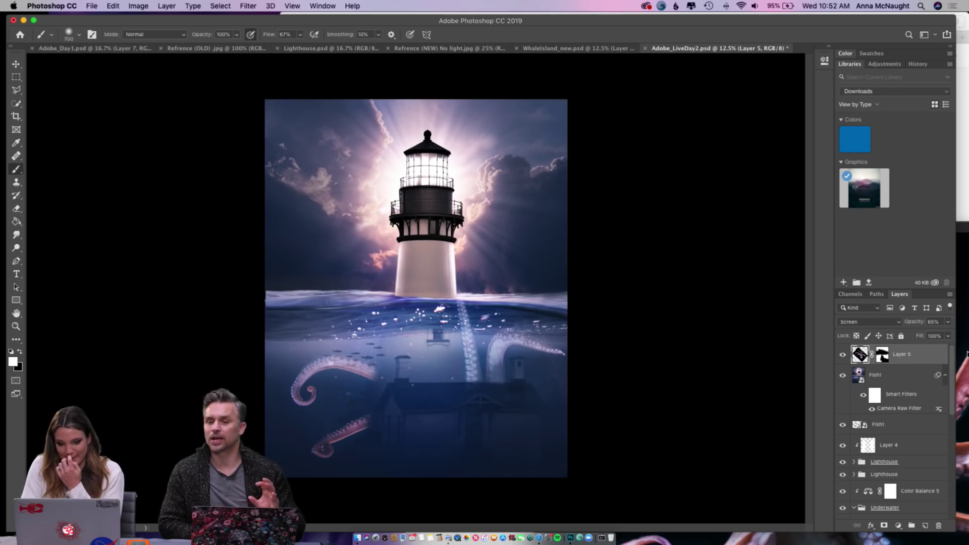
- Reduce the octopus layer's opacity to 37%
left_click(948, 322)
left_click_drag(925, 337, 920, 334)
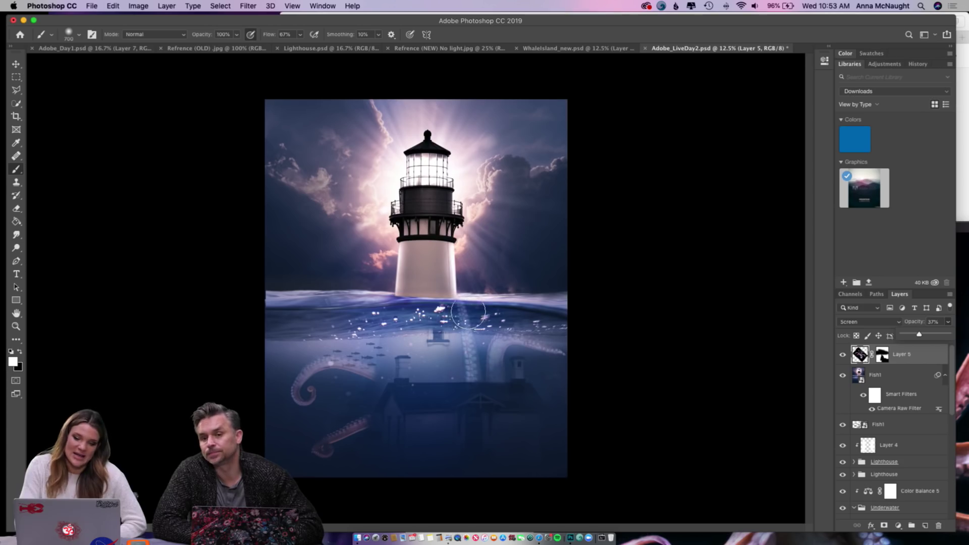
- Add a new layer and paint white highlights along the tentacles' upper edges with a 200 px brush at 100% flow
key("super+plus")
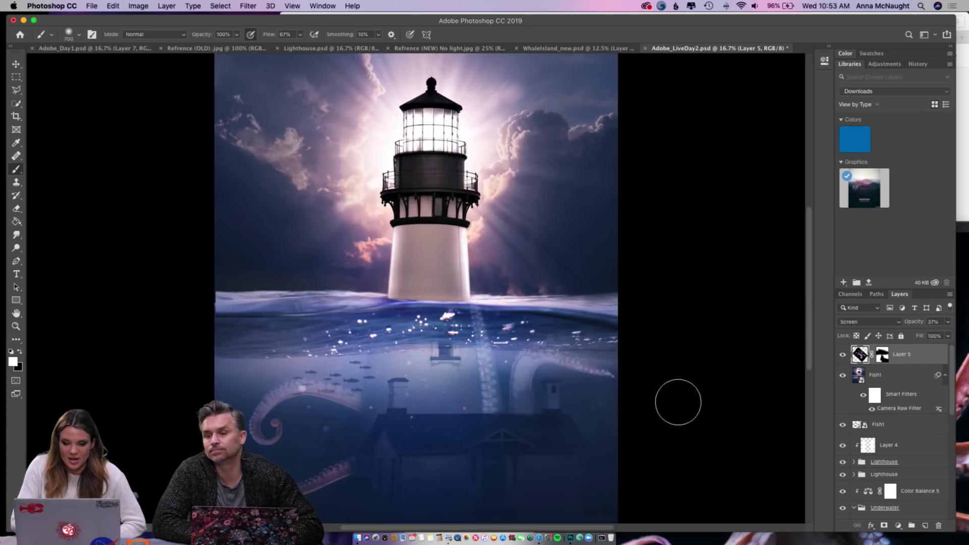
key("bracketleft")
key("bracketleft")
key("bracketleft")
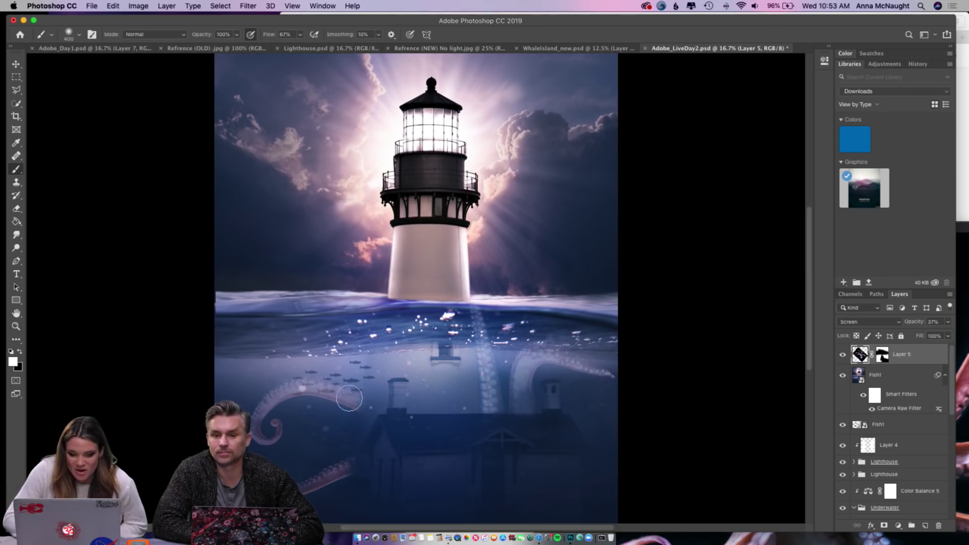
scroll(269, 426, "down", 5)
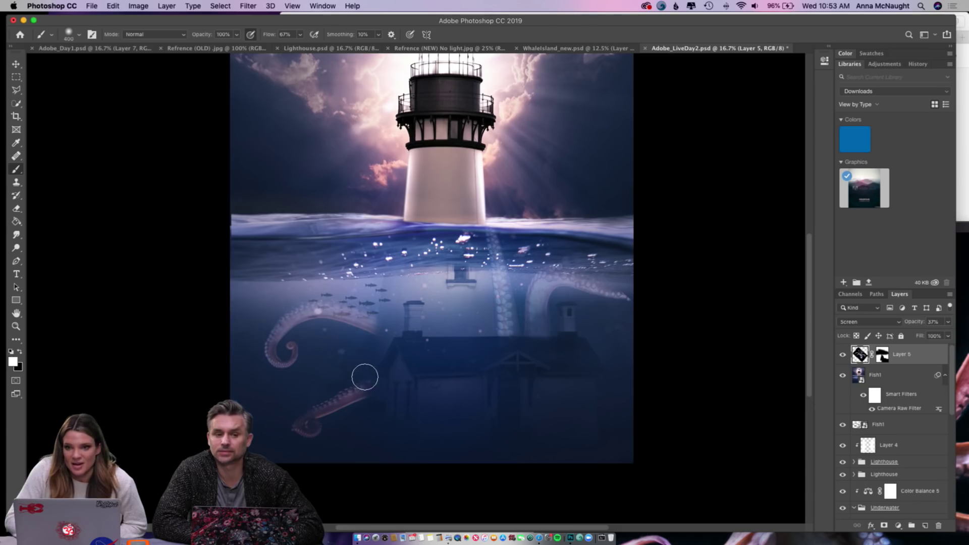
left_click(922, 527)
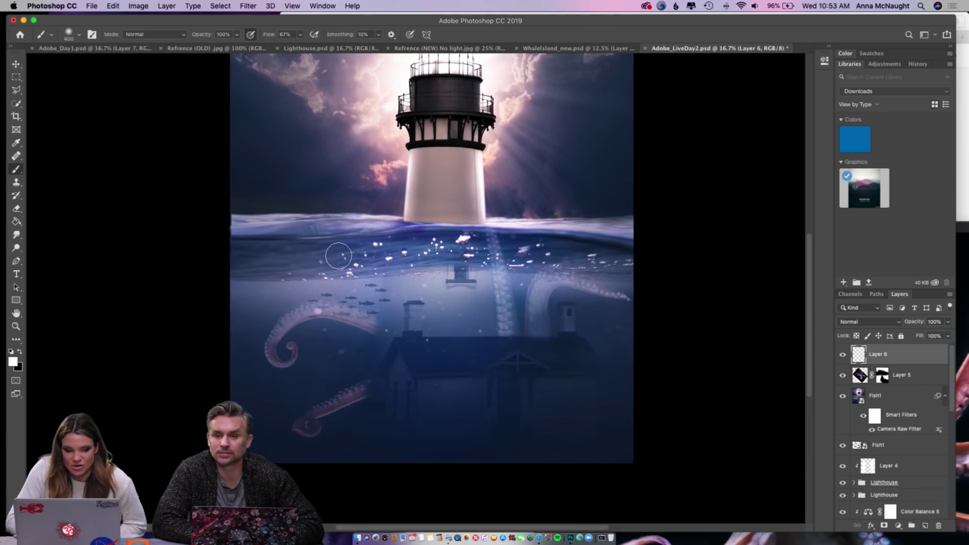
key("bracketleft")
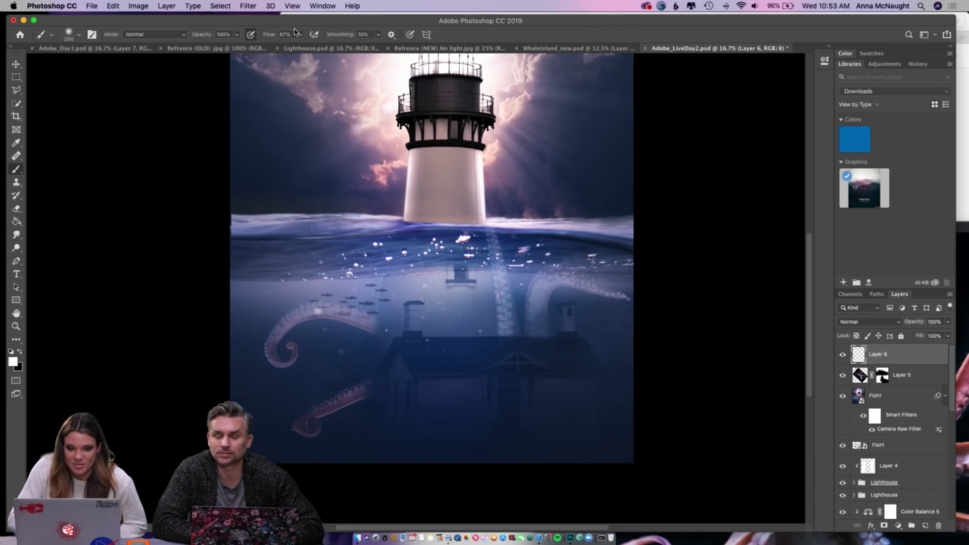
left_click(299, 34)
left_click_drag(301, 47, 366, 49)
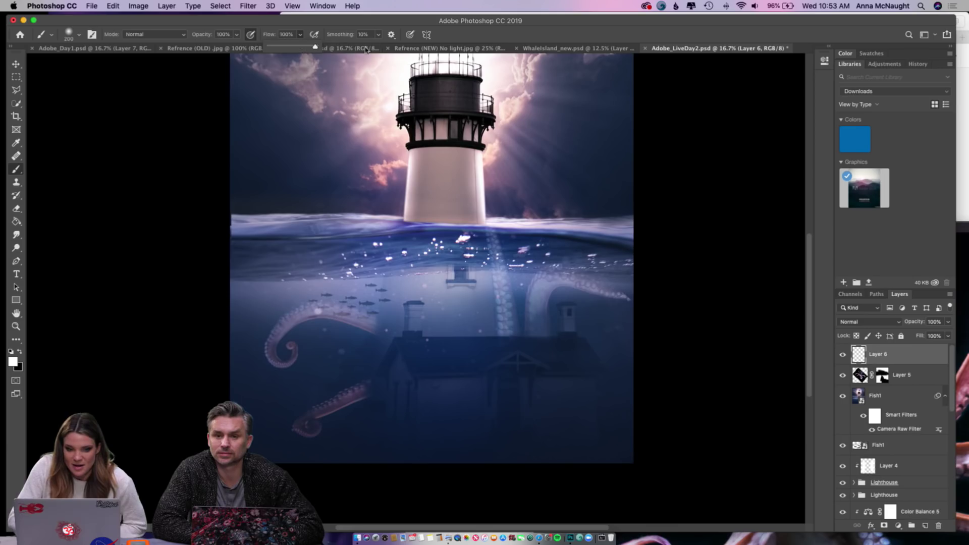
mouse_move(383, 317)
left_mouse_down()
mouse_move(293, 299)
mouse_move(258, 337)
mouse_move(261, 348)
left_mouse_up()
left_click_drag(365, 376, 333, 397)
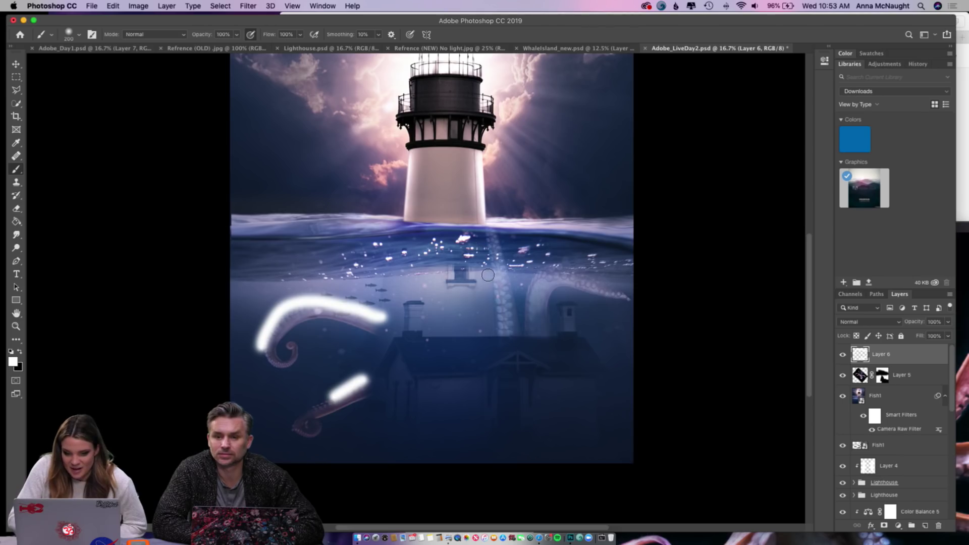
mouse_move(505, 275)
left_mouse_down()
mouse_move(512, 299)
mouse_move(561, 272)
left_mouse_up()
- Paint black shadow strokes along the undersides of the left tentacles and the curved right tentacle
key("x")
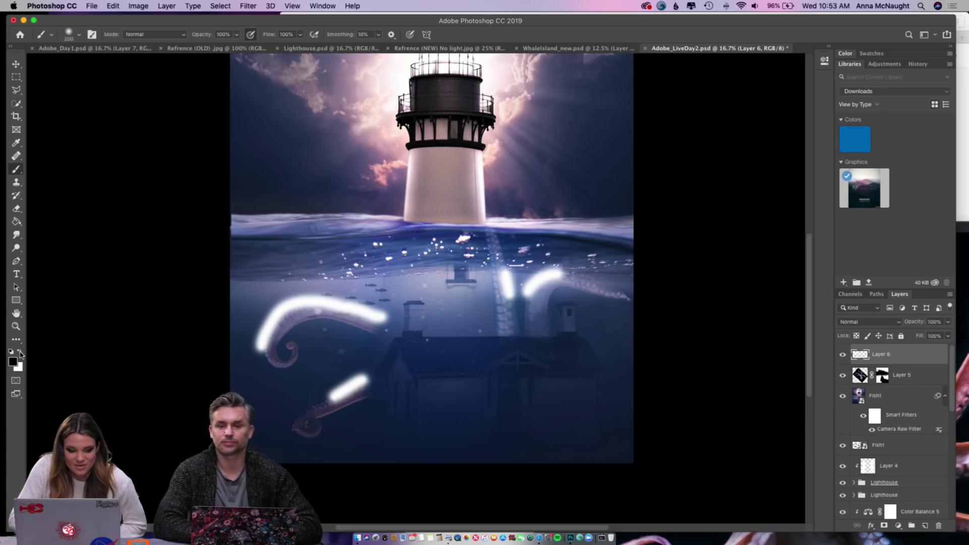
mouse_move(286, 337)
left_mouse_down()
mouse_move(333, 316)
mouse_move(386, 329)
left_mouse_up()
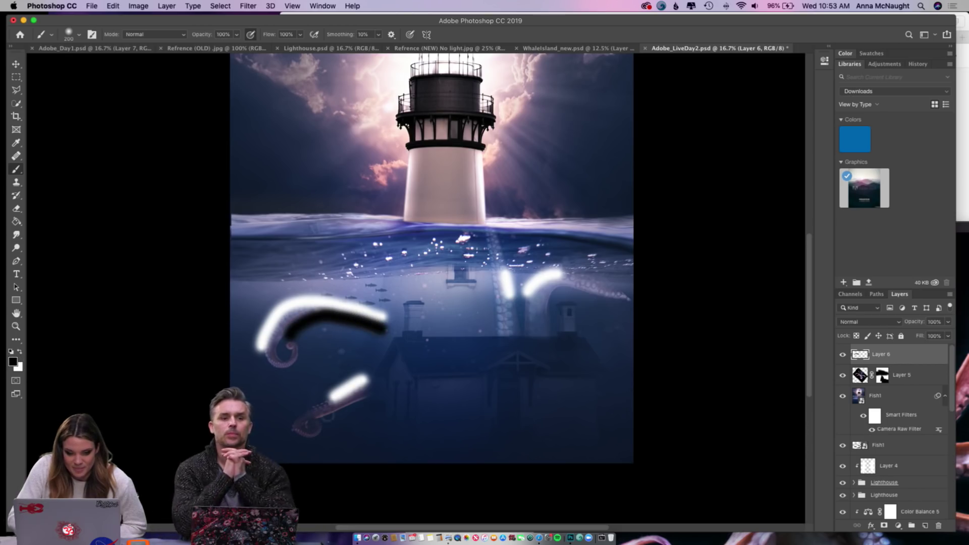
mouse_move(321, 435)
left_mouse_down()
mouse_move(344, 411)
mouse_move(390, 396)
left_mouse_up()
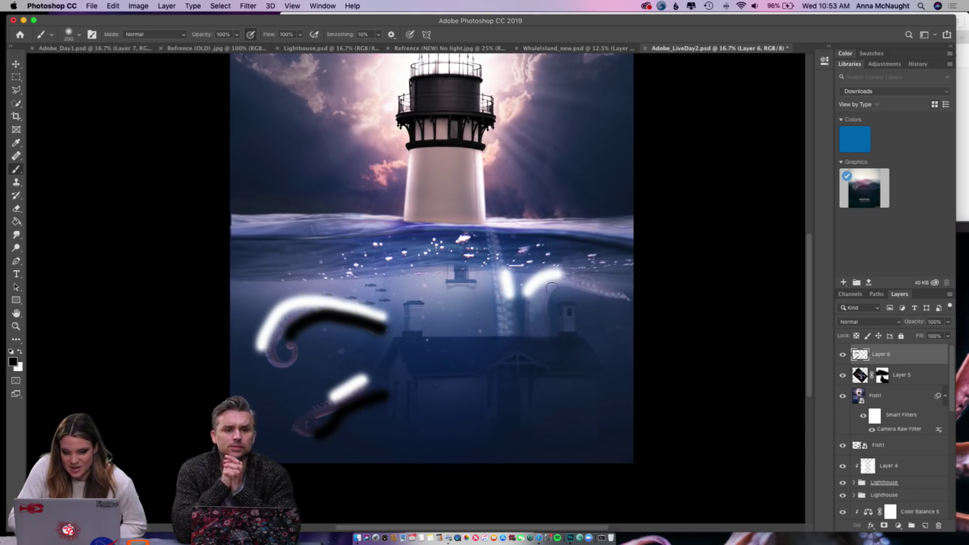
mouse_move(550, 328)
left_mouse_down()
mouse_move(558, 283)
mouse_move(614, 280)
left_mouse_up()
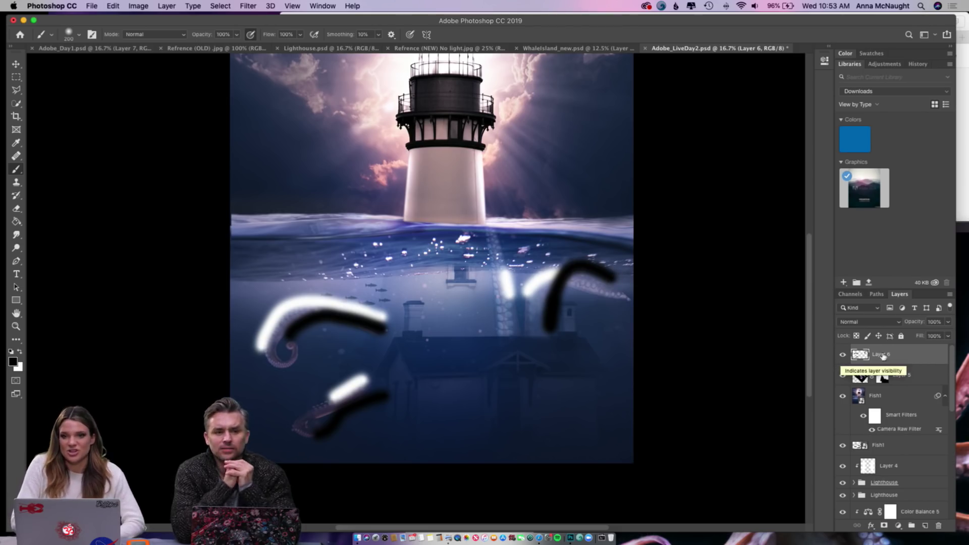
- Delete the painted highlight and shadow layer and remove the octopus layer's mask
mouse_move(855, 355)
left_mouse_down()
mouse_move(909, 495)
mouse_move(939, 526)
left_mouse_up()
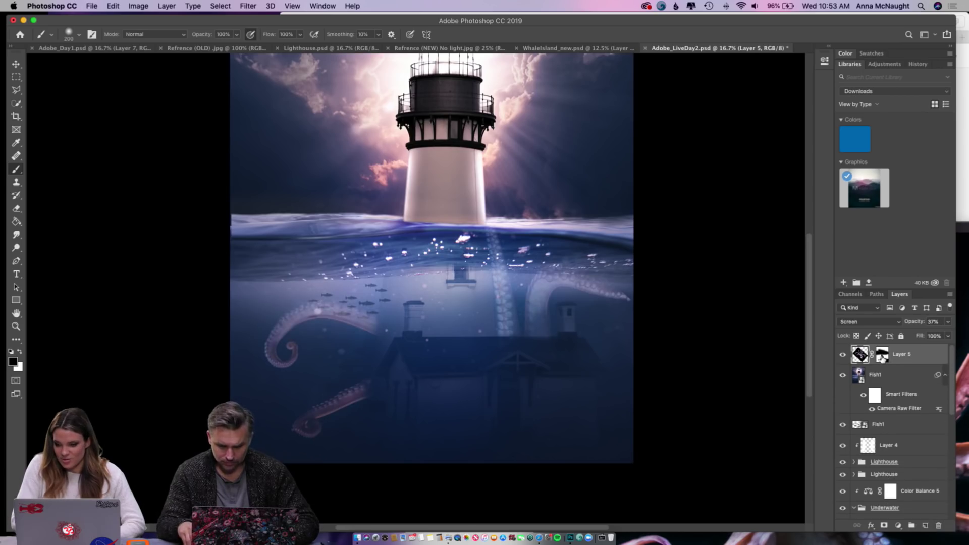
left_click_drag(882, 357, 939, 526)
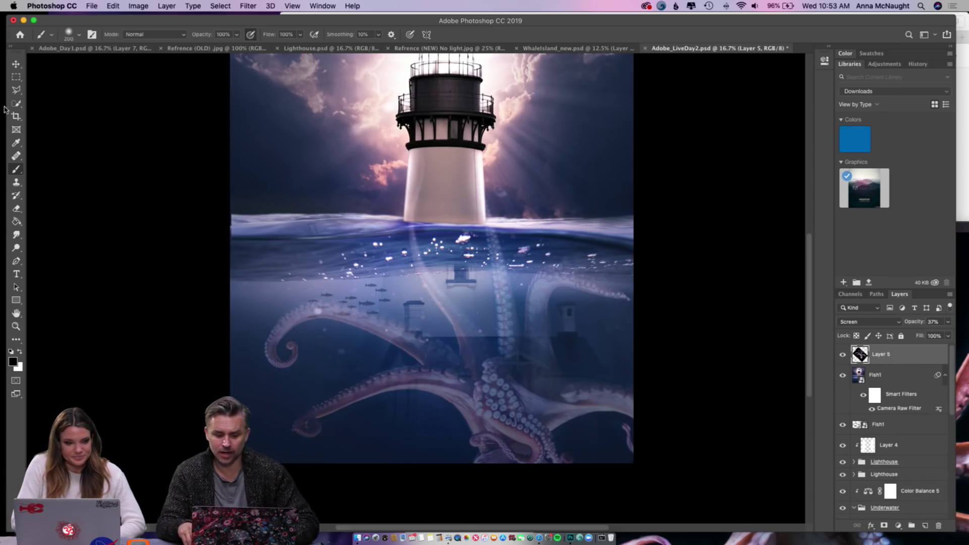
- Set the octopus layer's opacity to 100% and reposition it so the head sits over the submerged house and the tentacles rise around the lighthouse
left_click(16, 64)
scroll(484, 379, "up", 5)
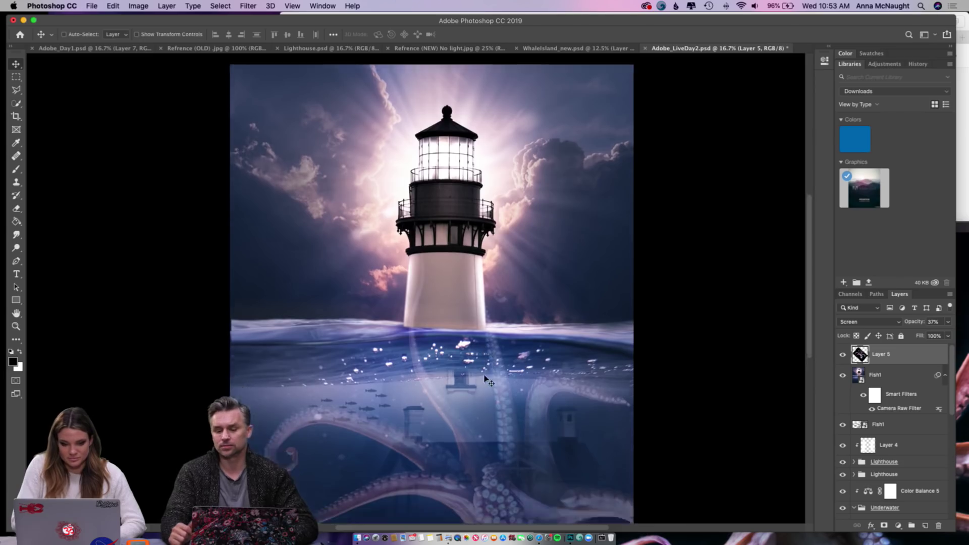
scroll(484, 379, "down", 4)
left_click_drag(523, 339, 507, 244)
left_click(948, 323)
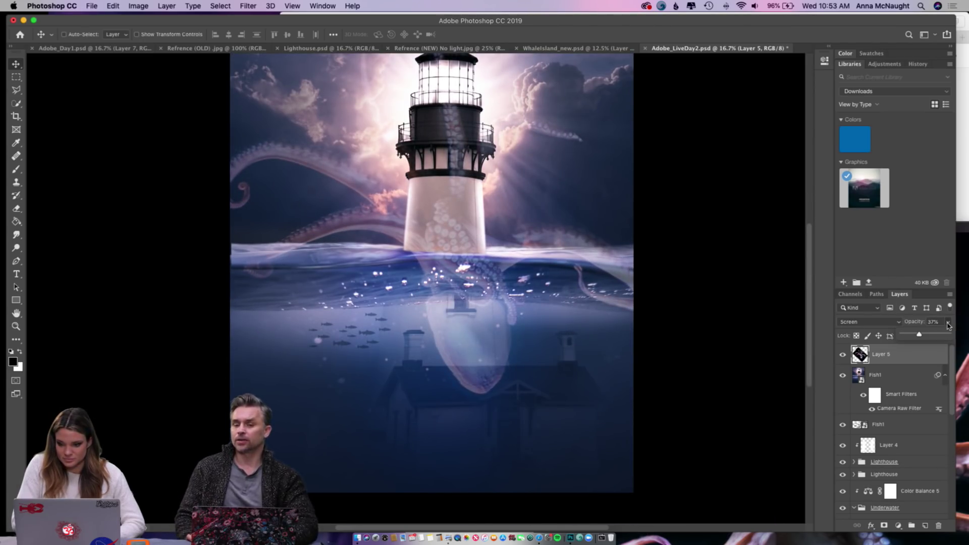
left_click_drag(921, 335, 968, 337)
left_click_drag(488, 284, 458, 378)
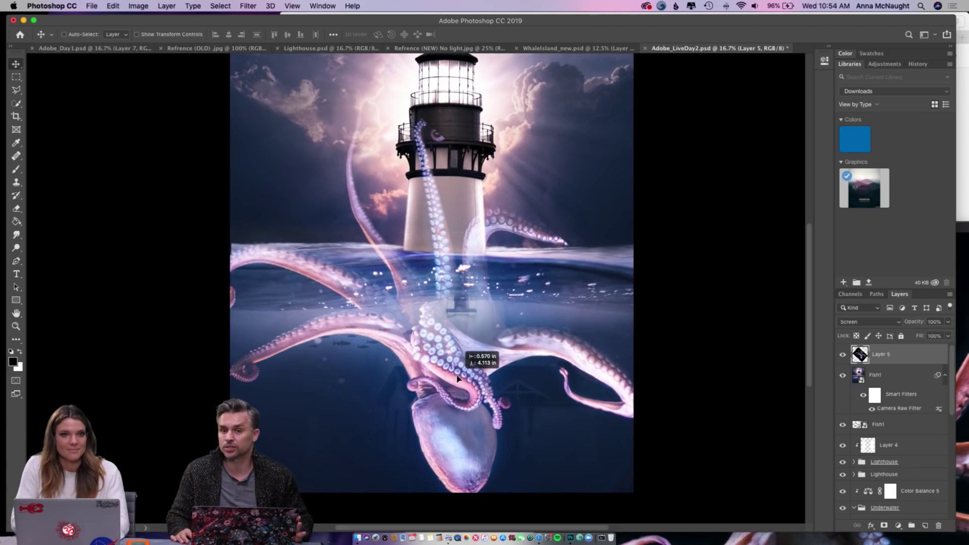
- Free-transform the octopus layer, scaling it to about 77% and rotating it about -93° so the head points right
left_click_drag(458, 378, 457, 378)
key("t")
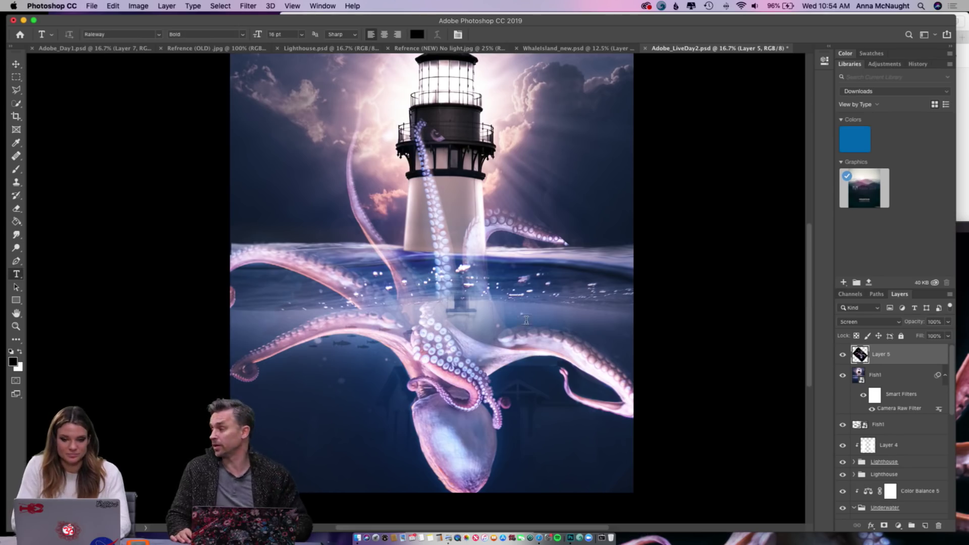
key("super+minus")
key("x")
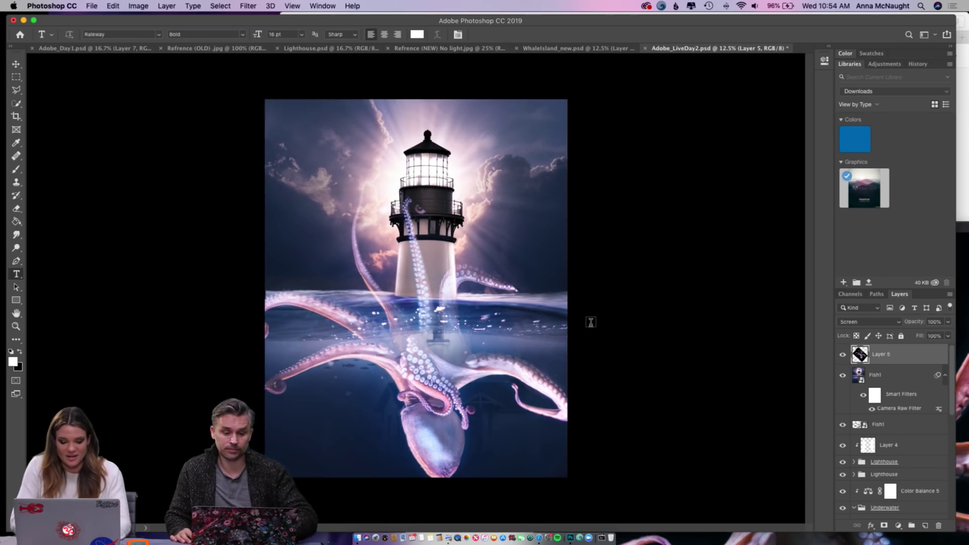
key("super+t")
left_click_drag(627, 131, 528, 243)
left_click_drag(534, 206, 216, 356)
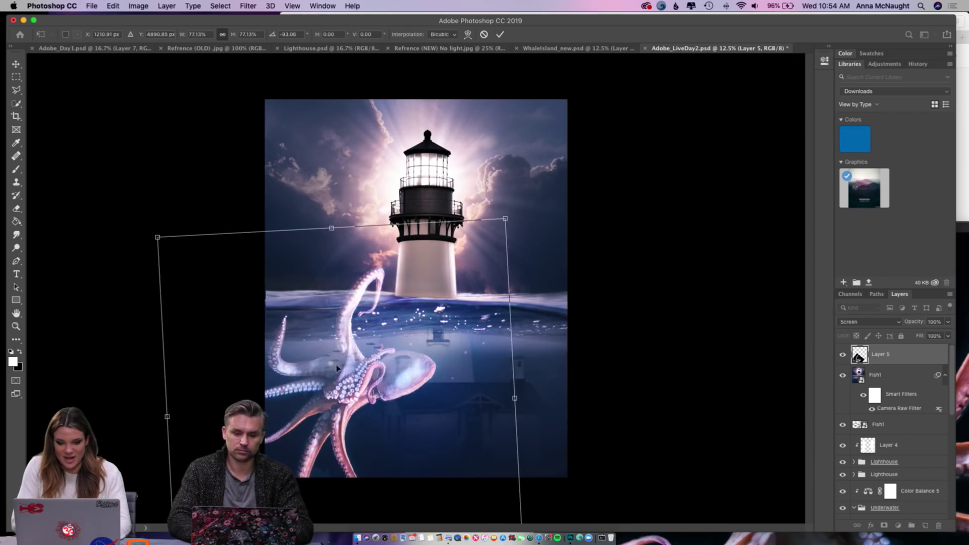
- Enlarge the octopus to about 91% and position it across the lighthouse base at the waterline, with its head right of the tower
left_click_drag(345, 370, 461, 276)
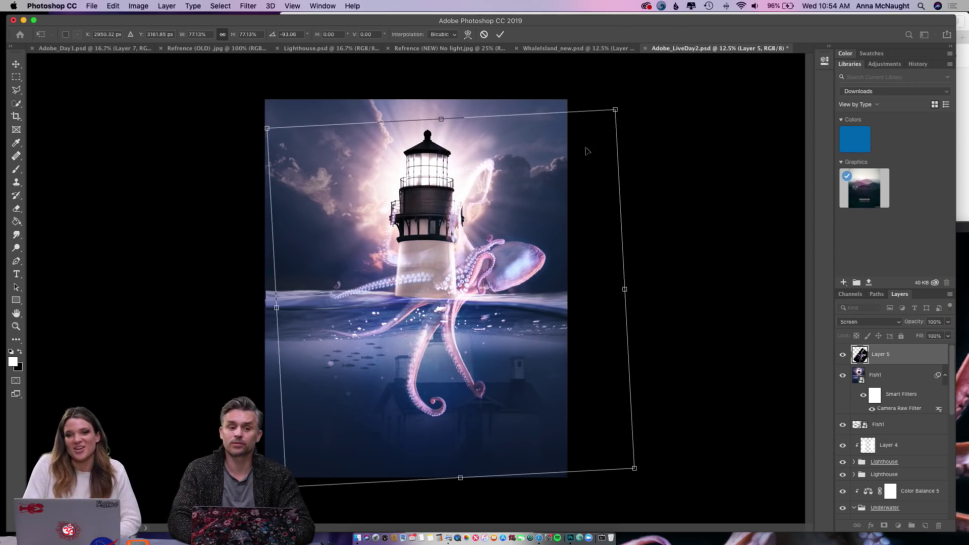
left_click_drag(616, 112, 677, 40)
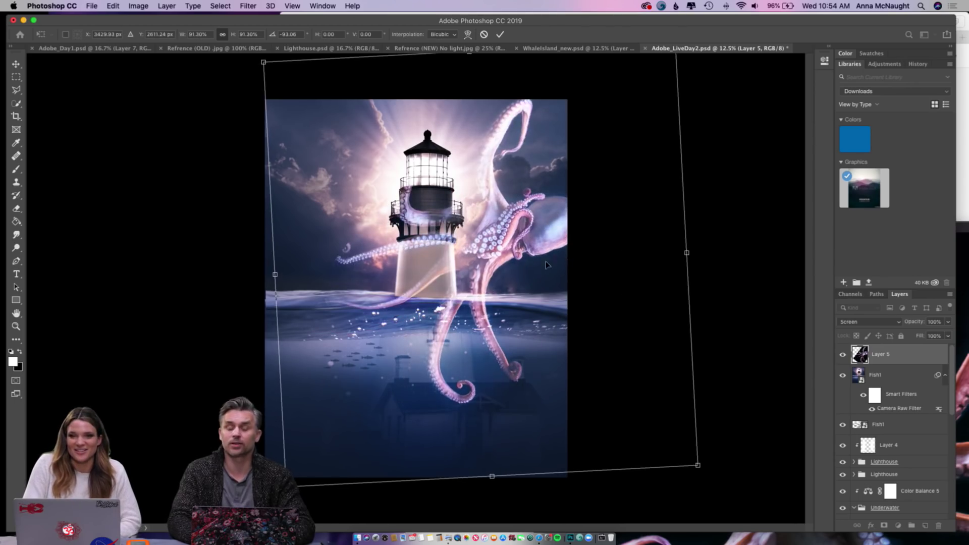
left_click_drag(546, 263, 507, 311)
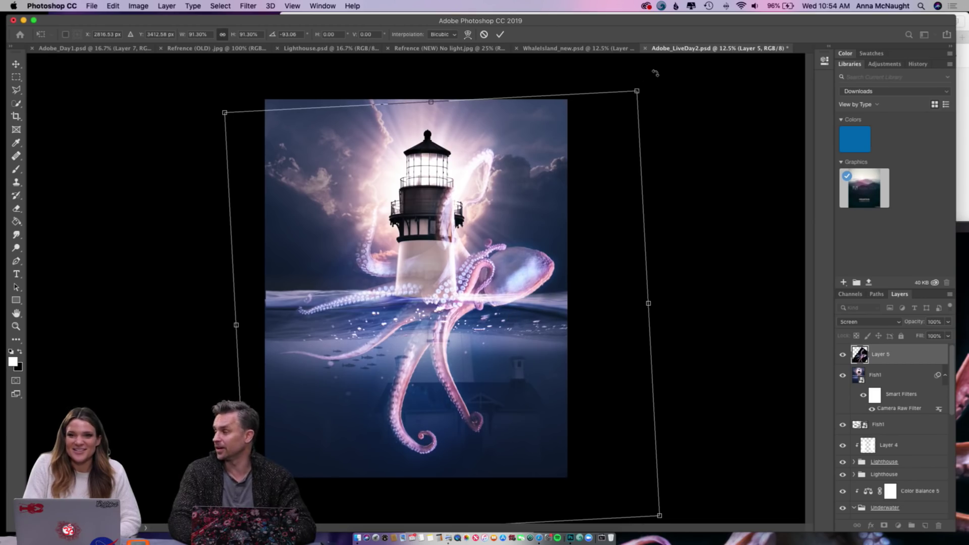